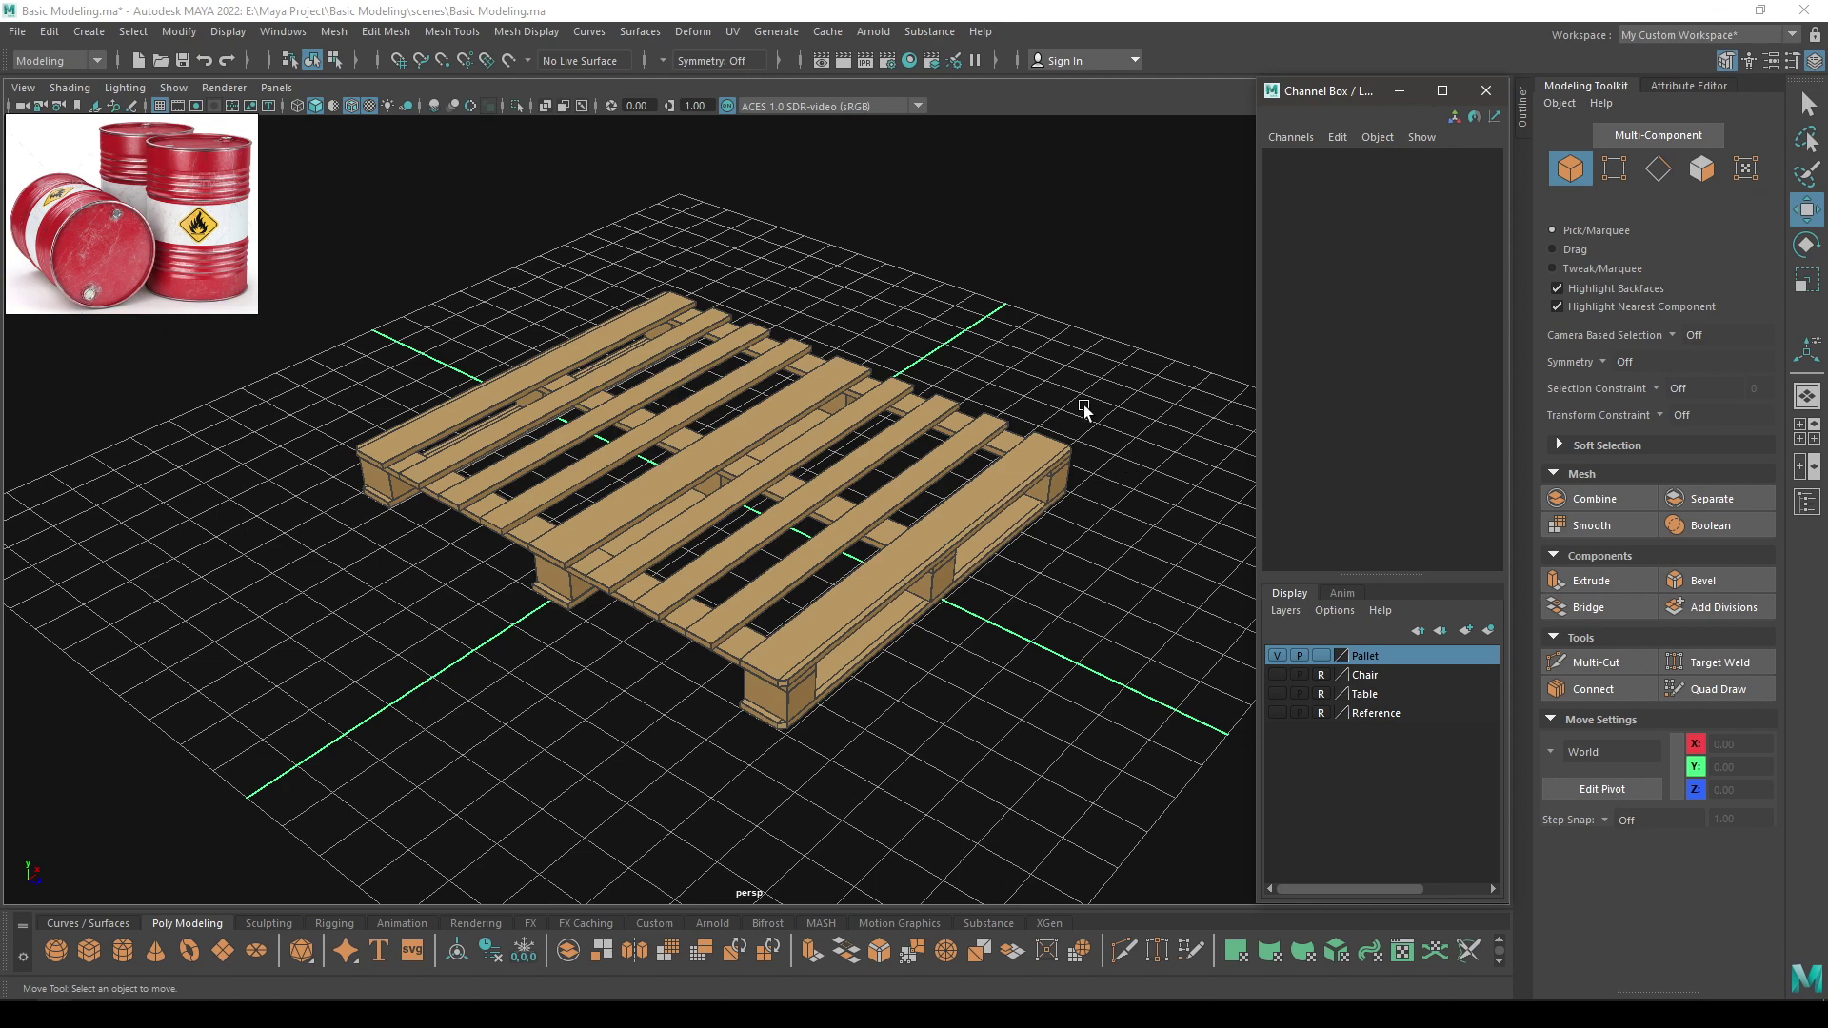
Turn off the visibility of the Pallet display layer to clear the viewport
alt+drag(991, 646, 821, 615)
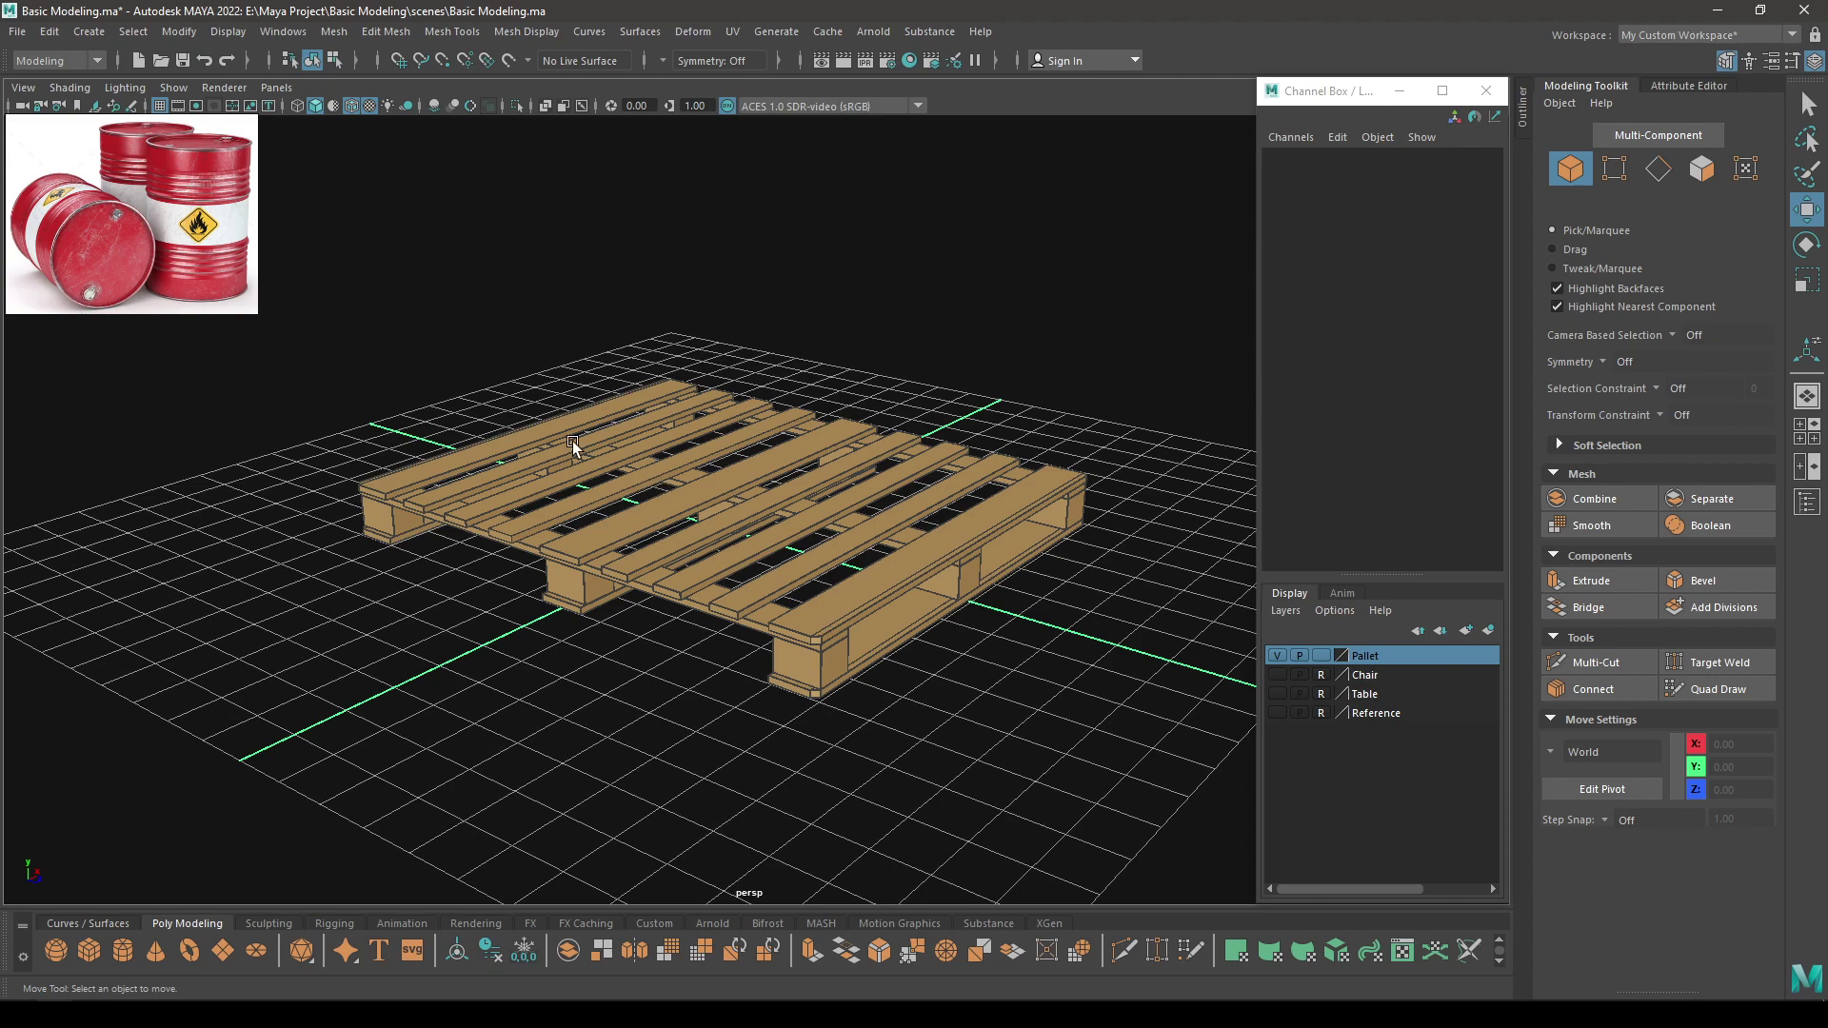
alt+drag(761, 470, 802, 436)
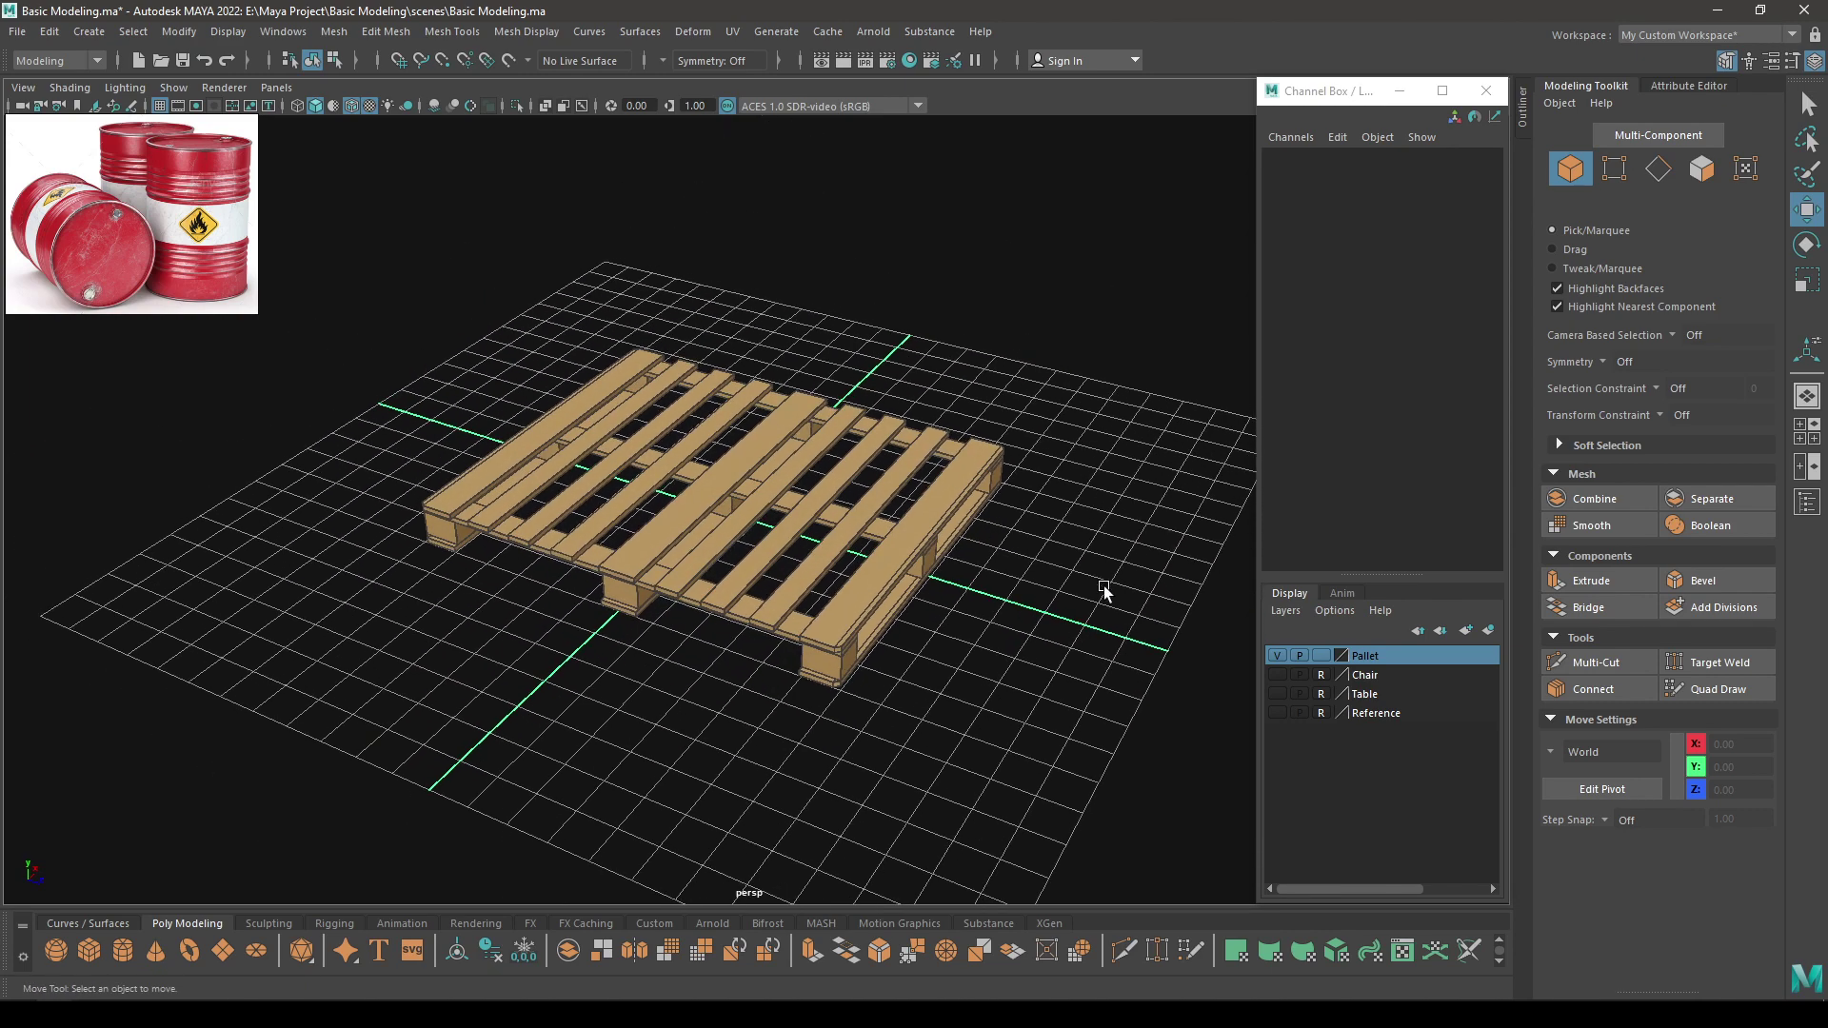
click(1277, 655)
mouse_move(853, 725)
alt+mouse_down()
mouse_move(866, 706)
mouse_move(844, 719)
alt+mouse_up()
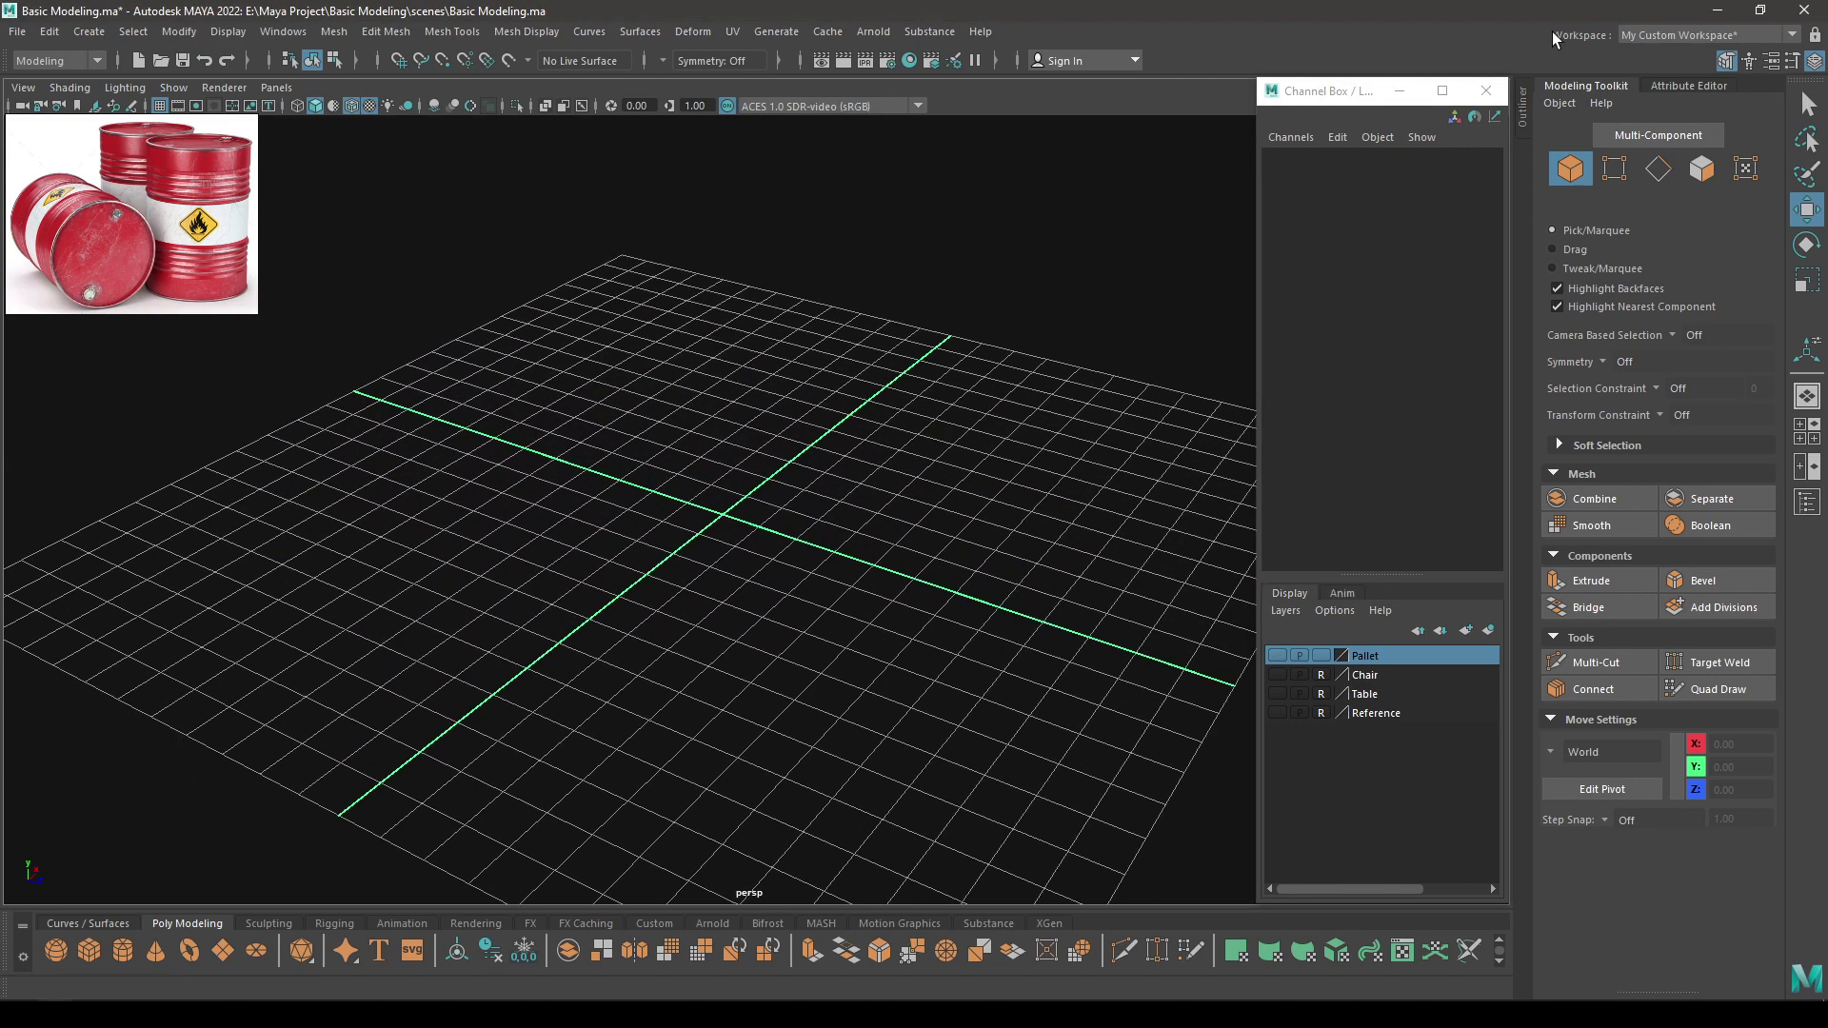
Close the floating Channel Box window and save the scene
click(1486, 90)
scroll(882, 298, down, 2)
alt+drag(882, 298, 902, 298)
key(ctrl+s)
Create a polygon cylinder at the origin and set its radius to 3
scroll(877, 523, up, 1)
alt+drag(882, 541, 836, 385)
shift+right_drag(836, 385, 735, 383)
alt+drag(726, 473, 882, 553)
scroll(795, 600, up, 3)
key(t)
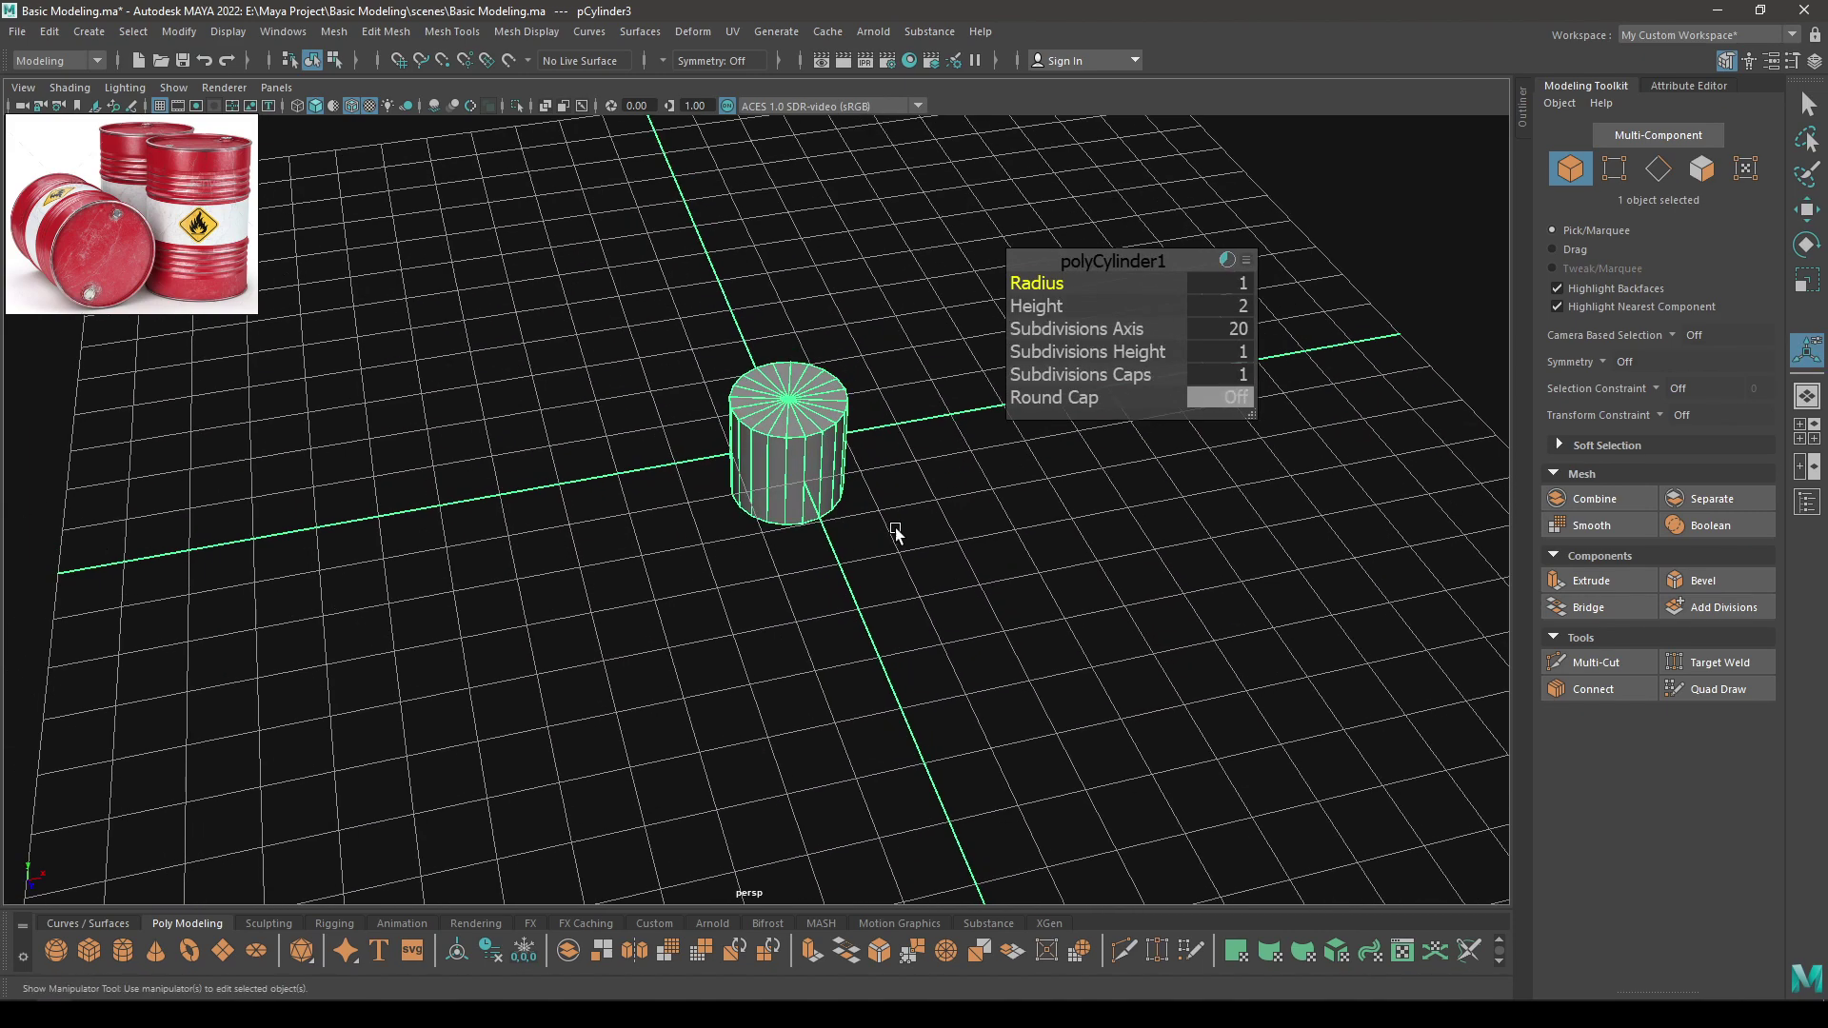
drag(1041, 283, 1208, 283)
alt+drag(667, 538, 716, 478)
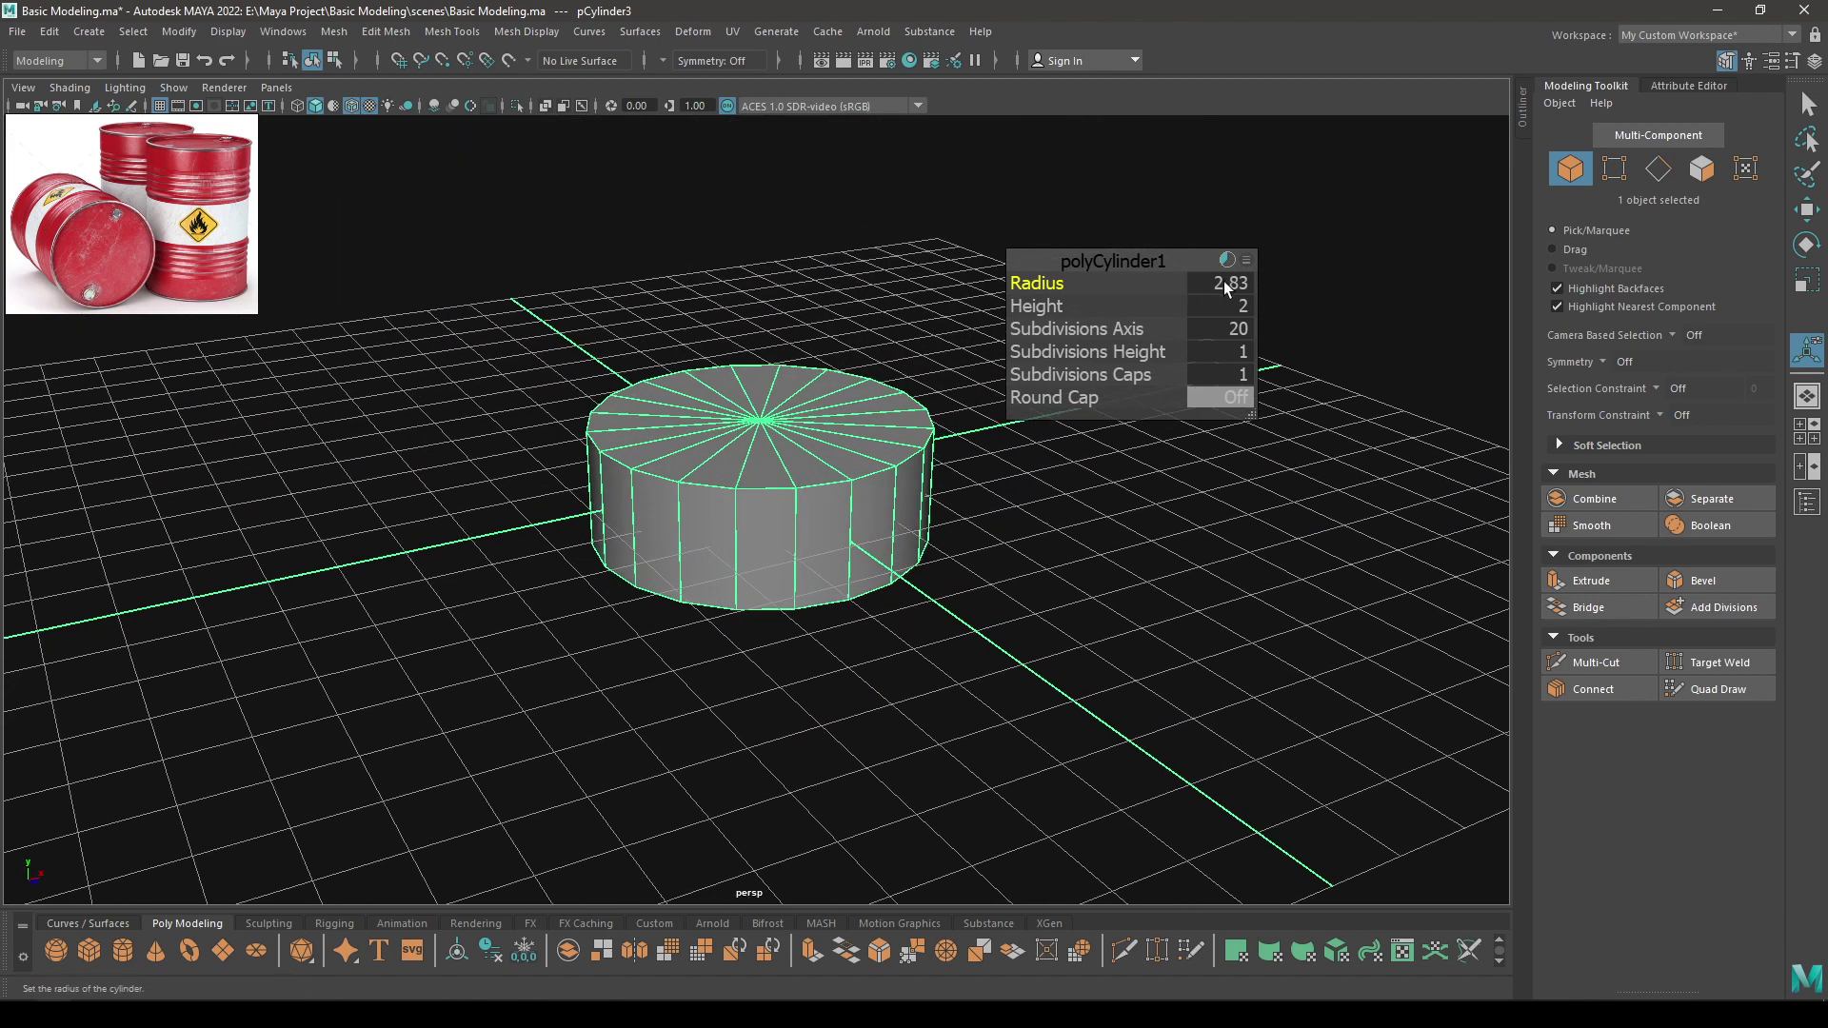
key(Return)
Set the cylinder's height to 9.5
drag(1043, 306, 1776, 306)
scroll(869, 486, down, 2)
alt+drag(870, 486, 860, 433)
click(1235, 305)
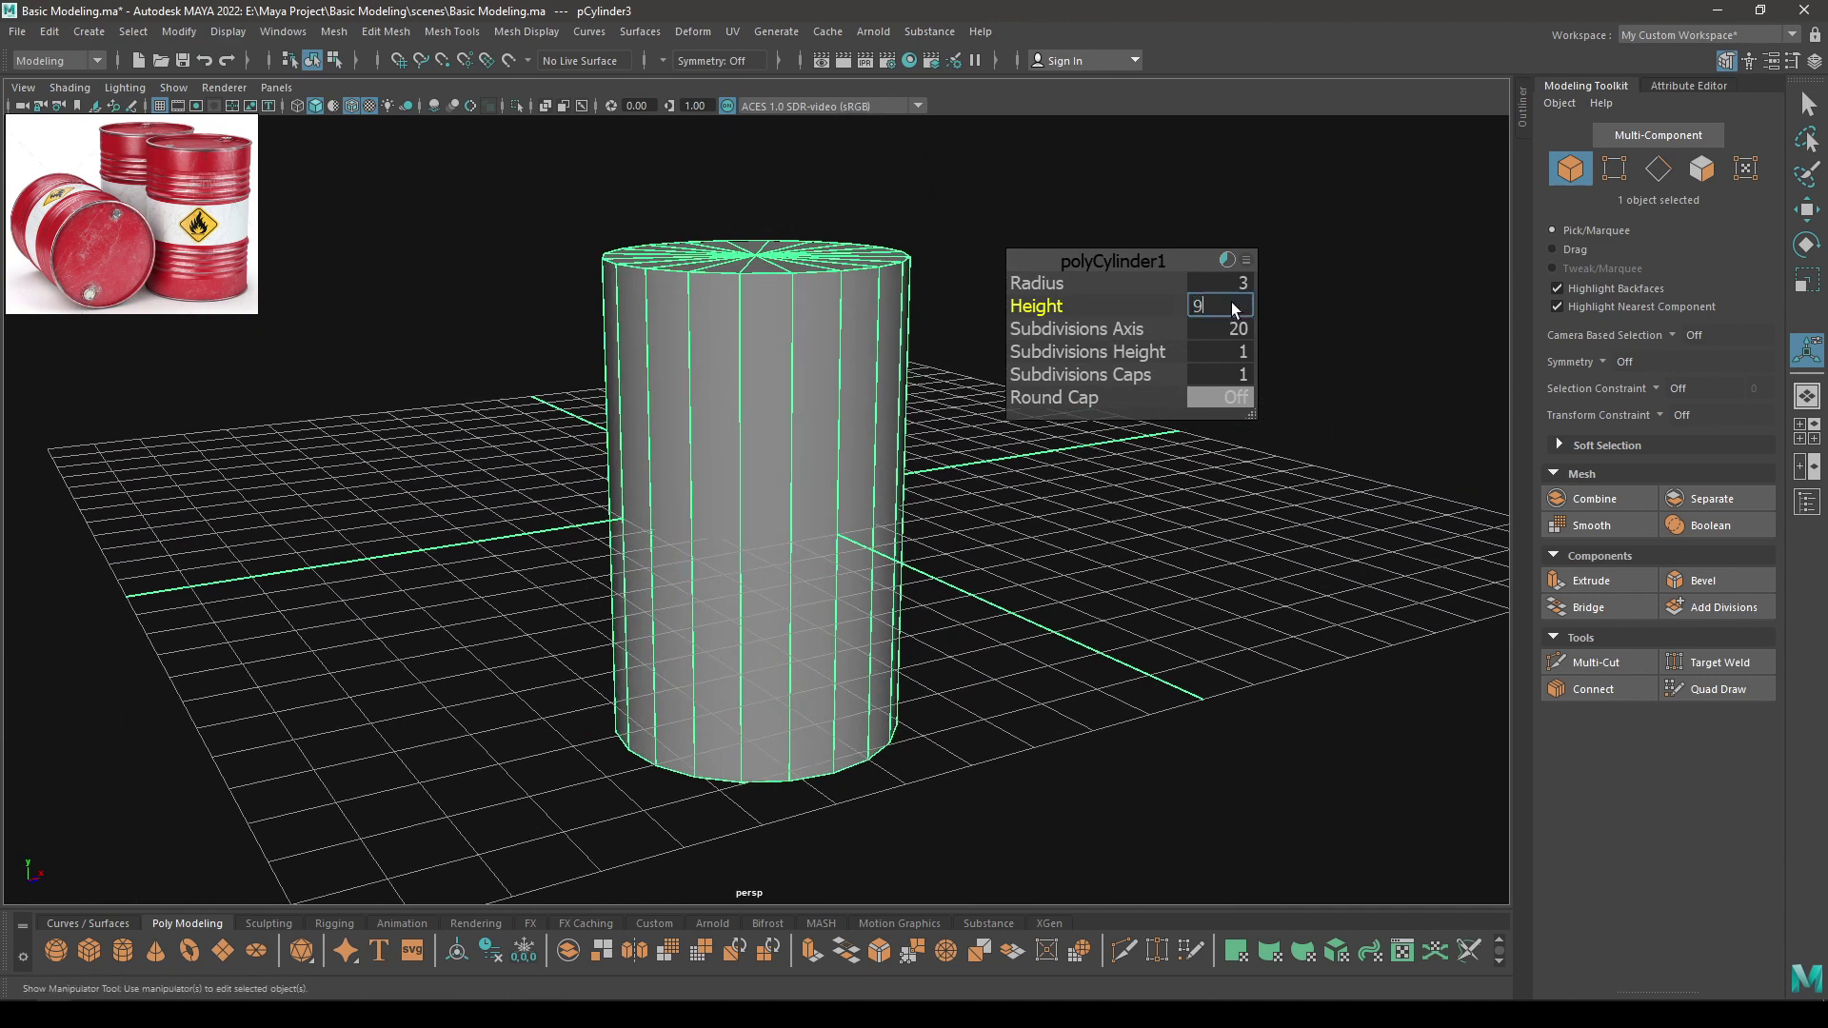
key(Return)
text(9.5)
key(Return)
alt+drag(727, 493, 857, 400)
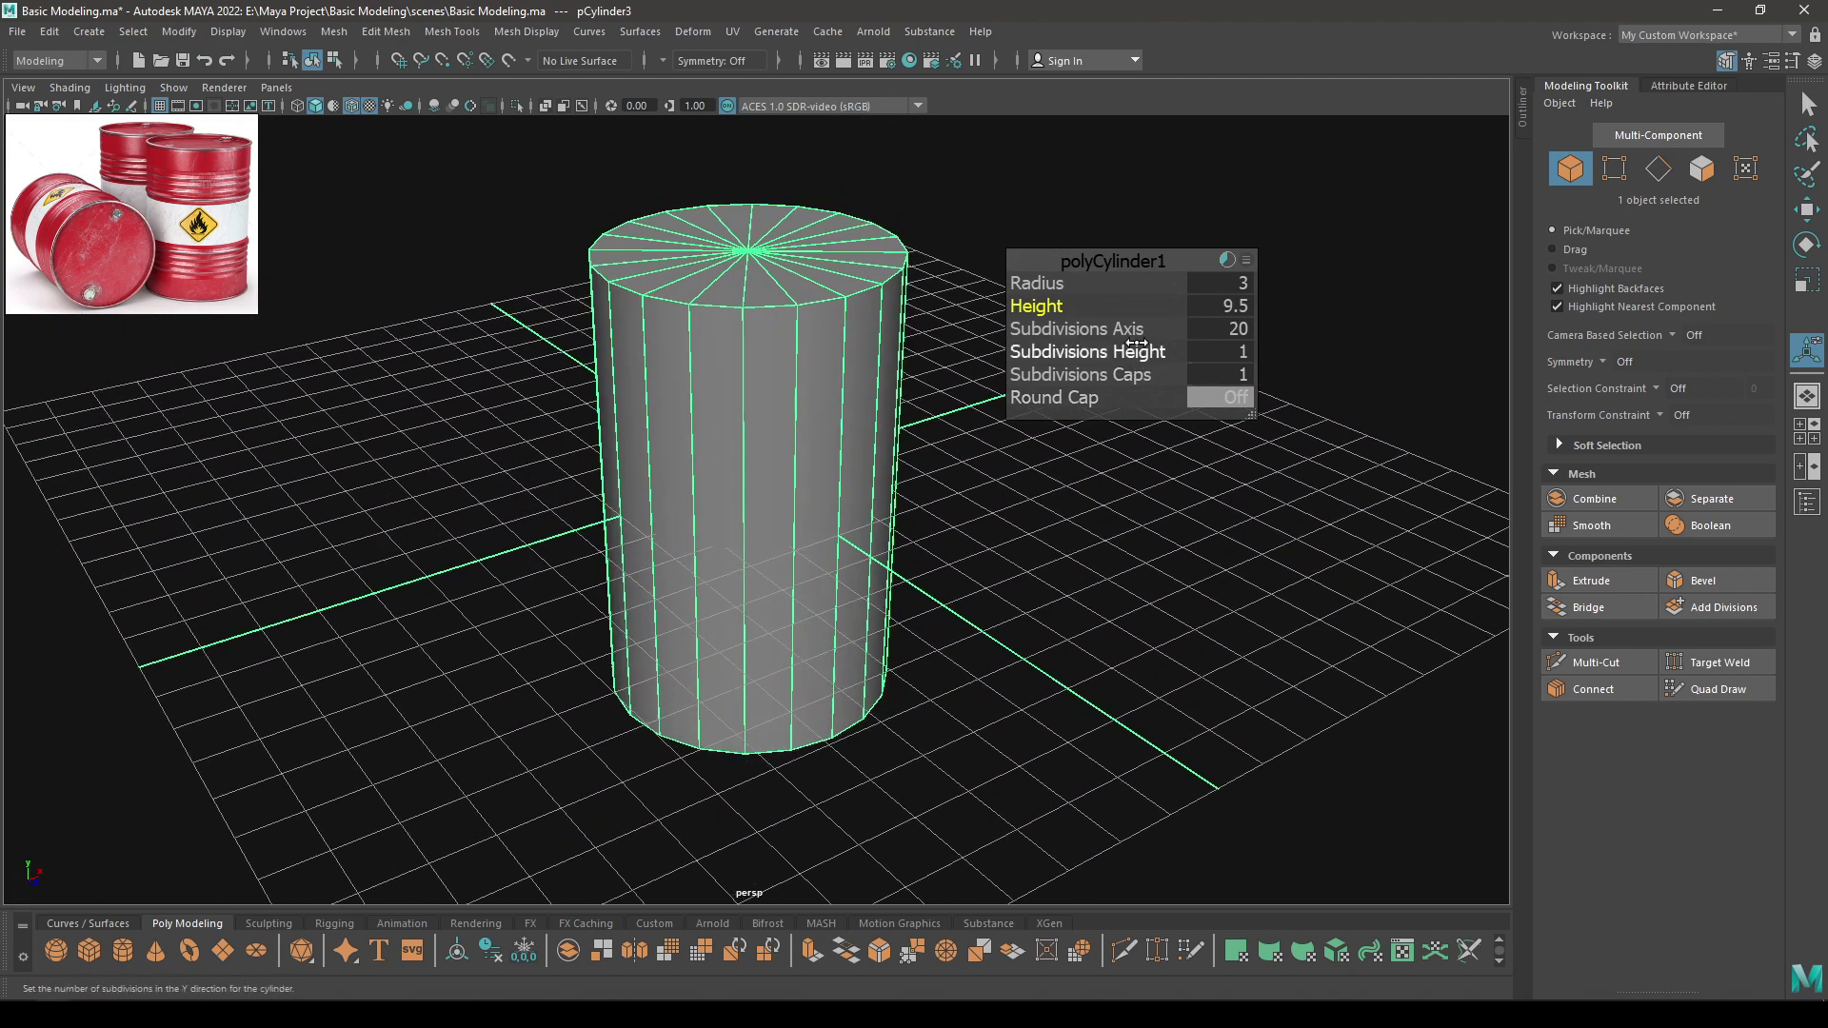
Set the cylinder's radius to 3.3
drag(1038, 283, 1084, 284)
click(1230, 285)
text(3.3)
key(Return)
Split the cylinder's vertical edge ring with a bevel and raise its fraction so the two loops sit close to the top and bottom rims
alt+drag(600, 500, 790, 570)
key(w)
alt+middle_drag(790, 518, 737, 292)
scroll(712, 438, down, 3)
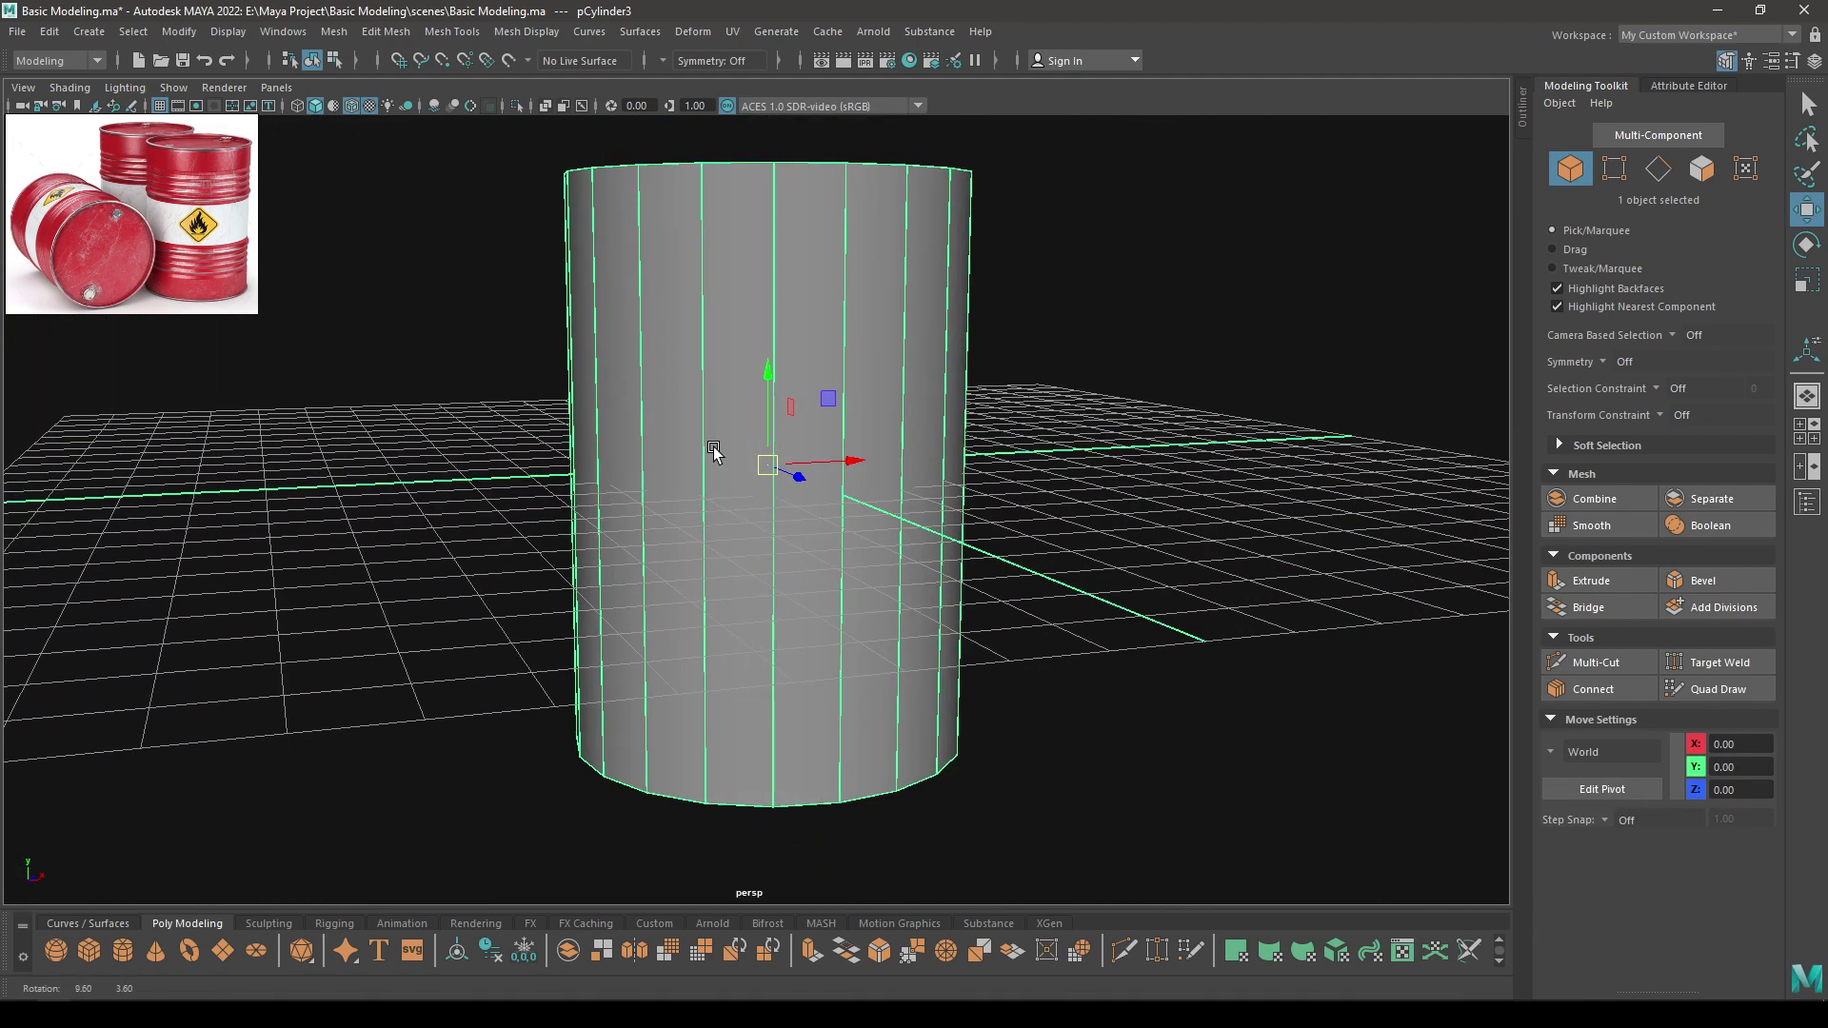
alt+drag(718, 411, 725, 381)
right_drag(725, 381, 725, 306)
click(742, 429)
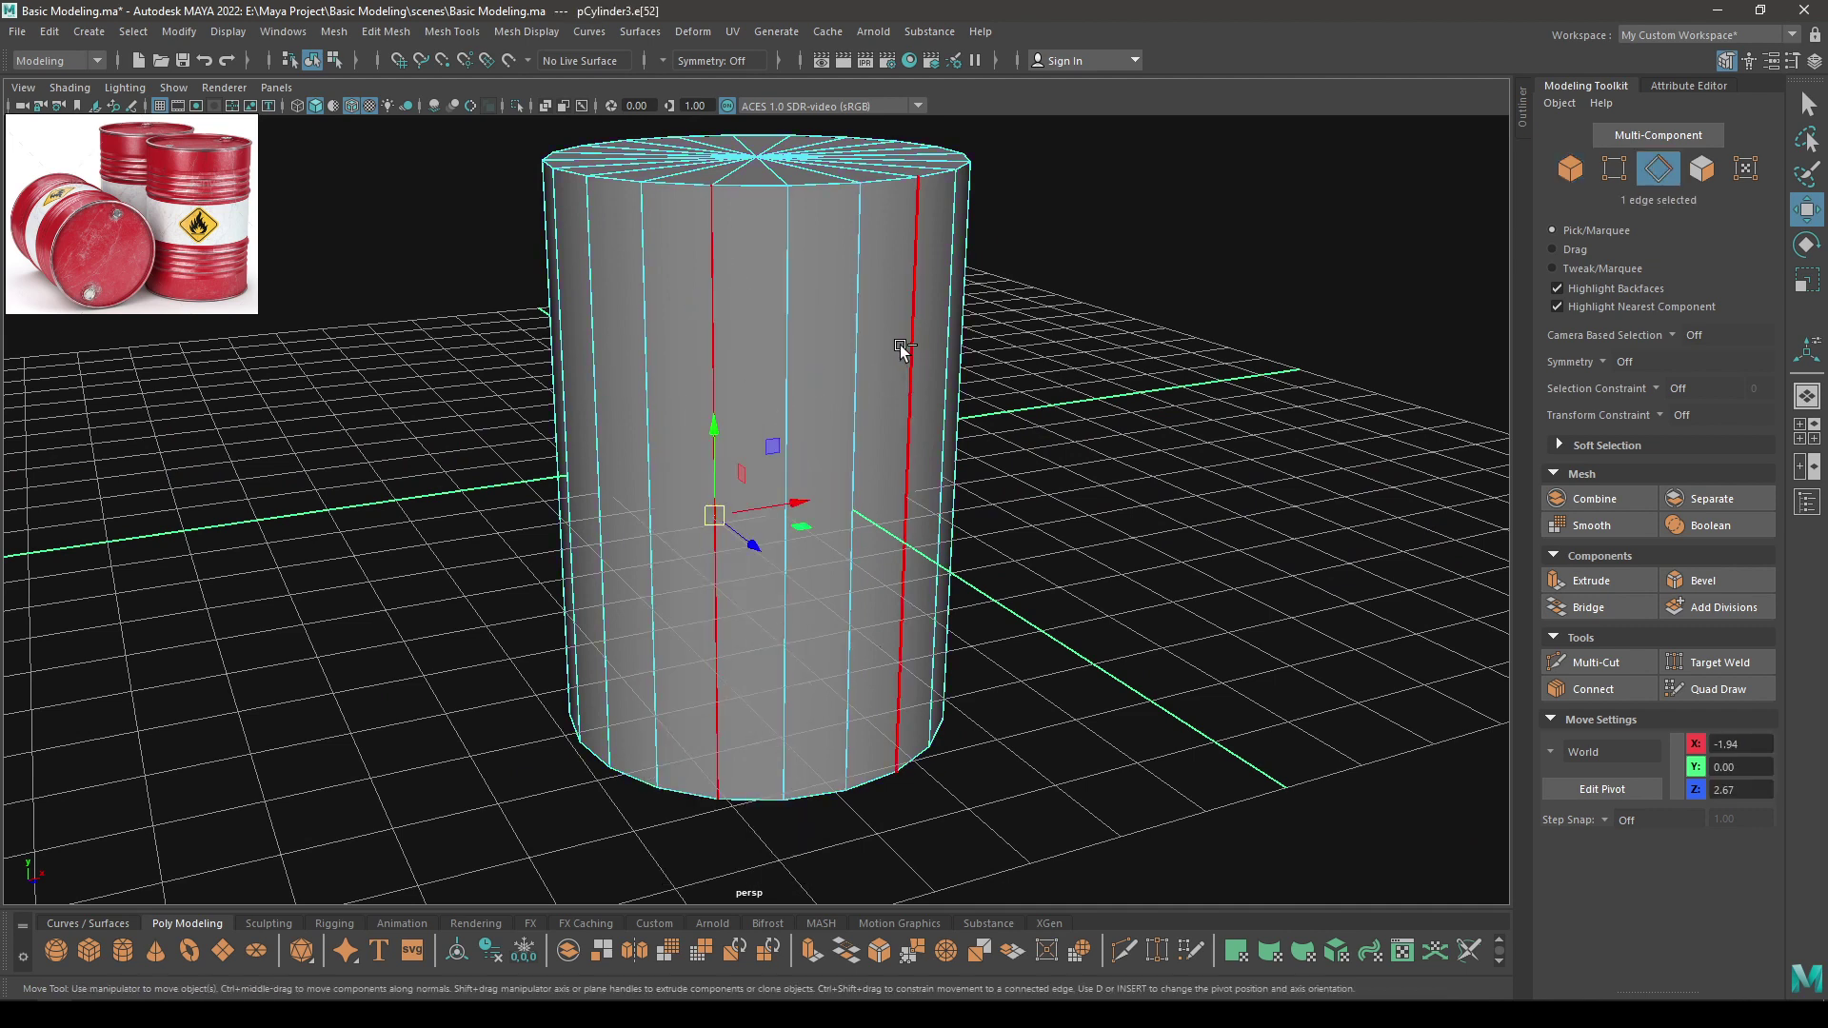
alt+drag(865, 412, 831, 326)
ctrl+right_drag(830, 325, 865, 393)
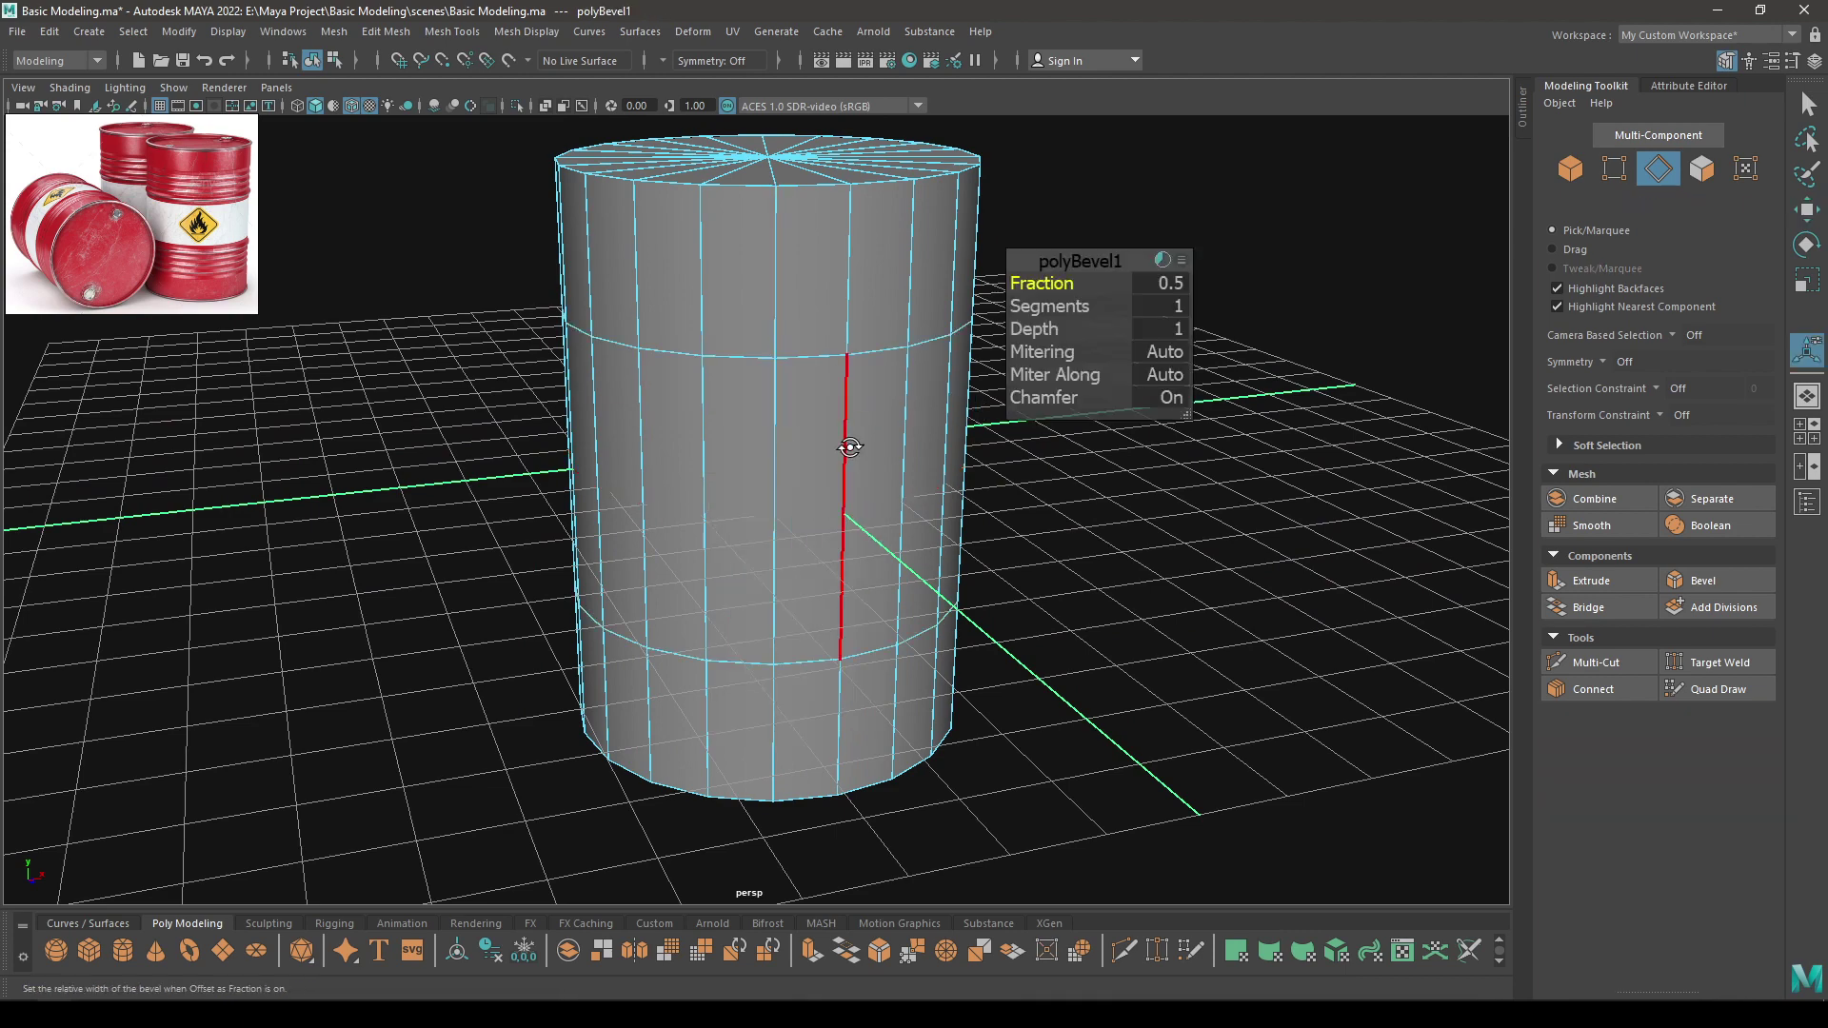
alt+drag(849, 447, 910, 433)
drag(1015, 285, 1062, 272)
alt+drag(701, 409, 657, 498)
key(w)
Extrude the 20 faces of the cylinder's top cap with an offset of 0.12
alt+middle_drag(702, 334, 709, 625)
alt+right_drag(710, 625, 738, 638)
alt+drag(738, 640, 734, 388)
right_drag(730, 395, 743, 455)
mouse_move(743, 455)
alt+mouse_down()
mouse_move(805, 489)
mouse_move(720, 473)
mouse_move(891, 463)
mouse_move(833, 576)
alt+mouse_up()
key(r)
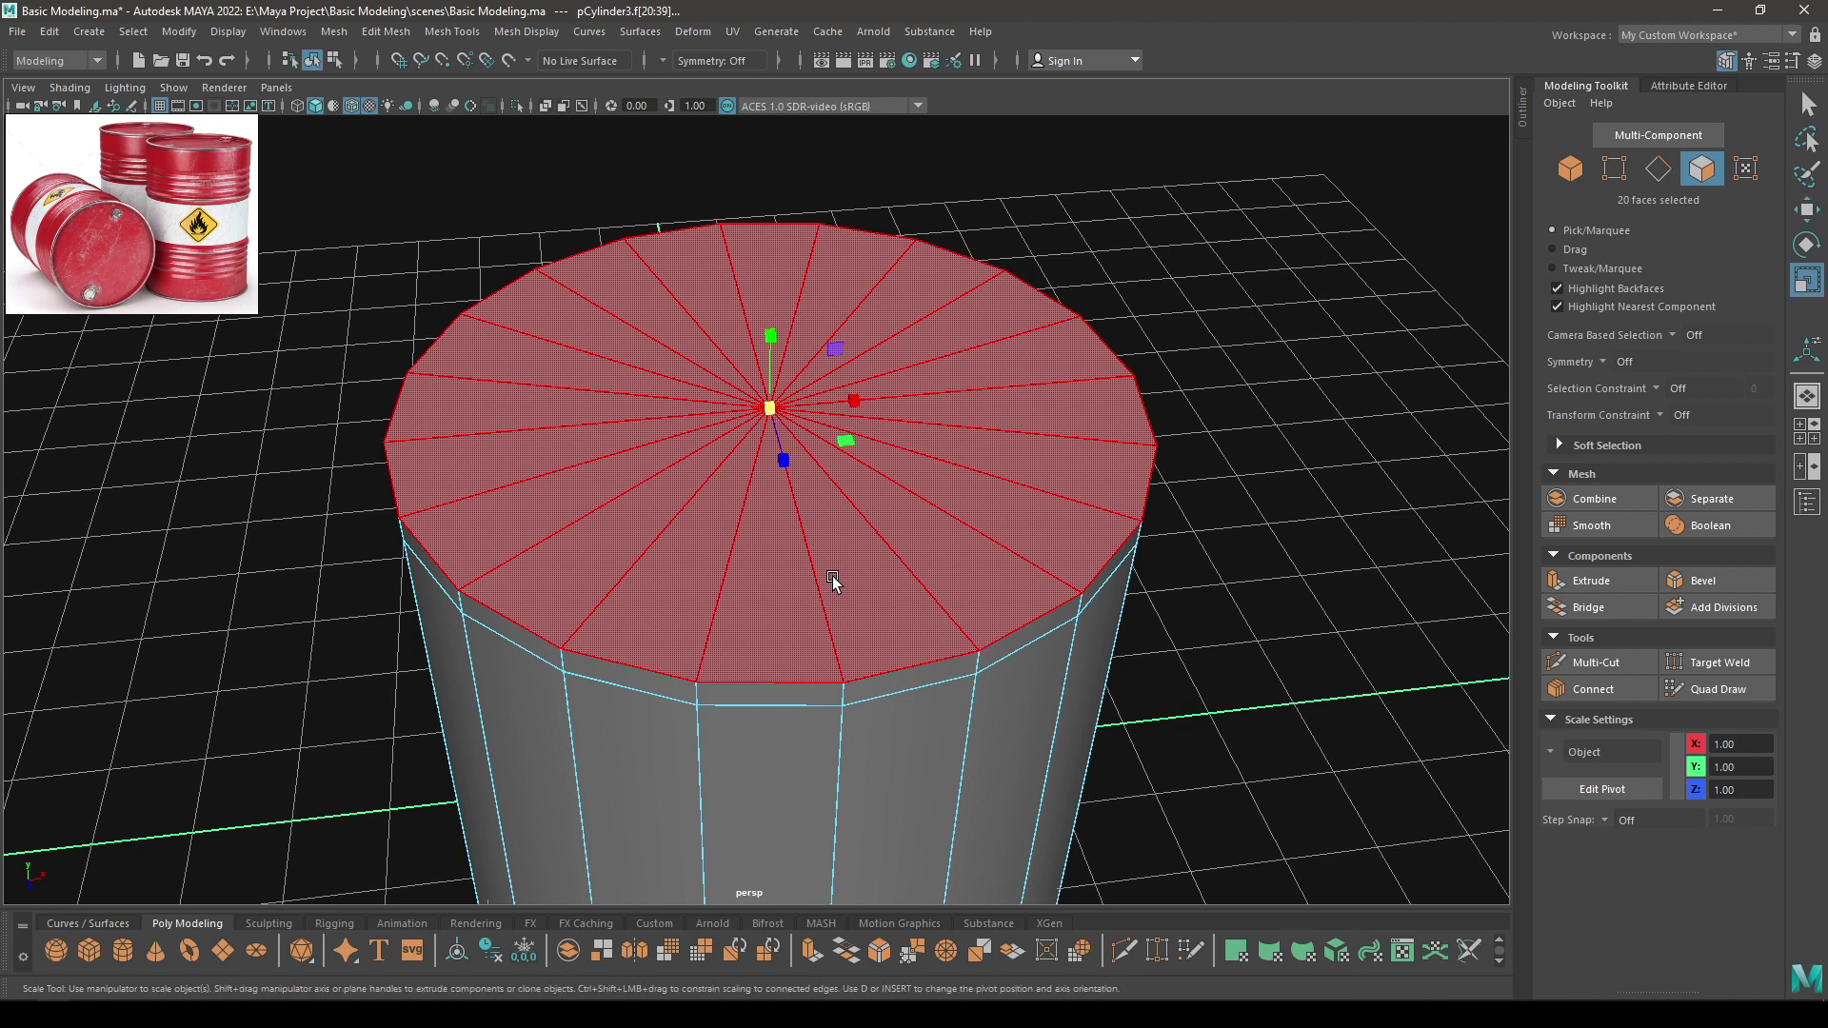
key(ctrl+e)
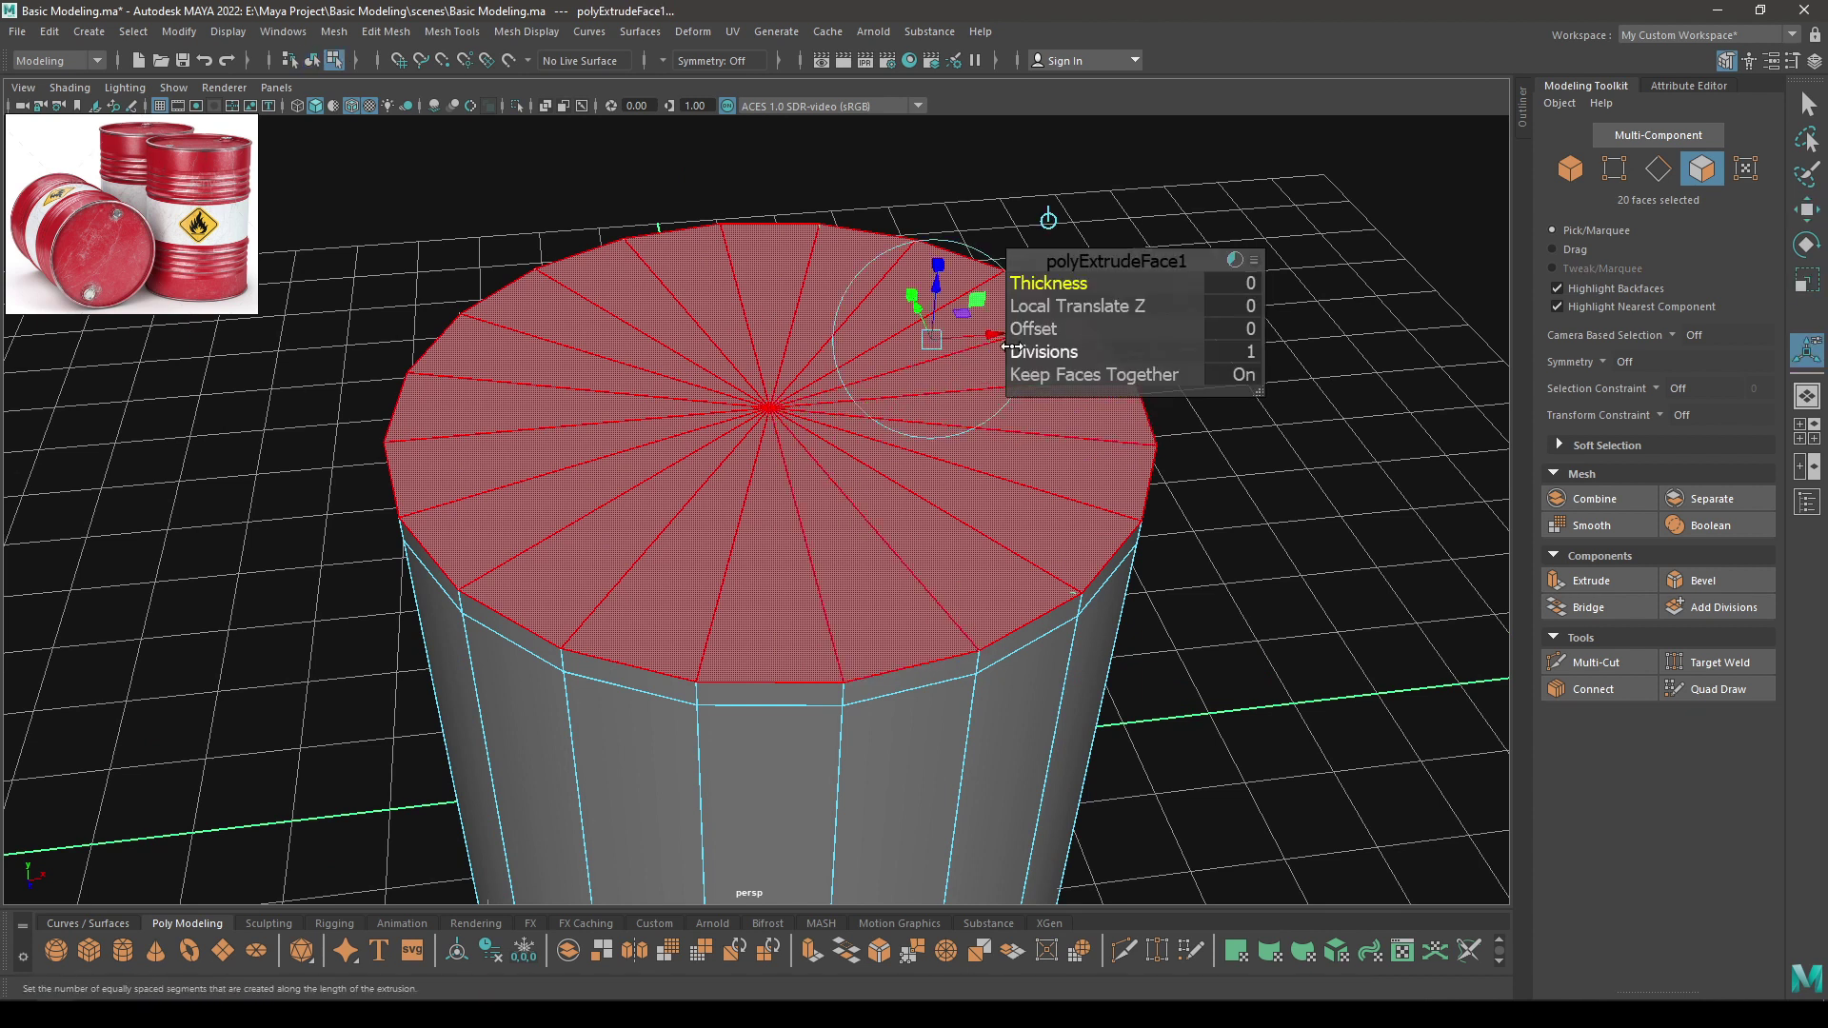
drag(1026, 328, 1032, 328)
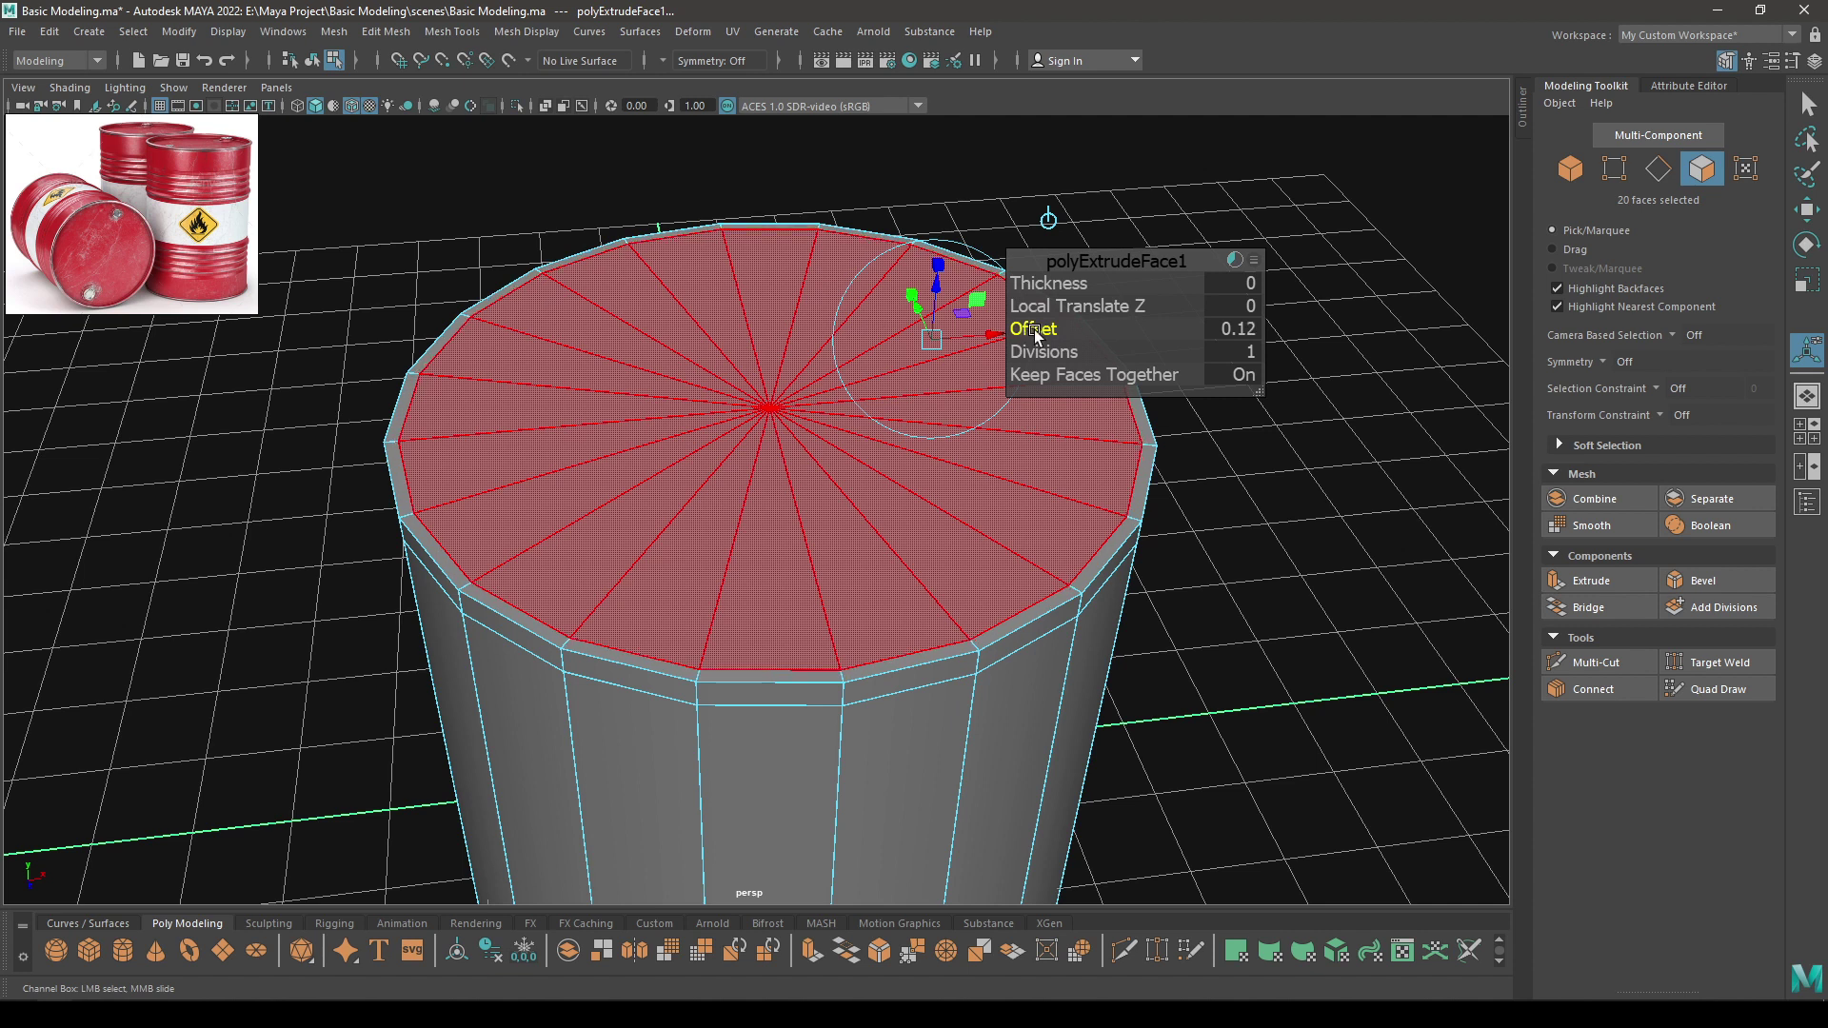
key(w)
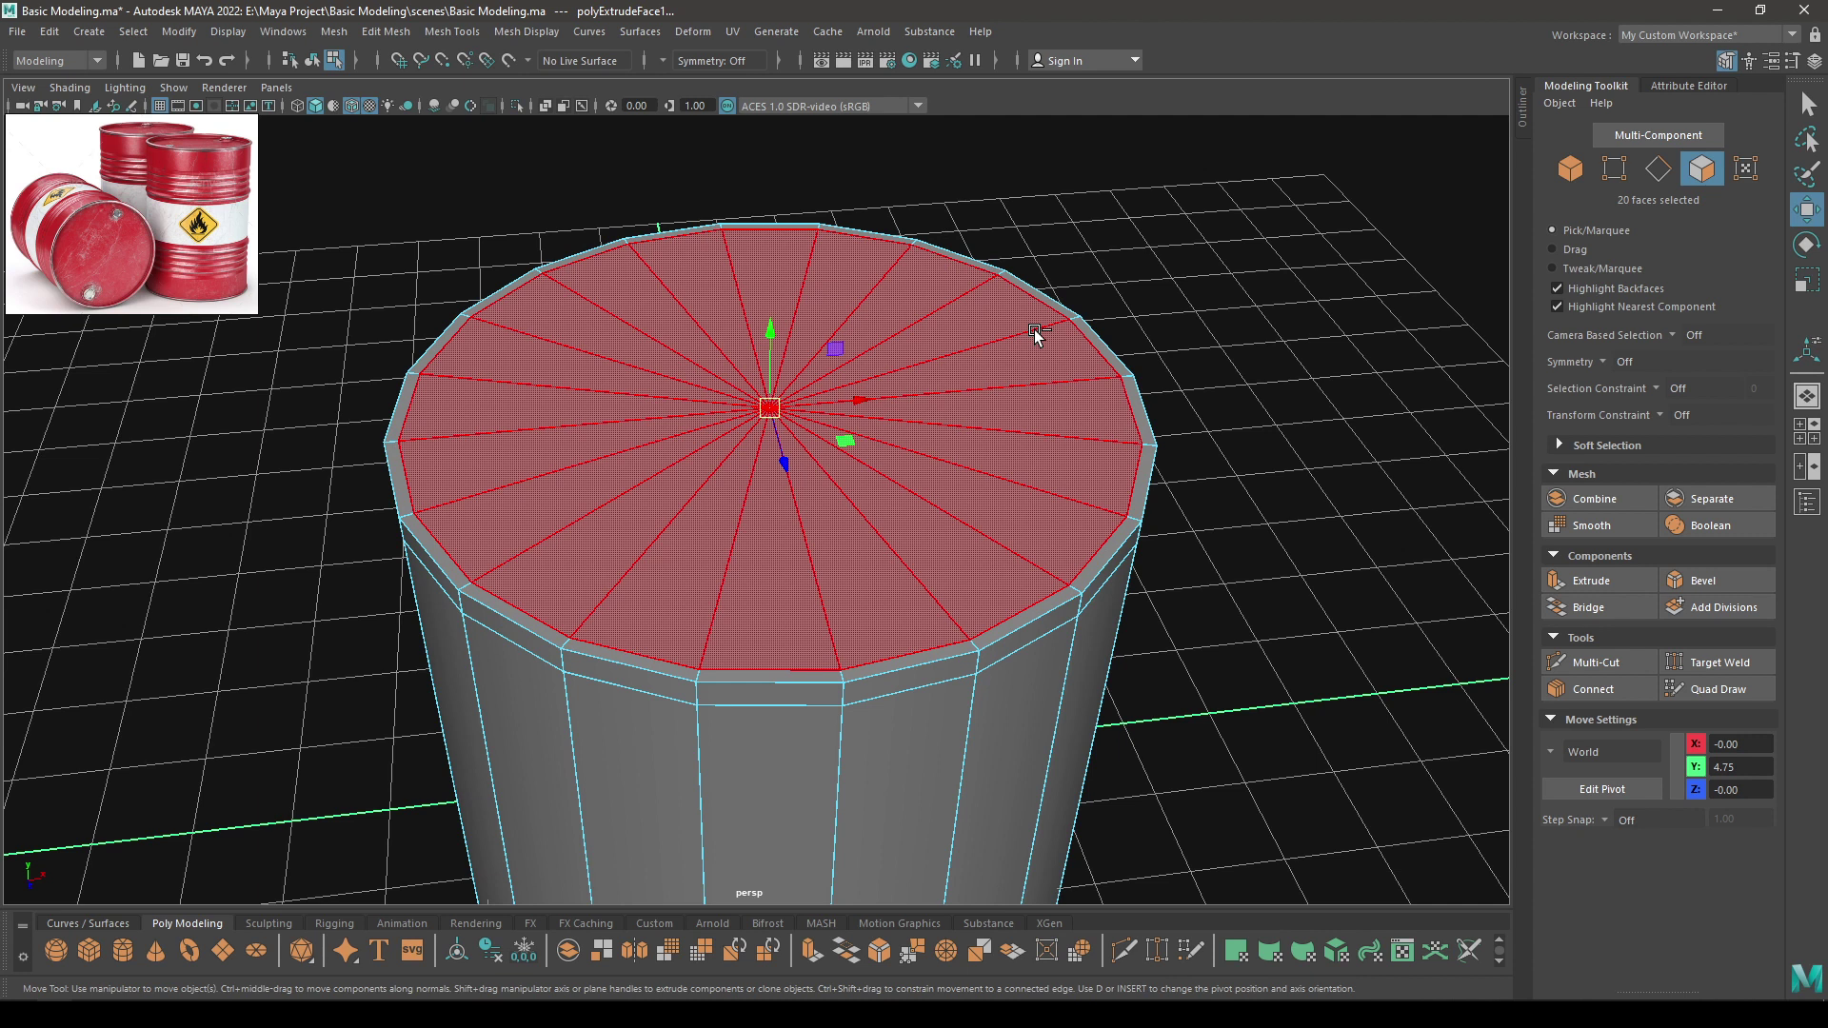
Extrude the inset top cap faces slightly downward, to Y 4.66
key(ctrl+e)
scroll(808, 525, up, 3)
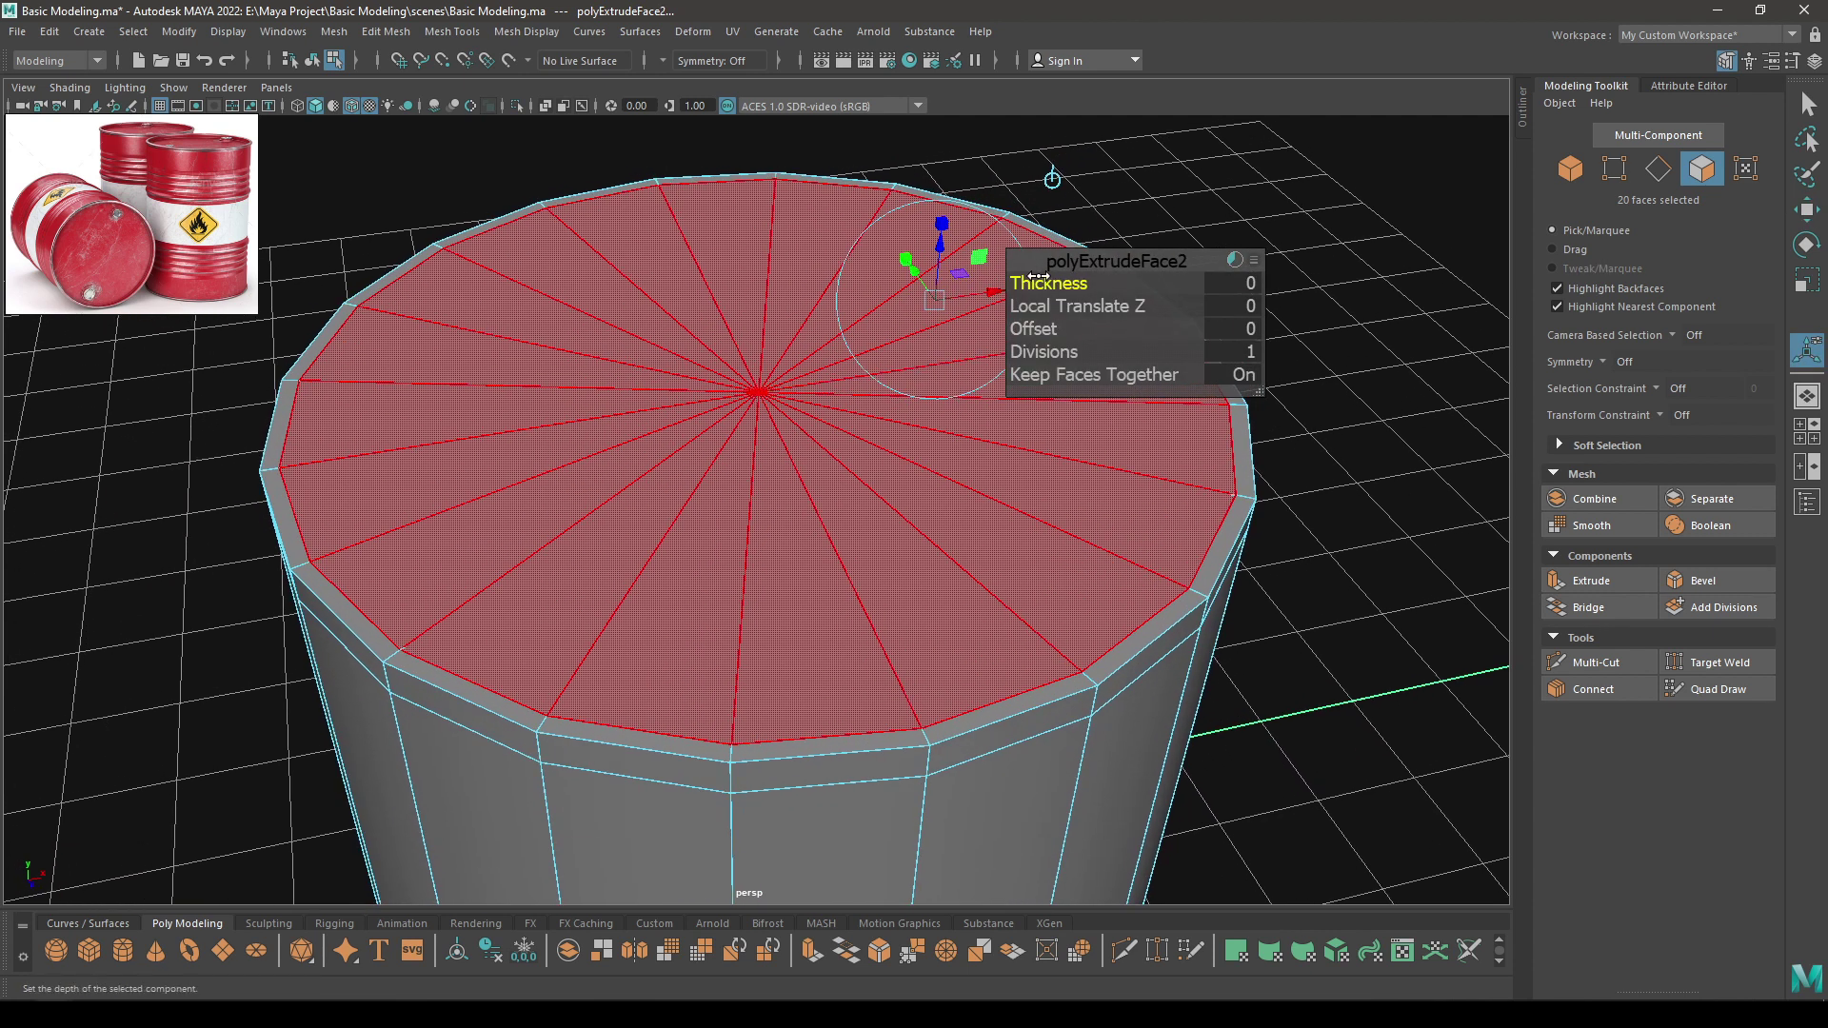
drag(1036, 282, 1036, 282)
key(w)
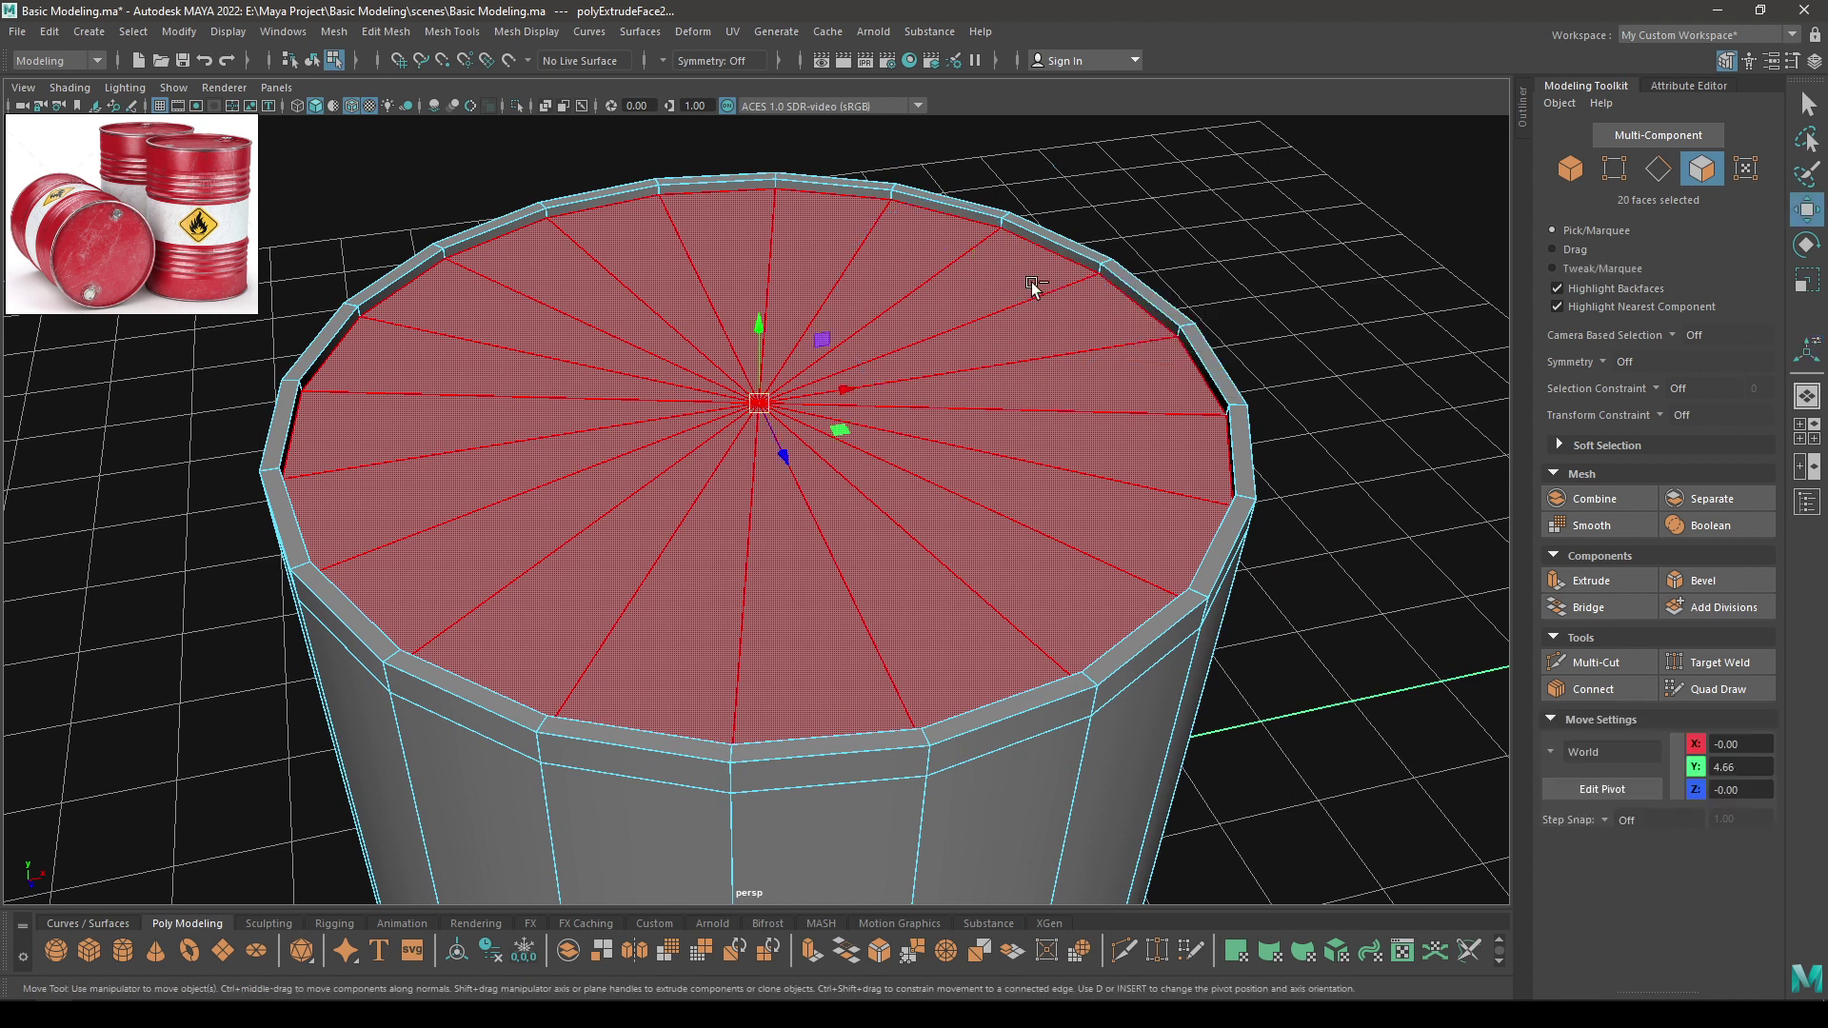
Extrude the recessed top cap faces again with a thickness of -0.08 and an offset of 0.05
key(ctrl+e)
drag(1064, 282, 1028, 326)
scroll(1057, 283, up, 2)
scroll(742, 324, down, 3)
alt+drag(739, 324, 768, 299)
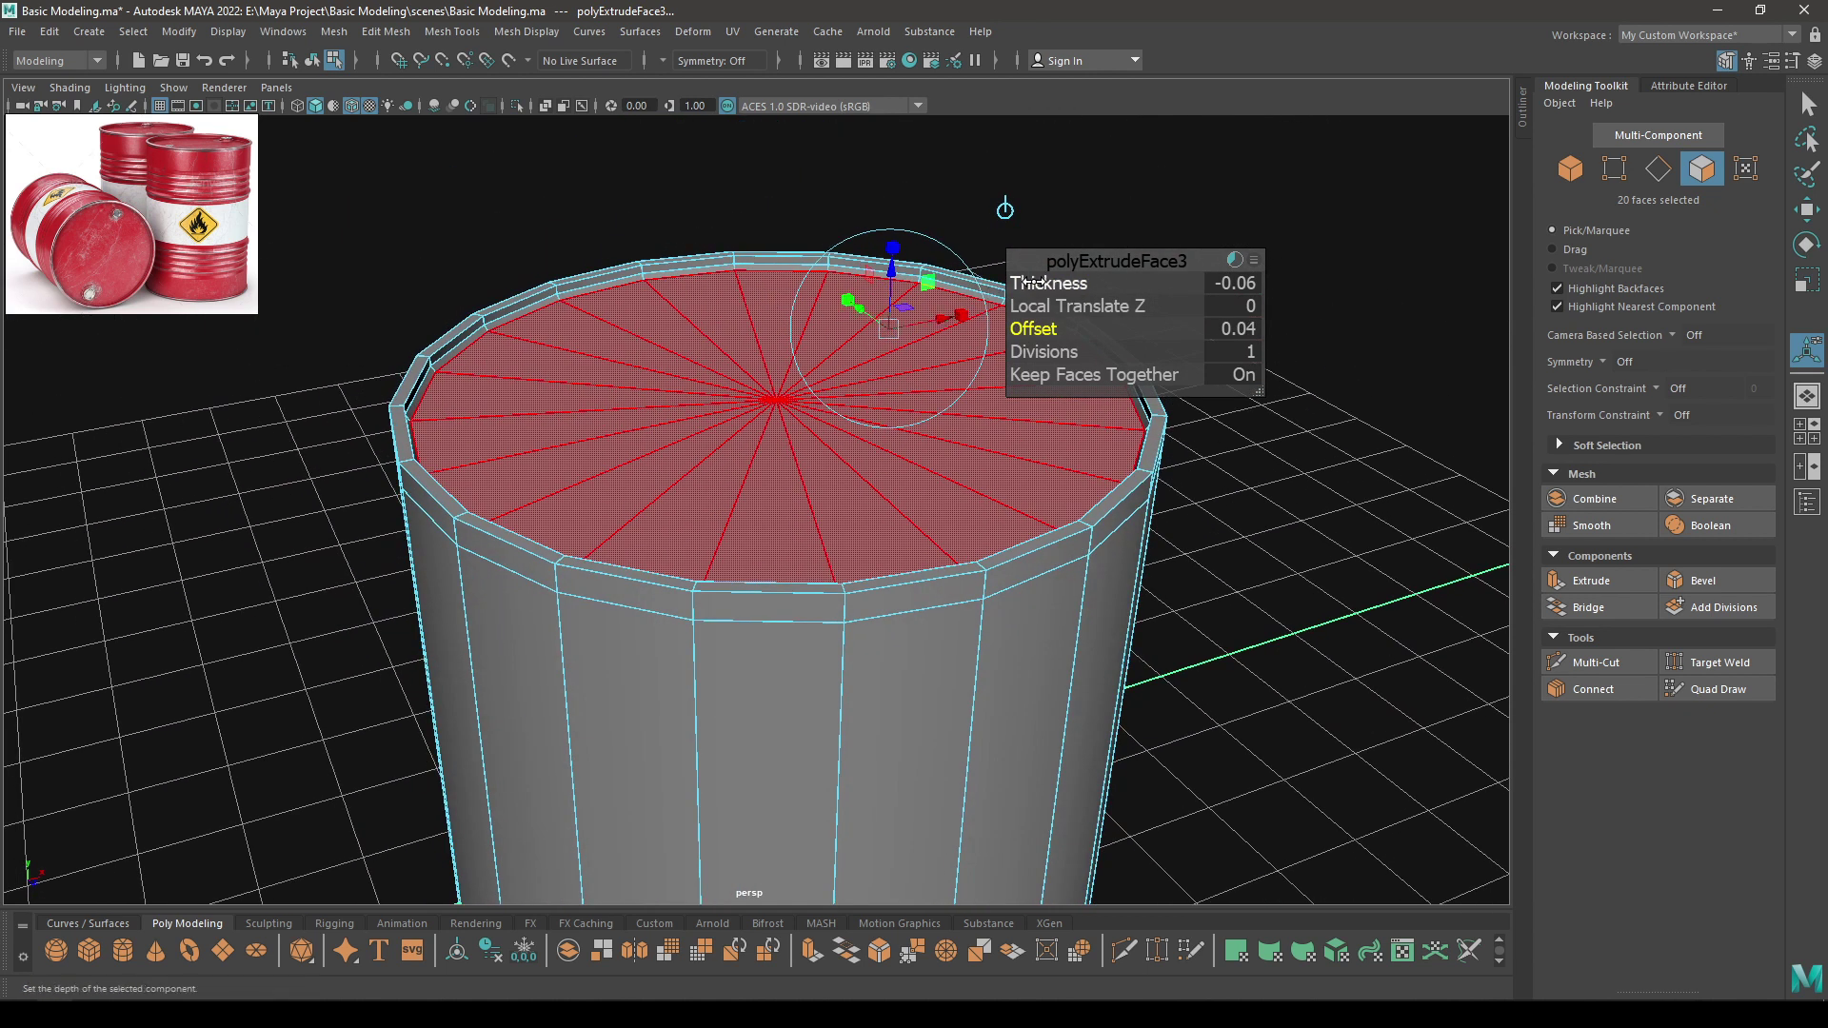
drag(1030, 283, 1034, 329)
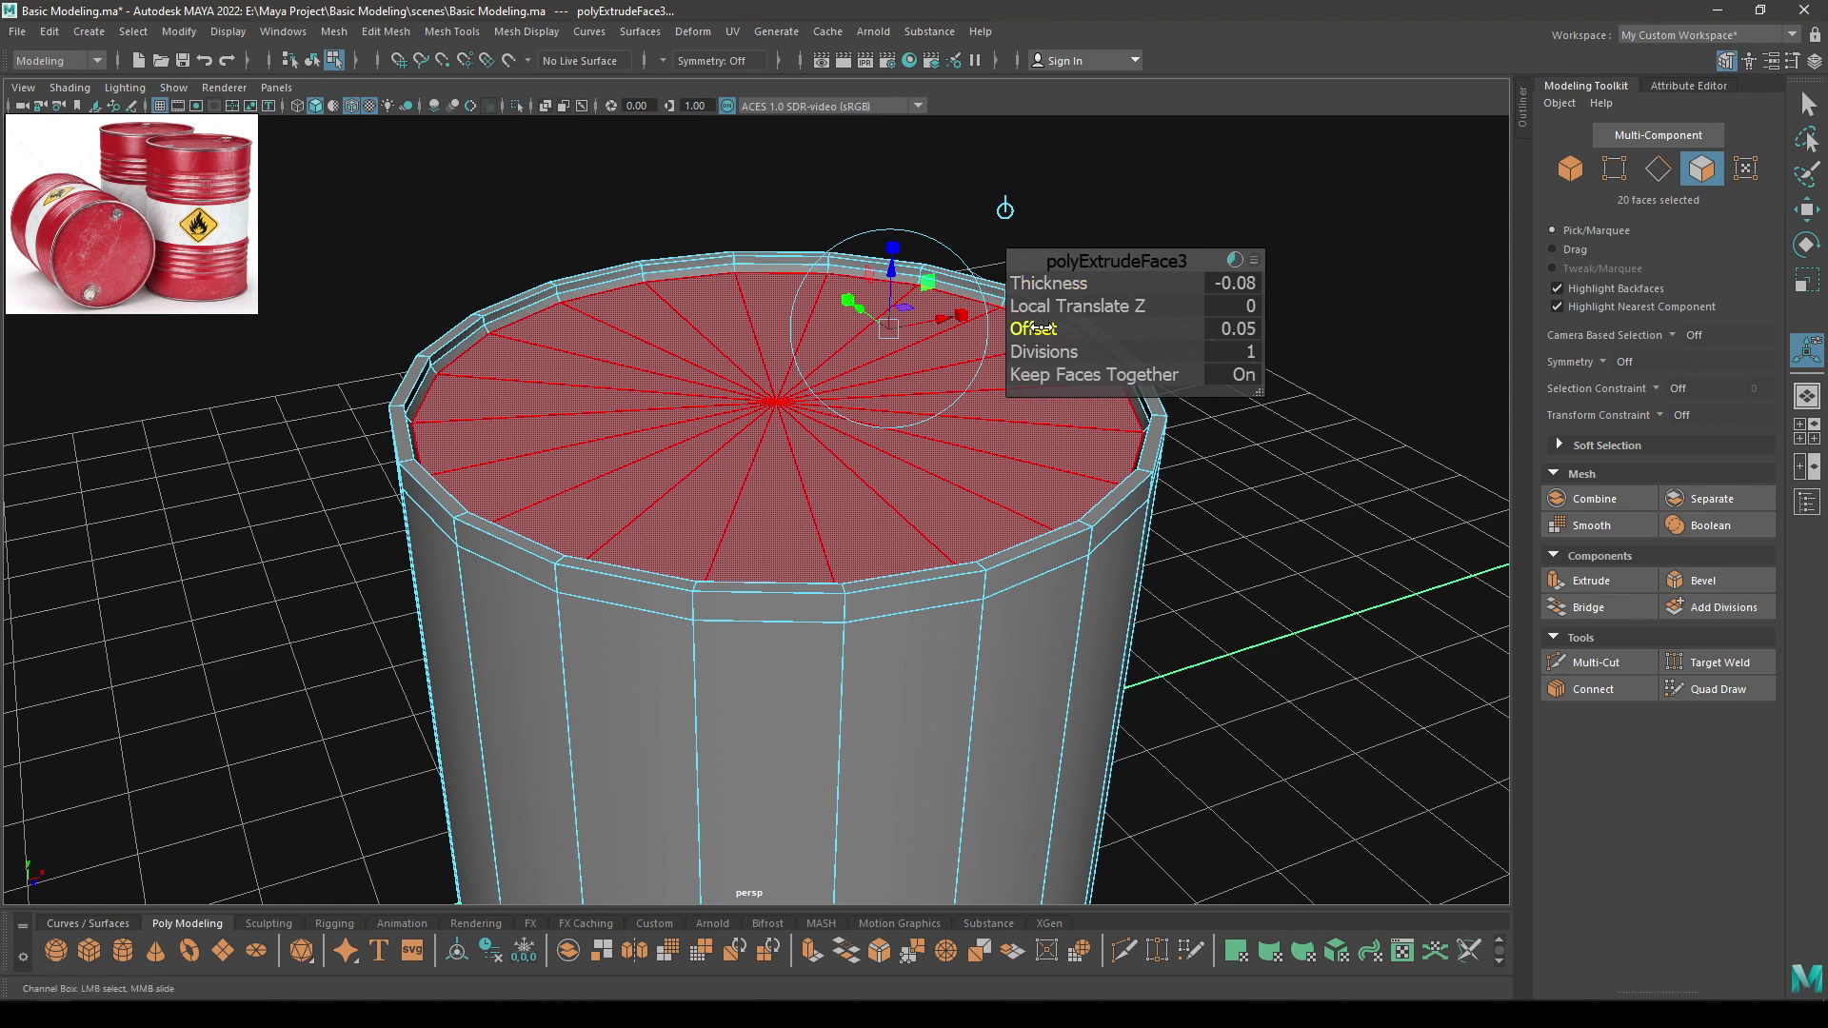
alt+drag(776, 433, 693, 535)
key(w)
Select all the faces of the cylinder's bottom cap and extrude them with an offset of 0.14
scroll(610, 381, down, 3)
scroll(646, 533, down, 5)
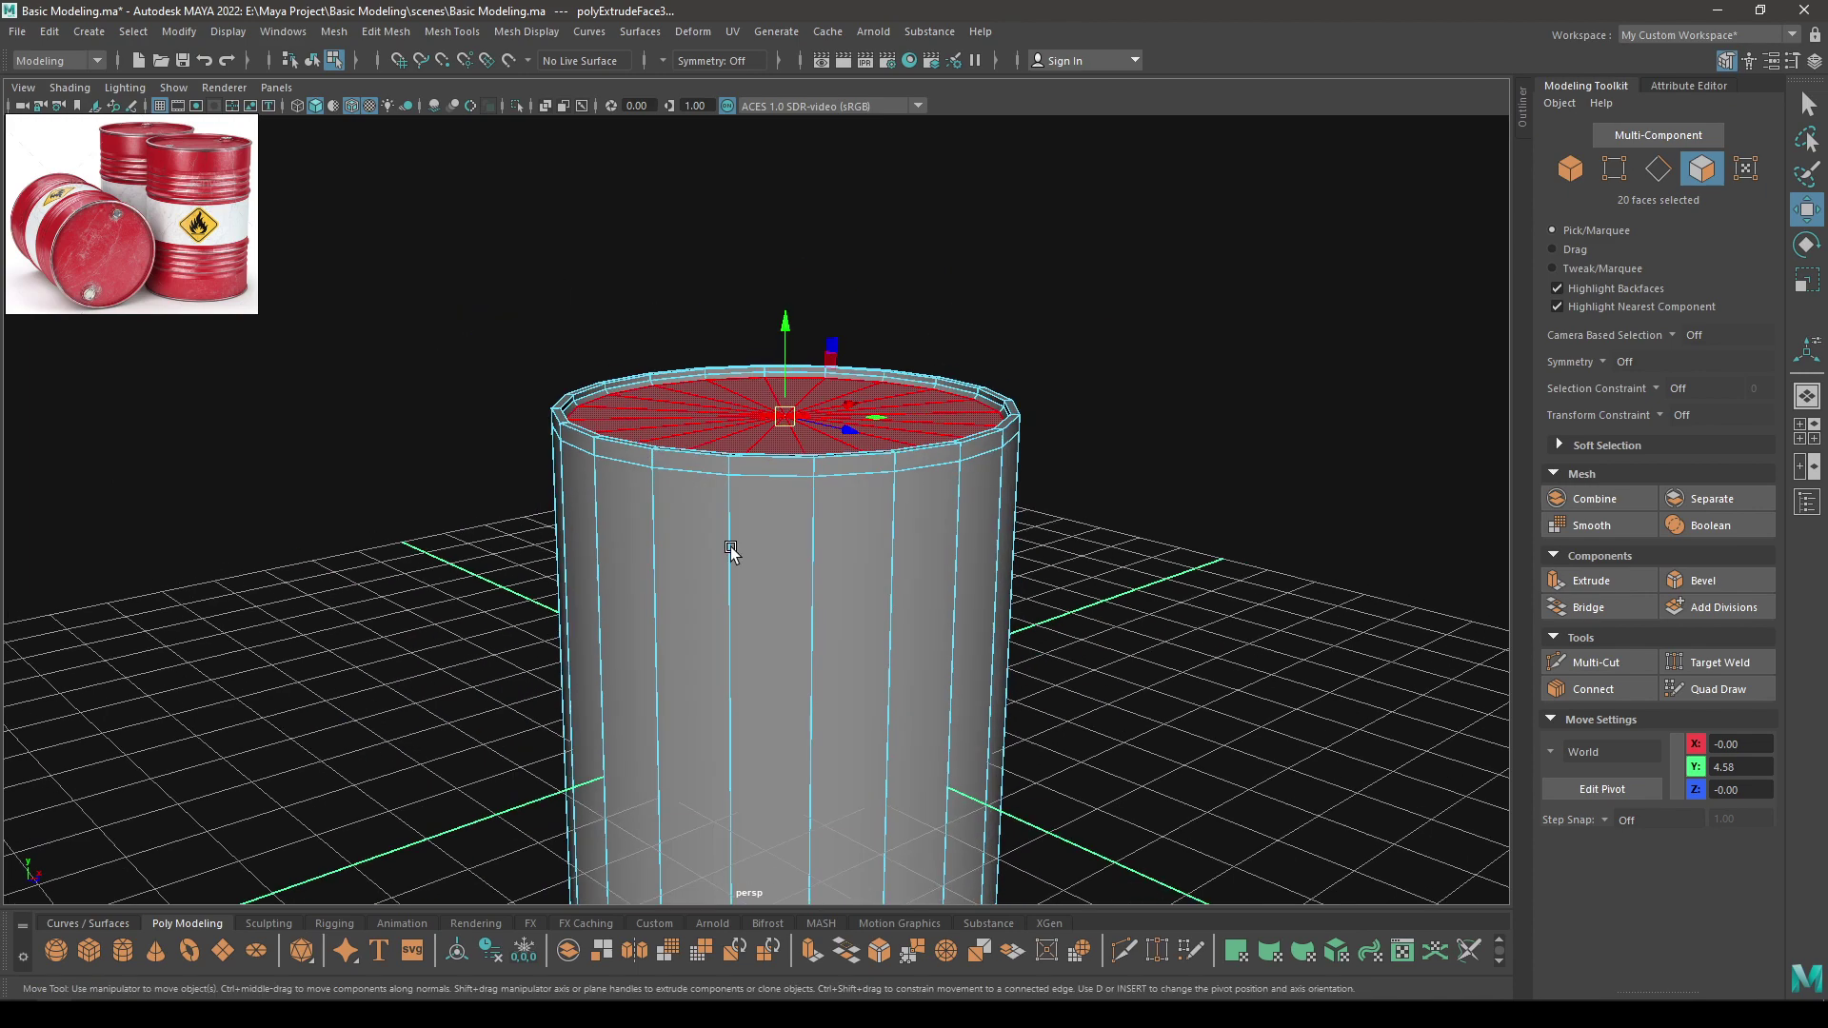
alt+middle_drag(682, 477, 634, 244)
alt+drag(739, 653, 755, 539)
scroll(755, 539, up, 3)
alt+middle_drag(764, 641, 738, 508)
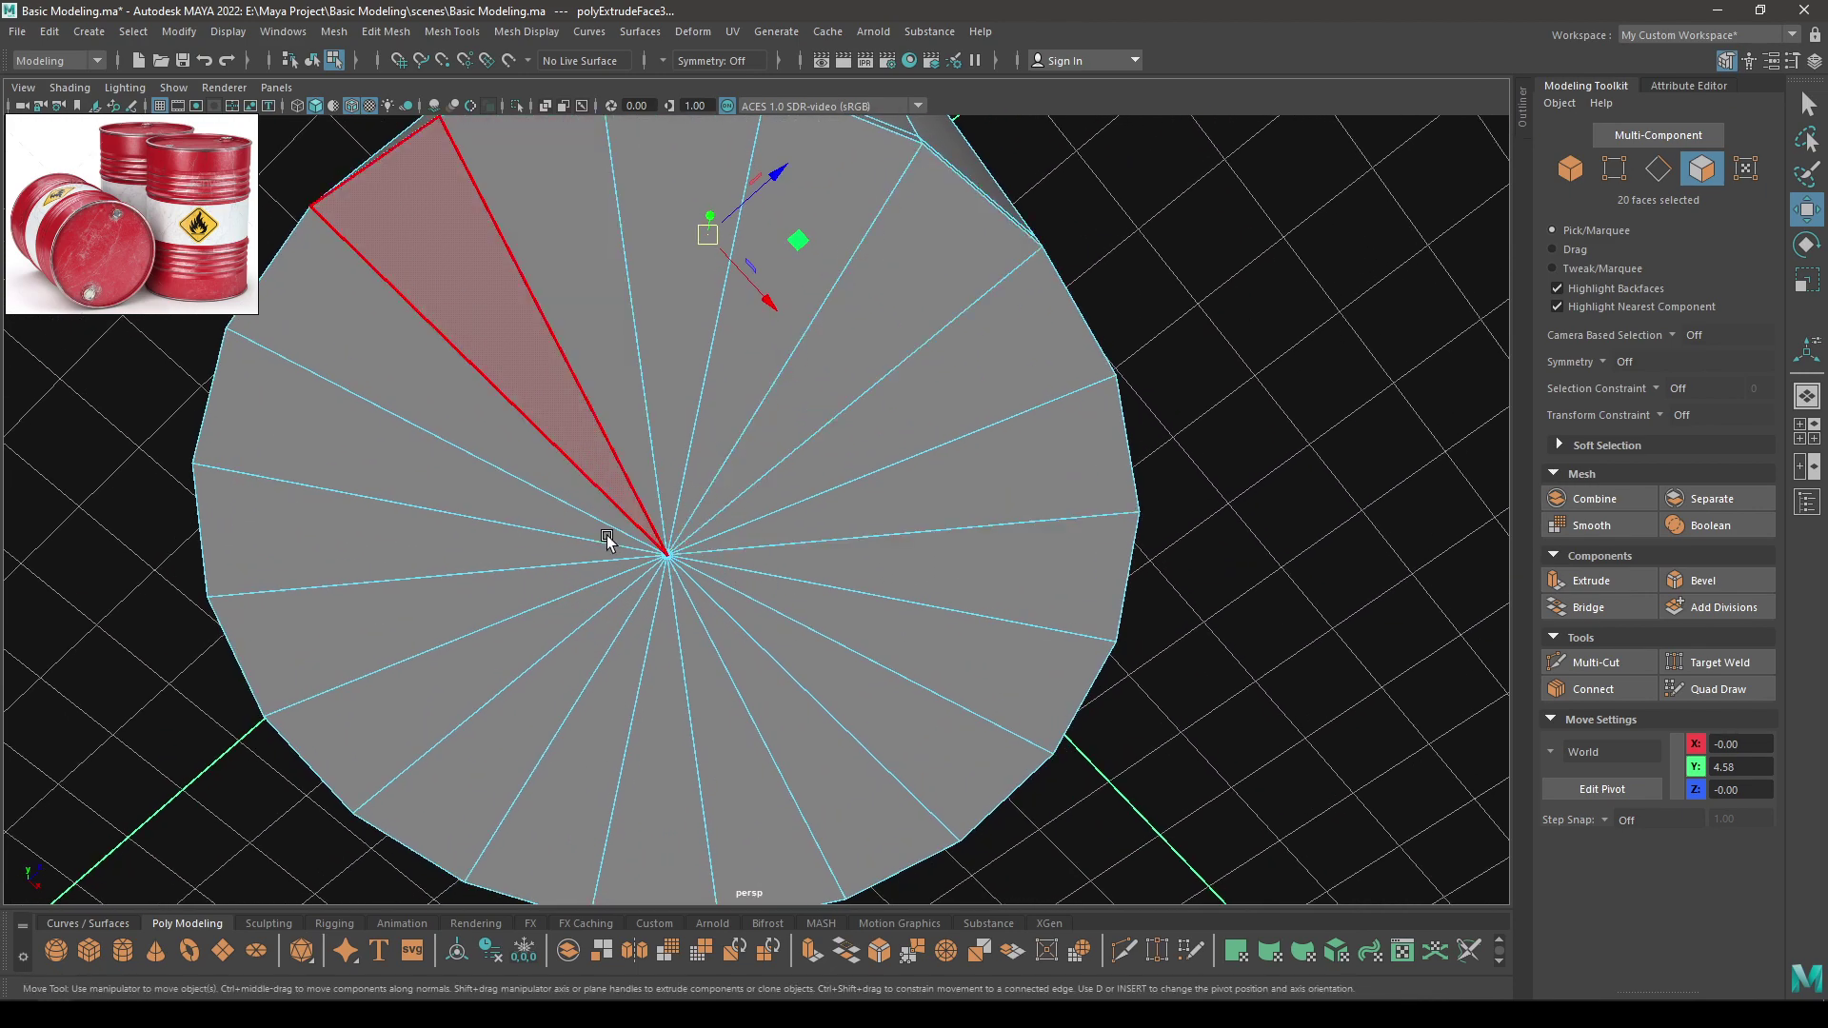
mouse_move(927, 542)
mouse_down()
mouse_move(577, 454)
mouse_move(735, 515)
mouse_up()
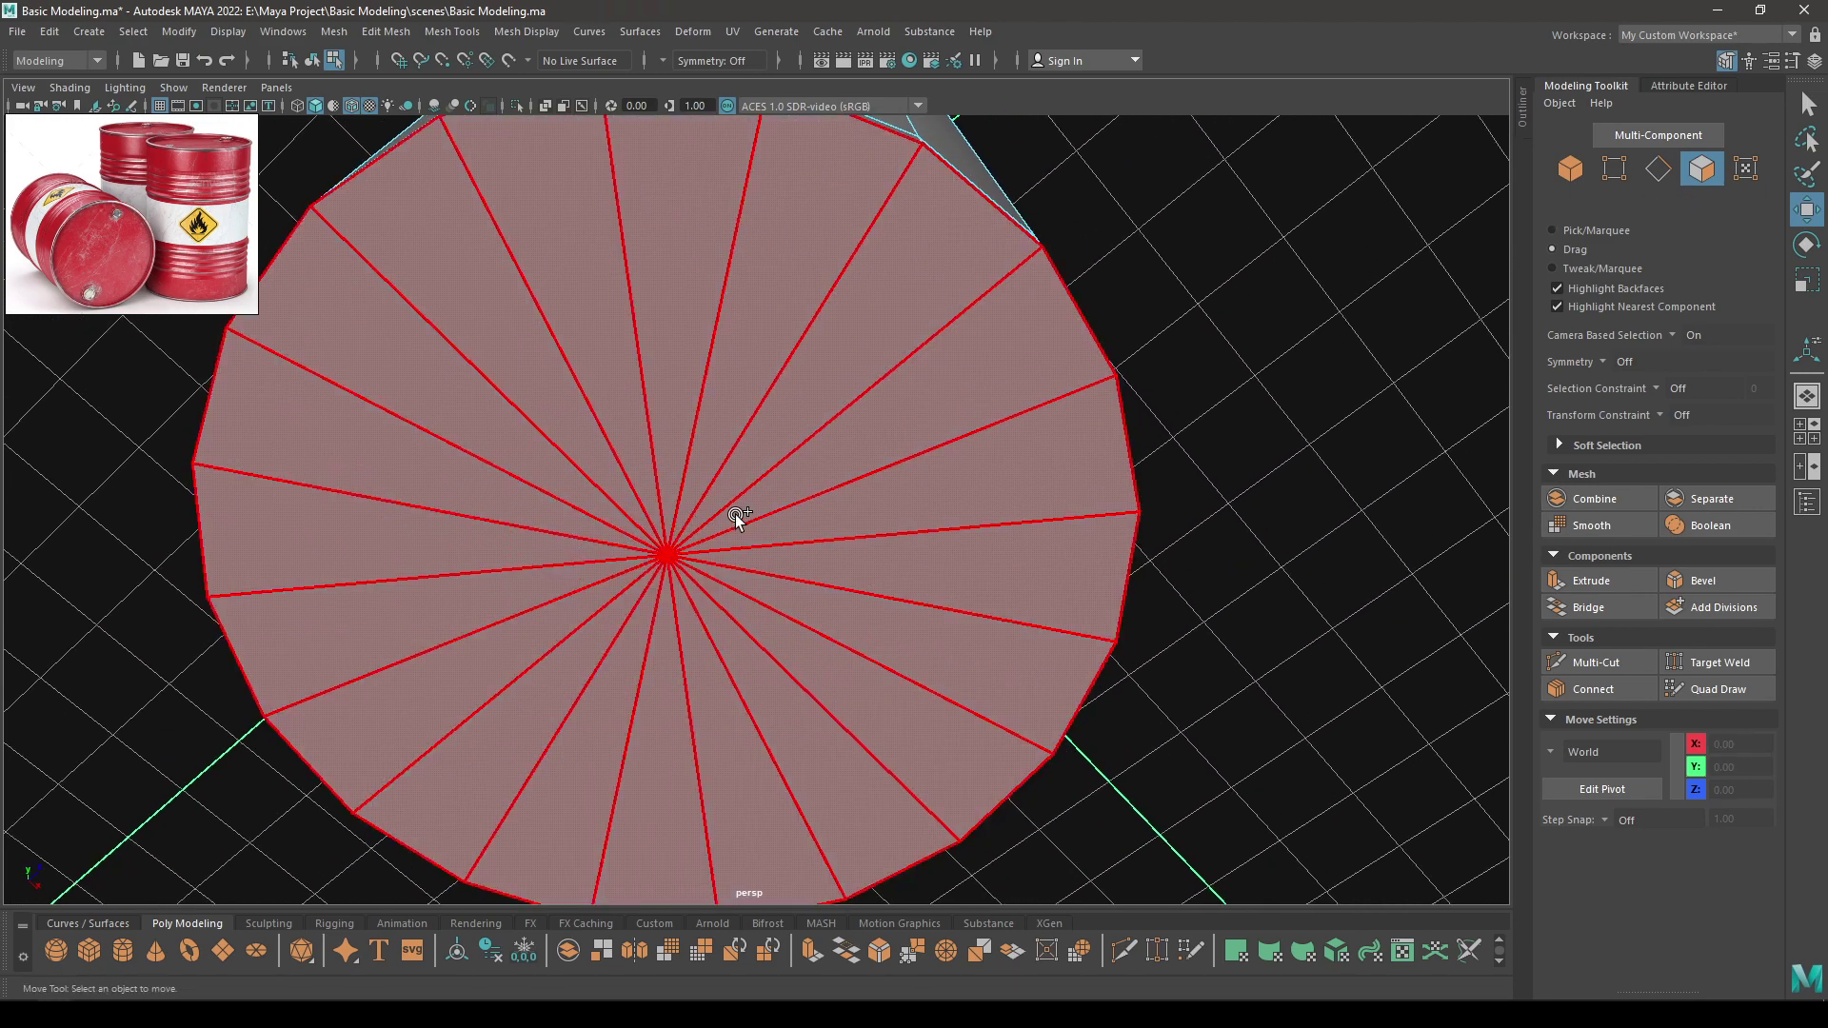
key(ctrl+e)
alt+drag(757, 670, 687, 544)
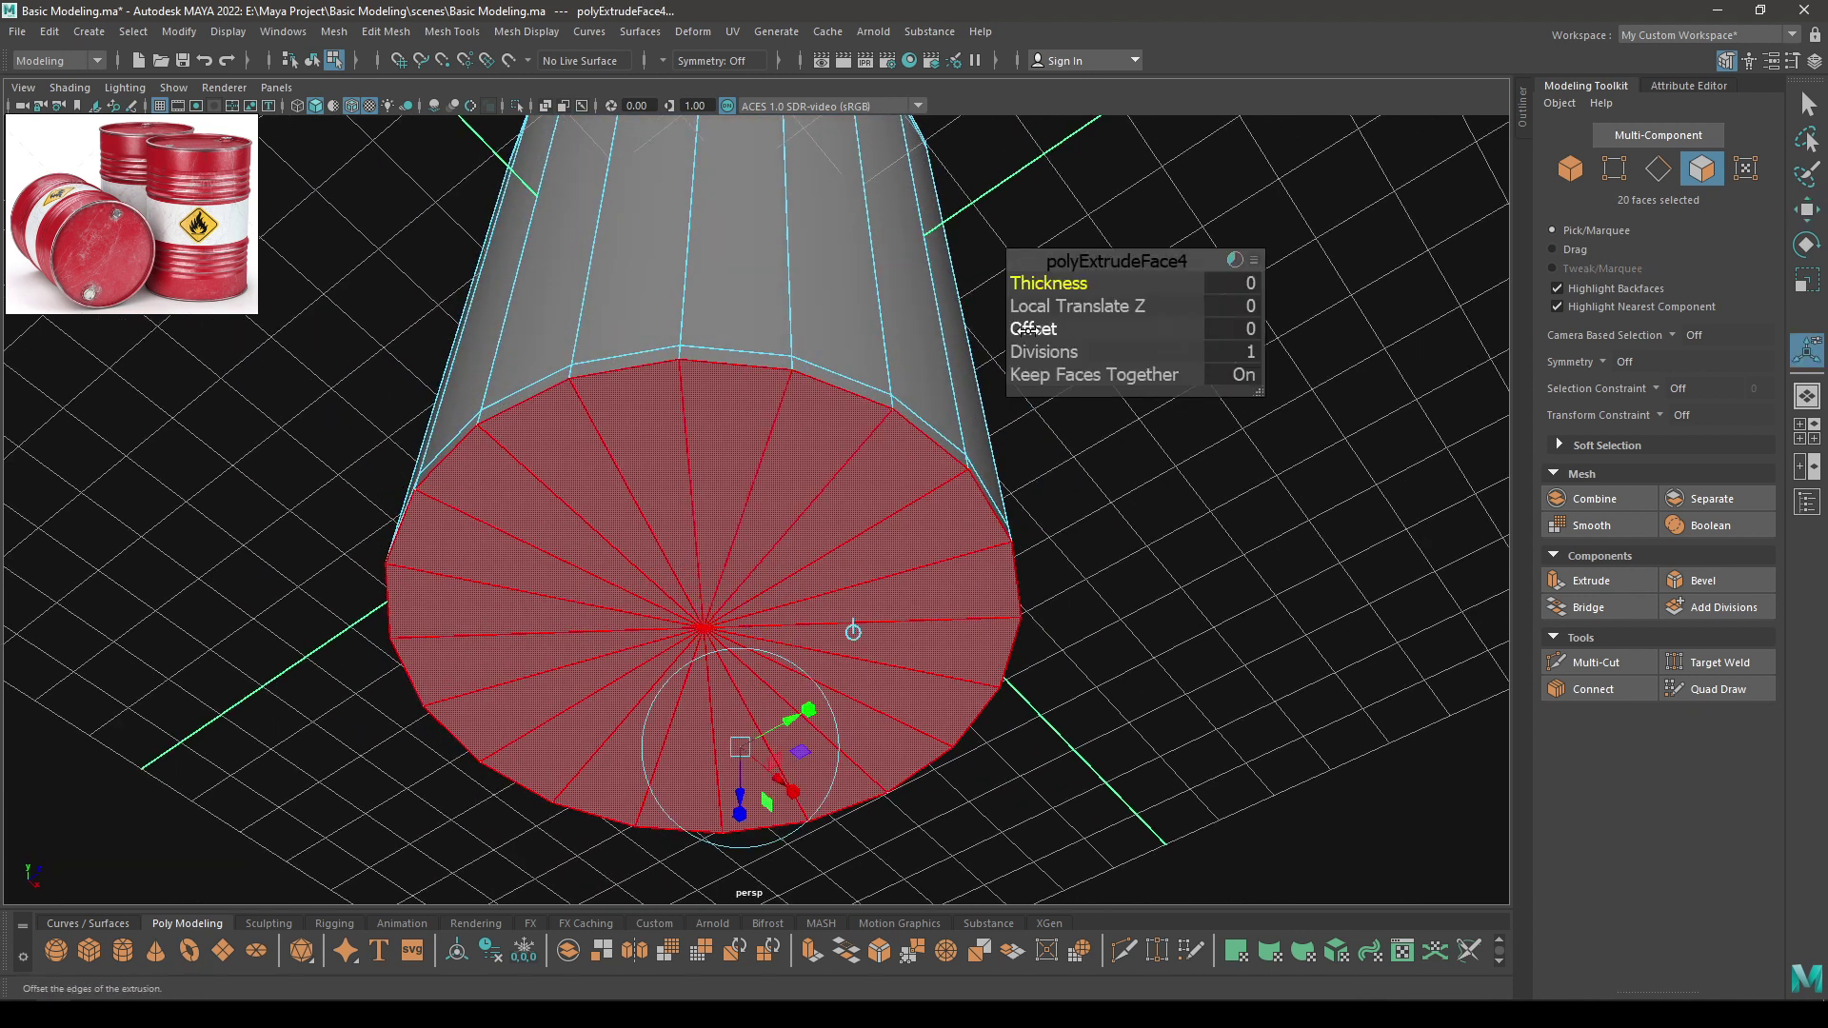
drag(1028, 331, 1043, 330)
alt+drag(953, 457, 781, 672)
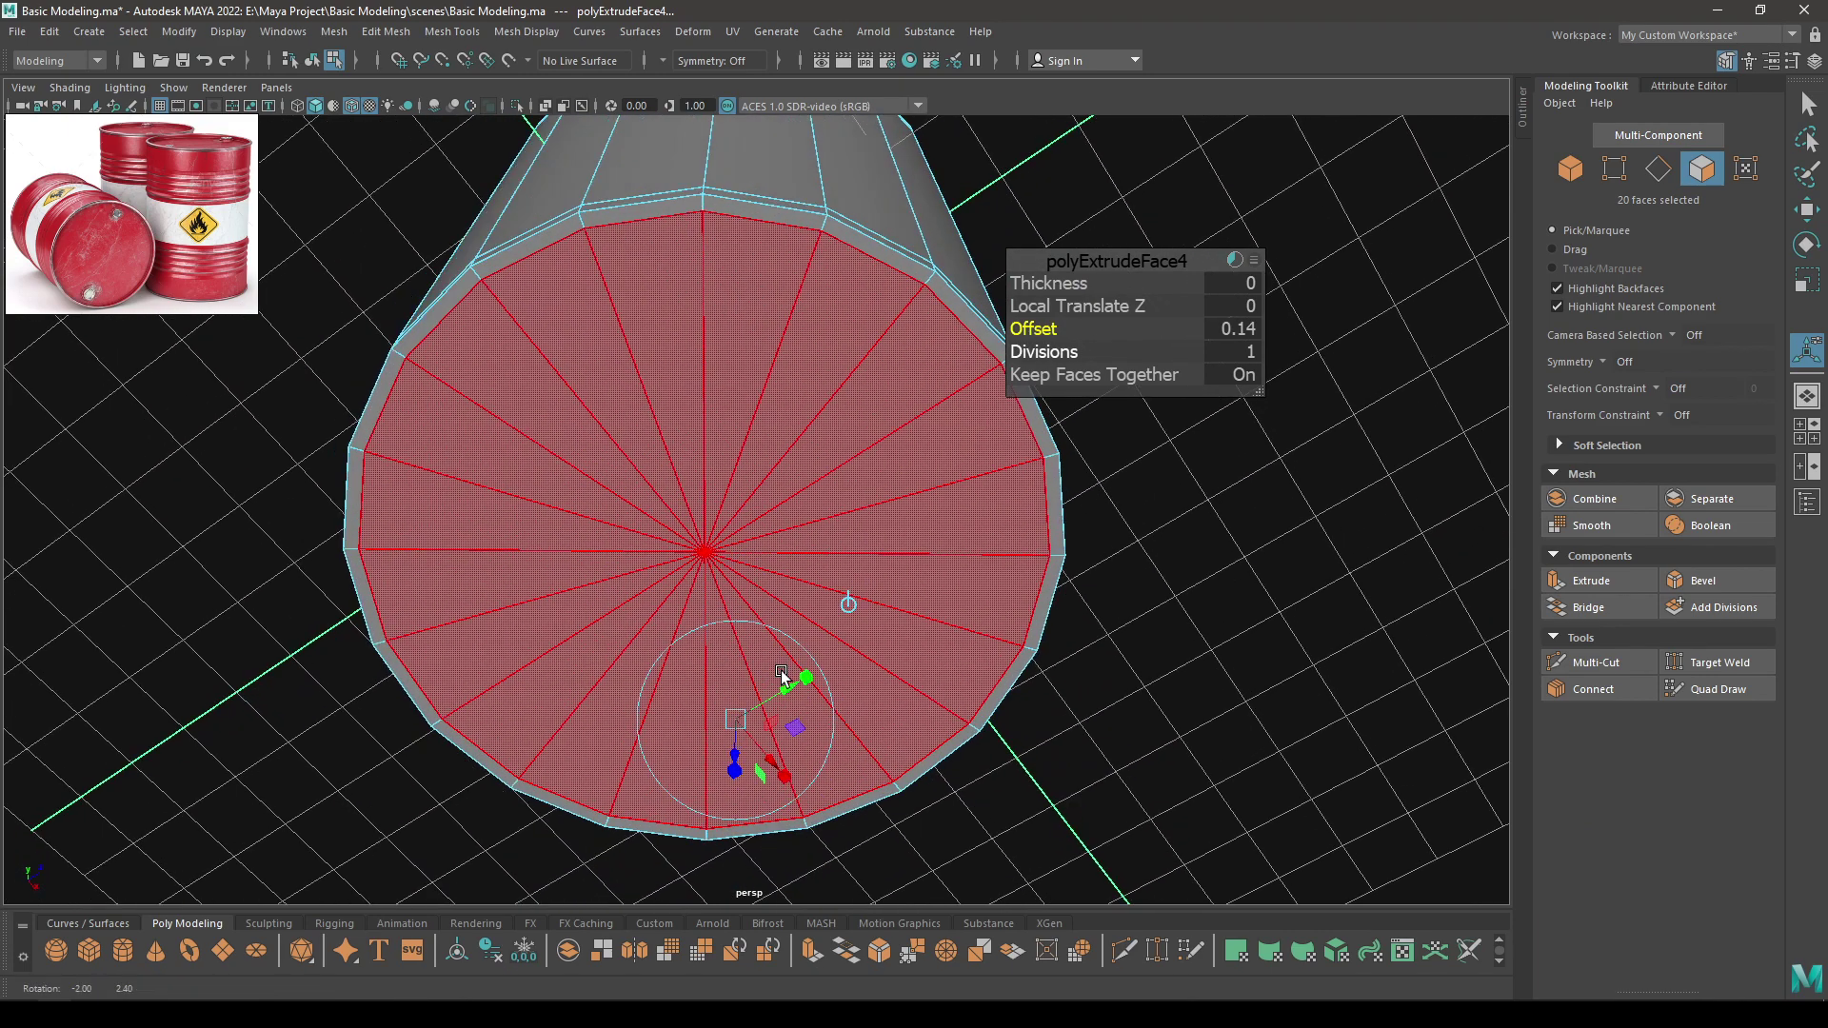
Extrude the inset bottom cap faces with a thickness of -0.05 and an offset of 0.06
key(ctrl+e)
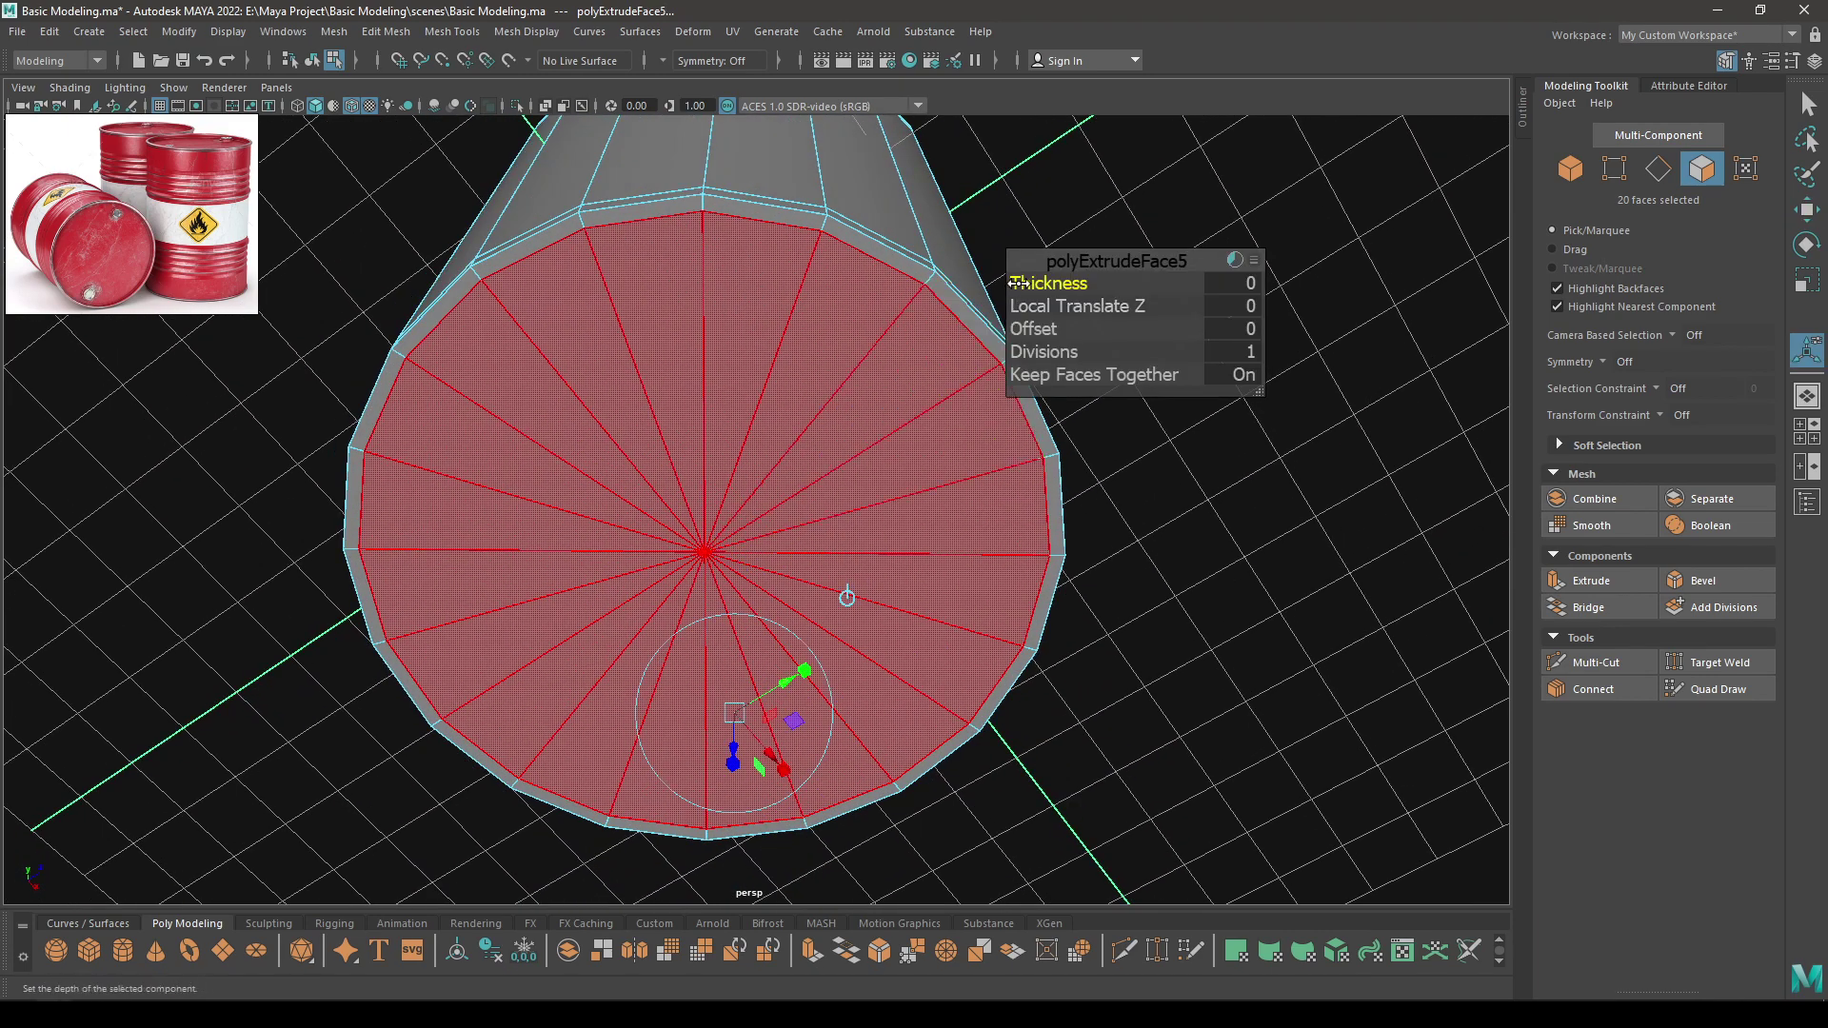
drag(1024, 279, 1011, 279)
alt+drag(609, 457, 476, 590)
alt+middle_drag(476, 590, 476, 459)
alt+right_drag(476, 460, 562, 457)
drag(1033, 279, 1048, 328)
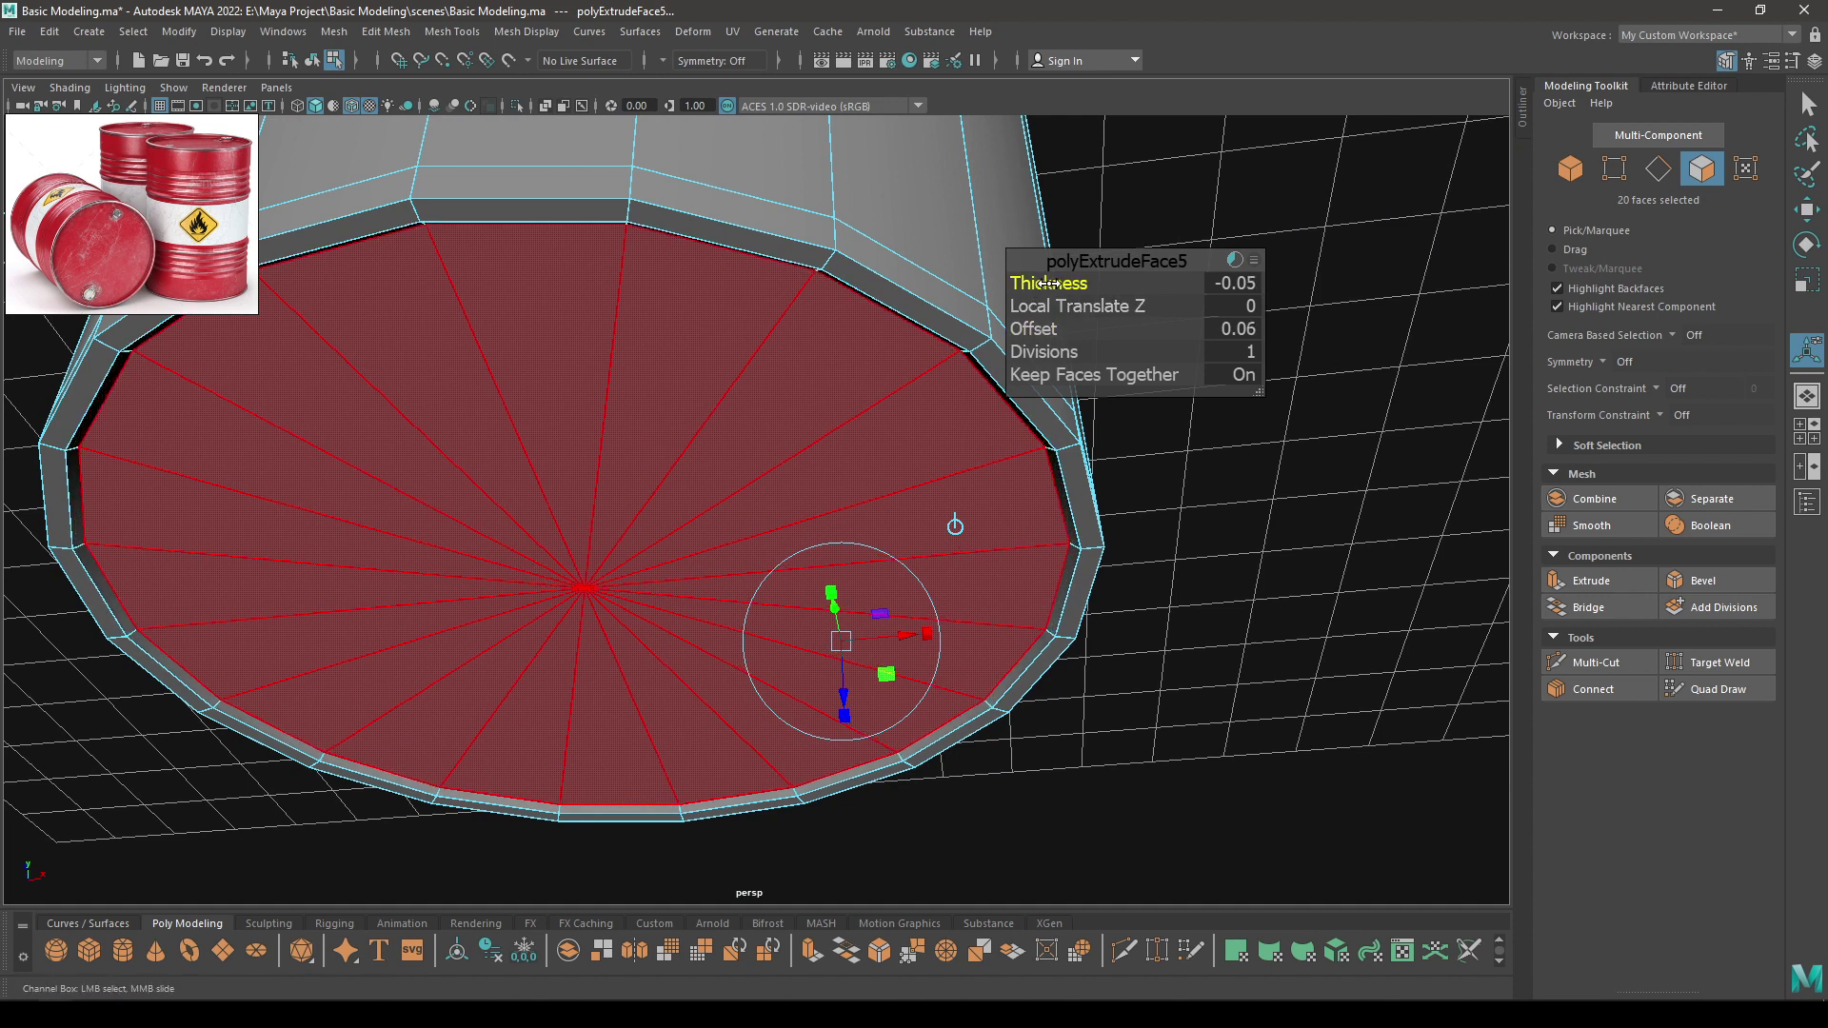
alt+drag(838, 491, 586, 287)
key(w)
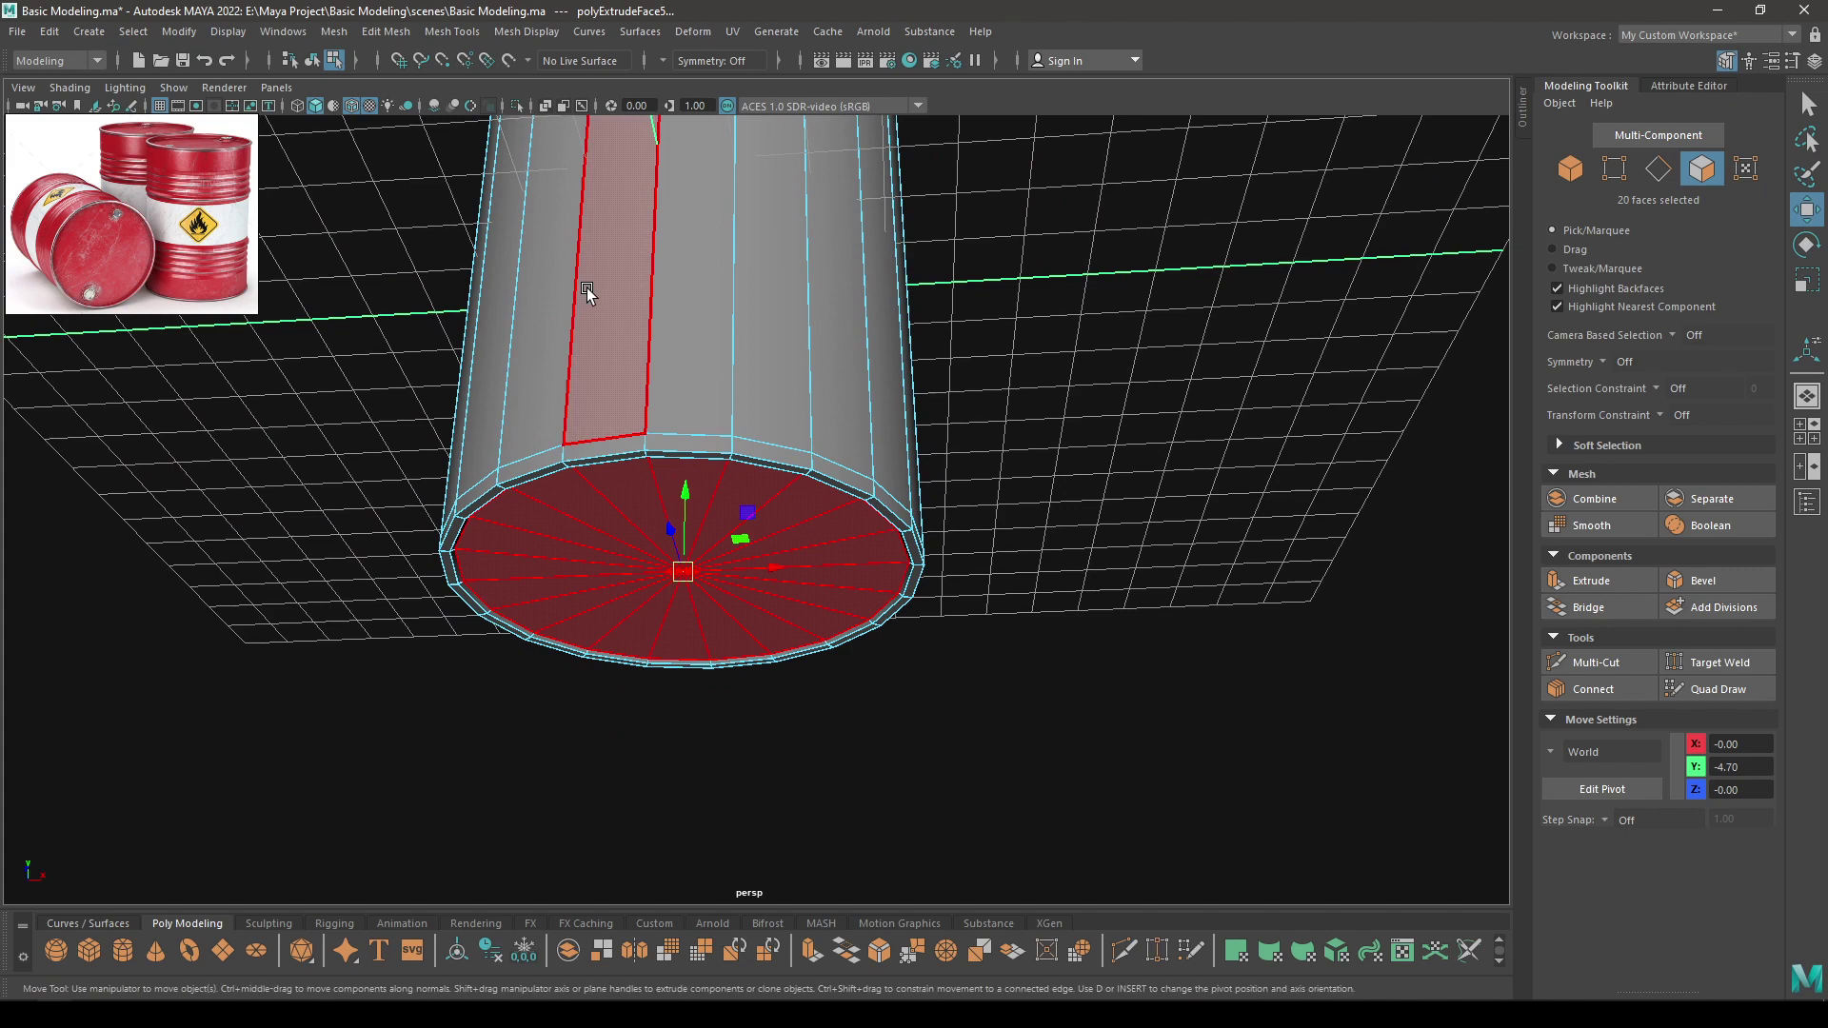
Select the narrow face loops around the bottom and top rims and extrude them outward with a thickness of 0.1
click(609, 447)
shift+double_click(726, 448)
alt+drag(726, 448, 746, 596)
shift+double_click(750, 445)
scroll(746, 596, up, 3)
alt+middle_drag(747, 596, 772, 539)
key(ctrl+e)
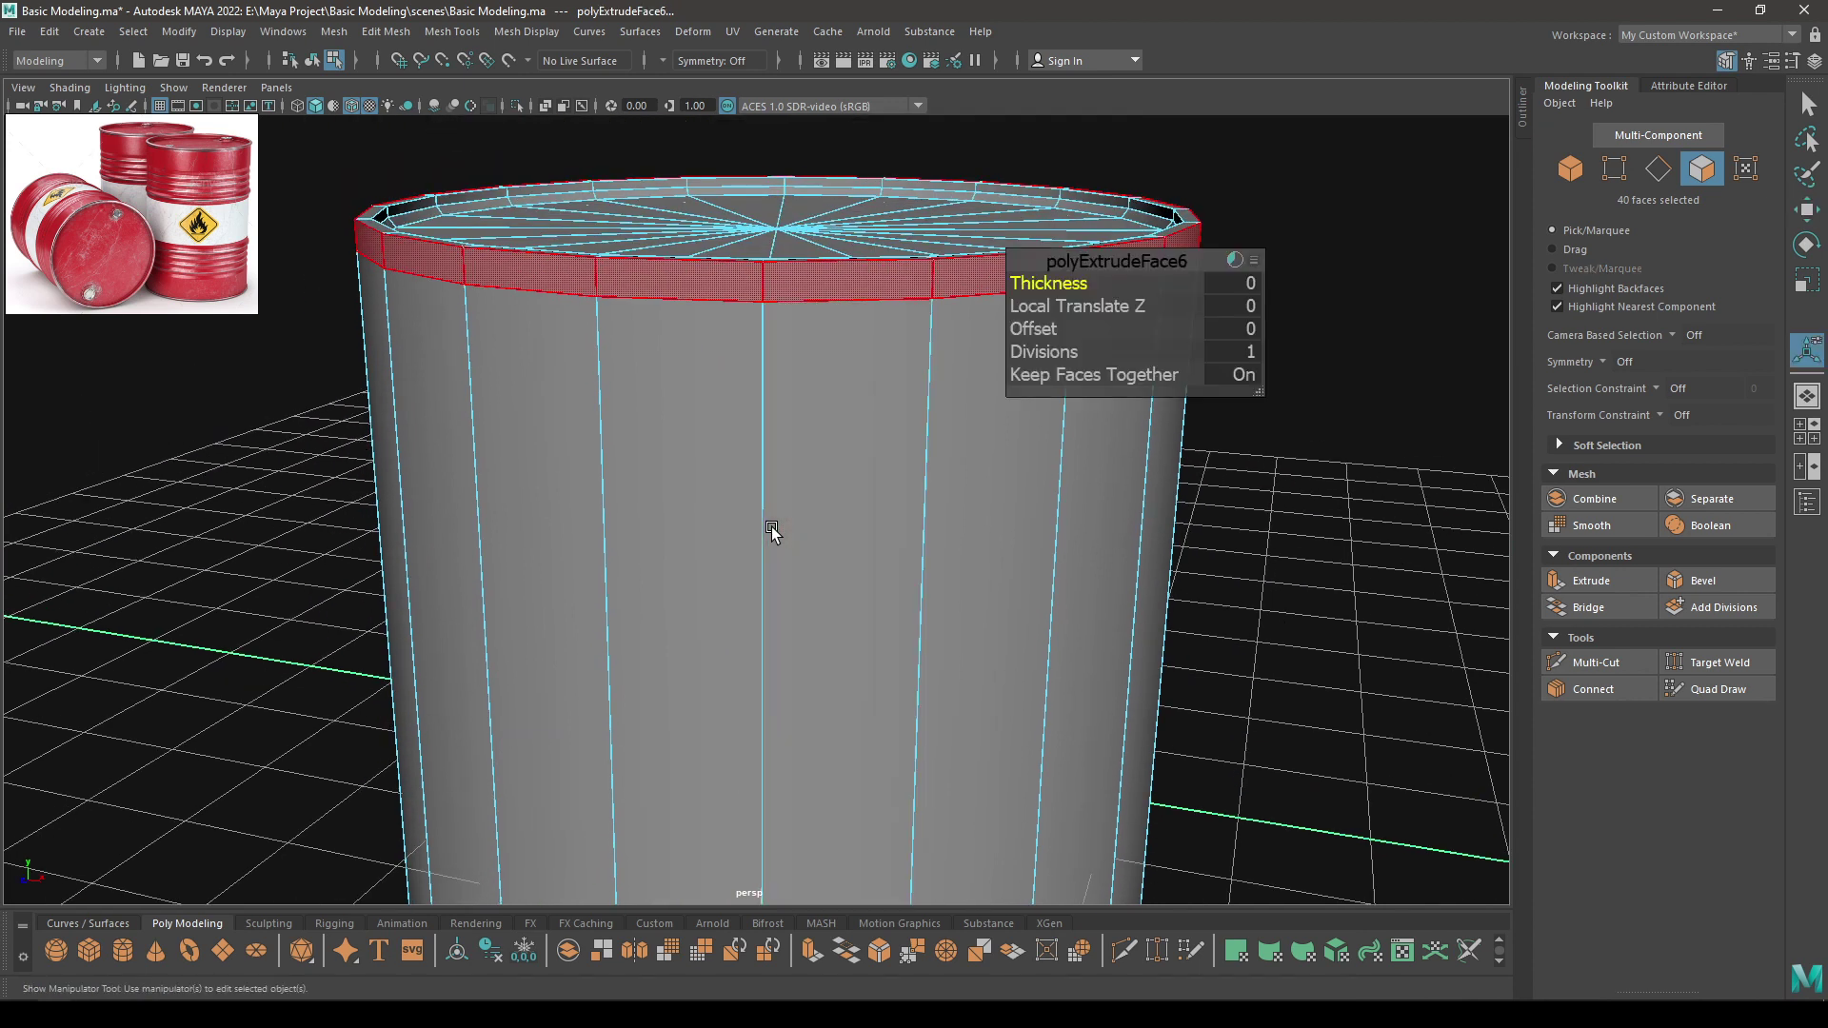
drag(1029, 283, 1041, 283)
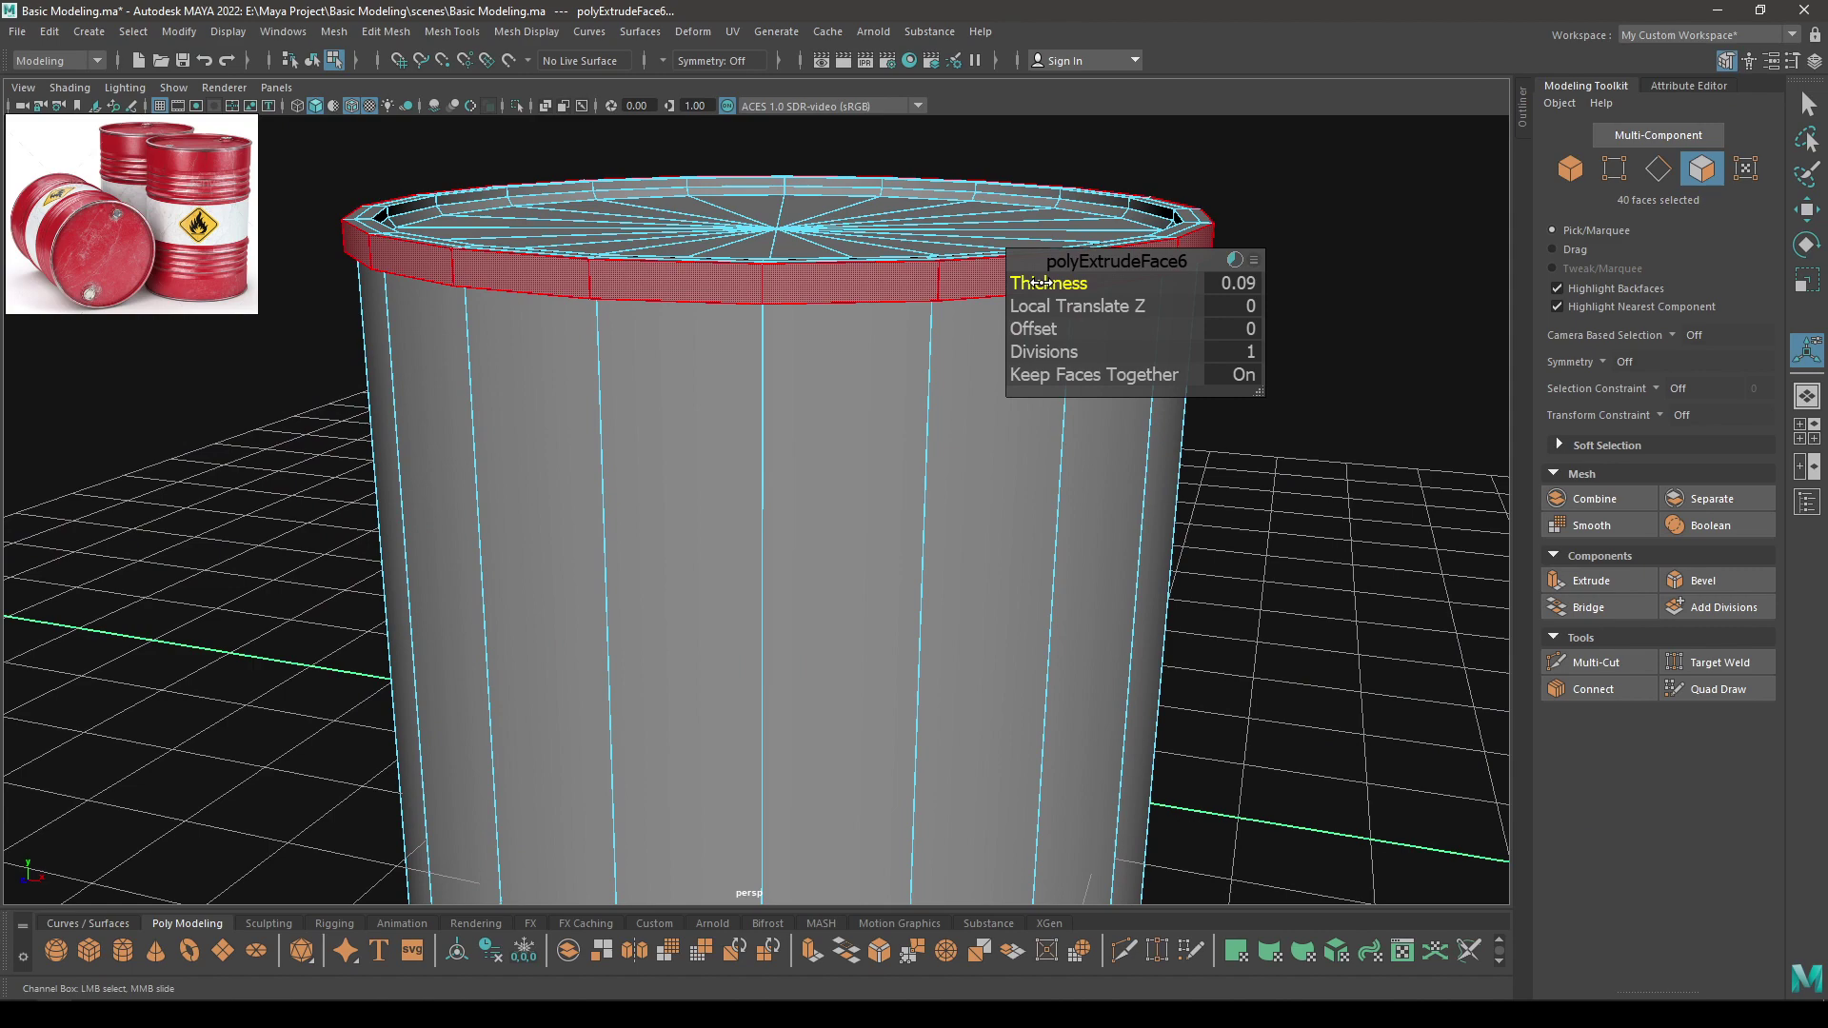
mouse_move(781, 377)
alt+mouse_down()
mouse_move(755, 437)
mouse_move(779, 374)
alt+mouse_up()
alt+middle_drag(779, 374, 767, 698)
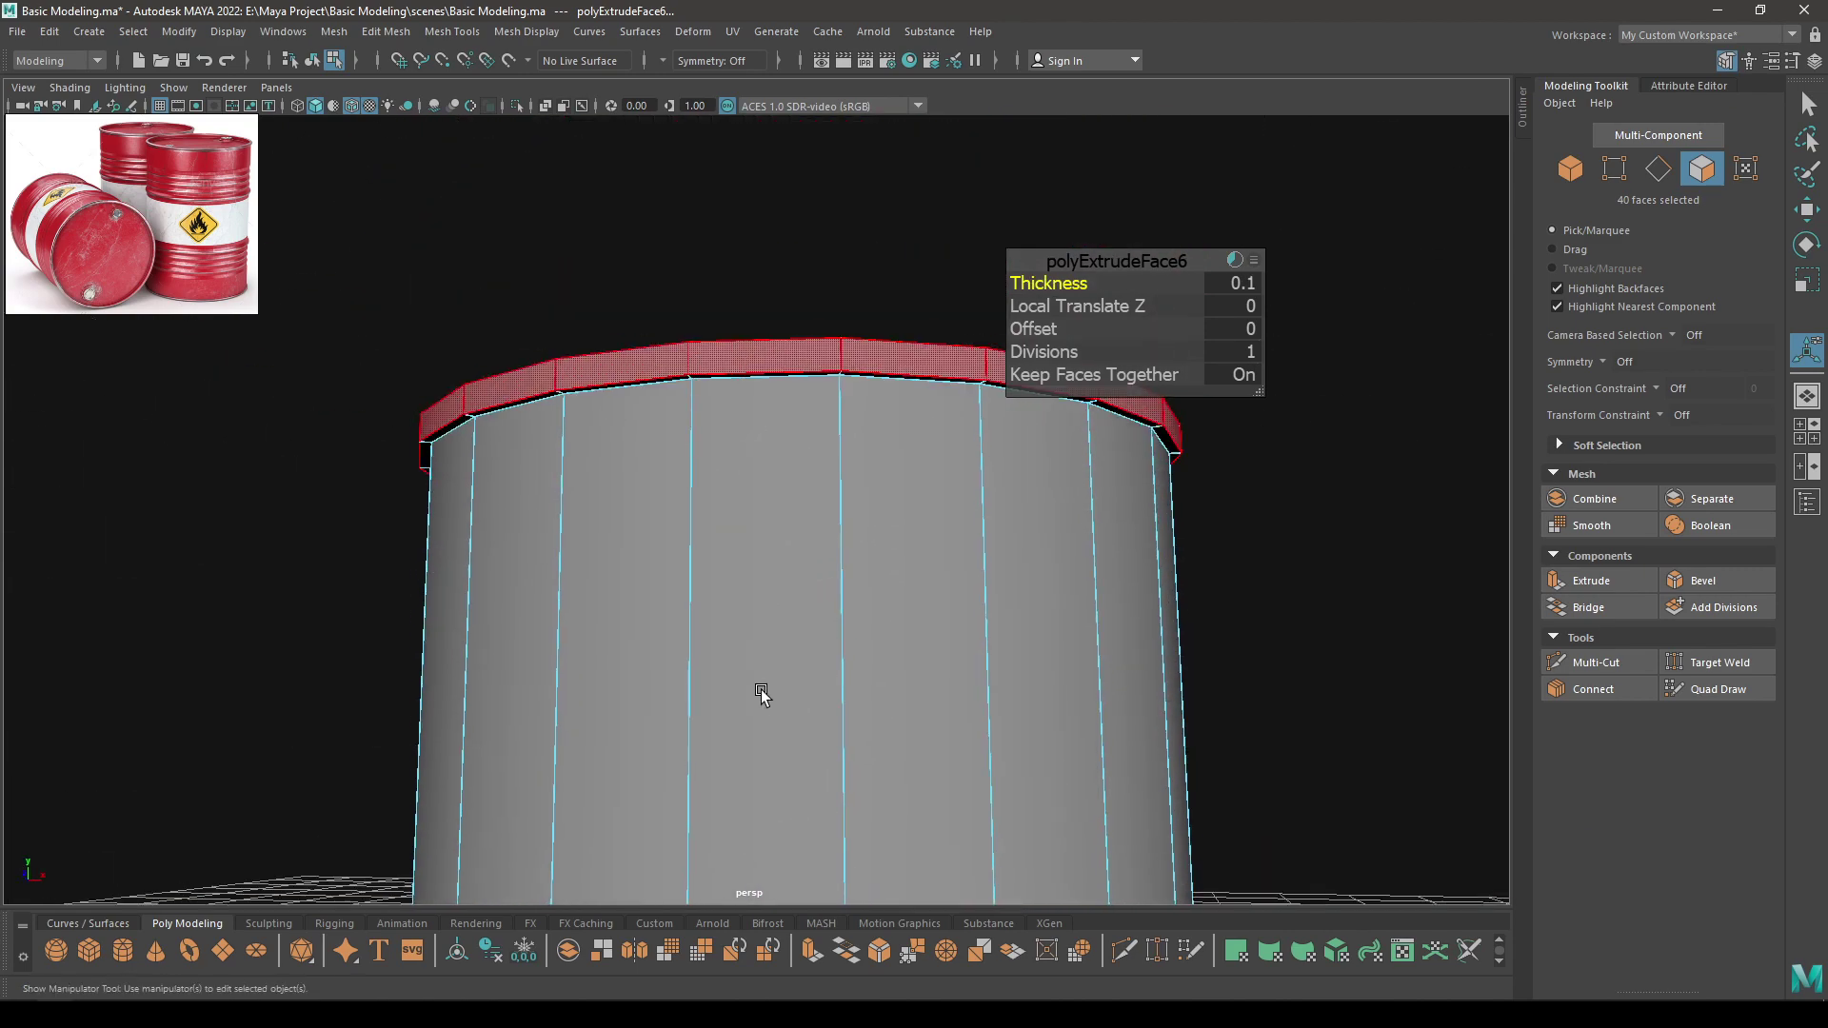
key(w)
Insert an edge loop around the middle of the top rim's outer band and scale it outward by about 1.018
mouse_move(478, 442)
alt+mouse_down()
mouse_move(539, 625)
mouse_move(469, 470)
alt+mouse_up()
right_click(455, 483)
click(453, 431)
click(445, 508)
alt+middle_drag(539, 525, 682, 503)
ctrl+right_drag(682, 502, 640, 612)
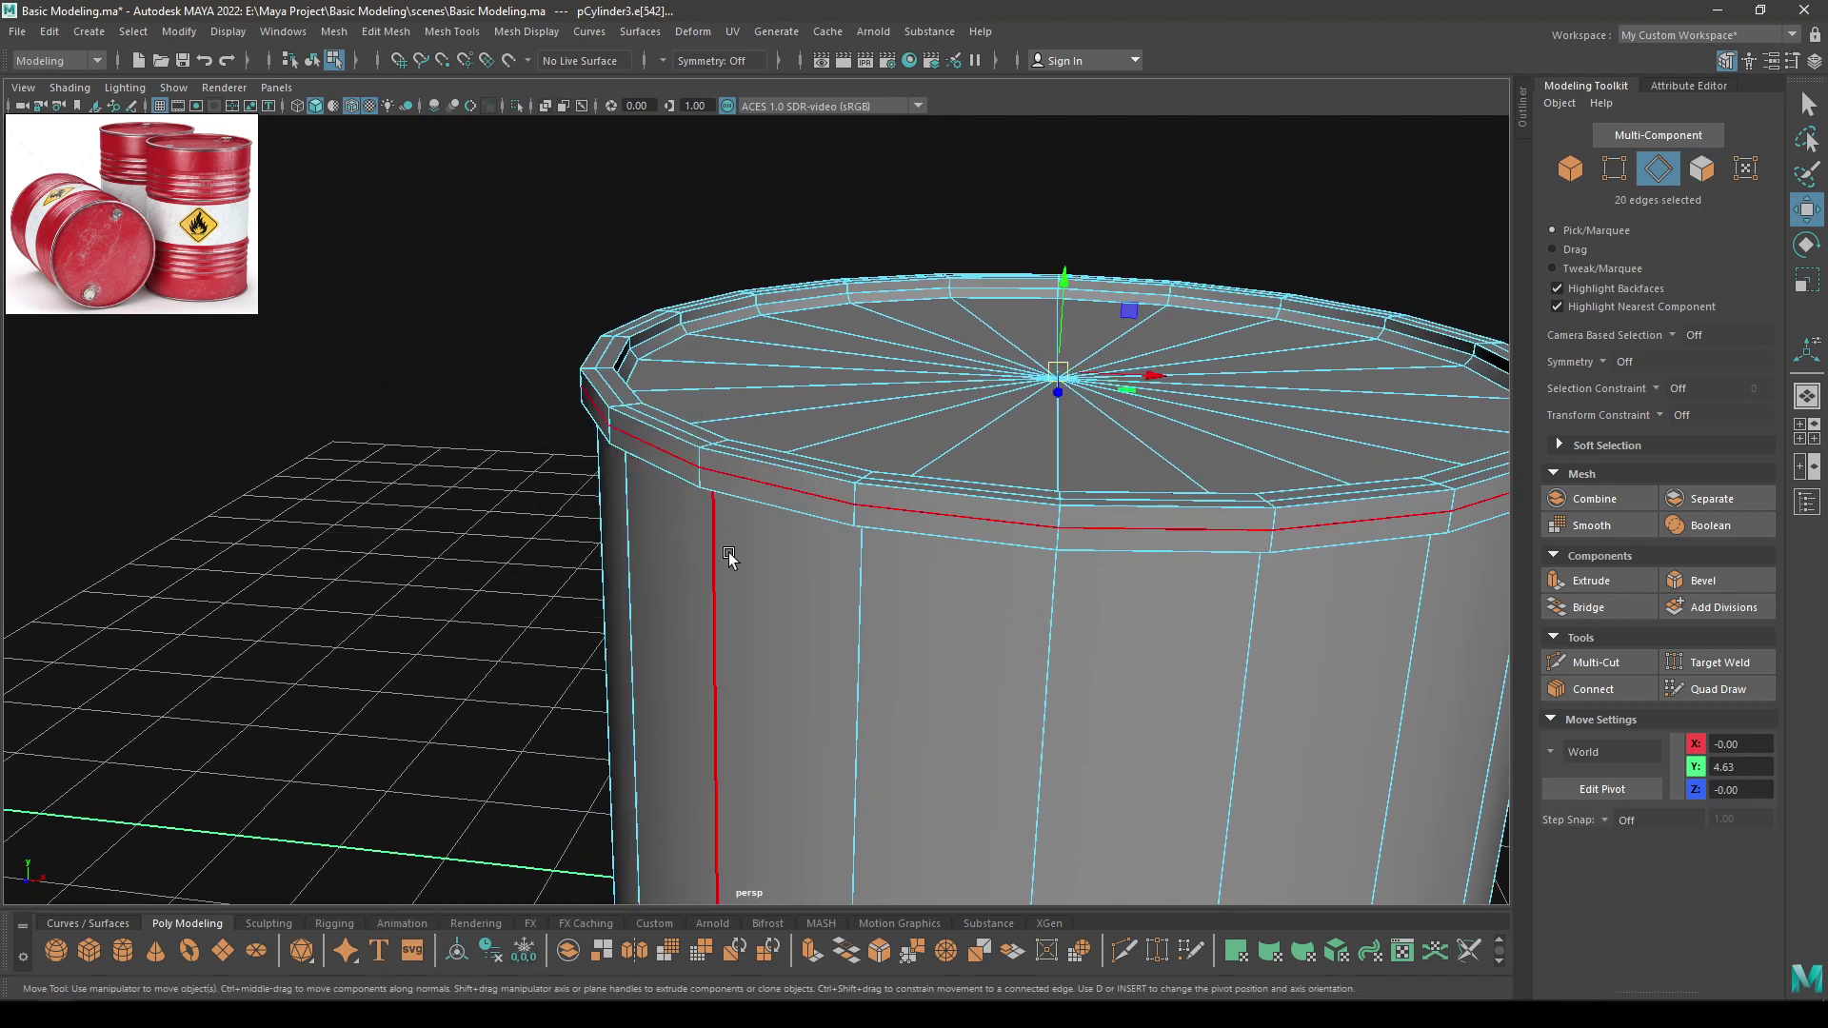
key(r)
drag(1063, 370, 1073, 371)
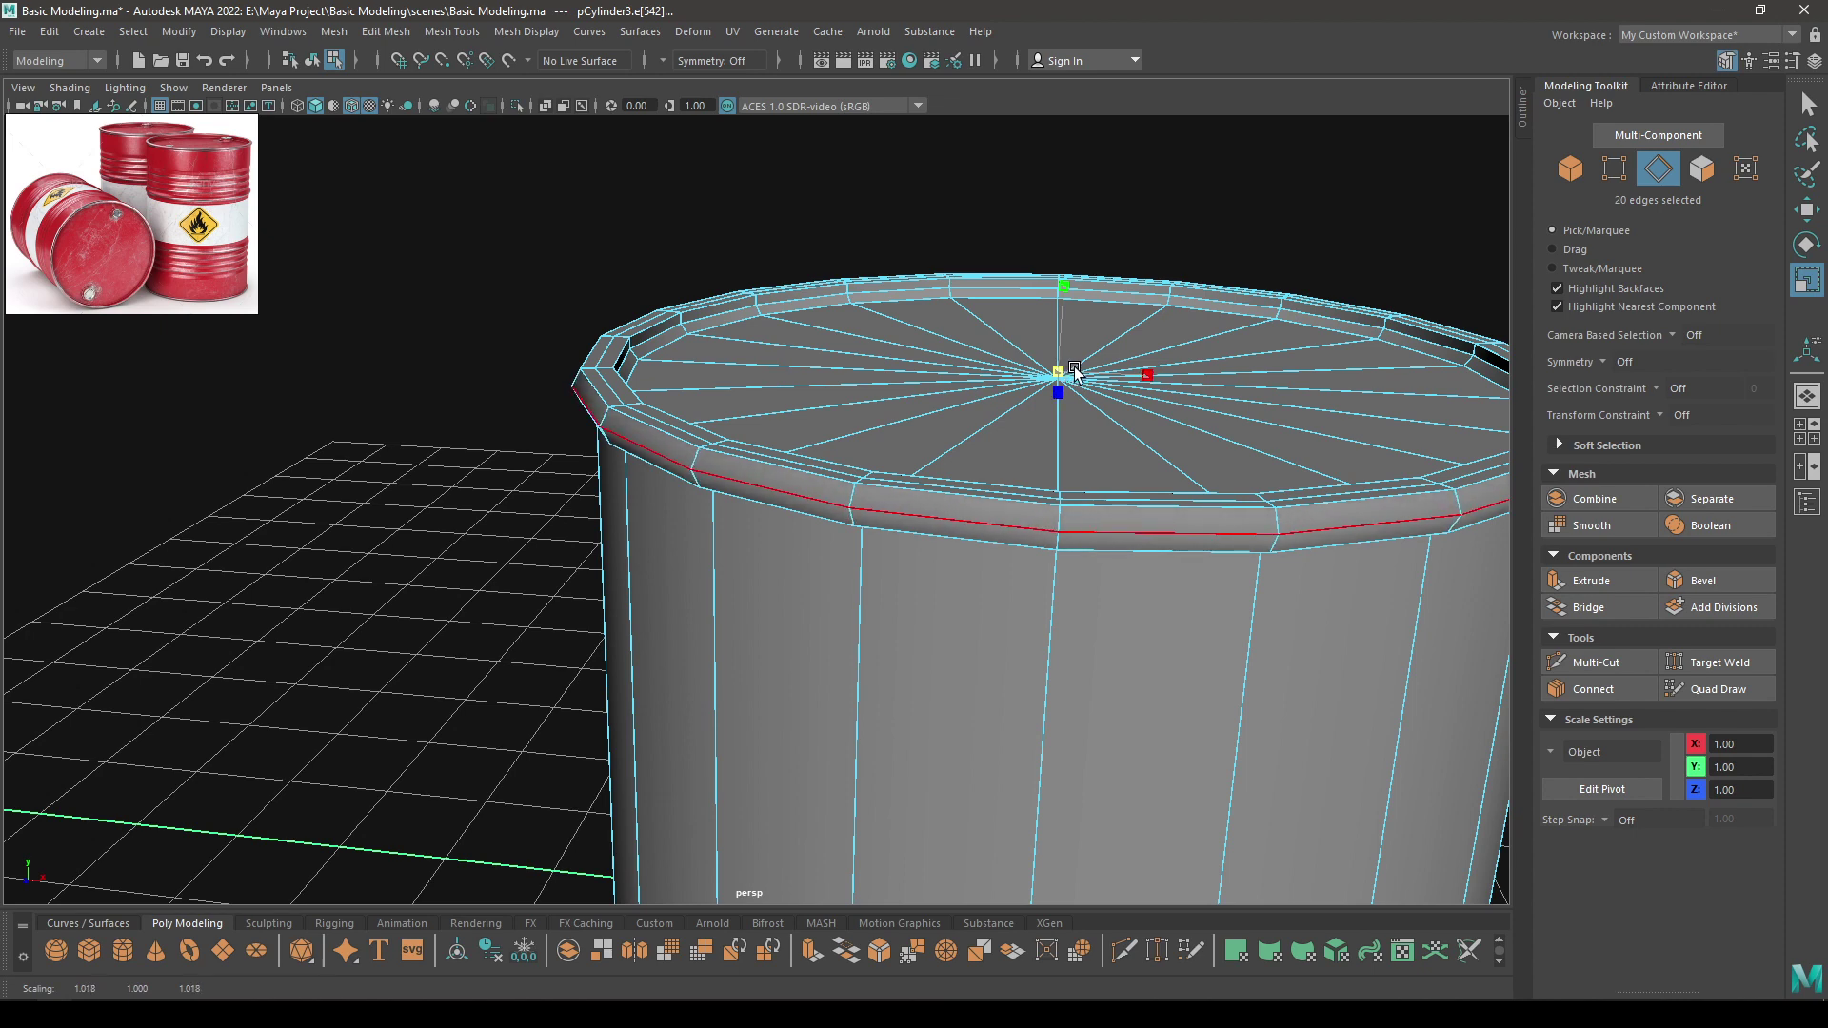
Insert an edge loop around the middle of the bottom rim's outer band and scale it slightly outward
scroll(861, 641, down, 4)
alt+drag(918, 825, 963, 743)
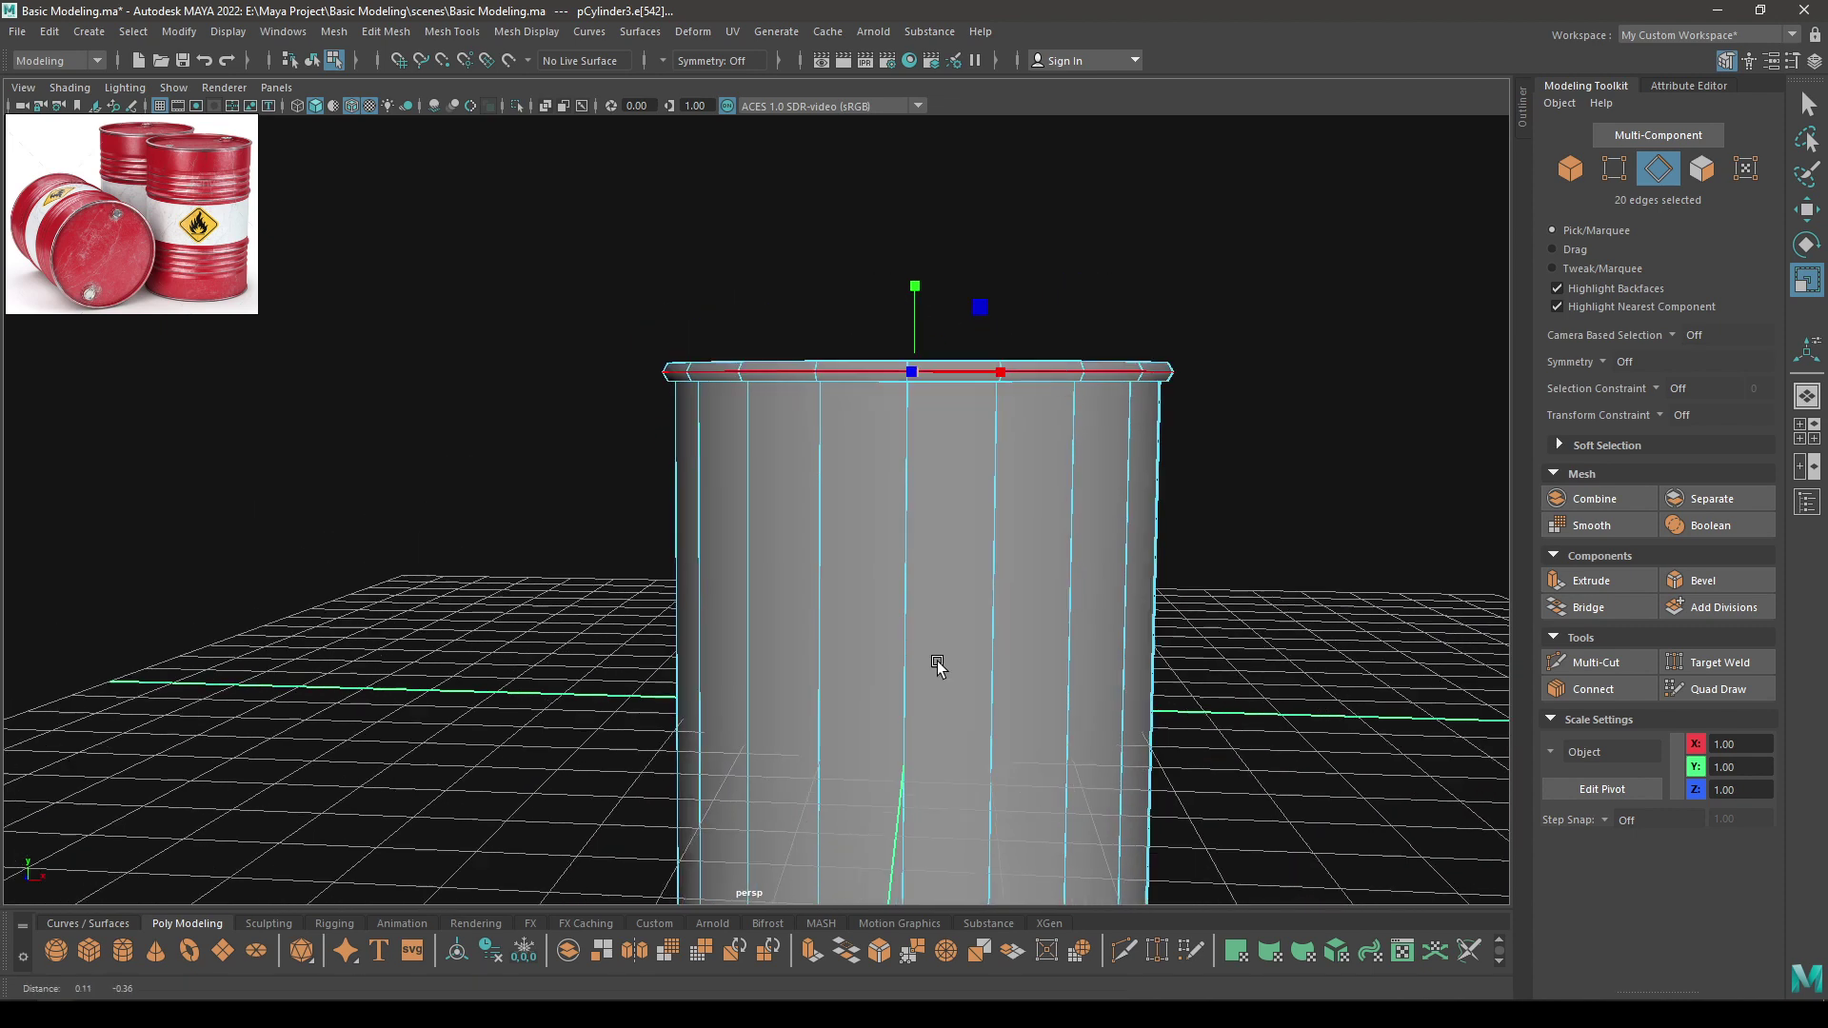
alt+middle_drag(963, 743, 873, 477)
scroll(756, 541, up, 5)
ctrl+right_drag(867, 464, 814, 583)
key(w)
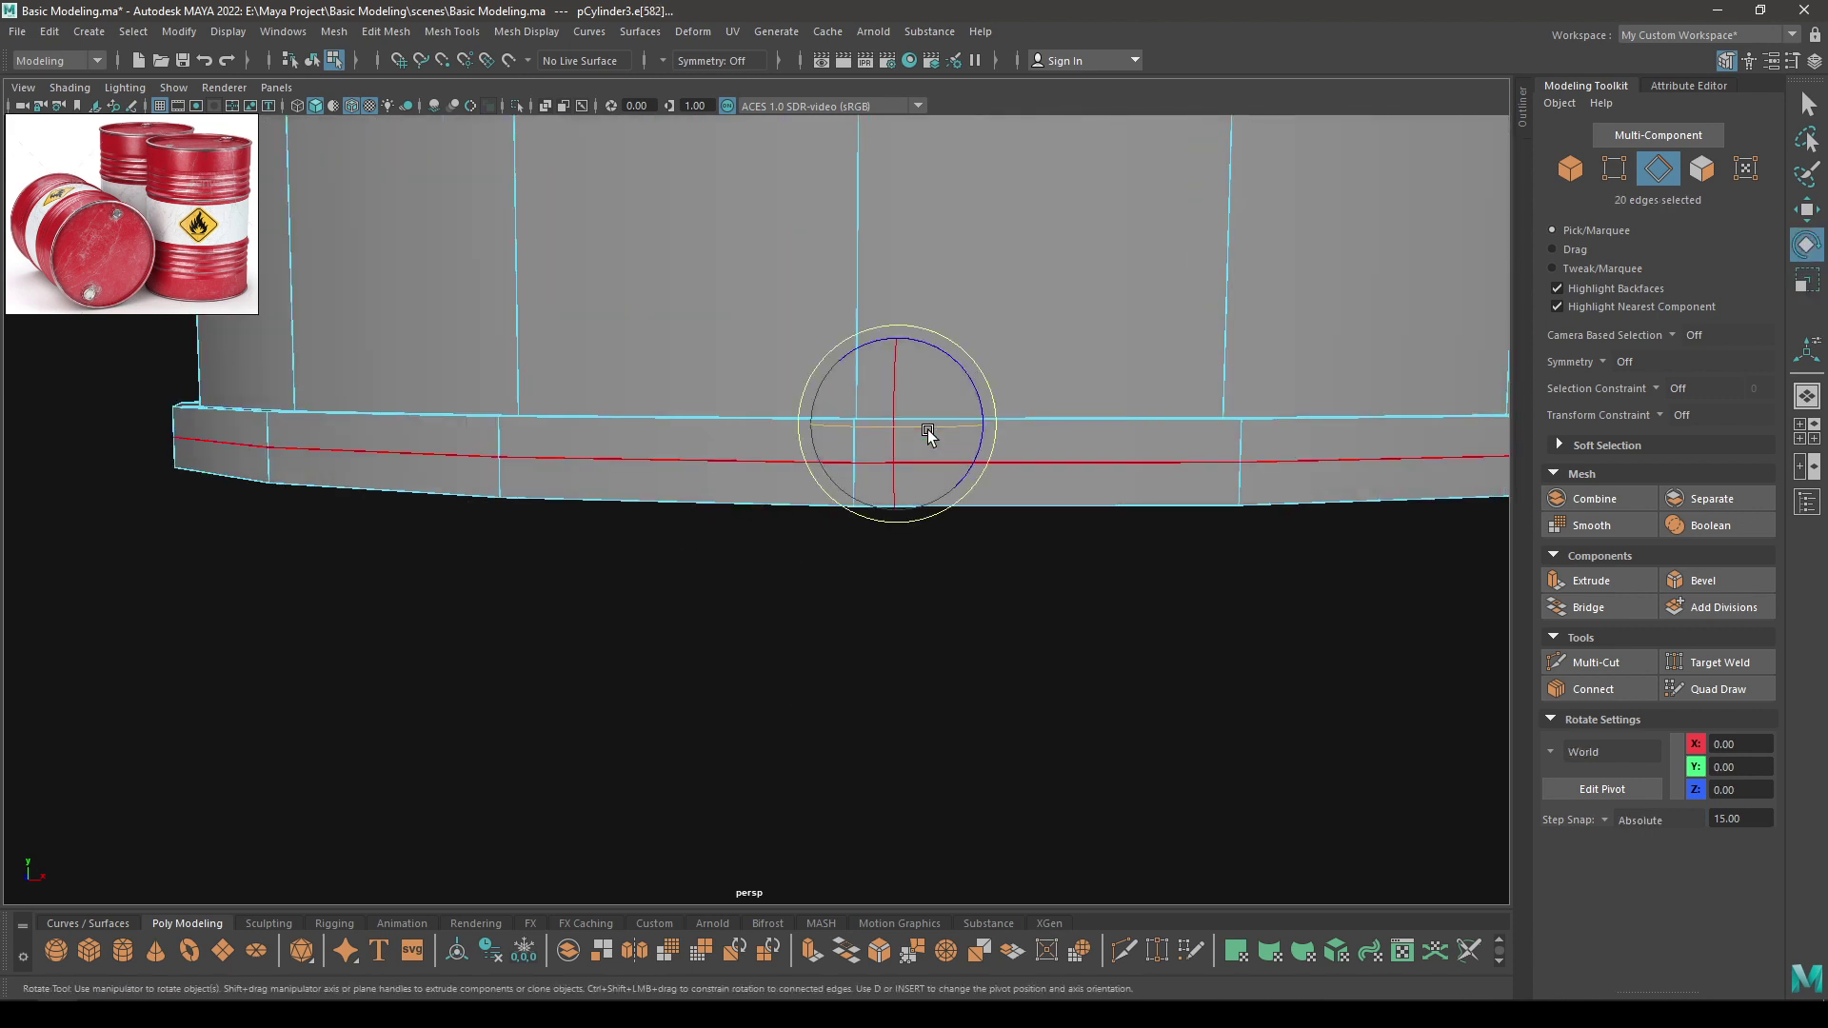
alt+drag(918, 457, 800, 233)
key(r)
scroll(789, 283, down, 6)
key(w)
In the front view, insert an edge loop around the middle of the drum body and bevel it
alt+drag(847, 500, 850, 449)
scroll(850, 448, up, 3)
alt+middle_drag(851, 449, 870, 633)
alt+drag(871, 632, 872, 624)
key(space)
drag(842, 551, 845, 592)
scroll(846, 593, down, 8)
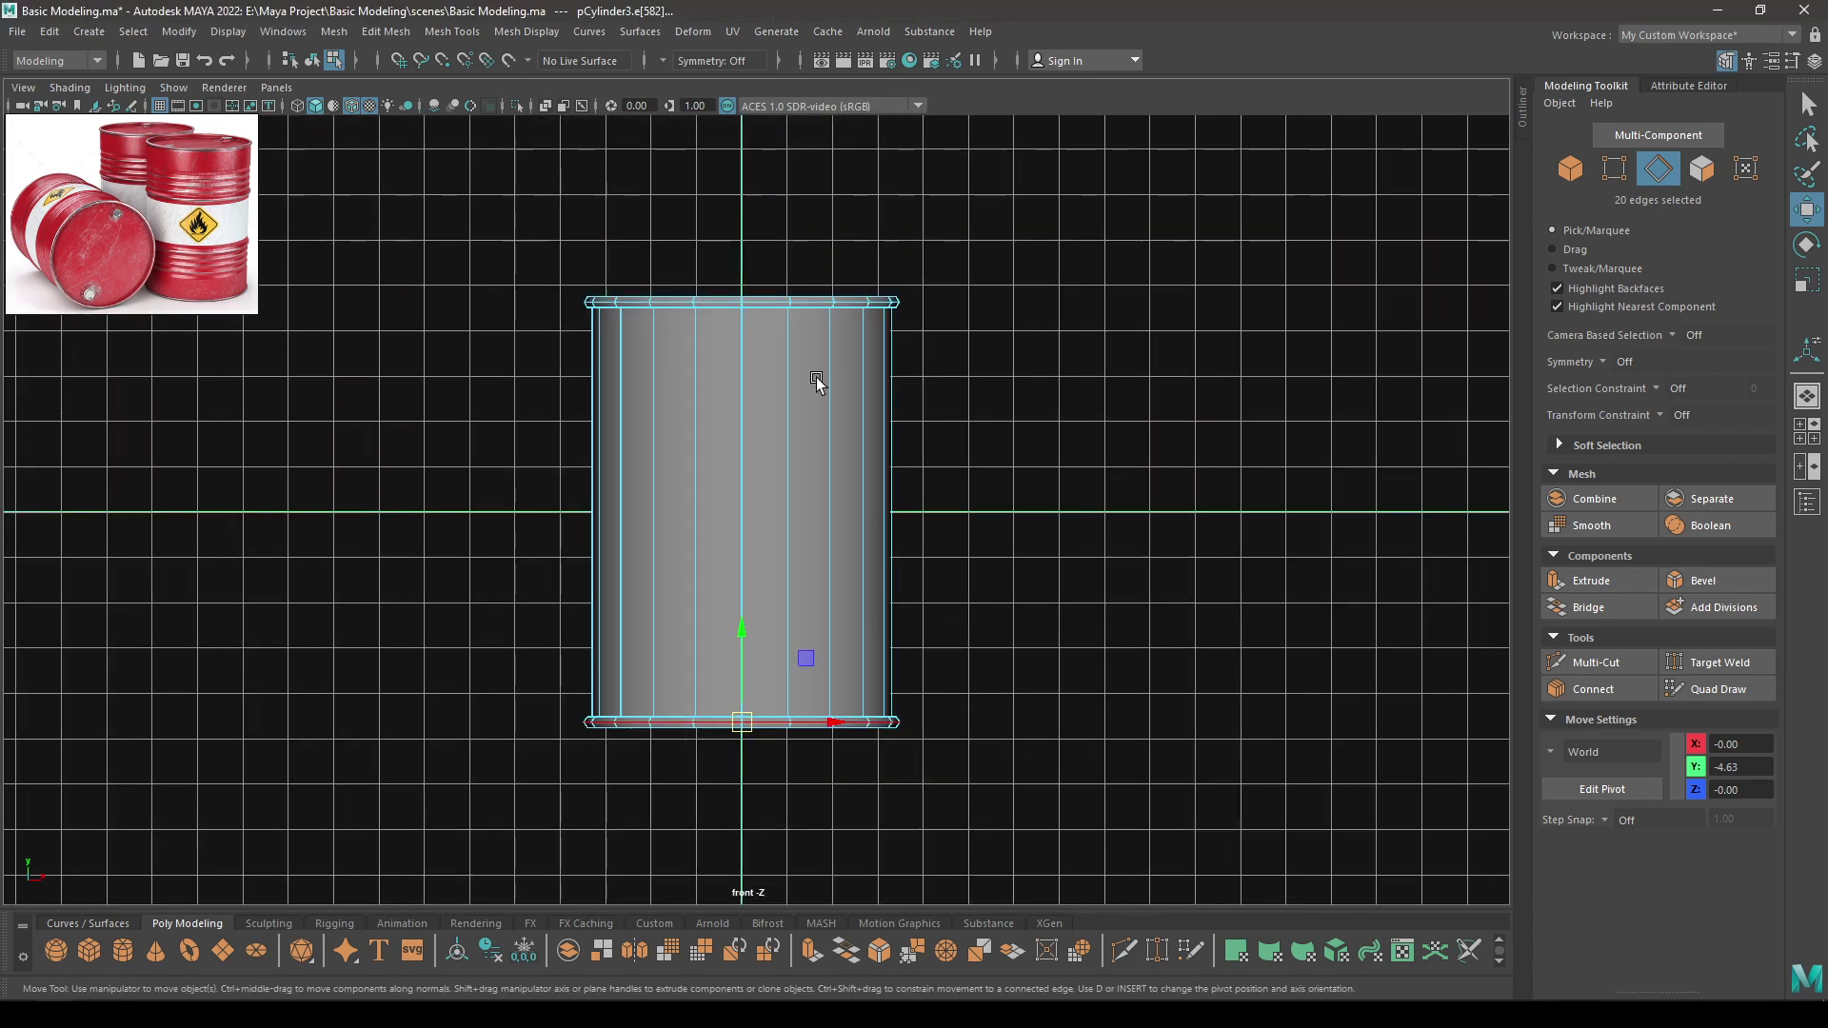
alt+middle_drag(857, 797, 918, 698)
scroll(918, 698, up, 2)
right_drag(809, 470, 791, 358)
click(804, 412)
ctrl+right_drag(962, 363, 916, 428)
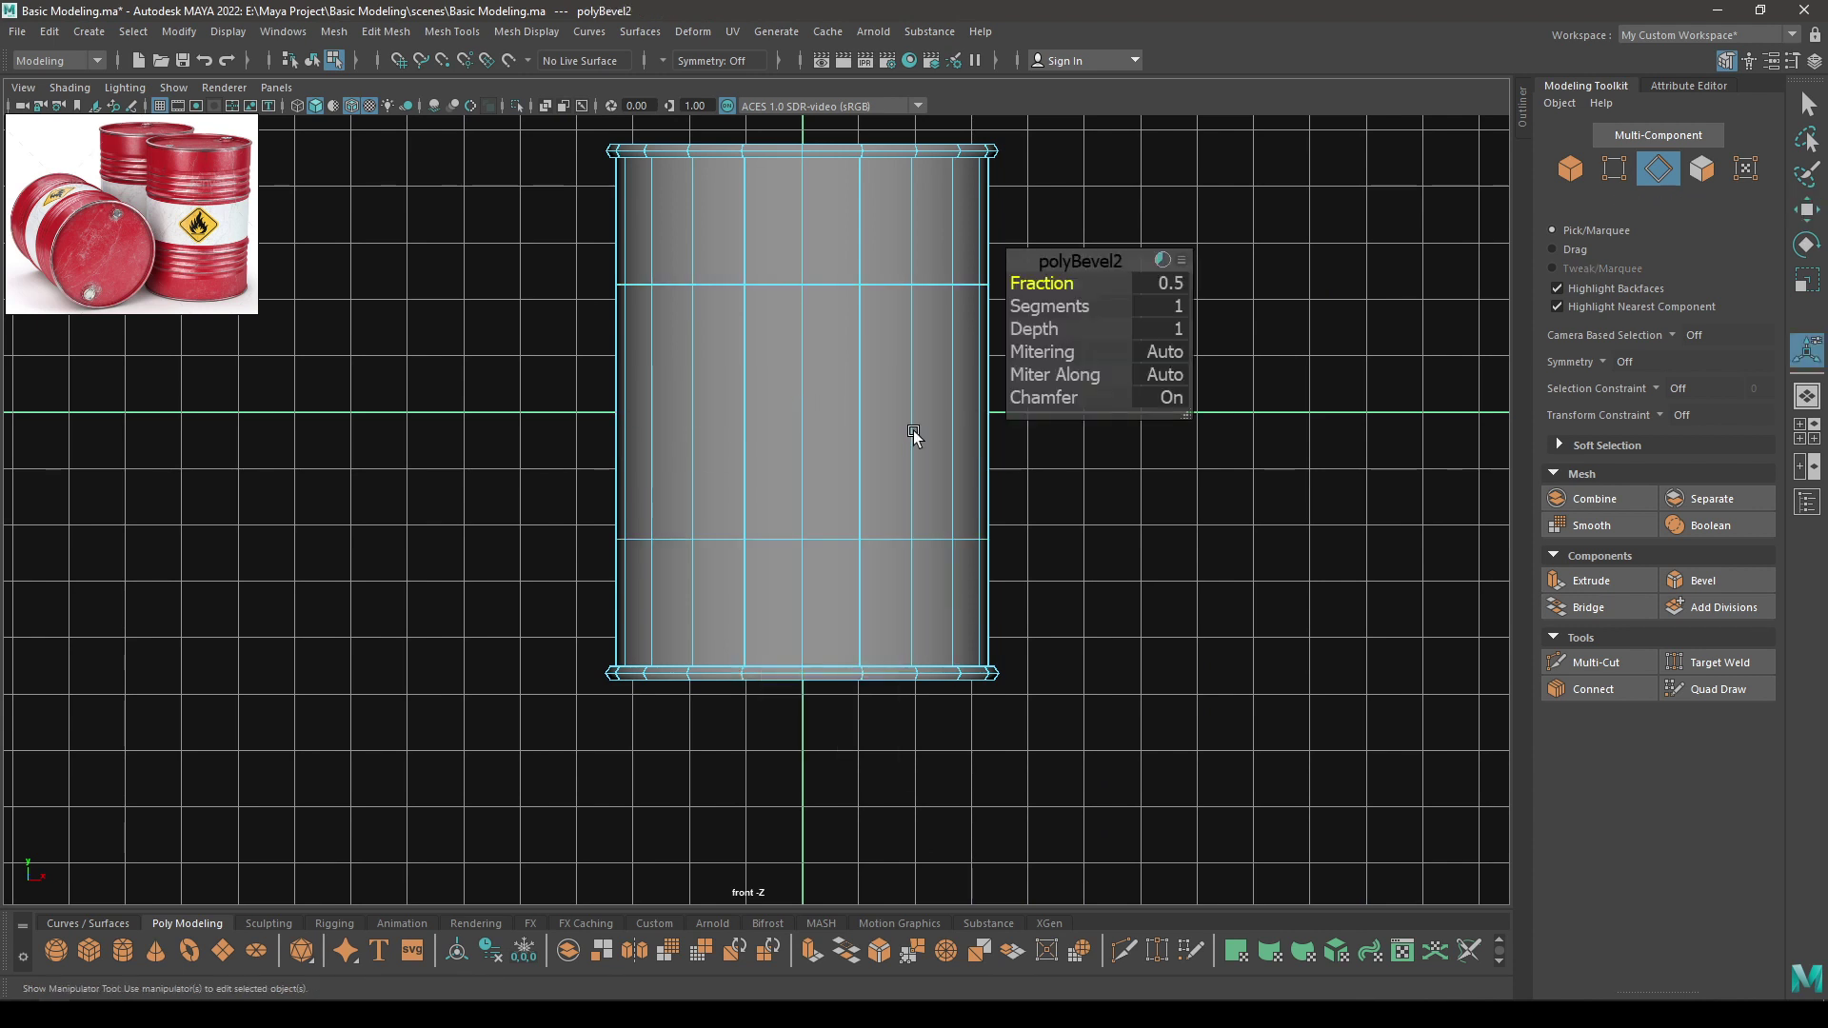
Set the fraction of the middle loop's bevel to 0.3
drag(1059, 284, 1047, 285)
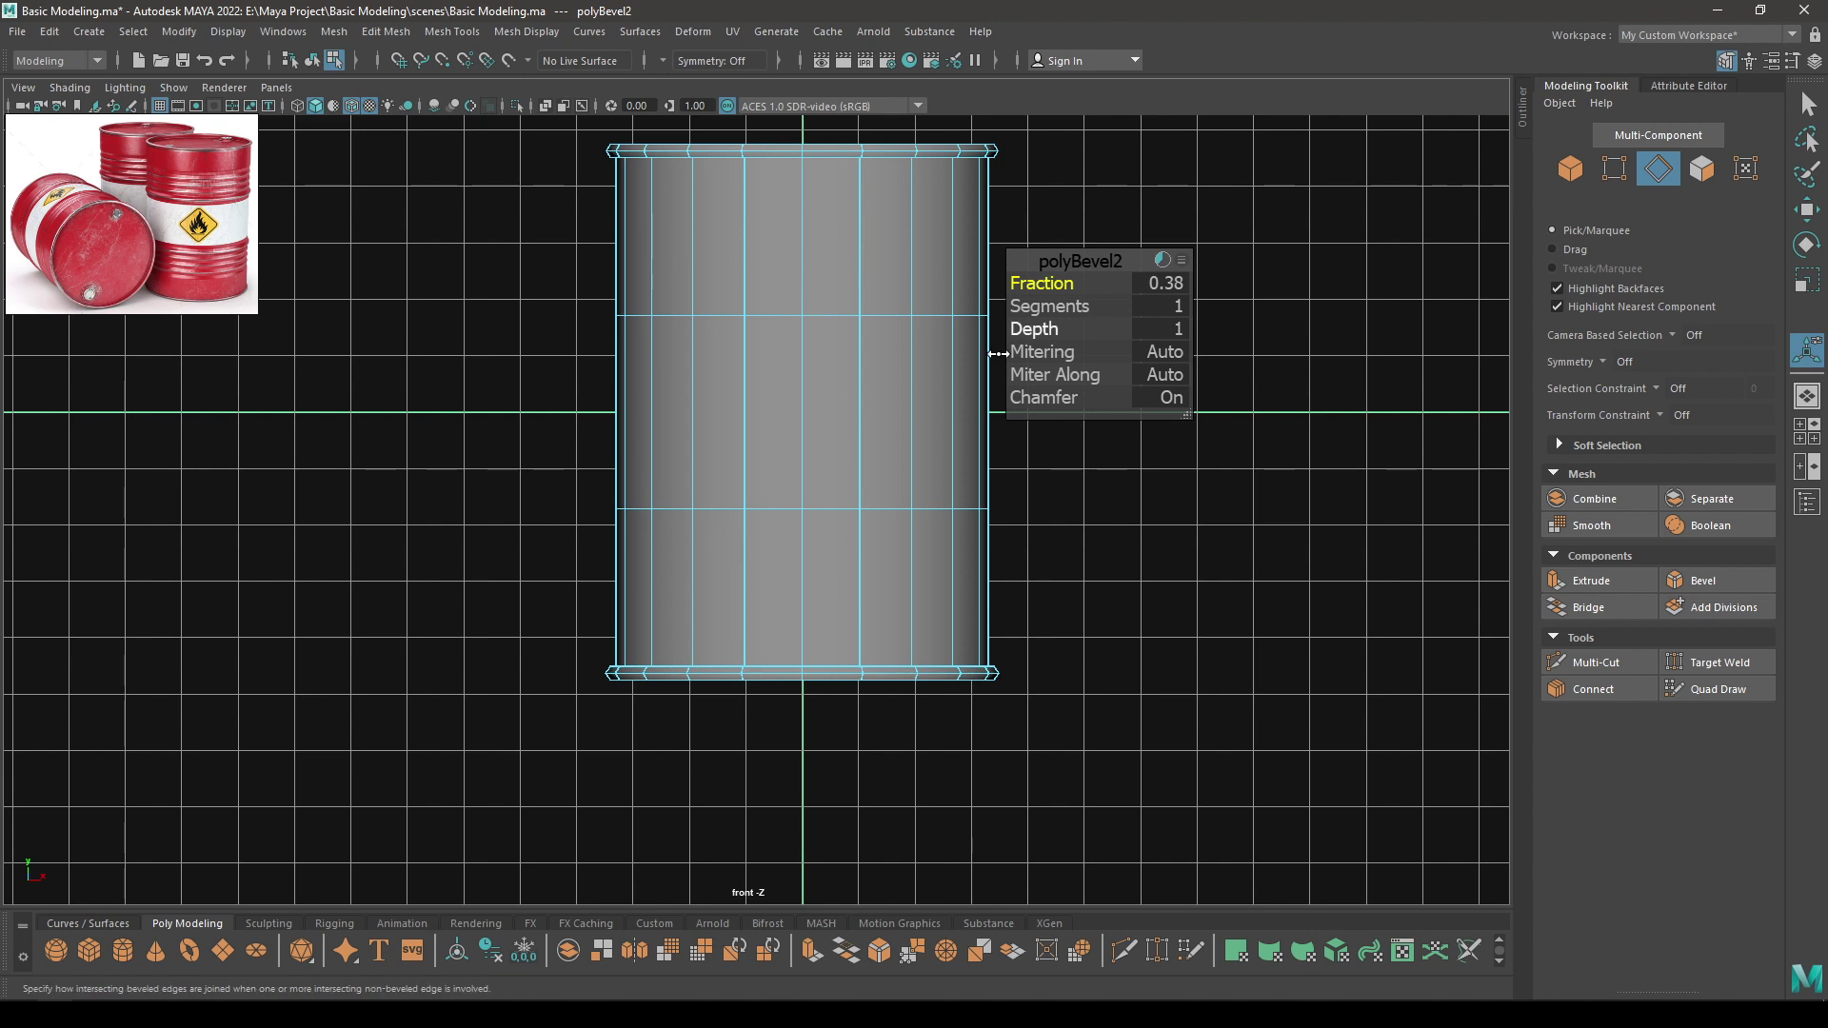
scroll(848, 453, up, 1)
alt+middle_drag(847, 453, 861, 491)
drag(1029, 284, 1021, 282)
click(1156, 284)
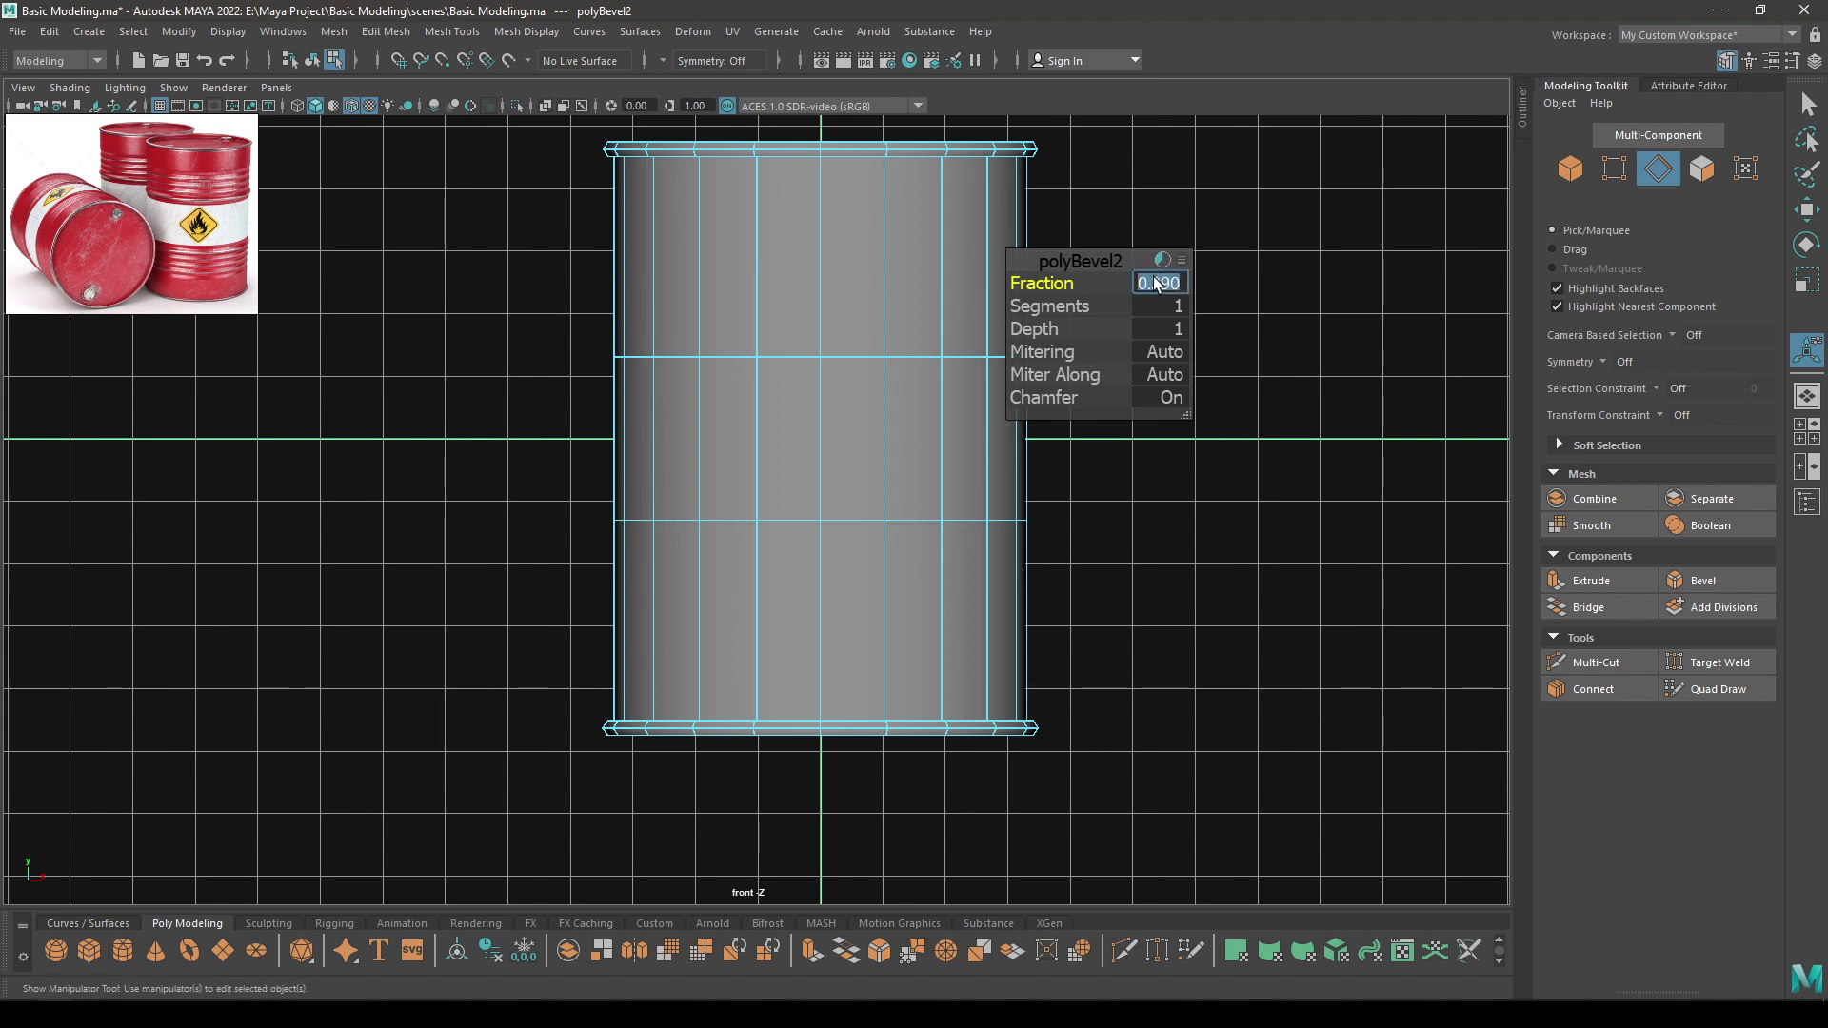
text(0.3)
key(Return)
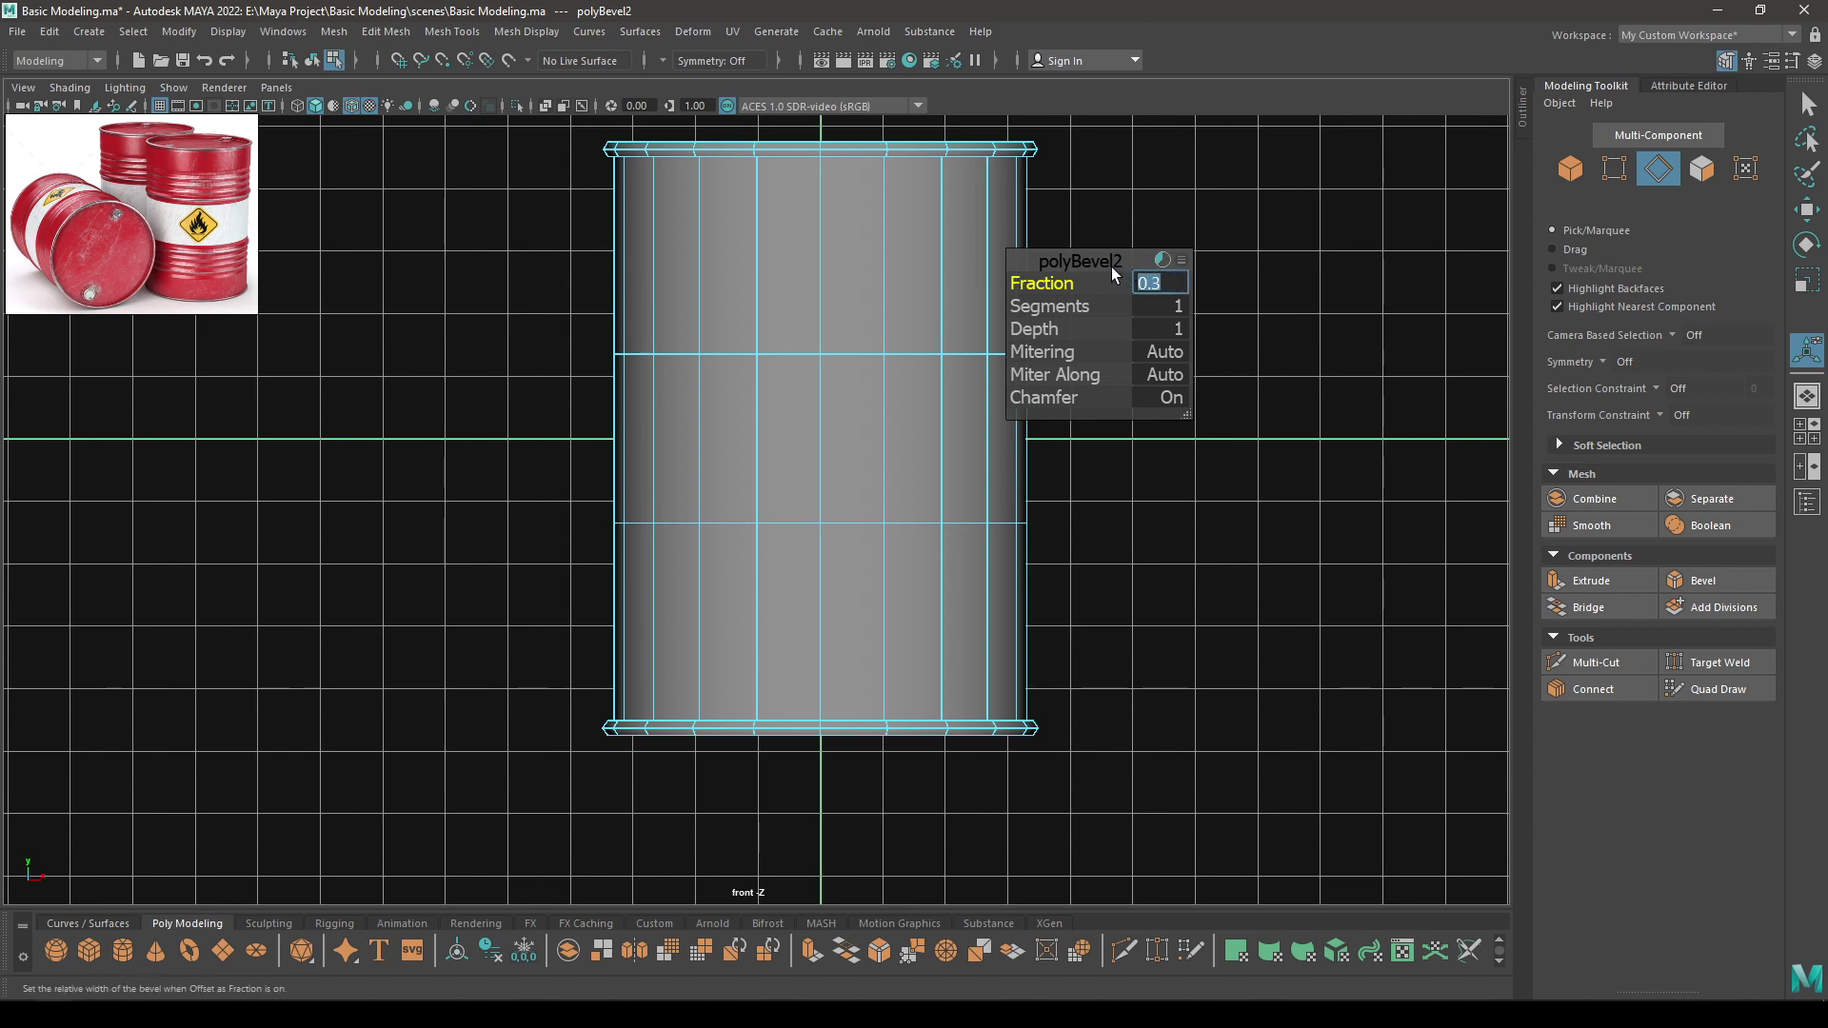
key(w)
Return the drum to object mode and stretch it vertically to a Y scale of about 1.13
right_drag(902, 305, 991, 281)
alt+right_drag(1123, 310, 1059, 310)
alt+middle_drag(767, 291, 781, 371)
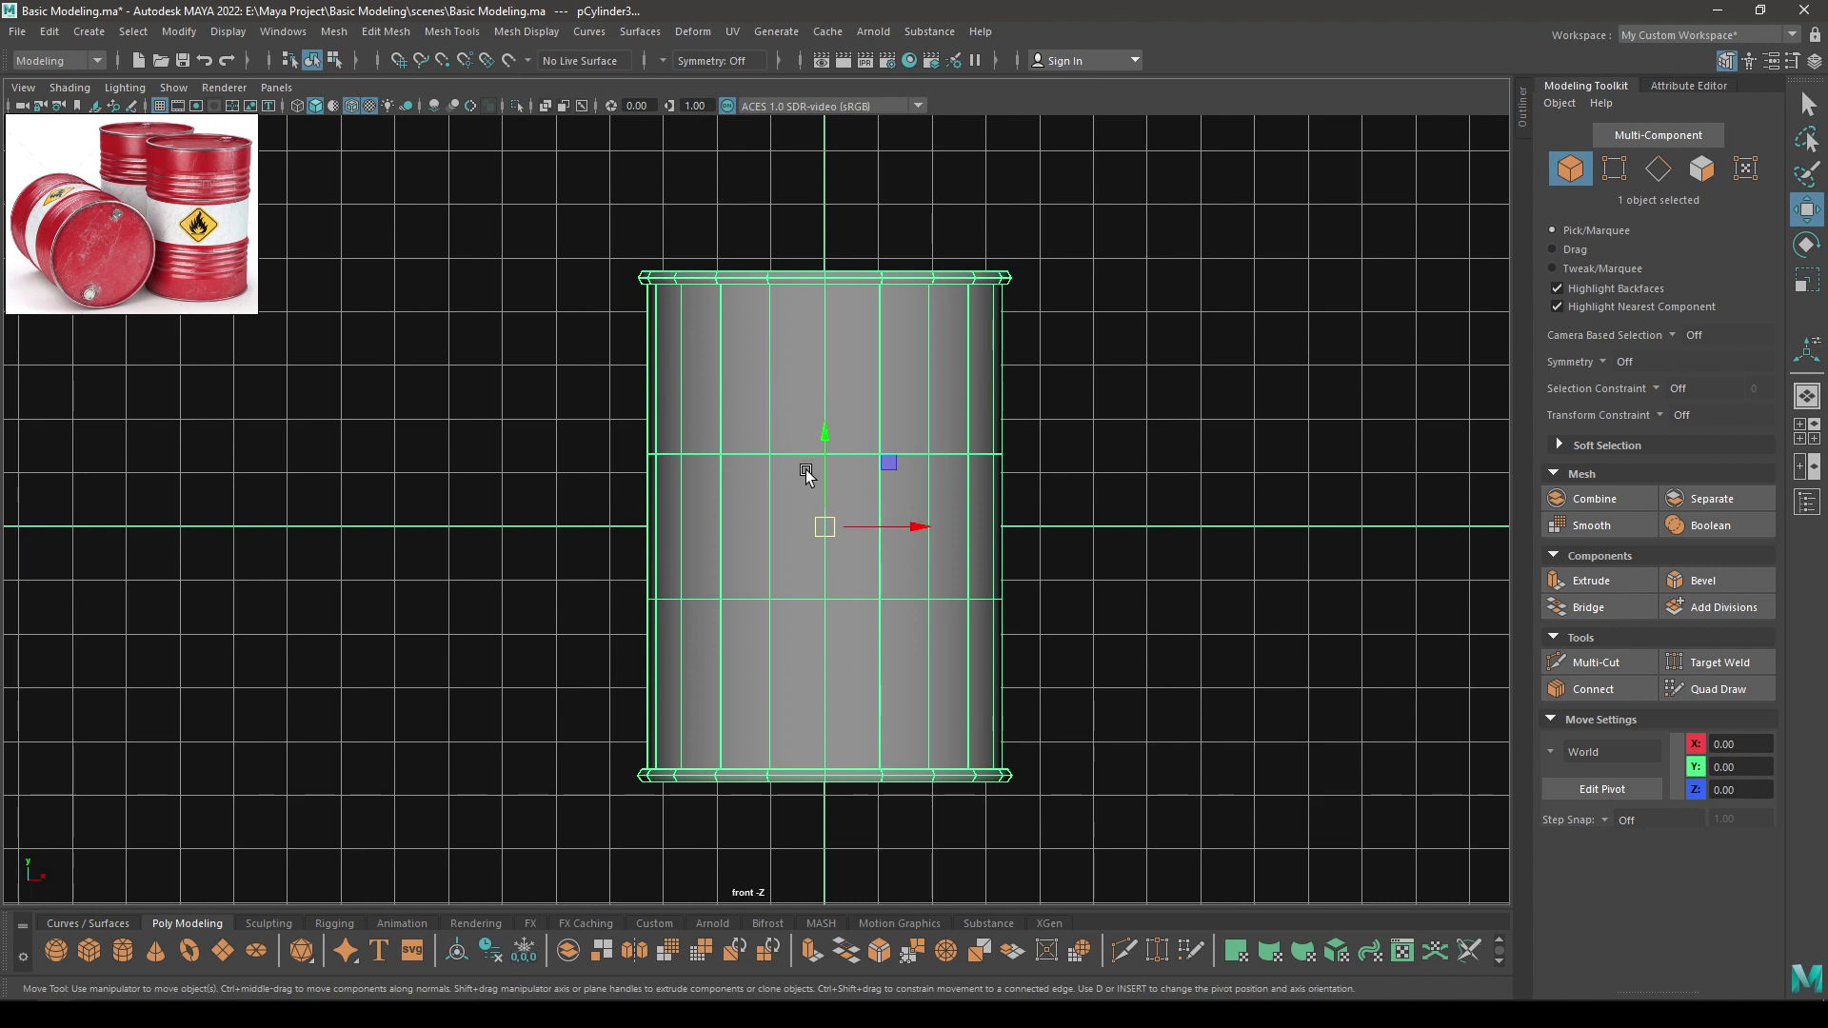
key(r)
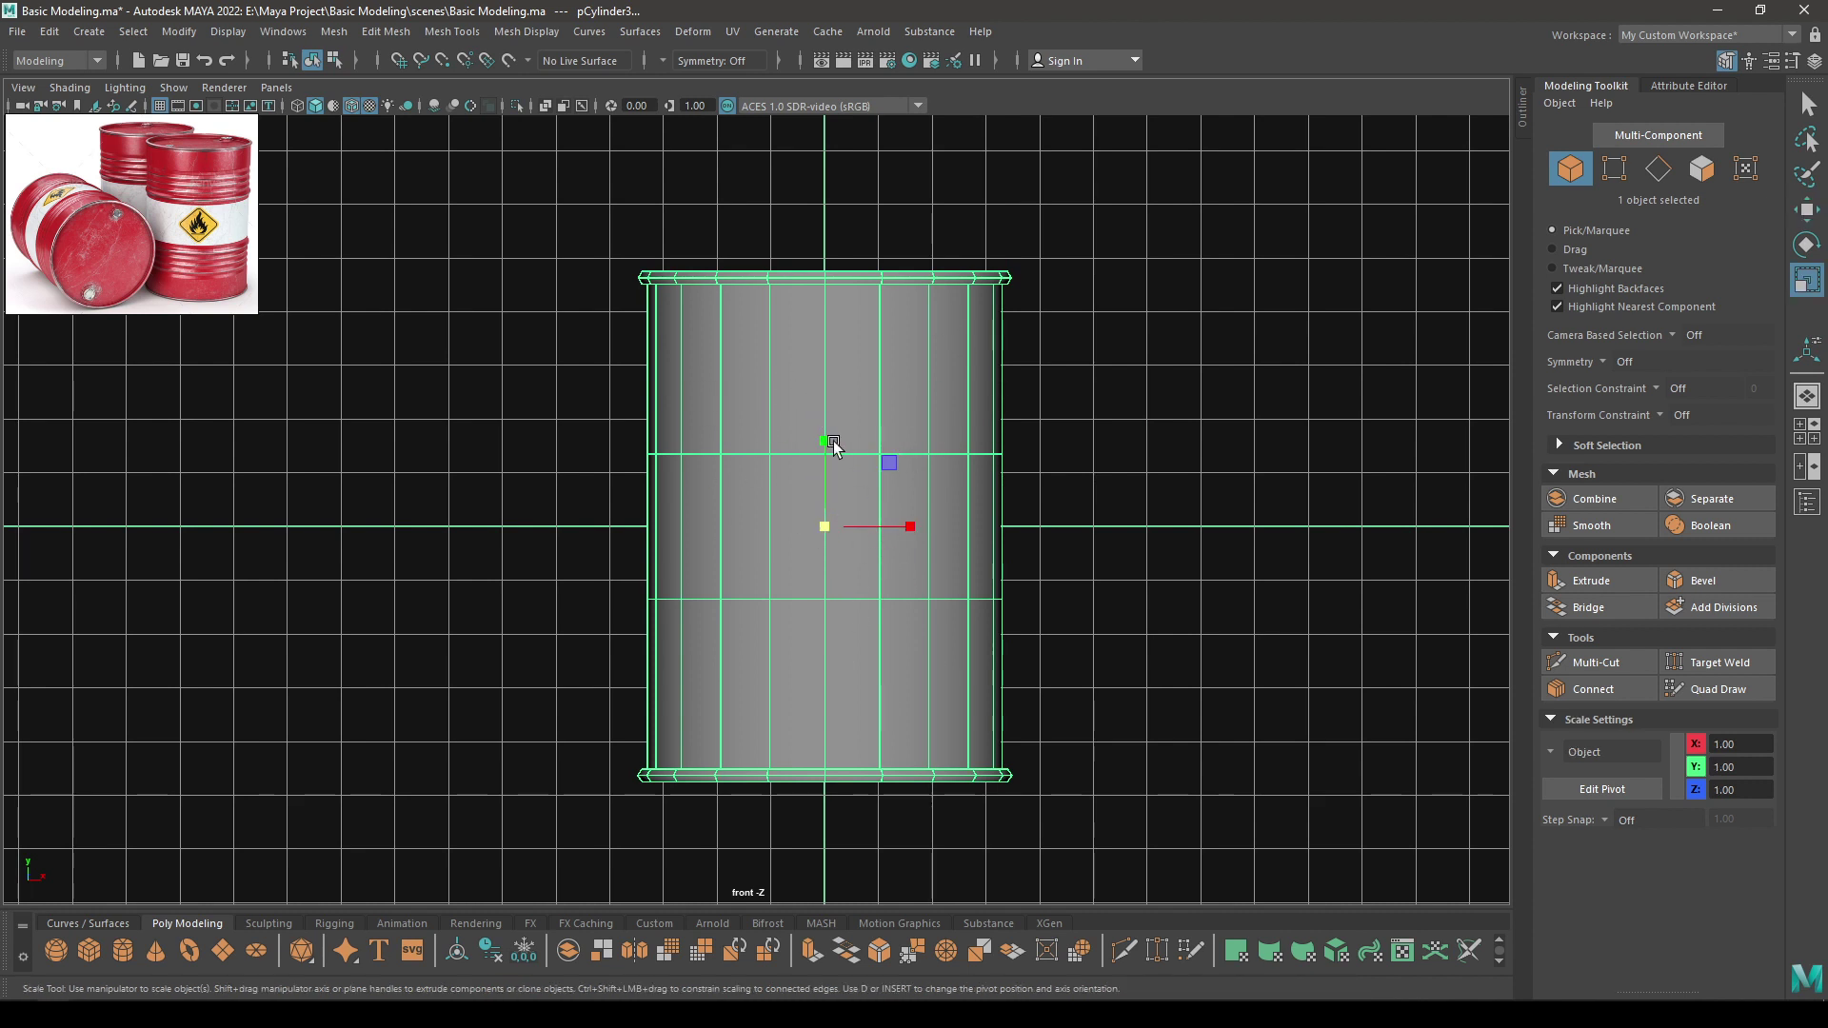
drag(825, 441, 825, 430)
key(w)
Insert an edge loop around the drum's upper section and move it up closer to the top rim
right_drag(785, 481, 775, 414)
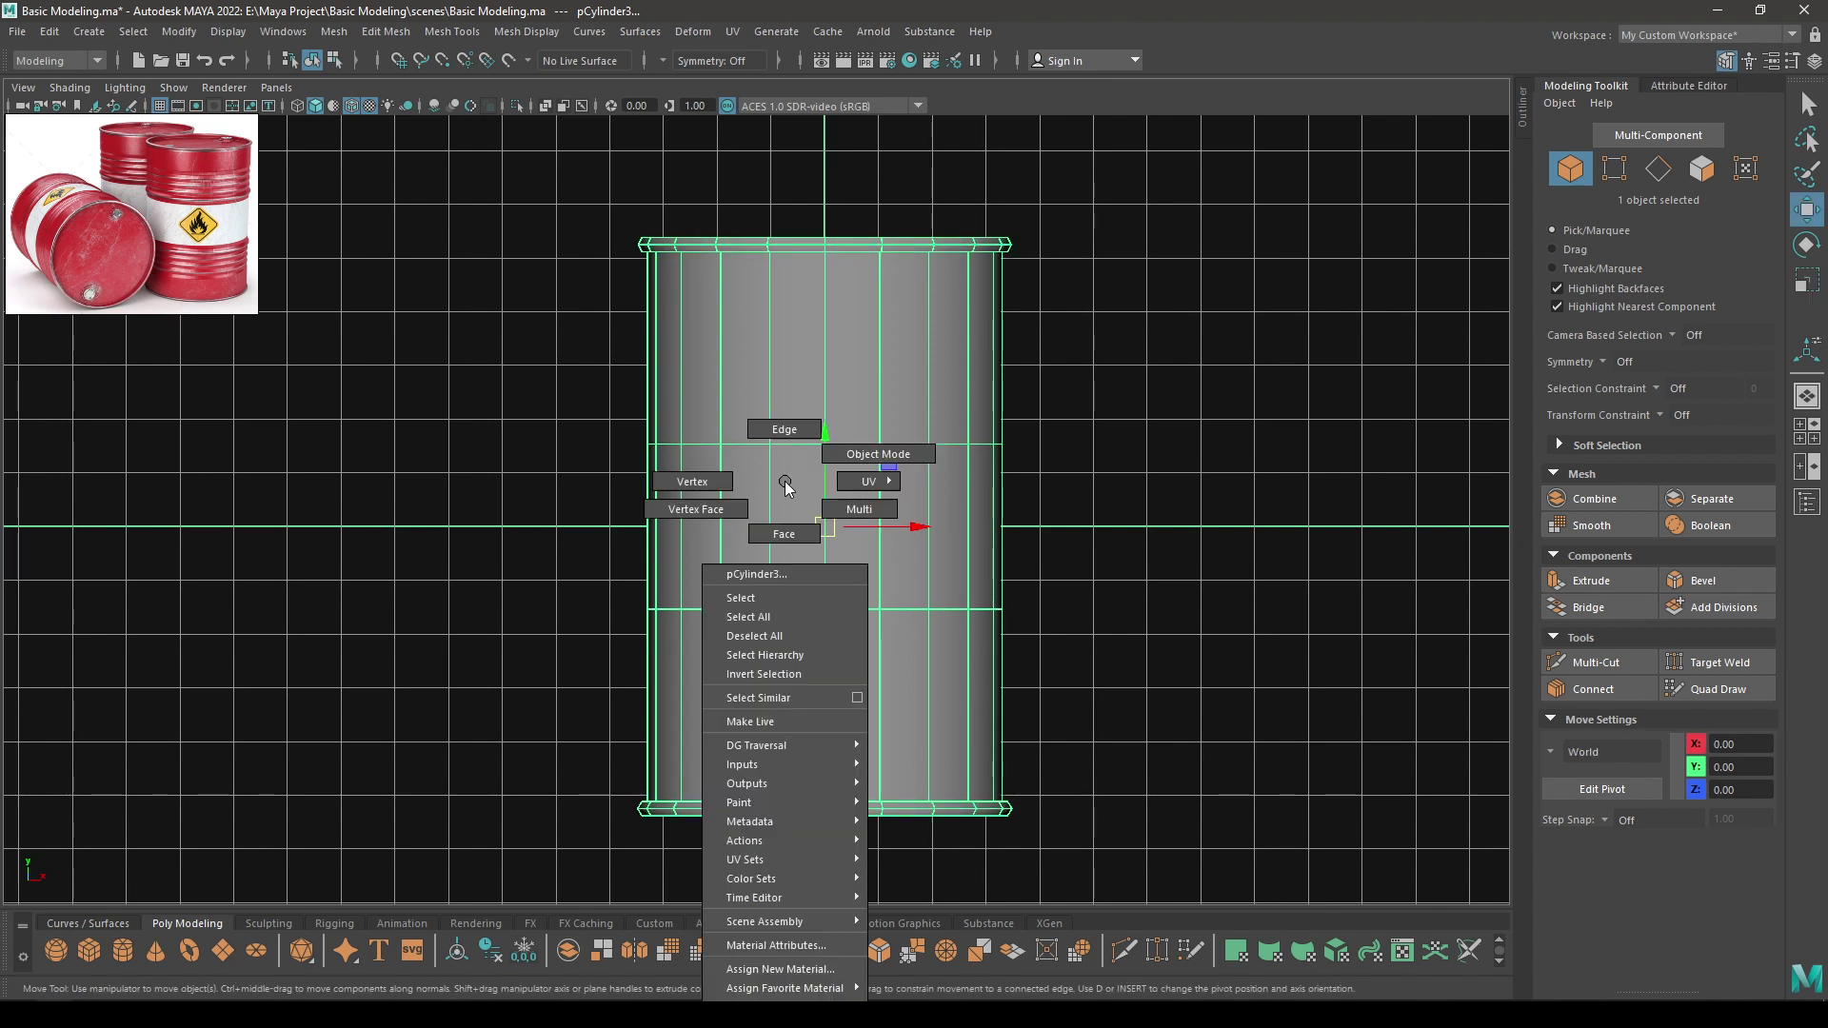
scroll(800, 364, up, 1)
alt+middle_drag(878, 333, 891, 376)
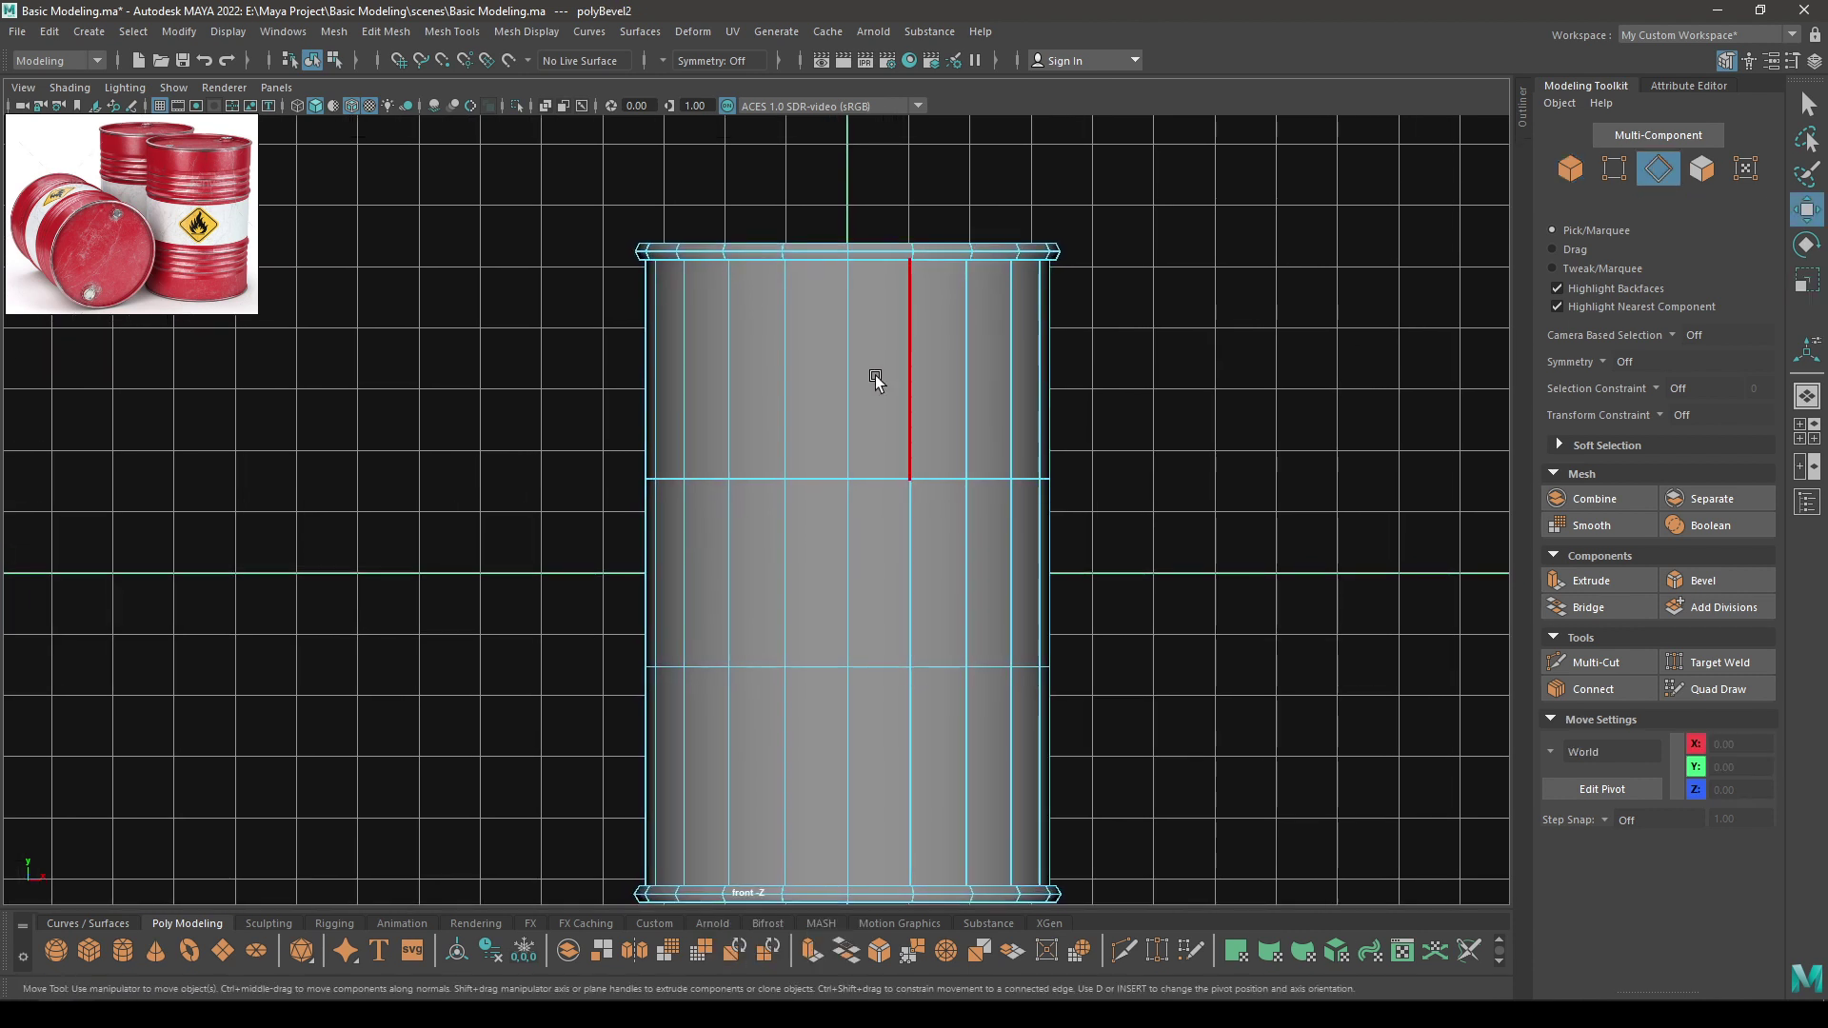
shift+right_drag(726, 447, 861, 464)
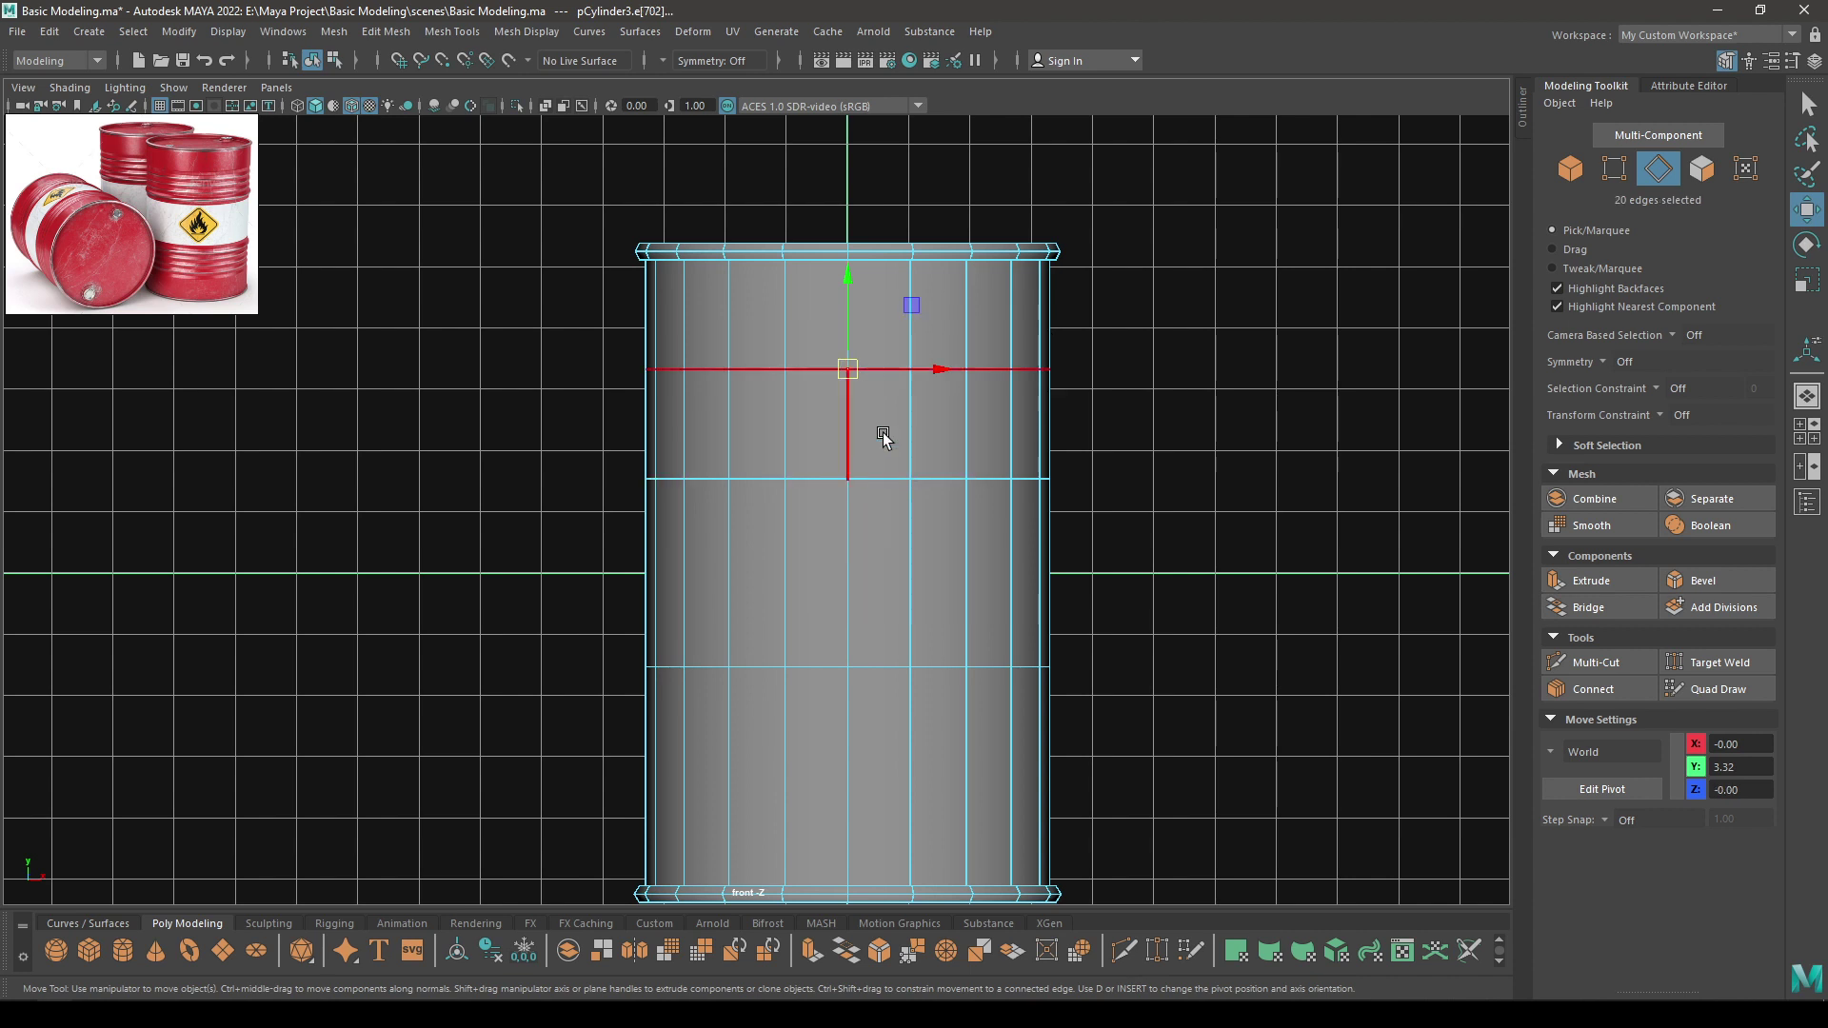
drag(843, 290, 845, 255)
Insert an edge loop around the drum's lower section and move it down to about Y -3.77
alt+middle_drag(885, 746, 889, 582)
click(912, 557)
ctrl+right_drag(926, 501, 938, 581)
mouse_move(848, 518)
mouse_down()
mouse_move(849, 559)
mouse_move(857, 540)
mouse_up()
Select the vertical edges of the band below the top section and connect them with 8 segments
alt+middle_drag(868, 504, 899, 644)
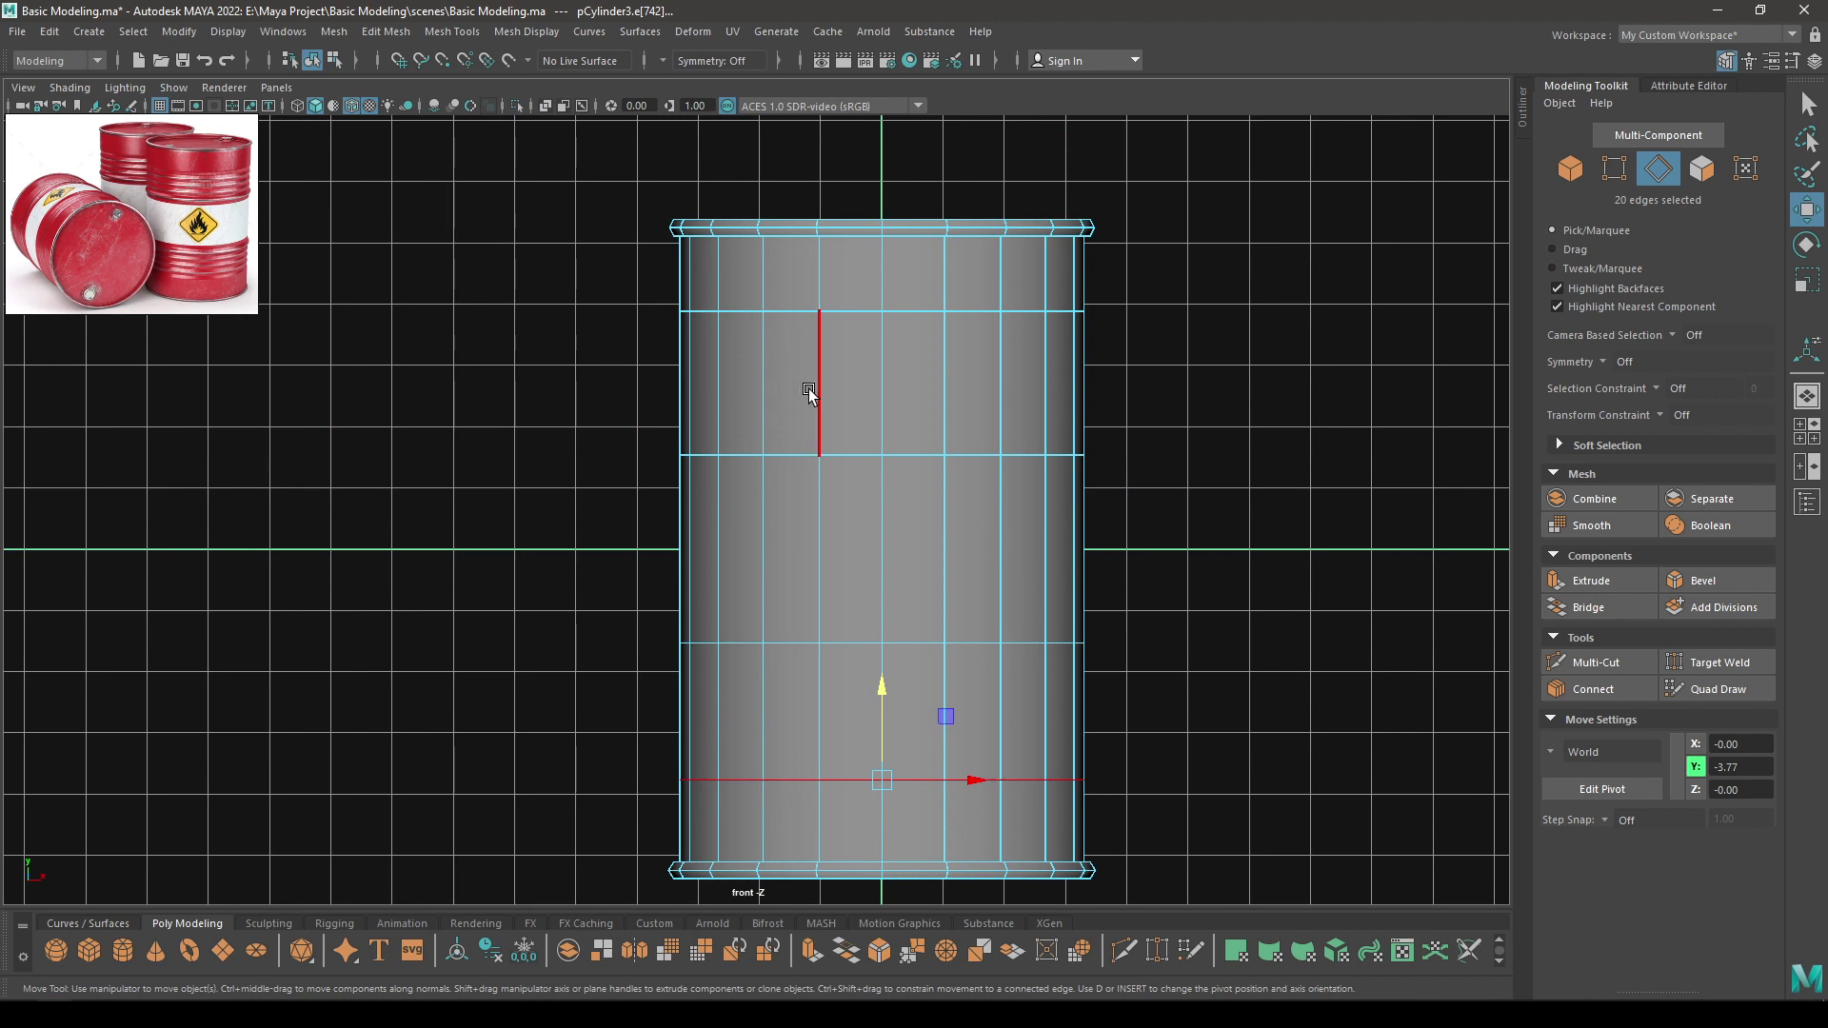
drag(614, 379, 1257, 388)
scroll(987, 354, up, 1)
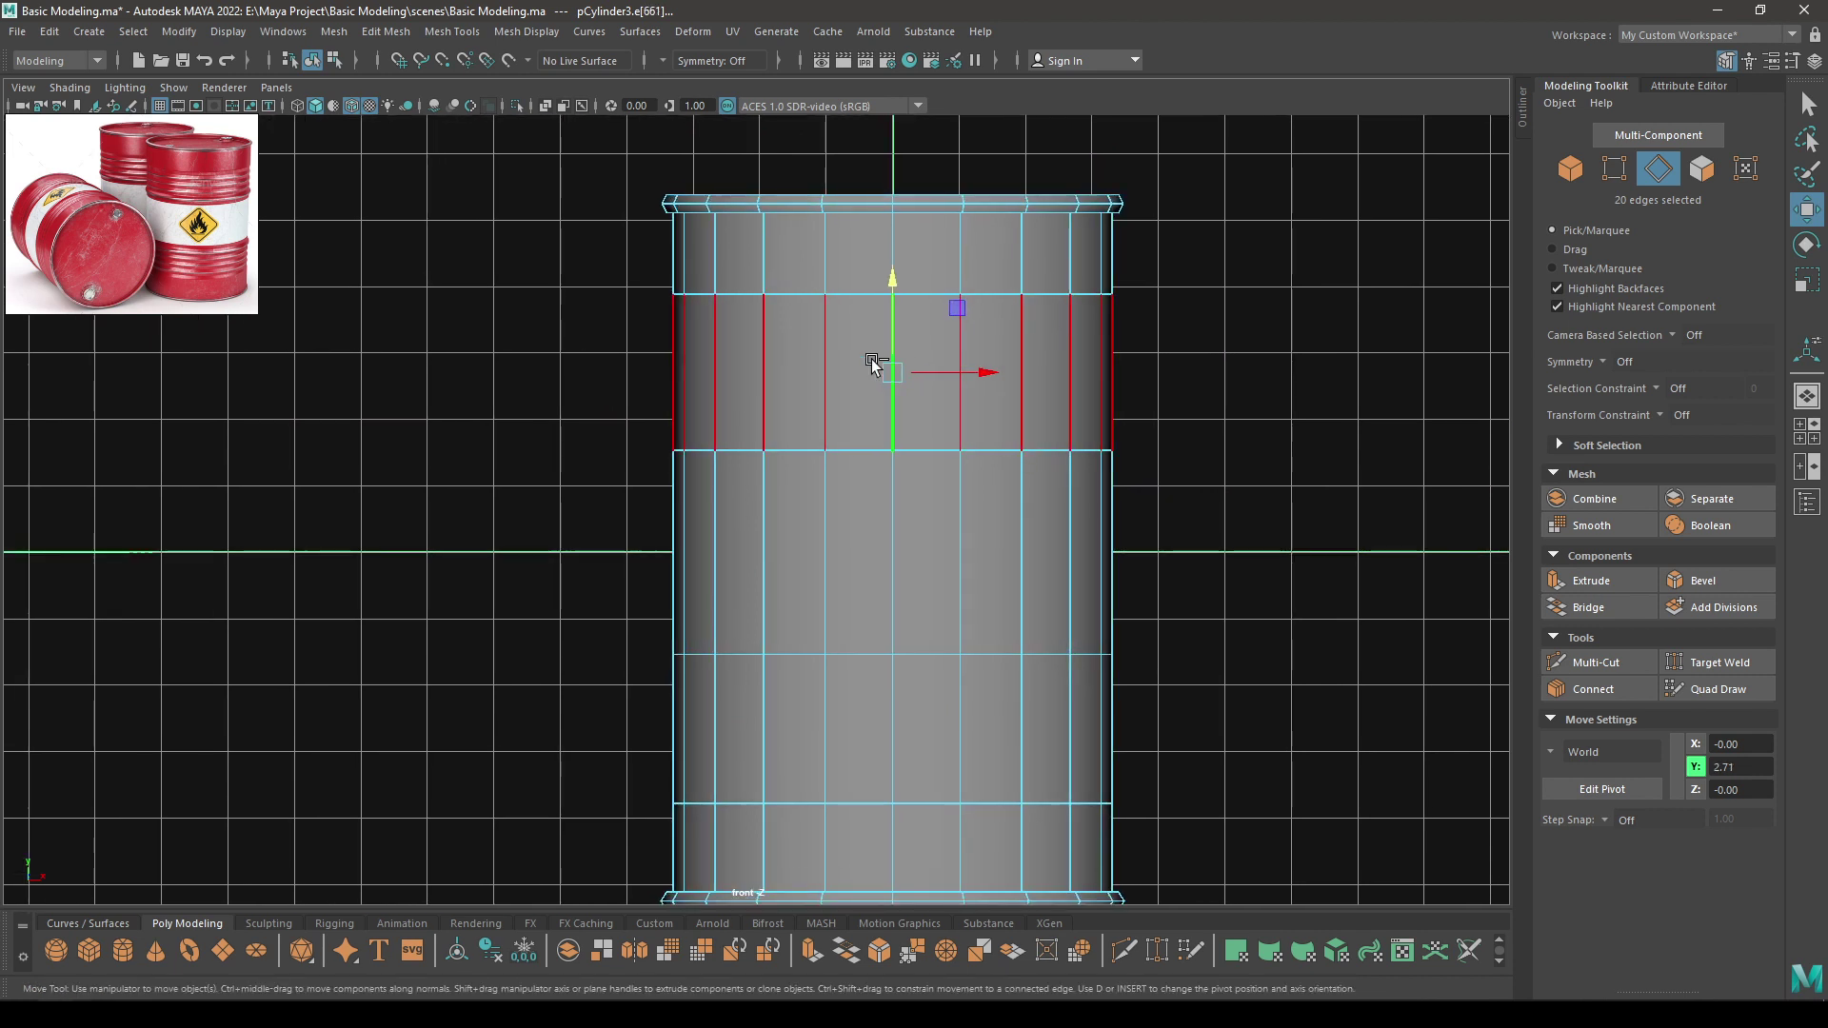
shift+right_click(873, 364)
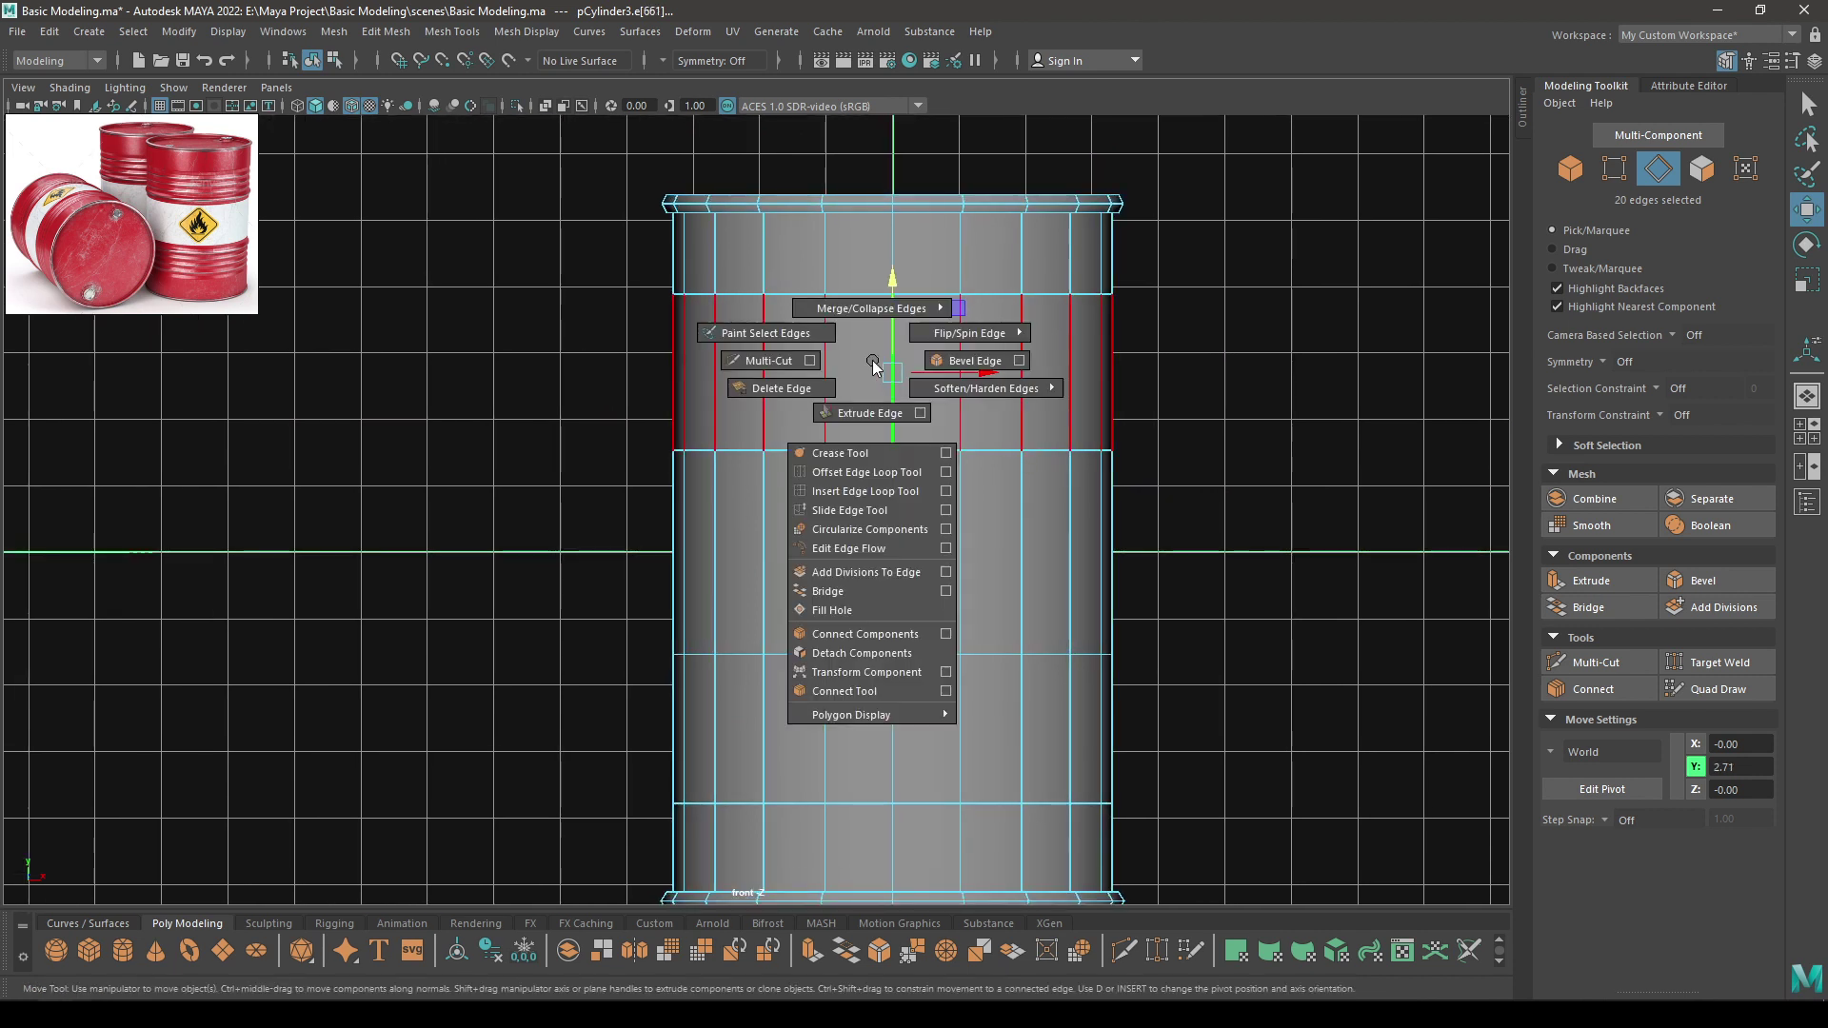
click(872, 690)
scroll(1305, 704, up, 2)
alt+middle_drag(1066, 684, 1071, 622)
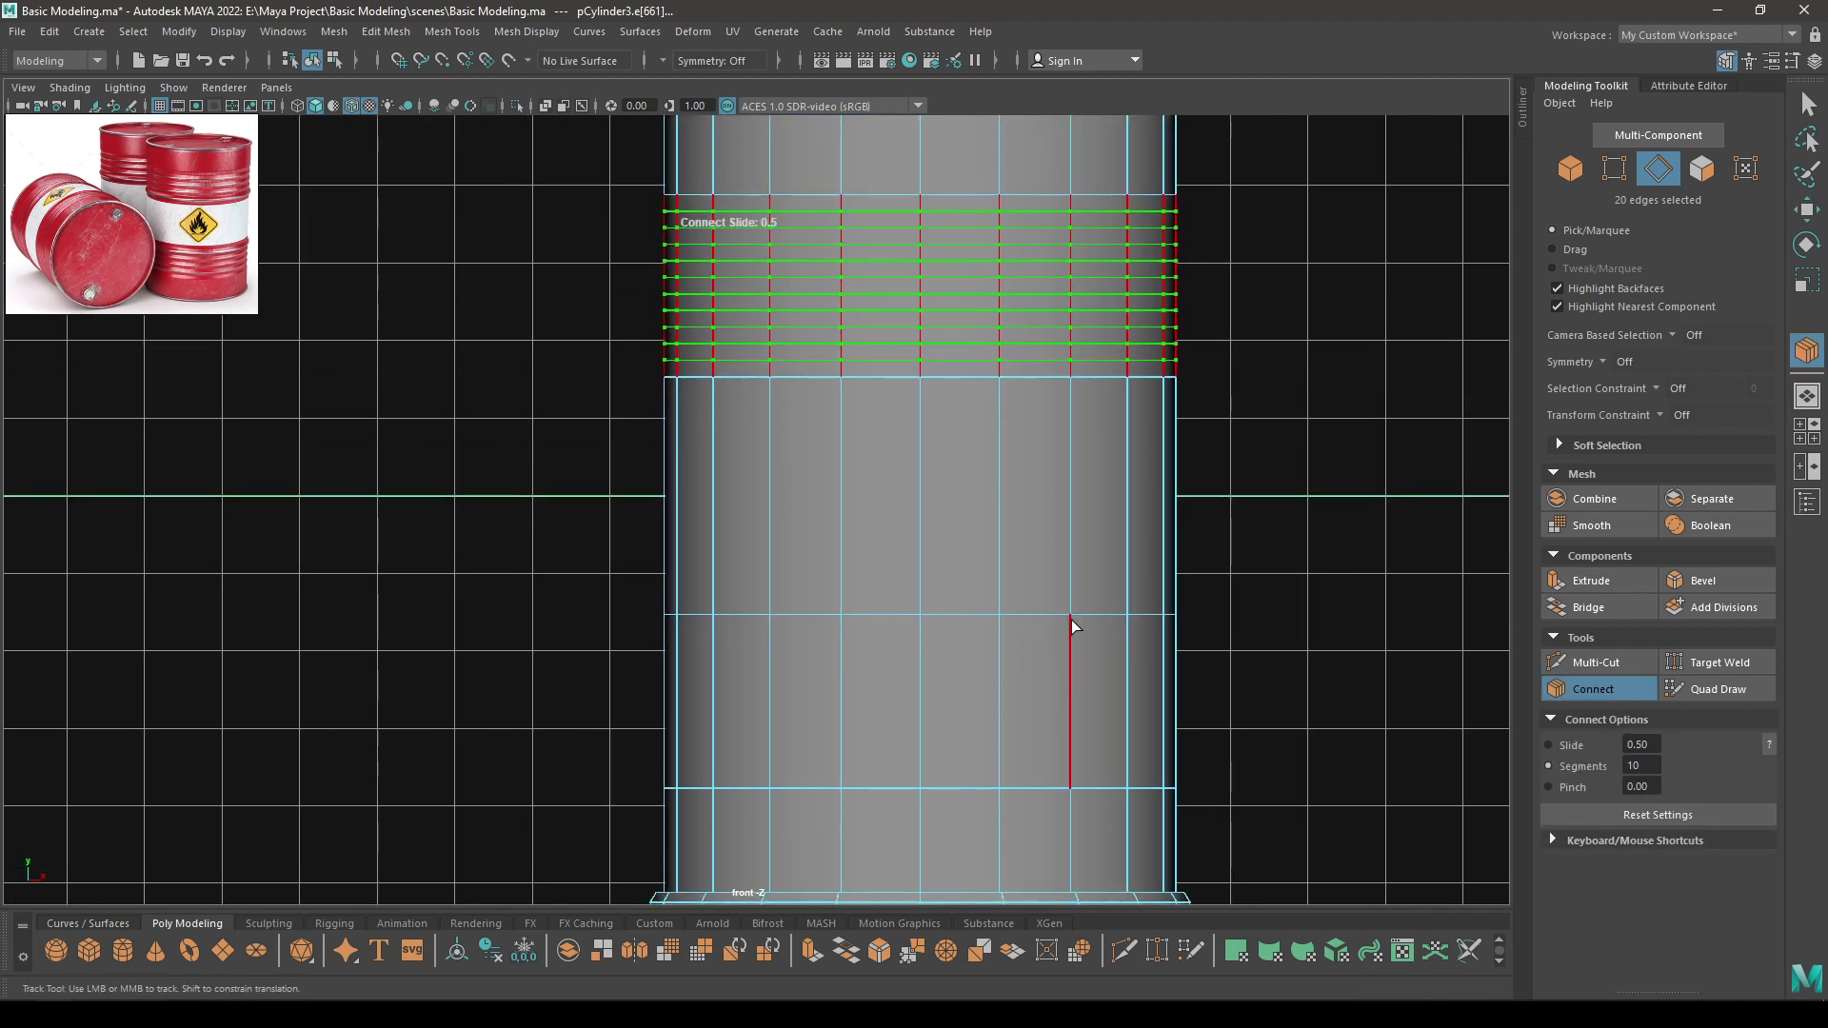
scroll(1261, 727, up, 1)
alt+middle_drag(1008, 564, 1019, 691)
scroll(1019, 691, up, 1)
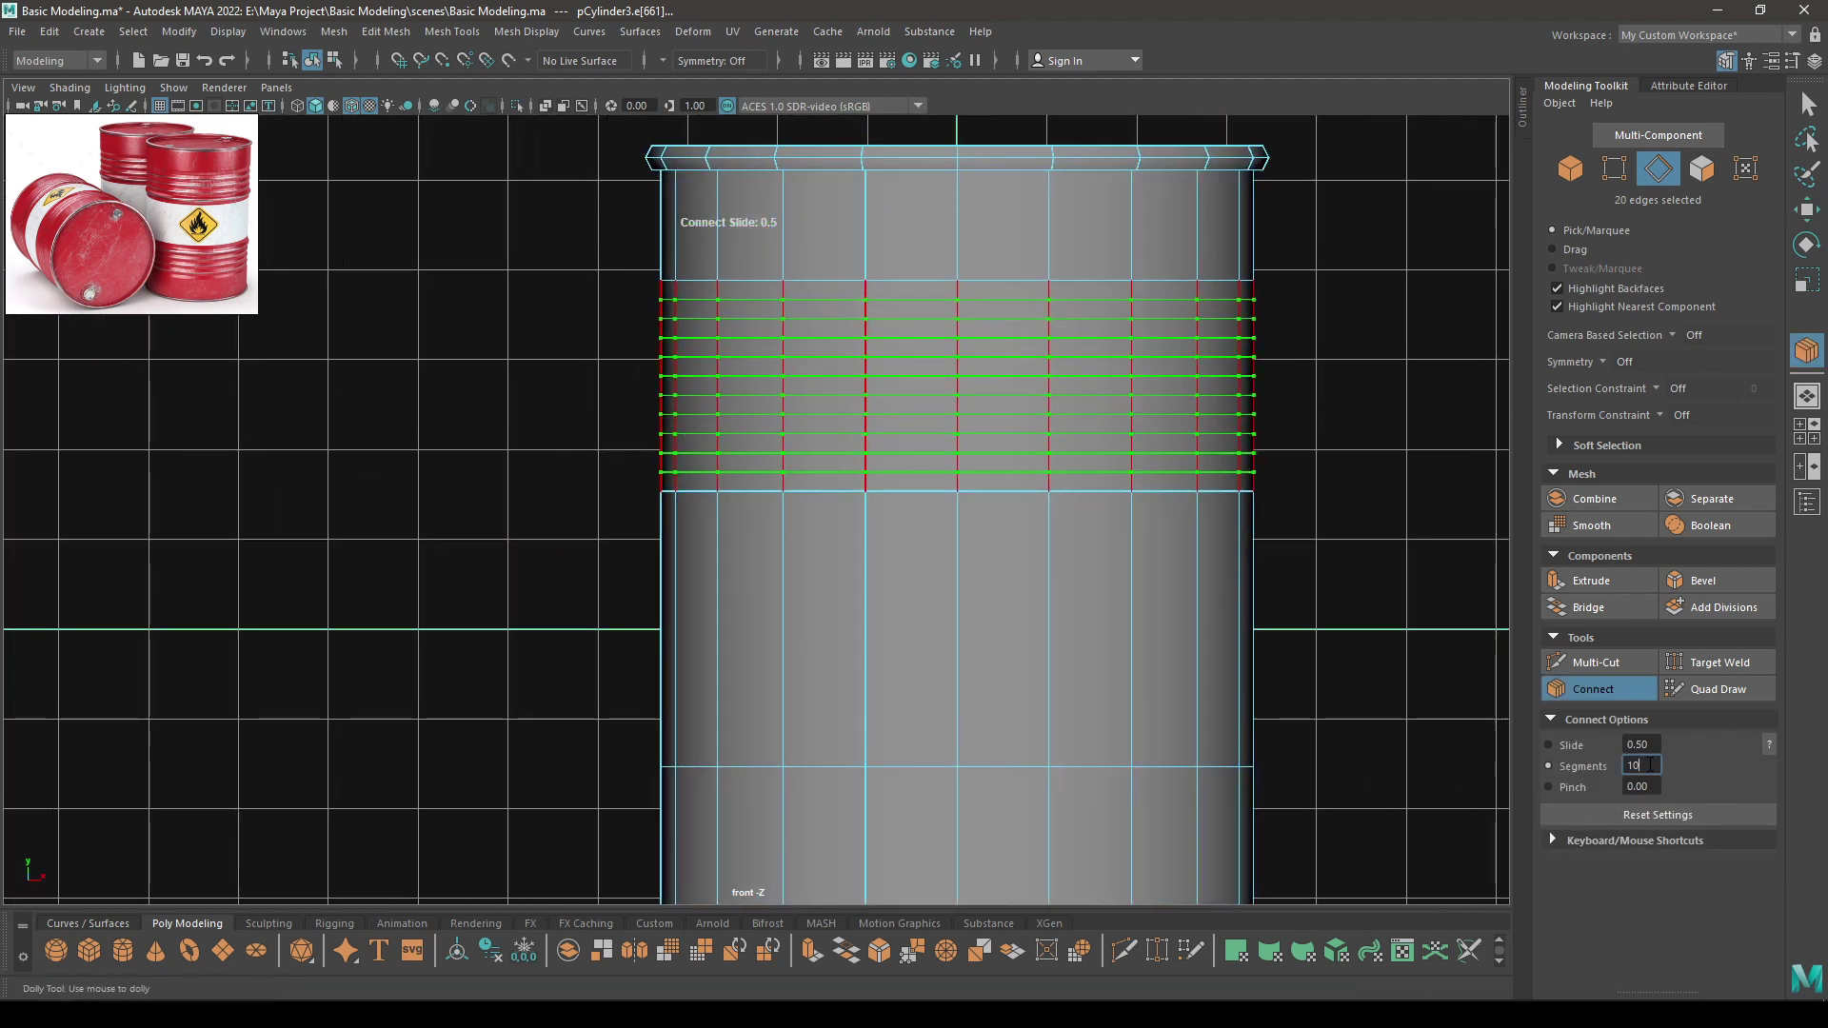
key(Return)
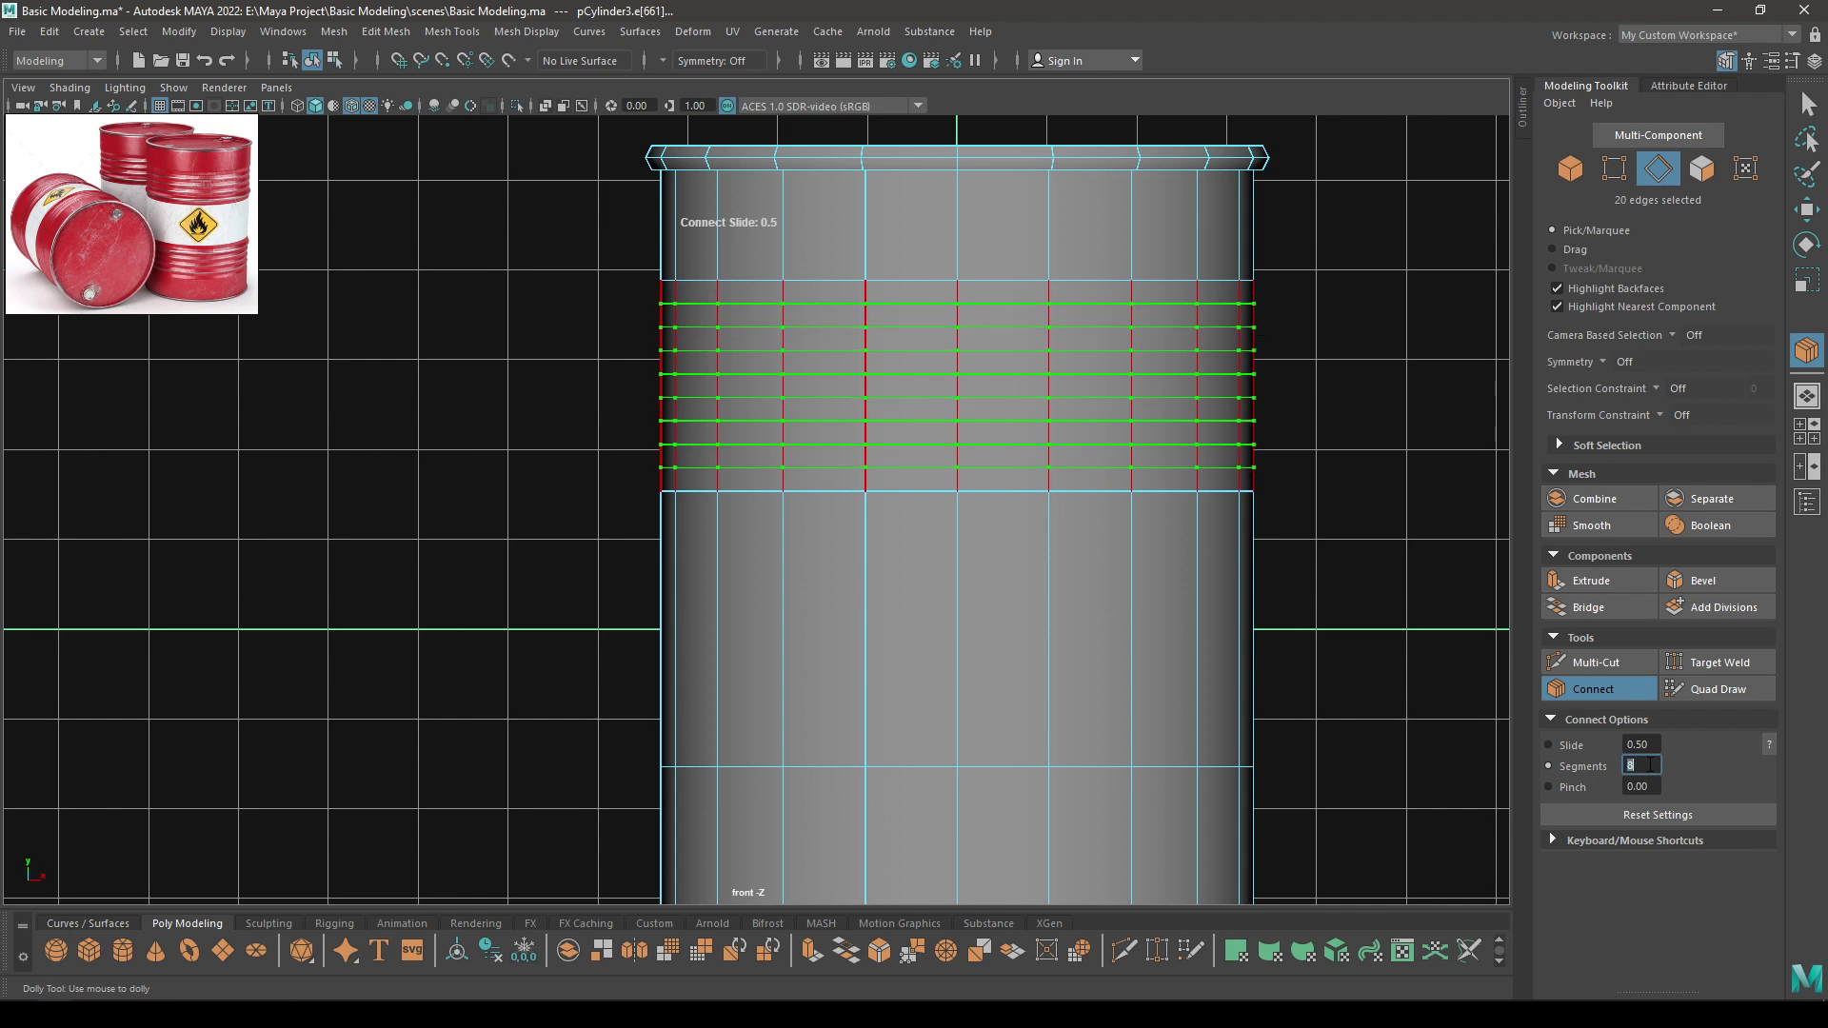
scroll(883, 691, down, 3)
key(w)
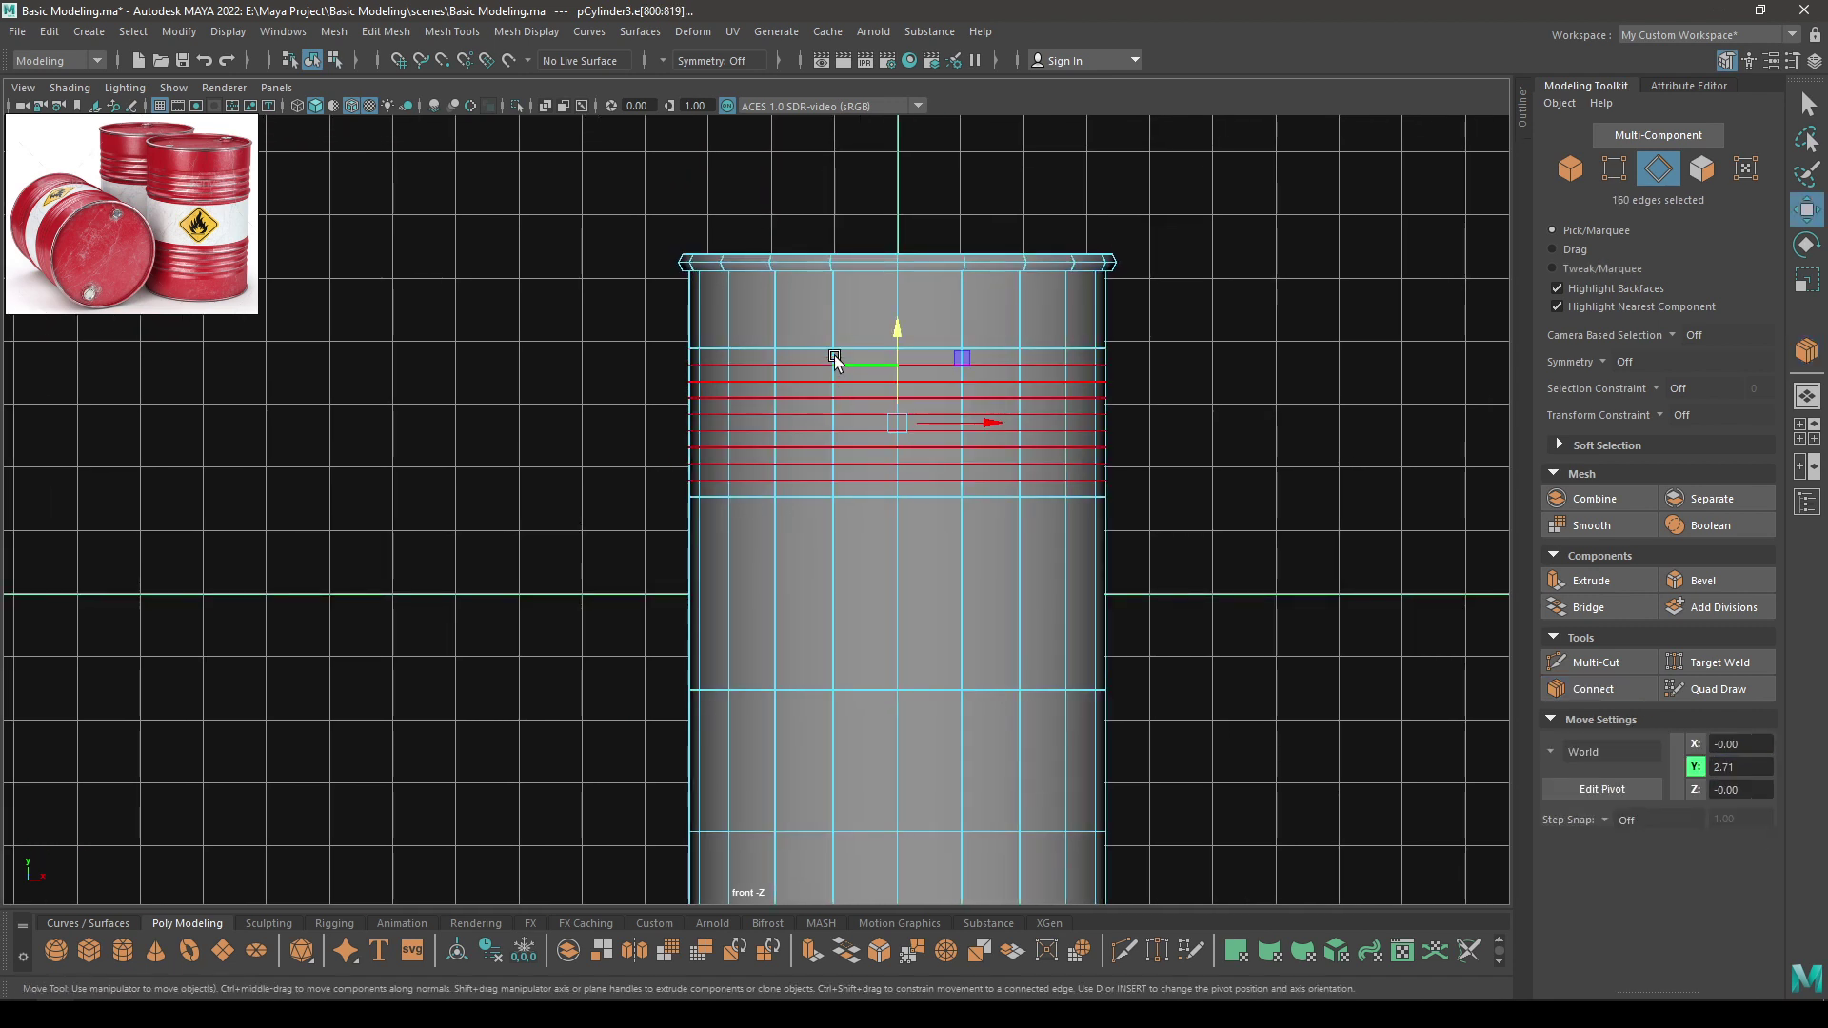
Scale the upper band's new edge loops vertically so they sit slightly closer together
scroll(895, 507, up, 2)
key(r)
drag(924, 328, 920, 339)
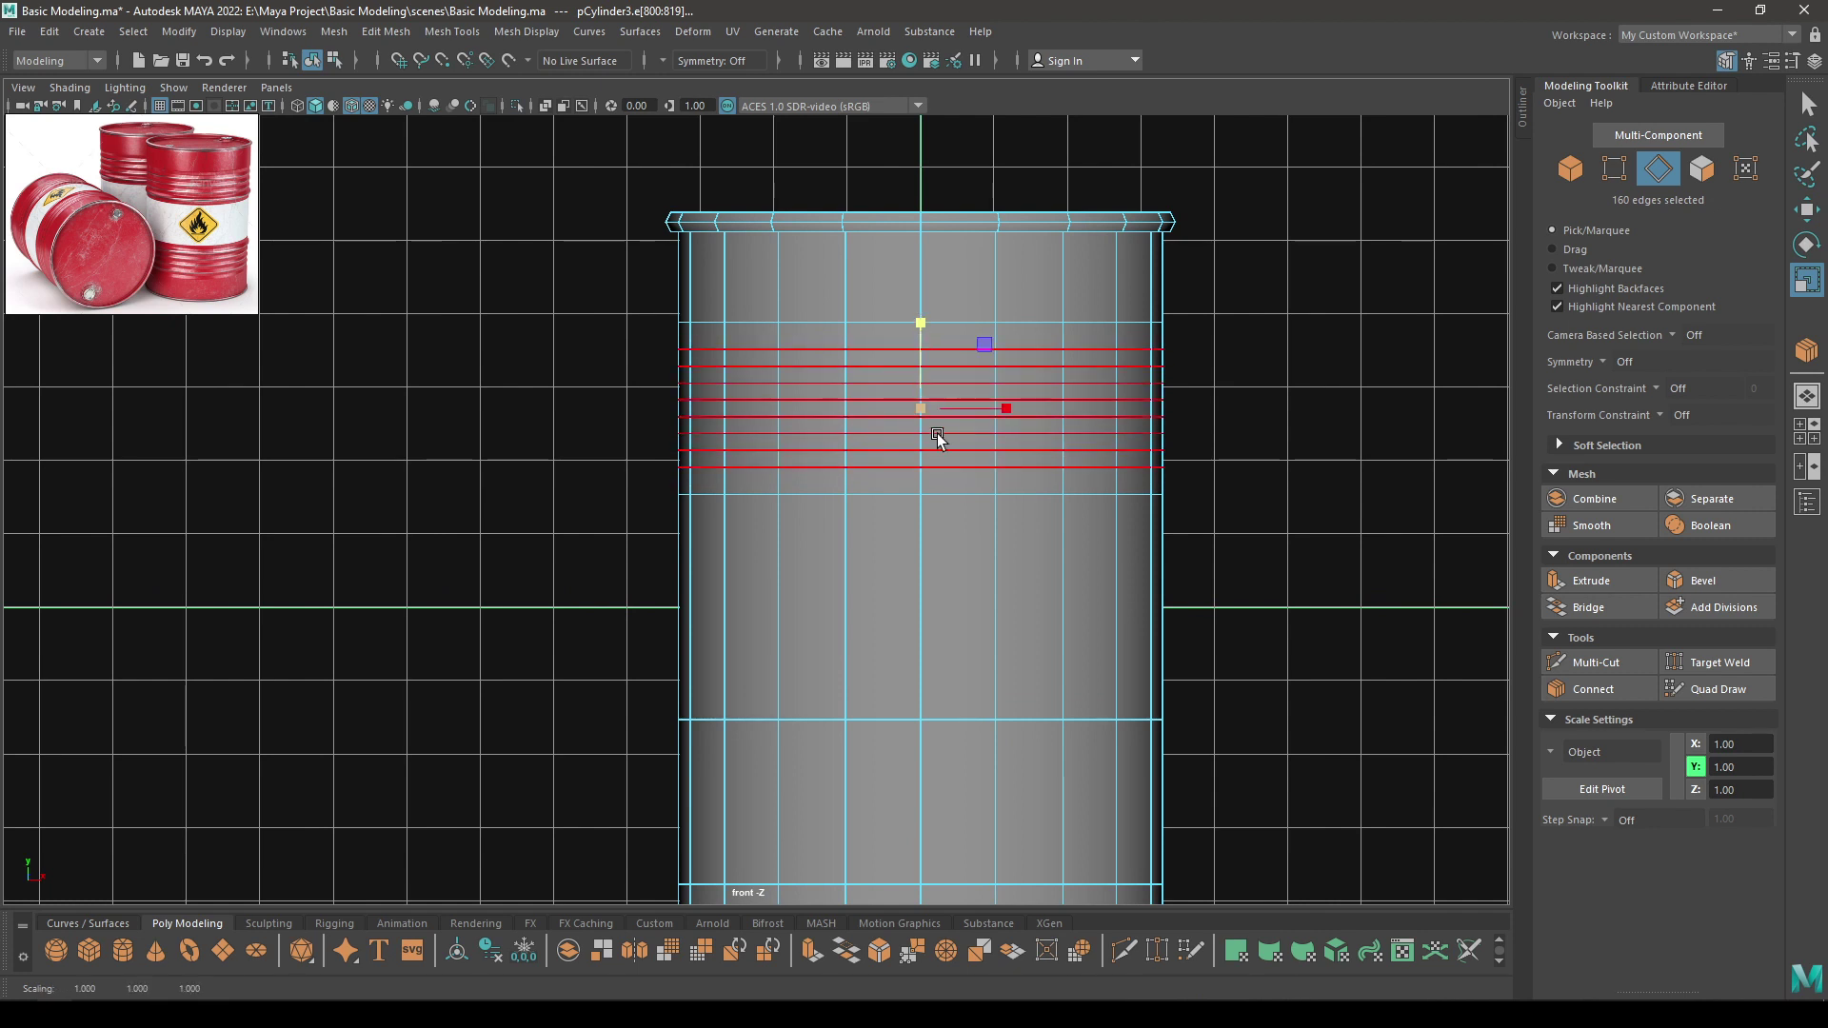
Connect the vertical edges of the matching lower band with 8 segments and scale the new loops vertically to about 0.82
alt+middle_drag(952, 549, 933, 380)
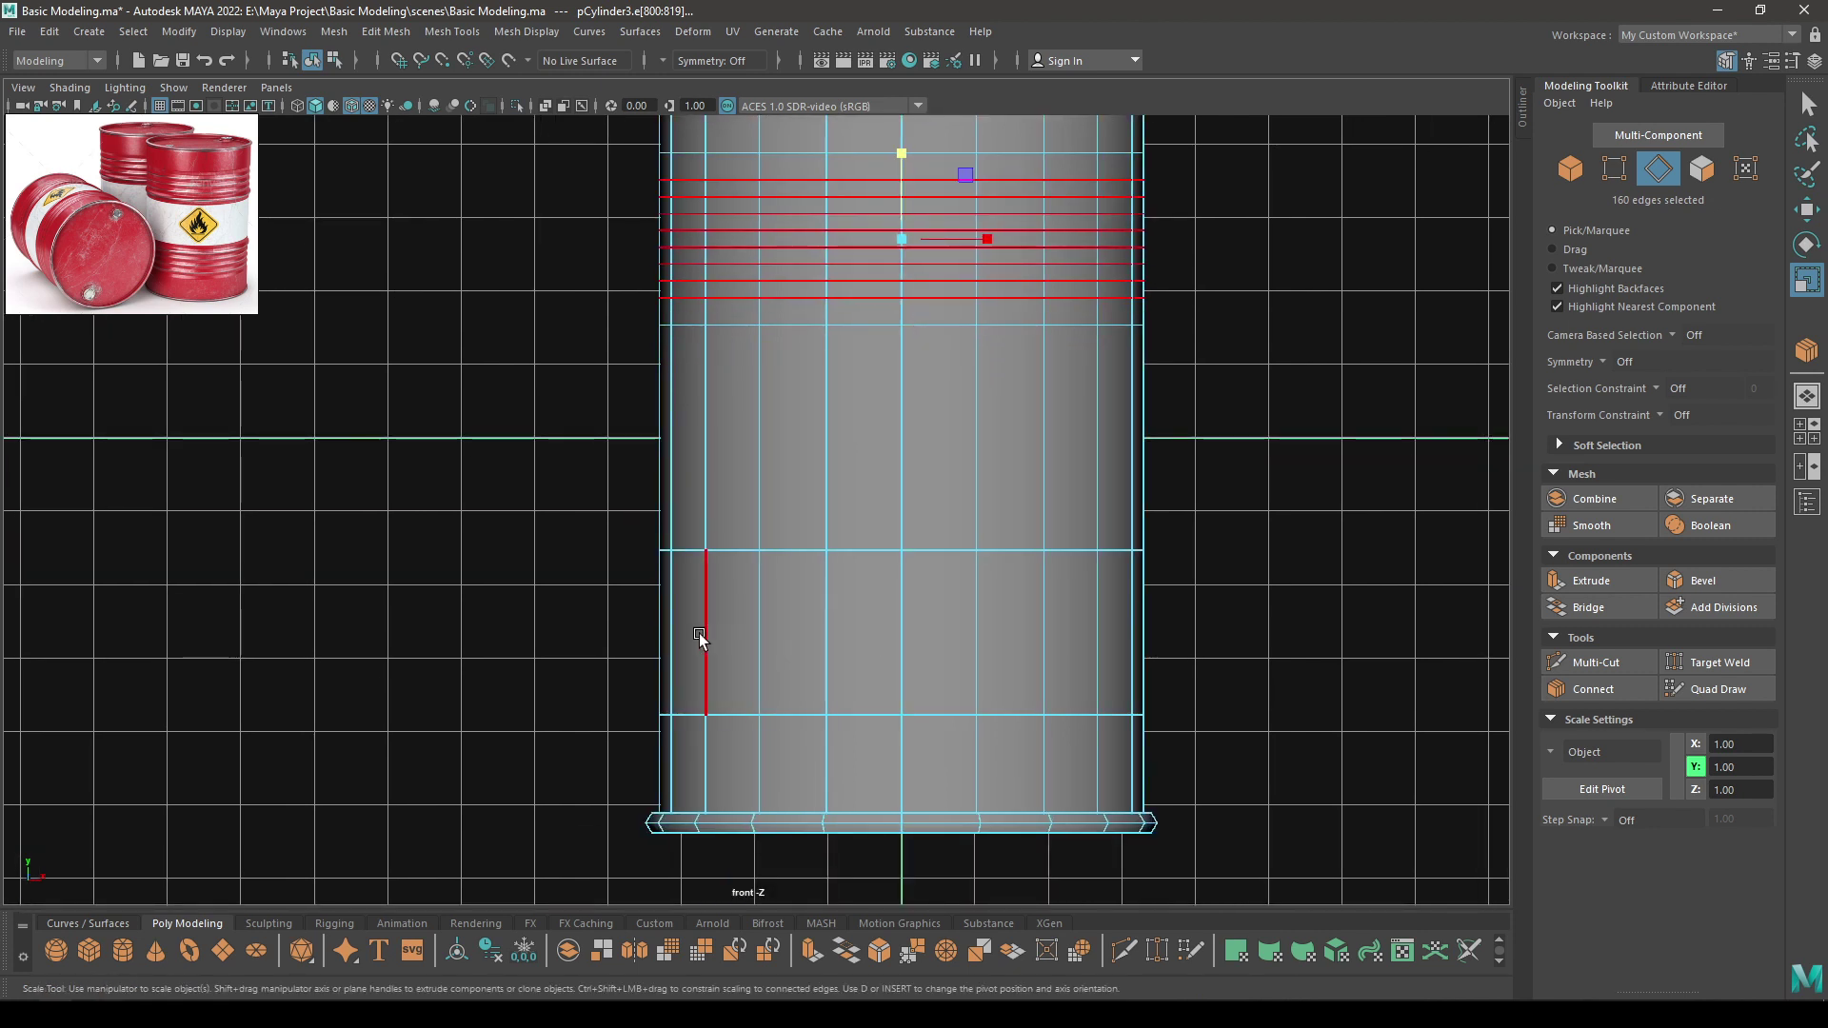
drag(976, 629, 1176, 629)
alt+middle_drag(873, 628, 884, 519)
shift+right_click(856, 485)
click(859, 817)
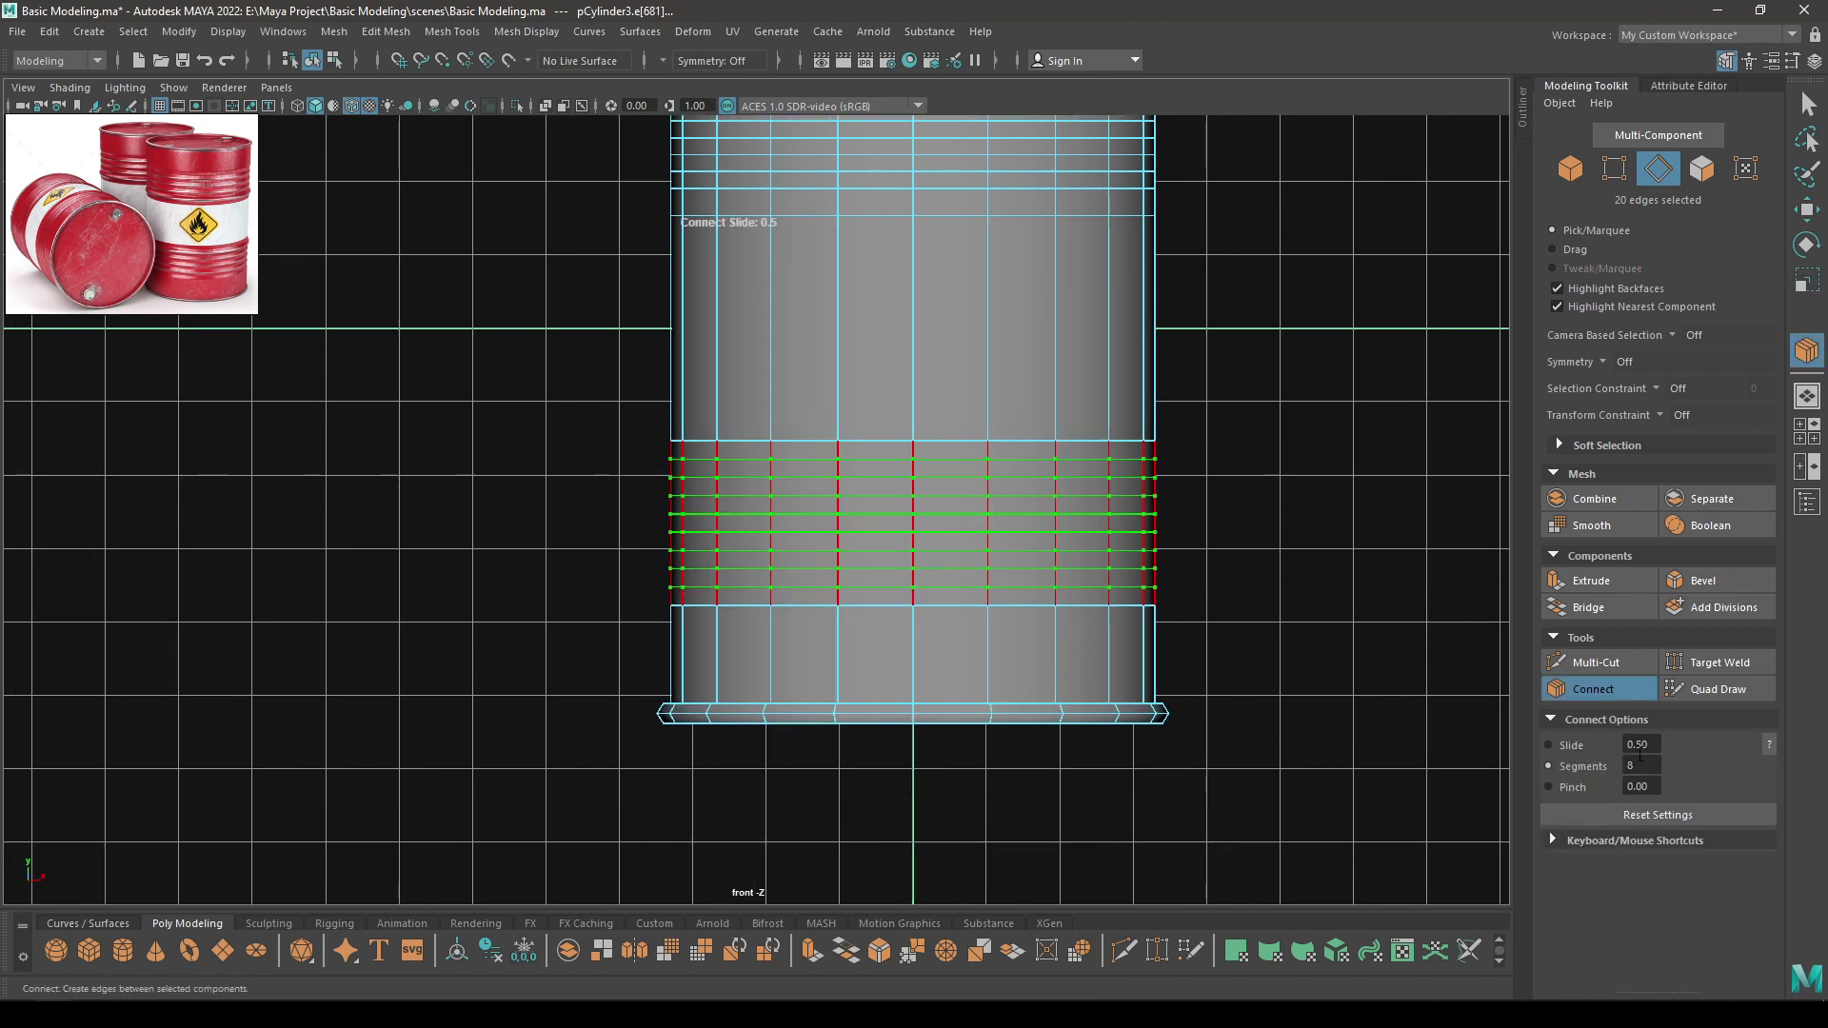
key(w)
key(r)
drag(914, 439, 921, 454)
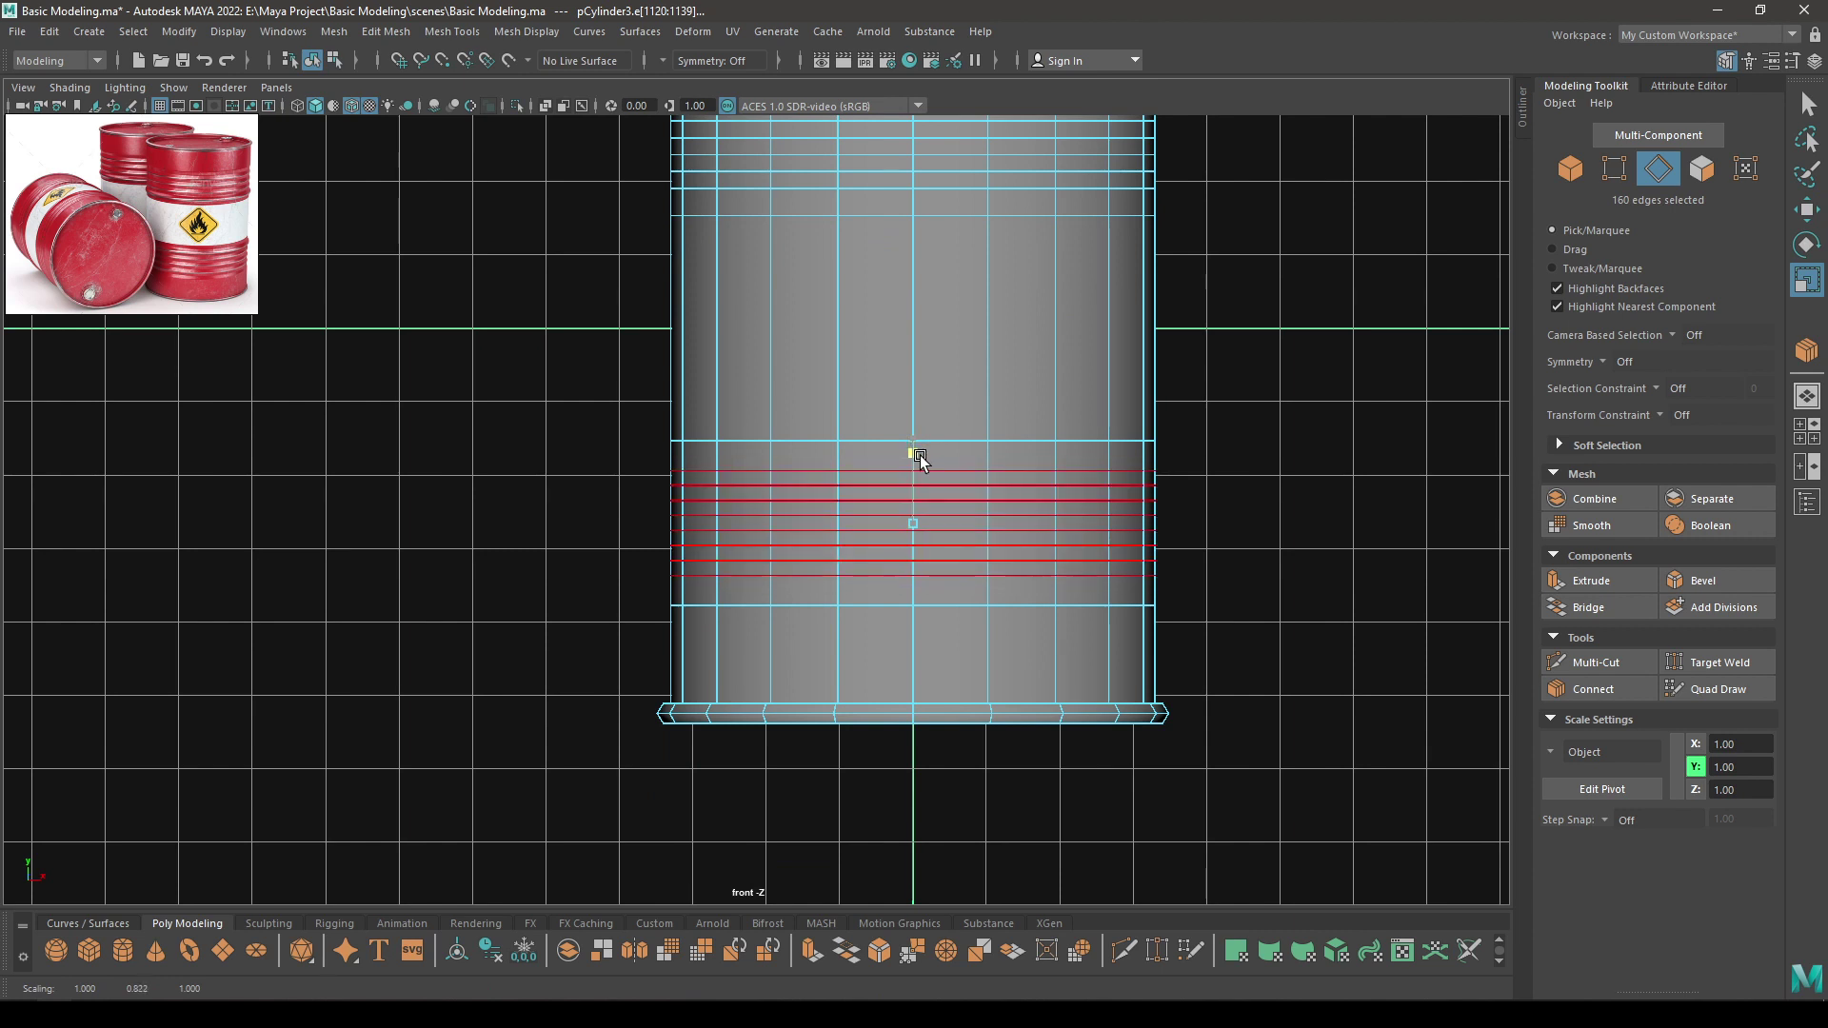
key(w)
Add all eight edge loops of the upper band to the selected loops of the lower band
alt+middle_drag(882, 294, 873, 592)
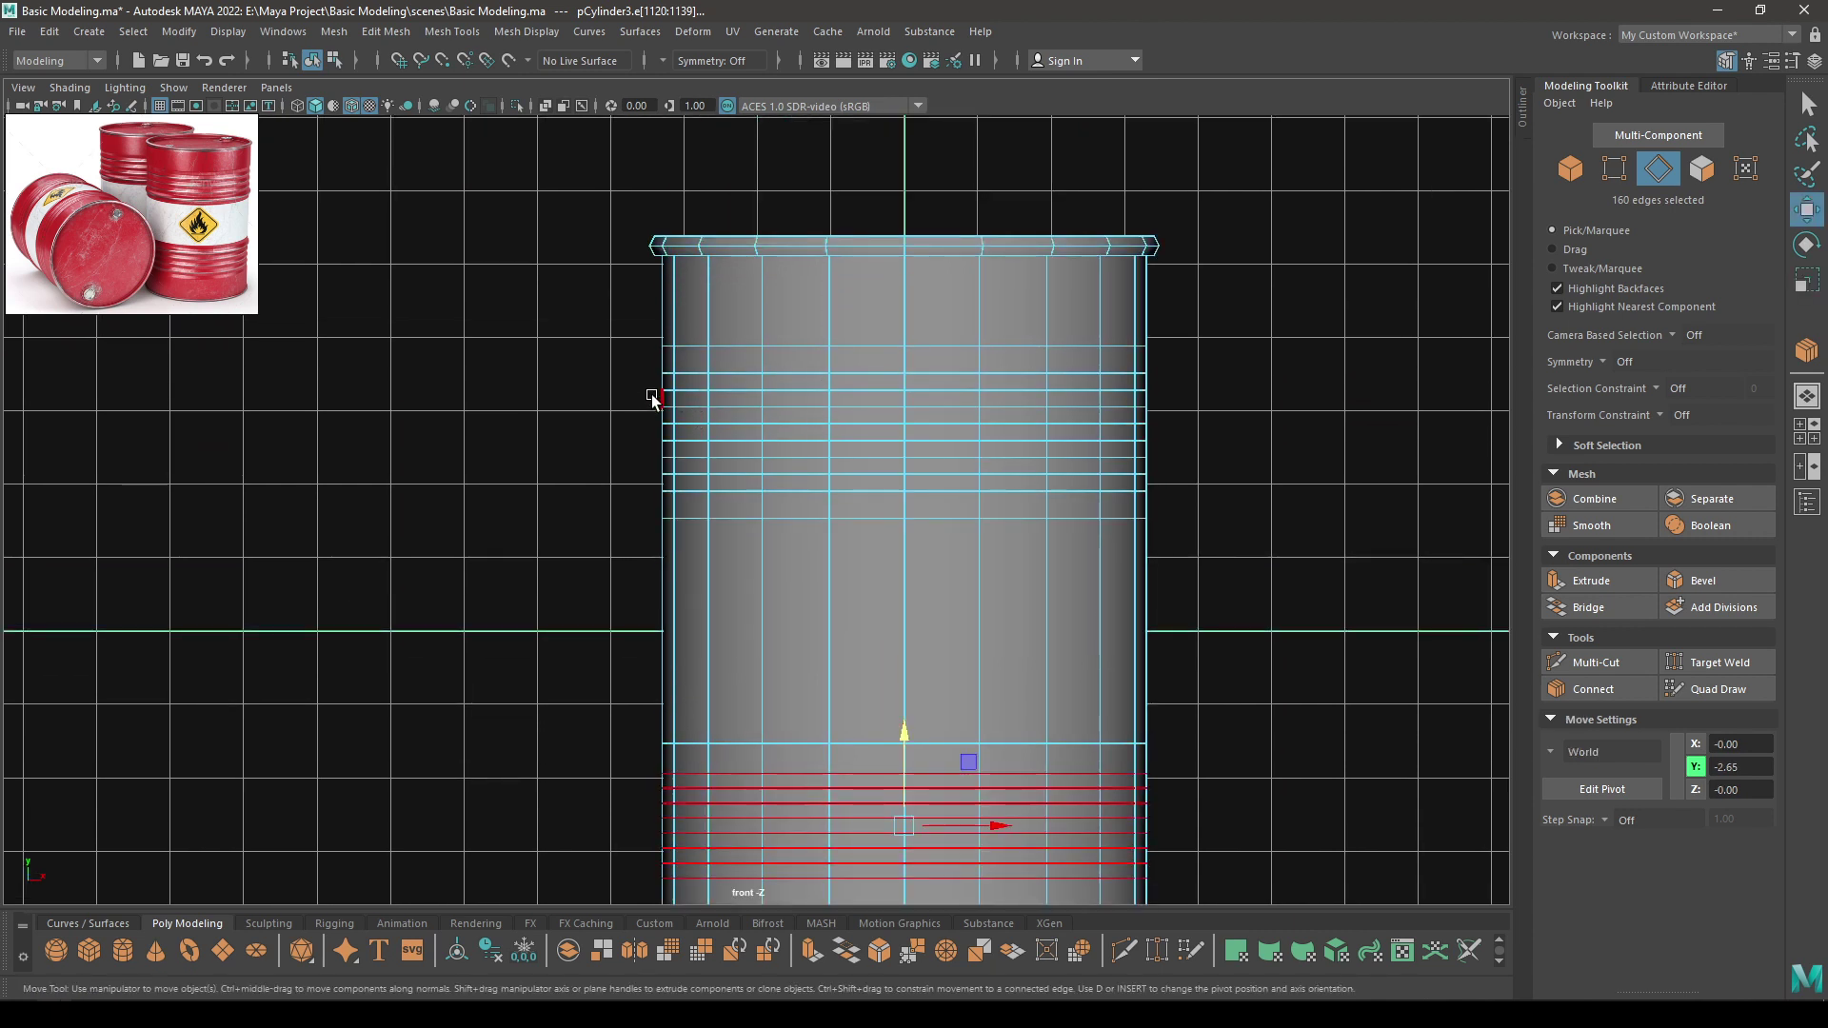
alt+middle_drag(719, 457, 707, 374)
shift+double_click(772, 407)
shift+double_click(773, 390)
shift+double_click(775, 374)
shift+double_click(776, 357)
shift+double_click(775, 340)
shift+double_click(774, 323)
shift+double_click(775, 307)
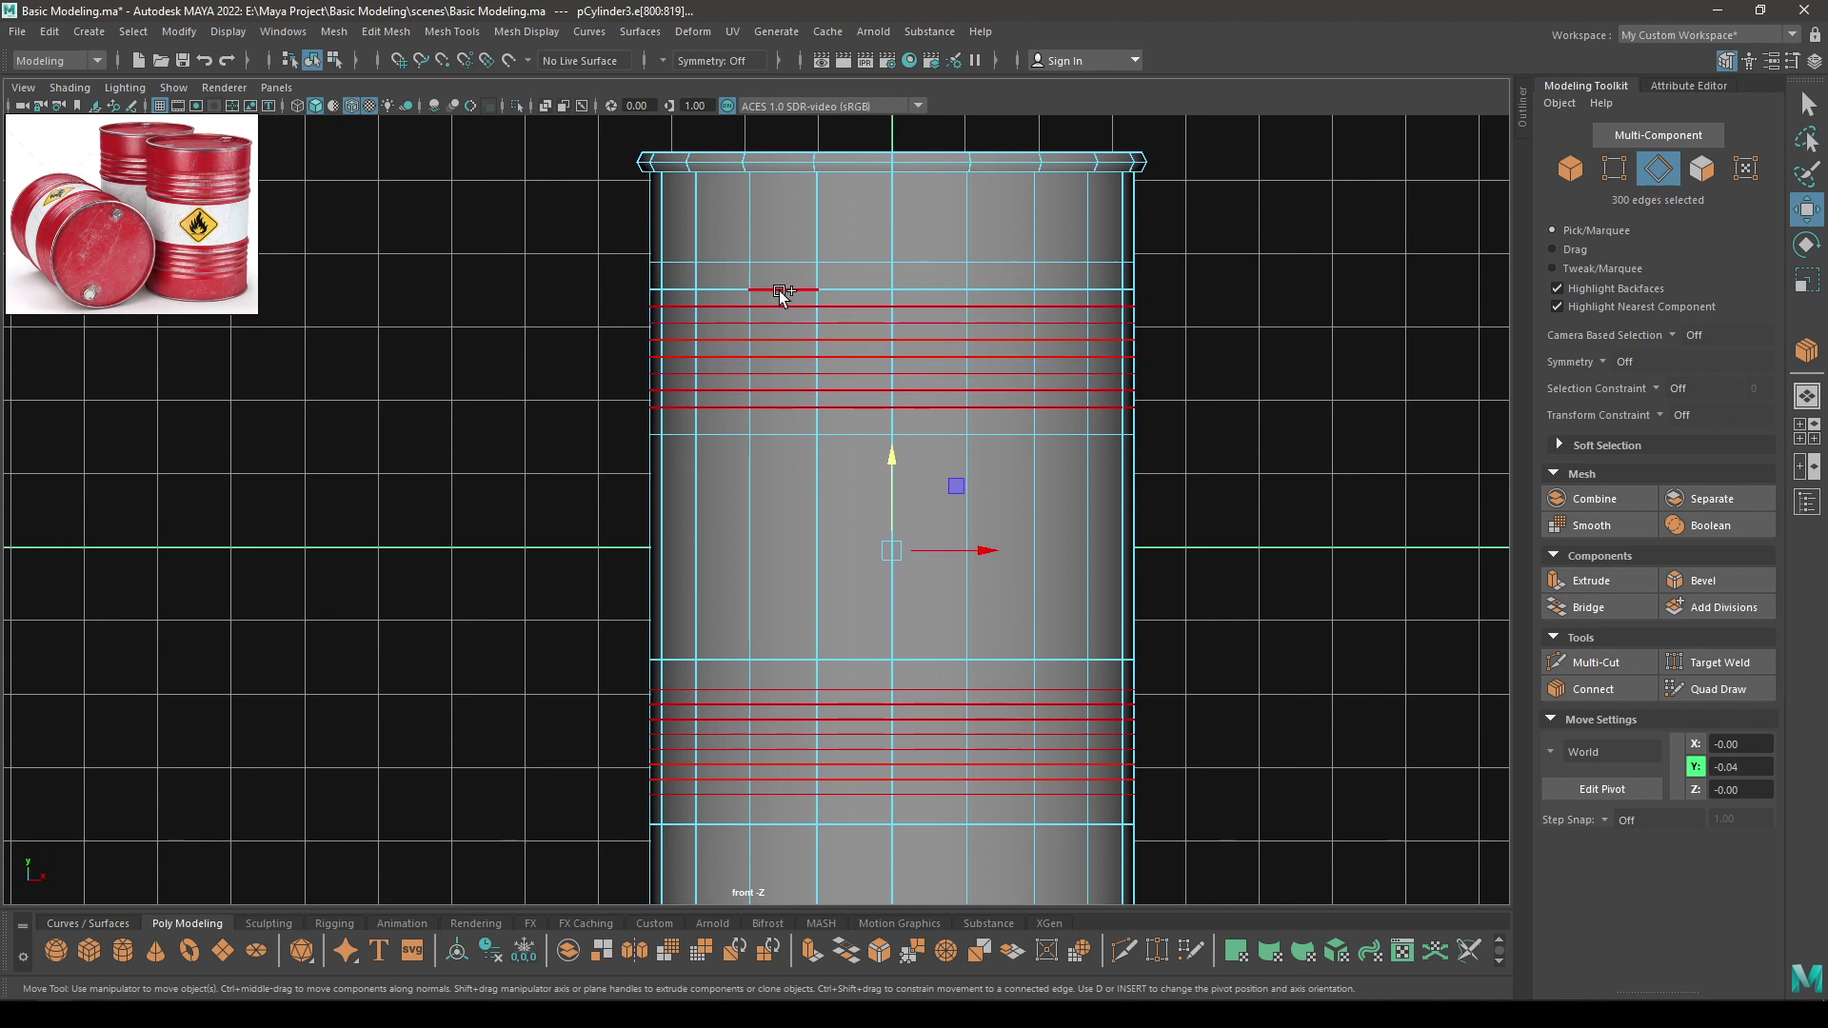
shift+double_click(775, 289)
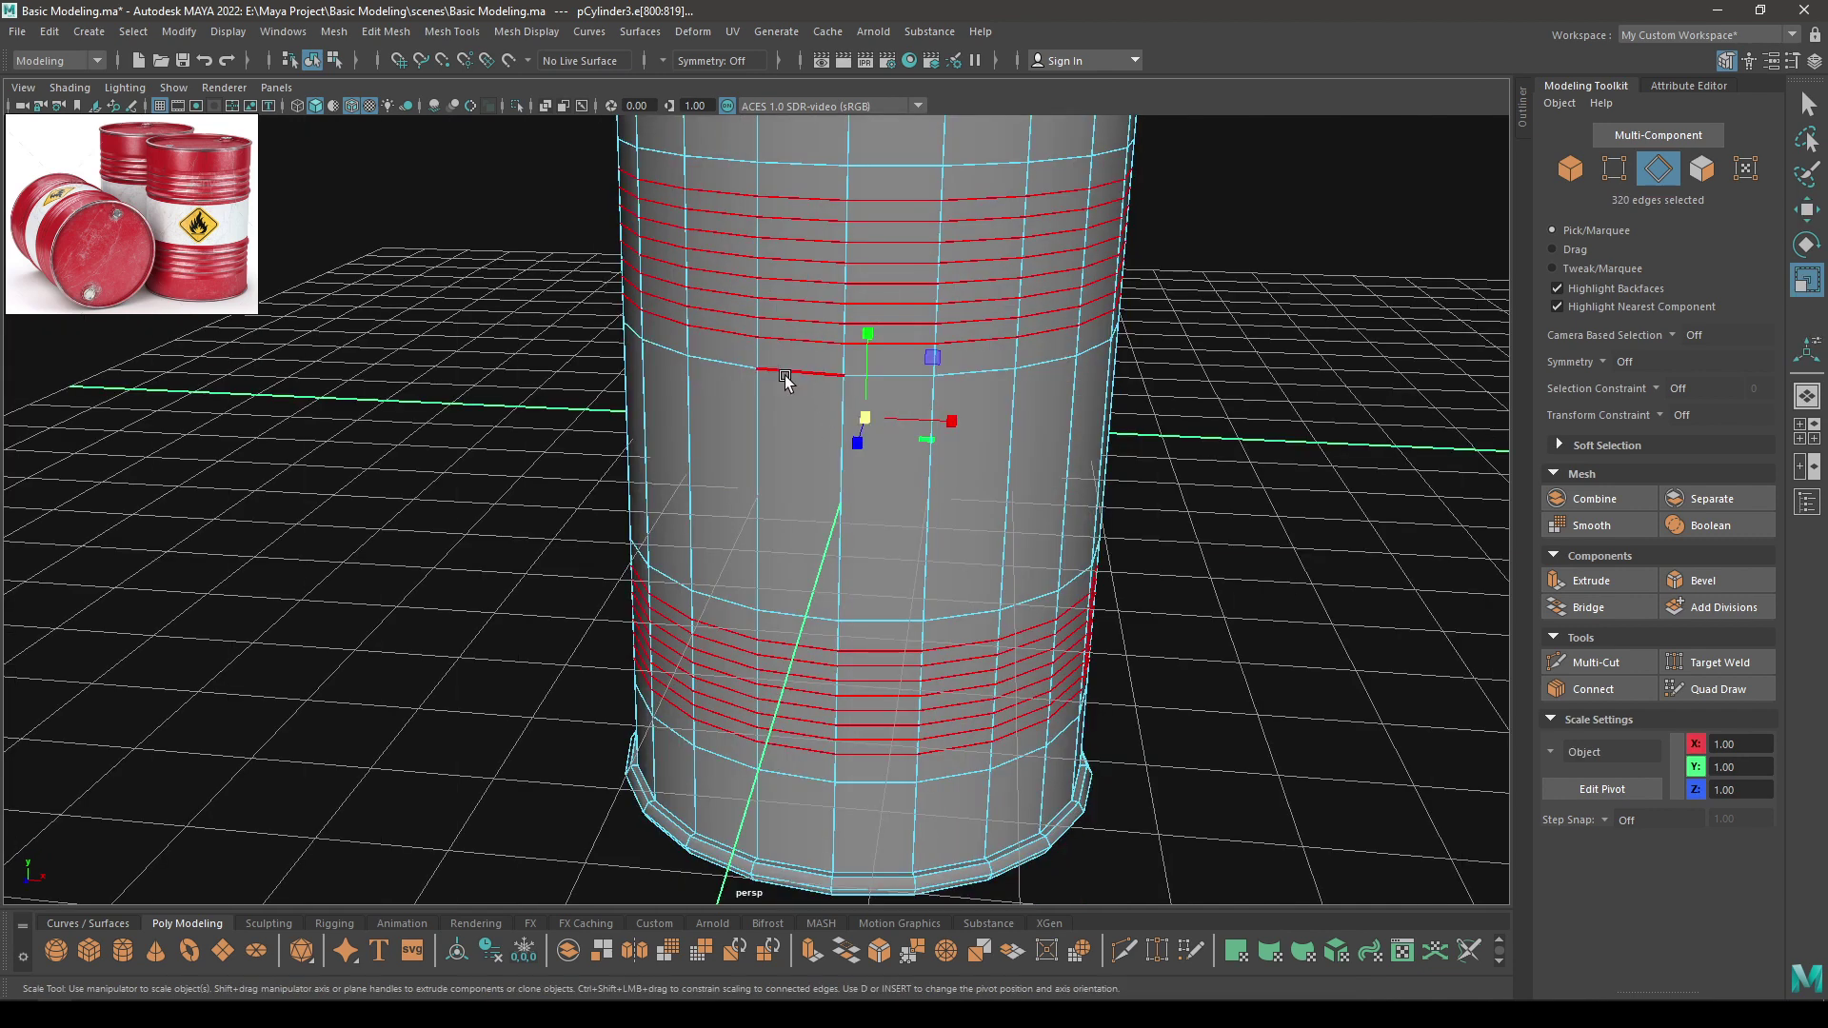
Bevel the selected edge loops of both bands with a fraction of about 0.55
shift+right_drag(779, 375, 848, 379)
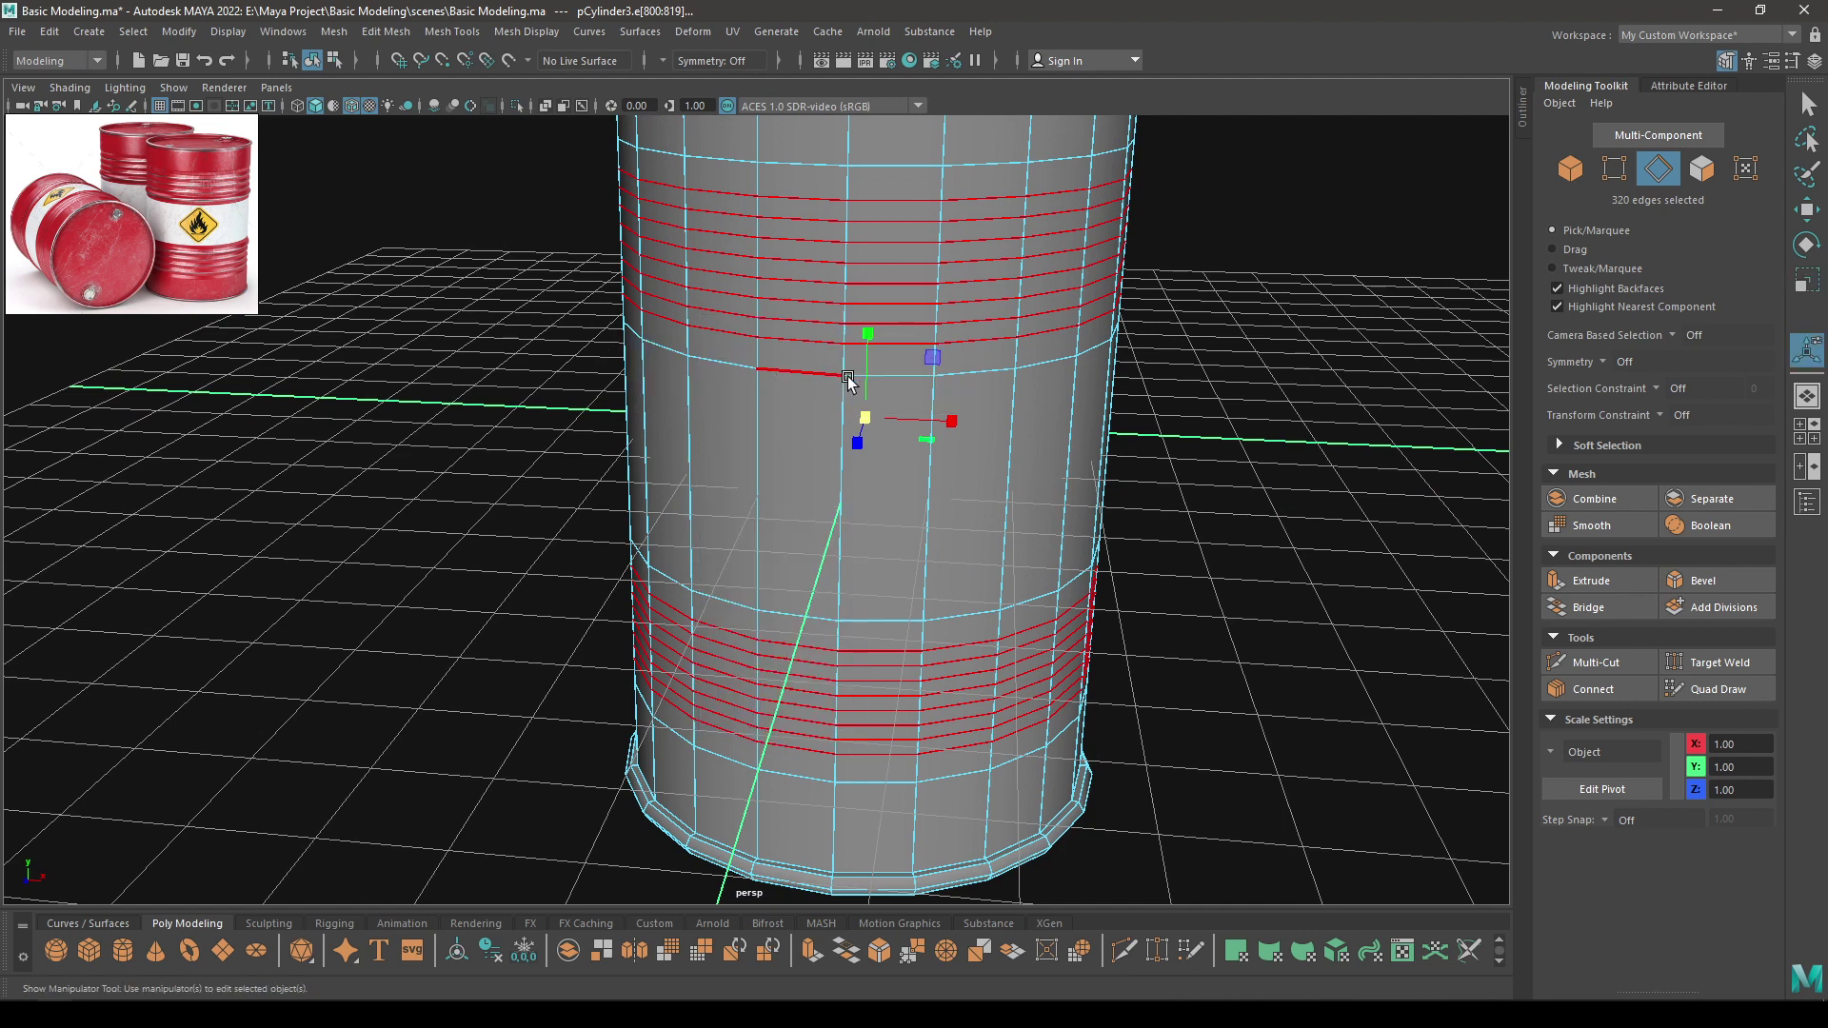
drag(1039, 282, 1073, 283)
scroll(811, 303, up, 2)
alt+middle_drag(812, 303, 797, 450)
alt+drag(934, 290, 981, 238)
alt+middle_drag(914, 250, 852, 431)
drag(1041, 283, 1041, 283)
click(1155, 283)
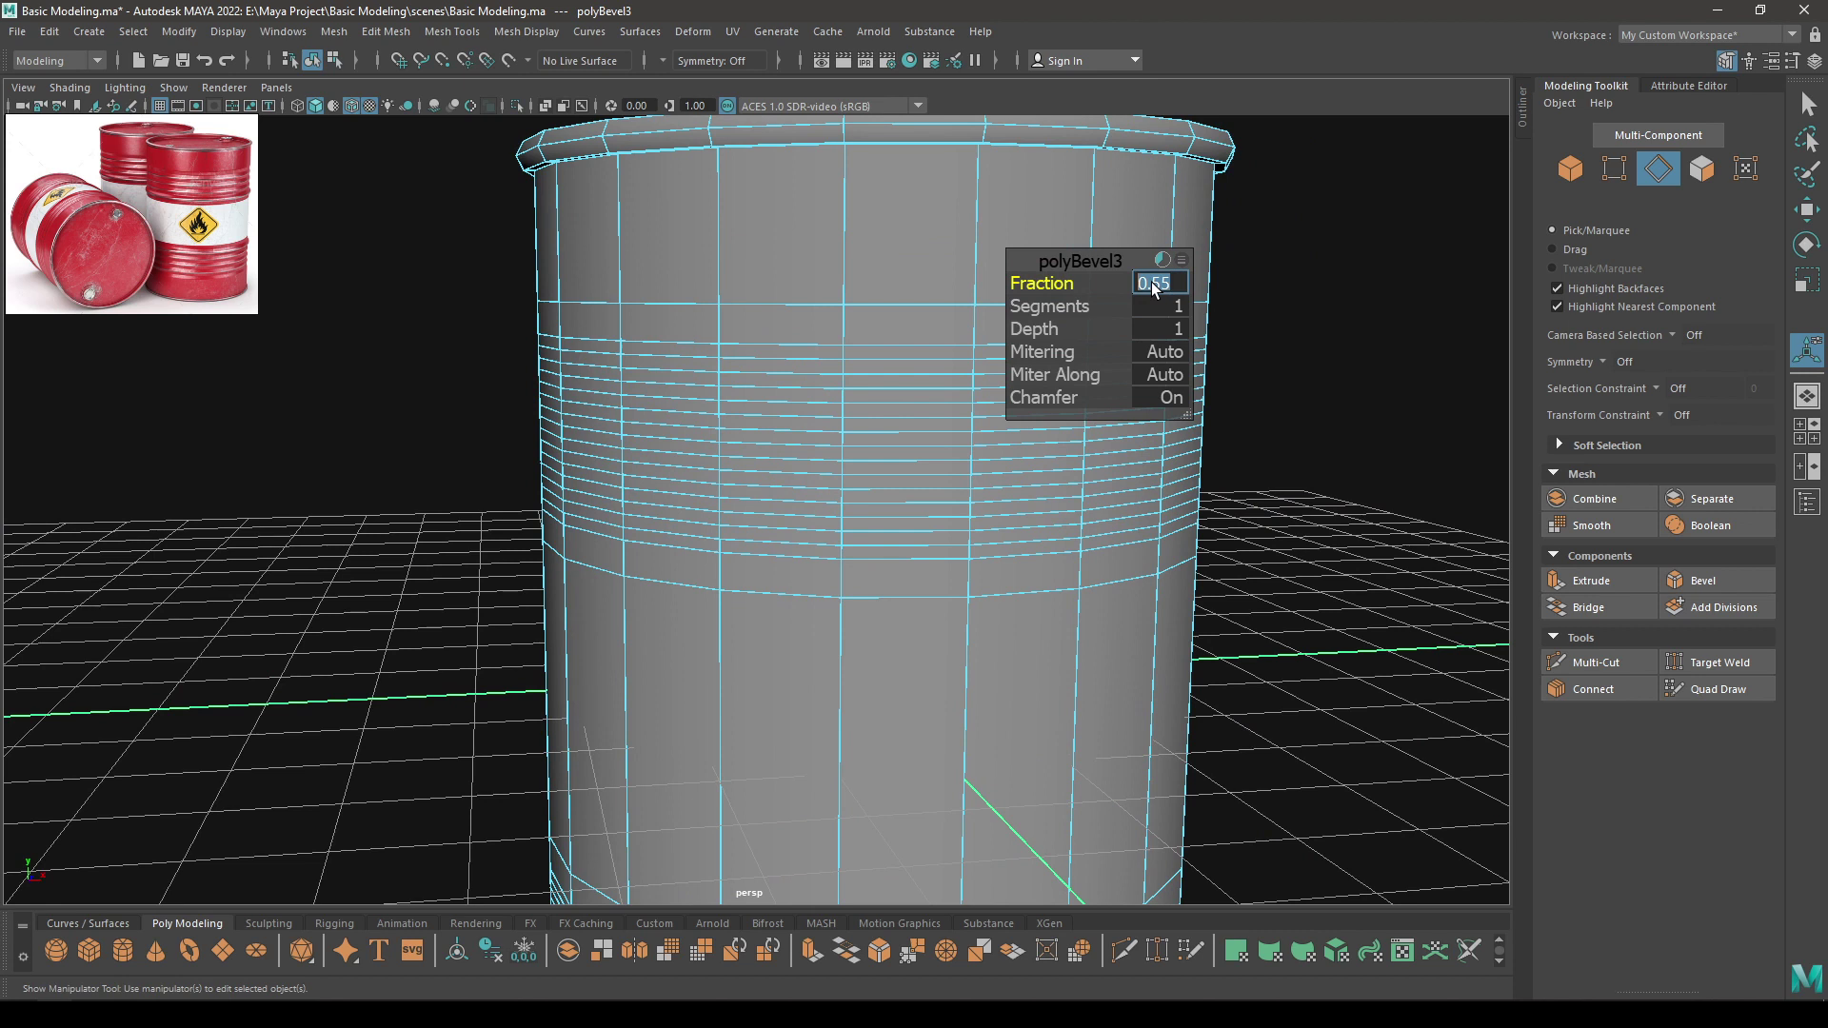
key(w)
Select every second edge loop in the upper beveled band
right_drag(932, 331, 910, 233)
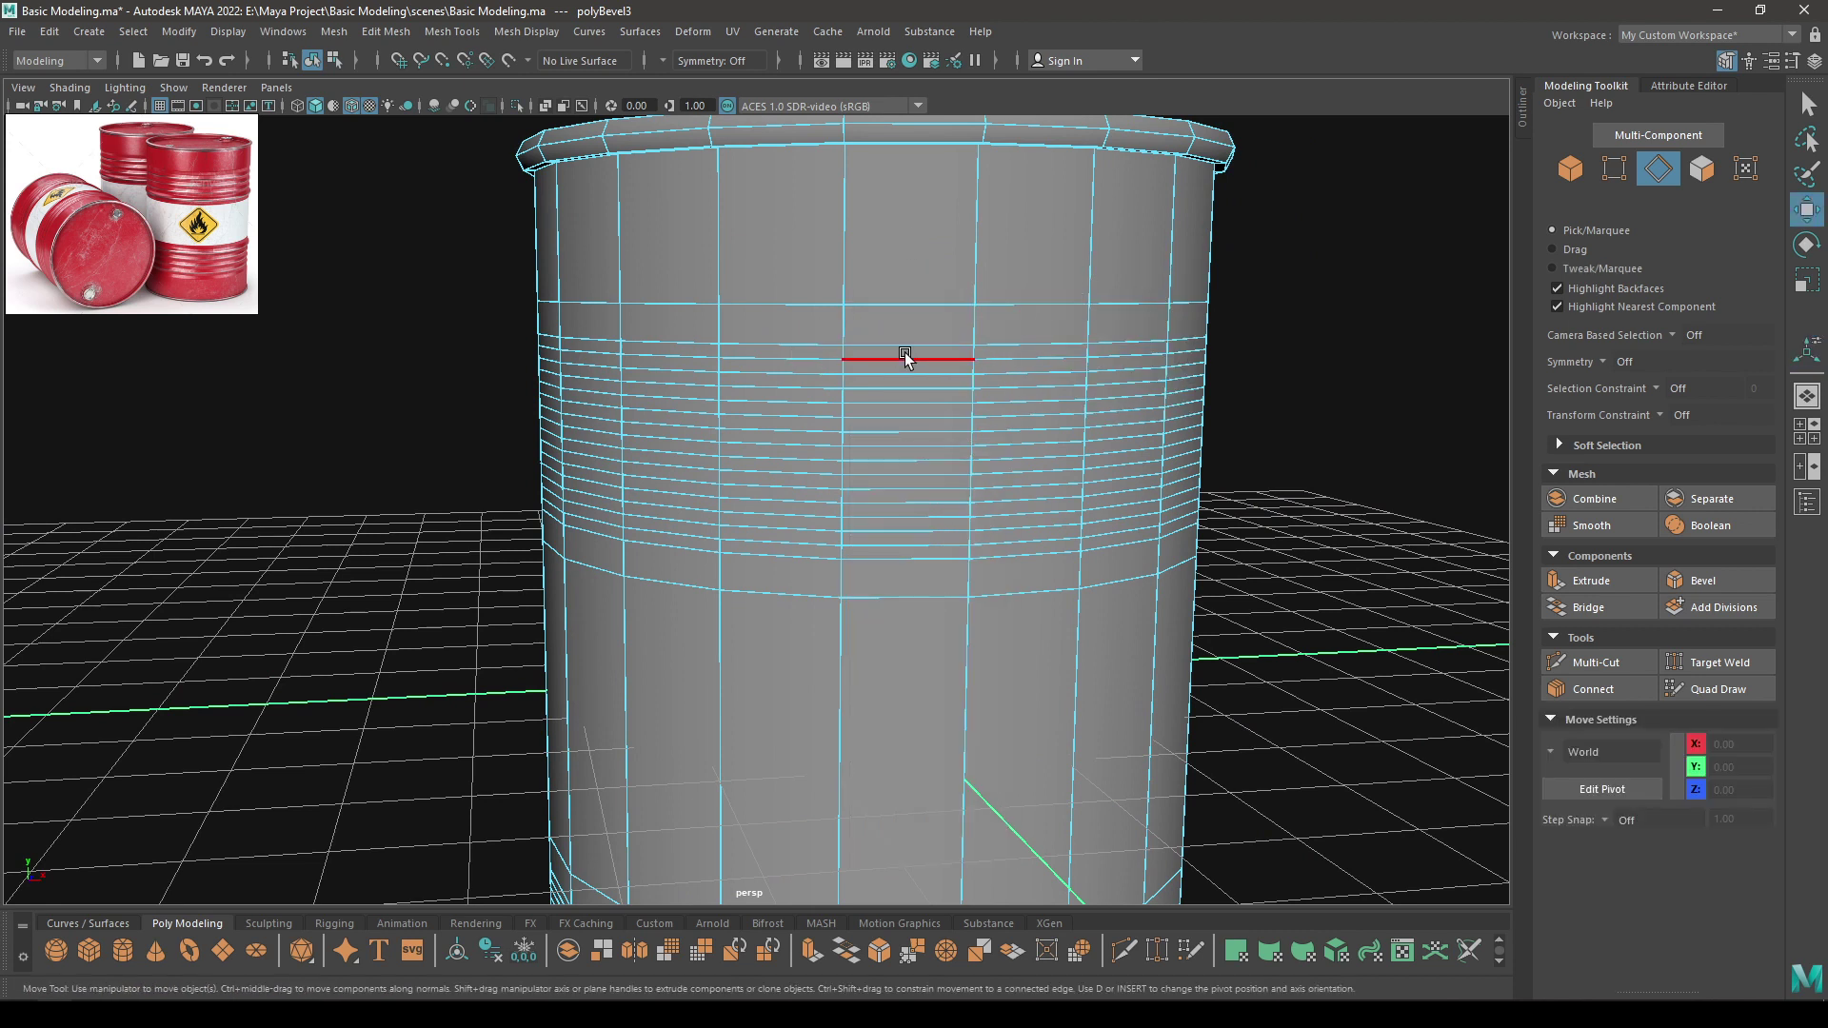
double_click(897, 360)
shift+double_click(897, 386)
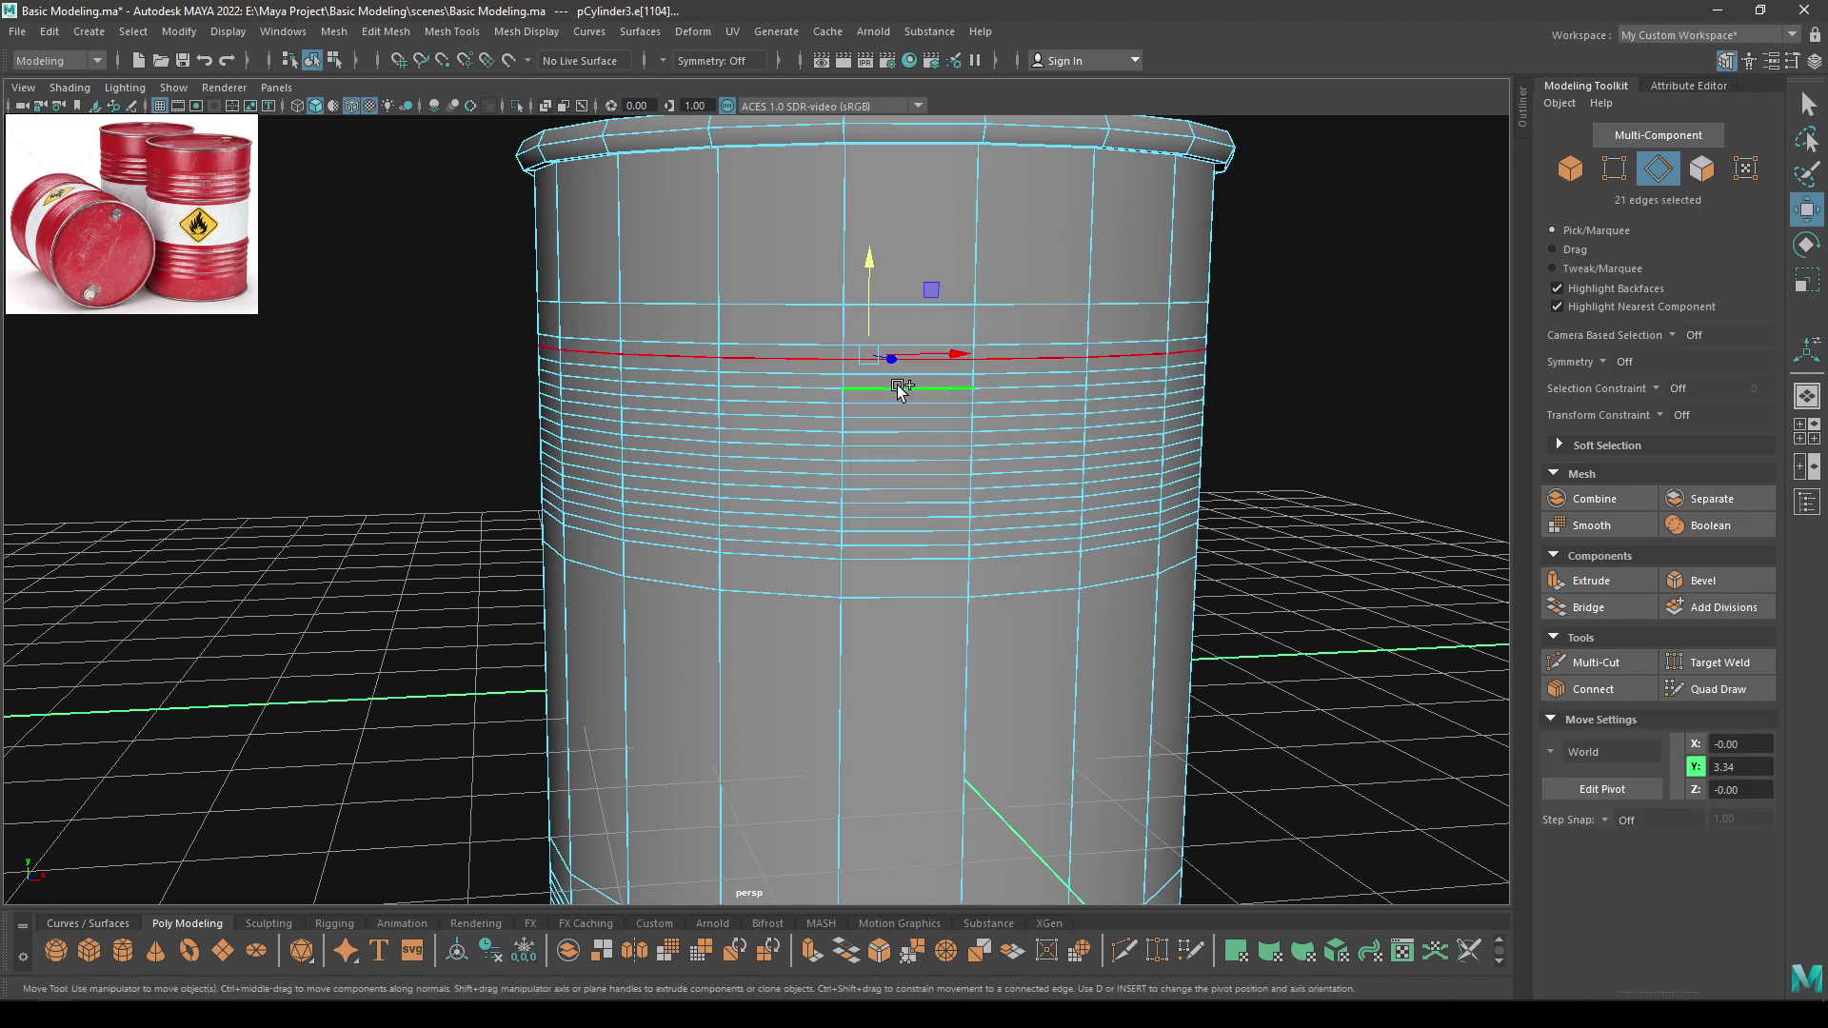
shift+double_click(891, 415)
shift+double_click(889, 445)
shift+double_click(890, 474)
shift+double_click(890, 502)
shift+double_click(888, 531)
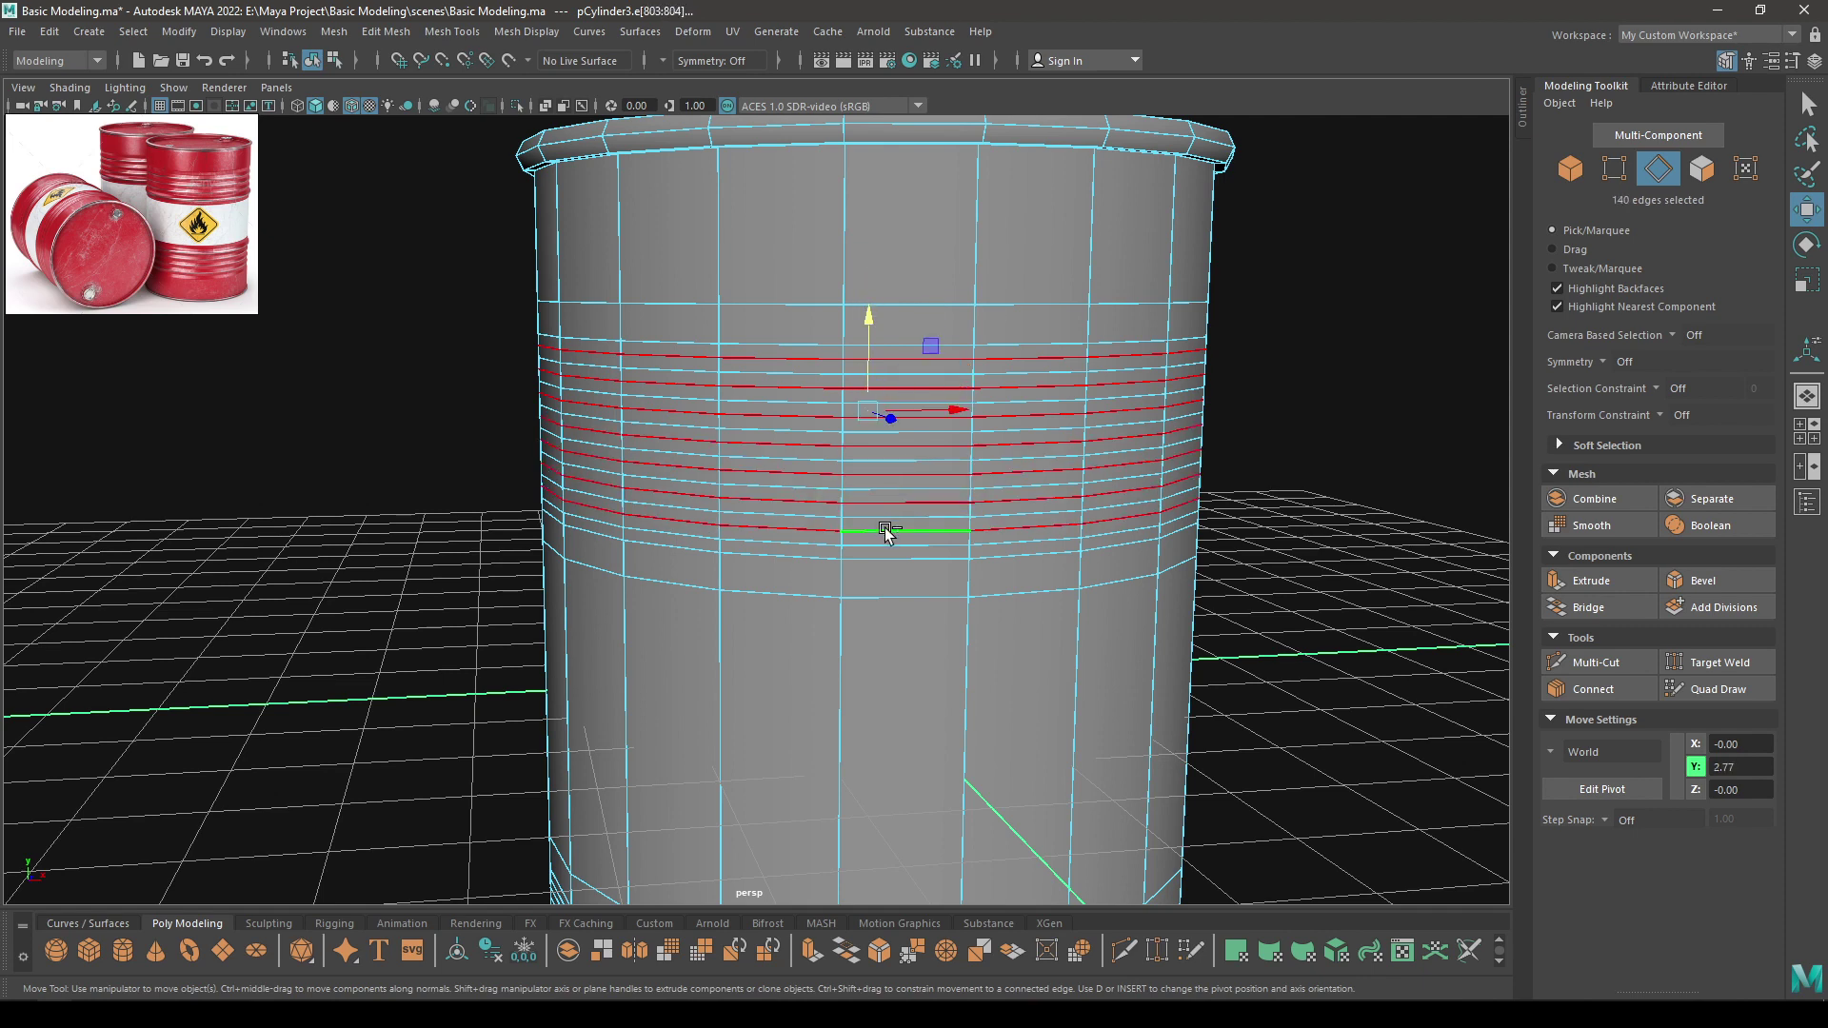
shift+double_click(882, 564)
Add every second edge loop in the lower beveled band to the selection
scroll(910, 658, down, 3)
alt+middle_drag(900, 857, 883, 568)
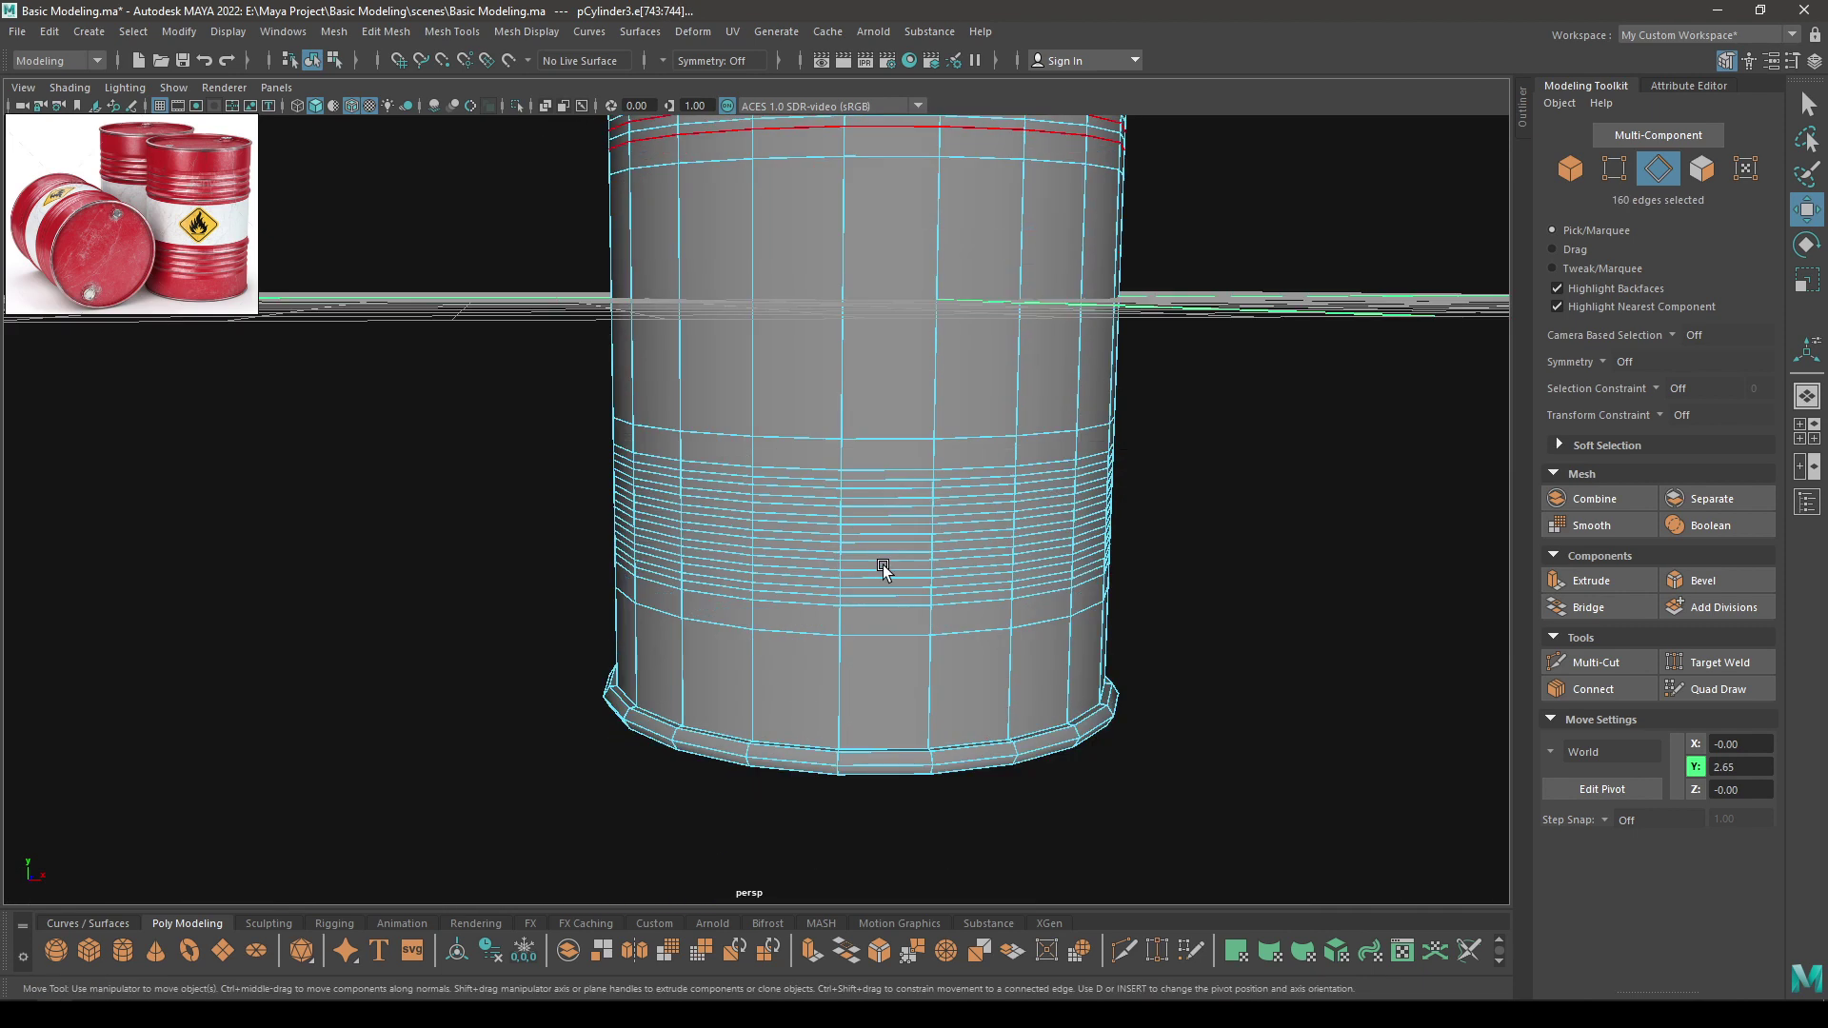
shift+double_click(872, 472)
shift+double_click(872, 489)
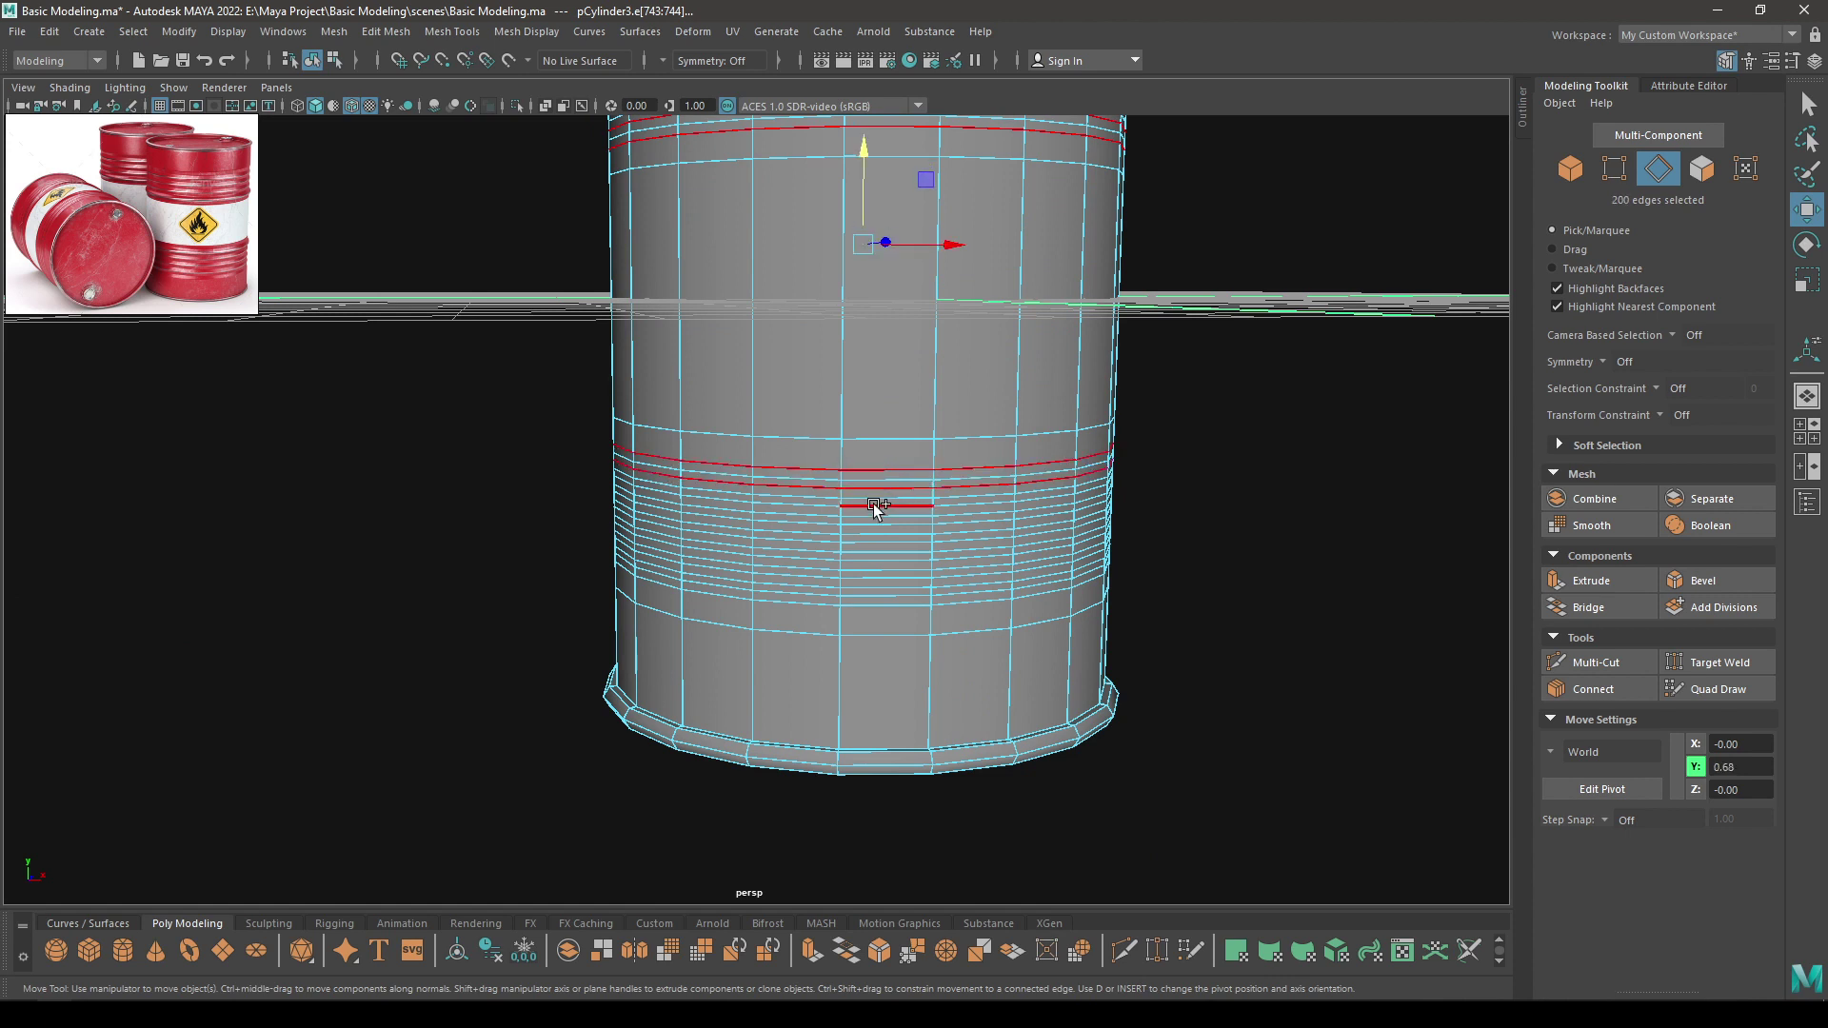
shift+double_click(872, 507)
shift+double_click(872, 523)
shift+double_click(882, 543)
shift+double_click(882, 562)
shift+double_click(882, 579)
shift+double_click(882, 597)
Return the drum to object mode, turn on smooth mesh preview and inspect the ridged bands
key(r)
alt+drag(877, 460, 857, 400)
right_drag(728, 356, 828, 327)
key(3)
click(1248, 510)
alt+drag(1204, 654, 1172, 476)
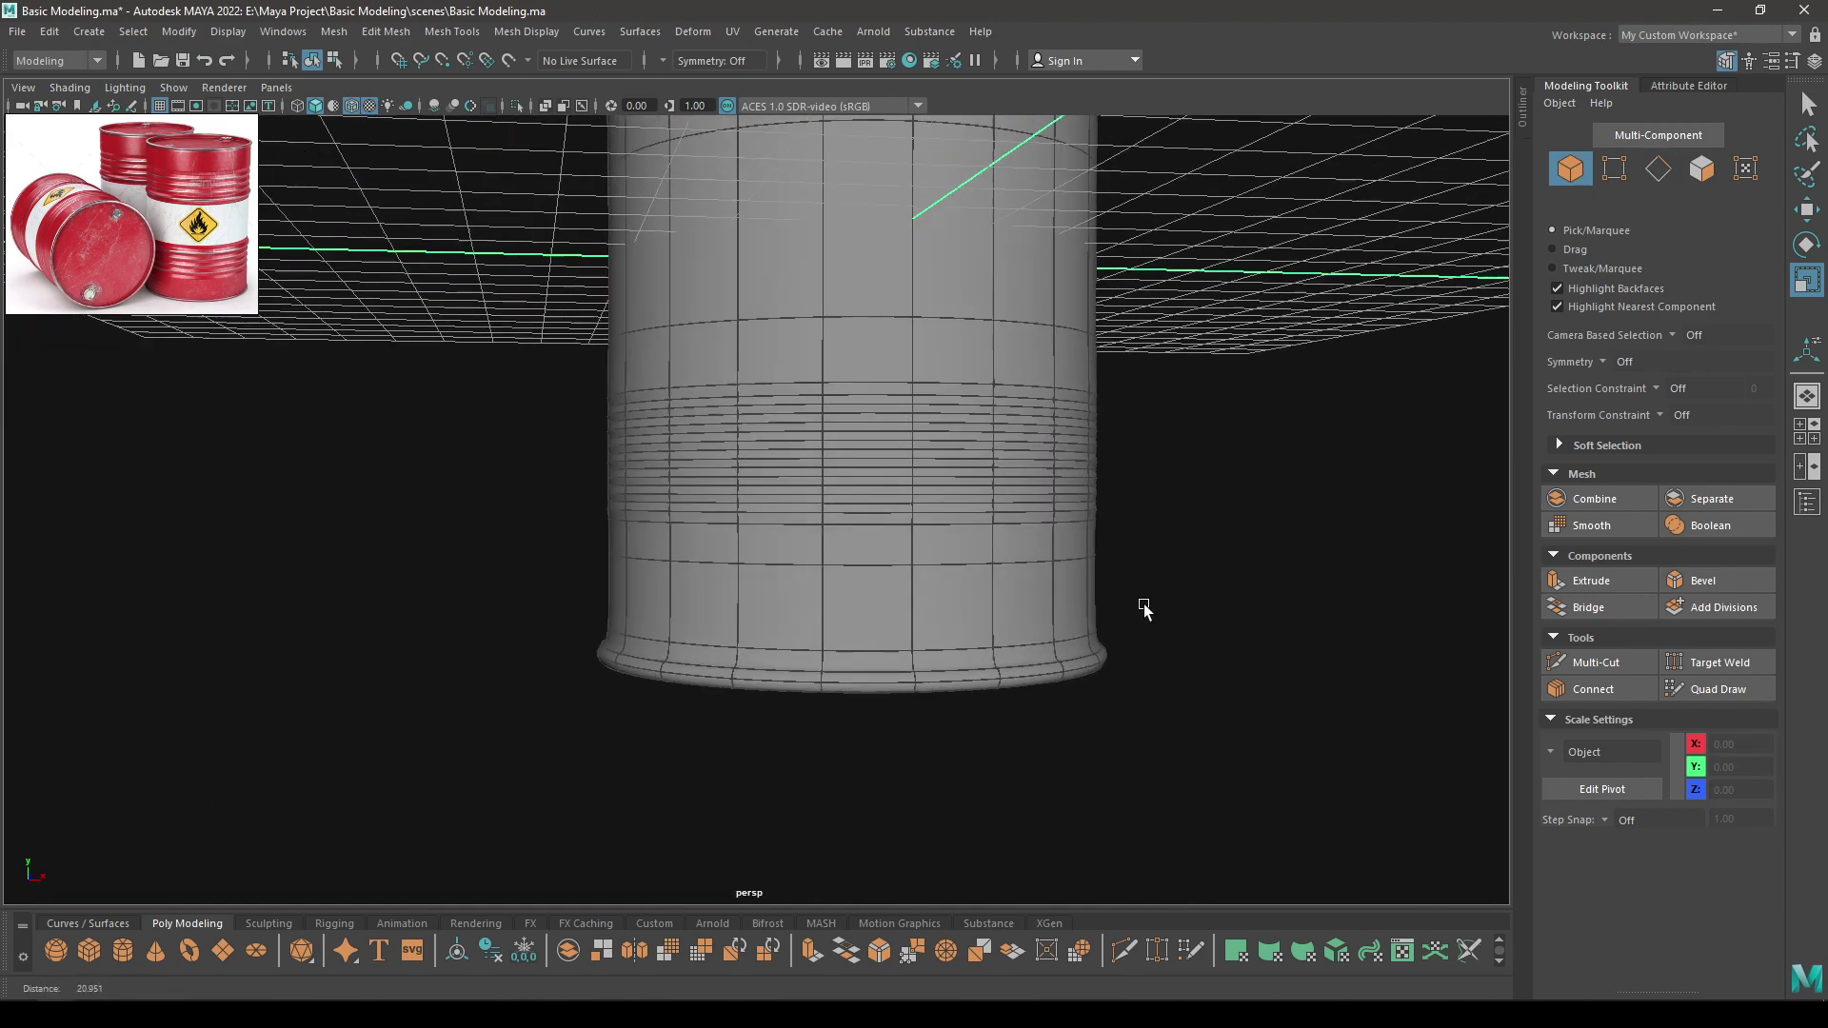
alt+right_drag(1167, 659, 1076, 421)
alt+middle_drag(1076, 421, 1075, 568)
alt+drag(1074, 568, 1040, 586)
alt+right_drag(1040, 587, 1101, 270)
Select the whole drum and move it up until its base rests on the grid
drag(1101, 270, 486, 800)
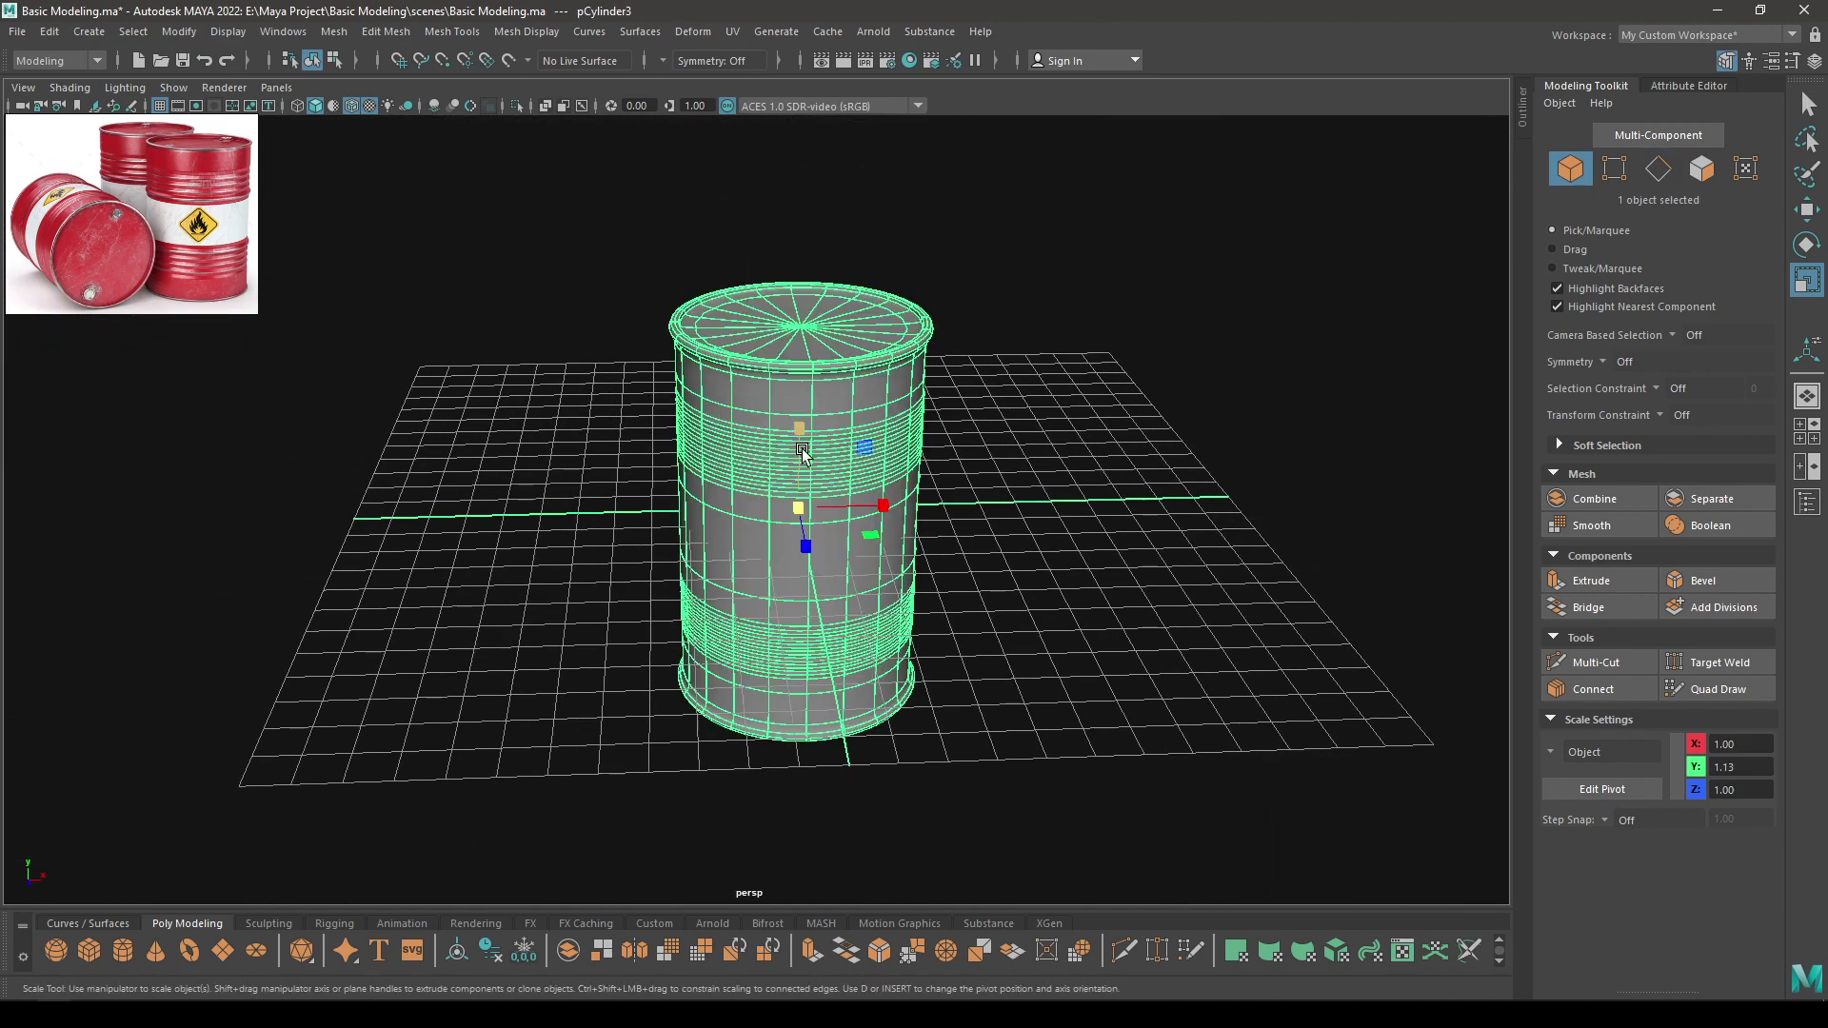
key(w)
mouse_move(802, 436)
mouse_down()
mouse_move(804, 237)
mouse_move(798, 399)
mouse_up()
key(space)
drag(798, 399, 795, 452)
click(797, 452)
drag(805, 250, 804, 268)
key(space)
drag(800, 387, 821, 326)
click(1092, 344)
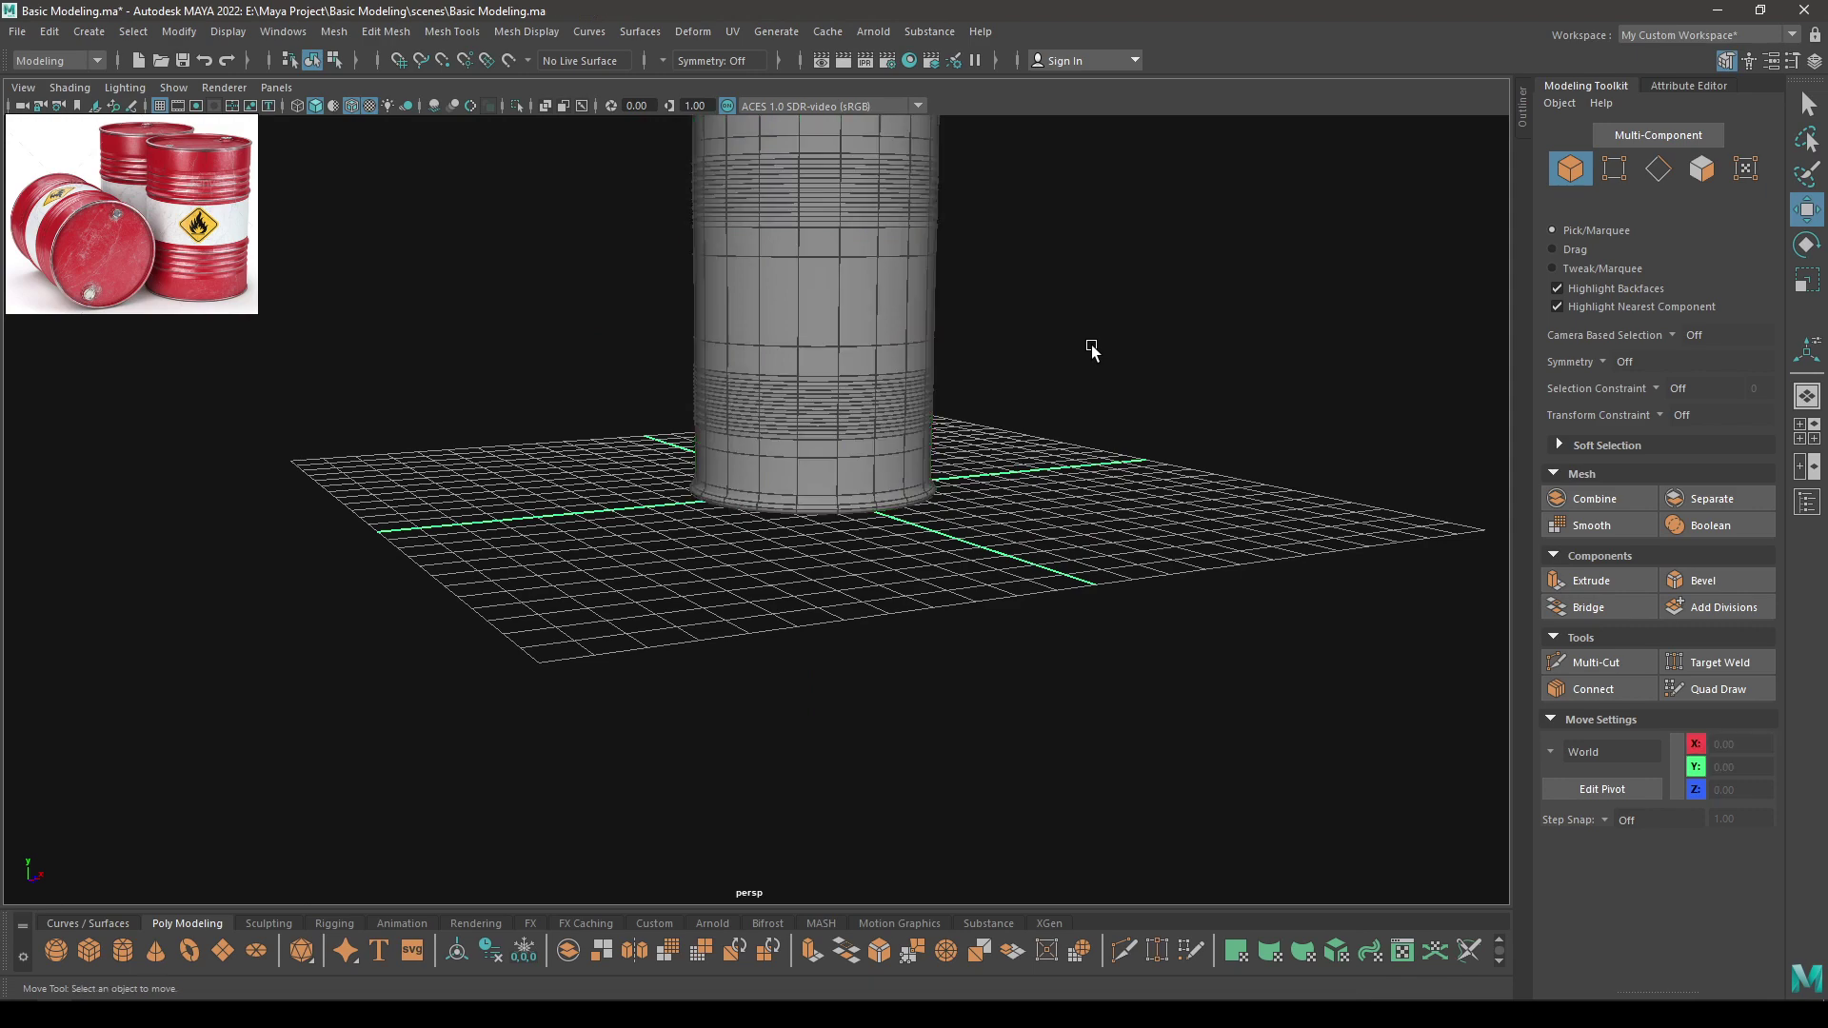
alt+middle_drag(1092, 345, 1035, 505)
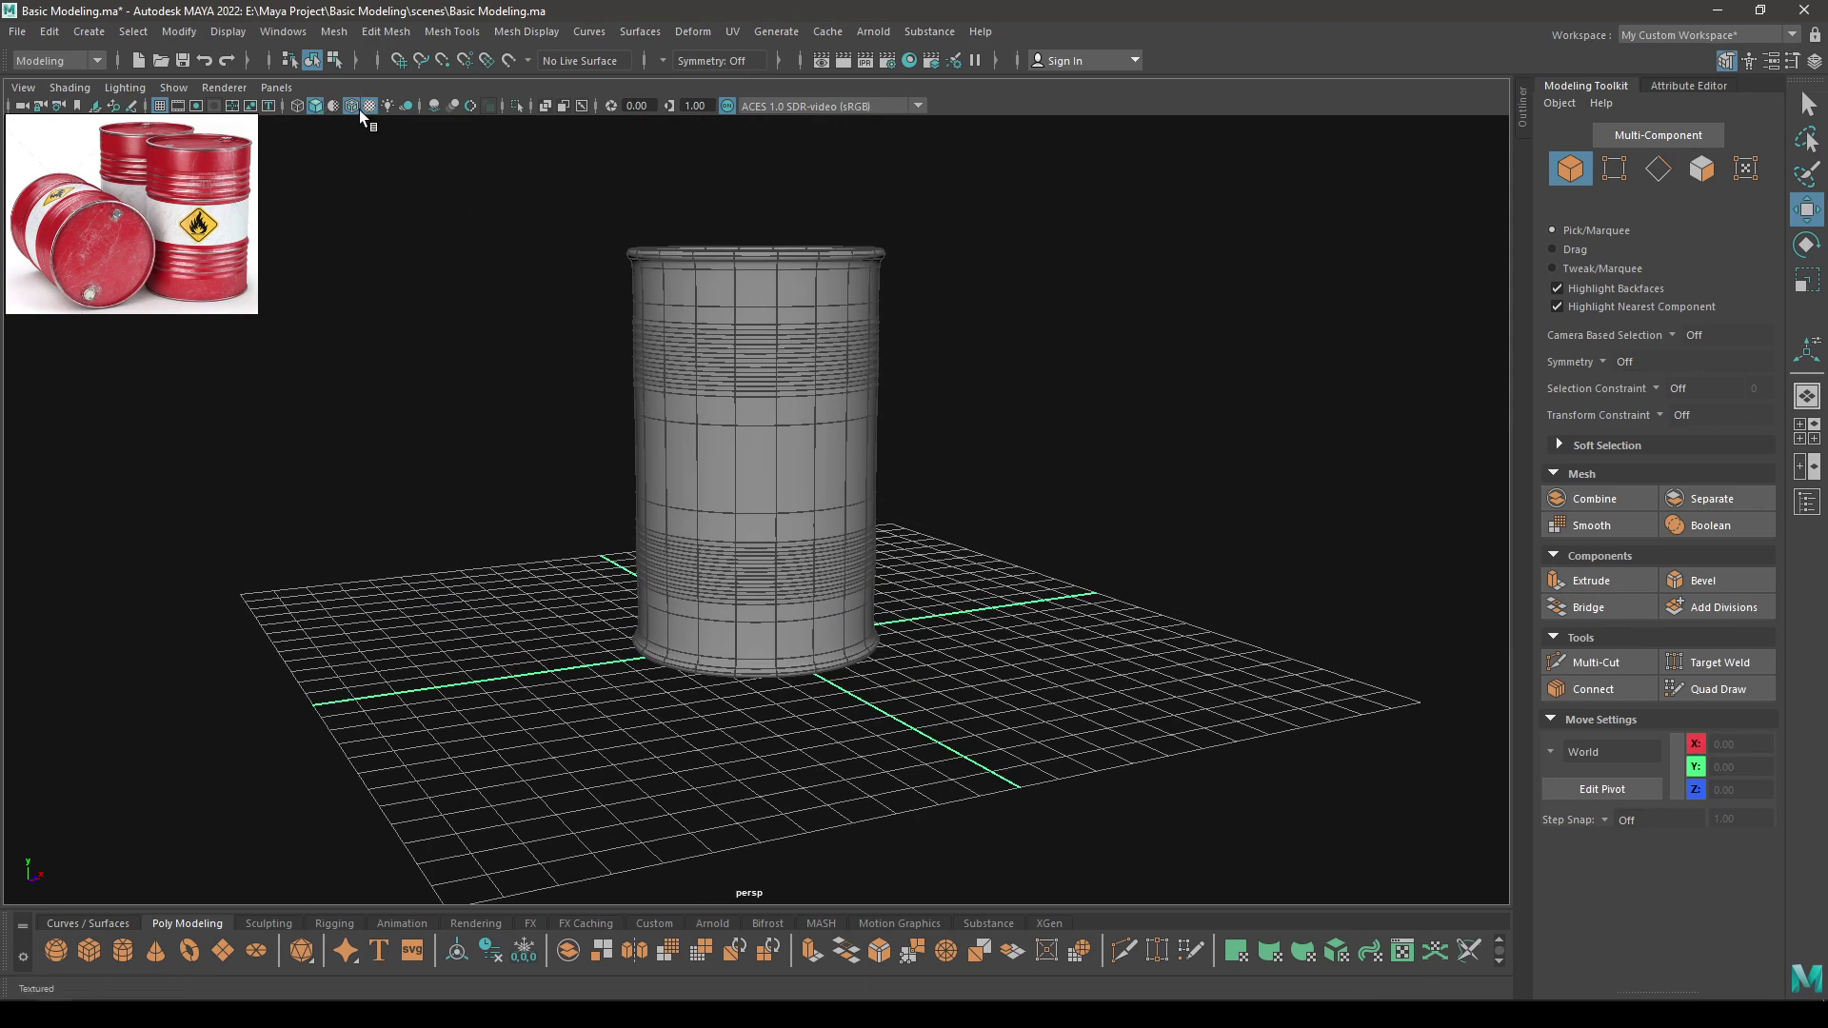
Turn off the wireframe overlay on shaded objects, inspect the smoothed drum and turn on textured display
click(352, 107)
alt+drag(710, 330, 657, 314)
alt+right_drag(658, 314, 718, 598)
scroll(719, 603, down, 5)
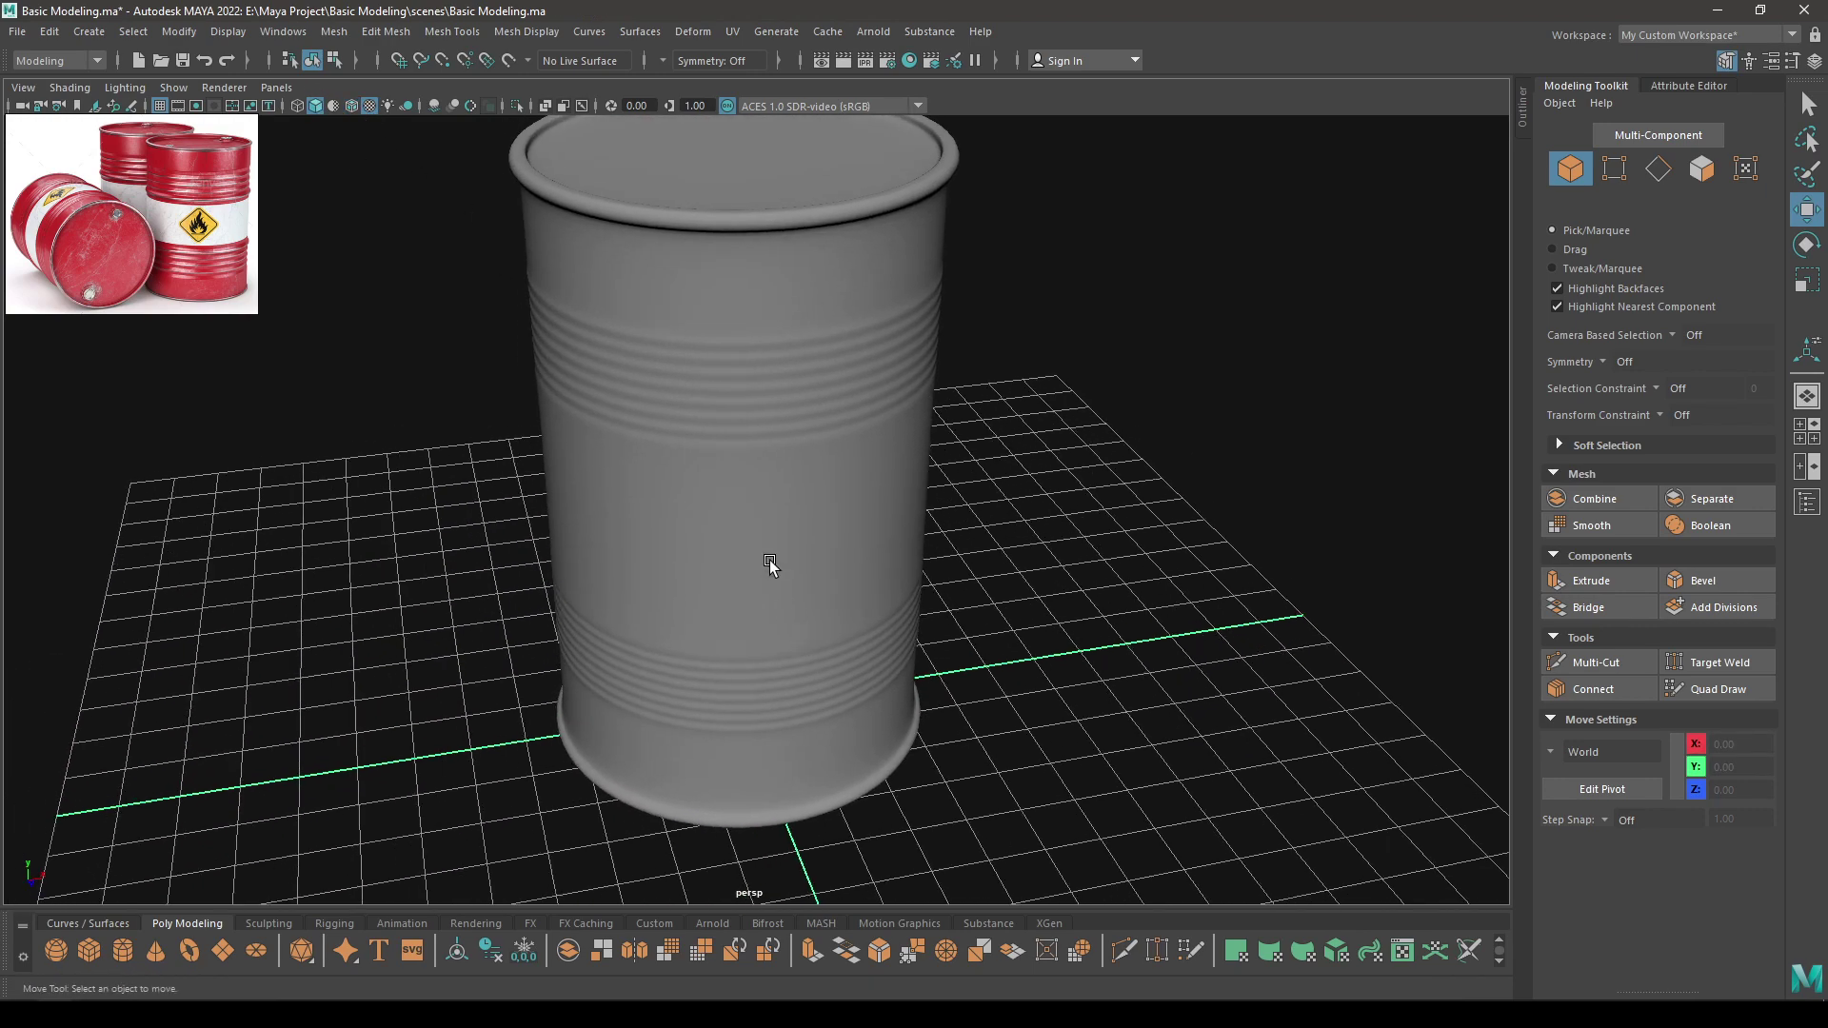
click(769, 560)
alt+drag(858, 499, 804, 473)
alt+middle_drag(803, 473, 856, 550)
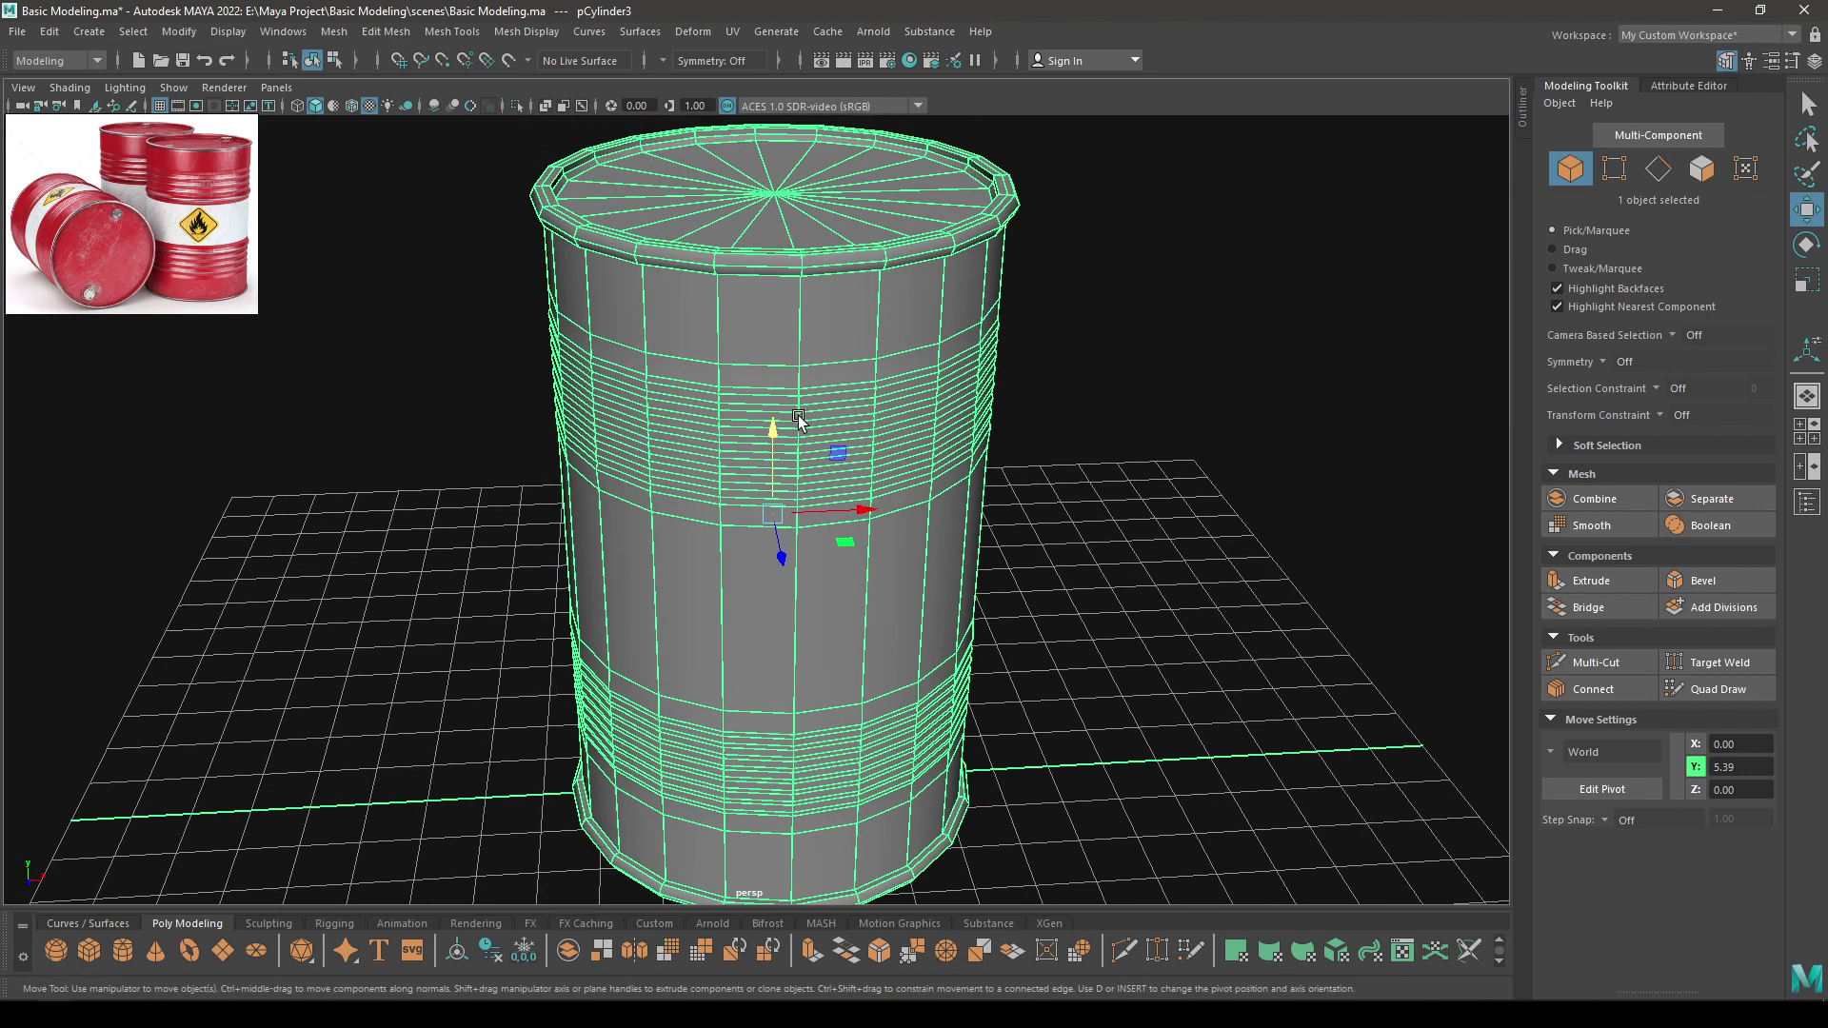
scroll(775, 385, up, 3)
key(6)
click(1229, 389)
Select the drum, switch to edge selection and select every second edge loop in the upper ridged band
mouse_move(948, 437)
alt+mouse_down()
mouse_move(941, 516)
mouse_move(893, 449)
alt+mouse_up()
click(894, 449)
scroll(893, 448, up, 3)
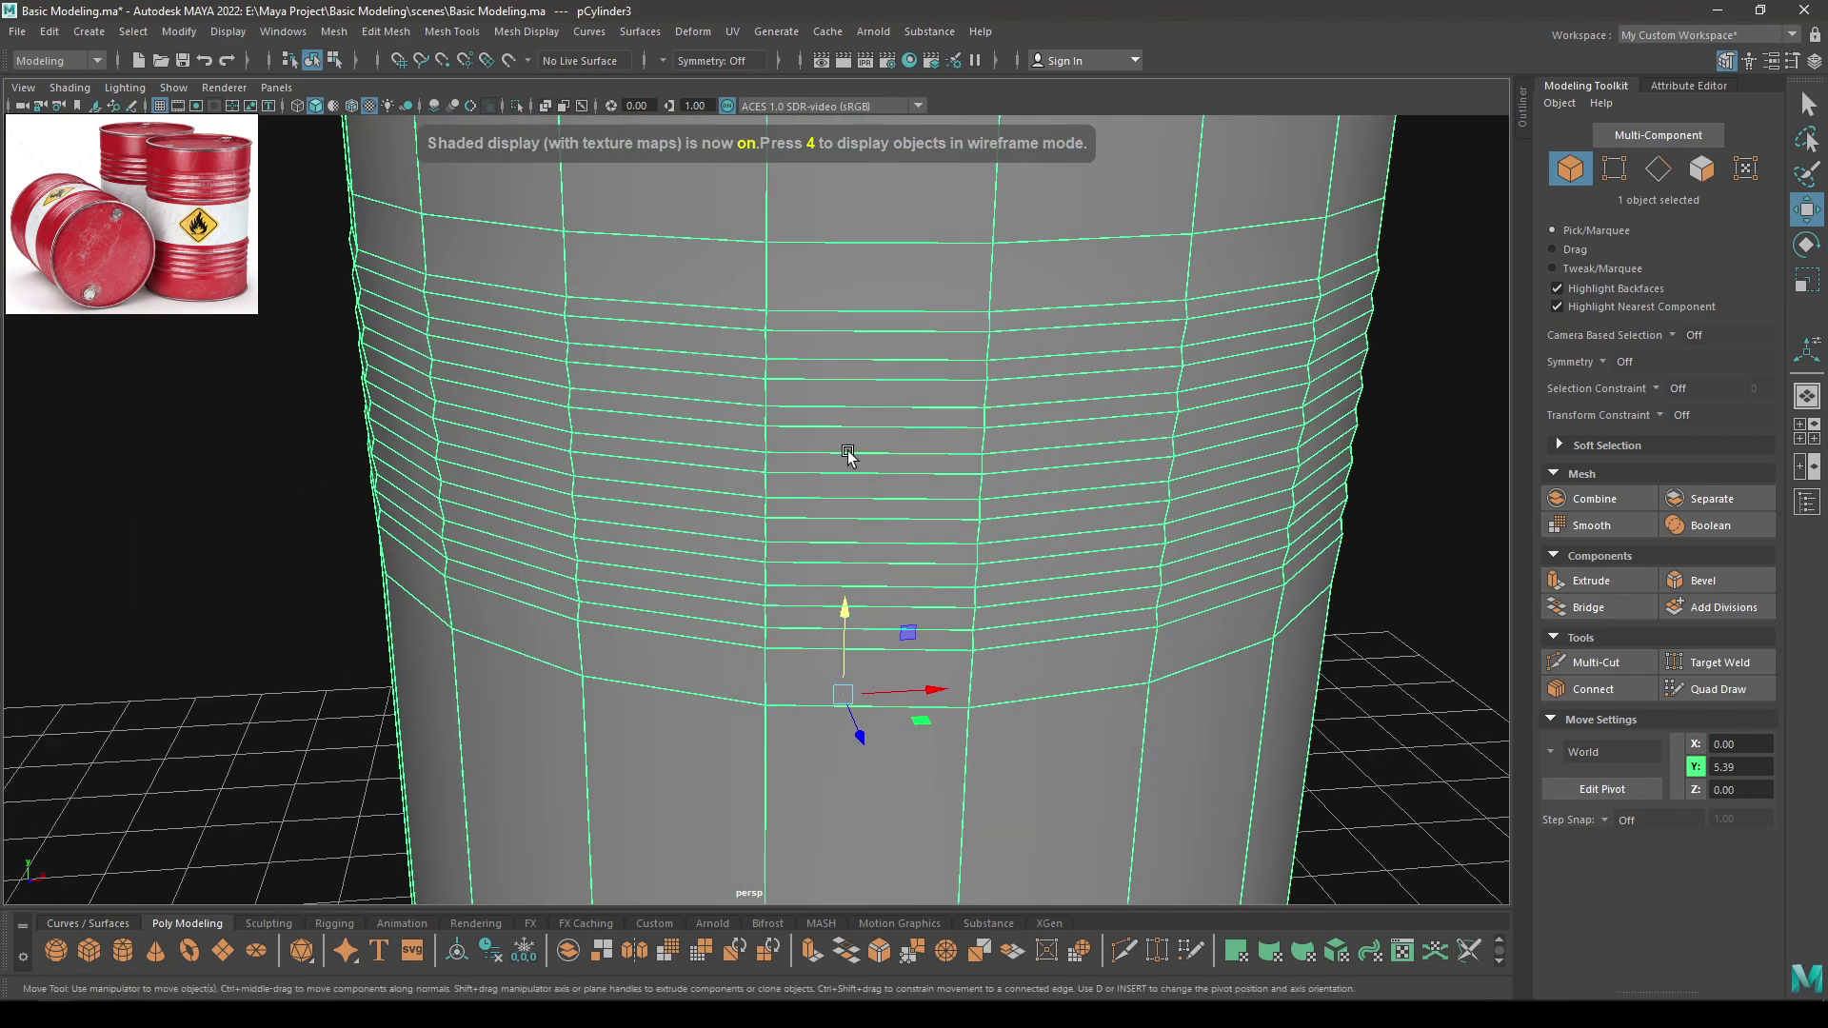
right_drag(841, 406, 823, 317)
scroll(848, 343, down, 3)
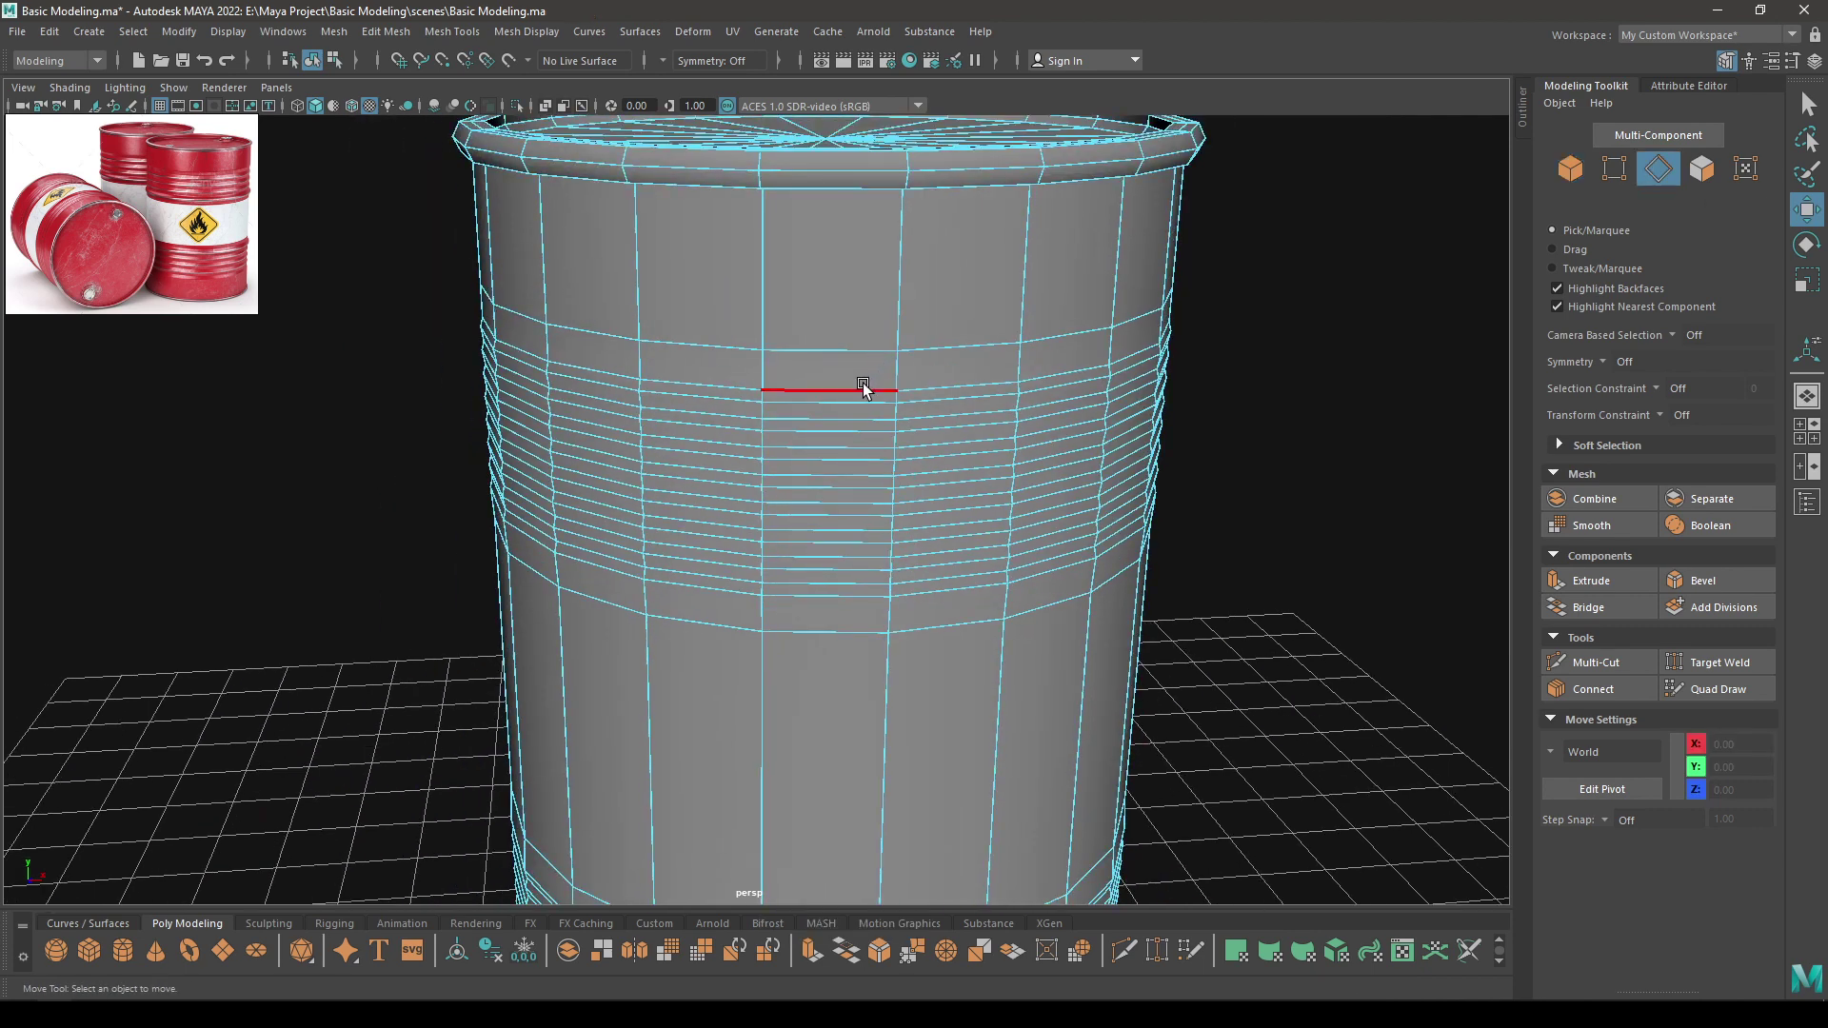
double_click(863, 385)
shift+double_click(859, 403)
right_drag(859, 406, 837, 606)
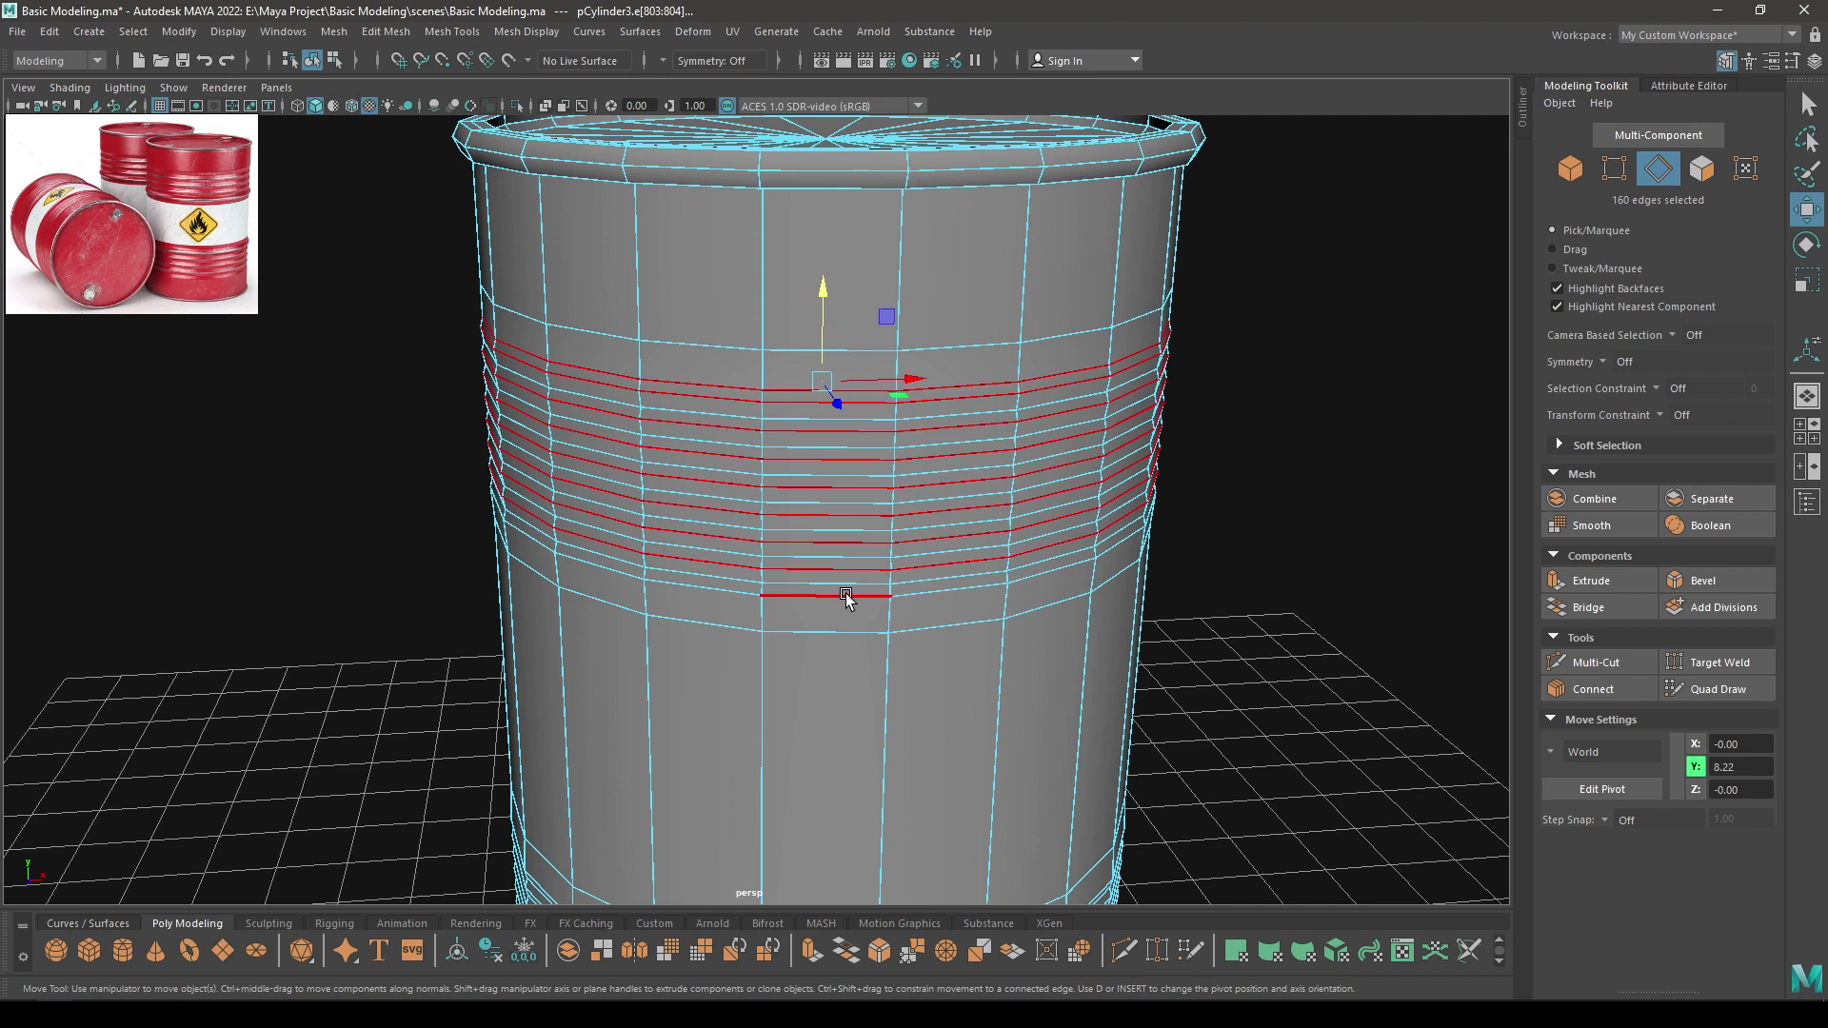
right_drag(859, 485, 859, 536)
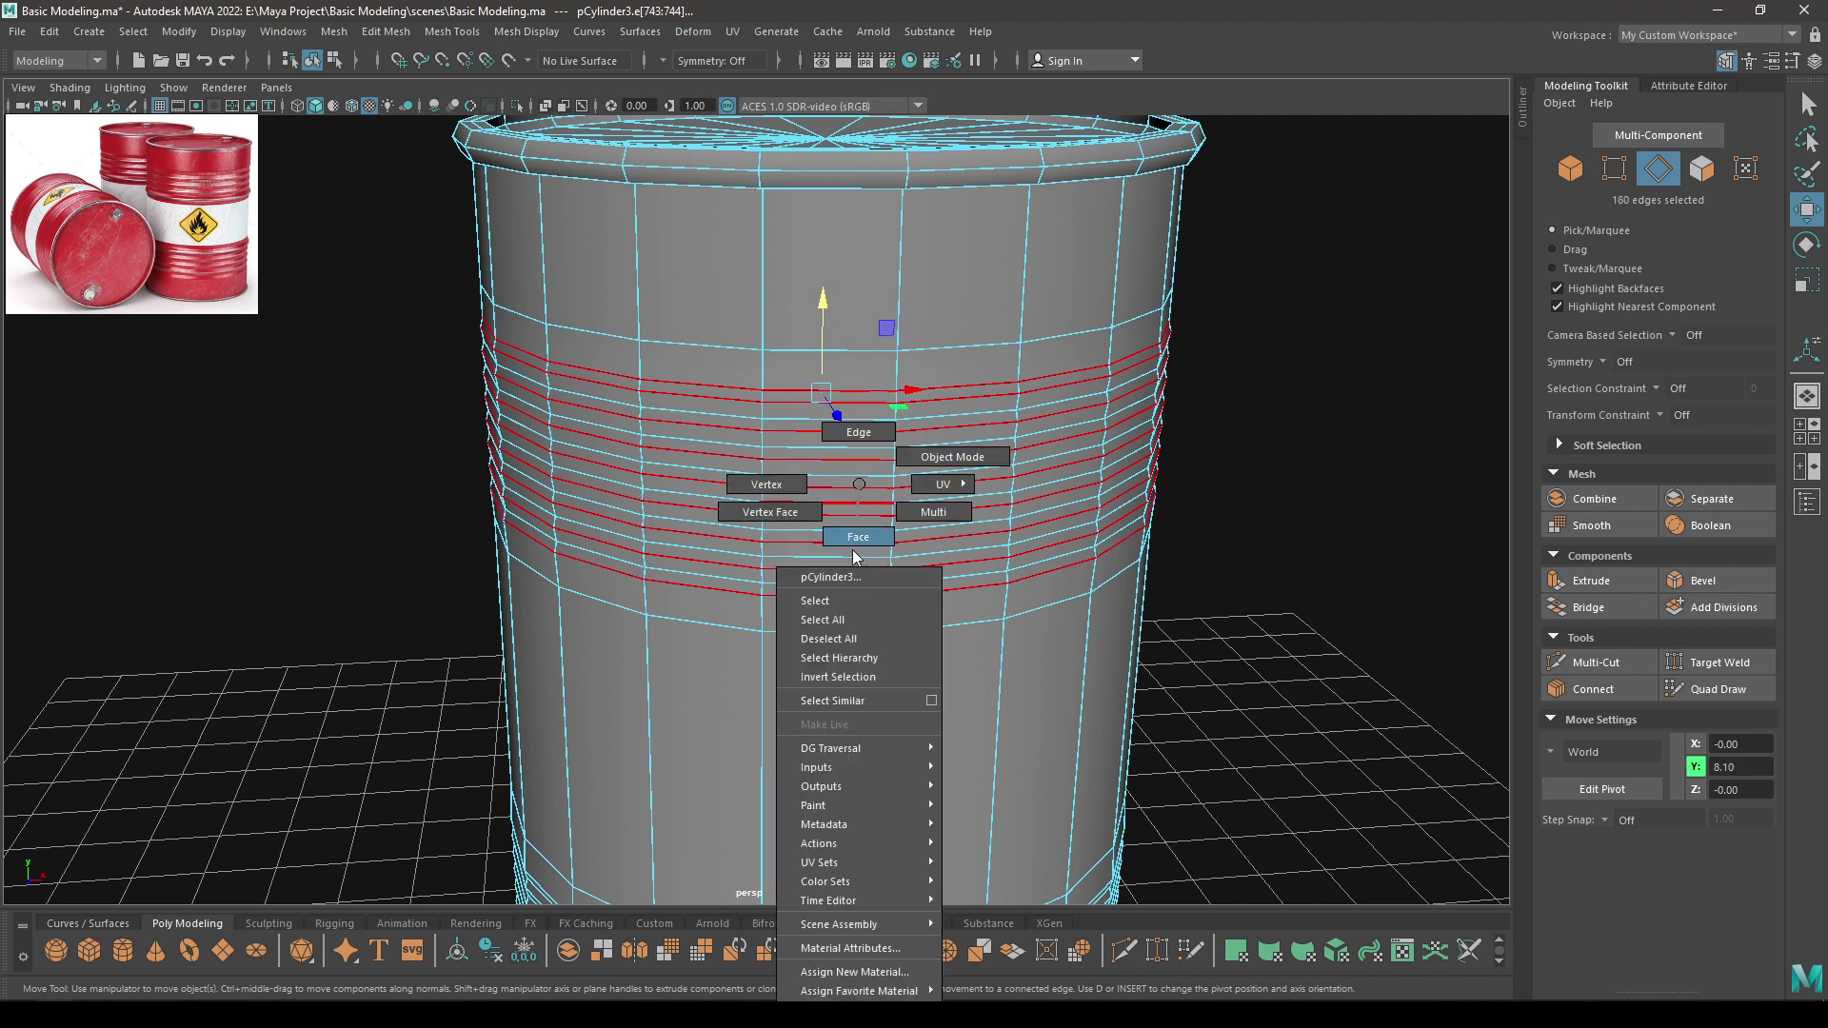
right_drag(842, 710, 842, 709)
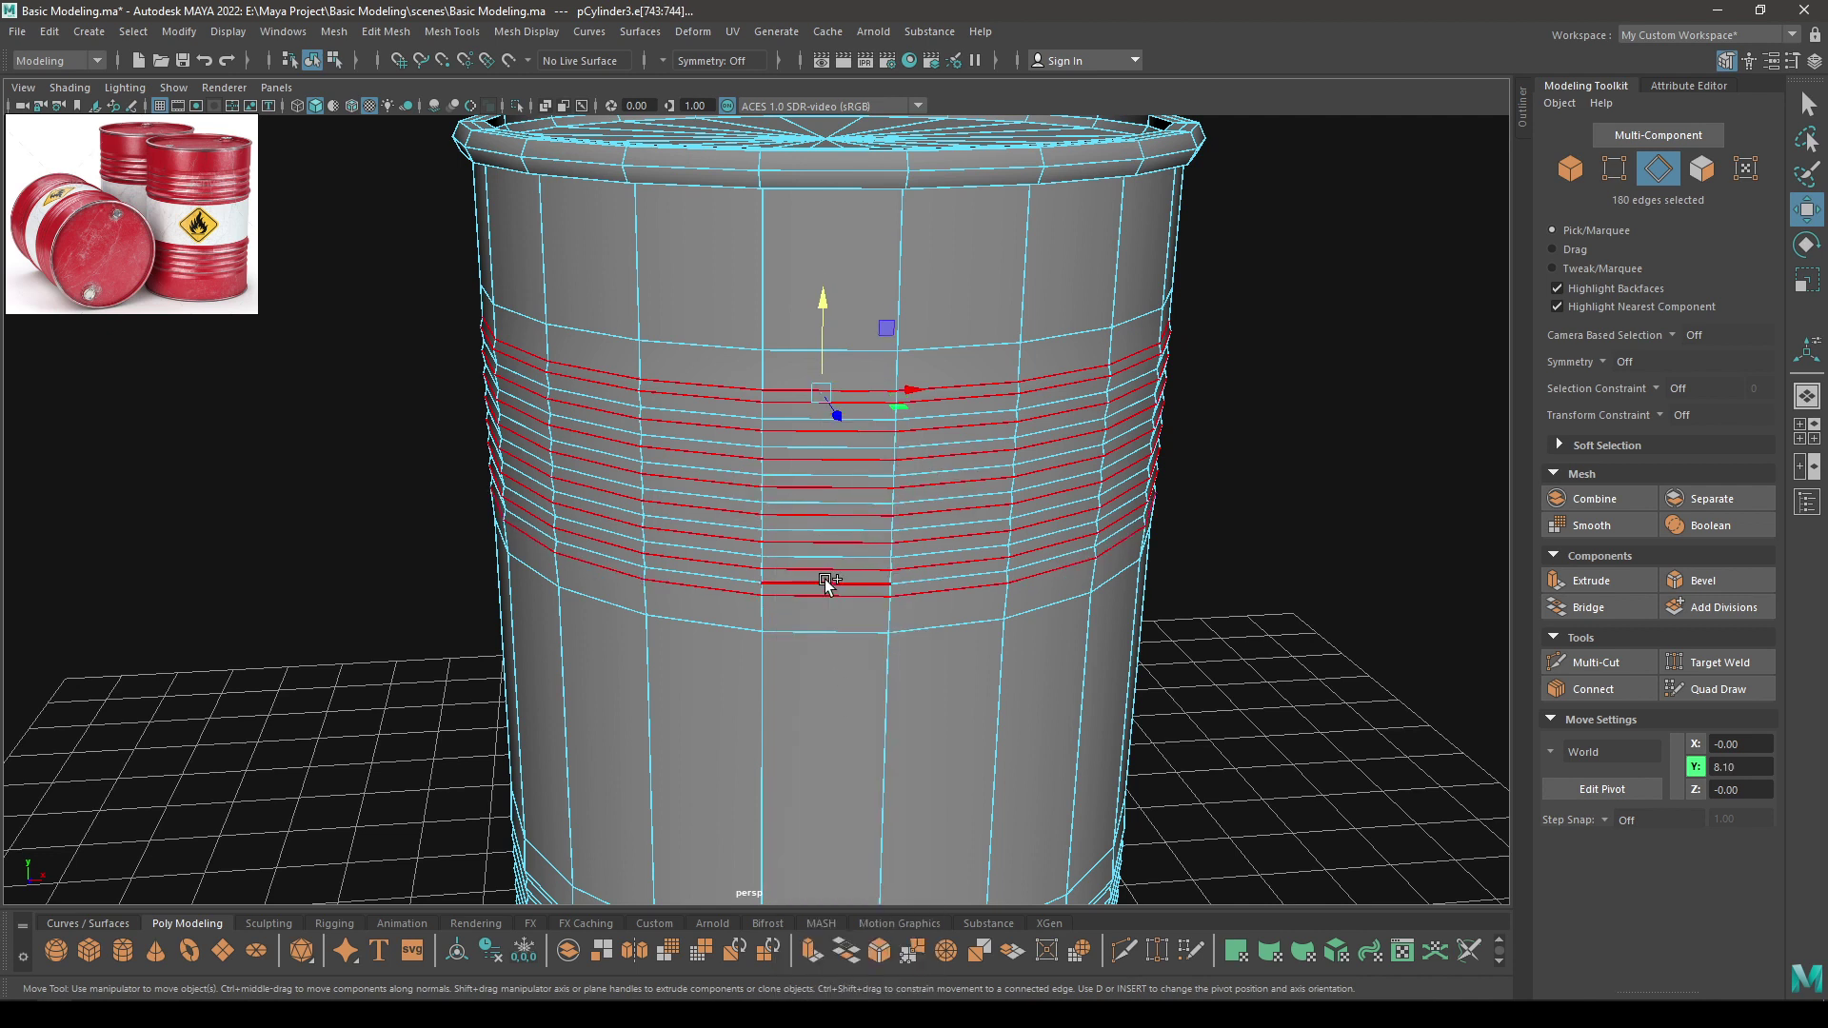
Add the remaining in-between edge loops of the upper ridged band to the selection
shift+double_click(834, 580)
shift+double_click(832, 557)
shift+double_click(827, 528)
shift+double_click(827, 500)
shift+double_click(825, 486)
shift+double_click(825, 449)
shift+double_click(810, 417)
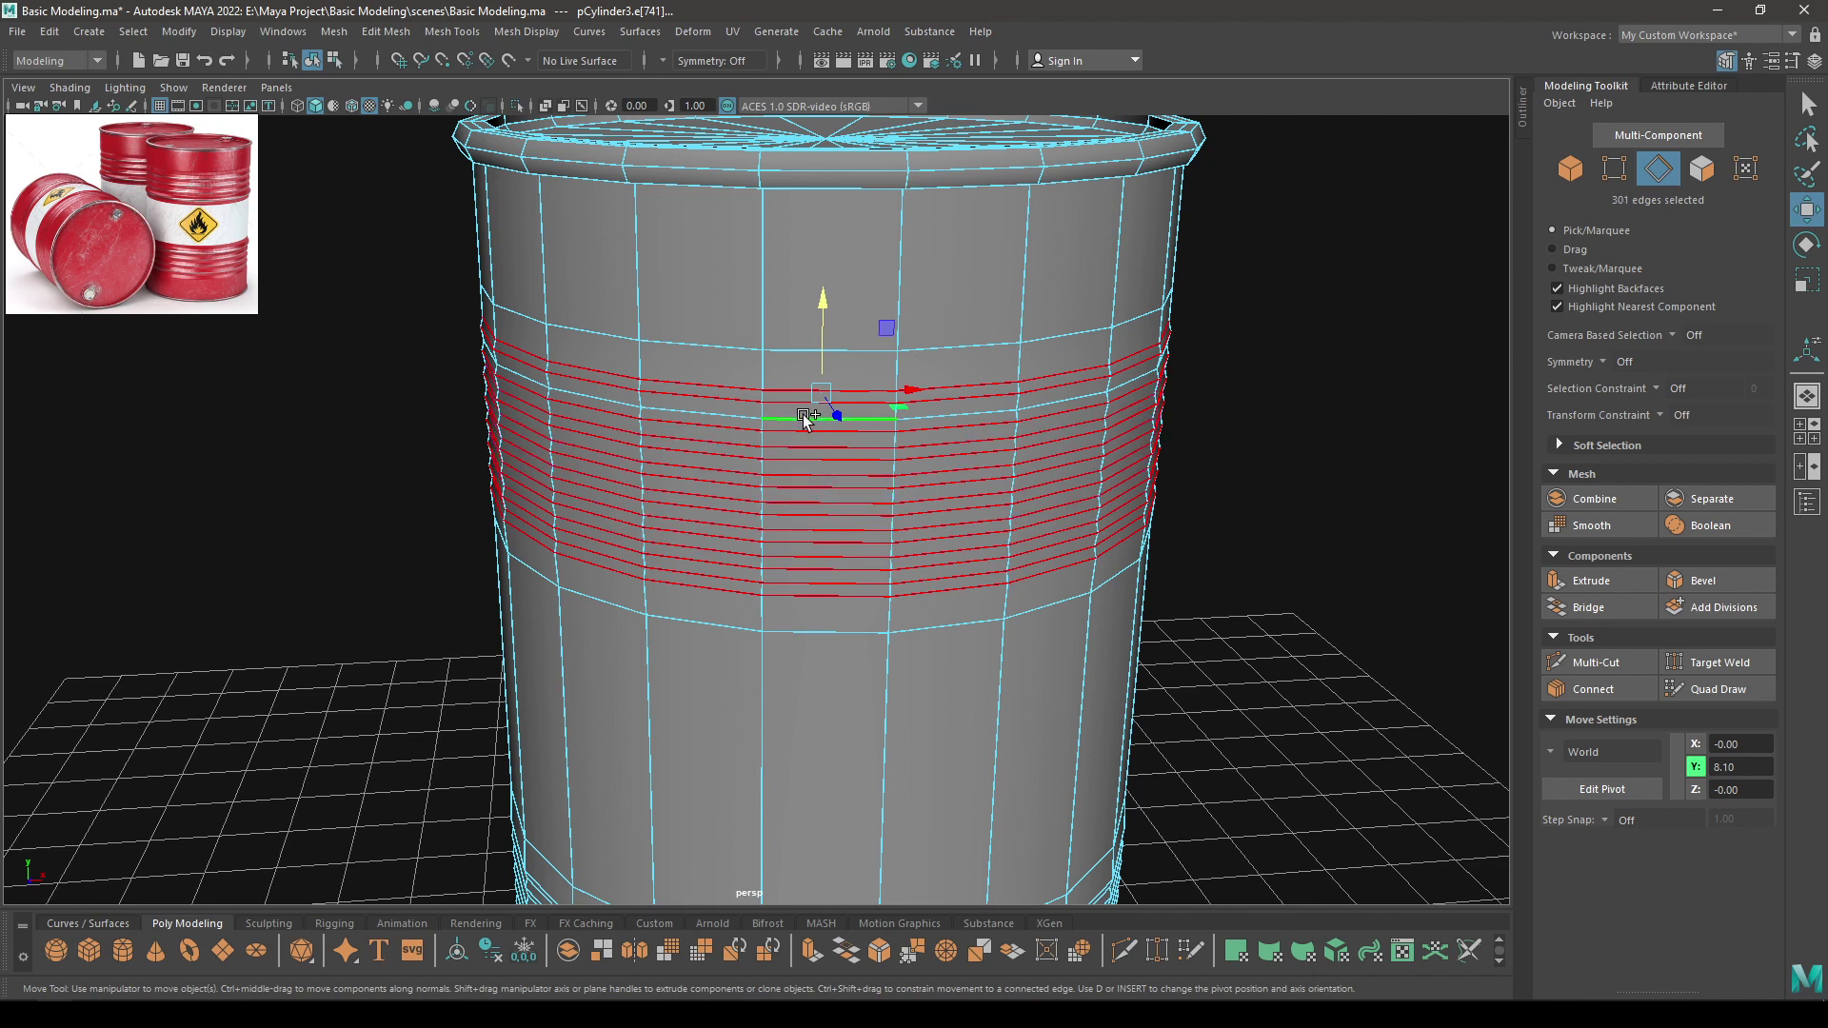
scroll(919, 508, down, 3)
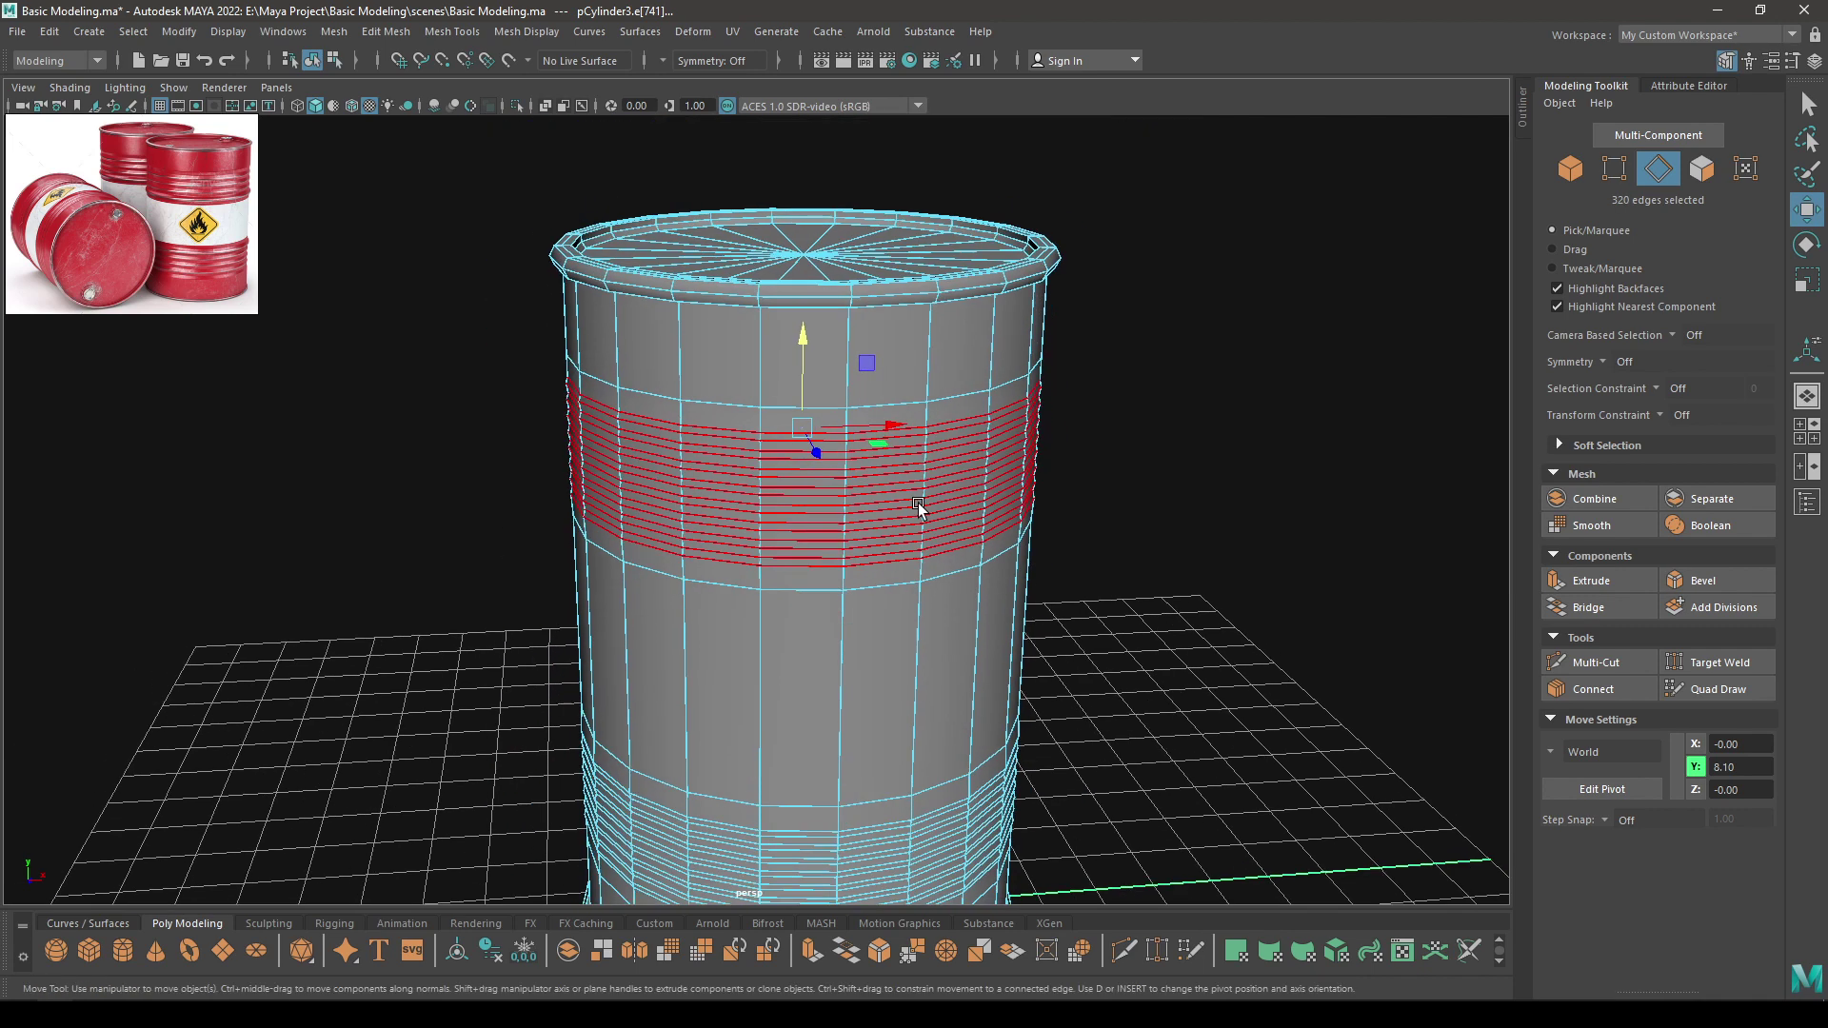
Add all the edge loops of the lower ridged band to the selection
alt+middle_drag(919, 508, 930, 461)
scroll(890, 706, up, 3)
shift+double_click(802, 606)
shift+double_click(804, 617)
shift+double_click(805, 629)
shift+double_click(805, 642)
shift+double_click(808, 655)
shift+double_click(808, 656)
shift+double_click(809, 680)
shift+double_click(808, 695)
shift+double_click(808, 709)
shift+double_click(805, 724)
shift+double_click(807, 734)
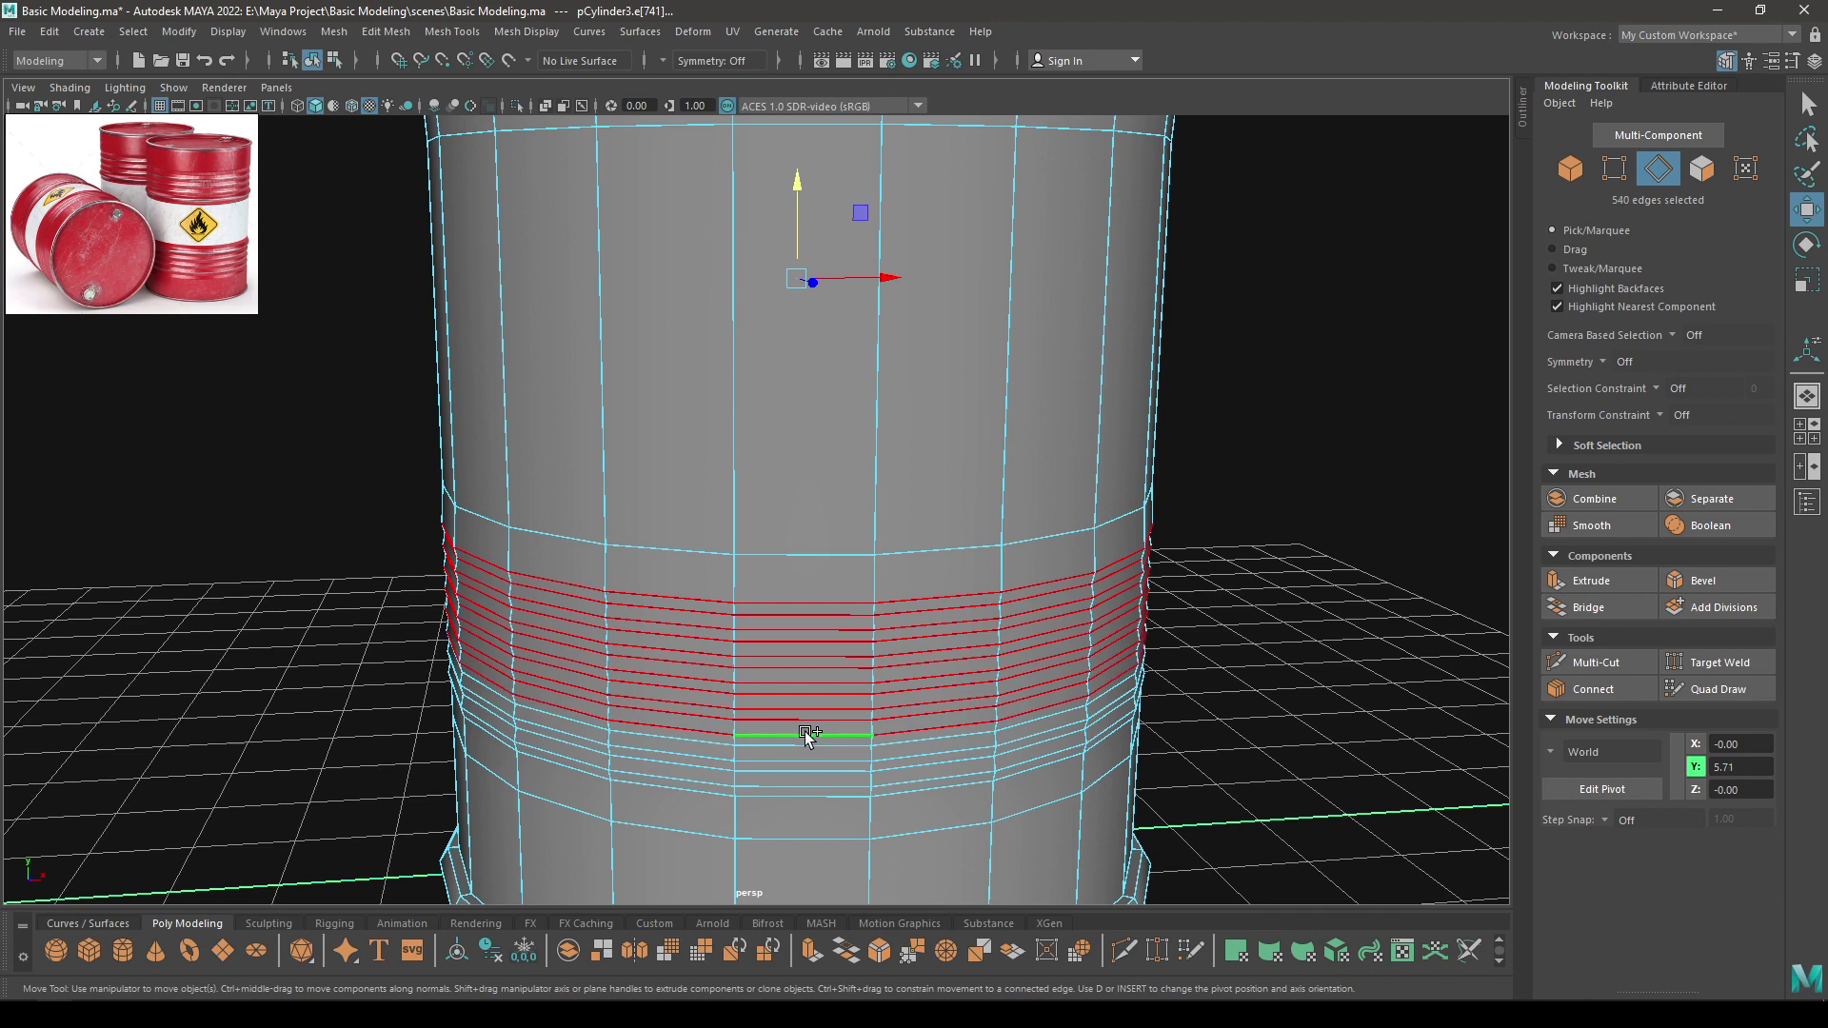
shift+double_click(805, 747)
shift+double_click(804, 759)
shift+double_click(805, 771)
shift+double_click(807, 784)
Bevel the selected edge loops with fraction 0.5, one segment and Chamfer off, and return the drum to object mode
shift+right_drag(774, 671, 858, 657)
alt+drag(860, 719, 1003, 482)
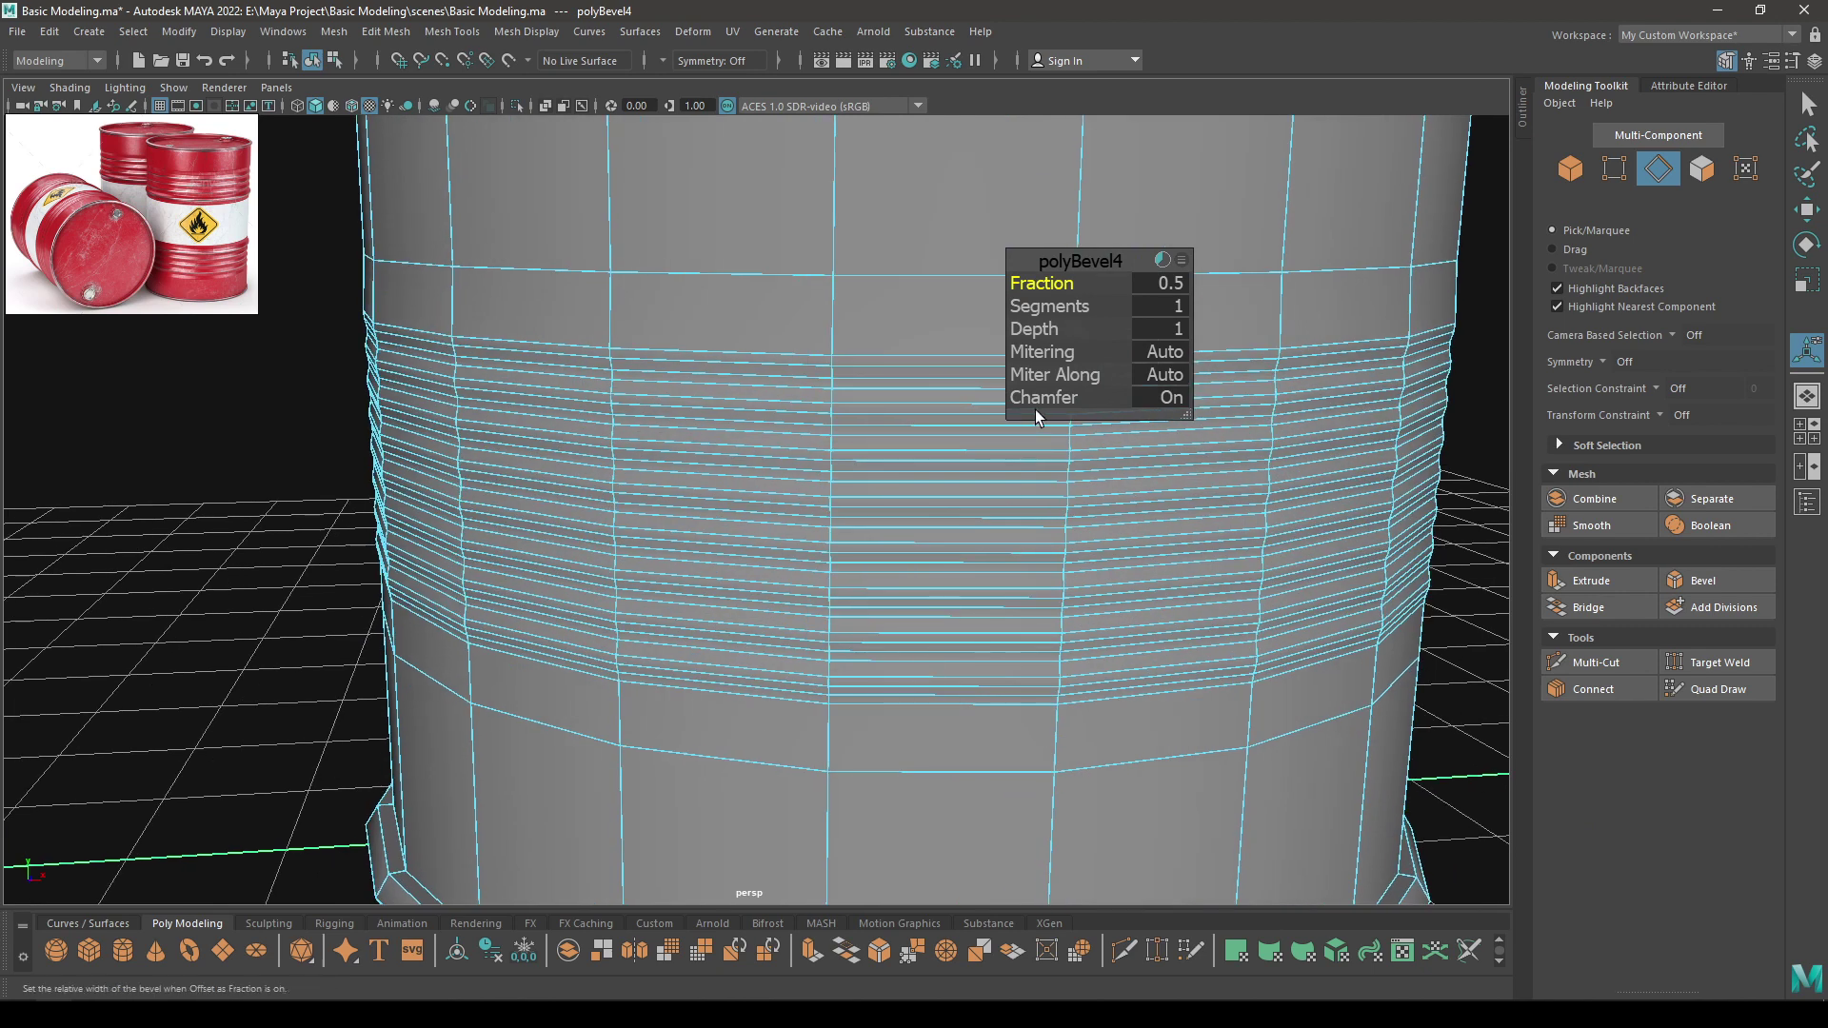
middle_drag(772, 444, 752, 444)
alt+drag(792, 445, 848, 459)
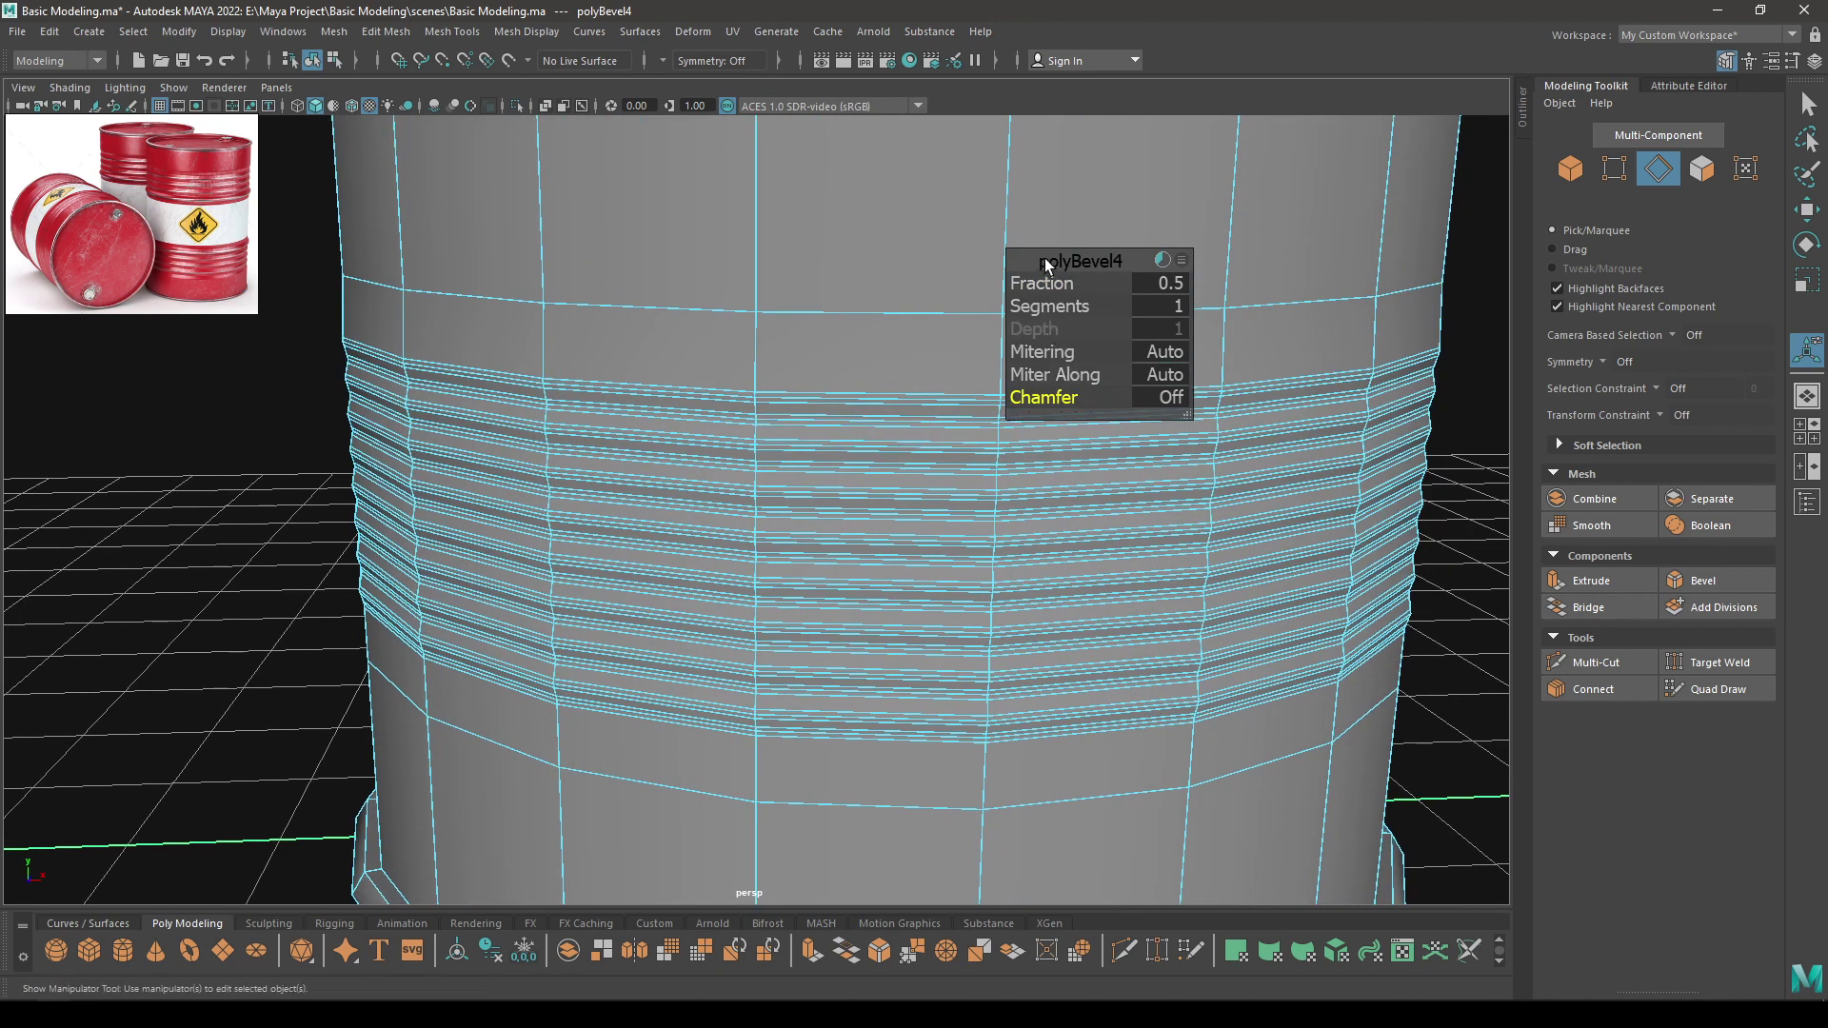
key(w)
right_drag(1025, 291, 1120, 264)
Preview the drum smoothed, examine the ridged bands and top rim, and return it to unsmoothed display
key(3)
click(1459, 545)
scroll(1198, 203, down, 5)
alt+drag(1157, 400, 1146, 356)
alt+middle_drag(1147, 355, 1095, 514)
alt+right_drag(1095, 514, 986, 609)
scroll(985, 609, up, 6)
alt+drag(986, 609, 926, 706)
click(926, 706)
key(1)
Select the edge loop running along the middle of the top rim, move it down slightly and return to object mode
alt+drag(964, 610, 800, 498)
scroll(760, 607, up, 2)
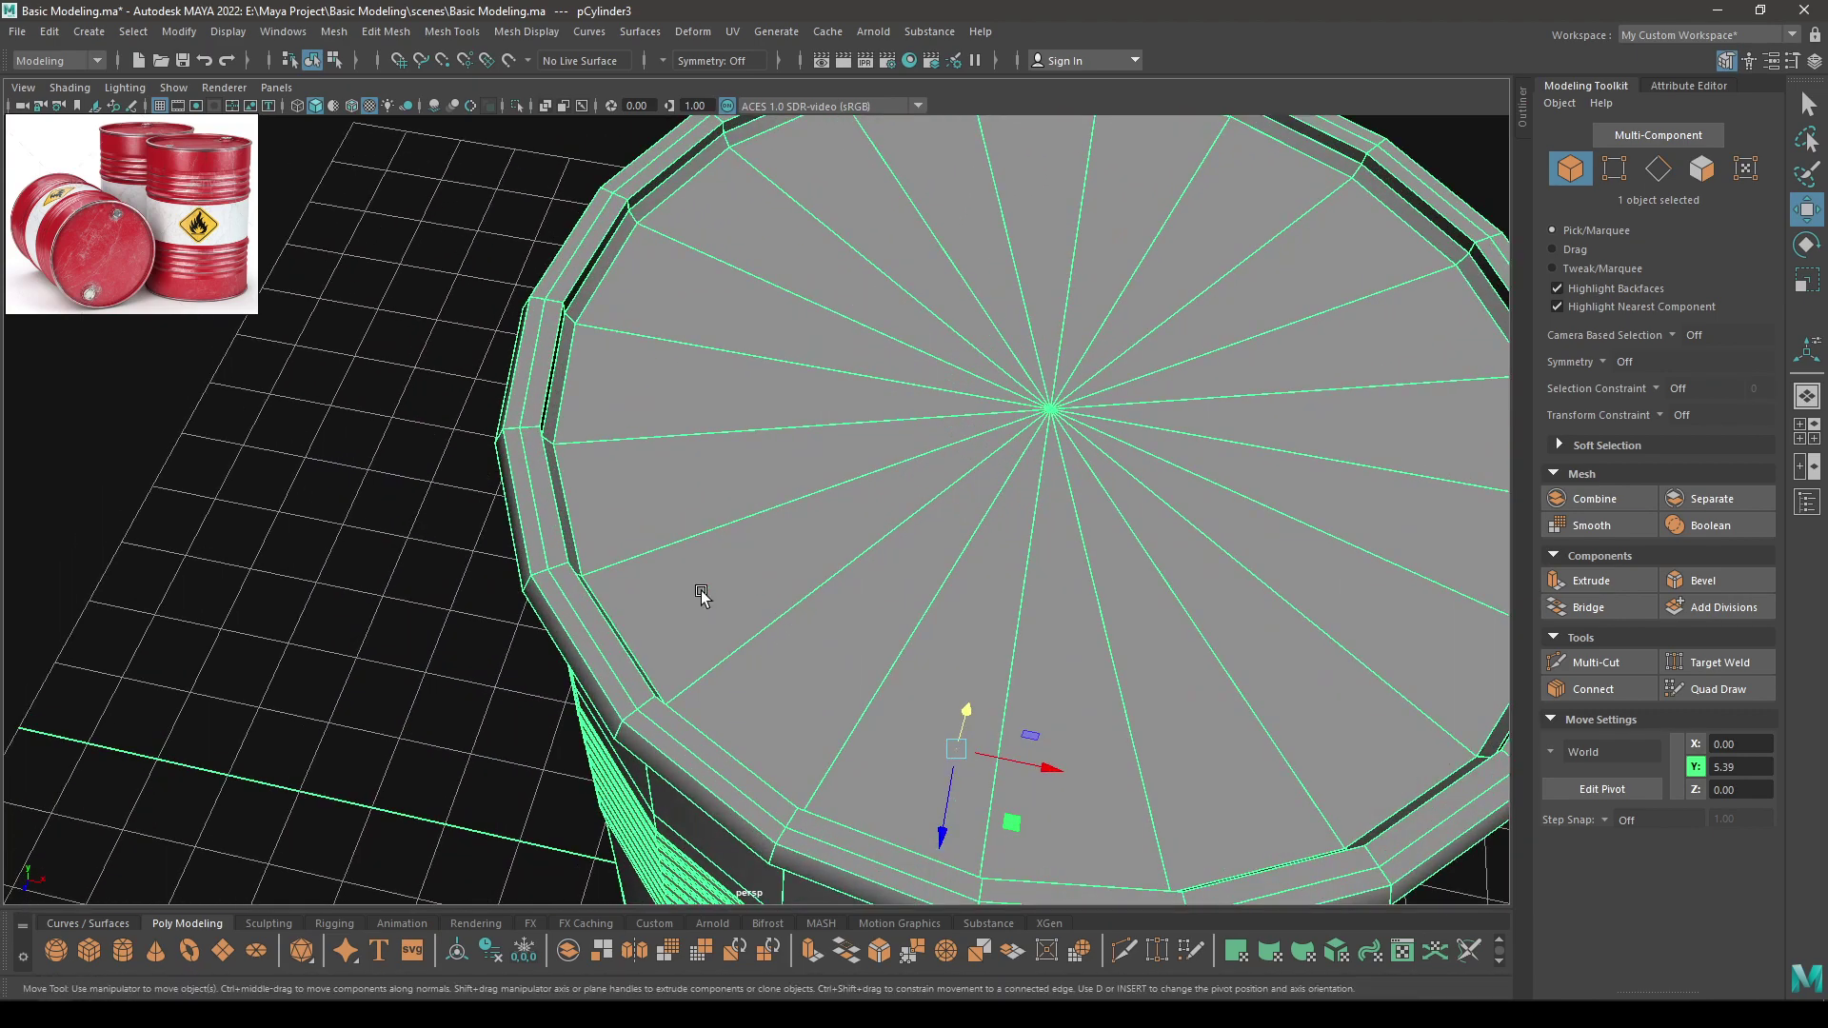
alt+drag(831, 682, 653, 515)
scroll(748, 605, up, 1)
scroll(632, 673, up, 4)
scroll(793, 782, up, 3)
scroll(793, 783, down, 3)
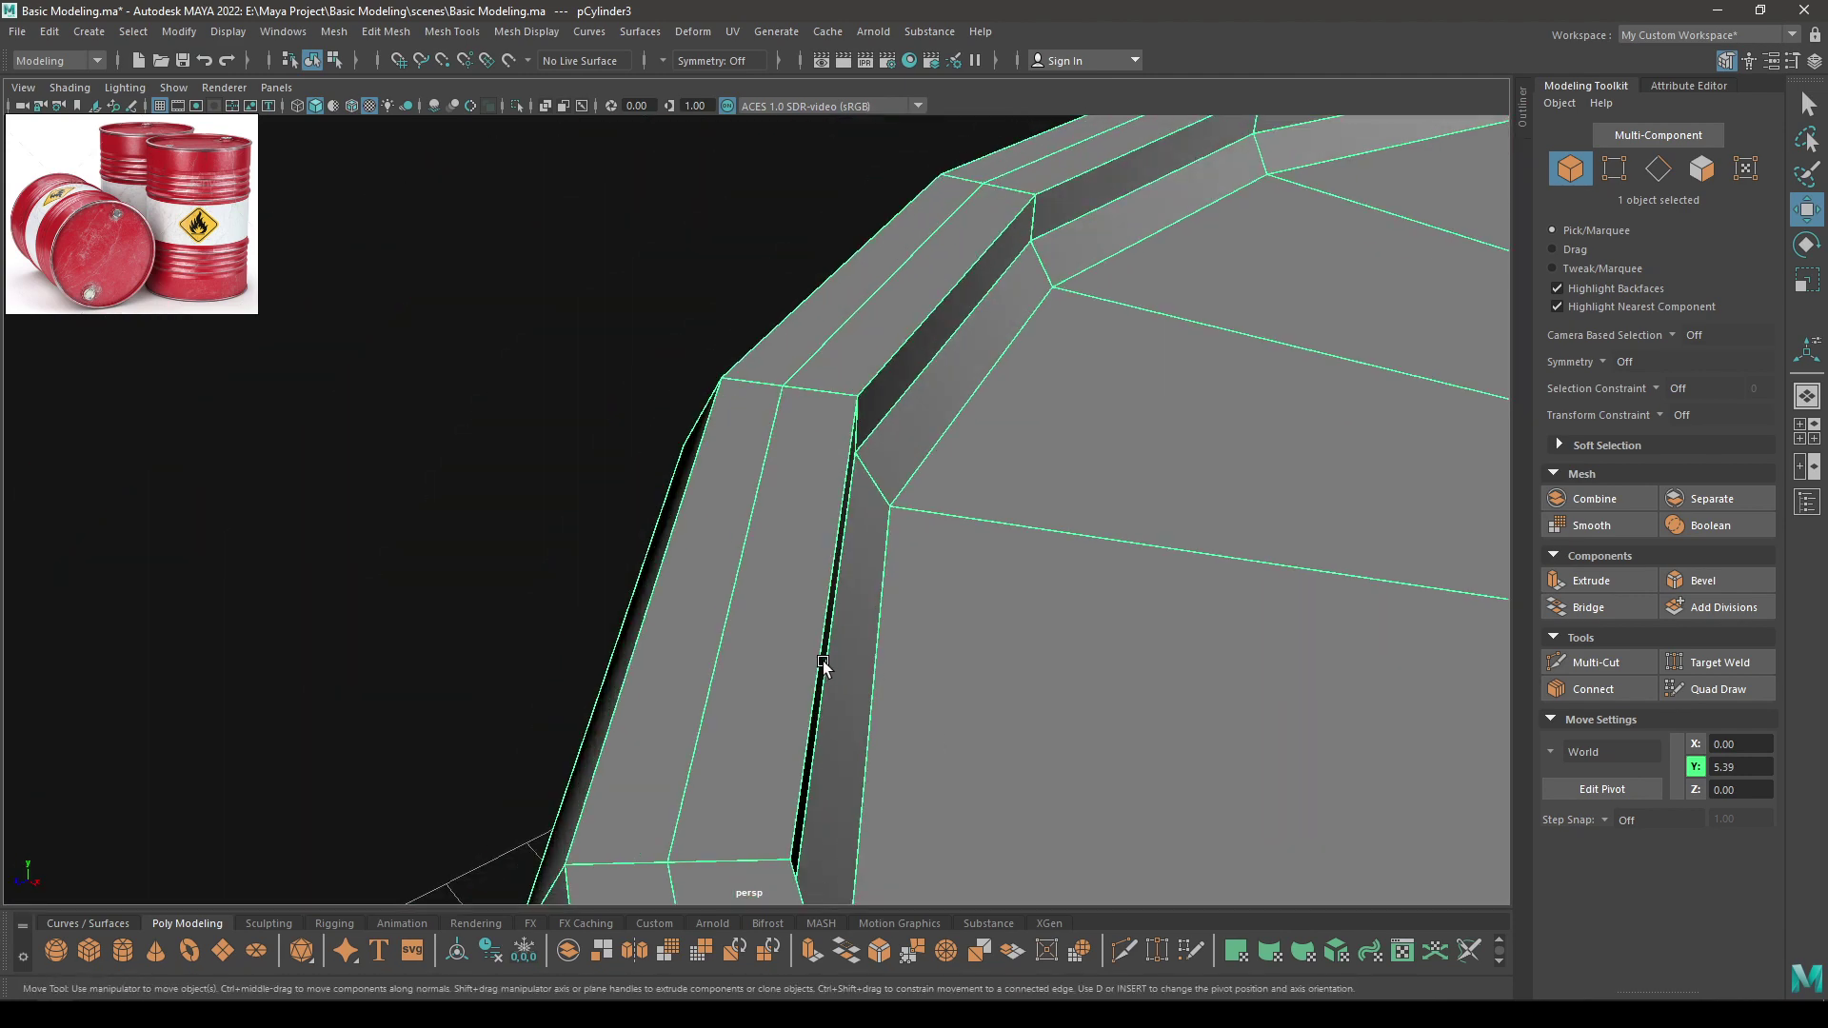
scroll(800, 619, down, 1)
right_click(771, 568)
click(762, 428)
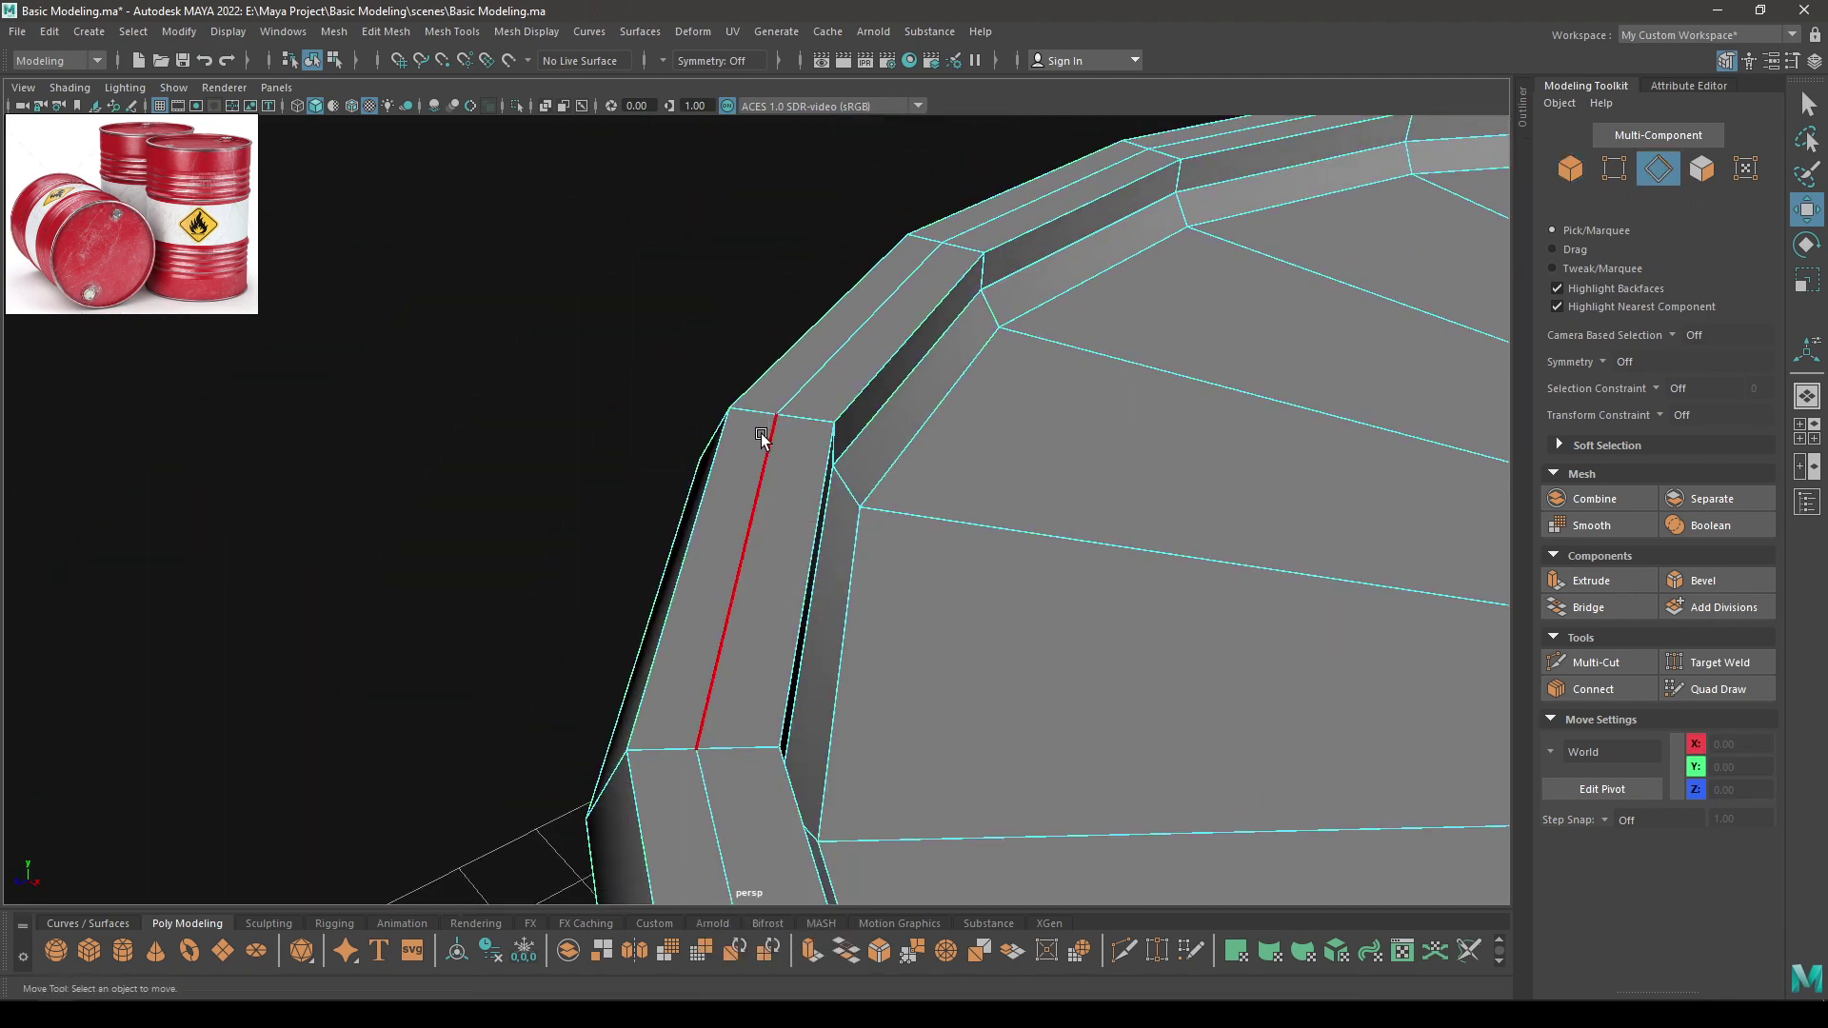
double_click(759, 478)
alt+drag(759, 478, 941, 486)
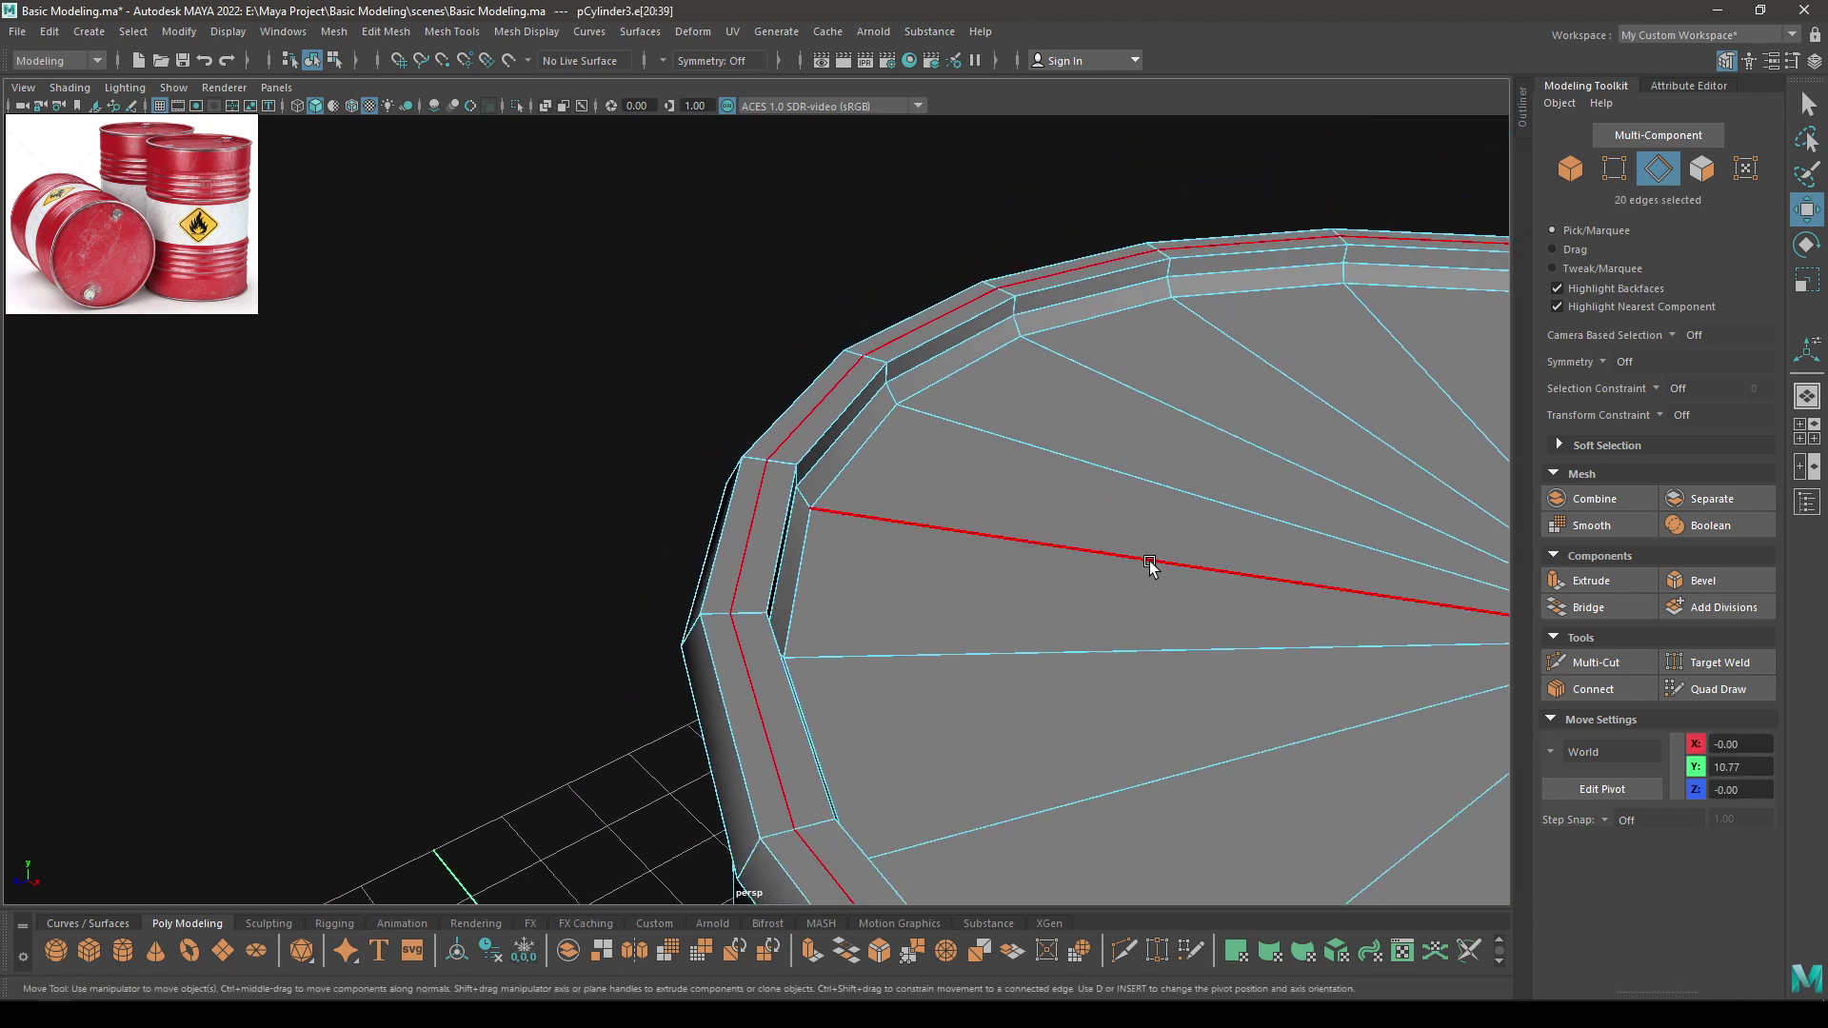
key(f)
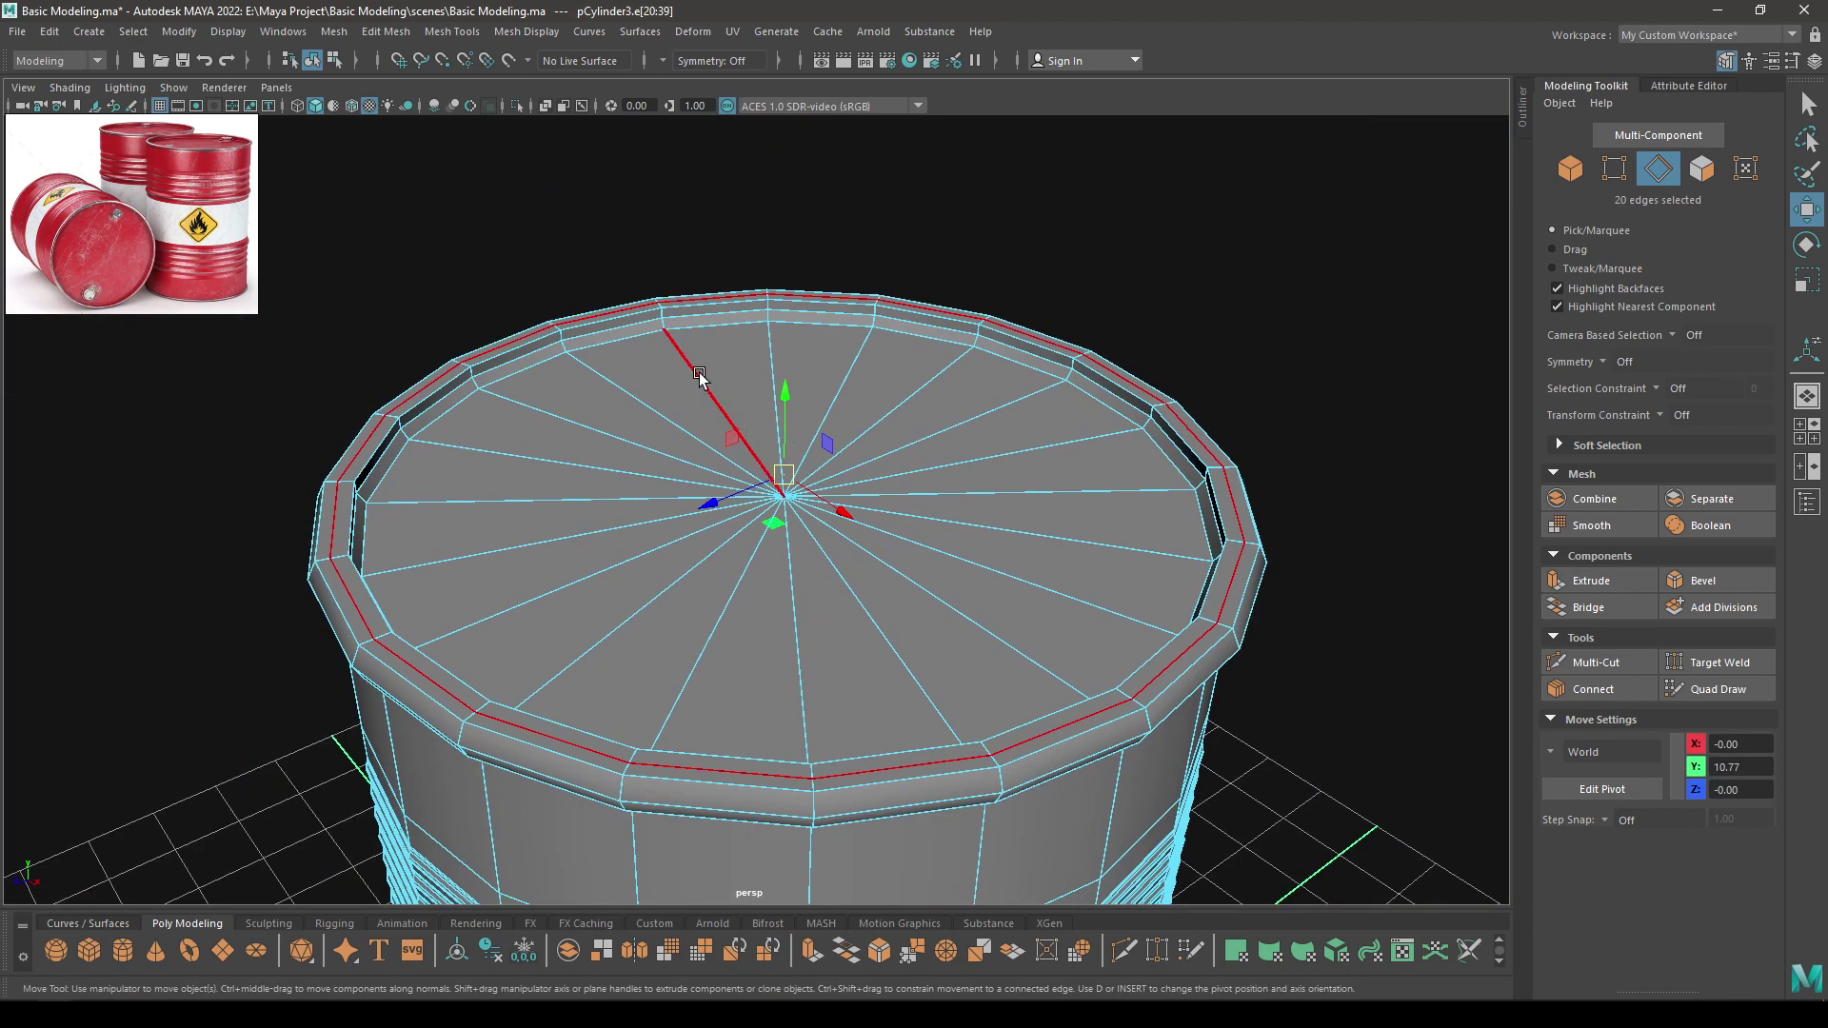
scroll(825, 476, up, 3)
drag(813, 373, 809, 416)
right_drag(668, 405, 661, 339)
Insert supporting edge loops on both sides of the corner where the top rim's underside meets the side wall
alt+drag(657, 400, 821, 341)
scroll(820, 341, up, 3)
alt+middle_drag(821, 341, 723, 535)
alt+drag(723, 535, 730, 661)
alt+middle_drag(730, 661, 724, 644)
scroll(724, 644, up, 2)
alt+drag(724, 644, 598, 347)
right_drag(597, 346, 860, 243)
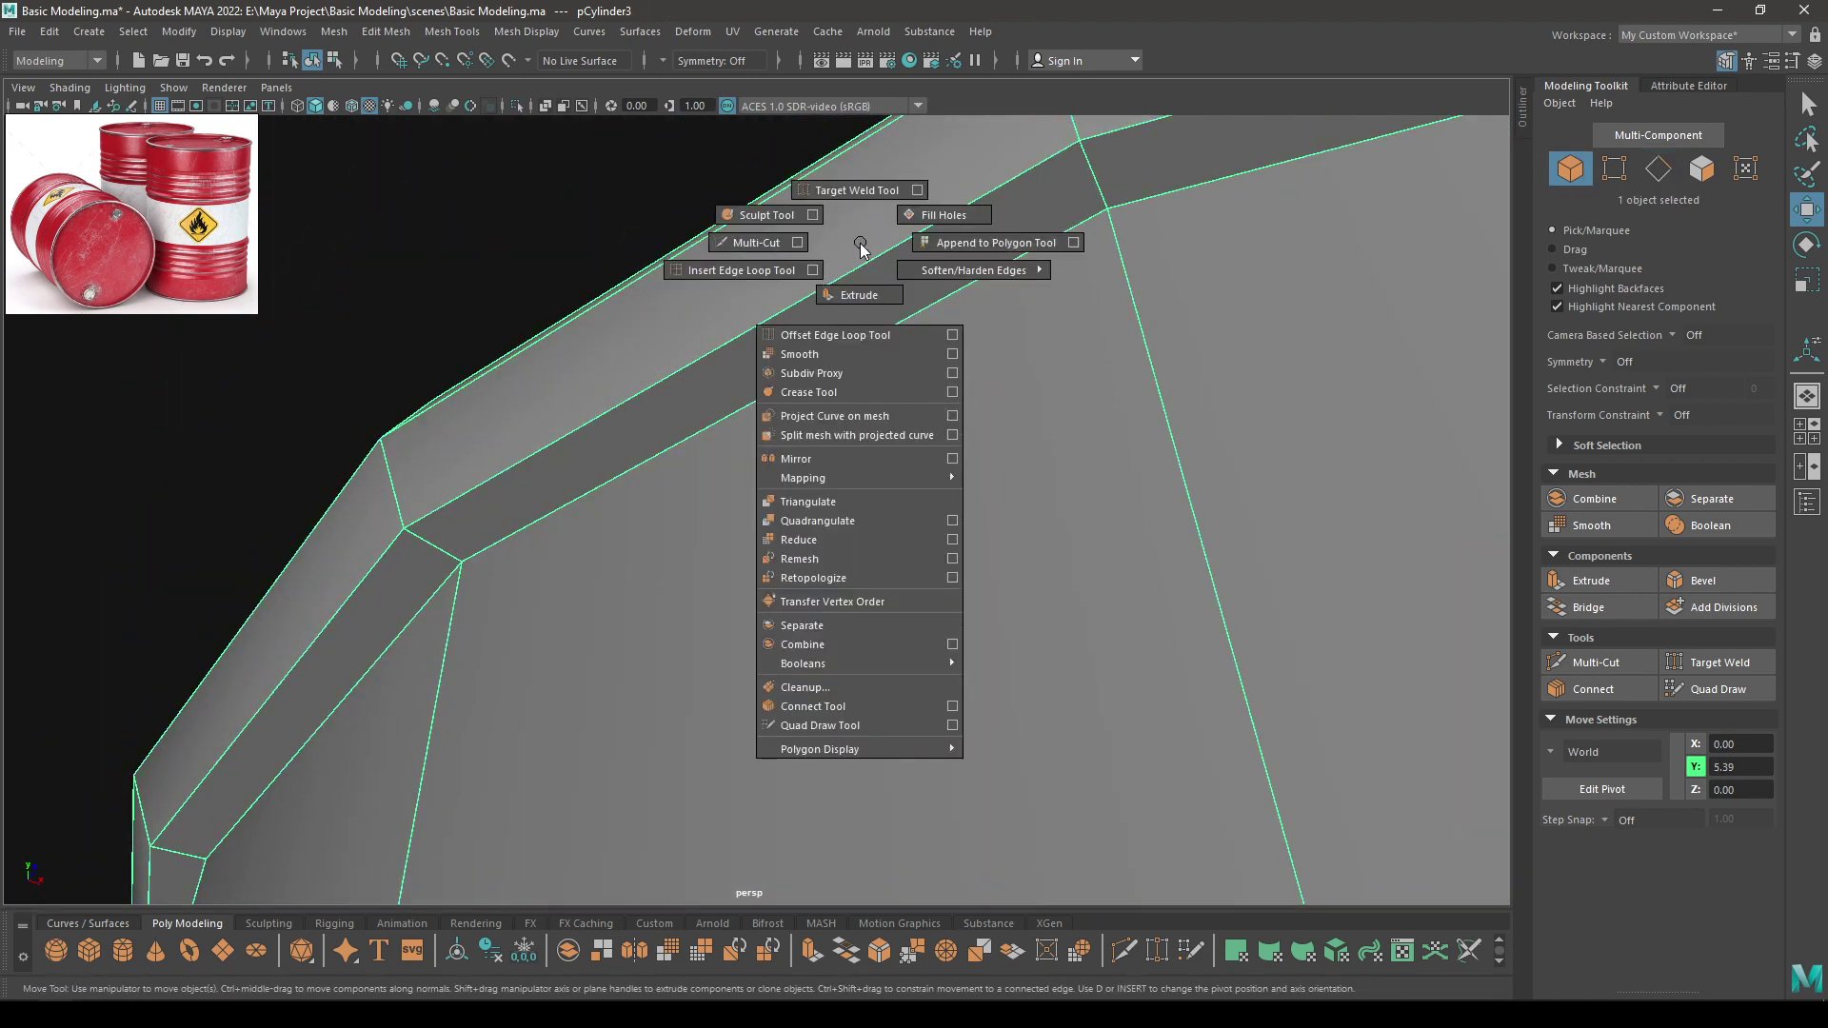
click(742, 270)
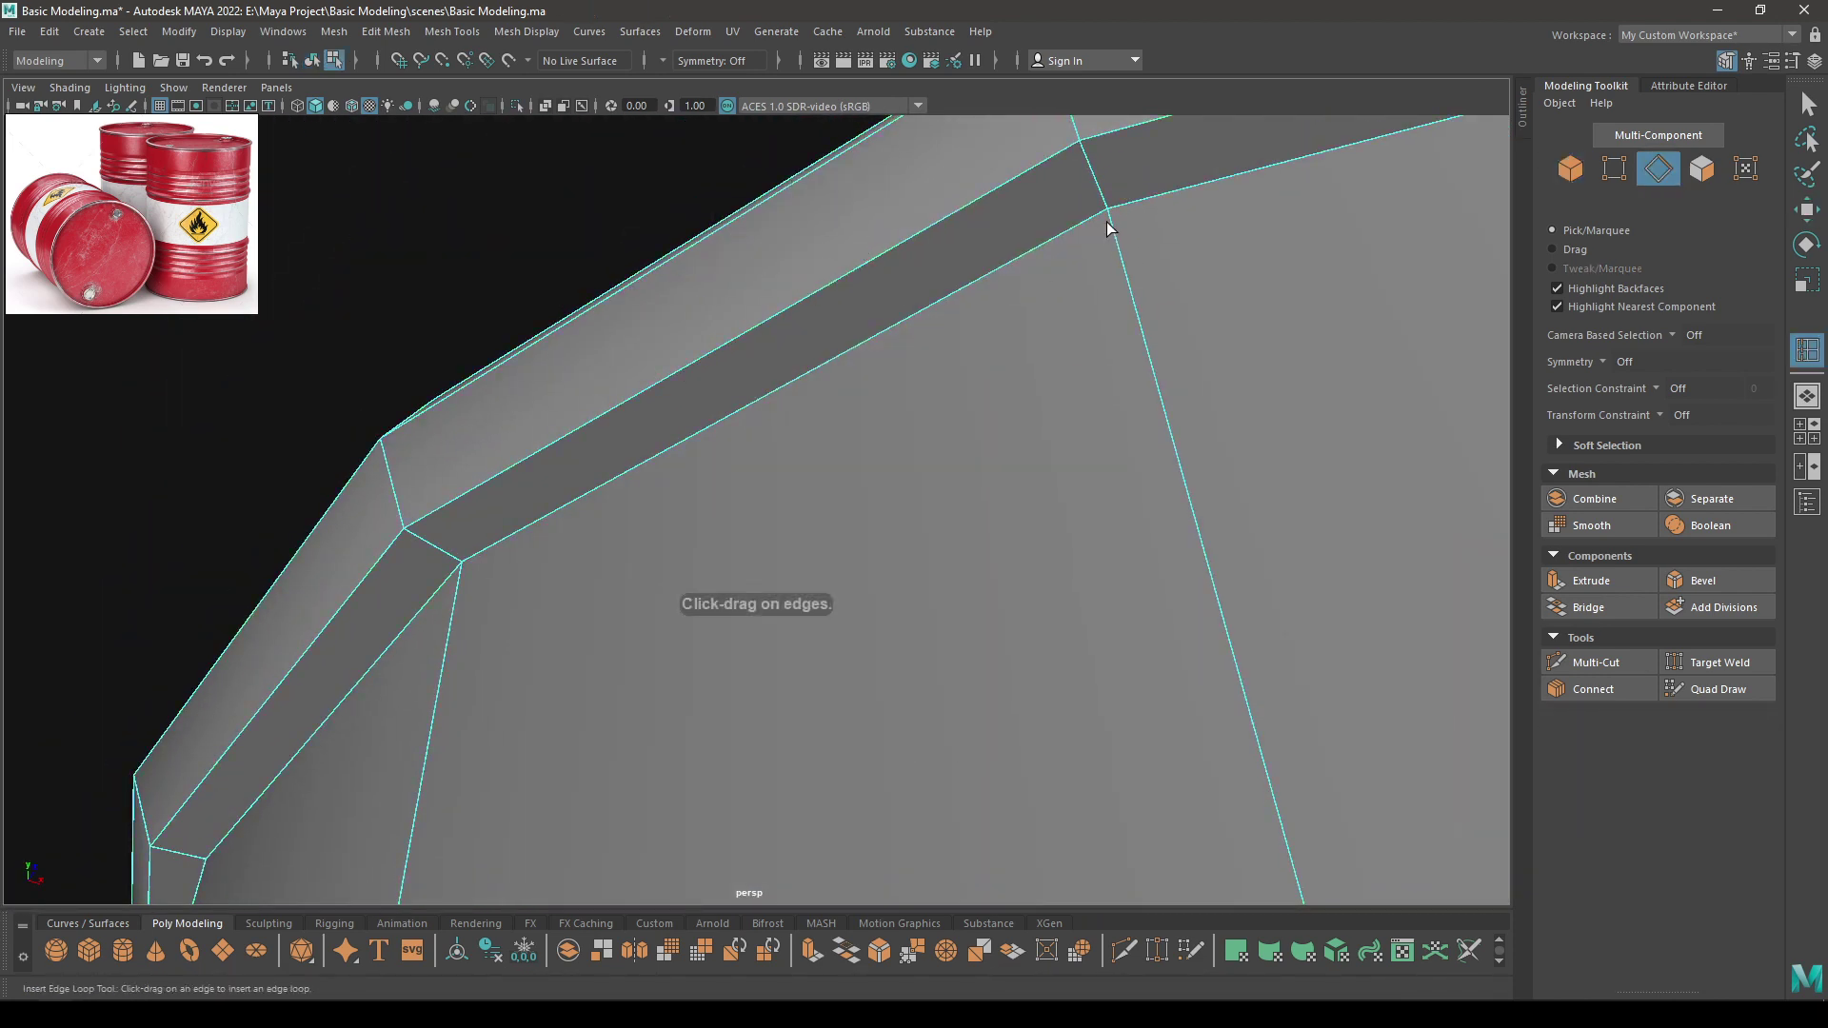
drag(1108, 224, 1112, 221)
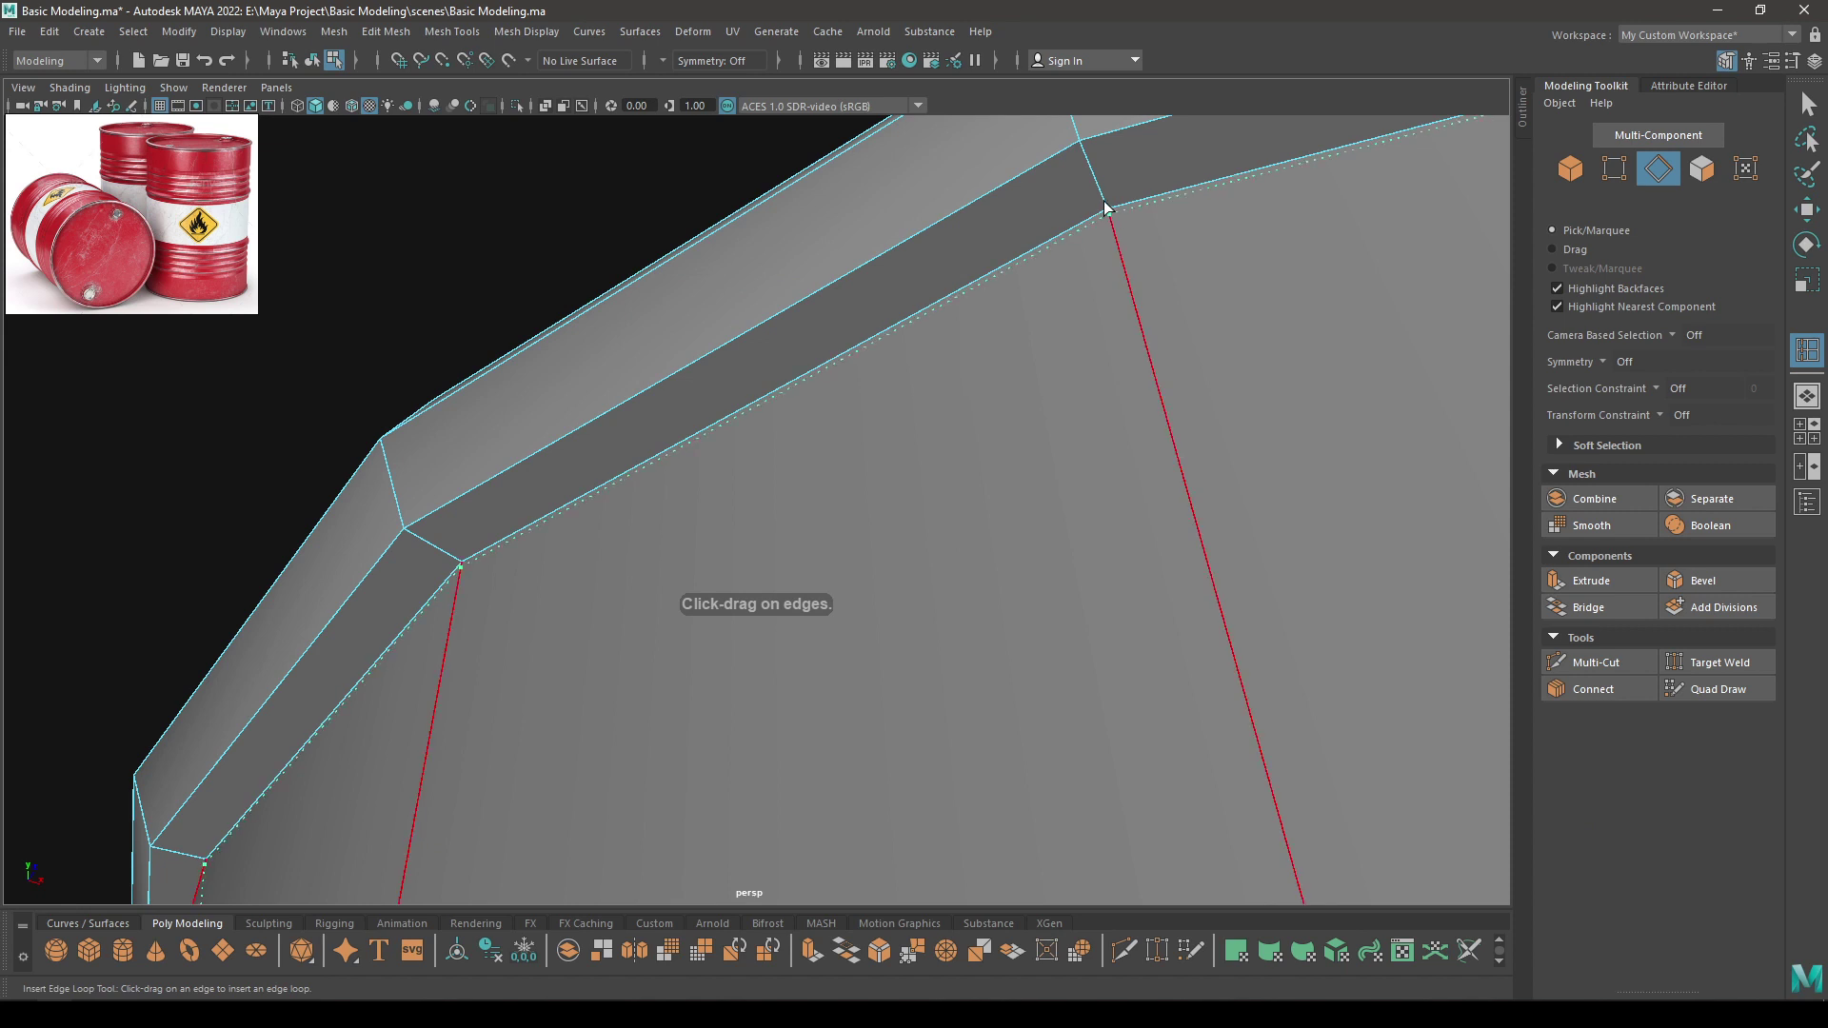
click(1105, 206)
Insert supporting edge loops along both sides of the outer edge of the top rim's underside
alt+drag(1092, 160, 963, 319)
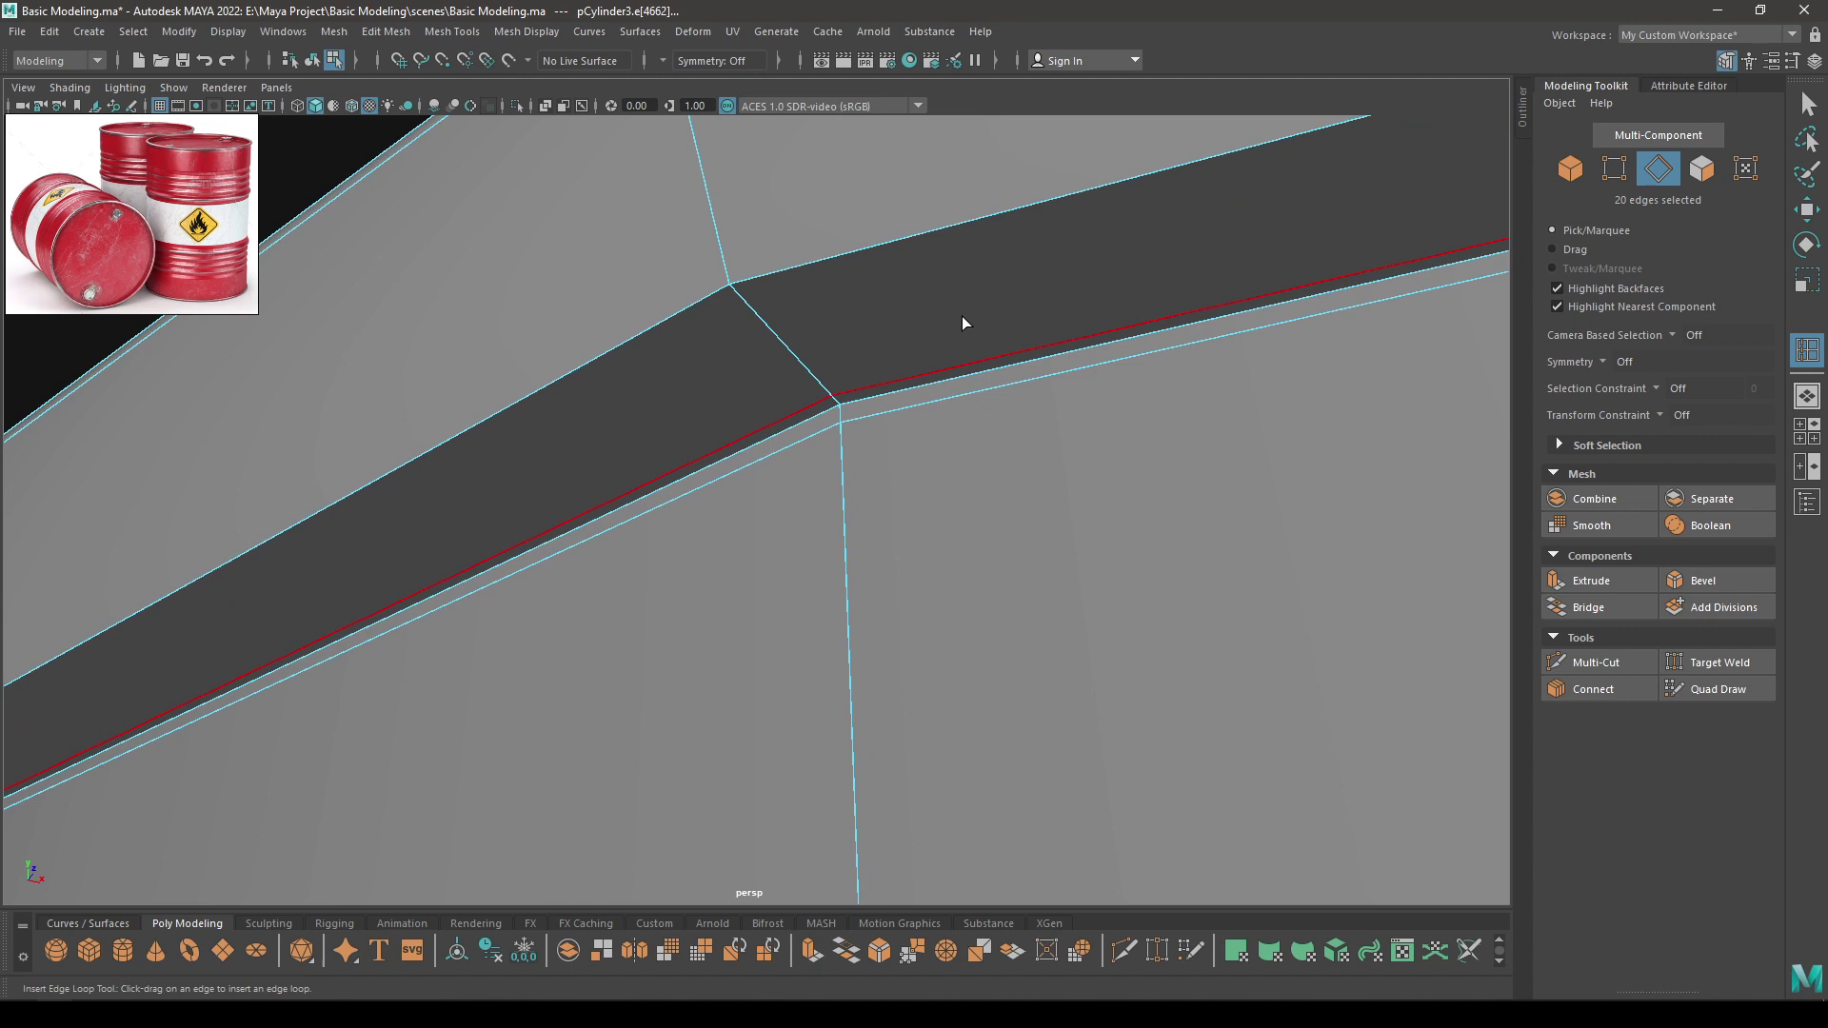
alt+middle_drag(826, 269, 882, 335)
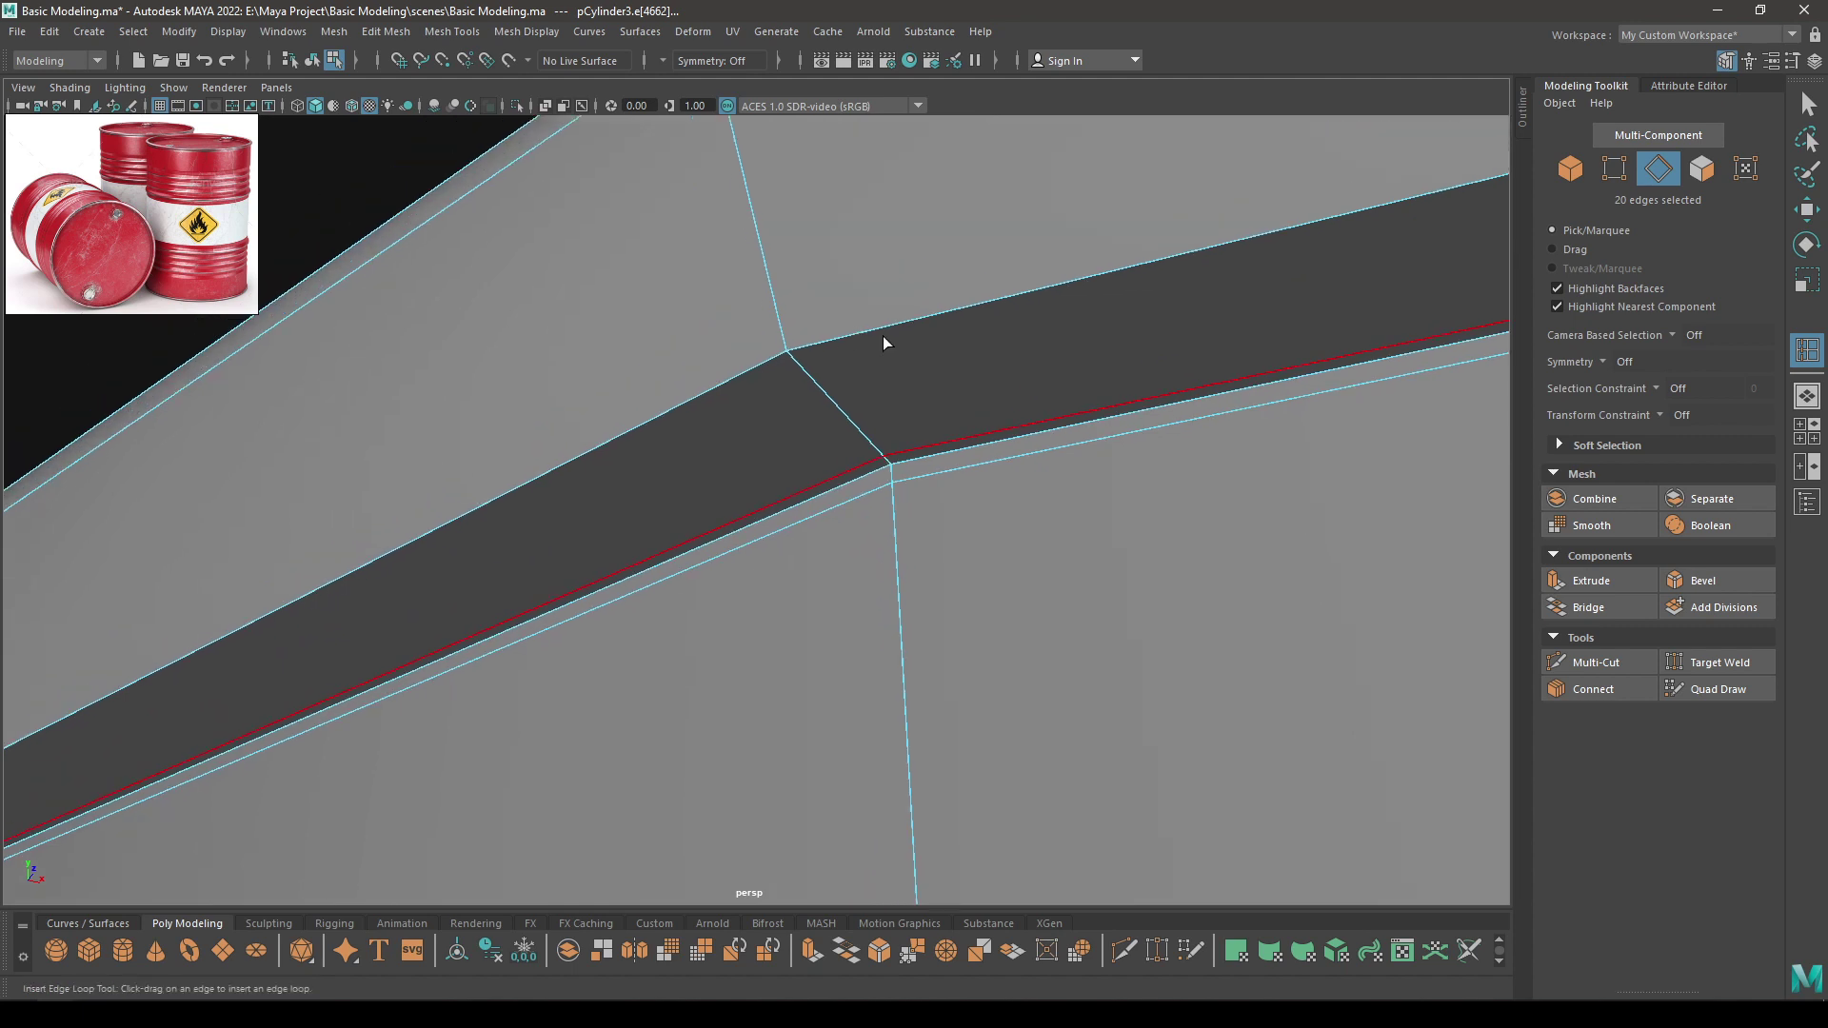
click(793, 356)
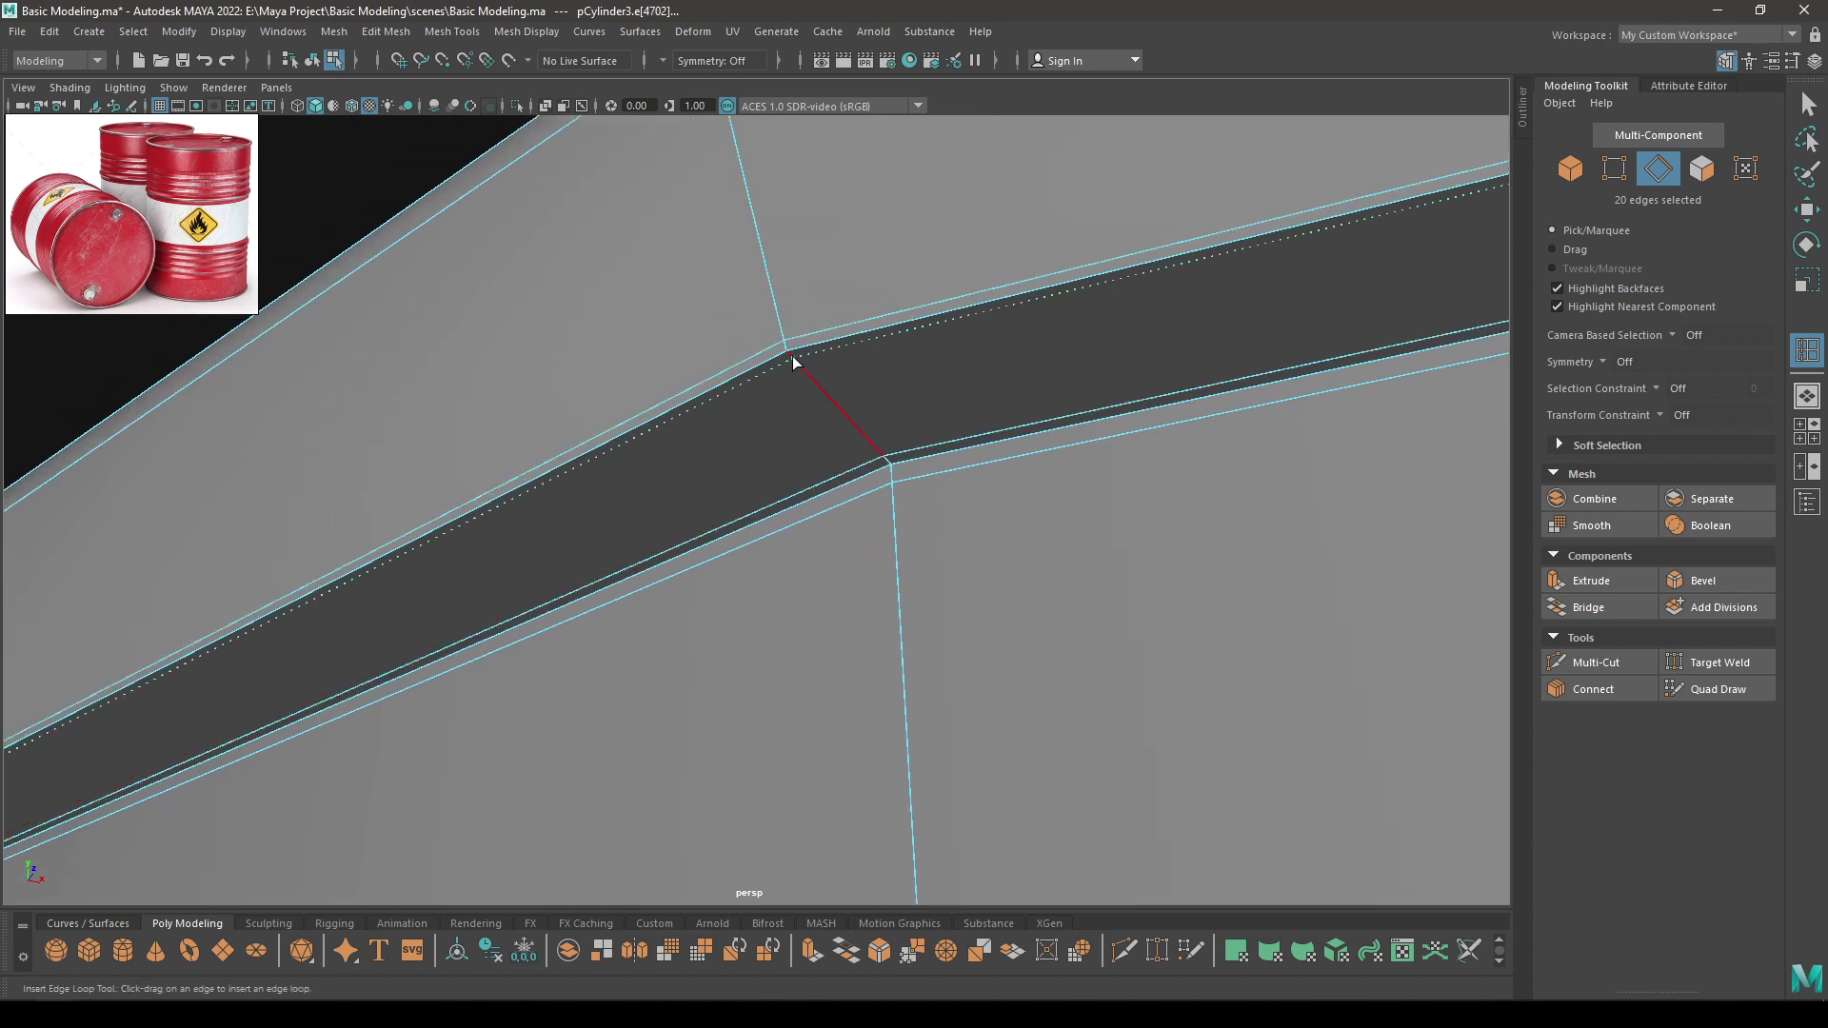
Insert supporting edge loops along the edges of the top rim's inner wall and around the lid's border
alt+drag(823, 397, 644, 488)
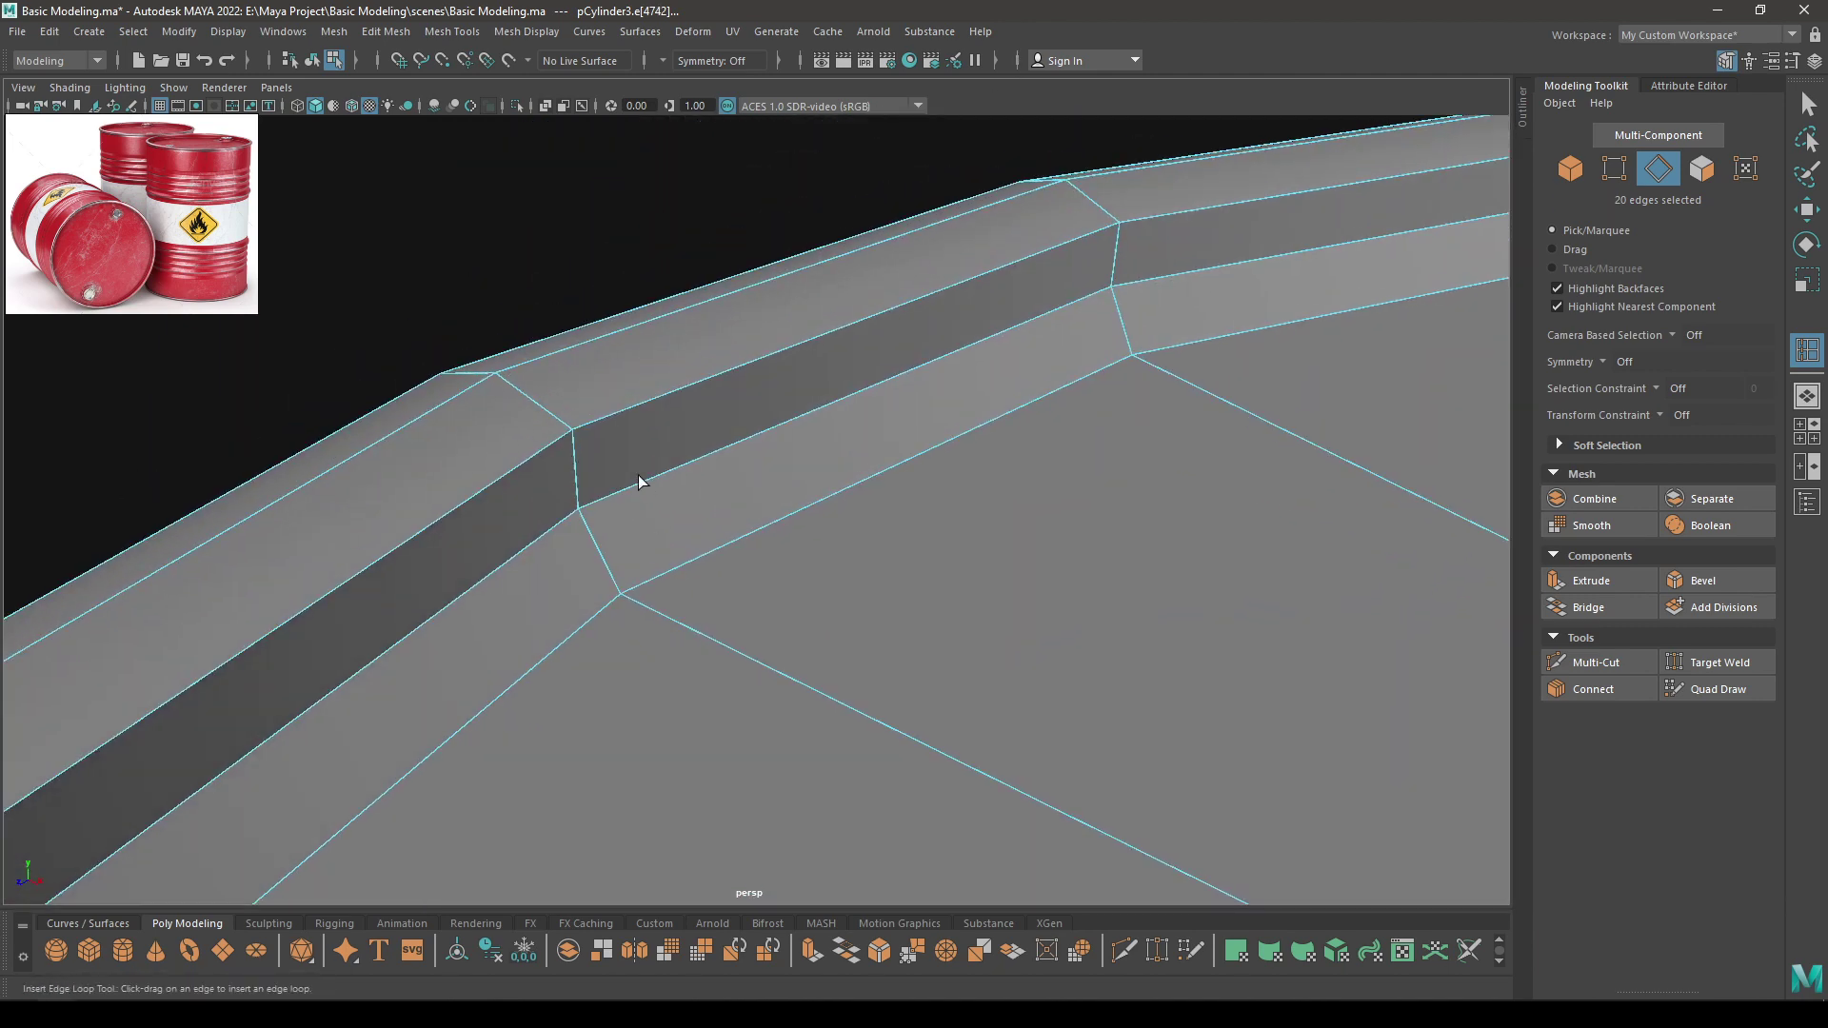
click(575, 433)
click(584, 490)
click(624, 546)
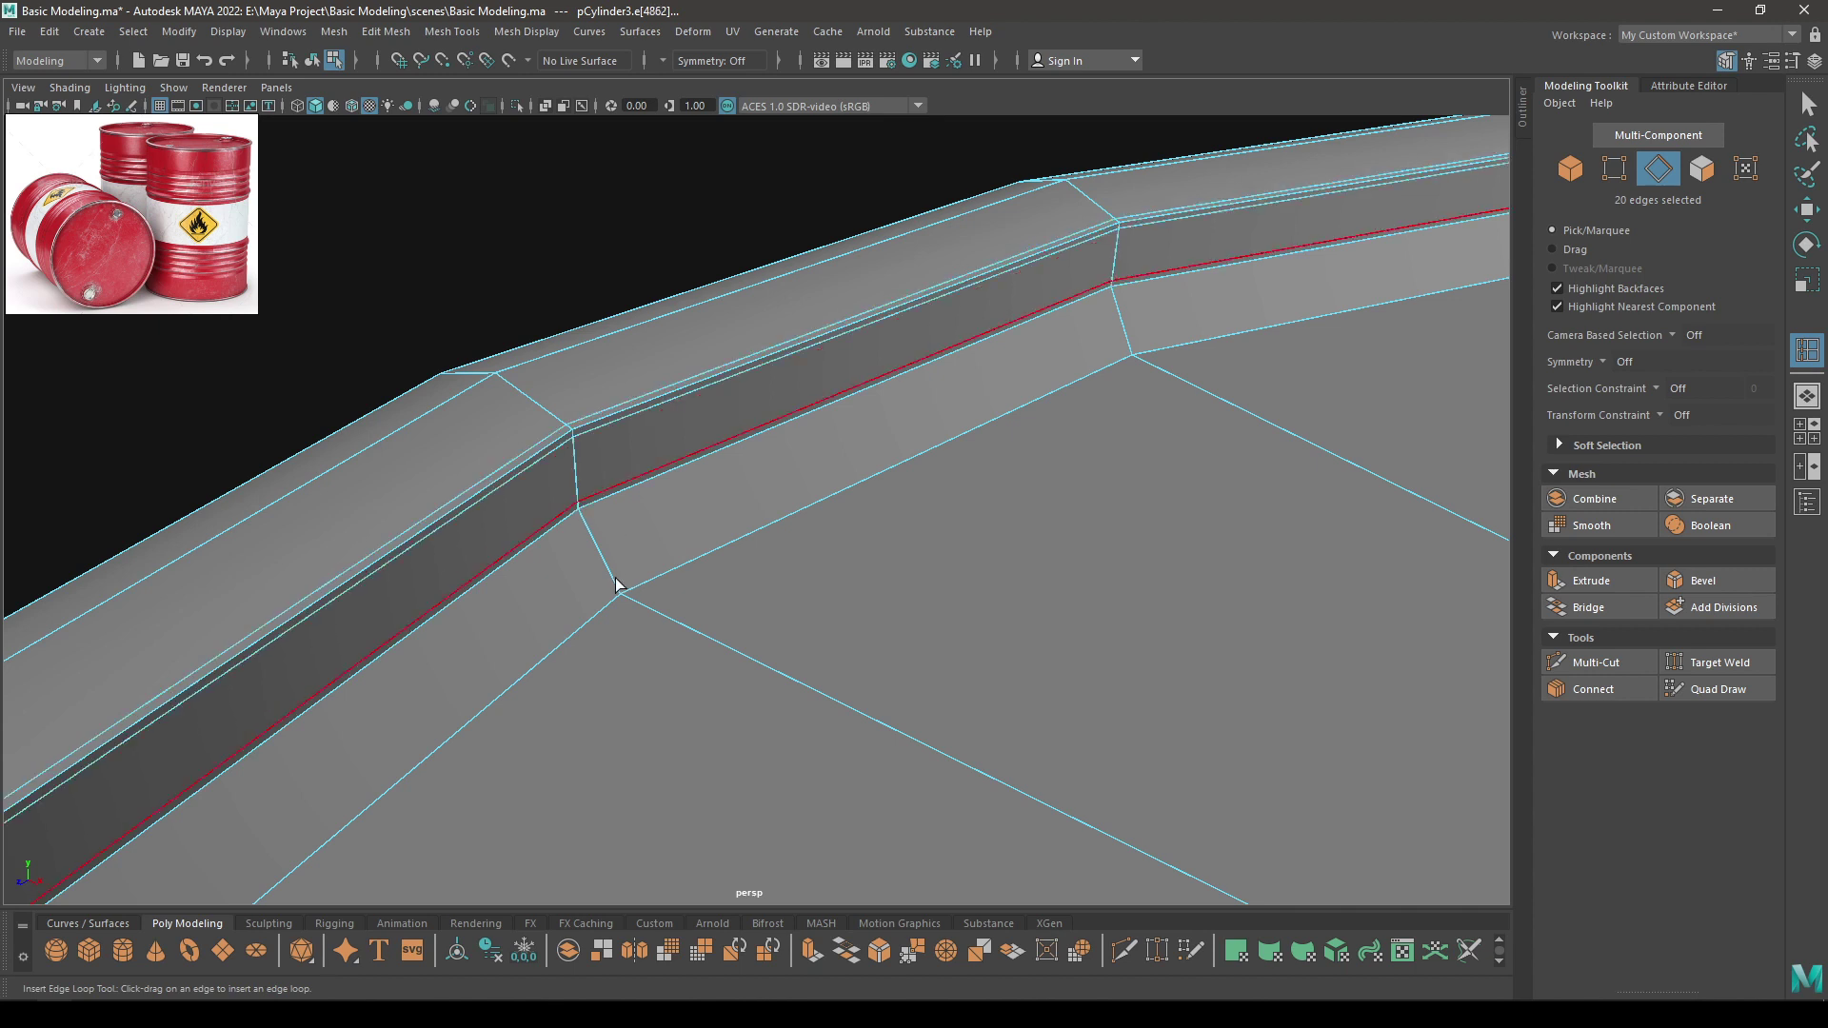
click(621, 591)
alt+drag(631, 602, 1033, 928)
click(695, 713)
Insert supporting edge loops beside the edges of the recess on the drum's underside
scroll(910, 666, up, 6)
alt+drag(911, 665, 905, 580)
scroll(633, 577, up, 2)
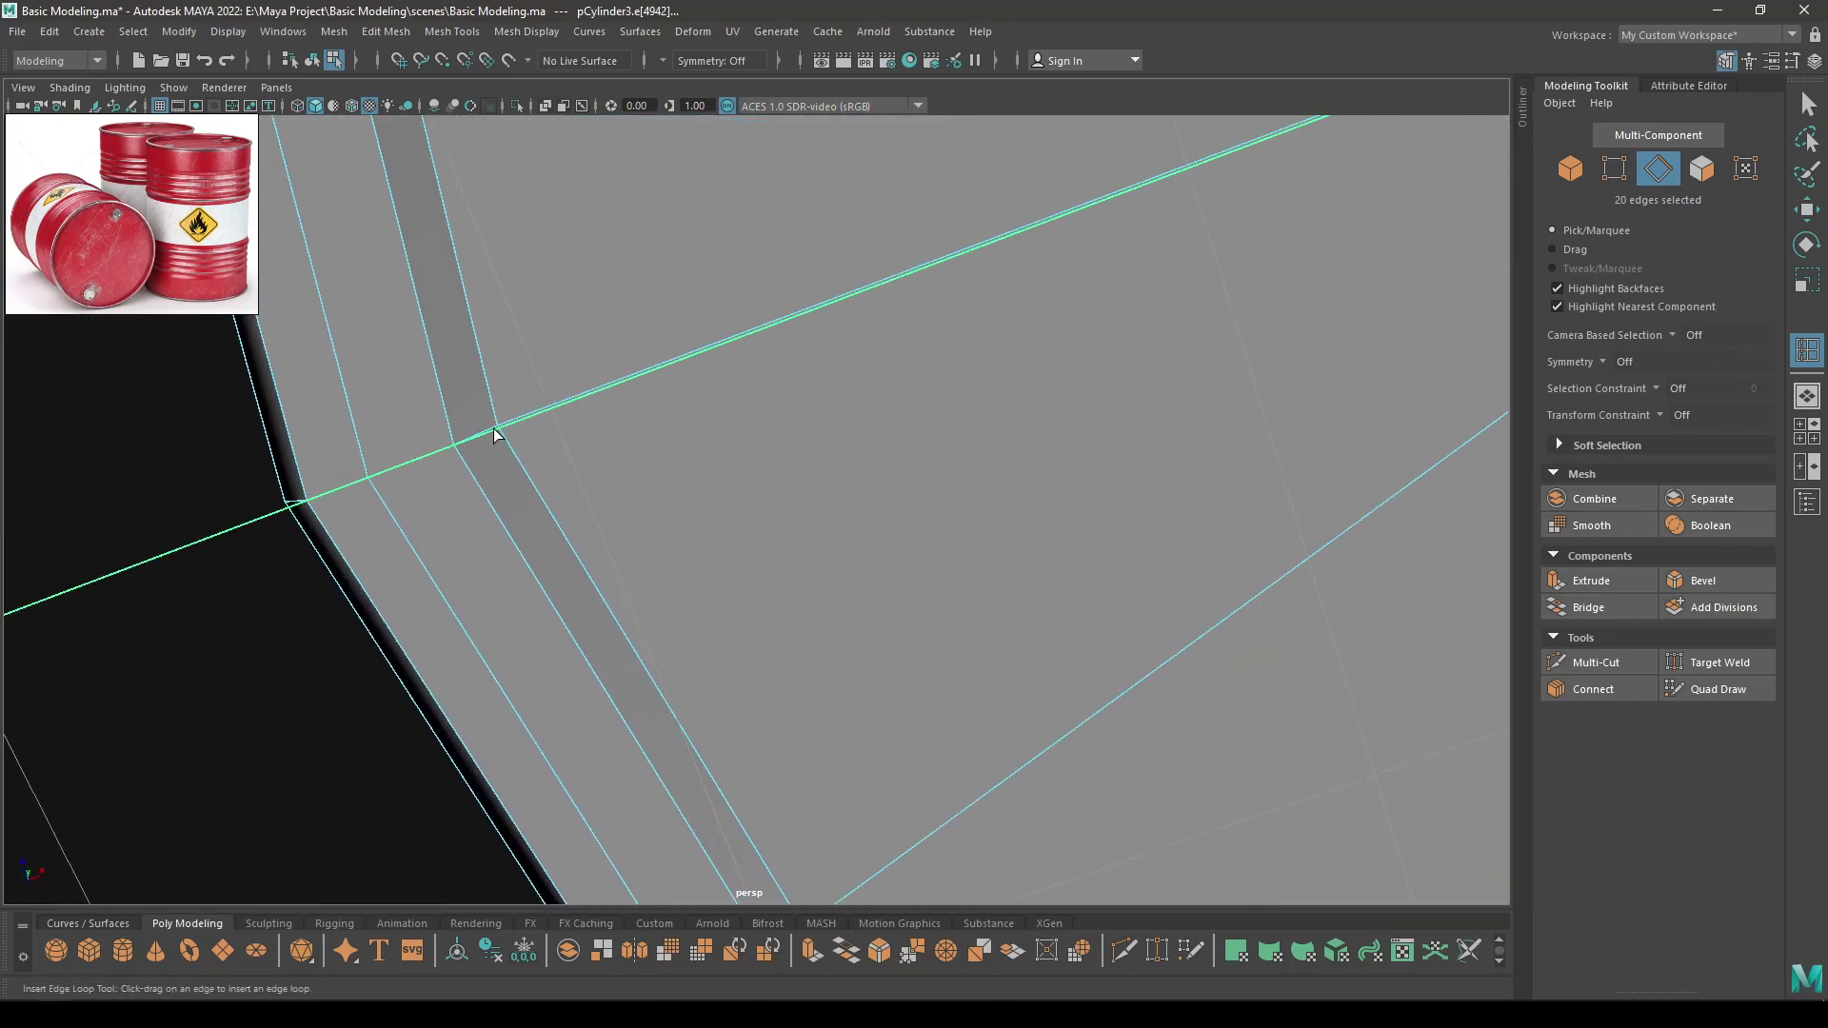
click(448, 443)
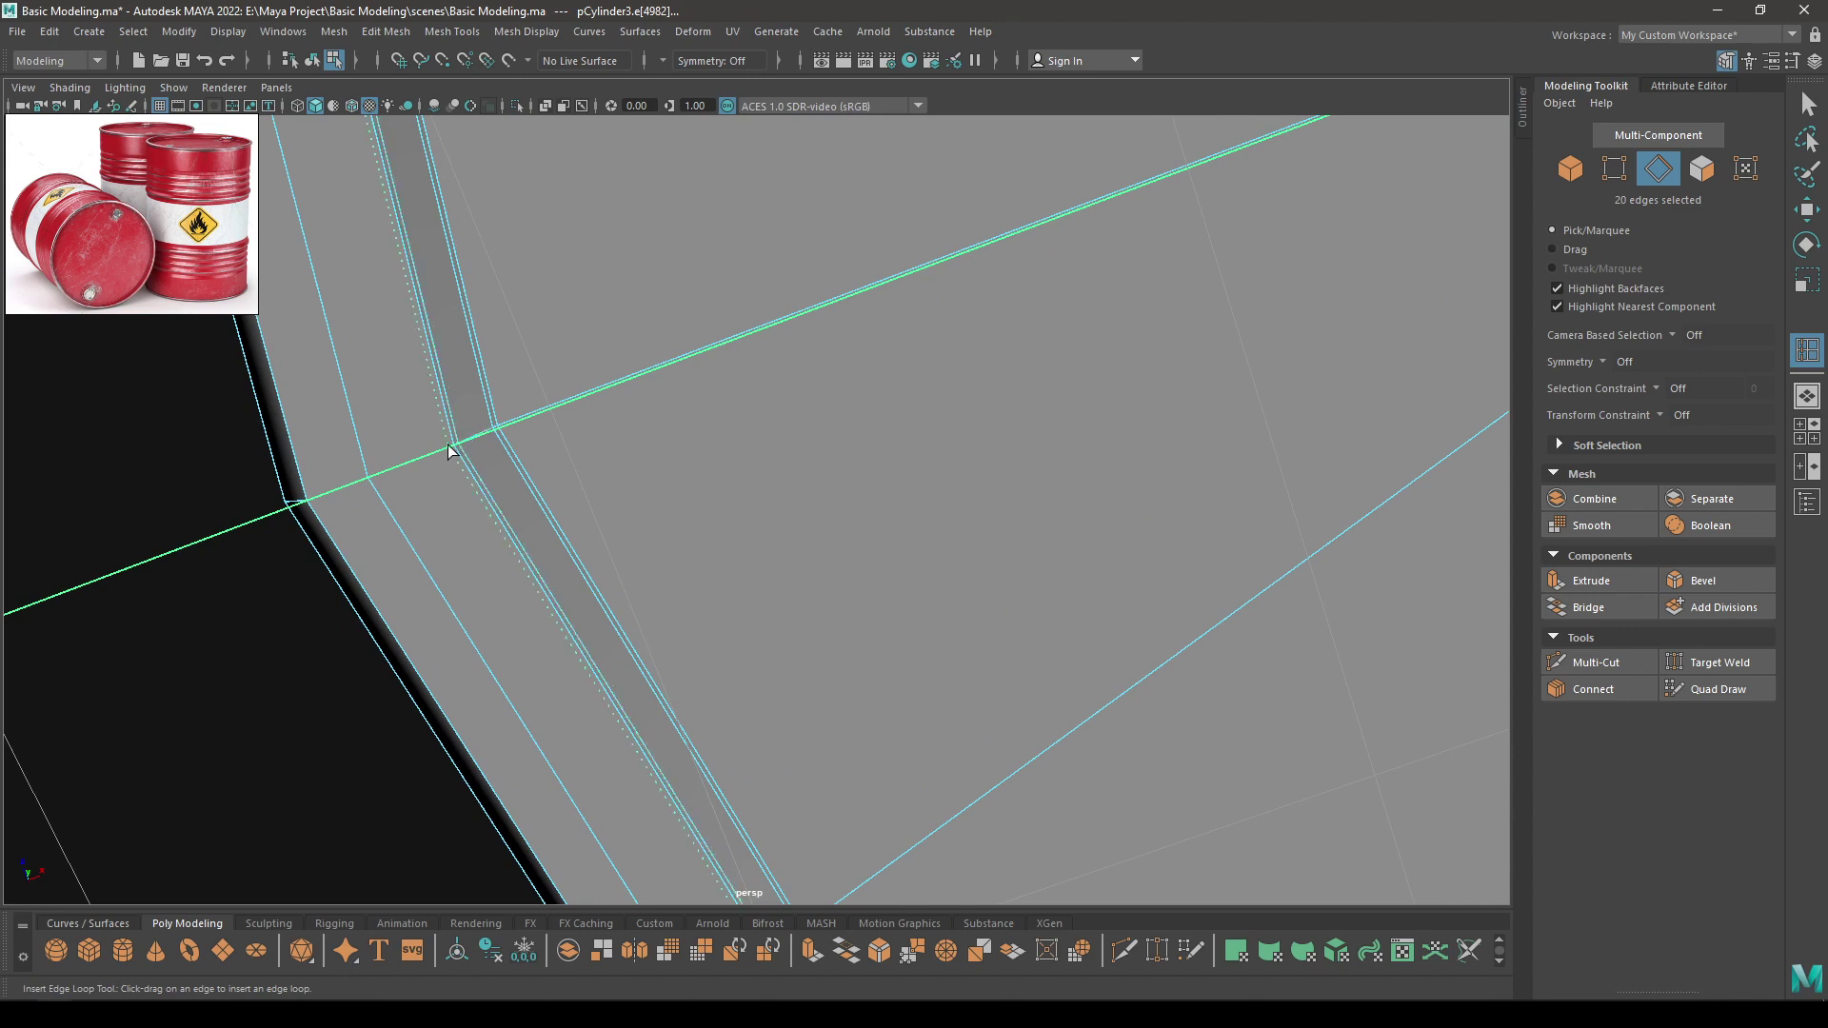
Insert a supporting edge loop near the outer edge of the bottom rim's underside
alt+drag(500, 445, 583, 461)
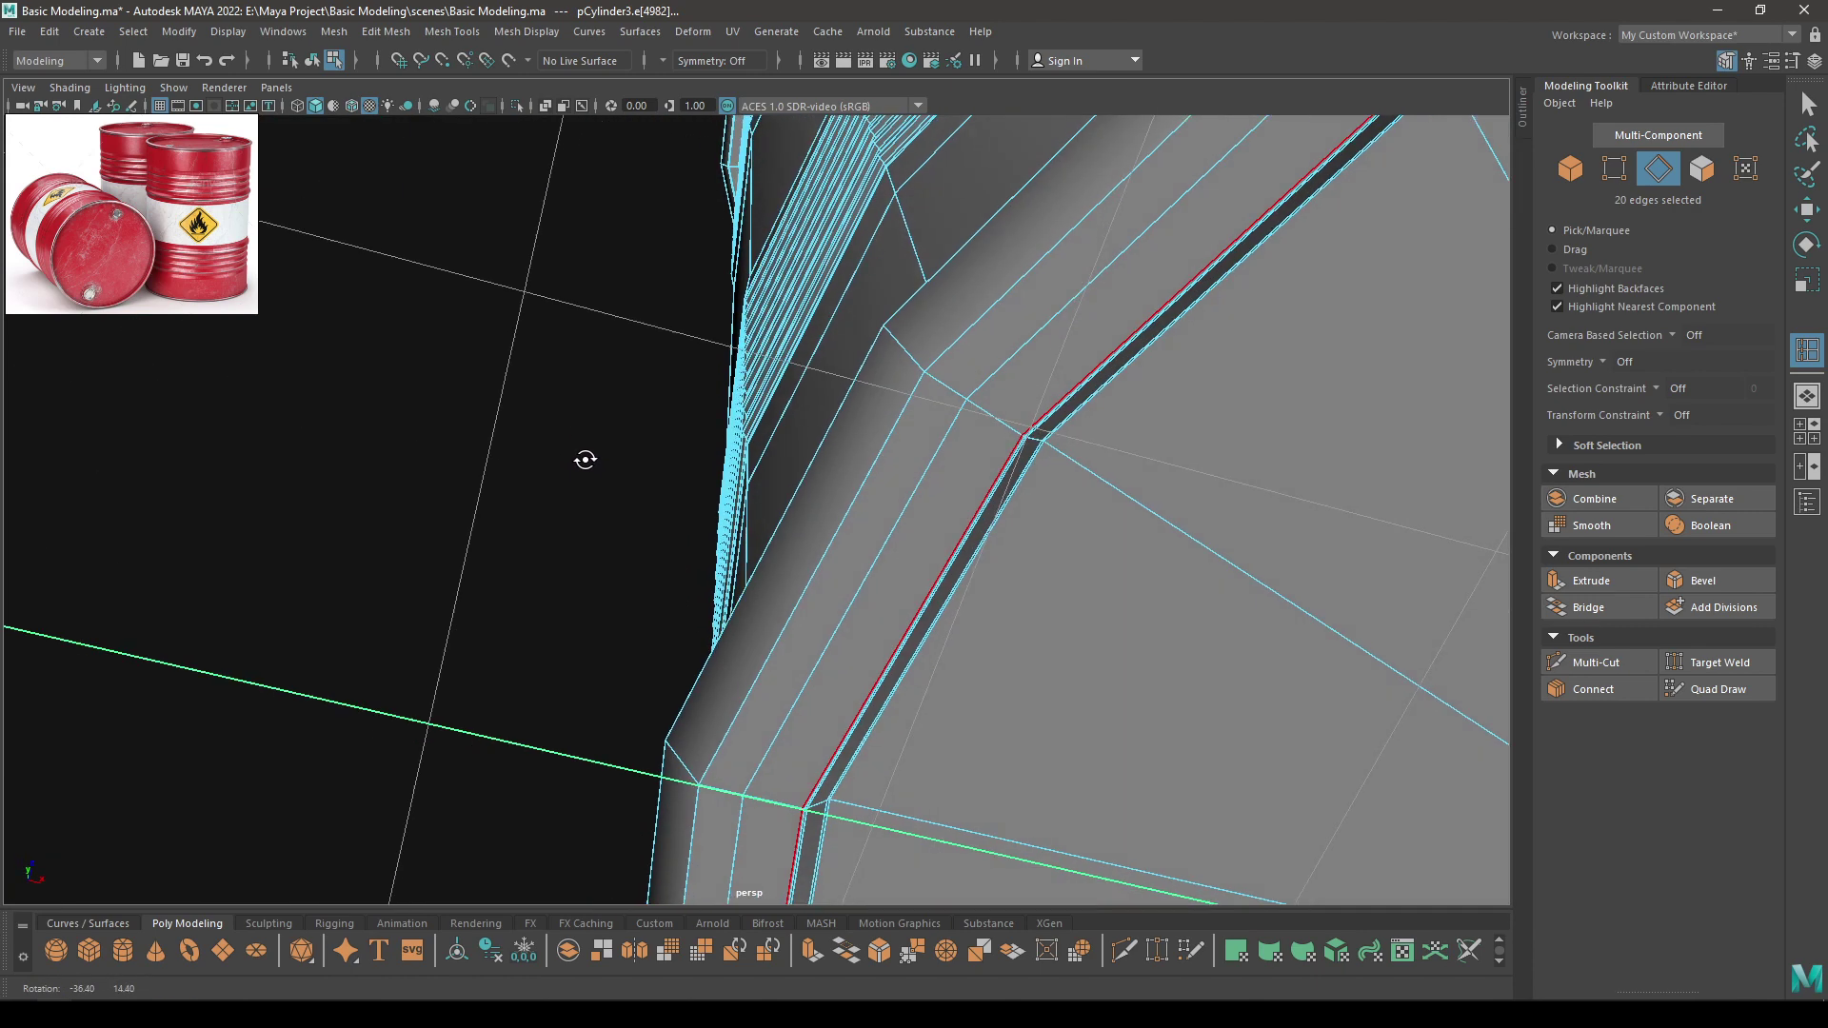
scroll(957, 427, down, 1)
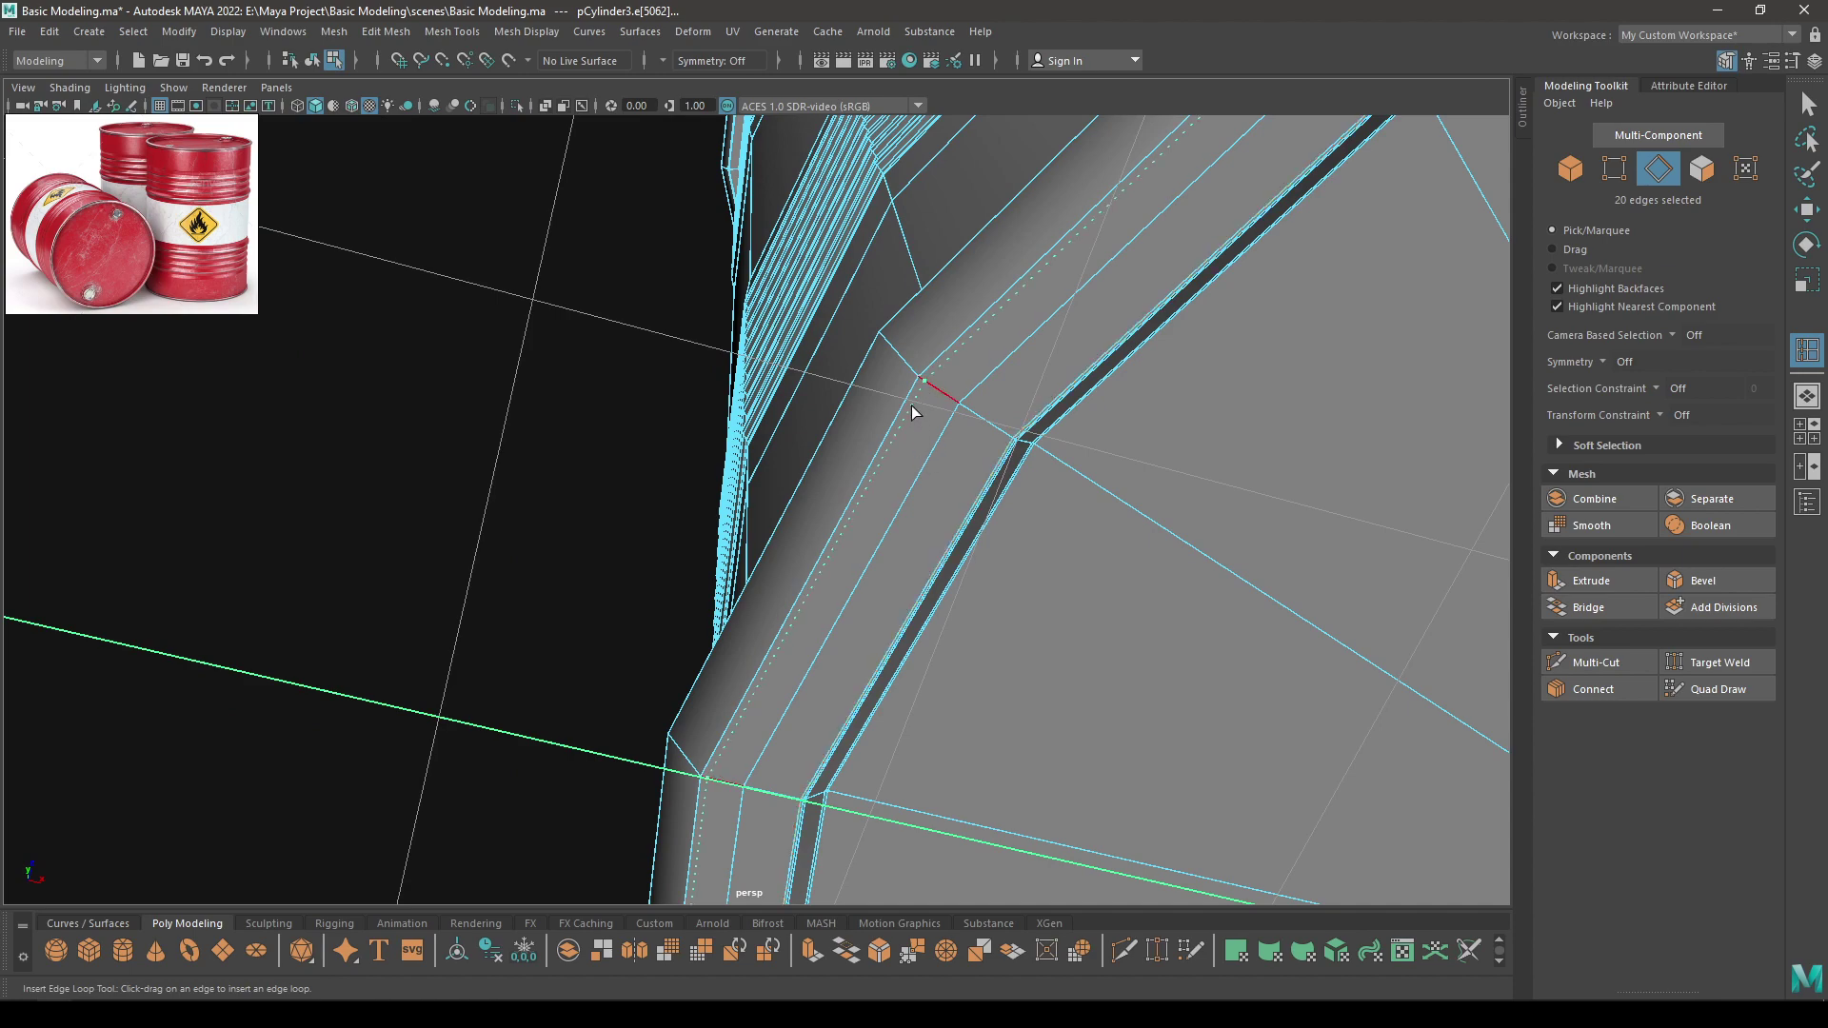
drag(912, 409, 907, 386)
alt+drag(906, 386, 943, 534)
Insert supporting edge loops at the inner and outer edges of the bottom rim's upper ledge, and return to object mode
scroll(943, 476, down, 3)
alt+drag(829, 400, 833, 482)
alt+middle_drag(832, 481, 867, 312)
scroll(843, 578, up, 5)
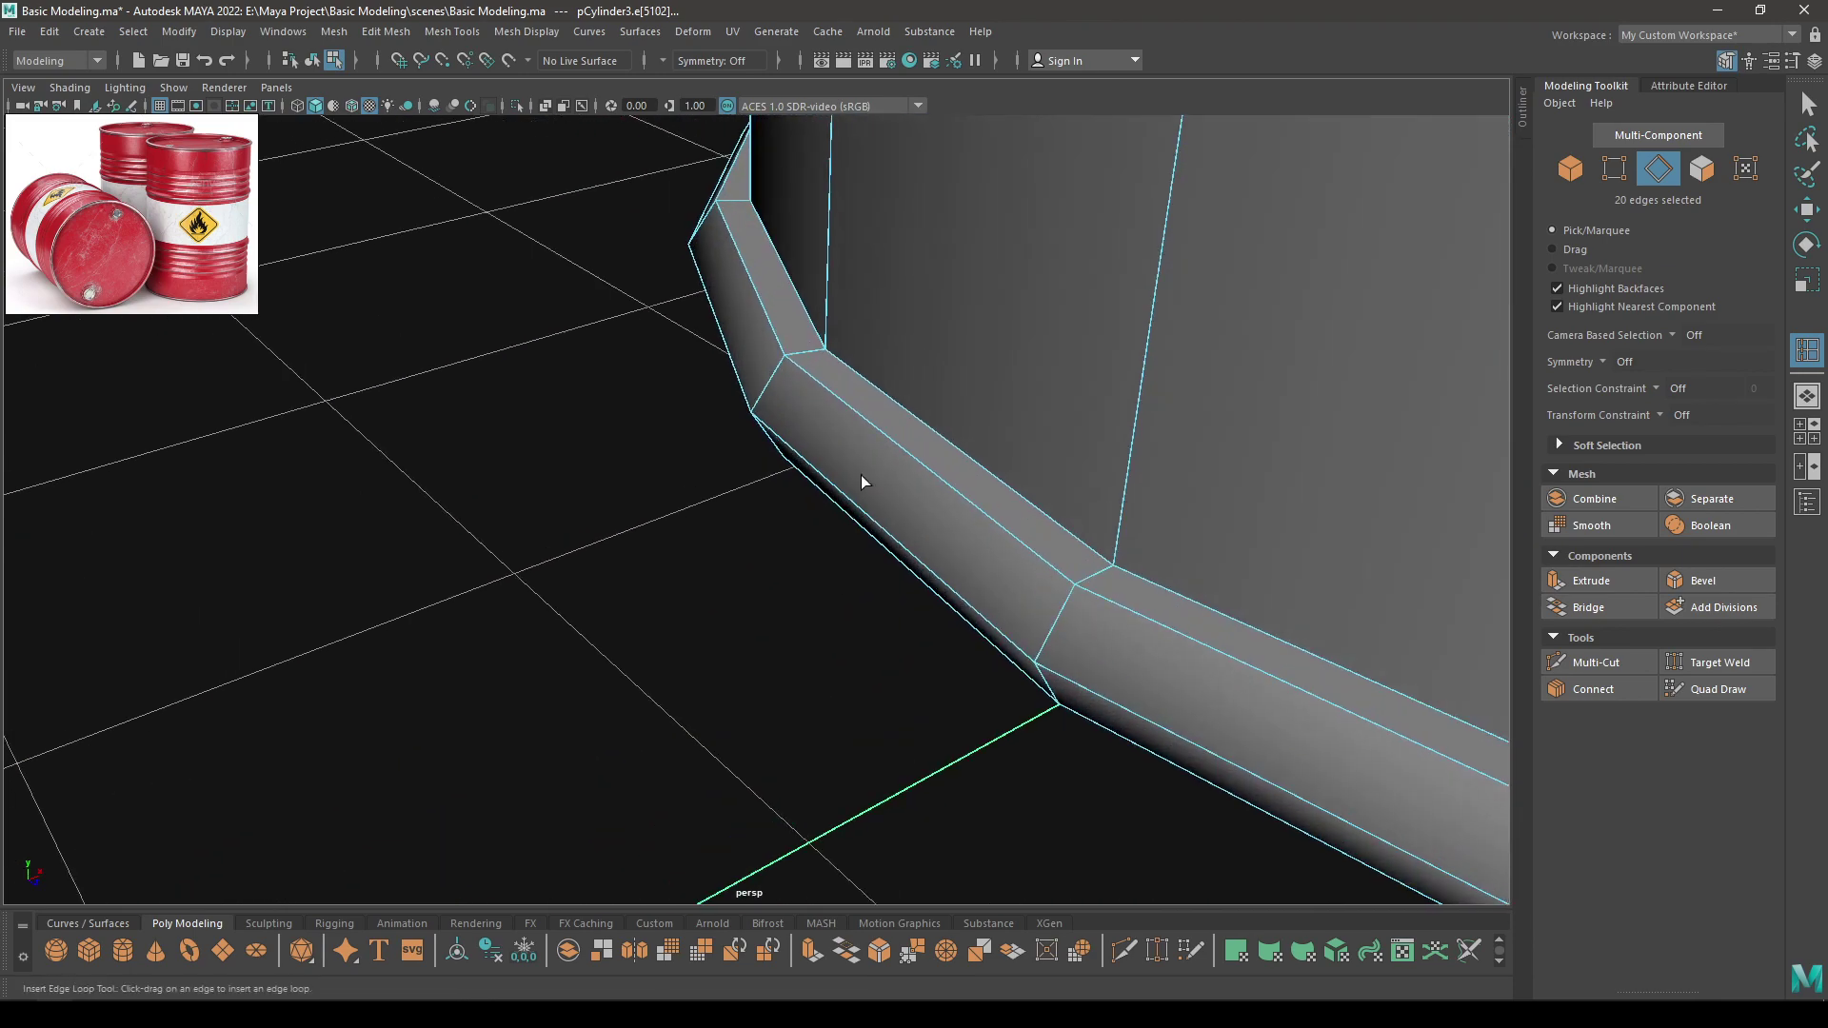
alt+right_drag(842, 585, 919, 647)
alt+middle_drag(919, 647, 801, 686)
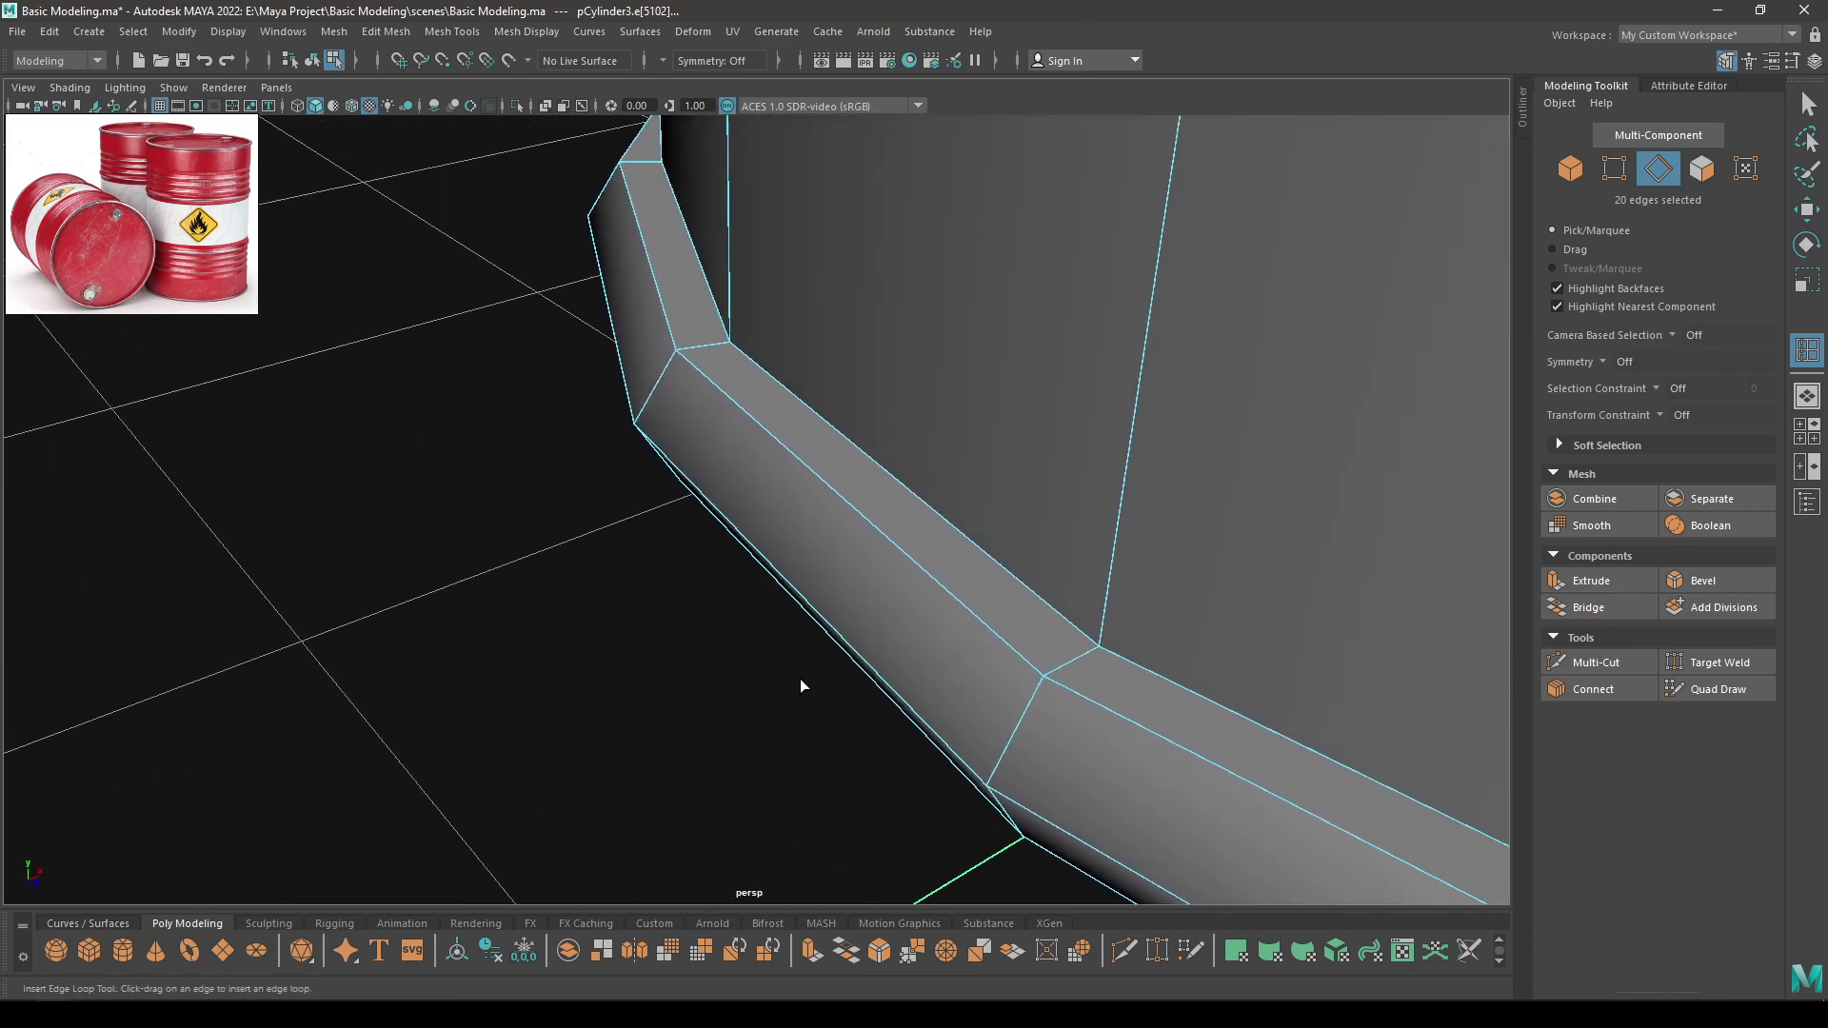
click(1097, 646)
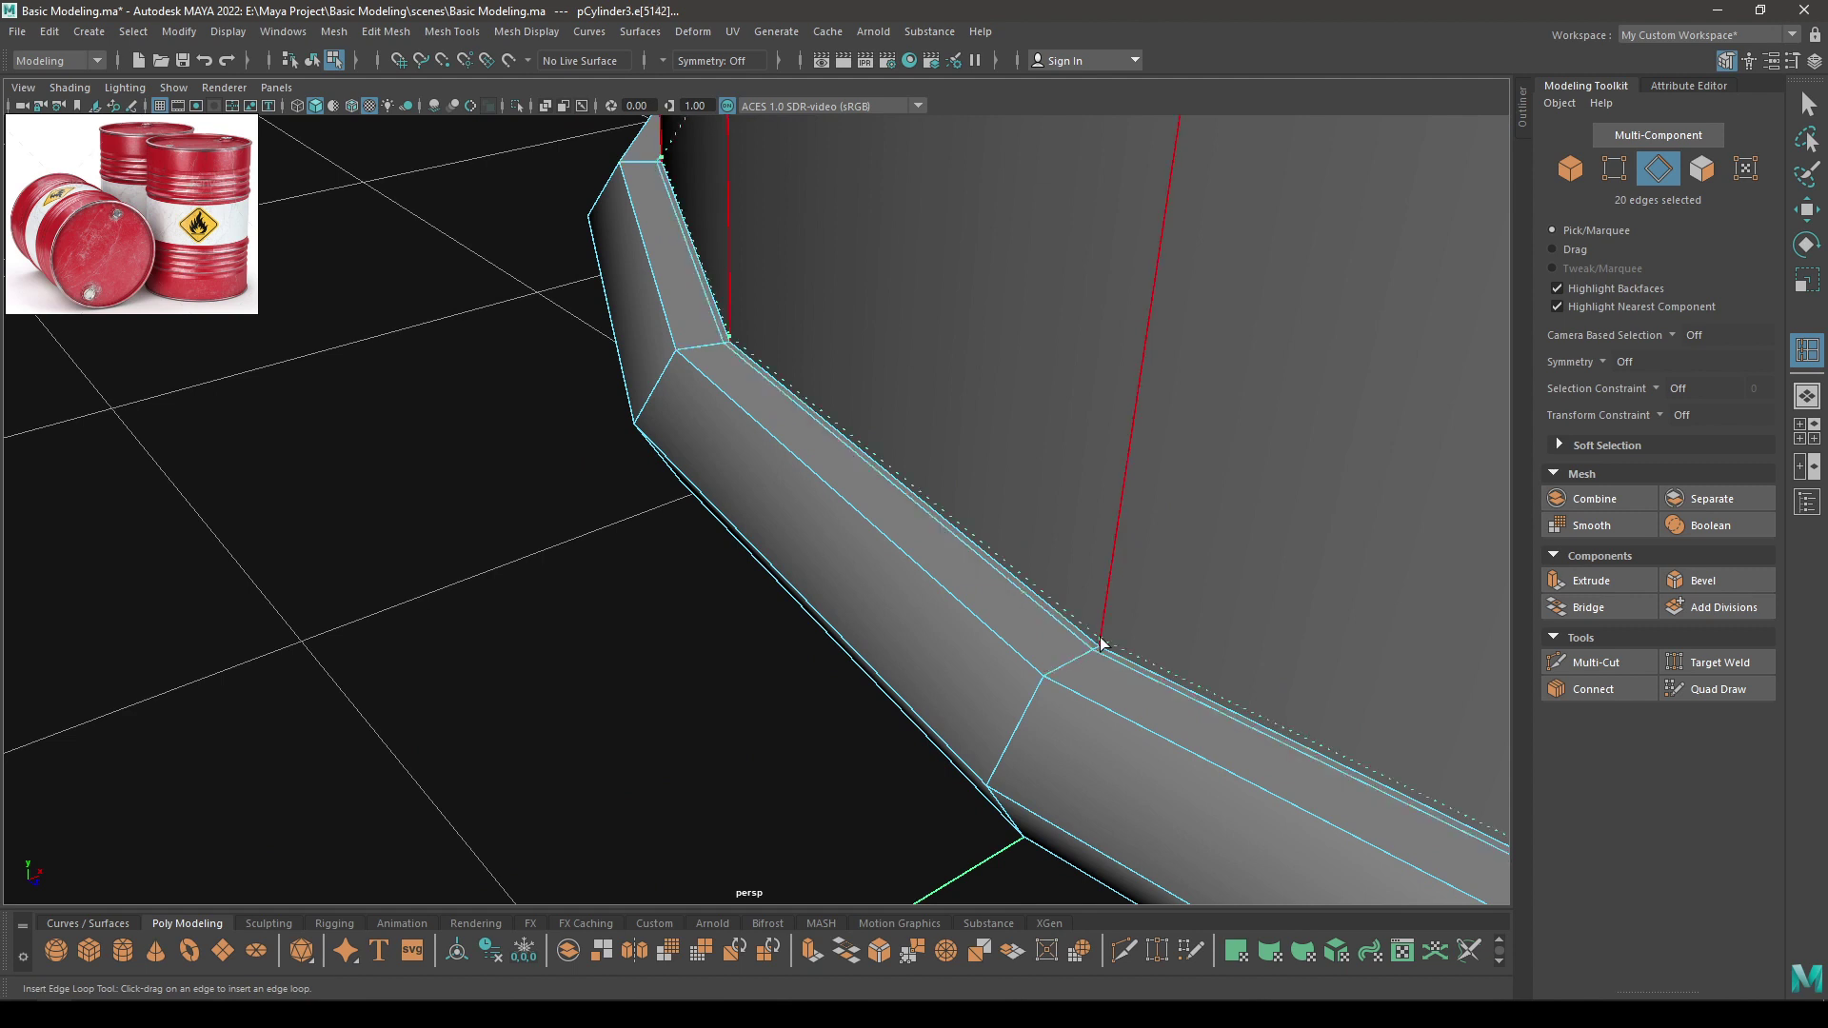
click(1054, 675)
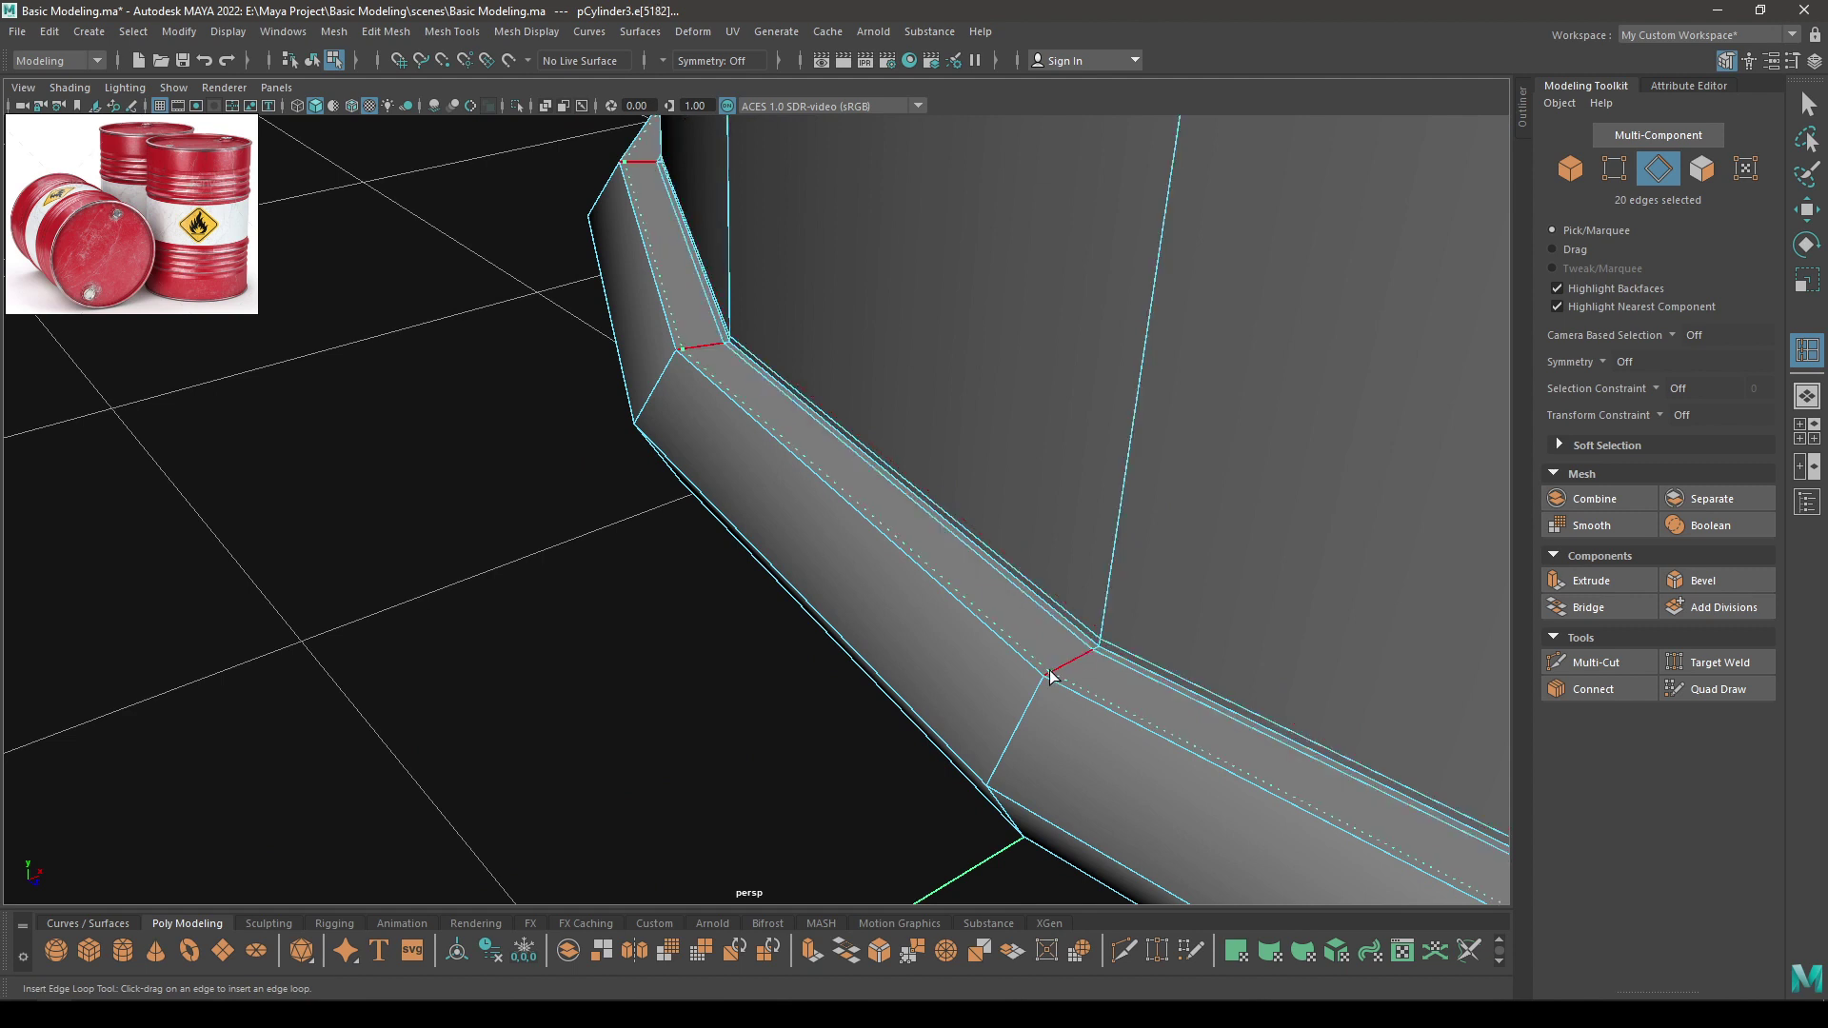
click(1051, 675)
alt+right_drag(1050, 675, 1248, 310)
key(w)
scroll(848, 726, down, 6)
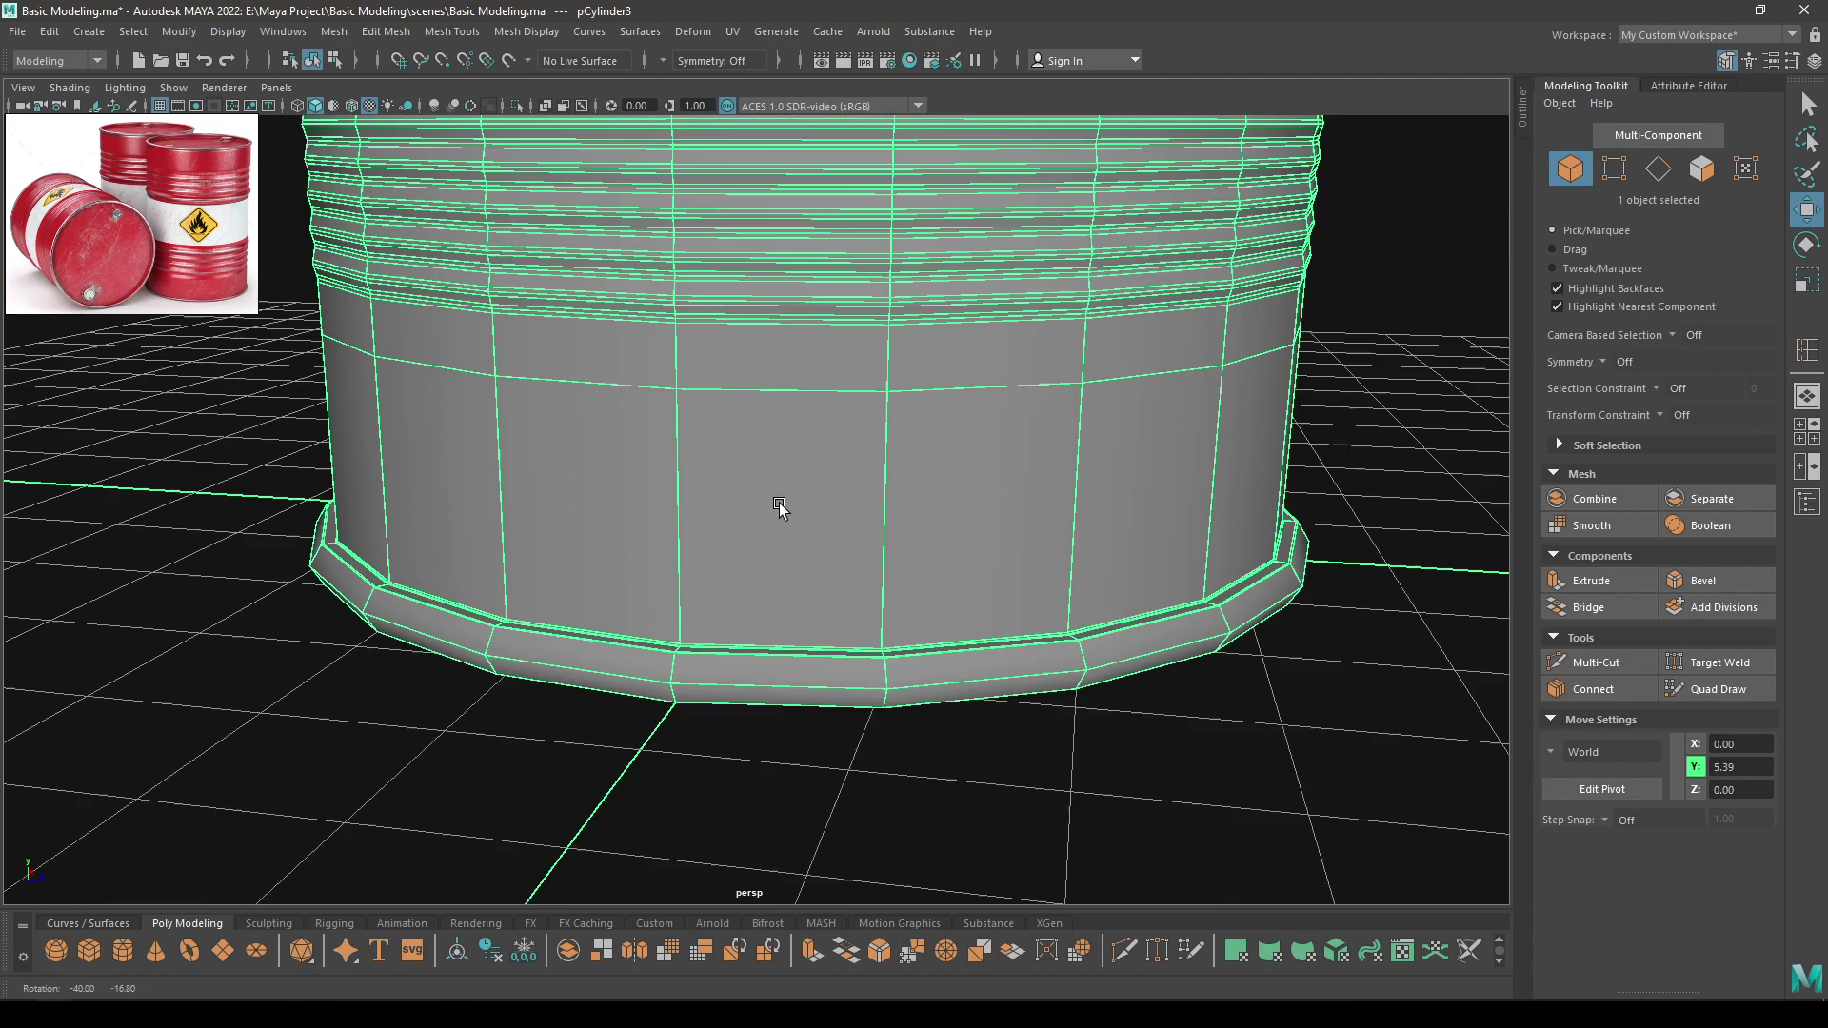
scroll(812, 763, down, 2)
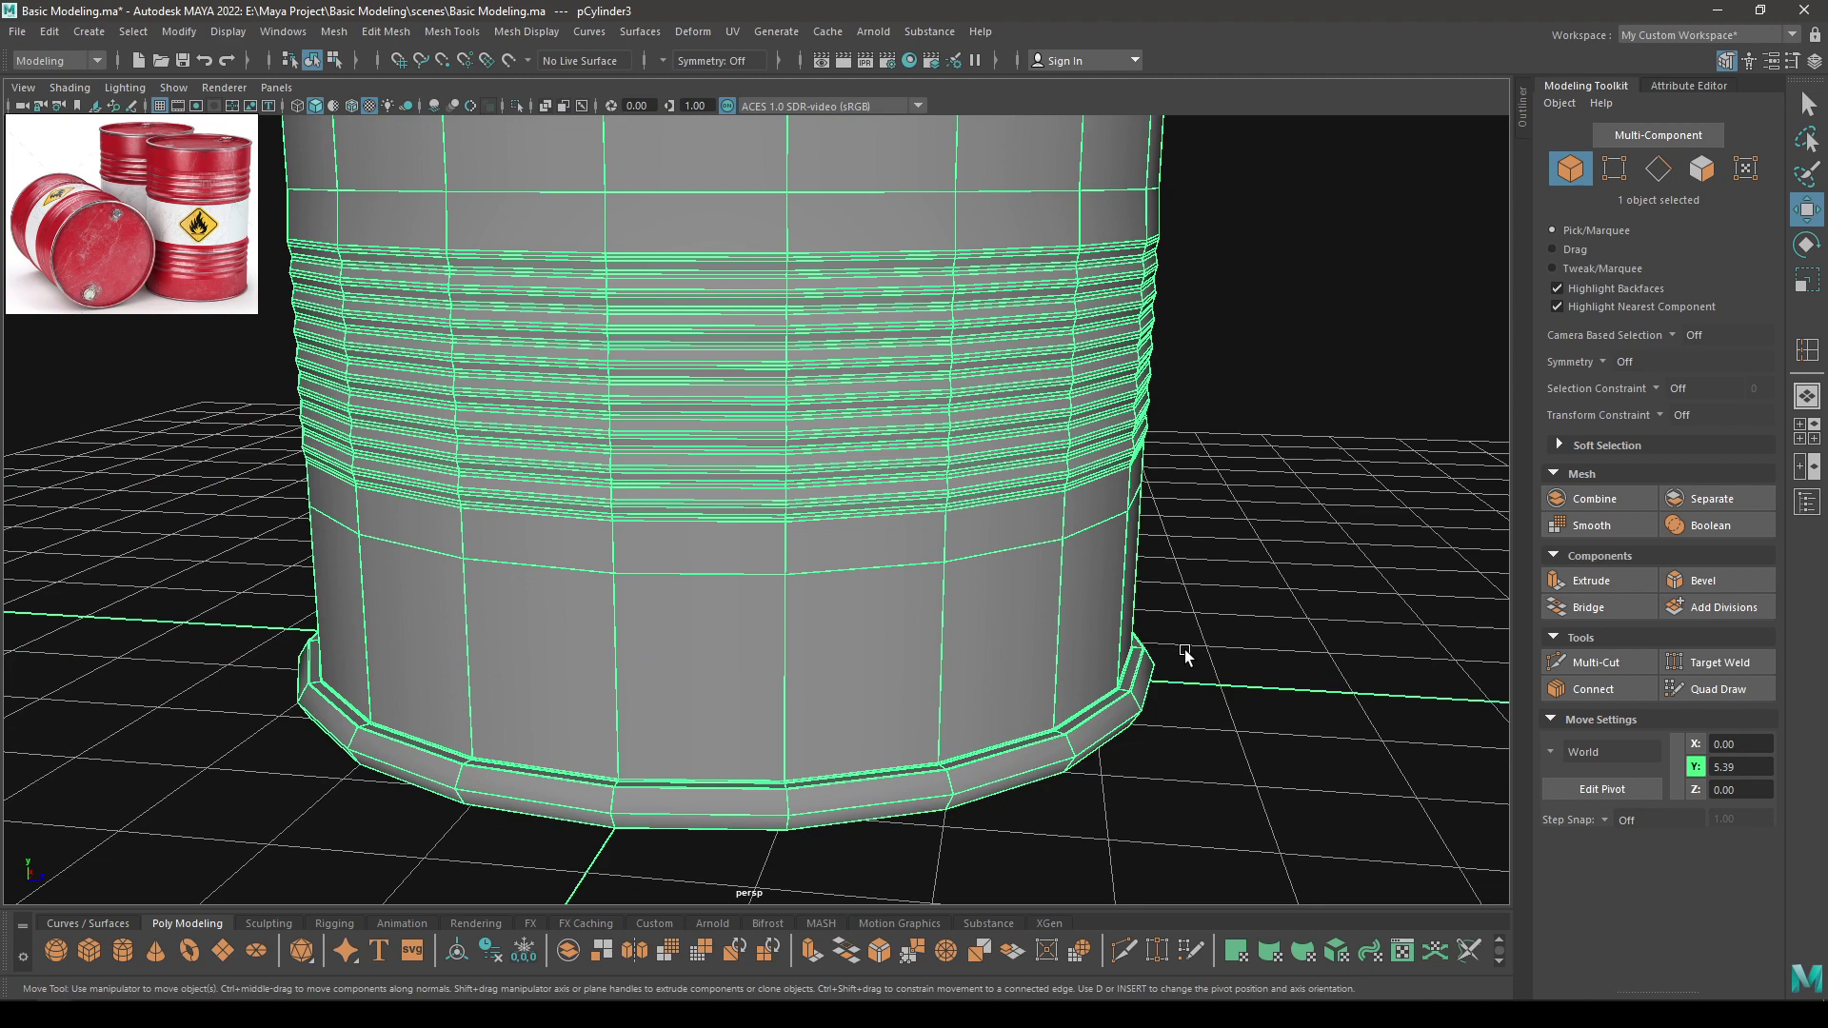
Preview the drum smoothed, examine its body and ridged bands, and return it to the unsmoothed display
key(3)
click(1253, 612)
alt+right_drag(1253, 612, 996, 216)
alt+drag(996, 217, 923, 609)
alt+right_drag(923, 610, 904, 538)
alt+drag(904, 538, 808, 509)
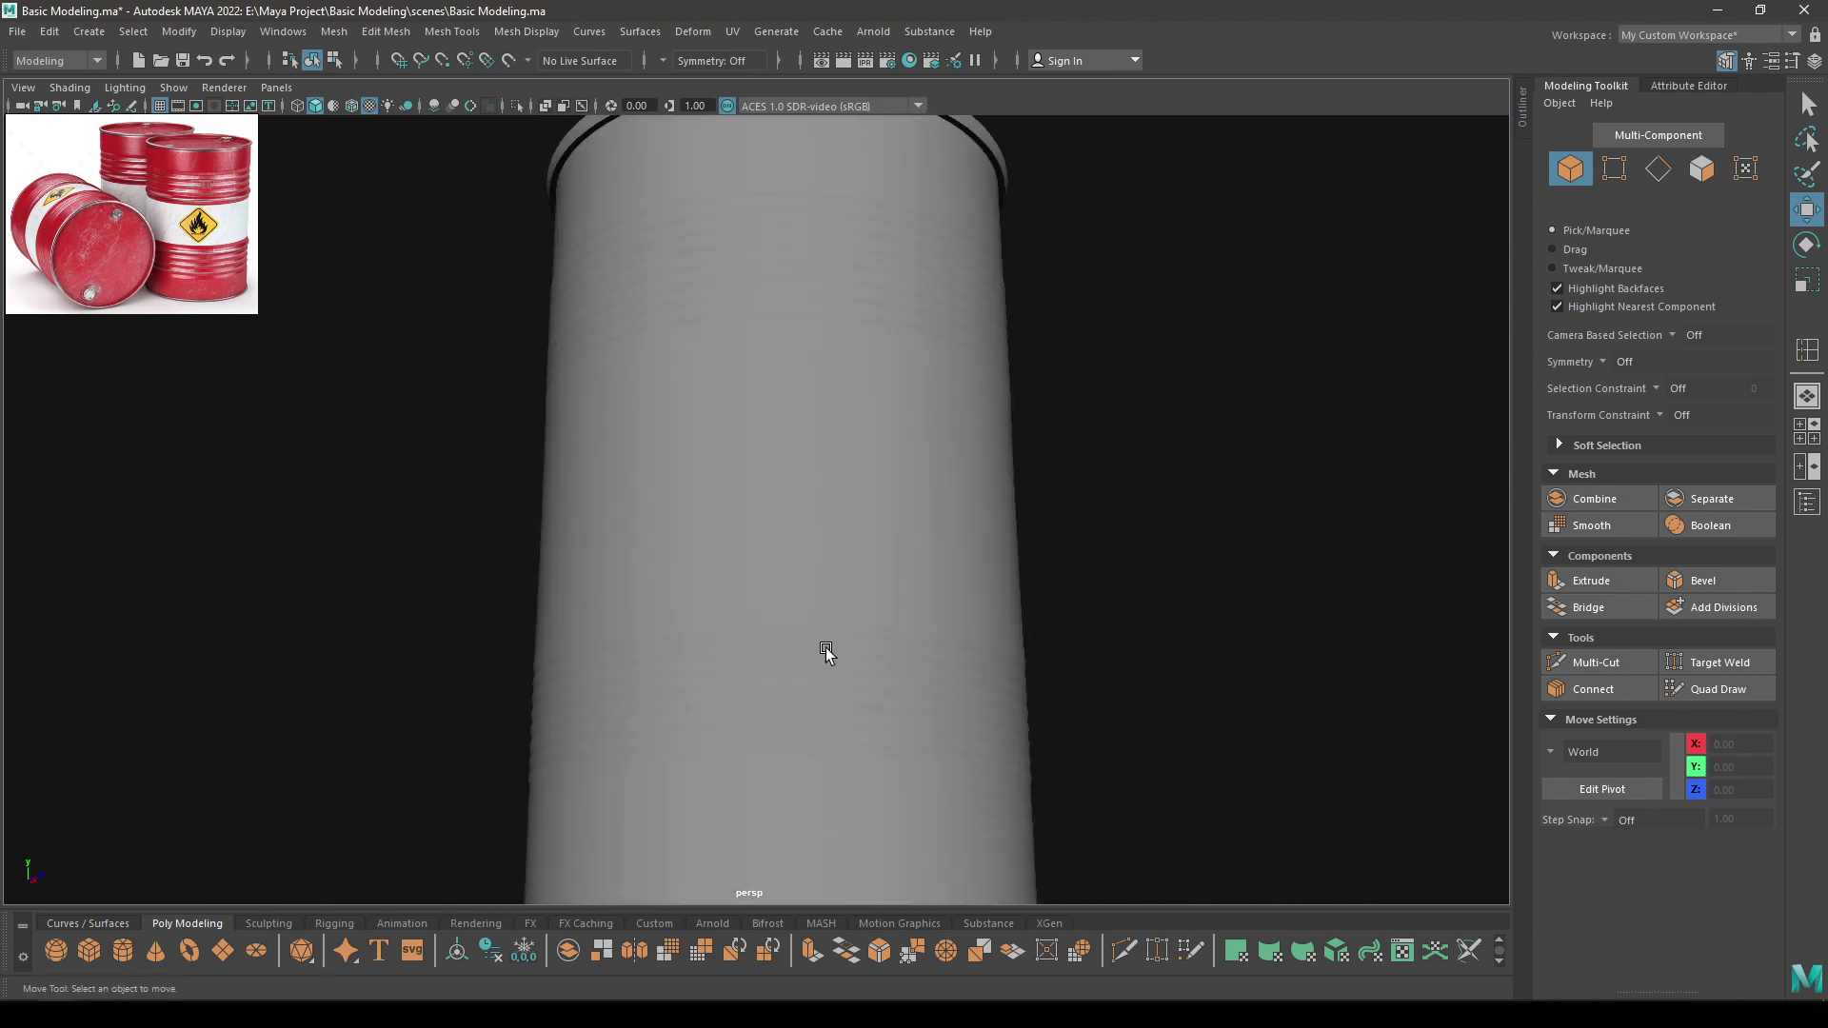
scroll(759, 412, down, 5)
scroll(816, 644, up, 5)
click(755, 545)
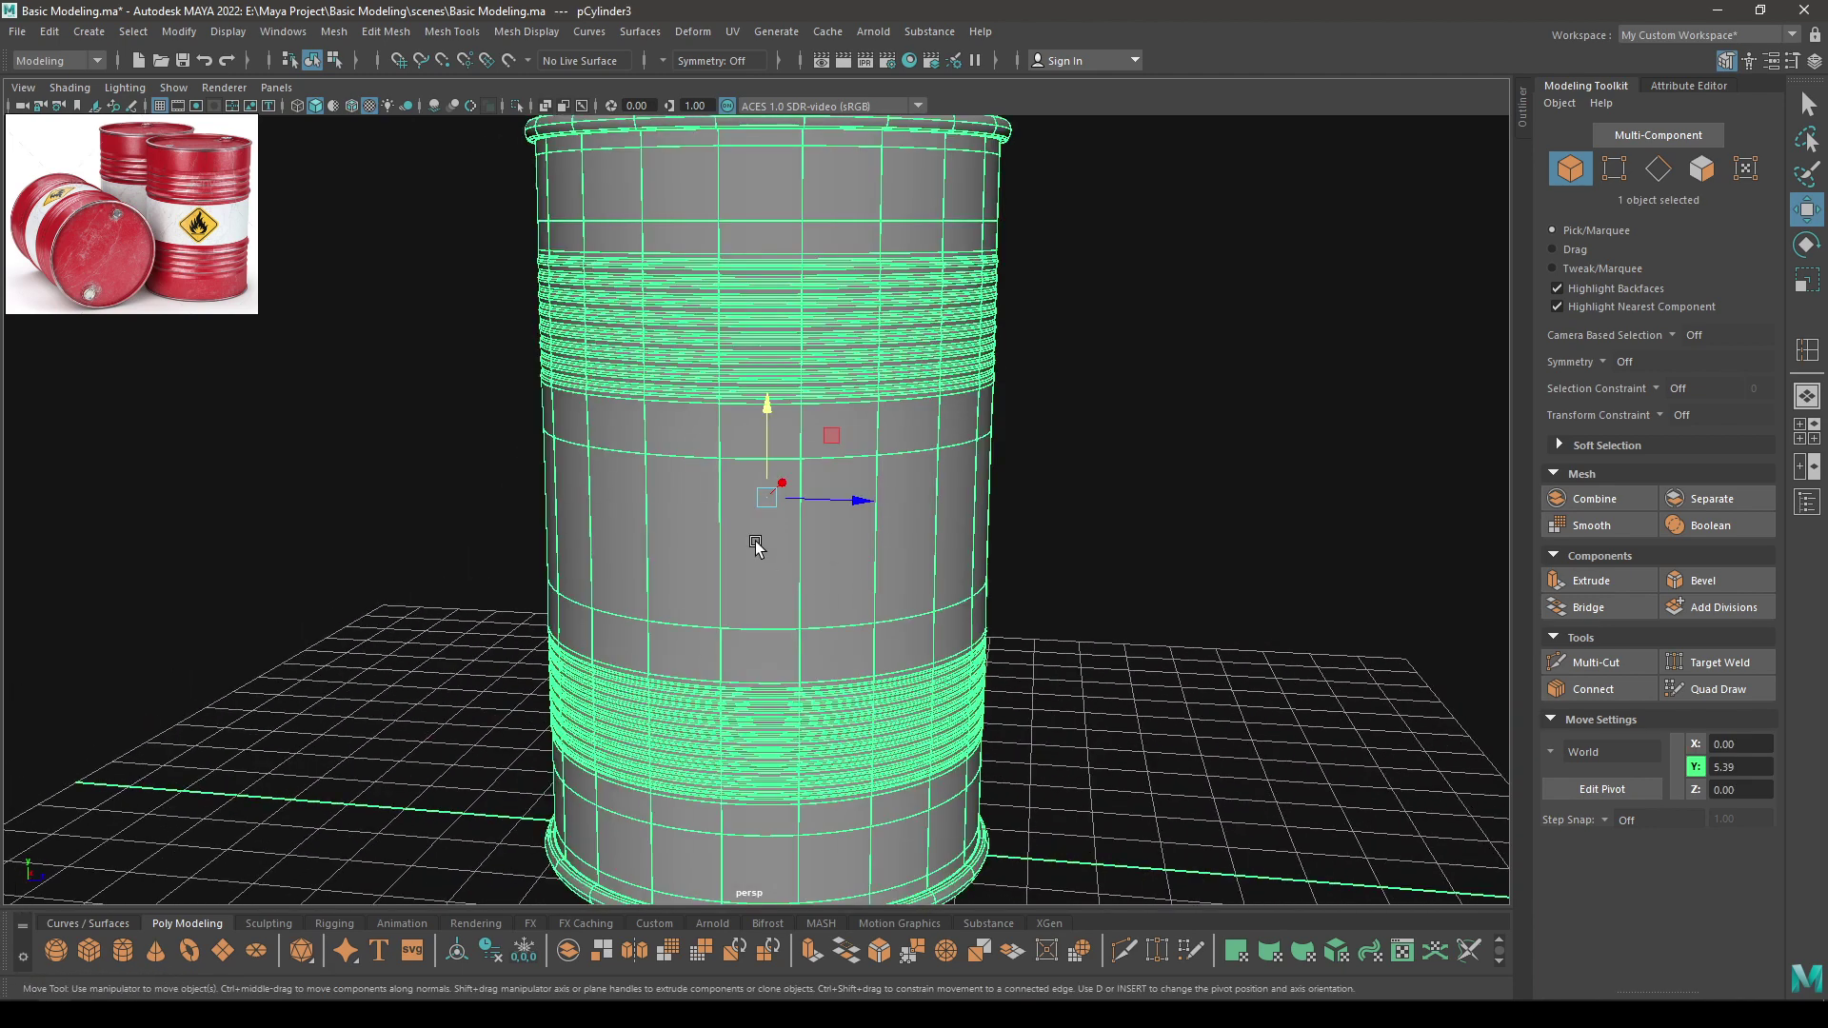
key(1)
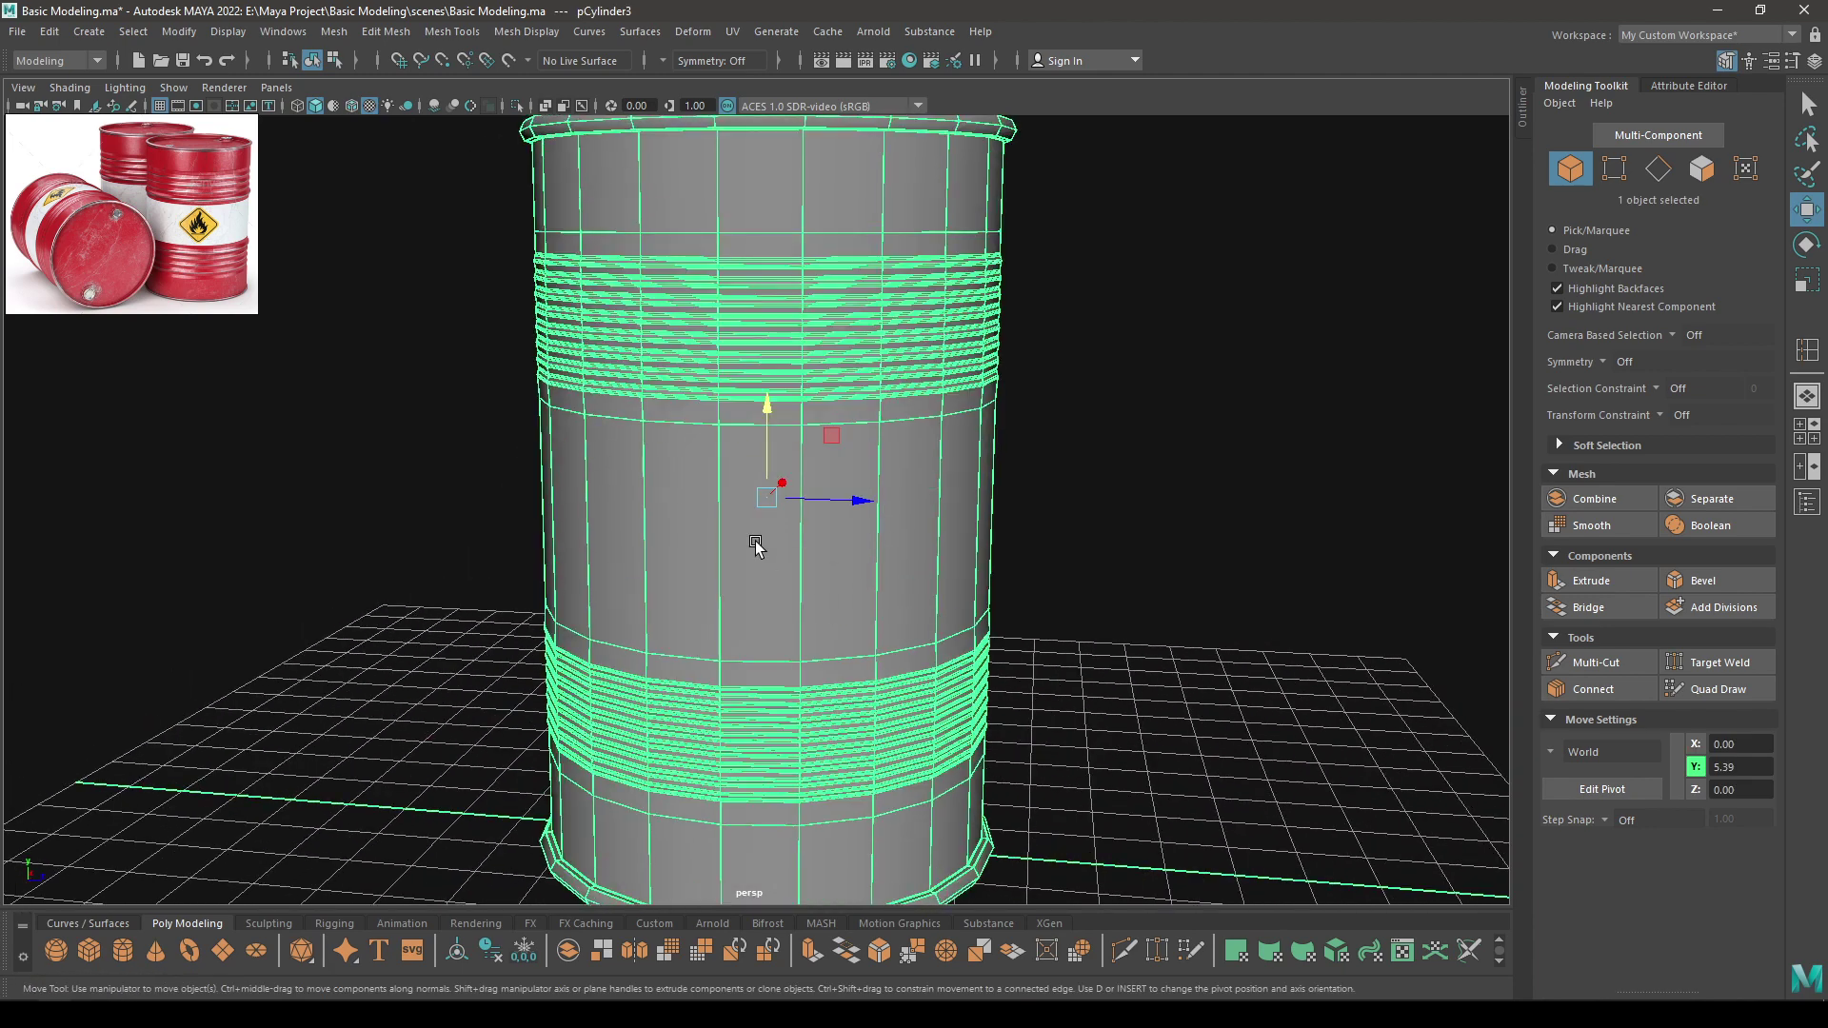
Insert two edge loops around the drum's plain middle section between the ridged bands, and return to object mode
click(1031, 484)
alt+drag(1105, 495, 1175, 505)
scroll(1145, 598, up, 4)
click(861, 380)
scroll(857, 386, up, 3)
alt+middle_drag(829, 391, 817, 484)
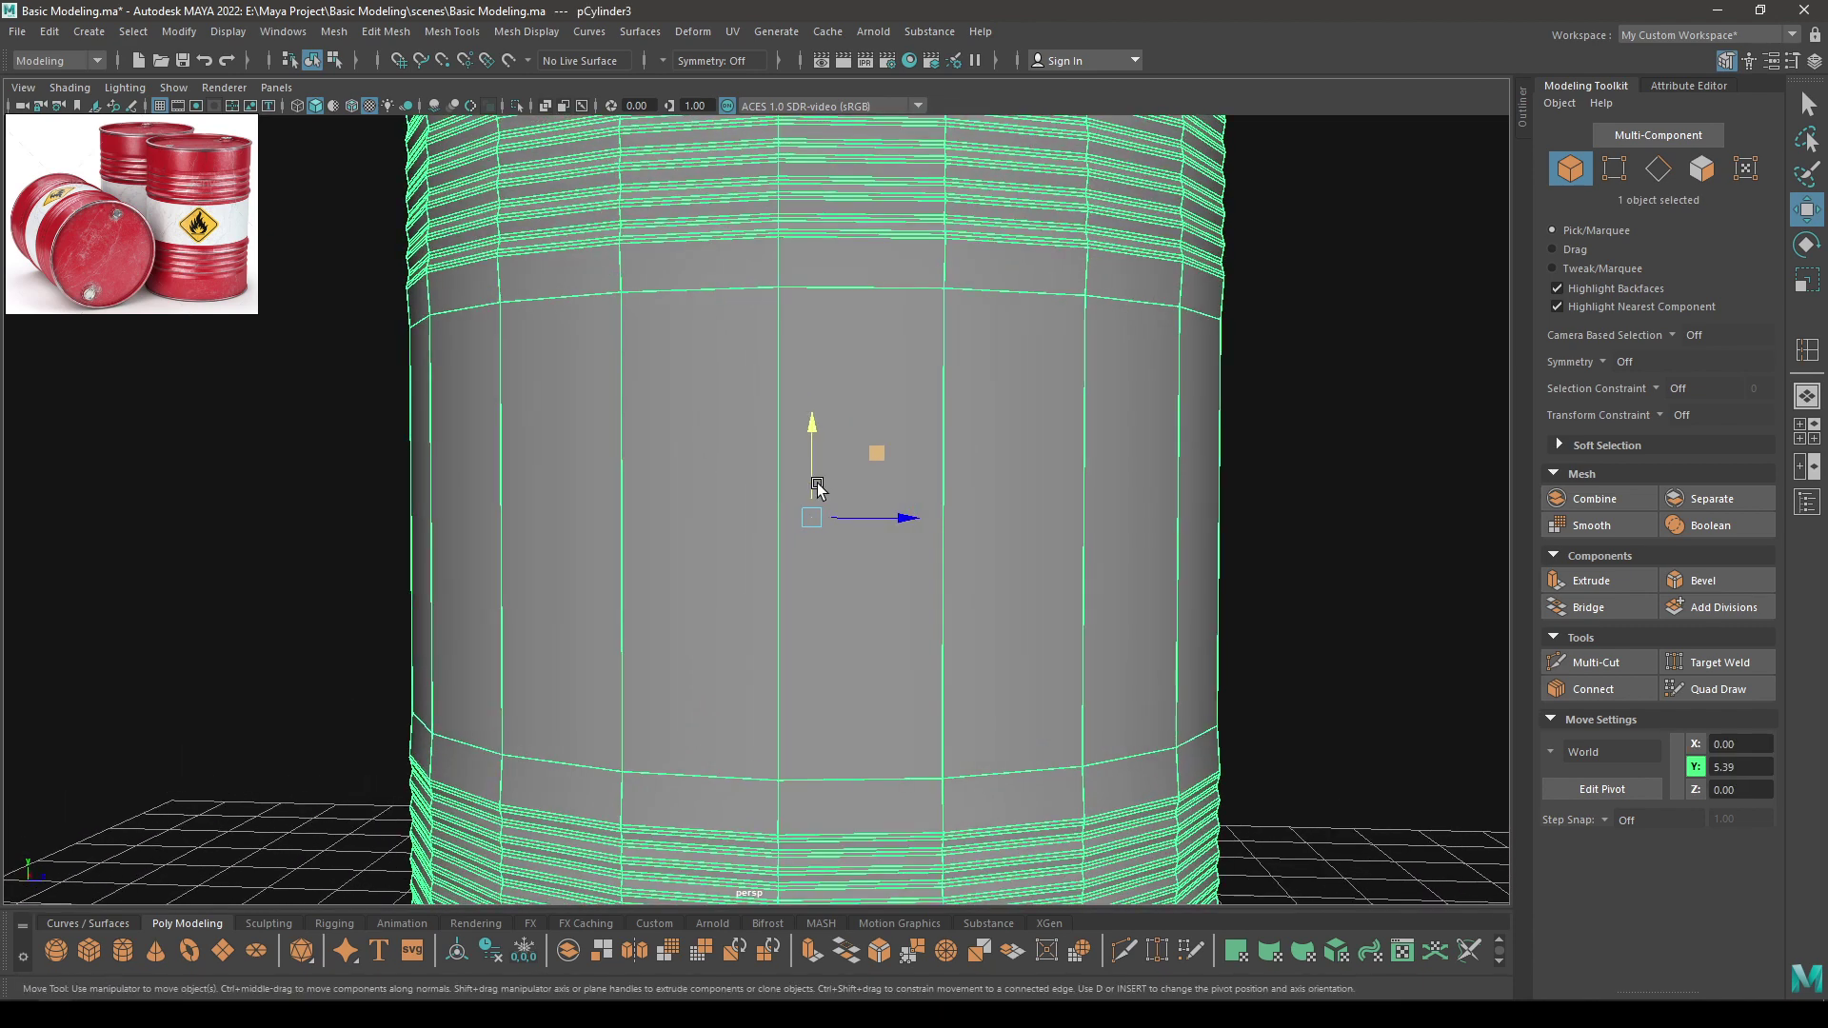
shift+right_drag(663, 410, 558, 413)
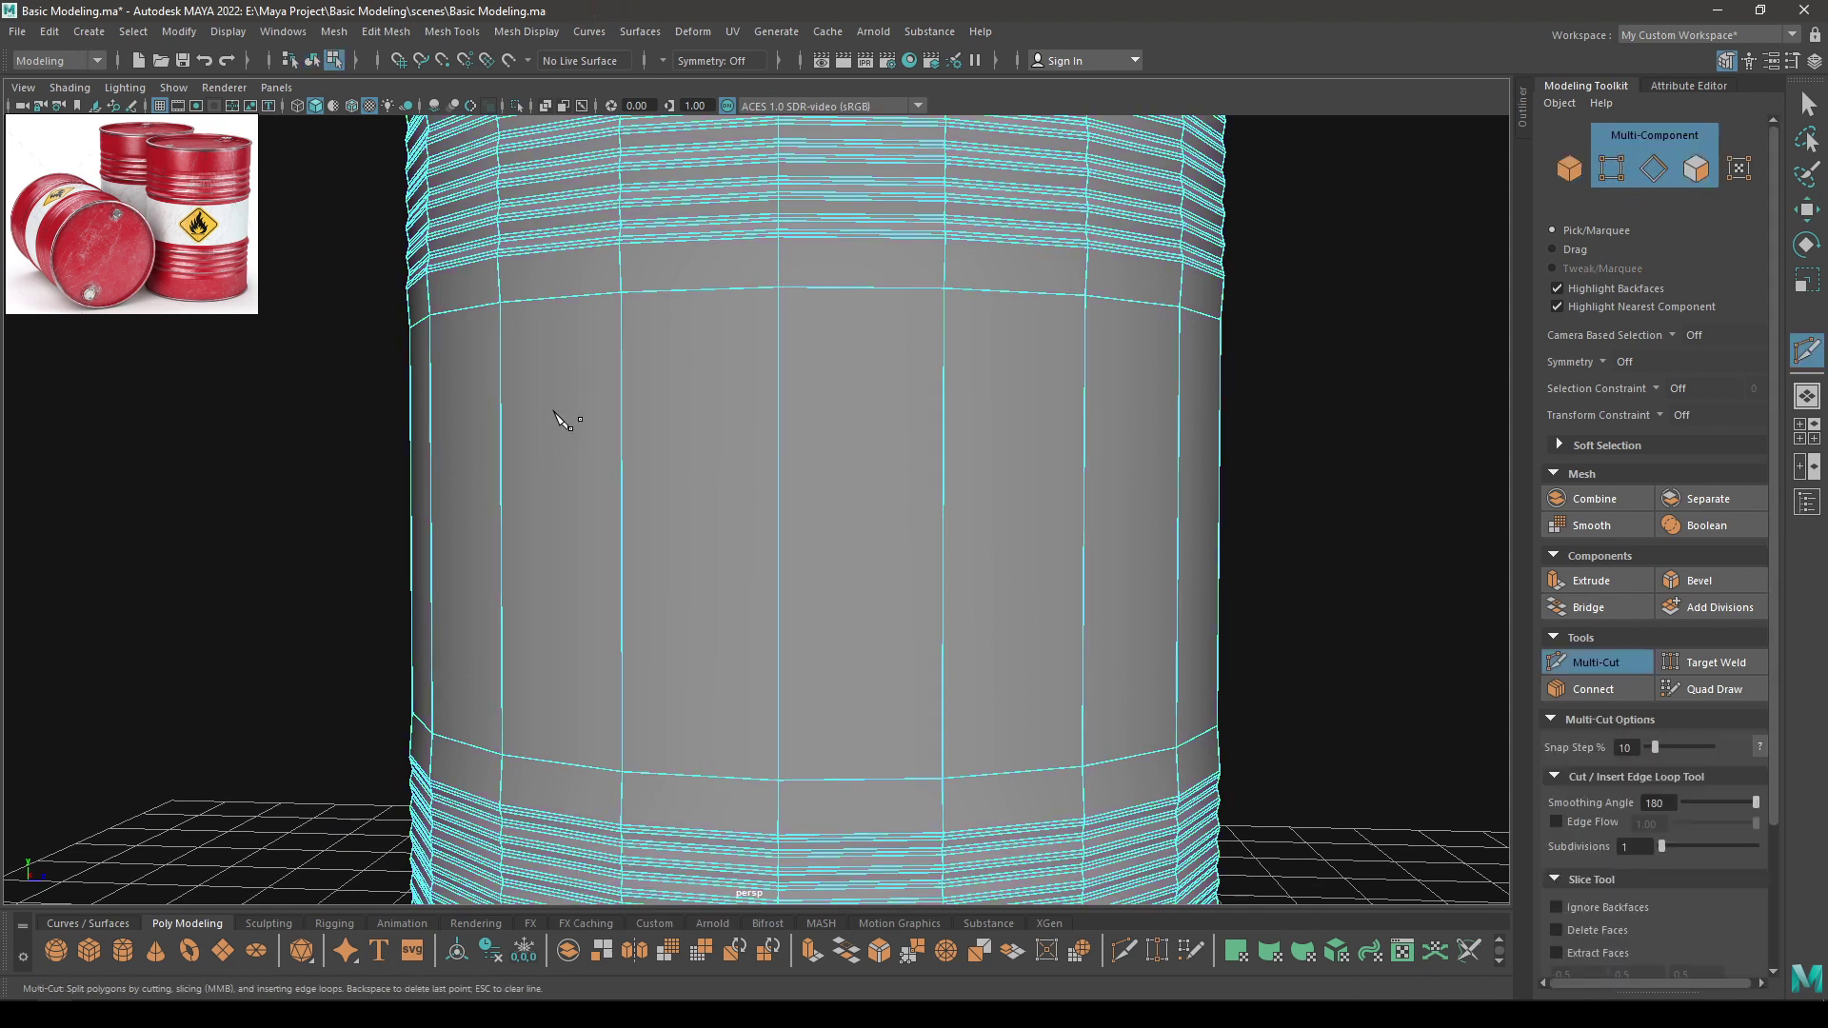
key(ctrl)
ctrl+click(897, 626)
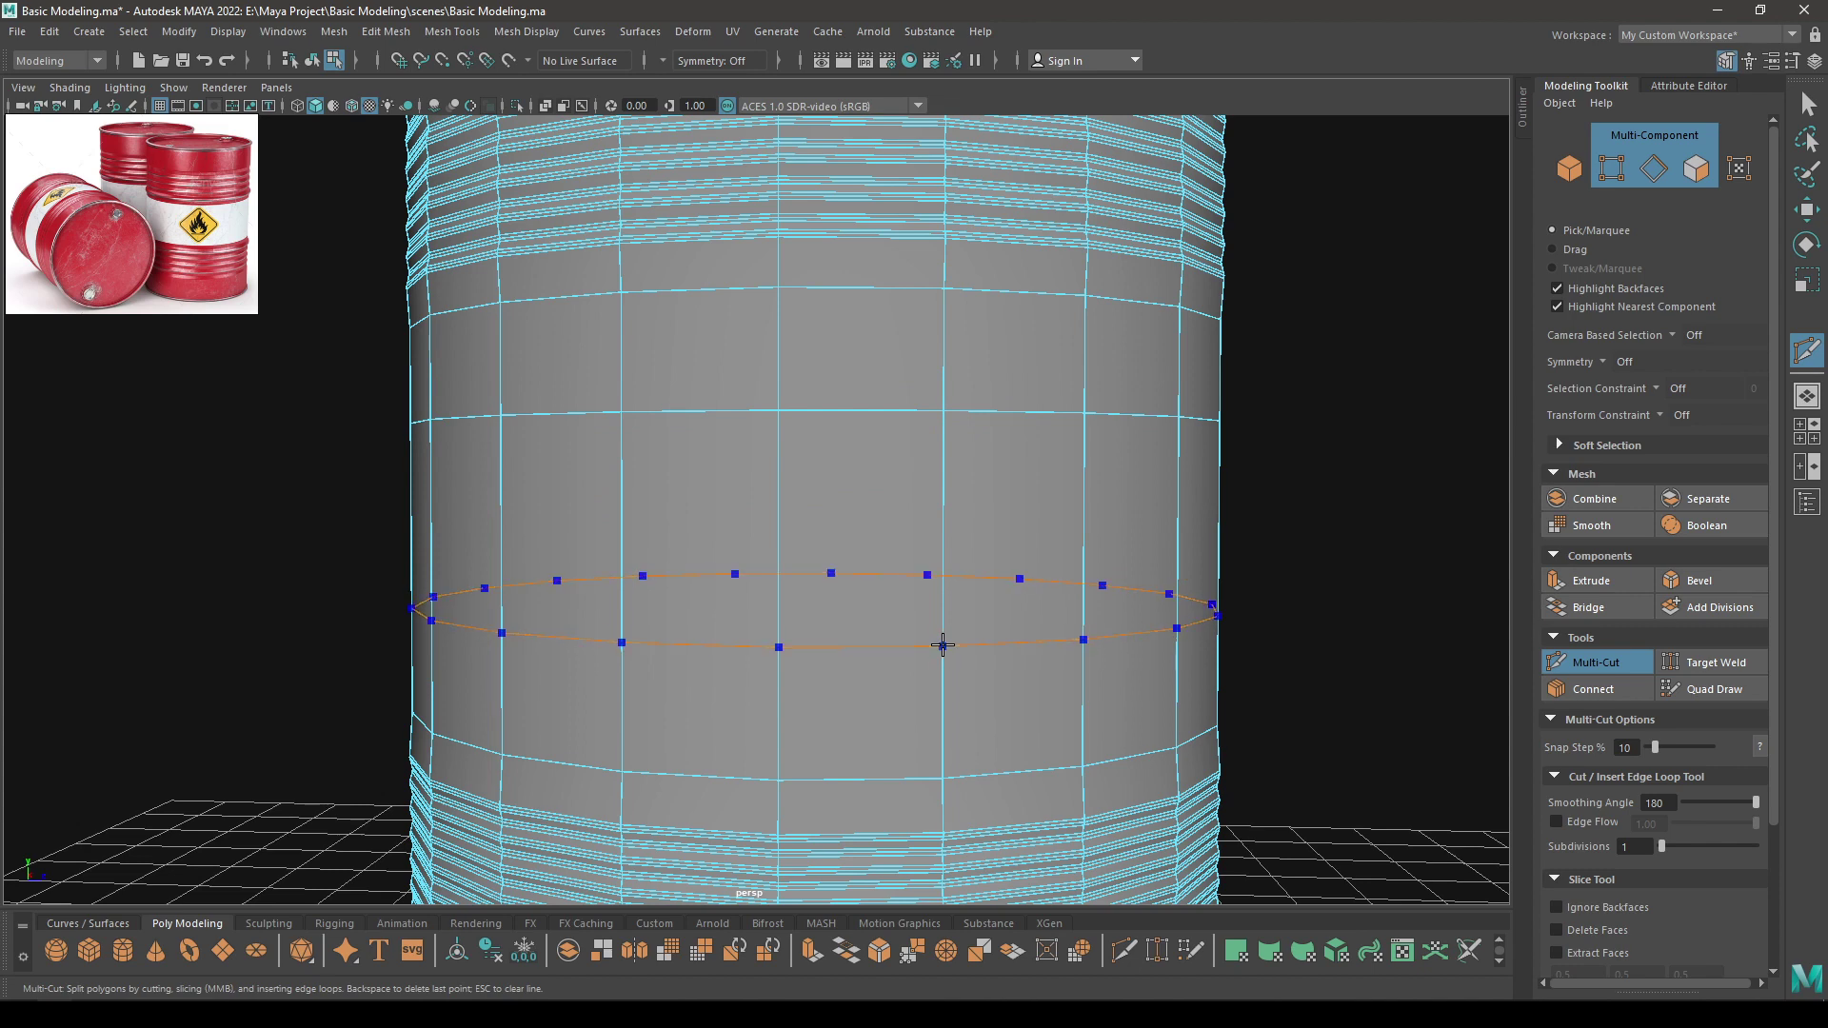
scroll(1022, 549, down, 5)
alt+middle_drag(983, 313, 990, 573)
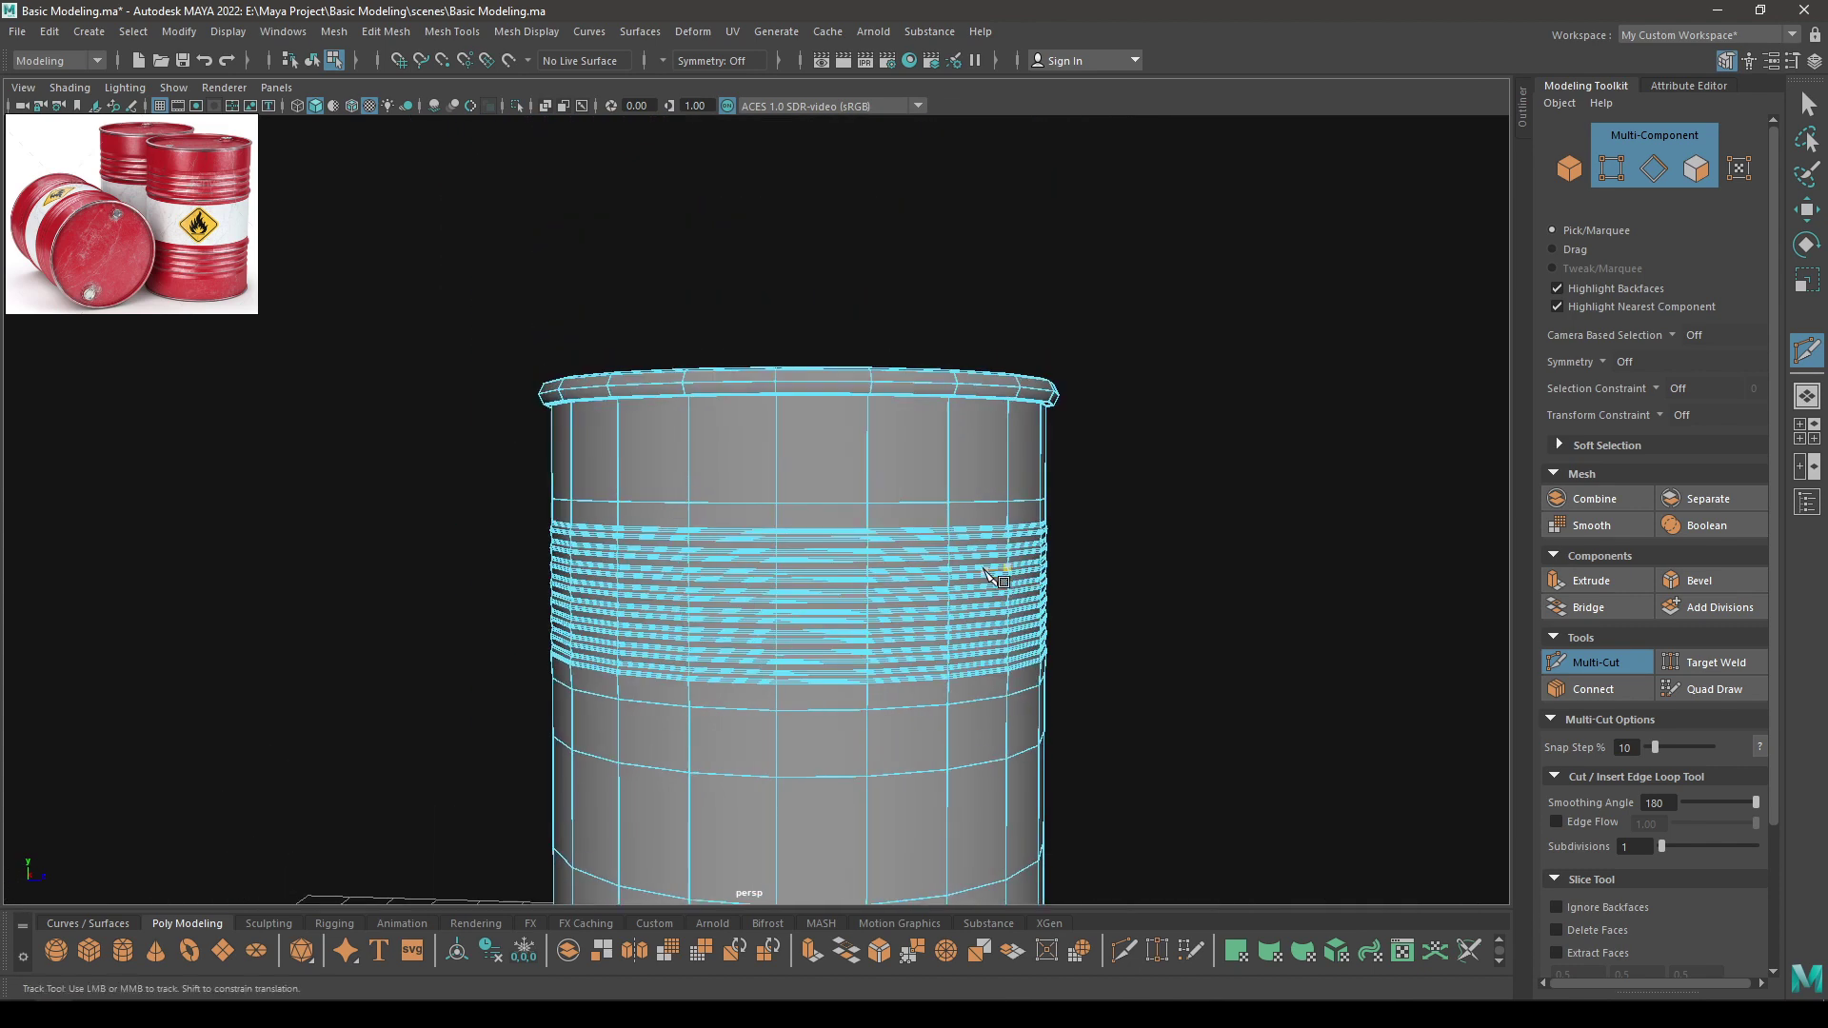
key(w)
right_drag(946, 530, 1047, 468)
click(1213, 398)
Examine the drum's lid and enlarge the reference image around the cap on the lying drum
scroll(1143, 305, down, 5)
alt+drag(1080, 270, 1008, 408)
scroll(838, 620, up, 5)
click(833, 623)
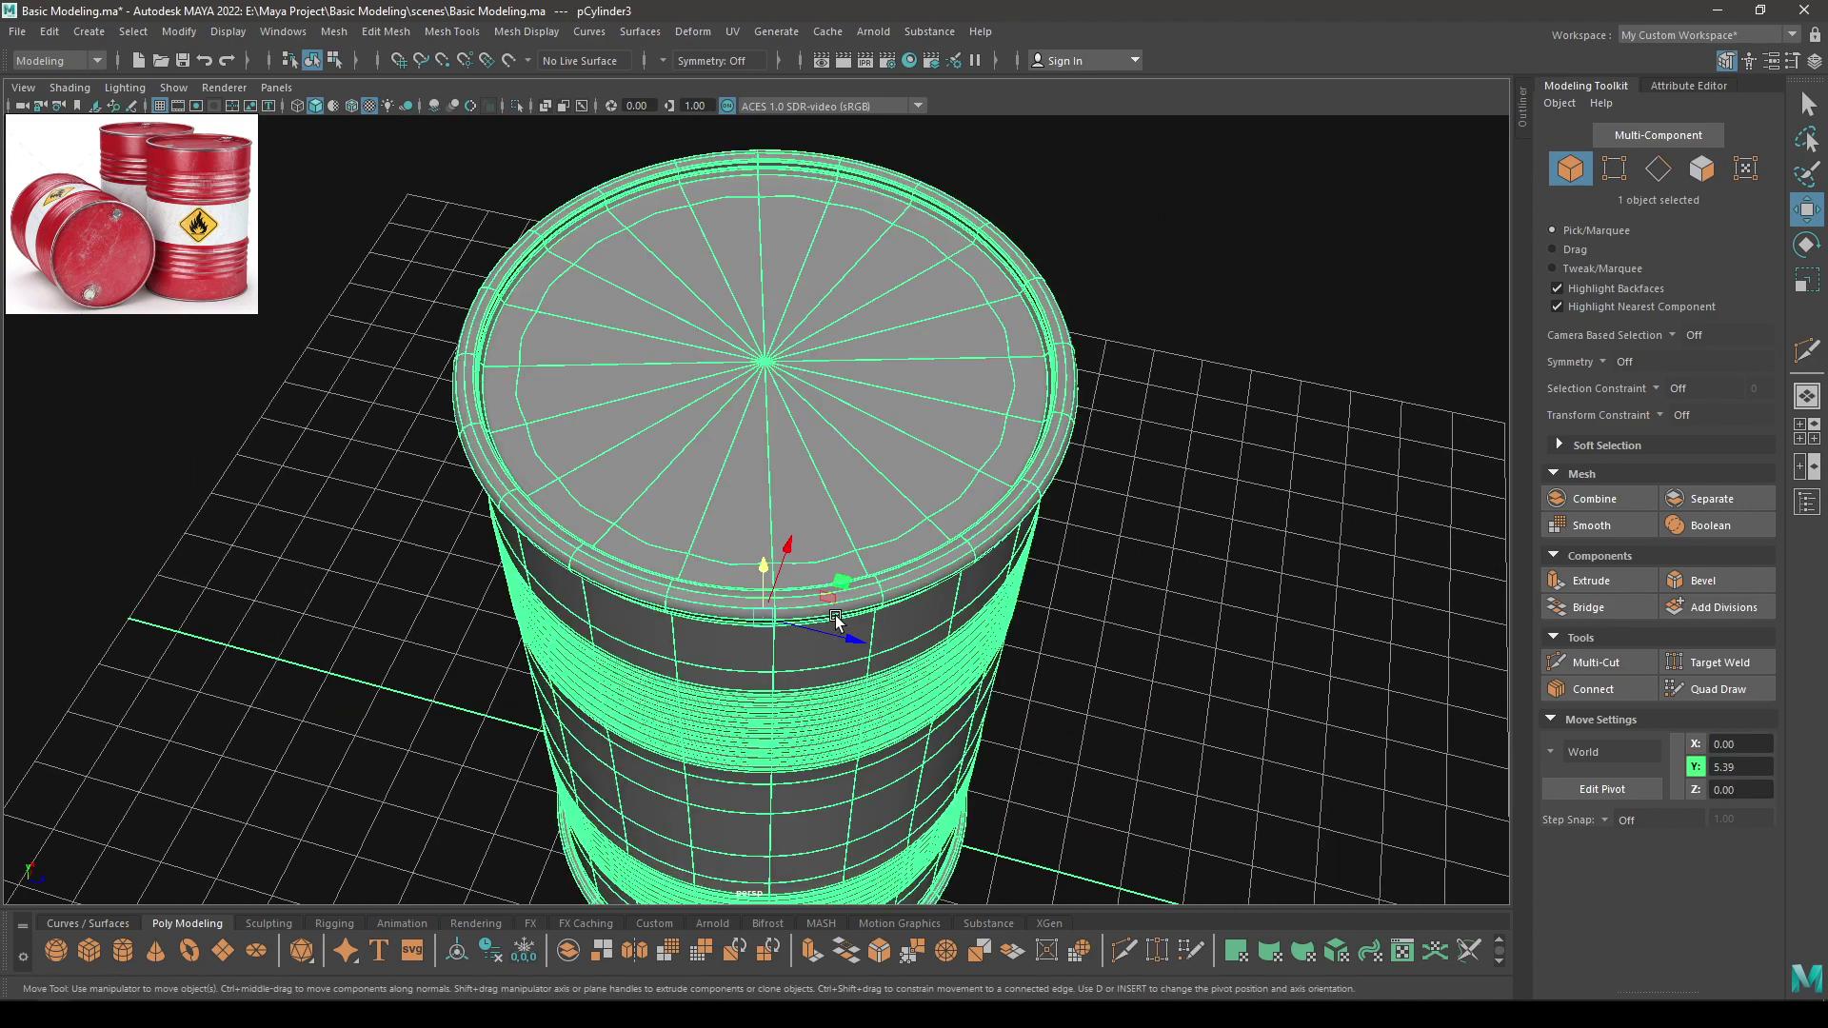
click(1208, 544)
alt+drag(1208, 544, 1134, 494)
scroll(1134, 494, down, 3)
scroll(1134, 495, up, 6)
alt+middle_drag(1085, 647, 1041, 775)
click(162, 250)
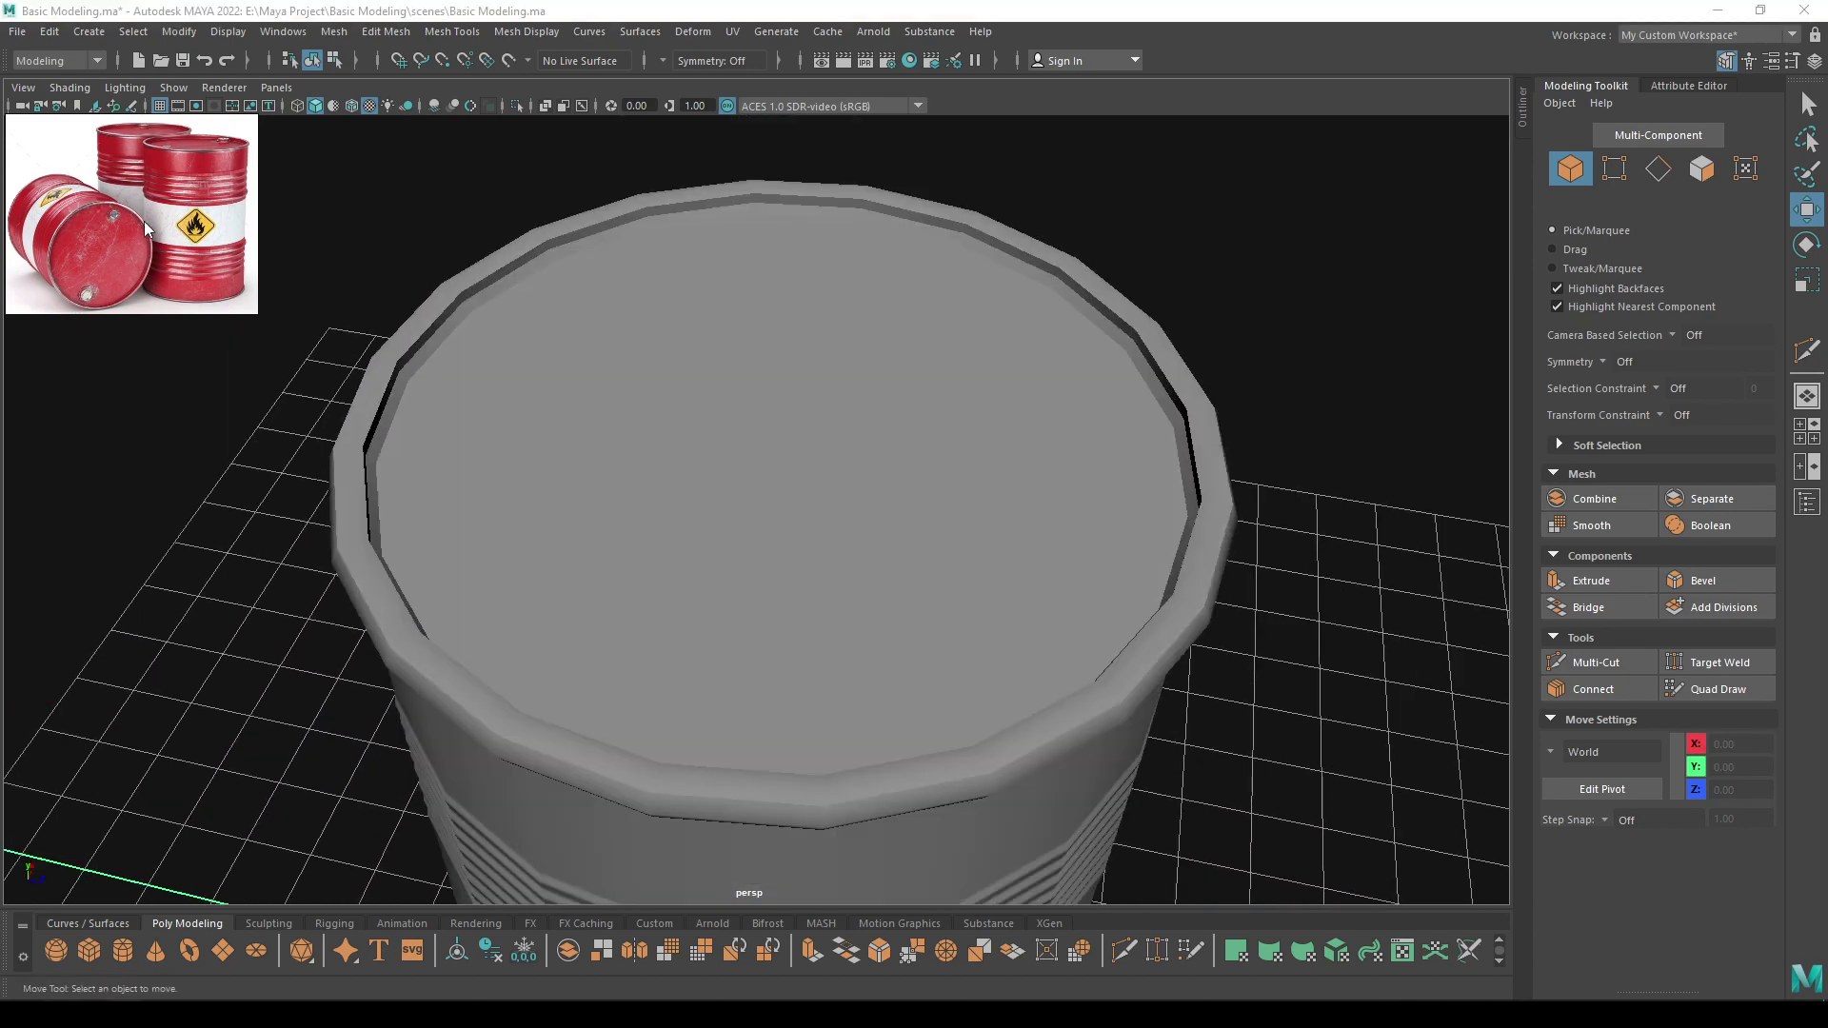
scroll(104, 169, up, 3)
scroll(104, 170, up, 2)
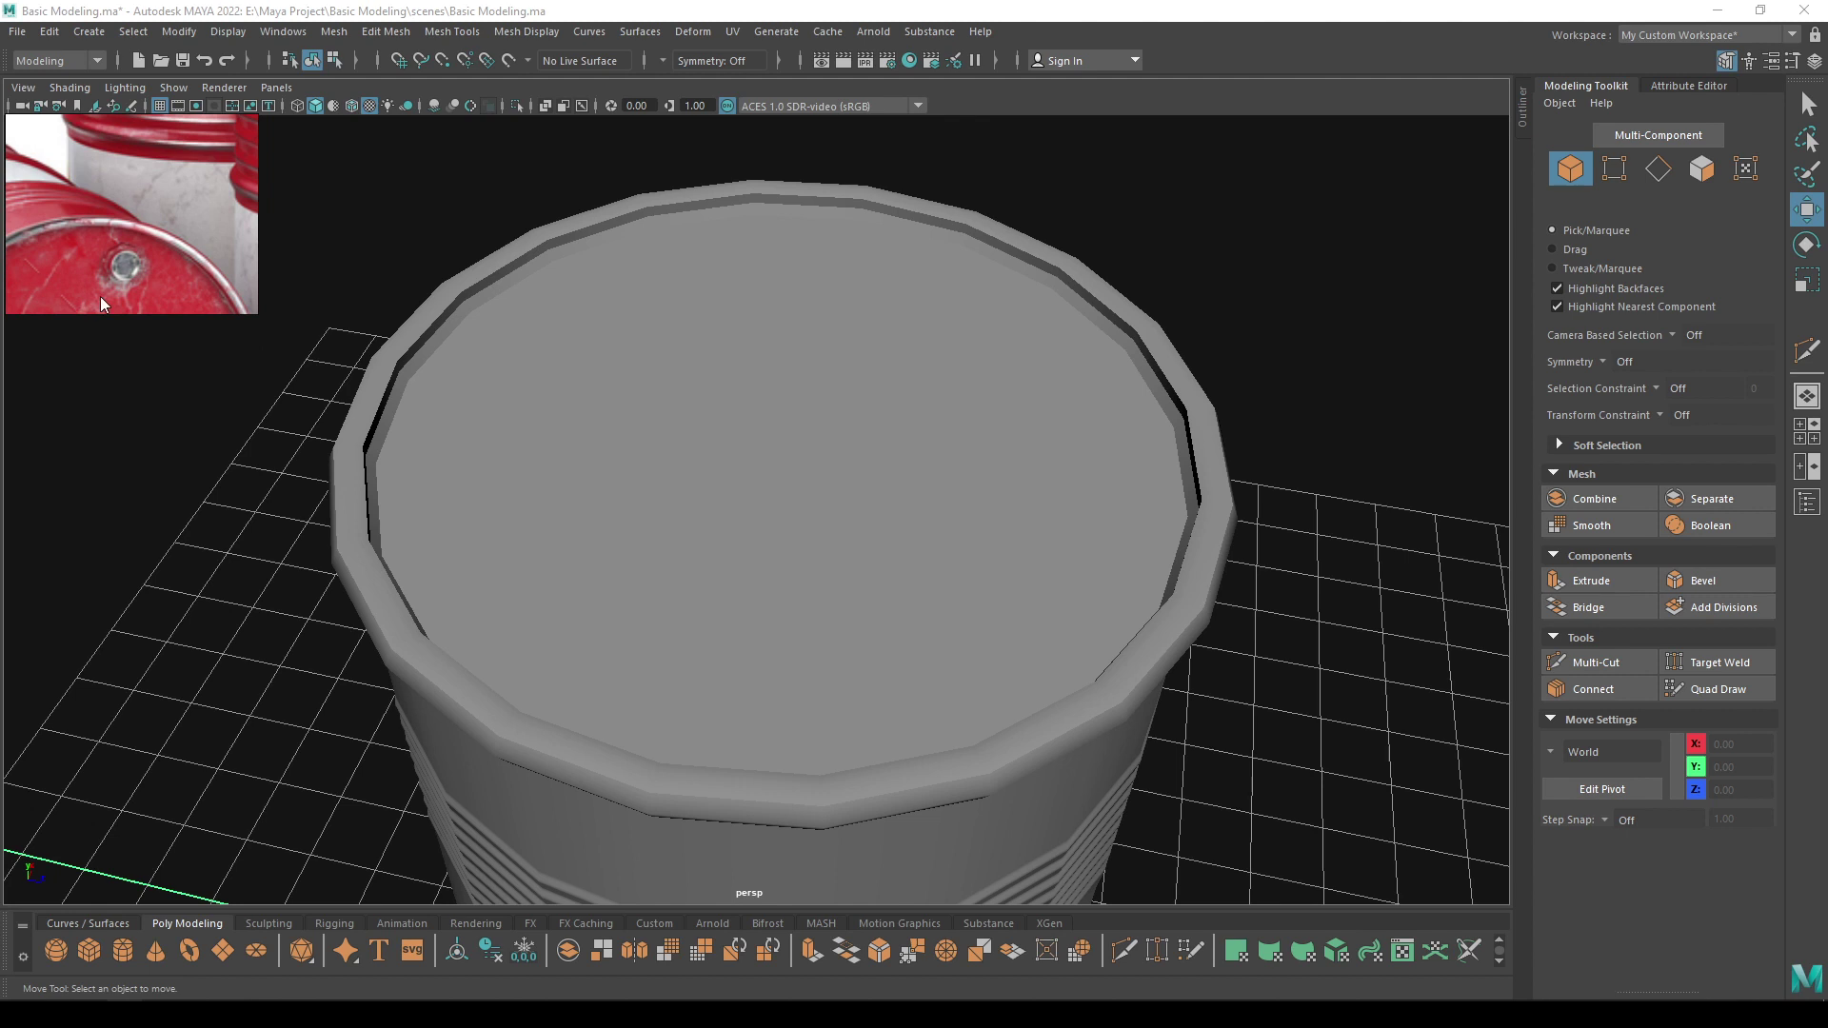
scroll(734, 478, down, 2)
Create a polygon cylinder and raise it to the drum's lid at Y 11.42
shift+right_drag(1163, 299, 1059, 300)
scroll(991, 362, down, 5)
drag(777, 714, 570, 423)
Move the new cylinder in the top view towards the lid's edge, to Z -1.81
key(space)
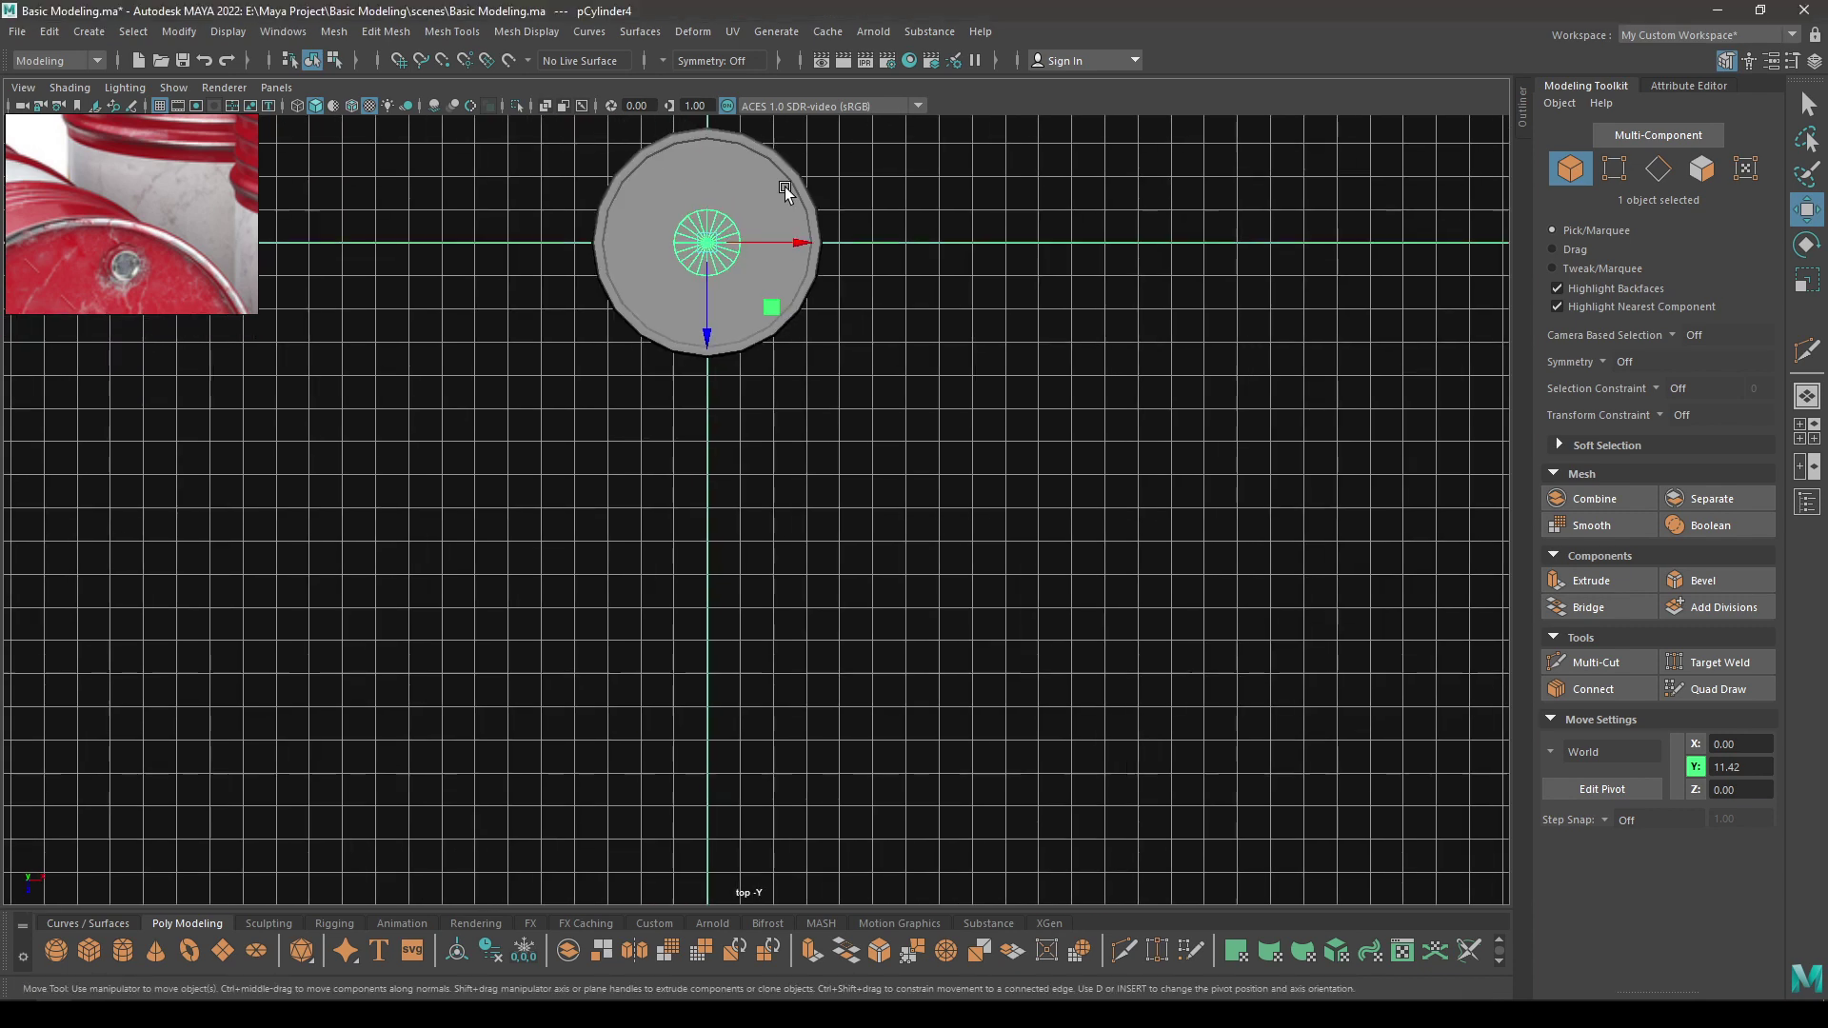
scroll(788, 285, down, 1)
alt+middle_drag(791, 359, 922, 714)
scroll(926, 726, up, 9)
alt+middle_drag(962, 470, 722, 322)
scroll(687, 671, up, 4)
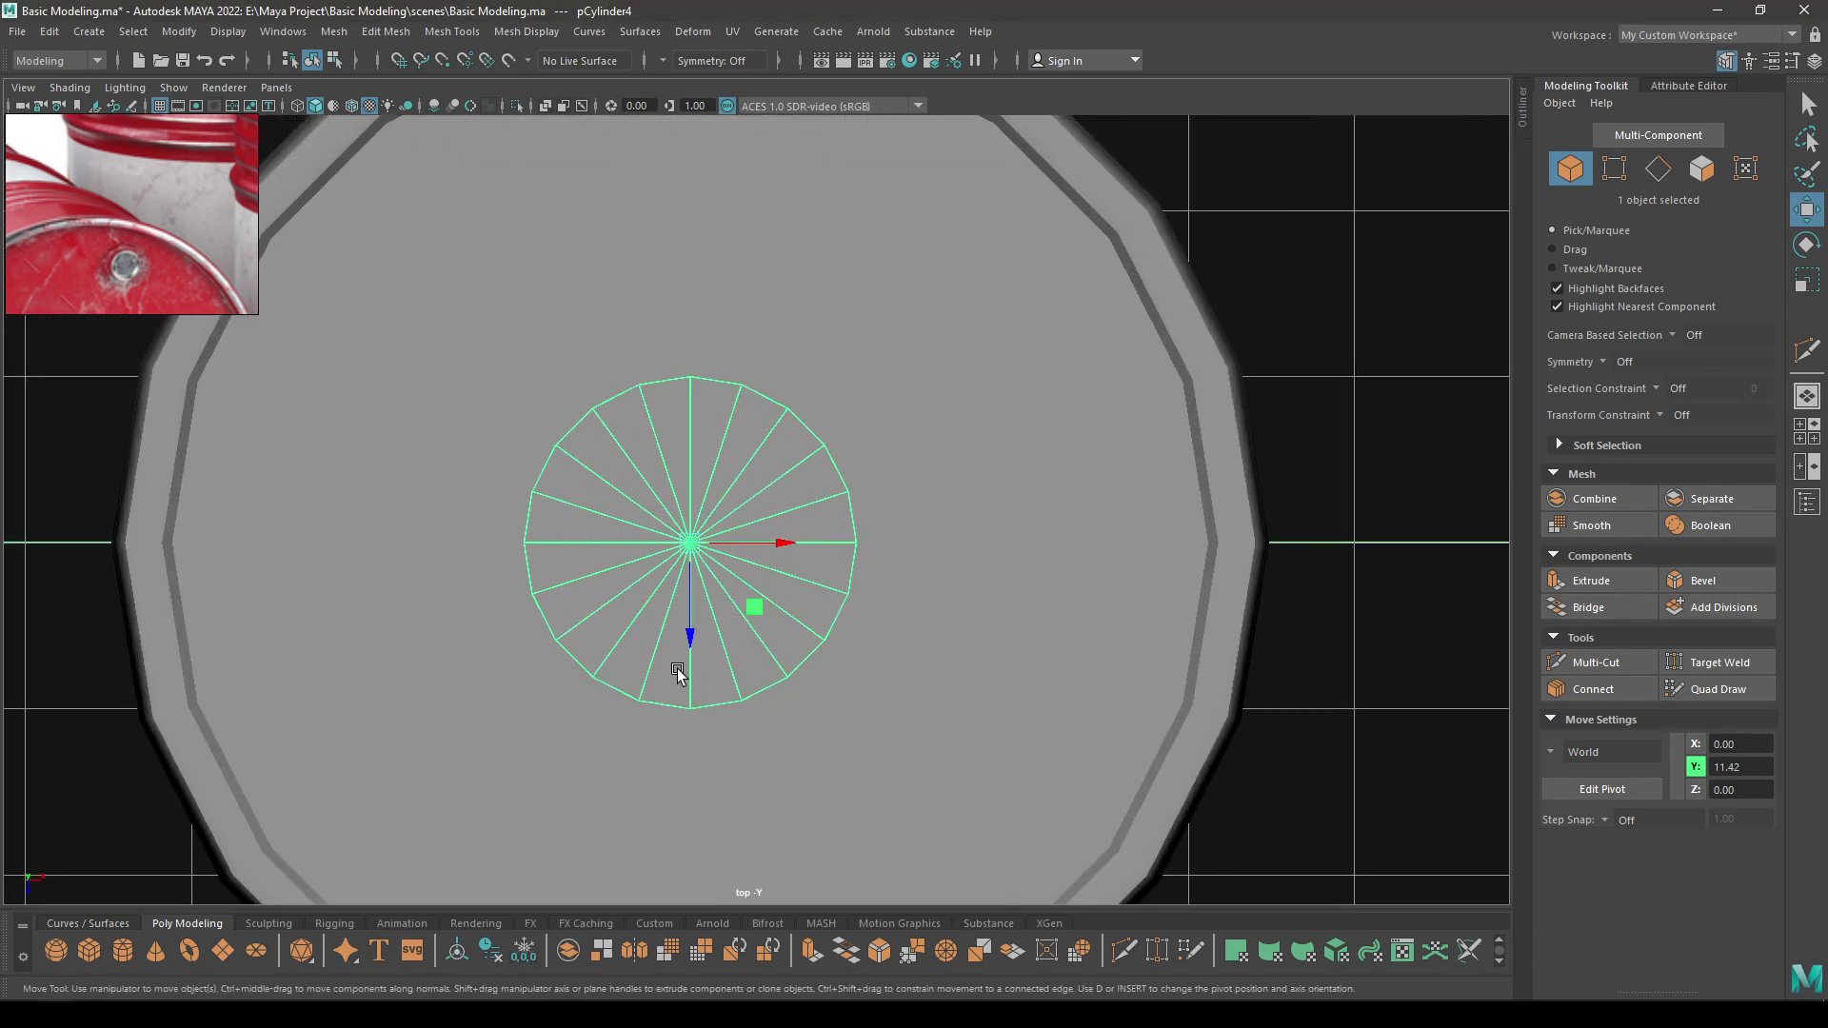
drag(692, 644, 762, 339)
alt+middle_drag(770, 280, 873, 534)
scroll(886, 609, up, 2)
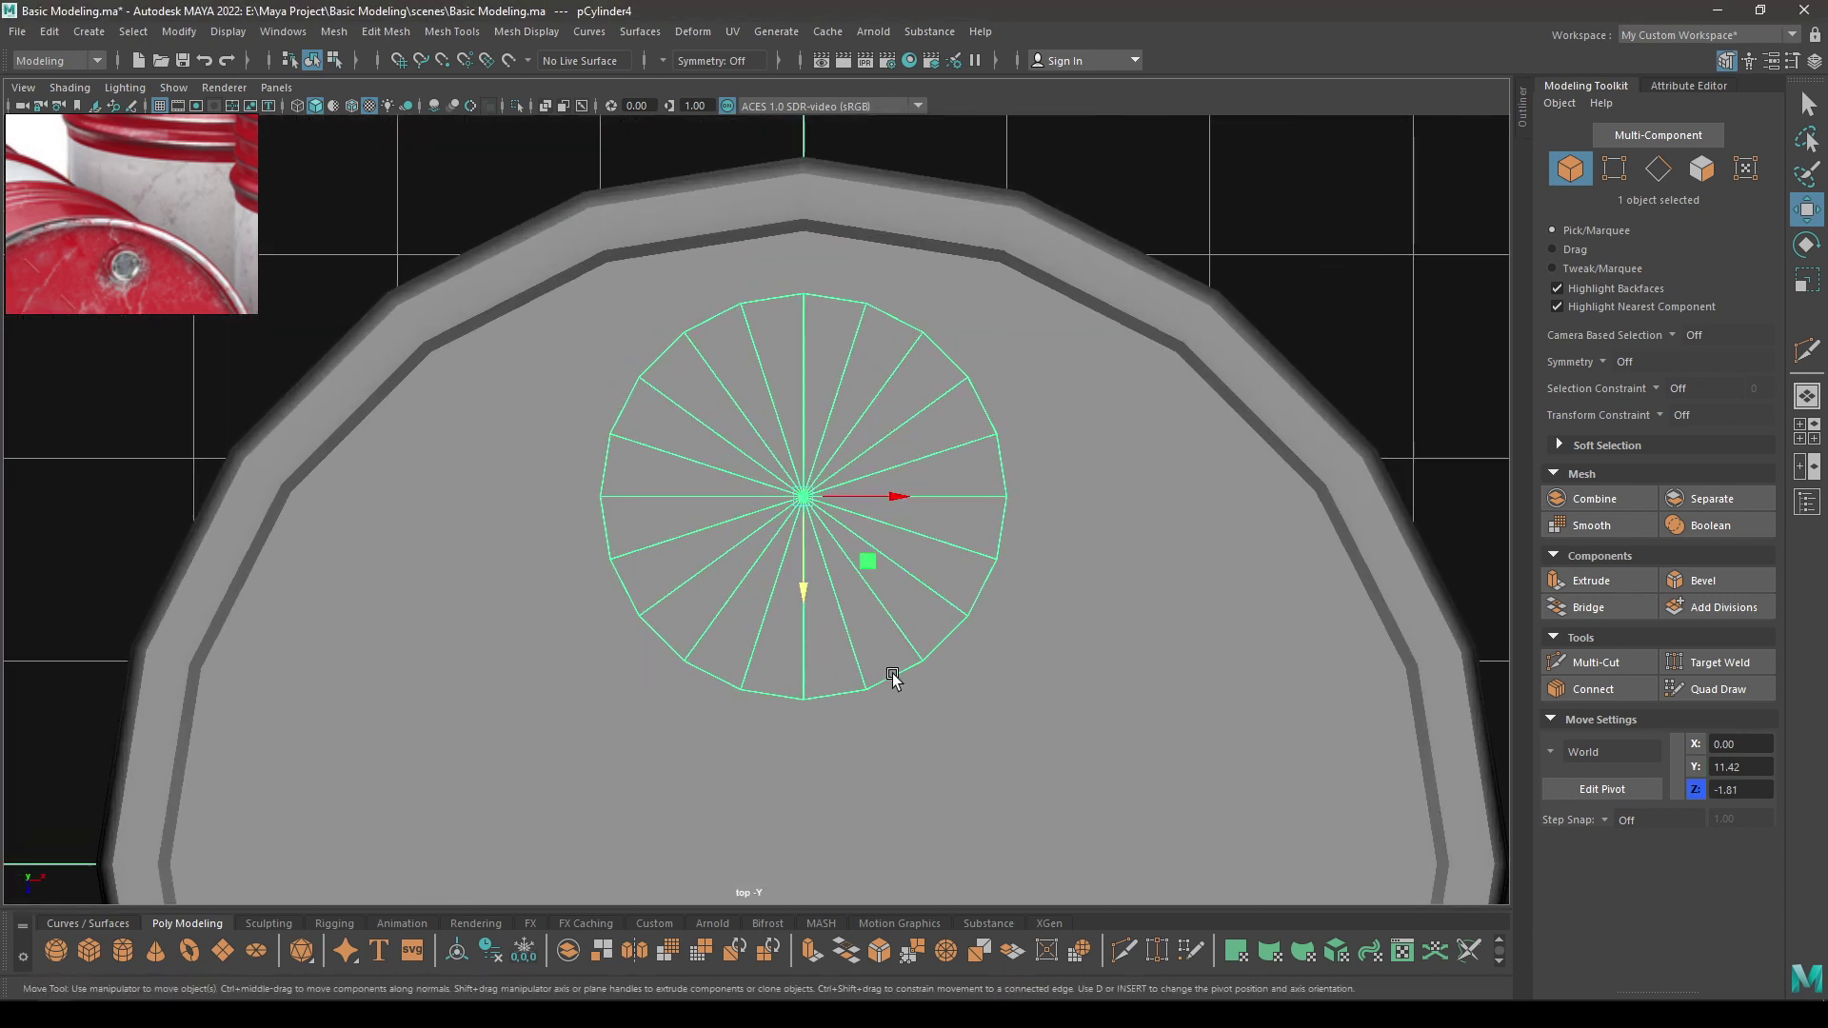
Set the new cylinder's radius to 0.4 and its axis subdivisions to 8
key(t)
drag(1037, 282, 986, 290)
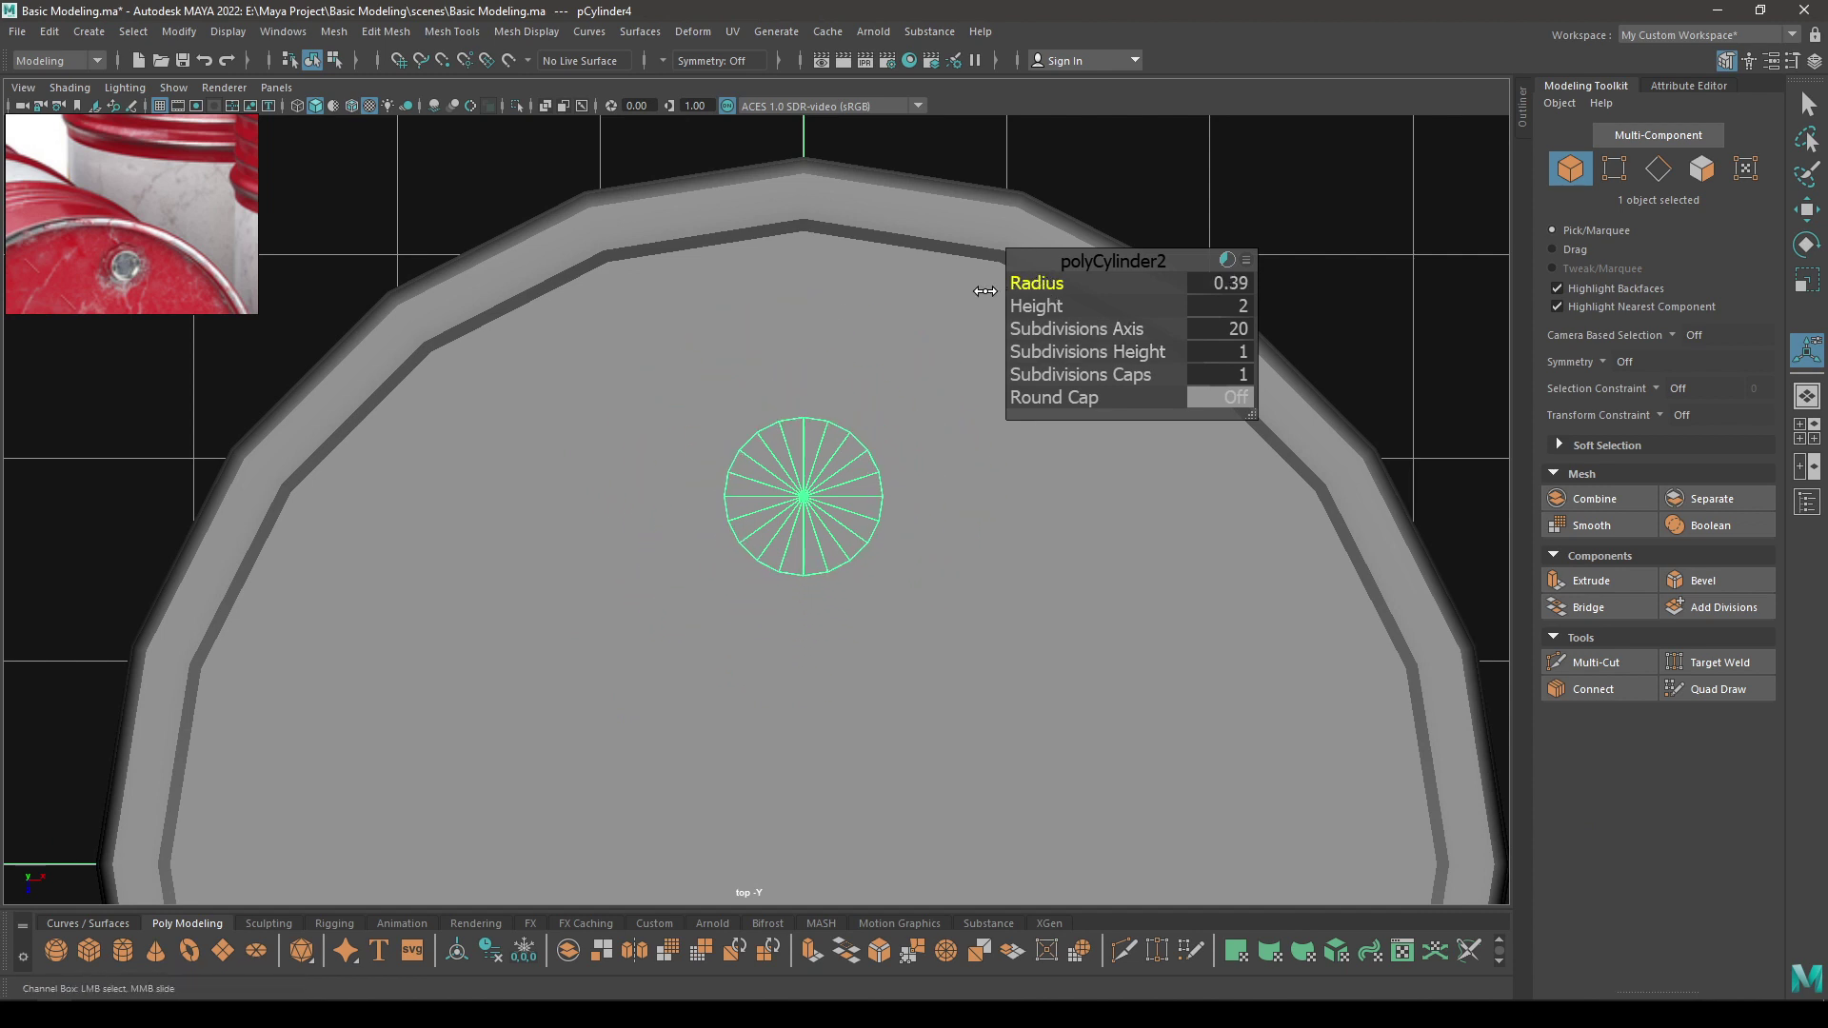
click(1213, 284)
text(0.4)
key(Return)
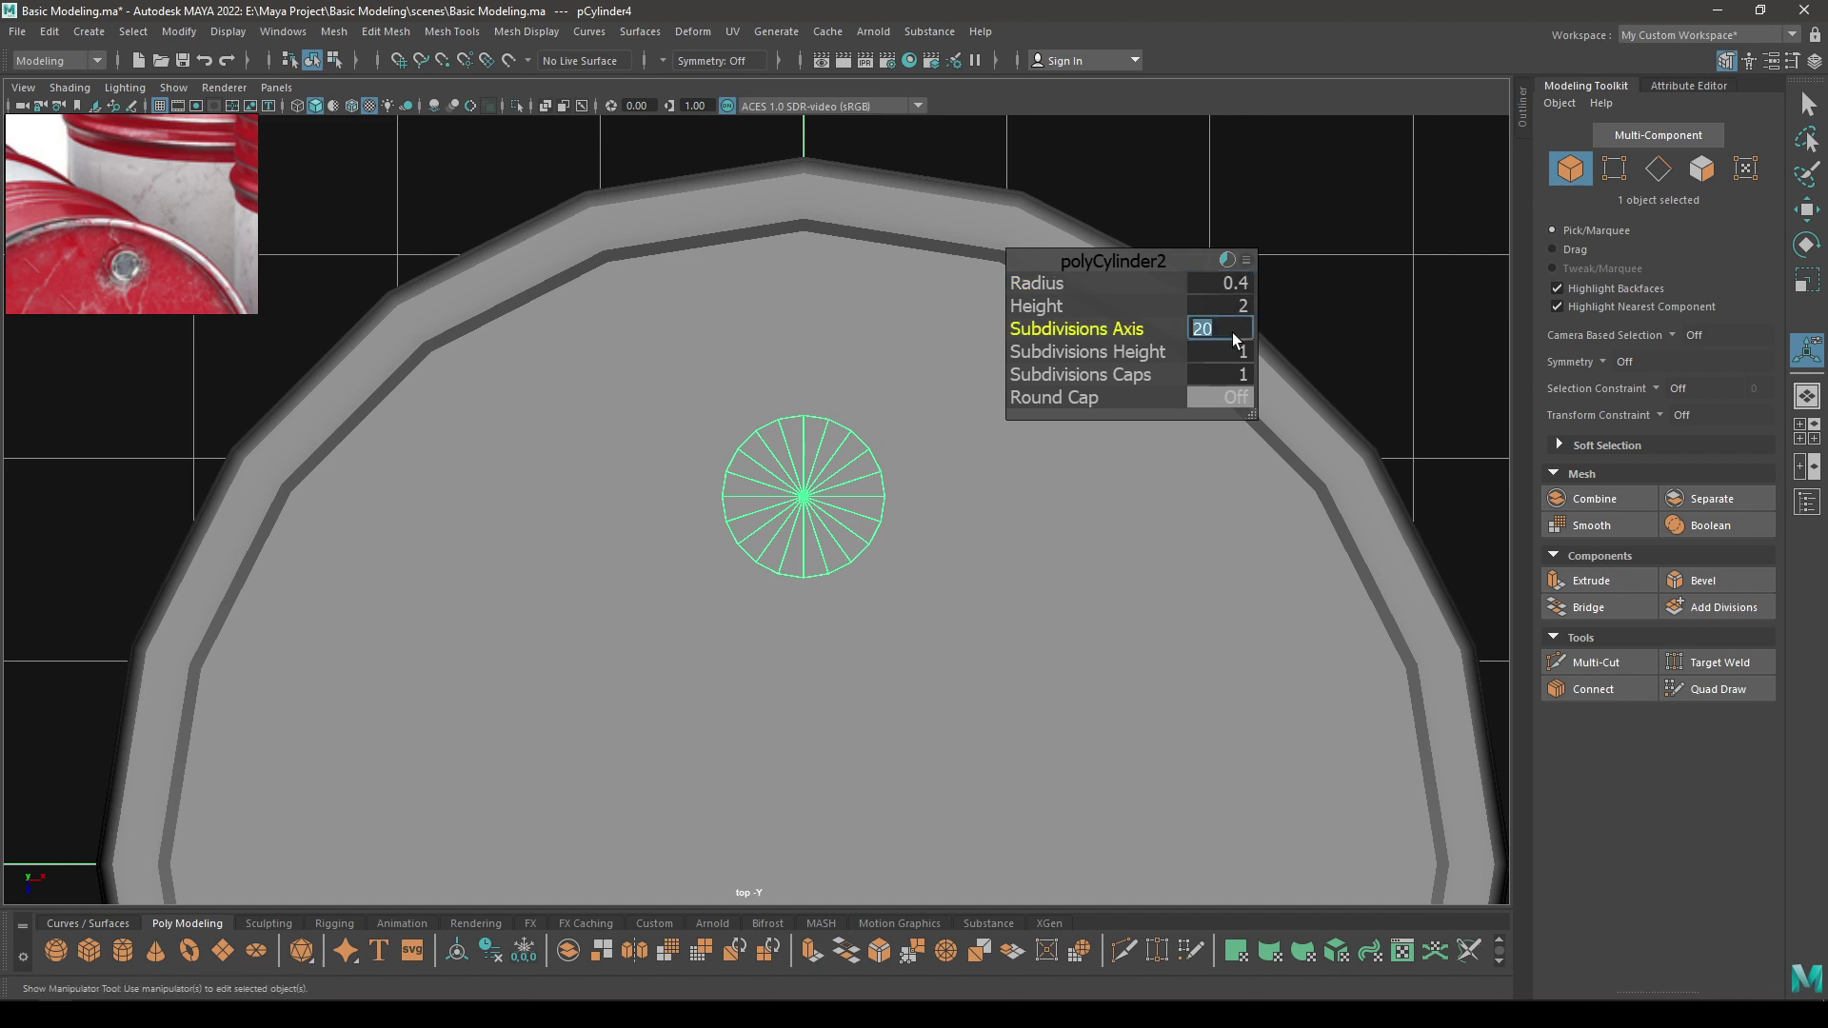
text(10)
key(Return)
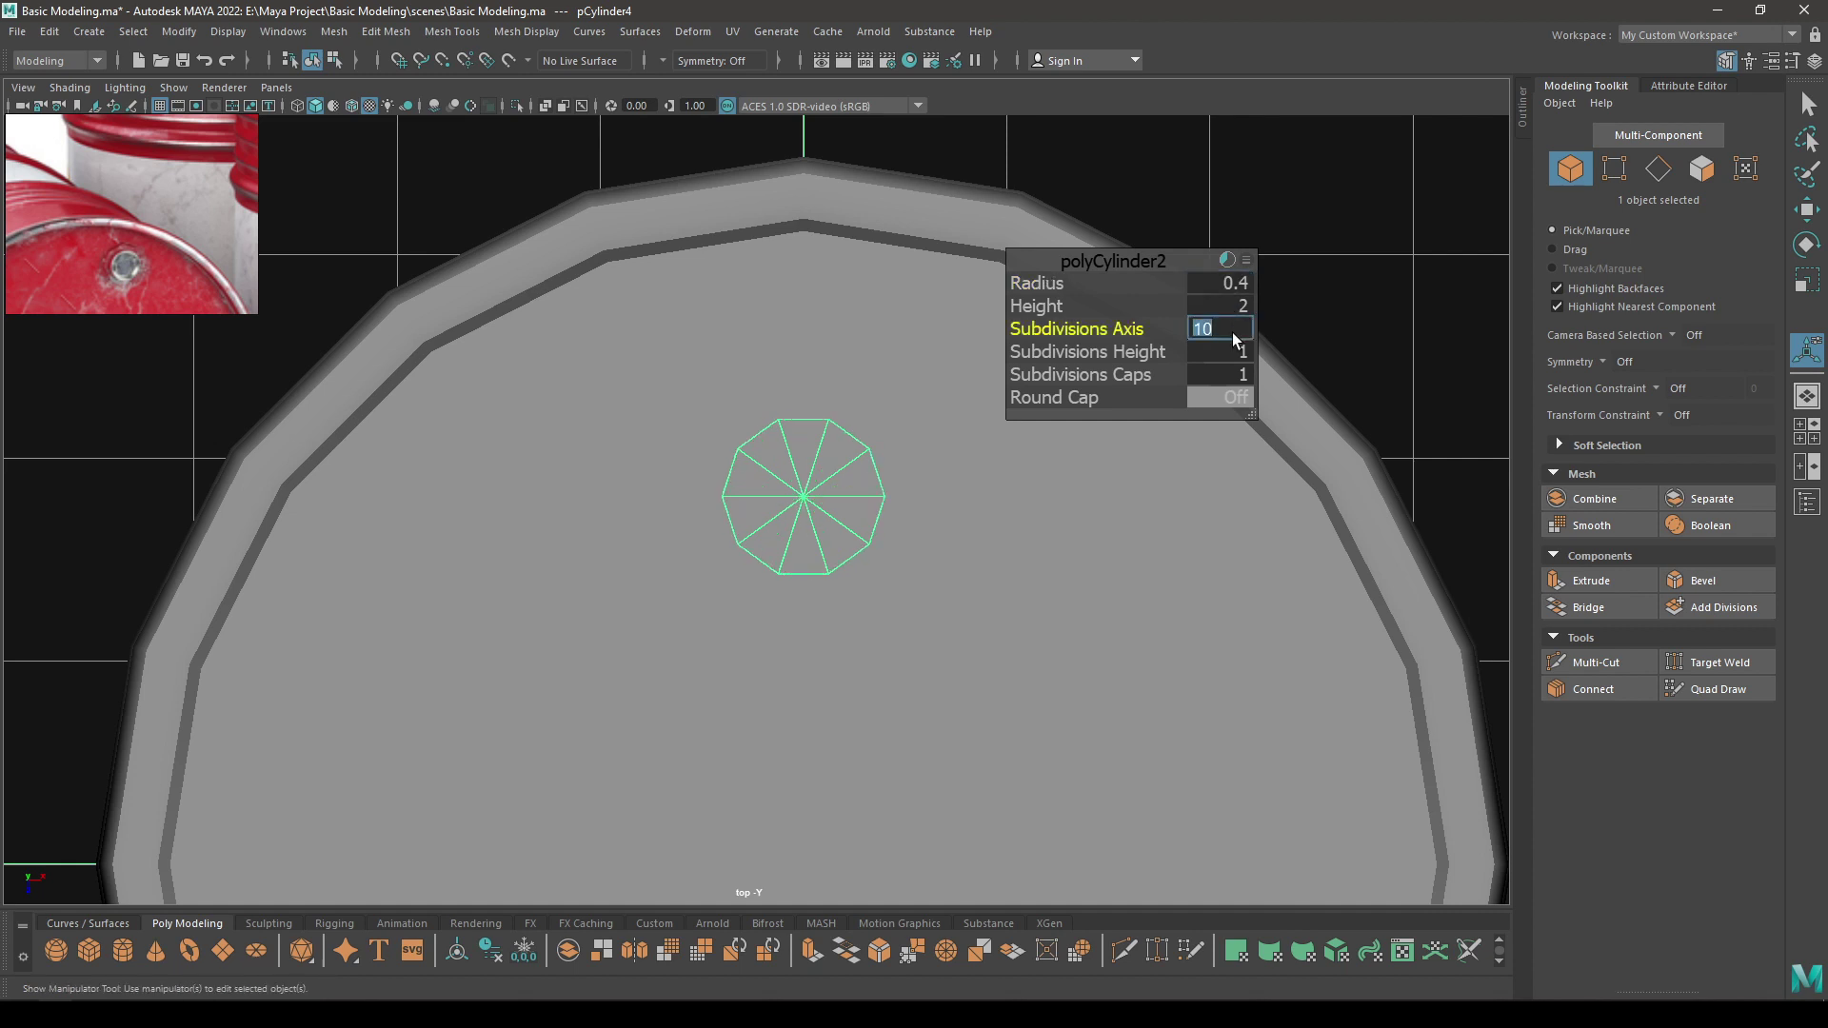
text(8)
key(Return)
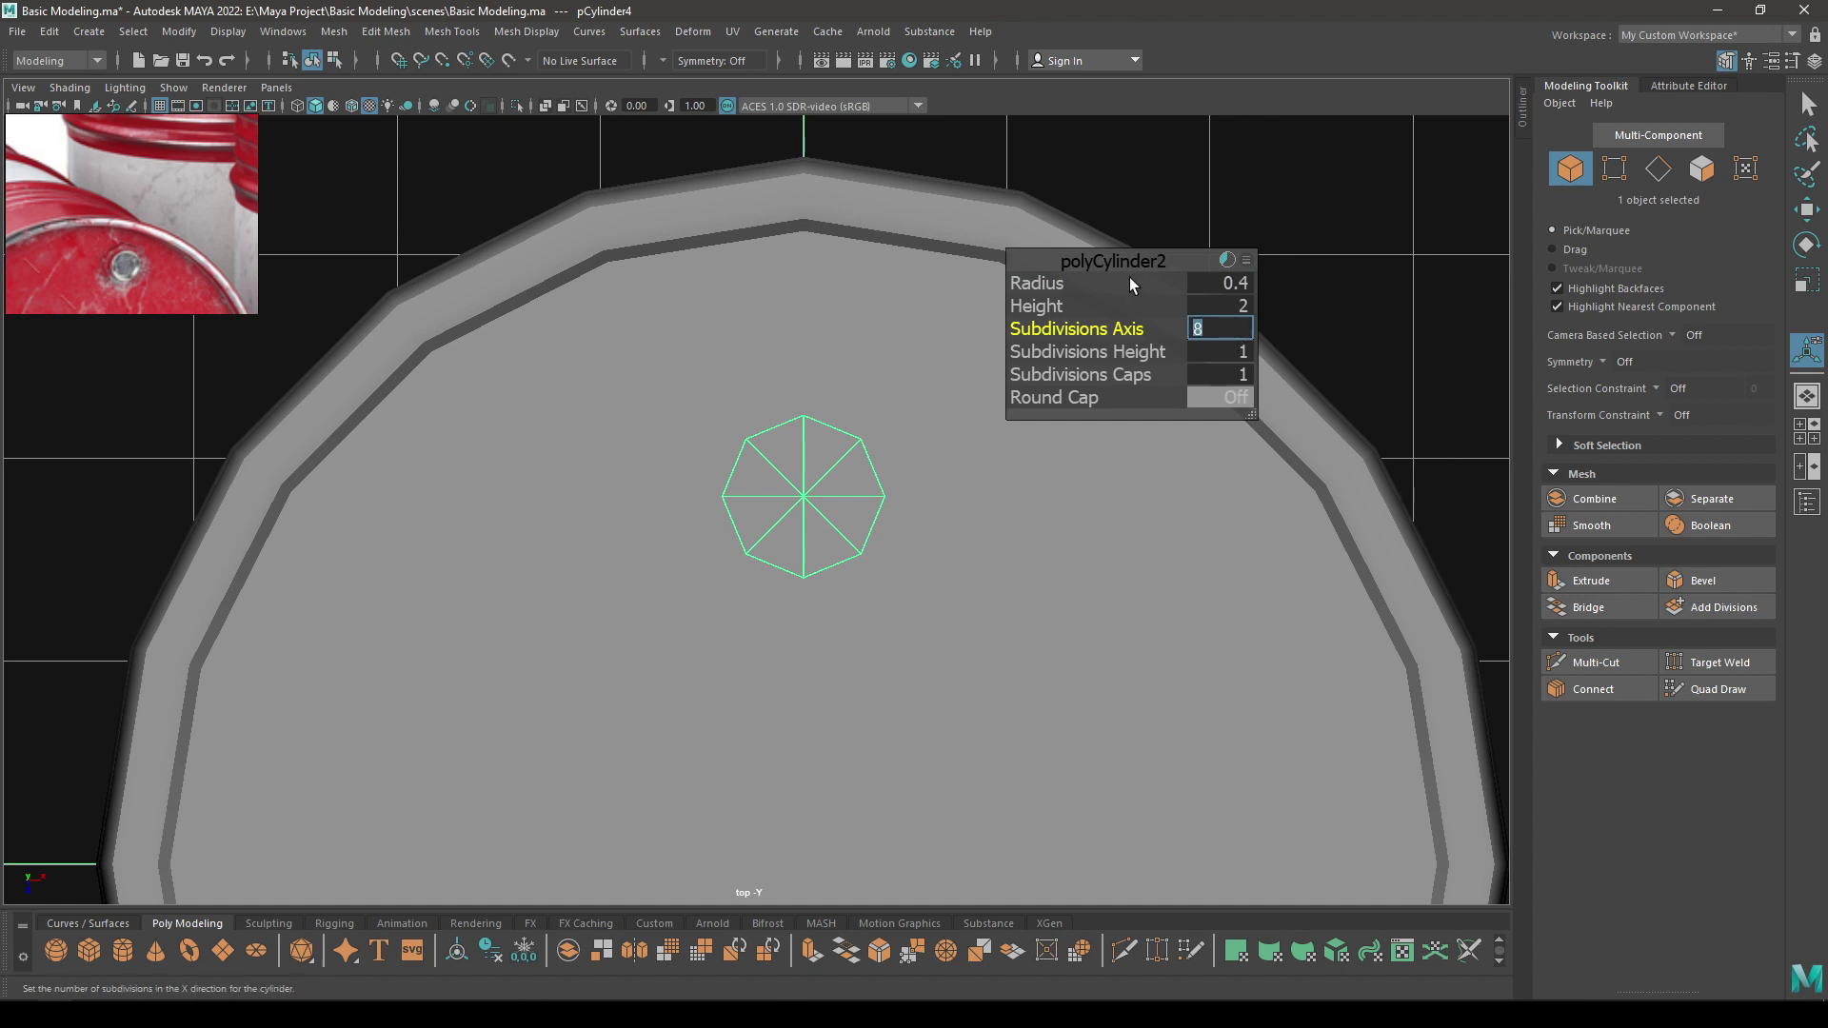
Set the small cylinder's height to 1.2
drag(1047, 304, 1038, 304)
click(1240, 306)
text(1.2)
key(Return)
click(1143, 272)
Flatten the small cylinder in the perspective view by setting its height to 0.1
key(w)
key(space)
drag(1142, 273, 1132, 200)
alt+drag(1107, 408, 1095, 357)
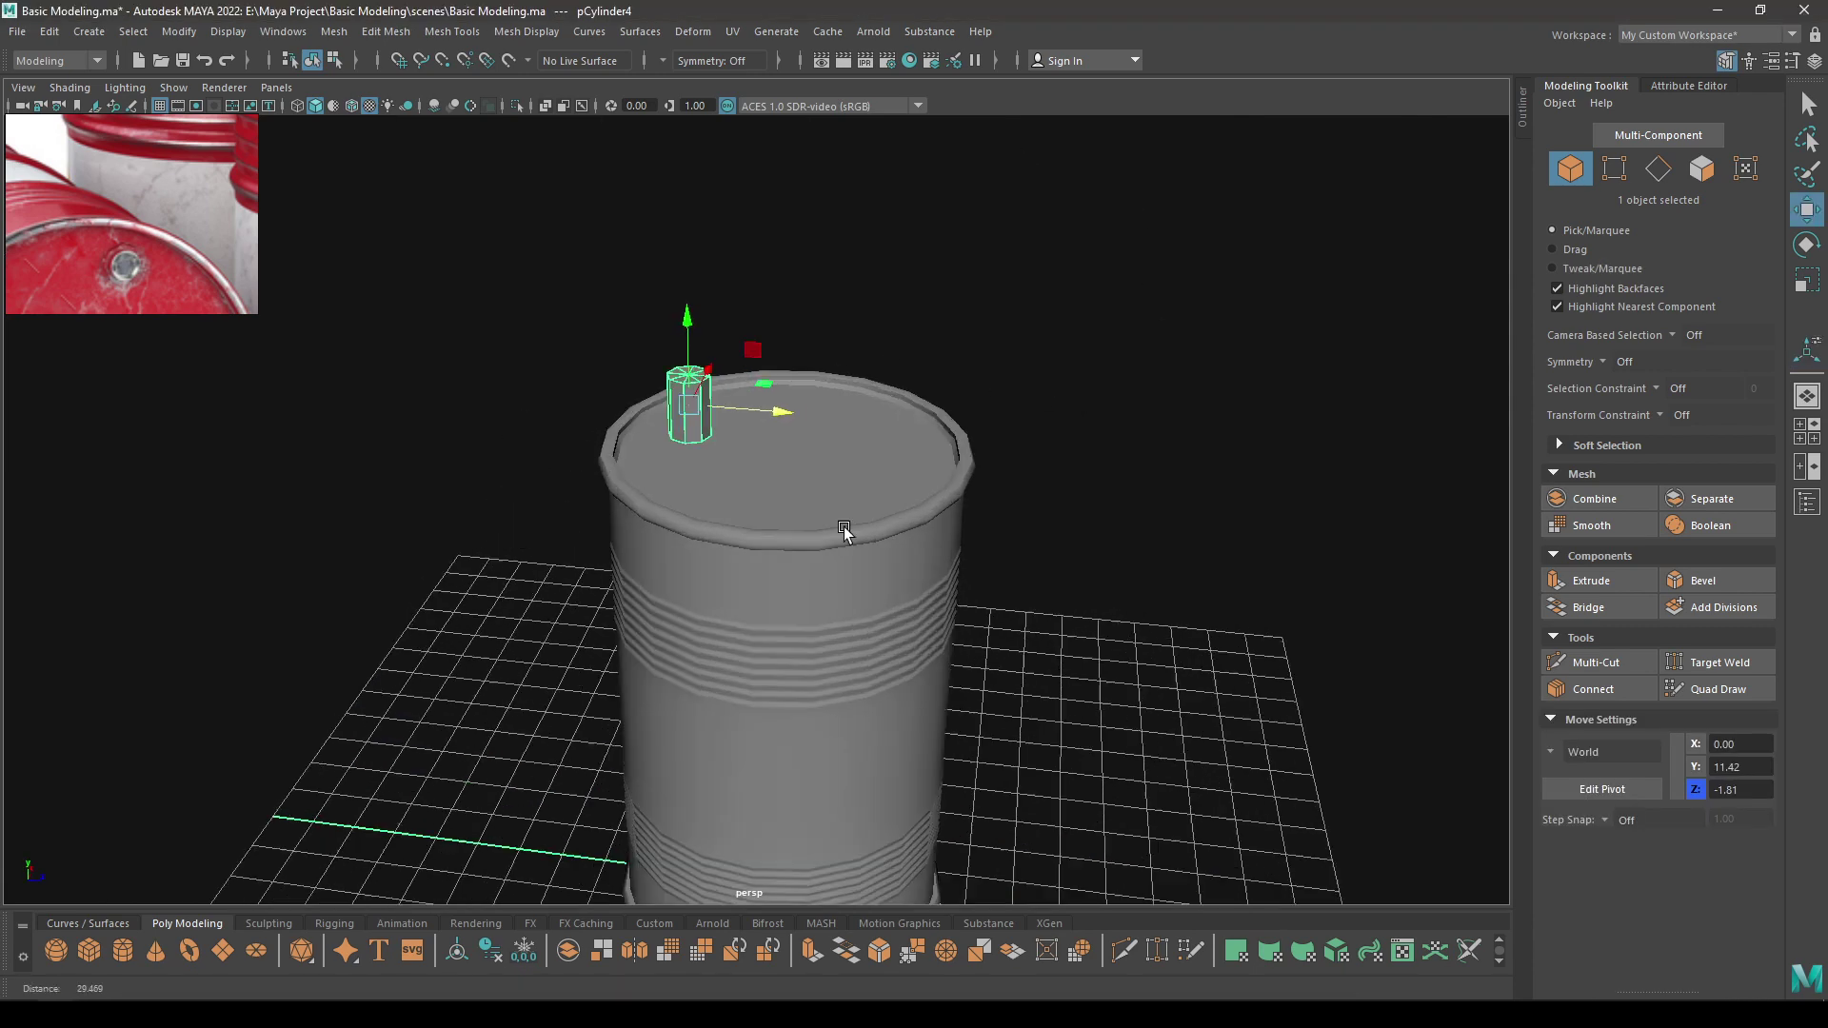
key(f)
scroll(984, 617, down, 5)
key(t)
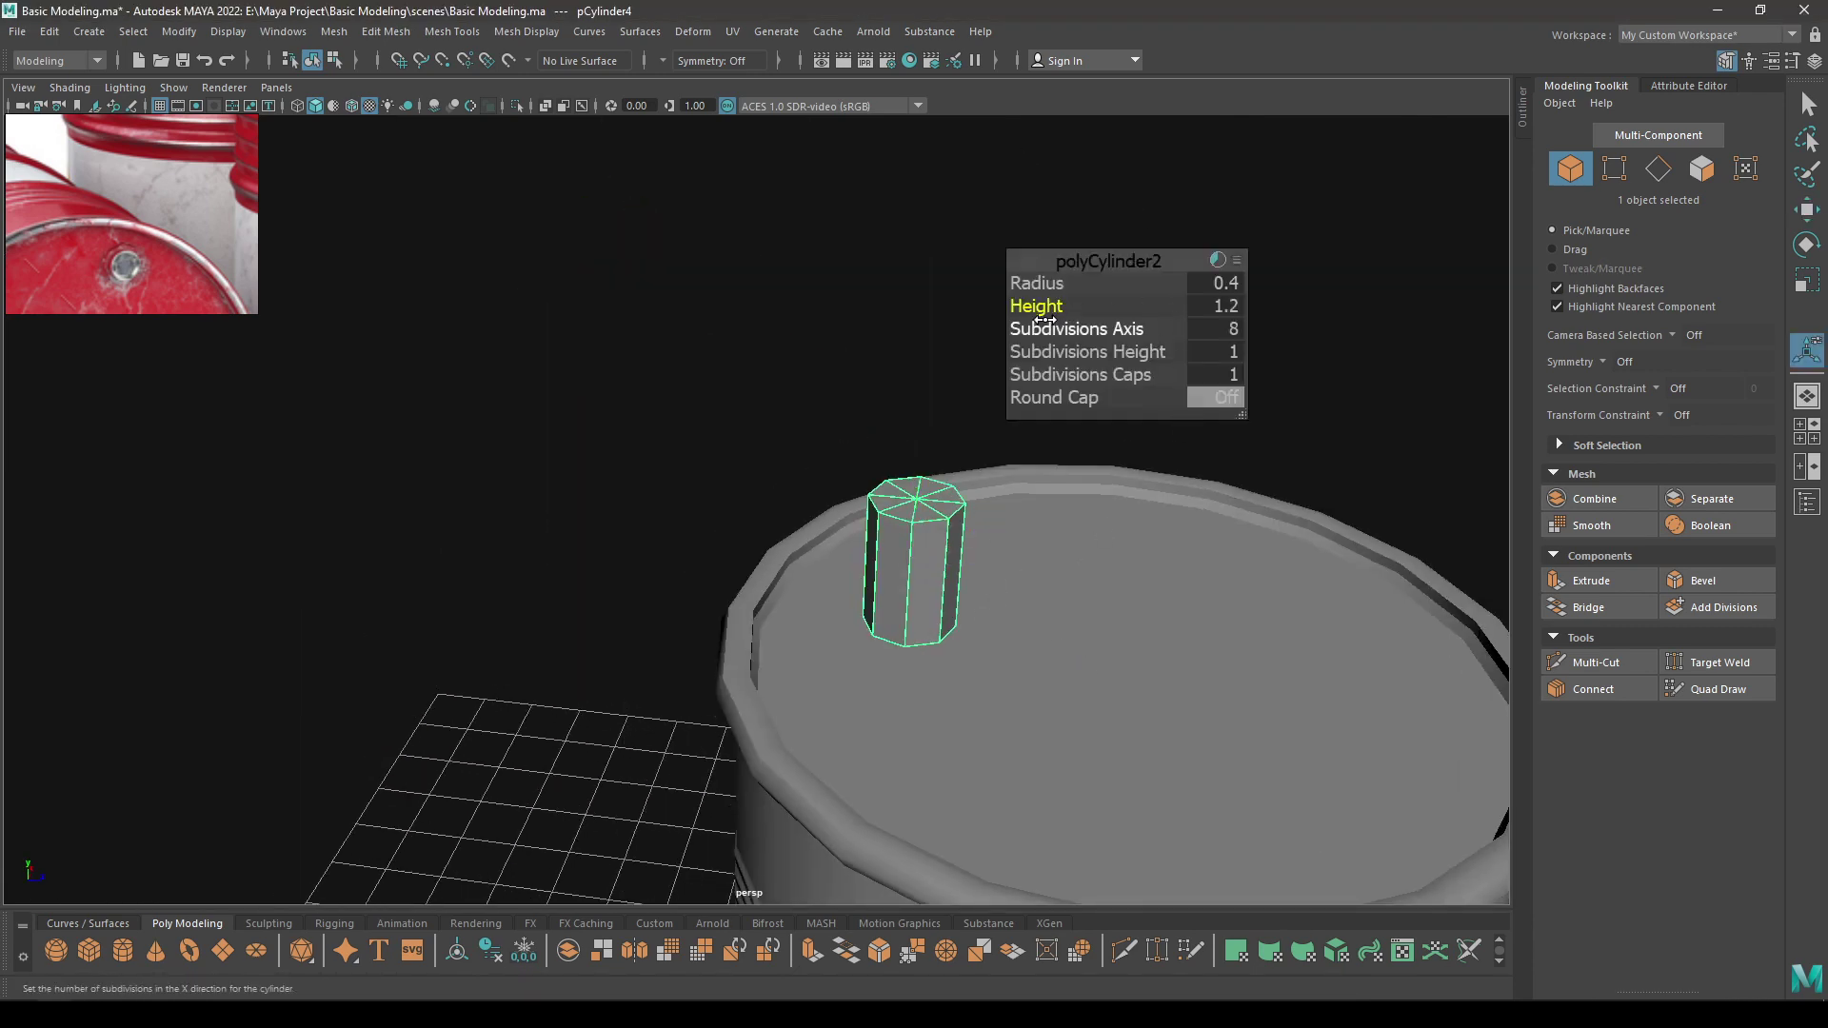
click(1206, 306)
key(Return)
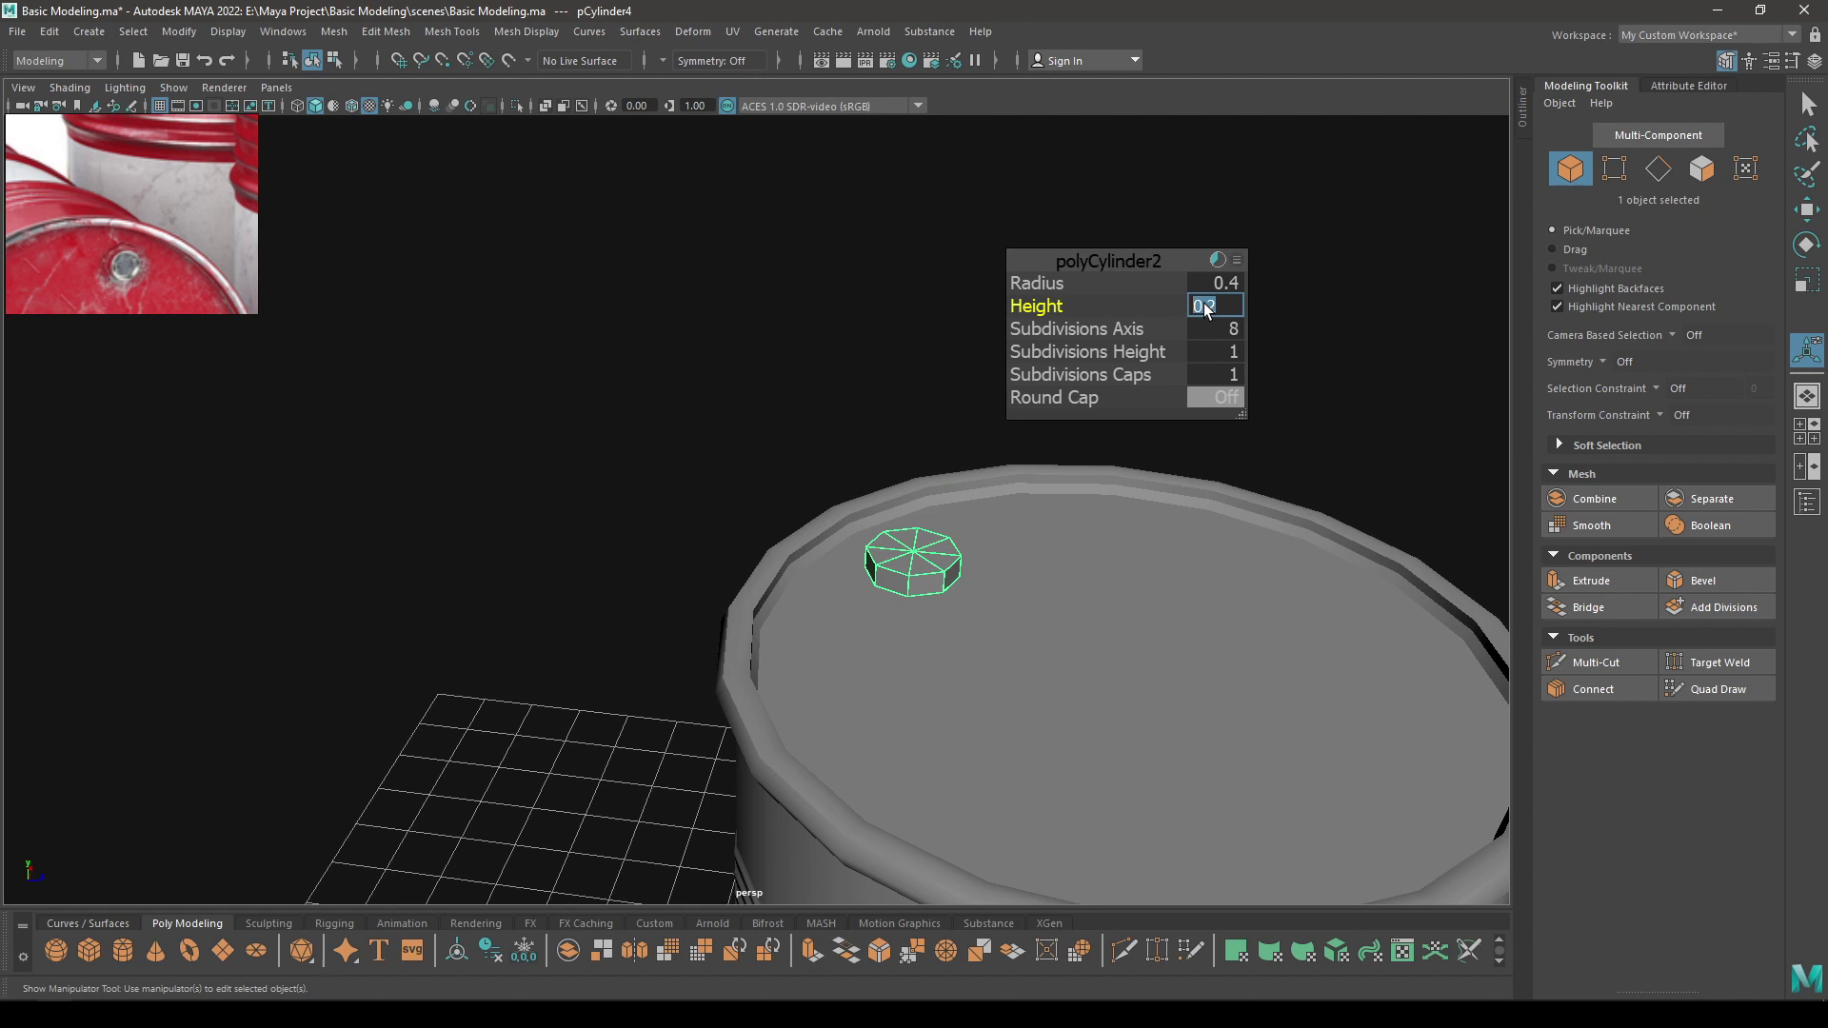
text(0.1)
key(Return)
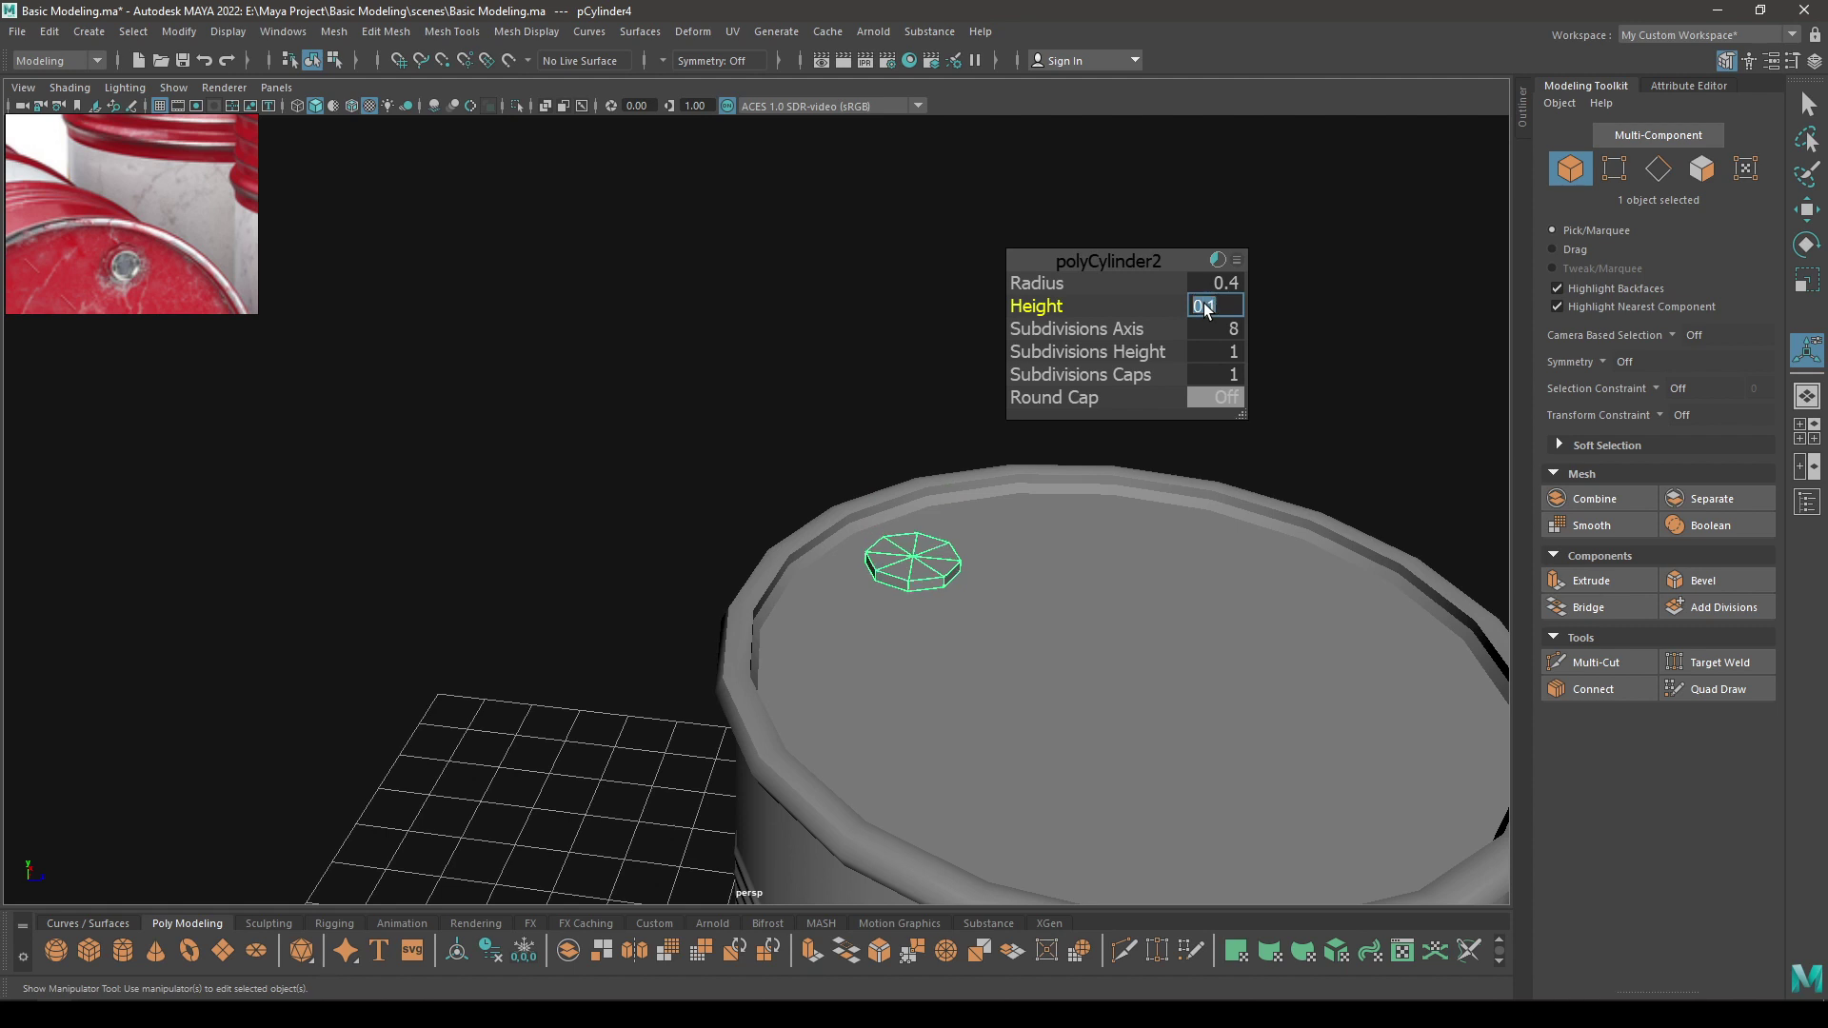
click(1158, 256)
key(w)
Delete the small cylinder's top and bottom cap faces, using Select Similar to include the bottom ones
scroll(930, 633, up, 3)
alt+drag(931, 633, 924, 682)
alt+middle_drag(925, 682, 922, 562)
scroll(925, 569, up, 6)
right_click(933, 523)
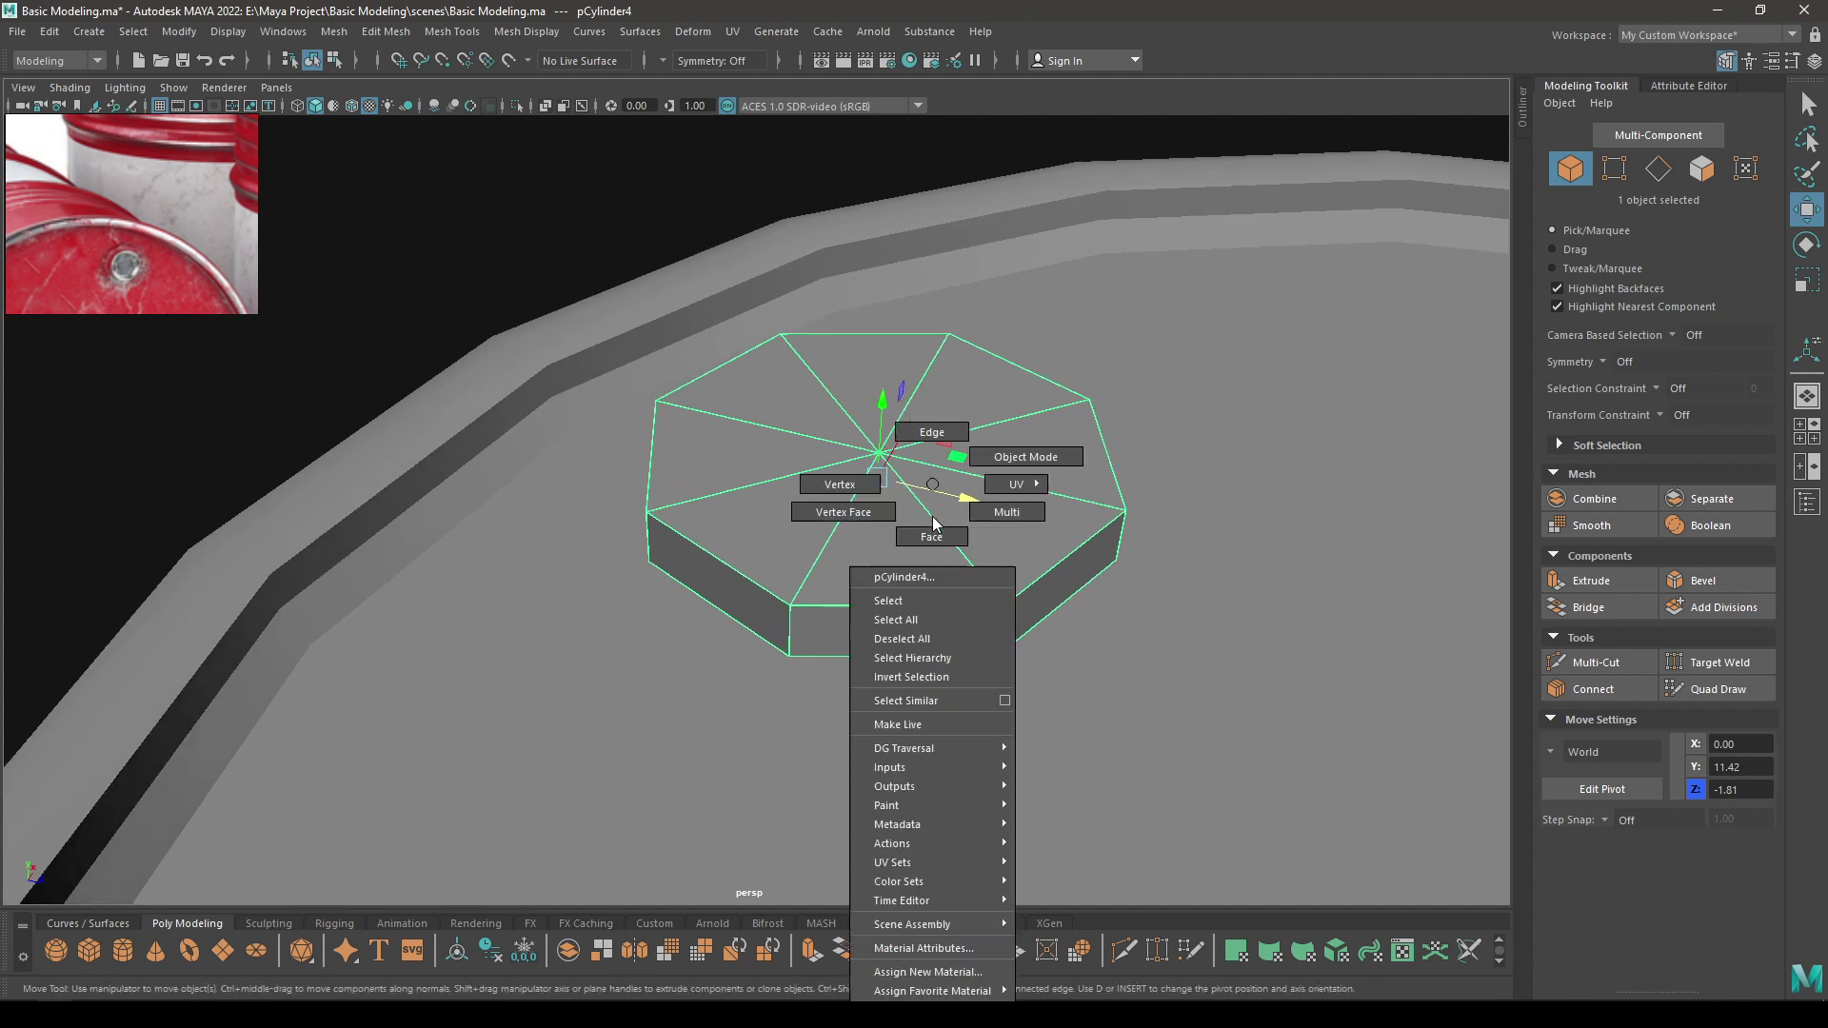
click(933, 536)
mouse_move(985, 506)
mouse_down()
mouse_move(841, 448)
mouse_move(922, 486)
mouse_up()
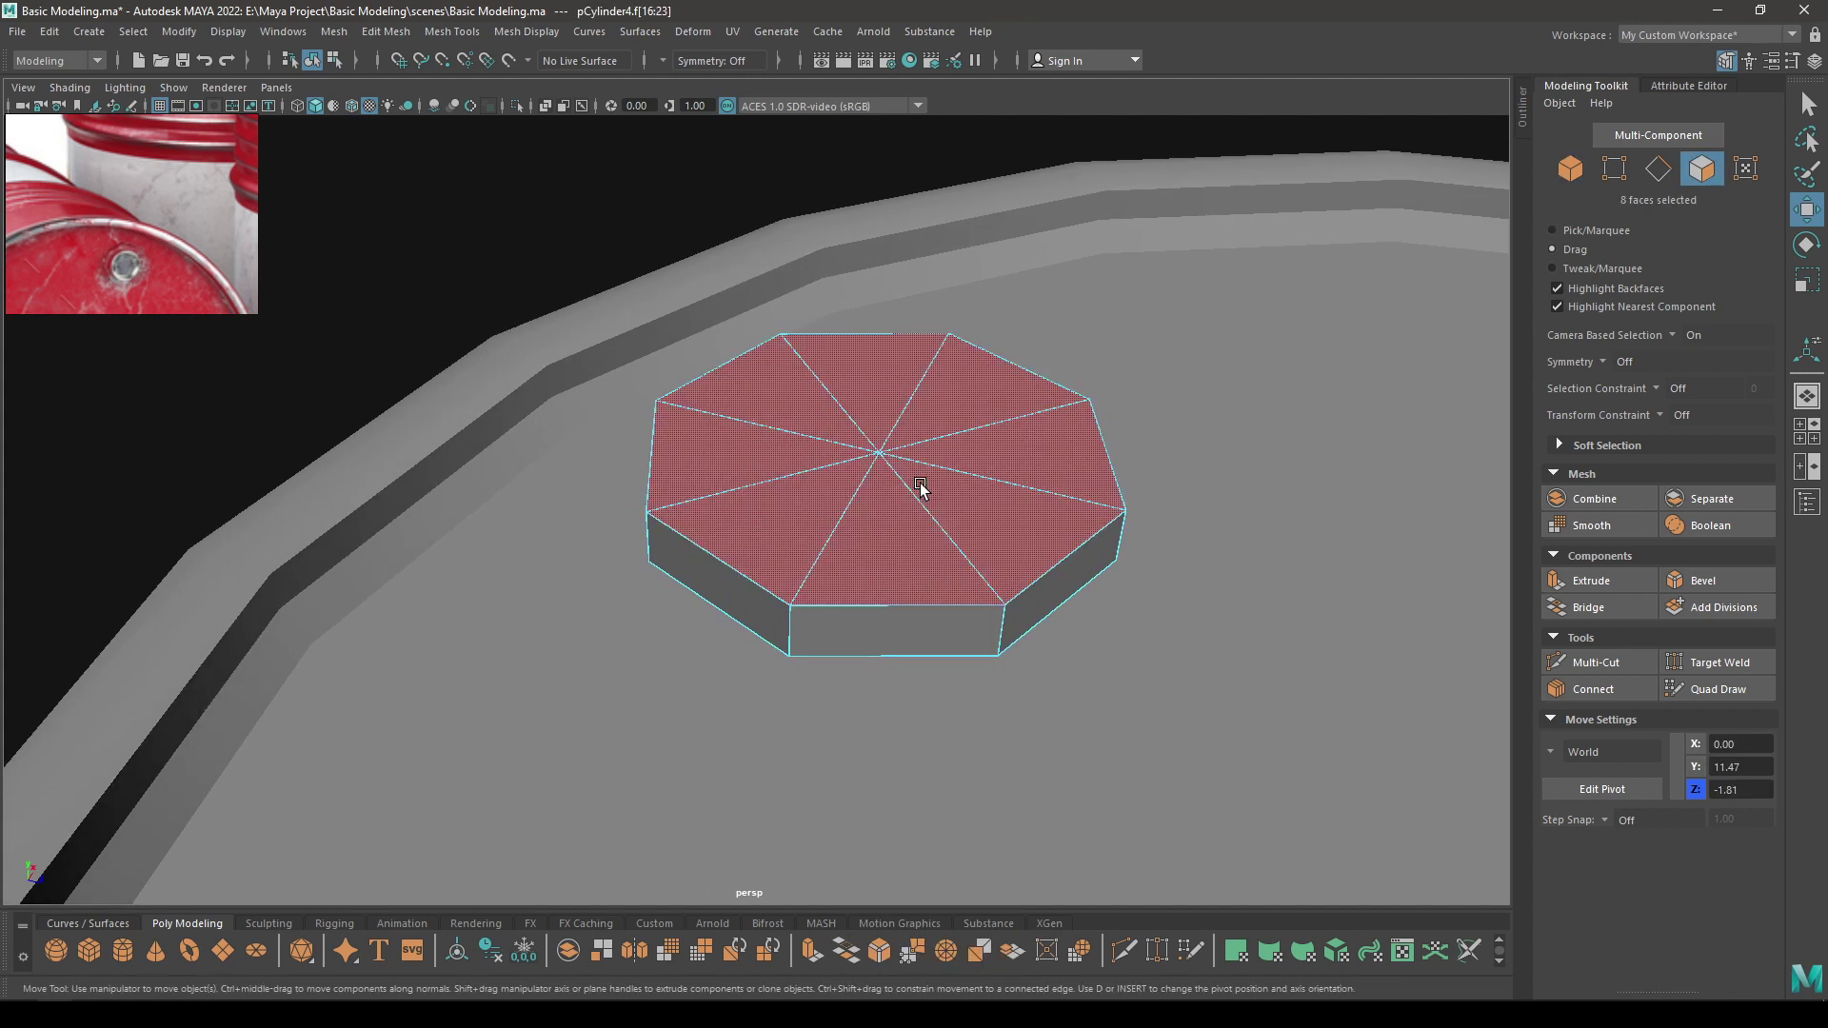
right_click(920, 483)
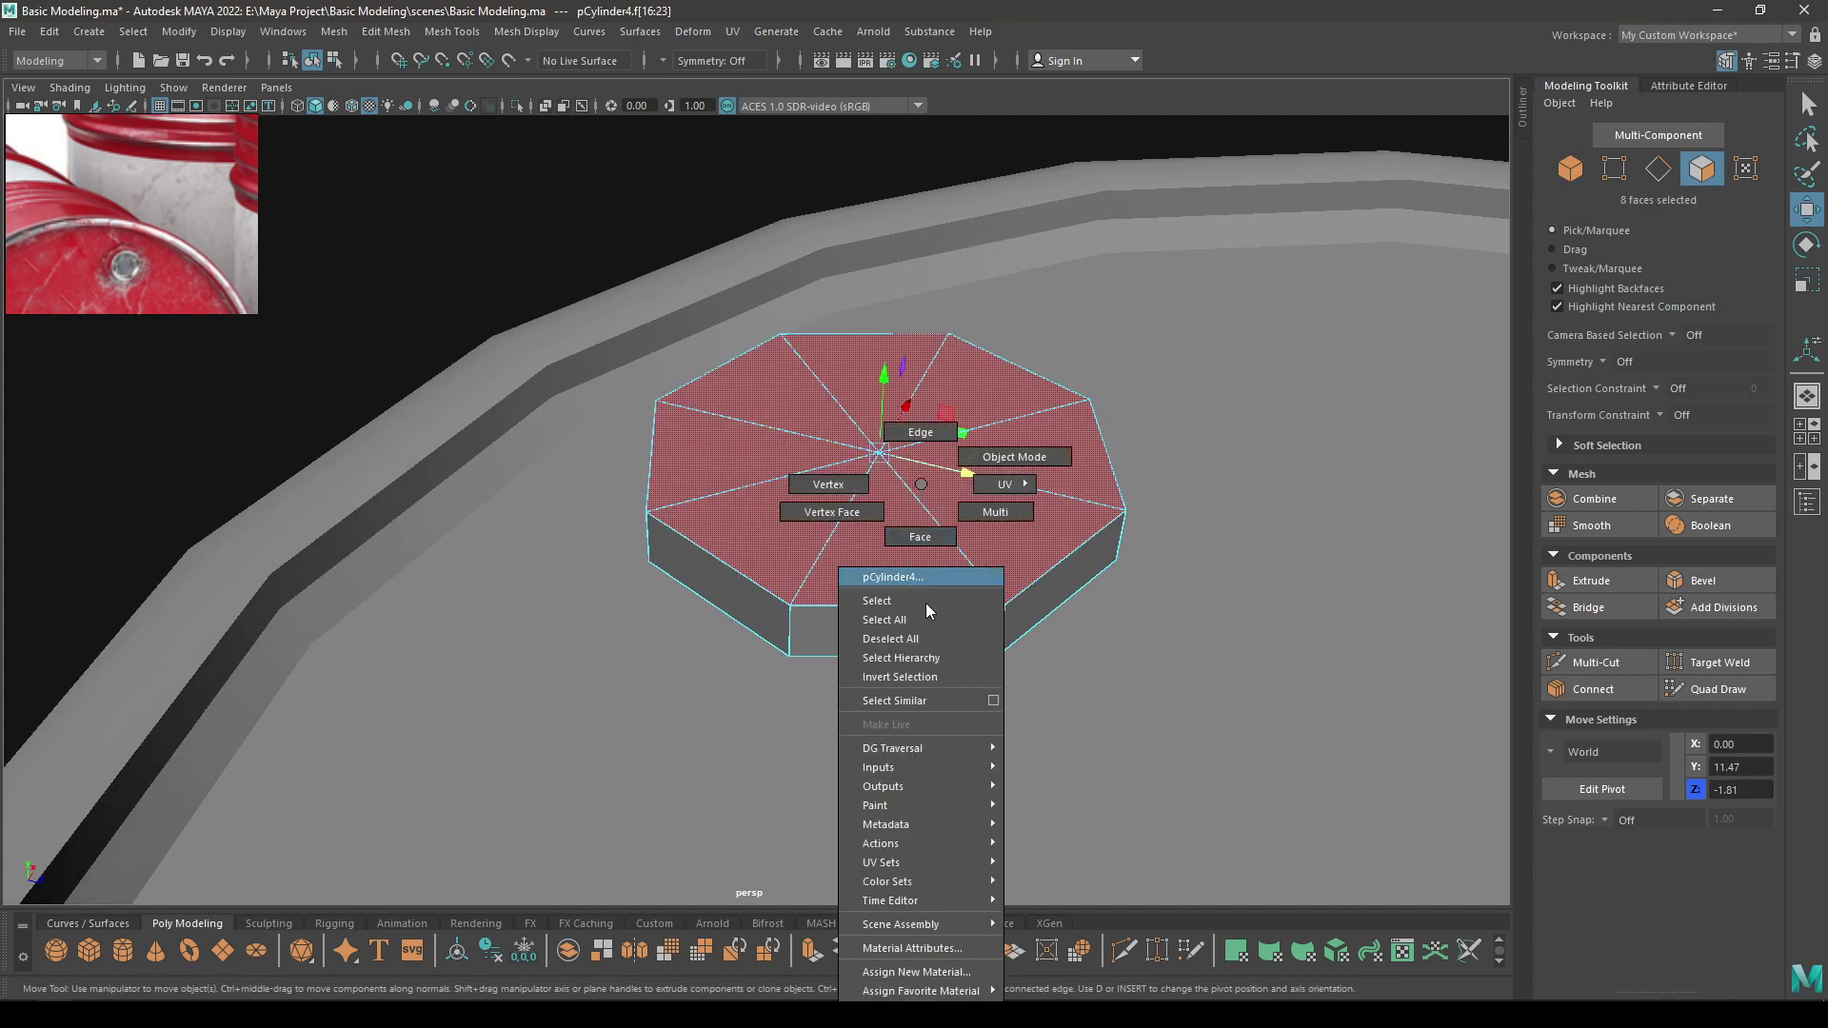
click(911, 700)
key(Delete)
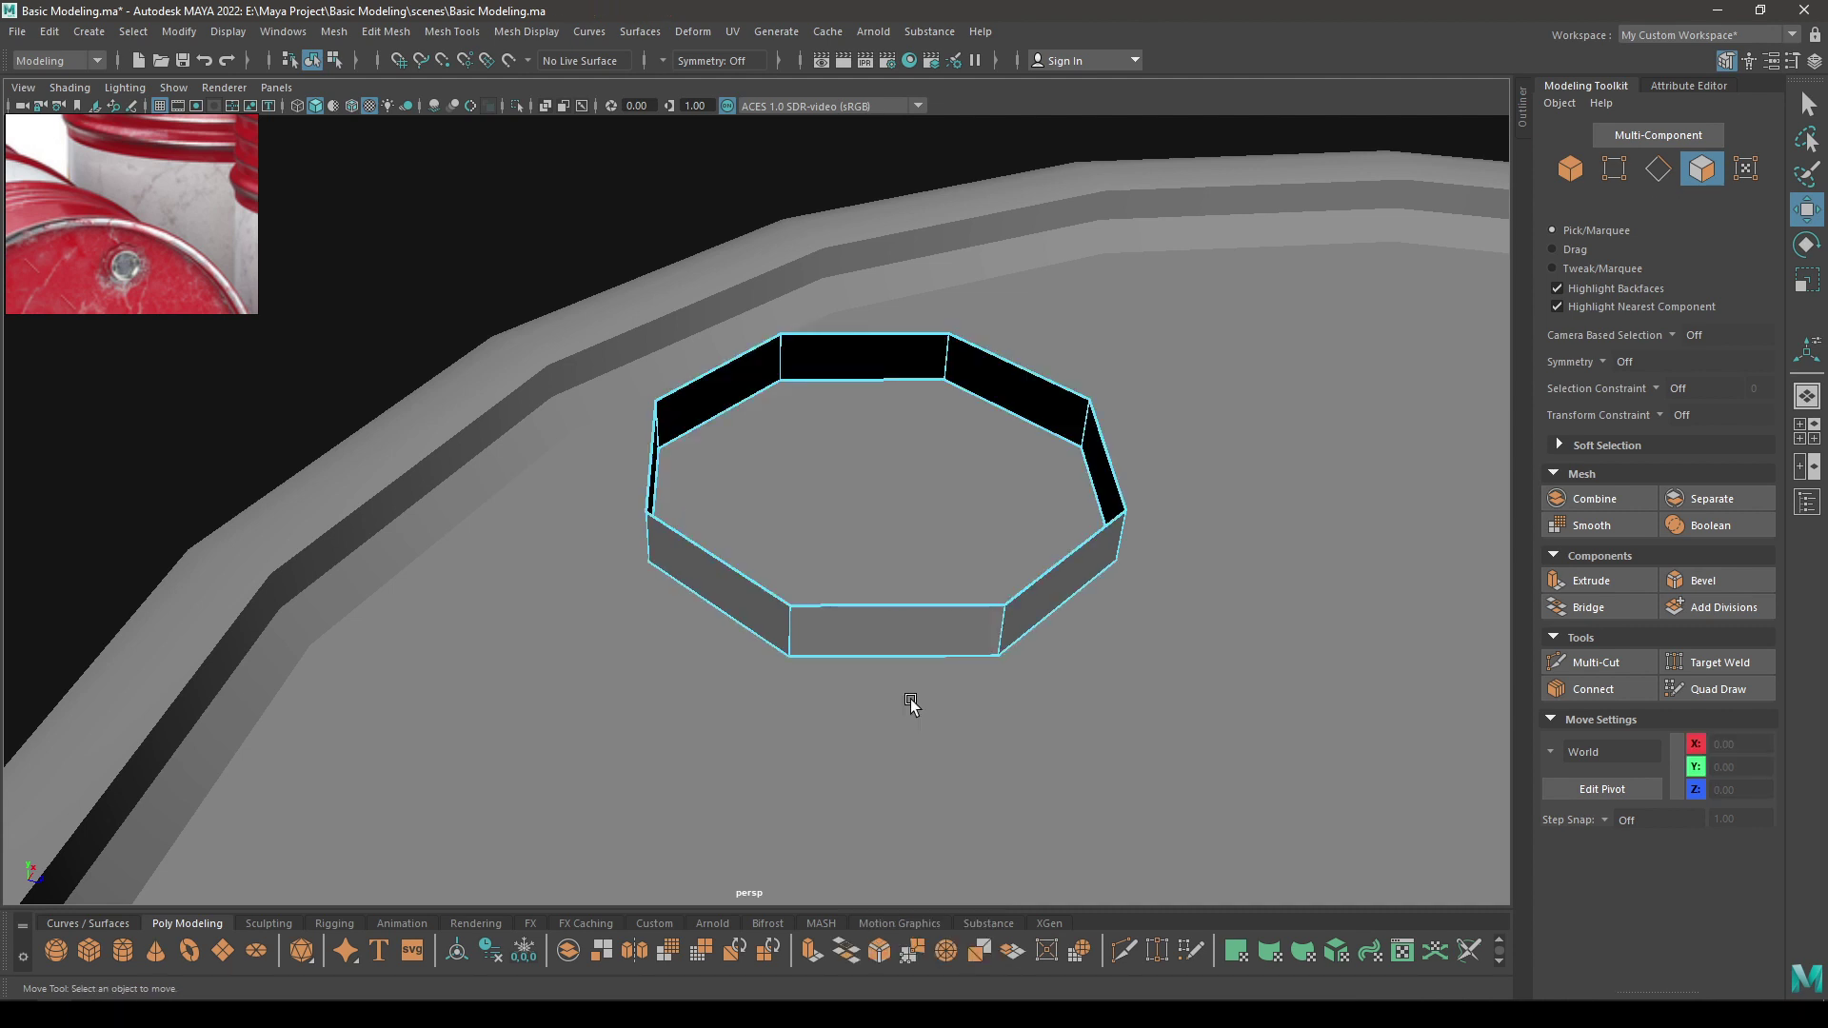
Extrude the small cylinder's upper border edges inward by scaling them to form a flat ring
right_drag(731, 605, 682, 371)
double_click(684, 379)
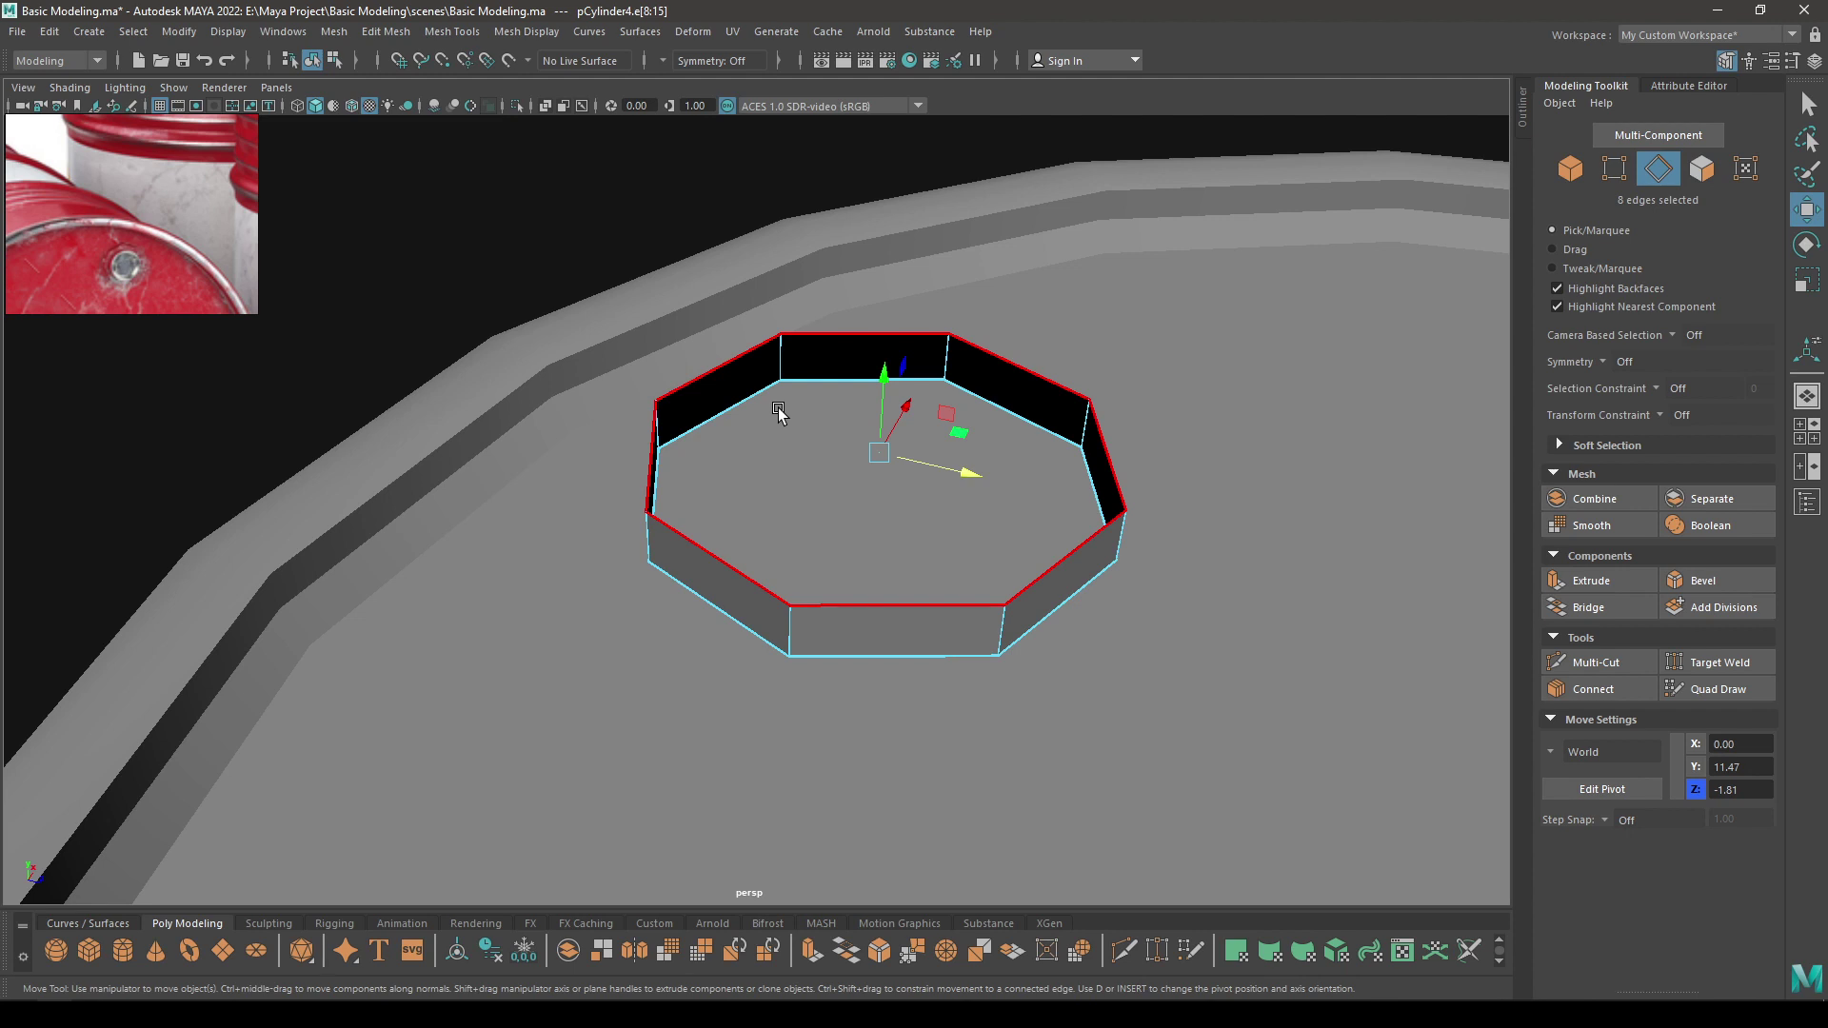
key(r)
mouse_move(882, 459)
shift+mouse_down()
mouse_move(814, 471)
mouse_move(852, 465)
shift+mouse_up()
Bevel the ring's edges except its open inner and bottom borders, with chamfer off and fraction 0.1, and return to object mode
right_drag(688, 489, 684, 434)
drag(580, 253, 1134, 654)
ctrl+double_click(771, 534)
alt+drag(857, 507, 889, 667)
ctrl+double_click(935, 395)
shift+right_drag(903, 529, 952, 523)
alt+drag(957, 523, 957, 571)
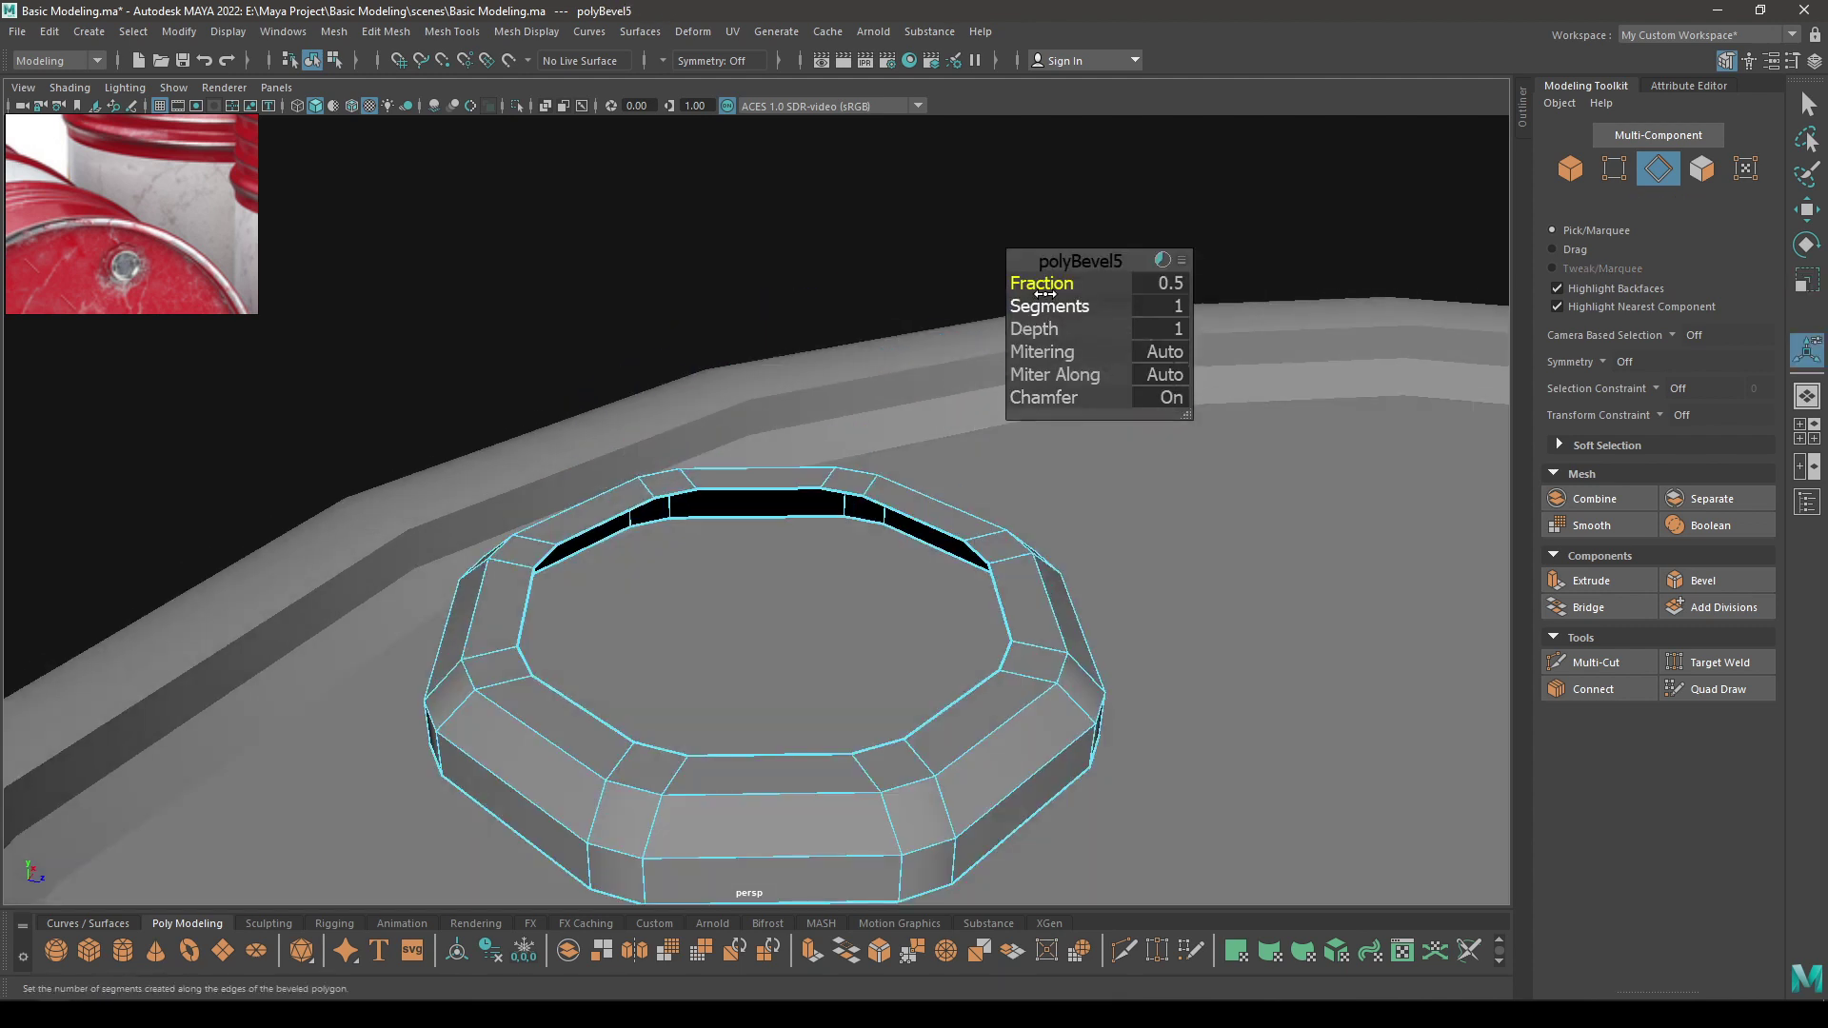
click(1043, 398)
drag(1046, 283, 994, 286)
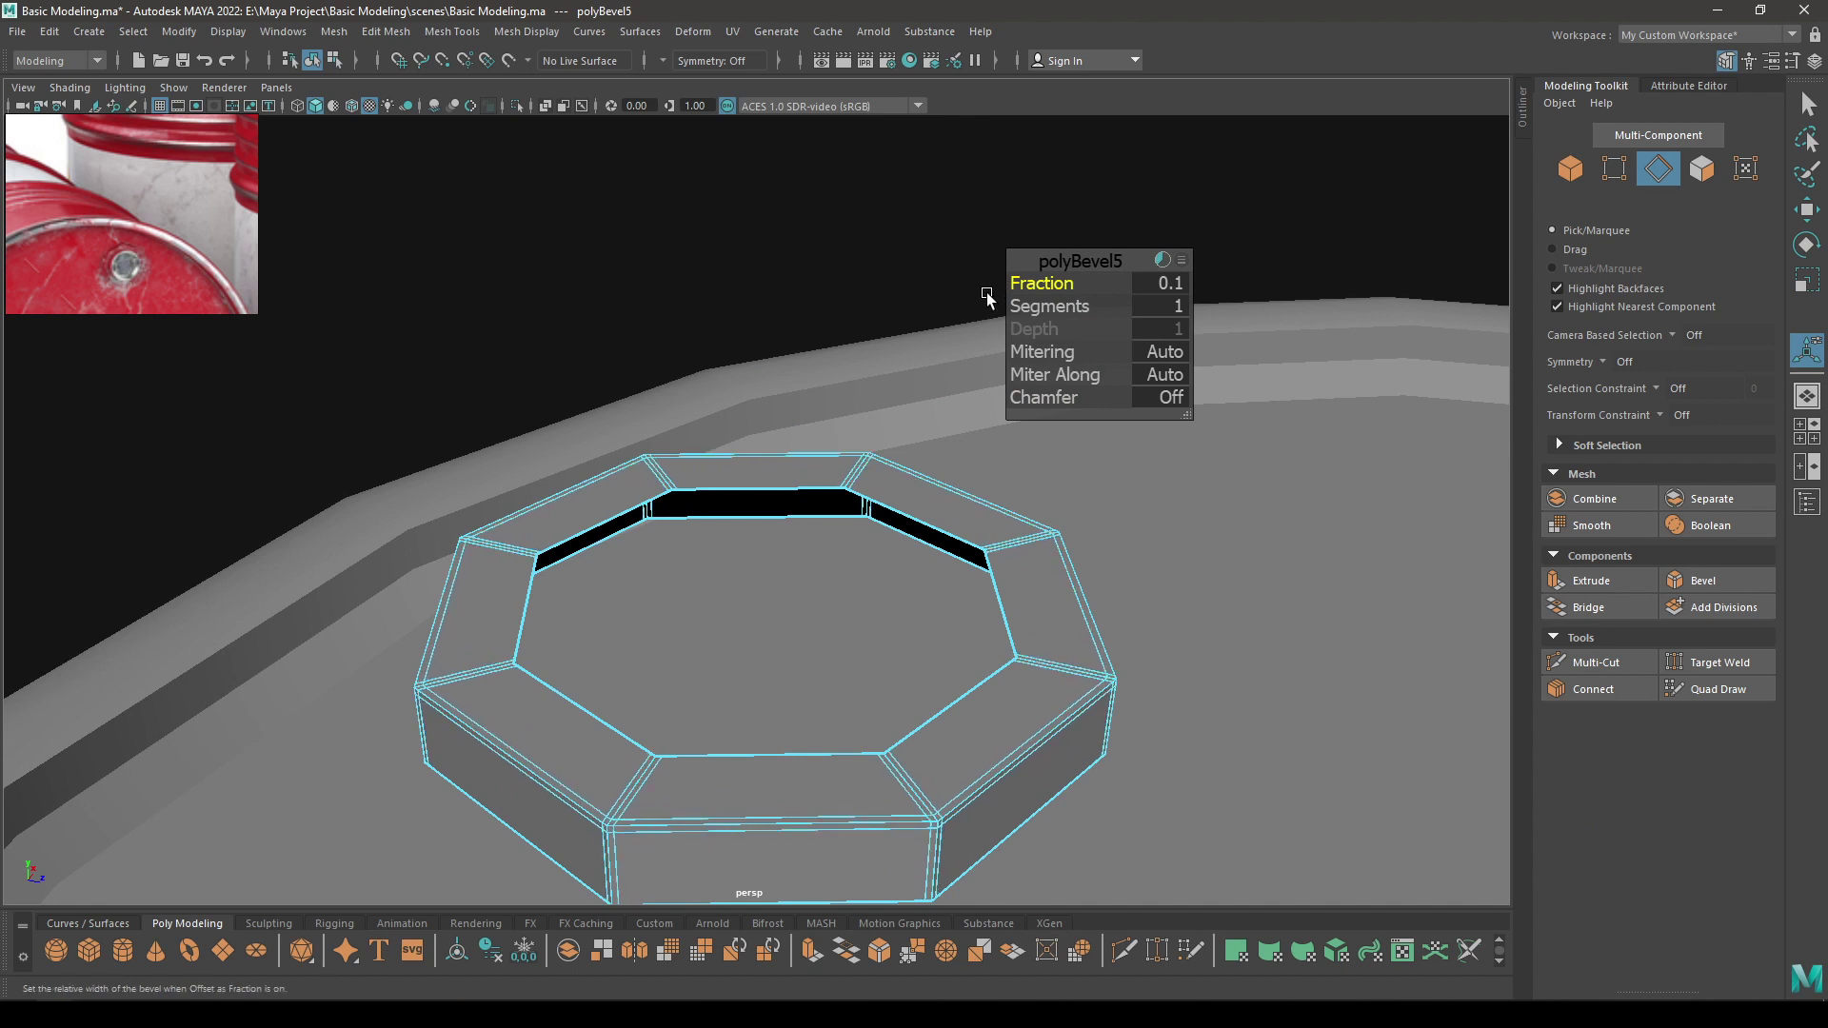
key(w)
right_drag(686, 514, 807, 442)
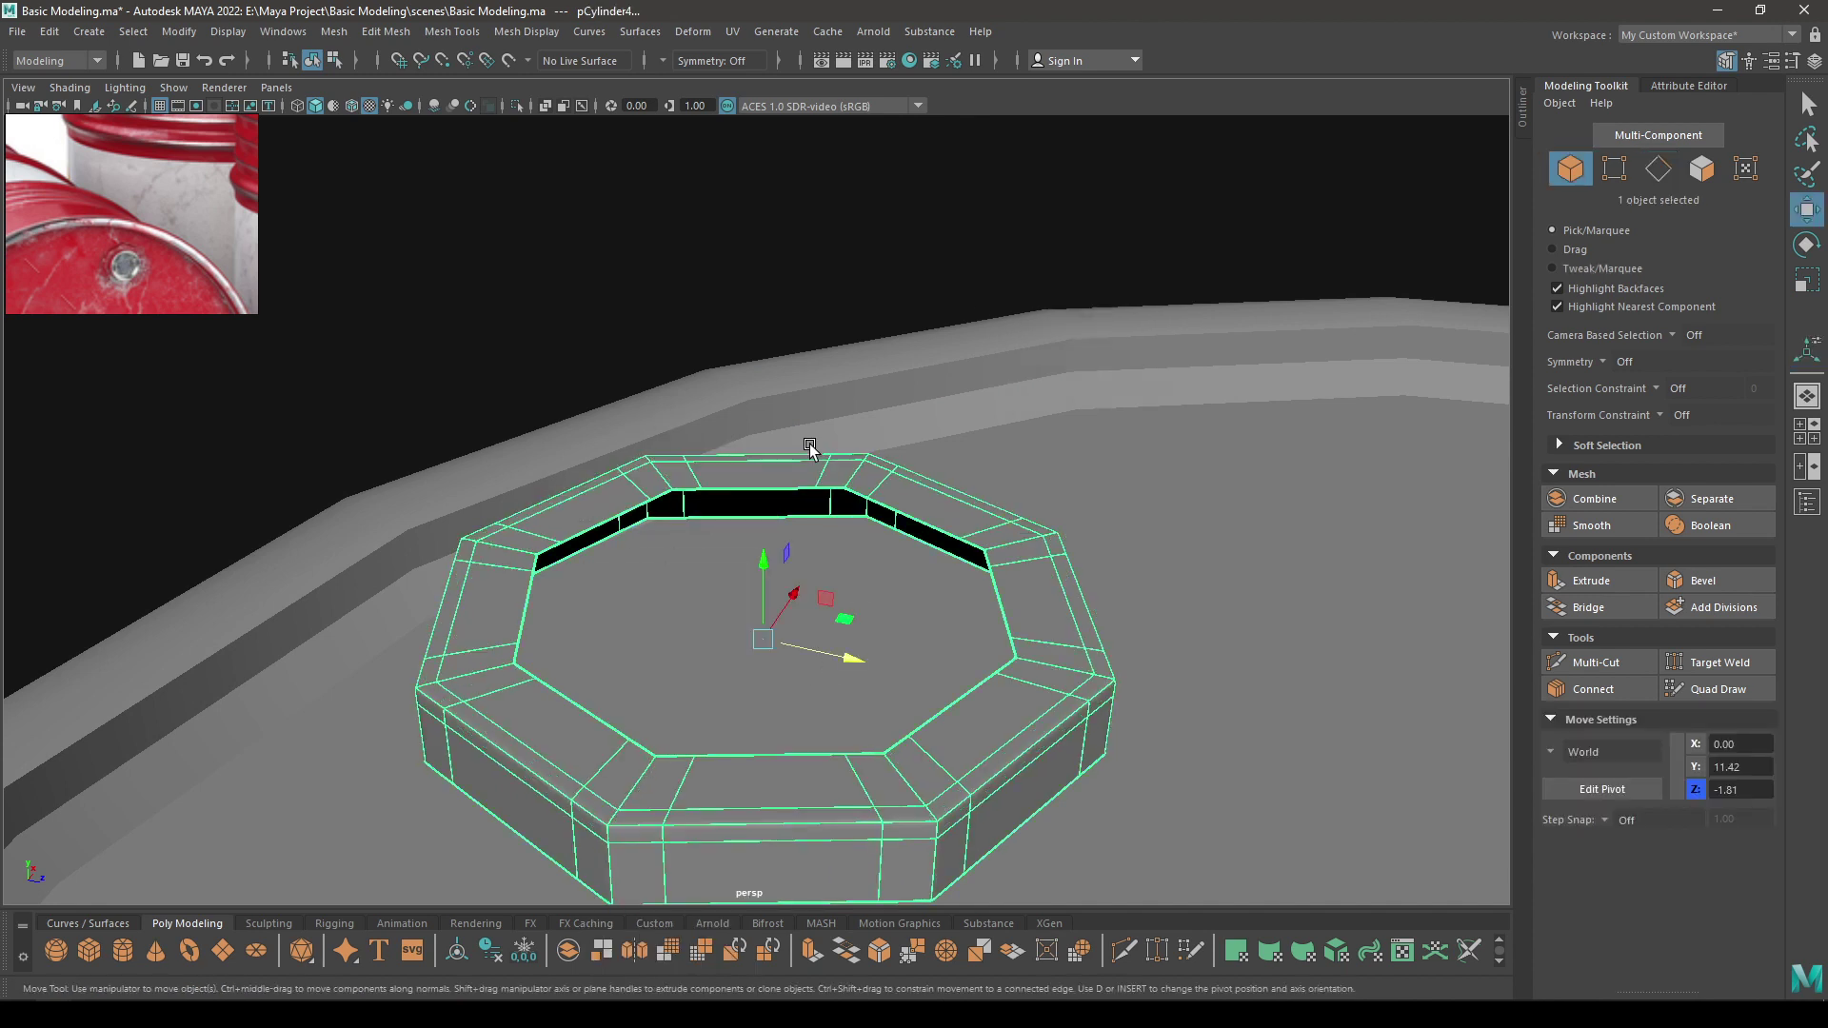
Frame the cap ring on the lid and turn on wireframe on shaded for the view
click(668, 303)
scroll(737, 427, down, 4)
alt+drag(738, 426, 762, 476)
scroll(825, 690, up, 4)
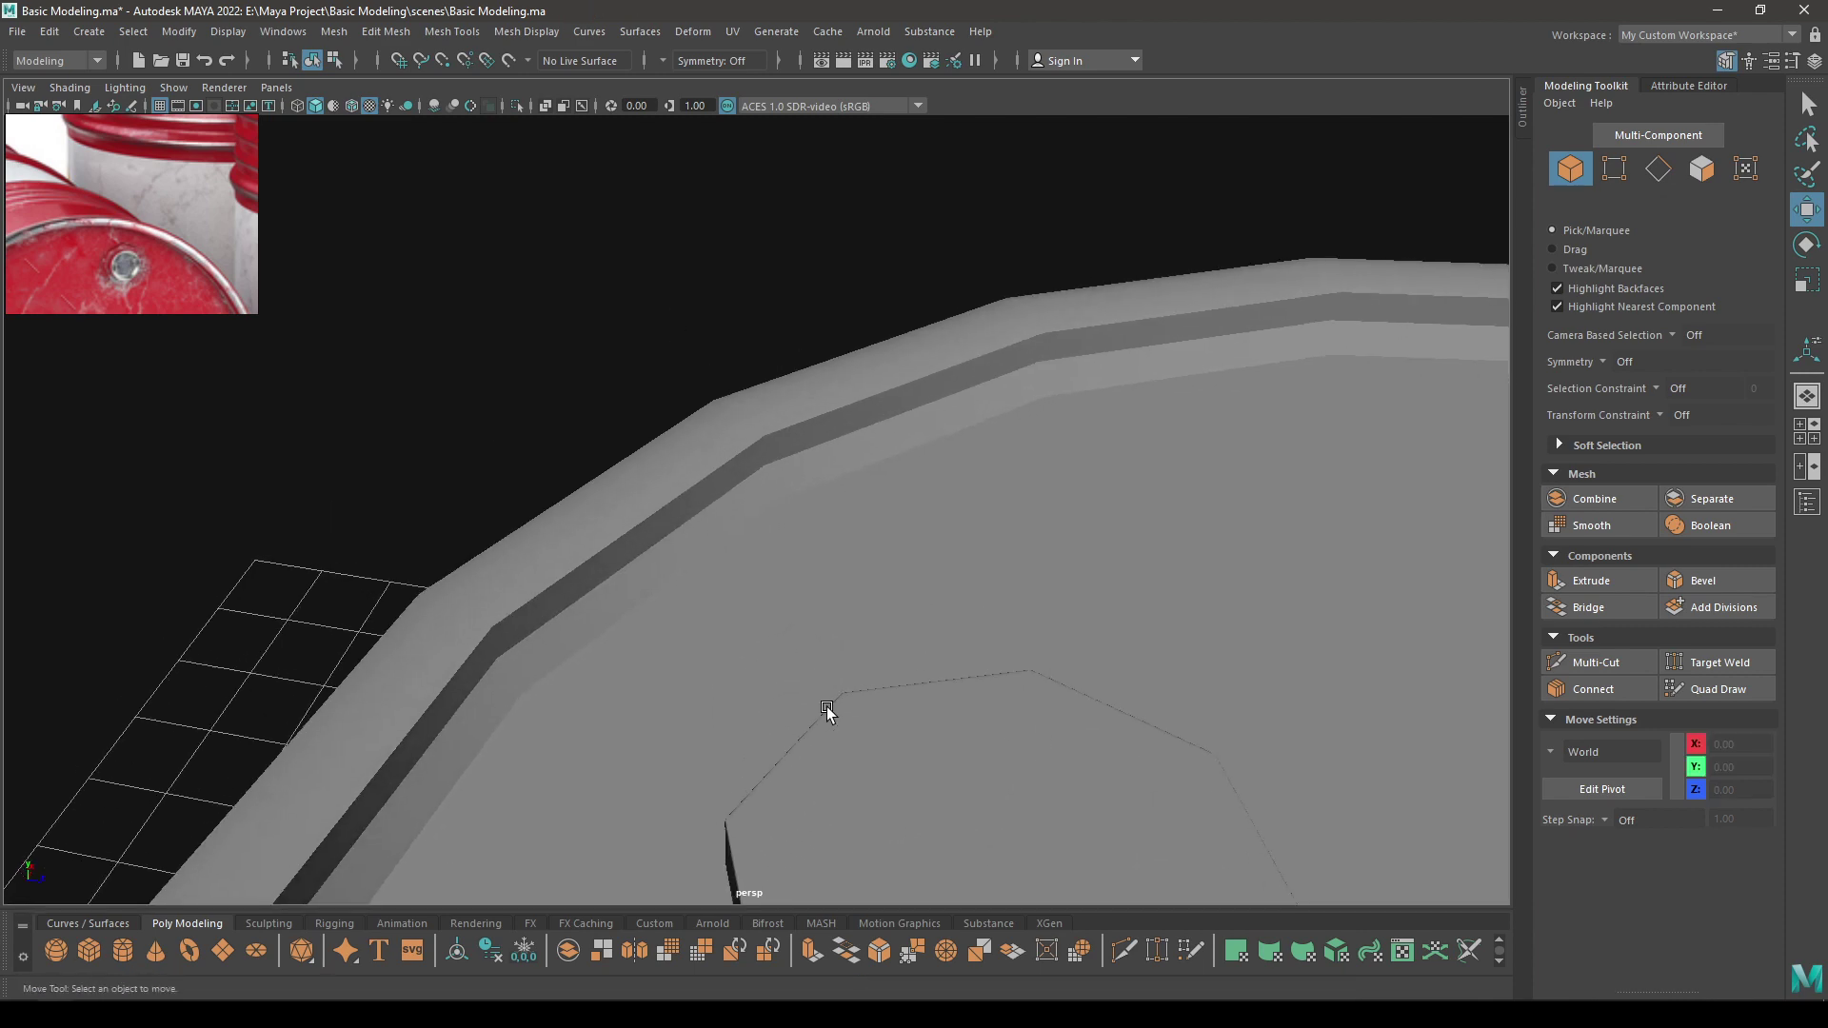
click(851, 733)
key(f)
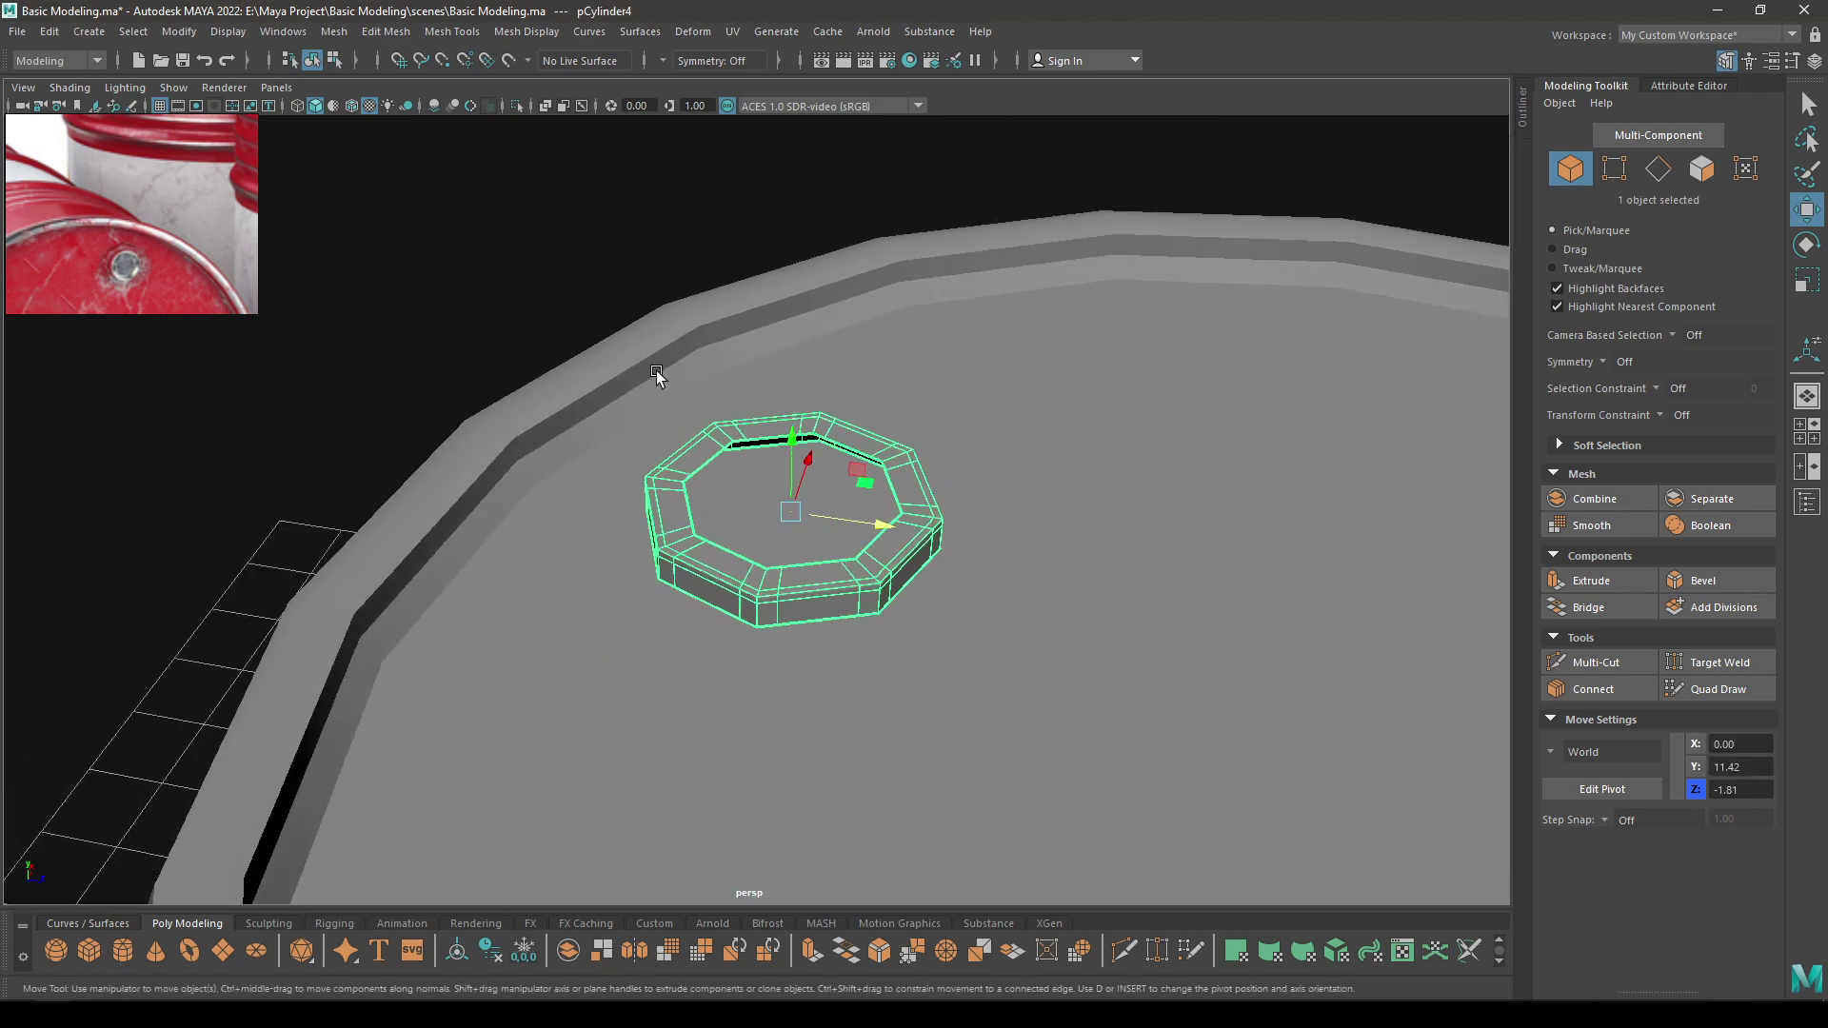
click(351, 105)
scroll(499, 413, up, 1)
click(499, 413)
Move the cap ring in the top view closer to the lid's edge, to Z -2.36
alt+drag(694, 508, 716, 579)
scroll(717, 580, up, 1)
alt+right_drag(729, 602, 693, 491)
key(space)
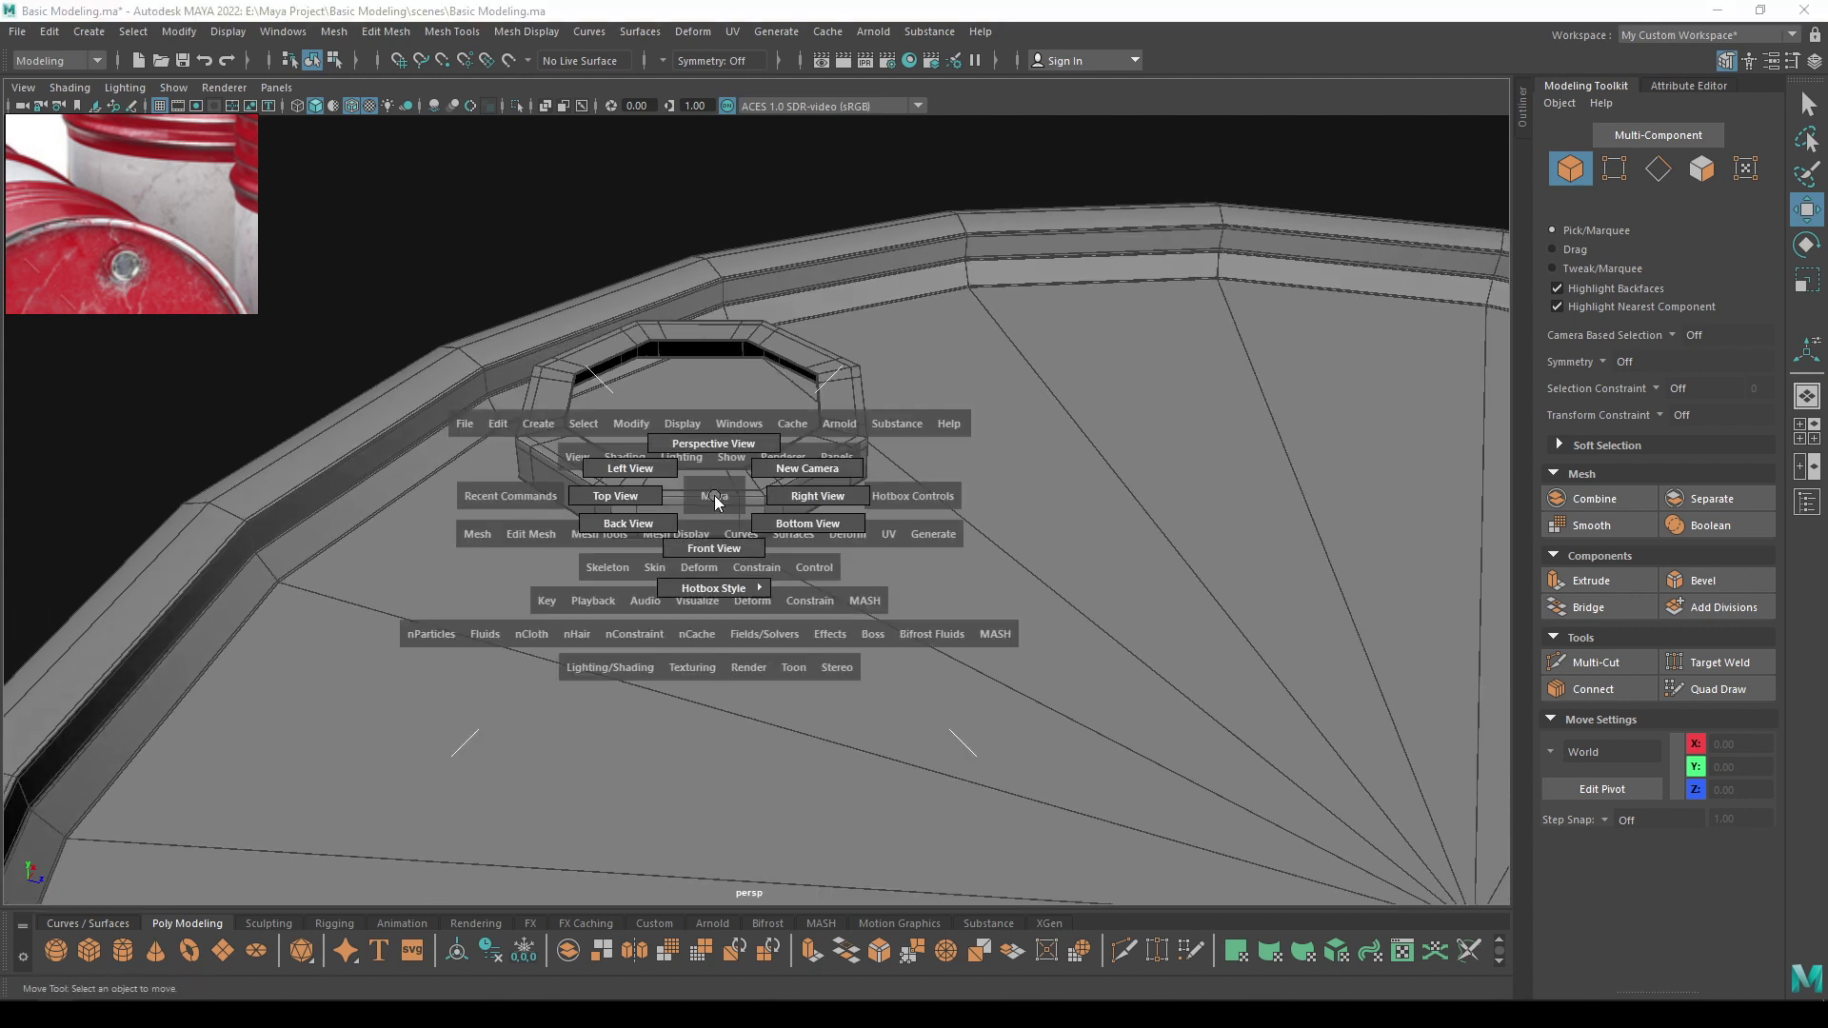
drag(715, 495, 616, 496)
click(792, 554)
drag(819, 557, 819, 516)
Lower the cap ring onto the drum's lid in the front view and fine-tune its height in perspective
key(space)
key(f)
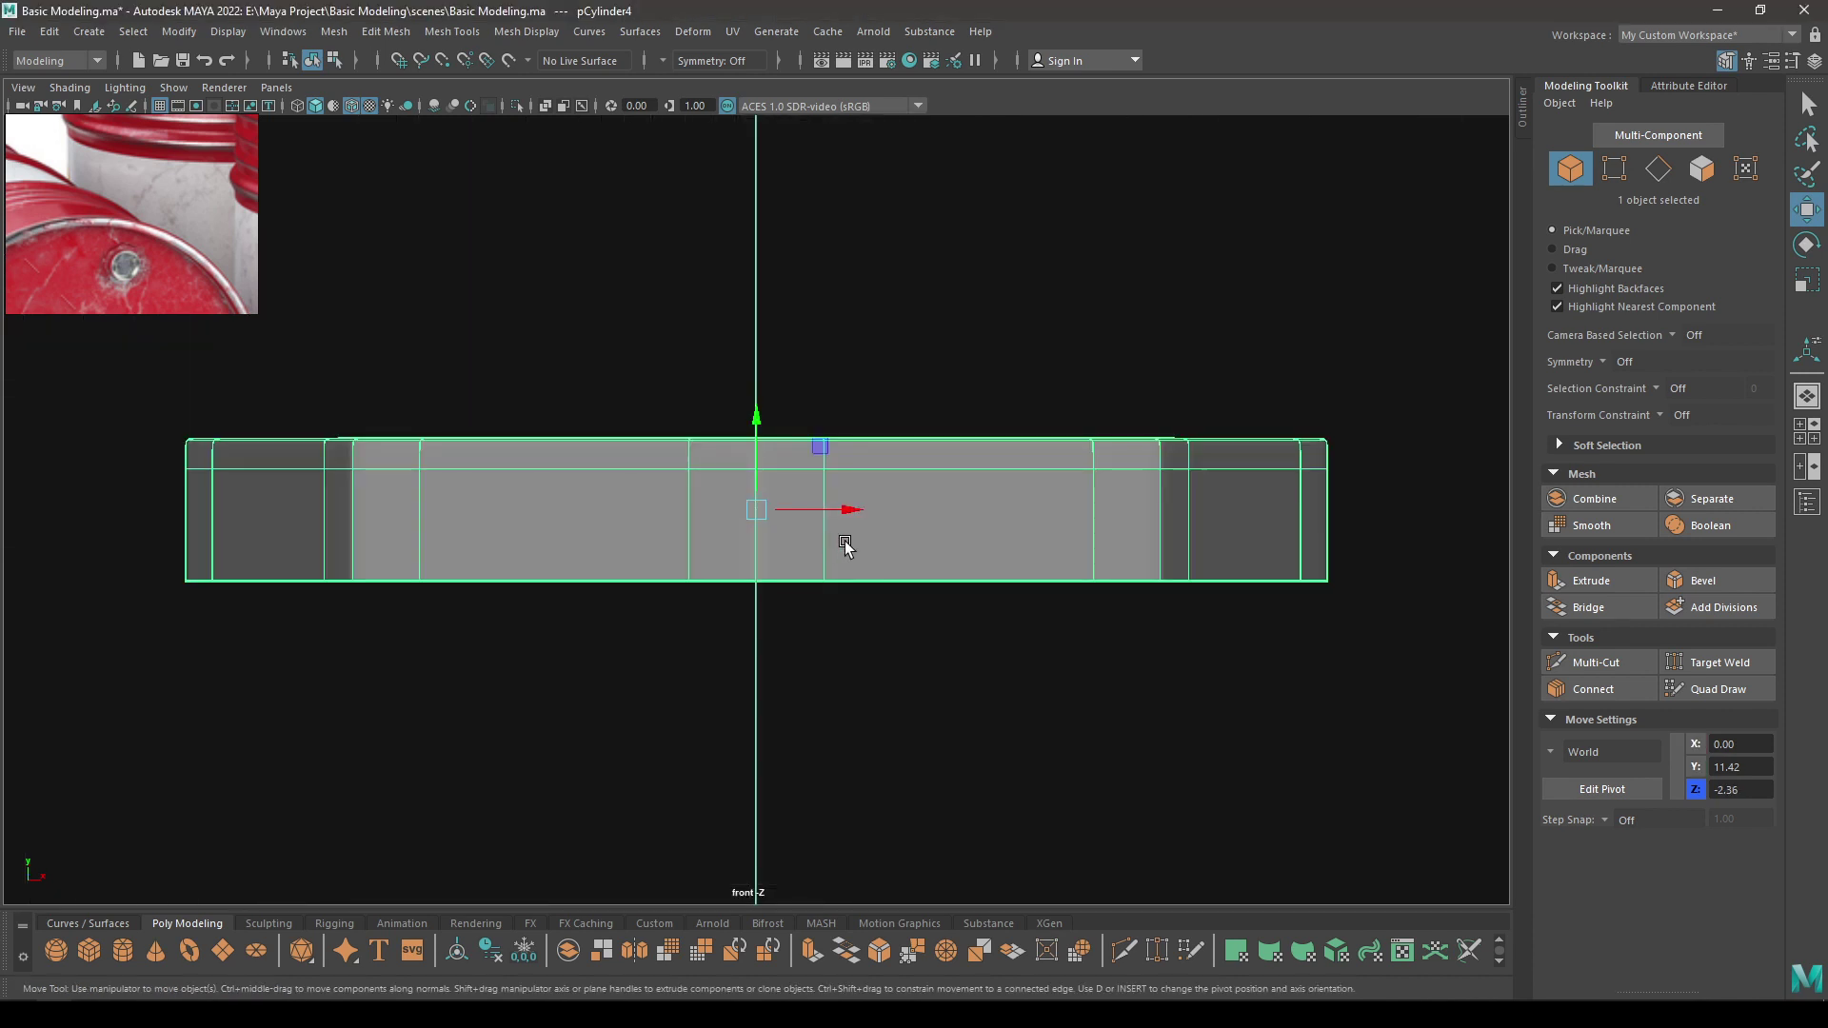
scroll(843, 545, down, 8)
scroll(816, 734, up, 4)
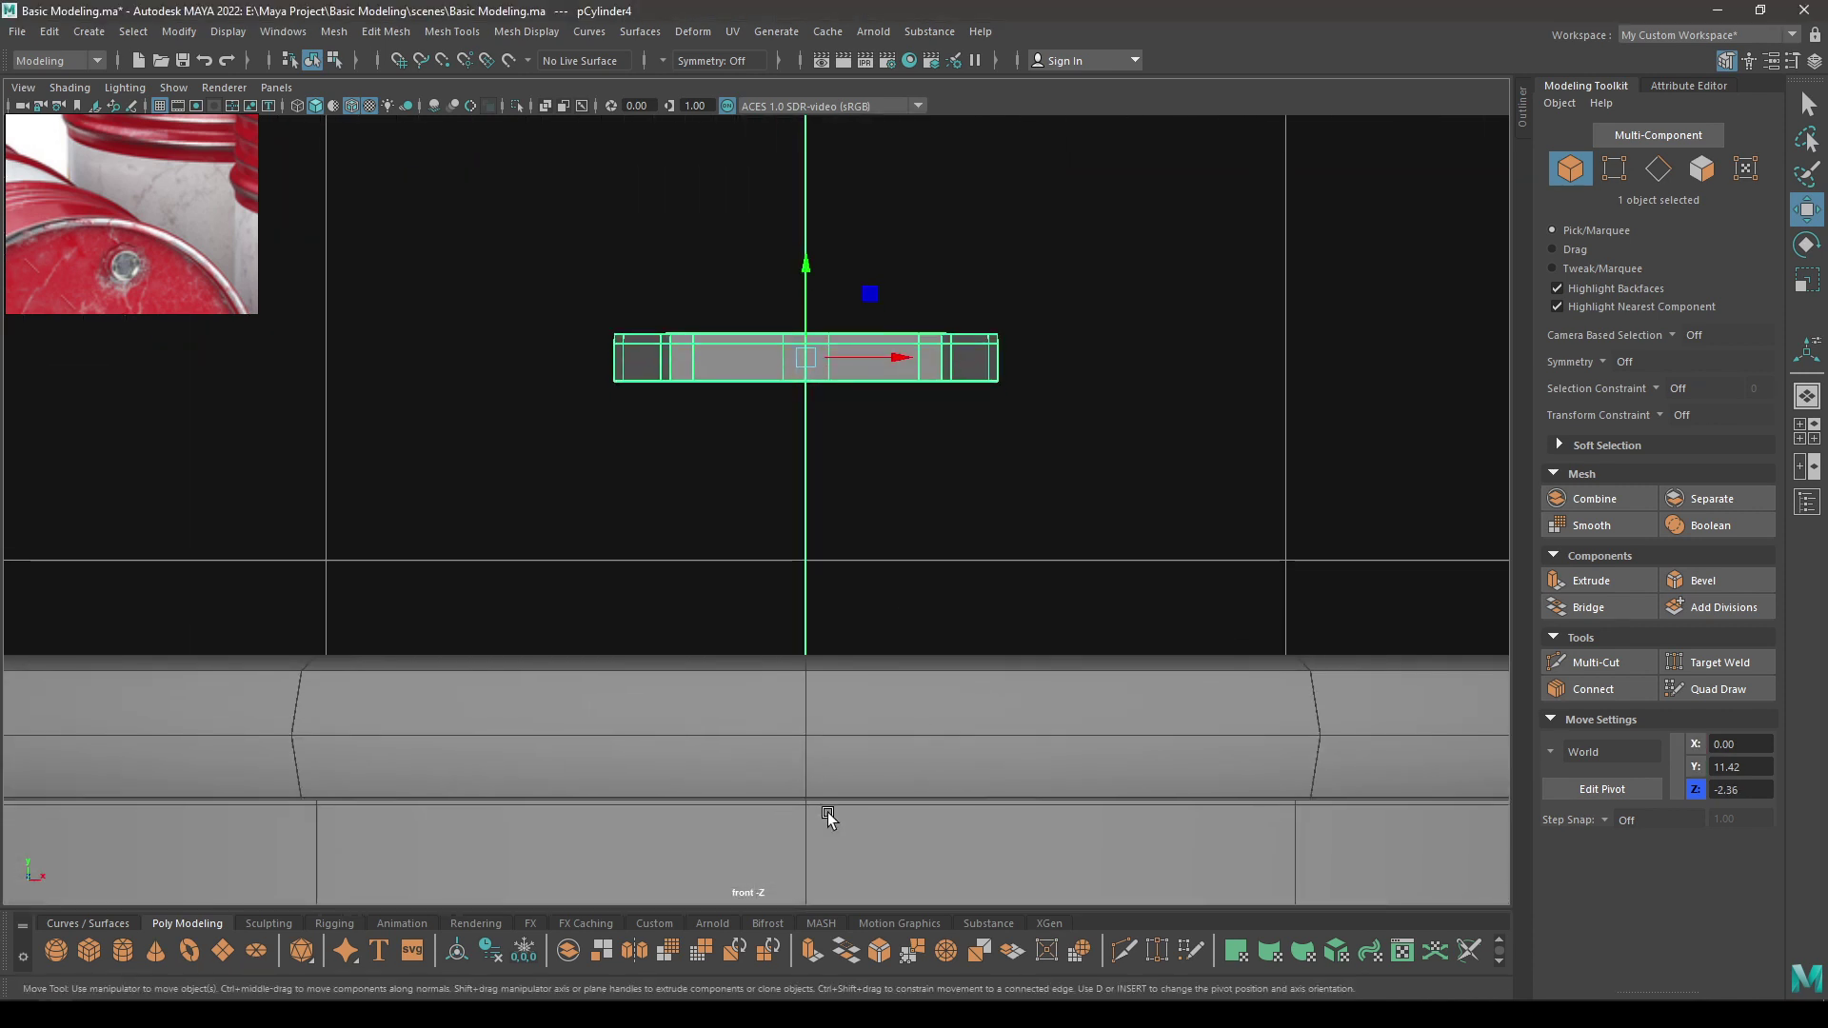
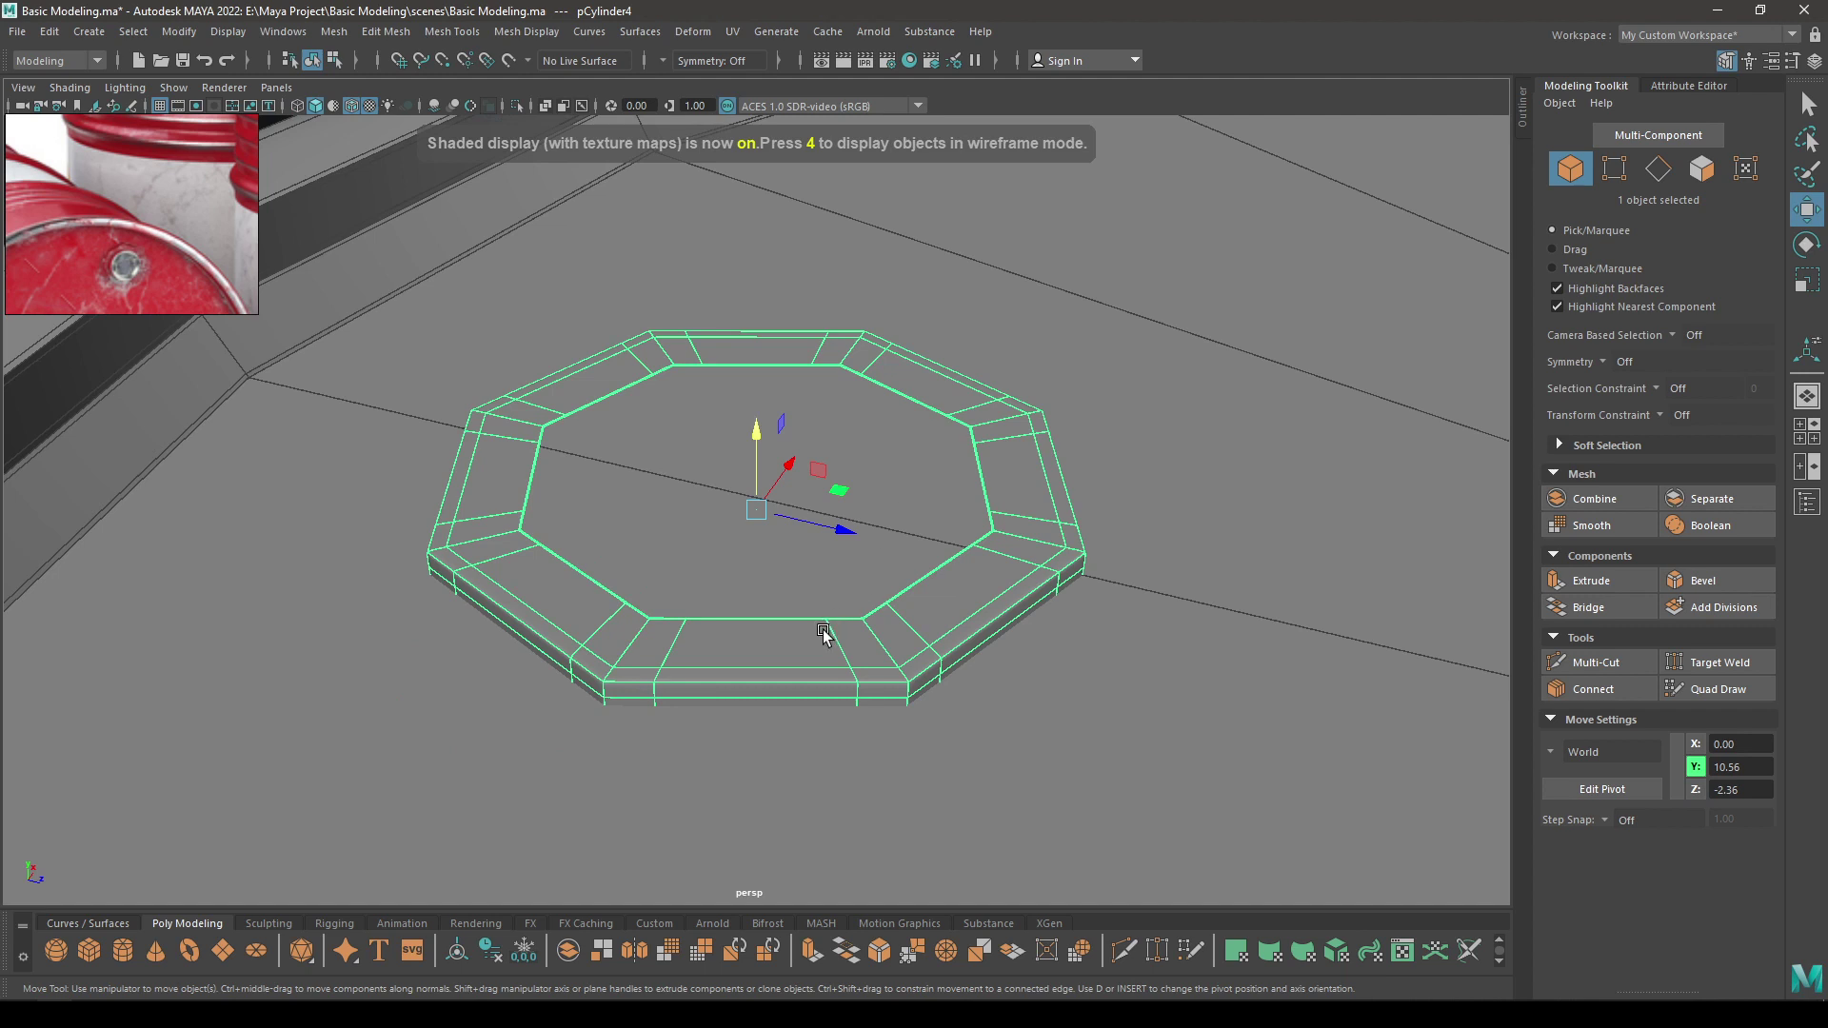
drag(757, 431, 757, 366)
Check the drum lid around the cap ring in smooth mesh preview, then restore its unsmoothed display
scroll(664, 296, down, 3)
alt+drag(661, 290, 737, 531)
click(358, 182)
scroll(610, 330, down, 4)
scroll(631, 443, down, 2)
click(574, 596)
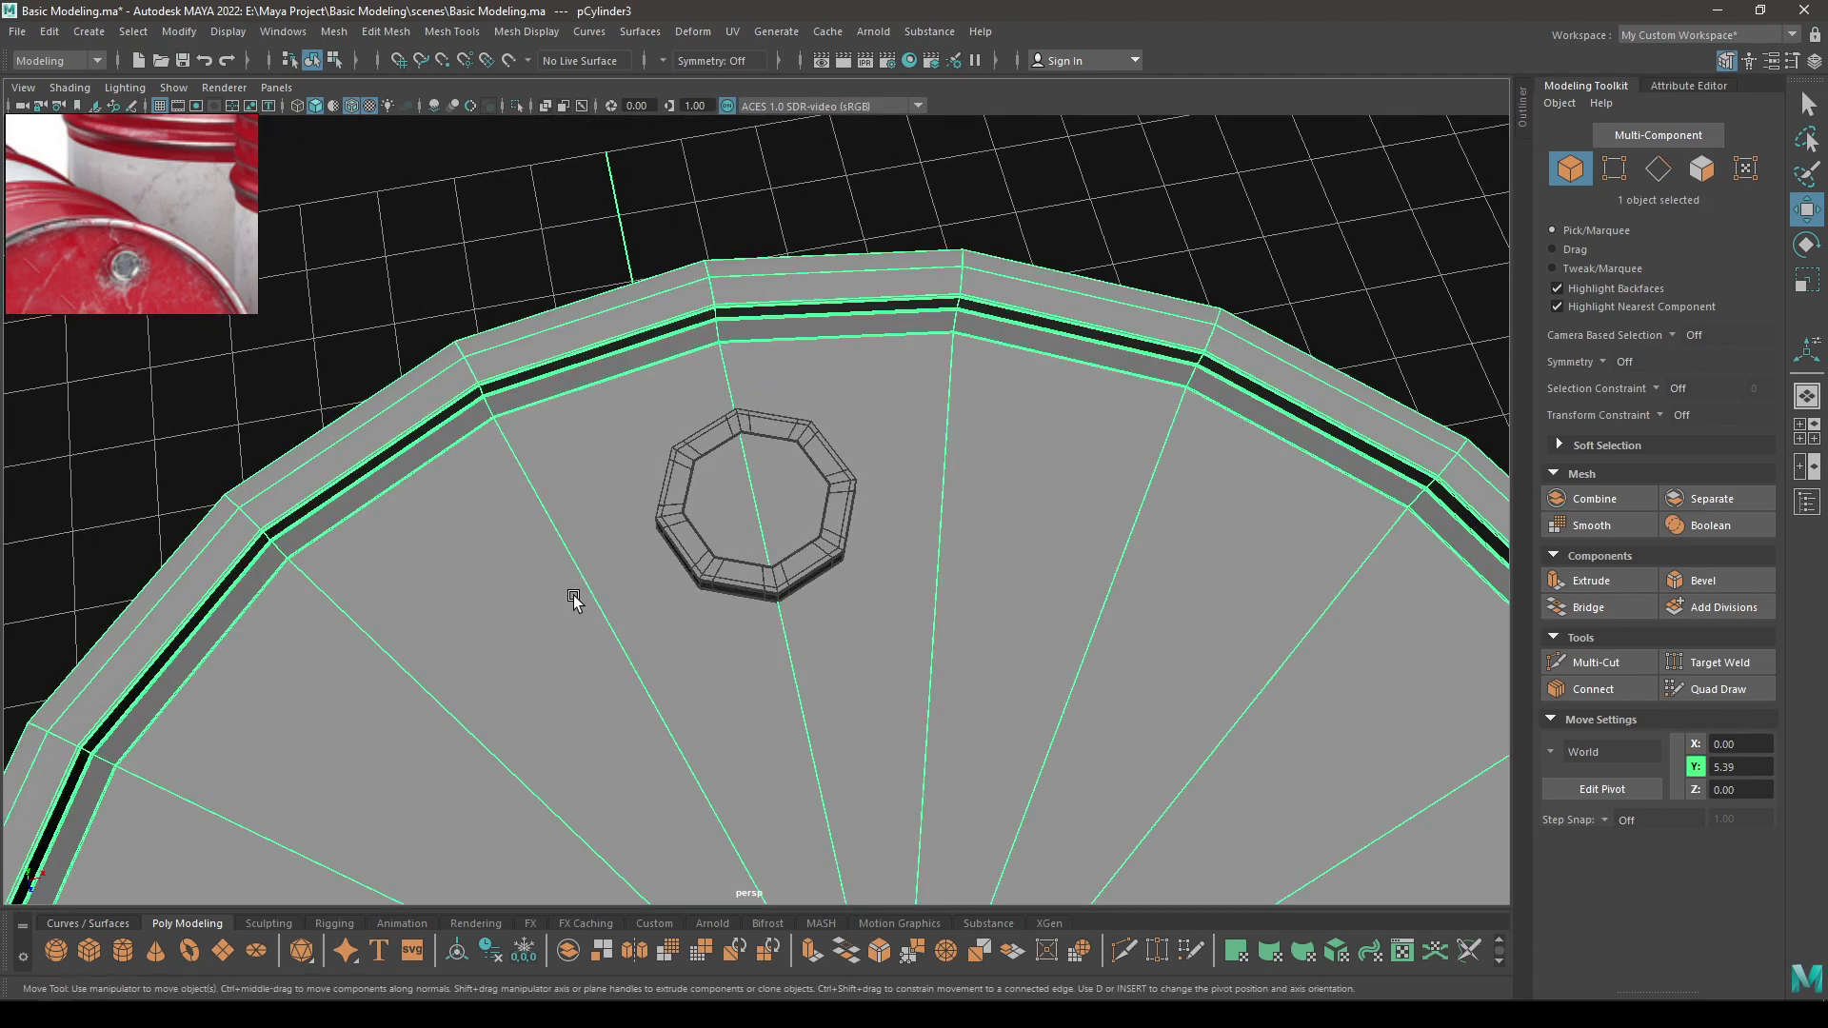
key(3)
click(463, 176)
alt+drag(644, 571, 655, 404)
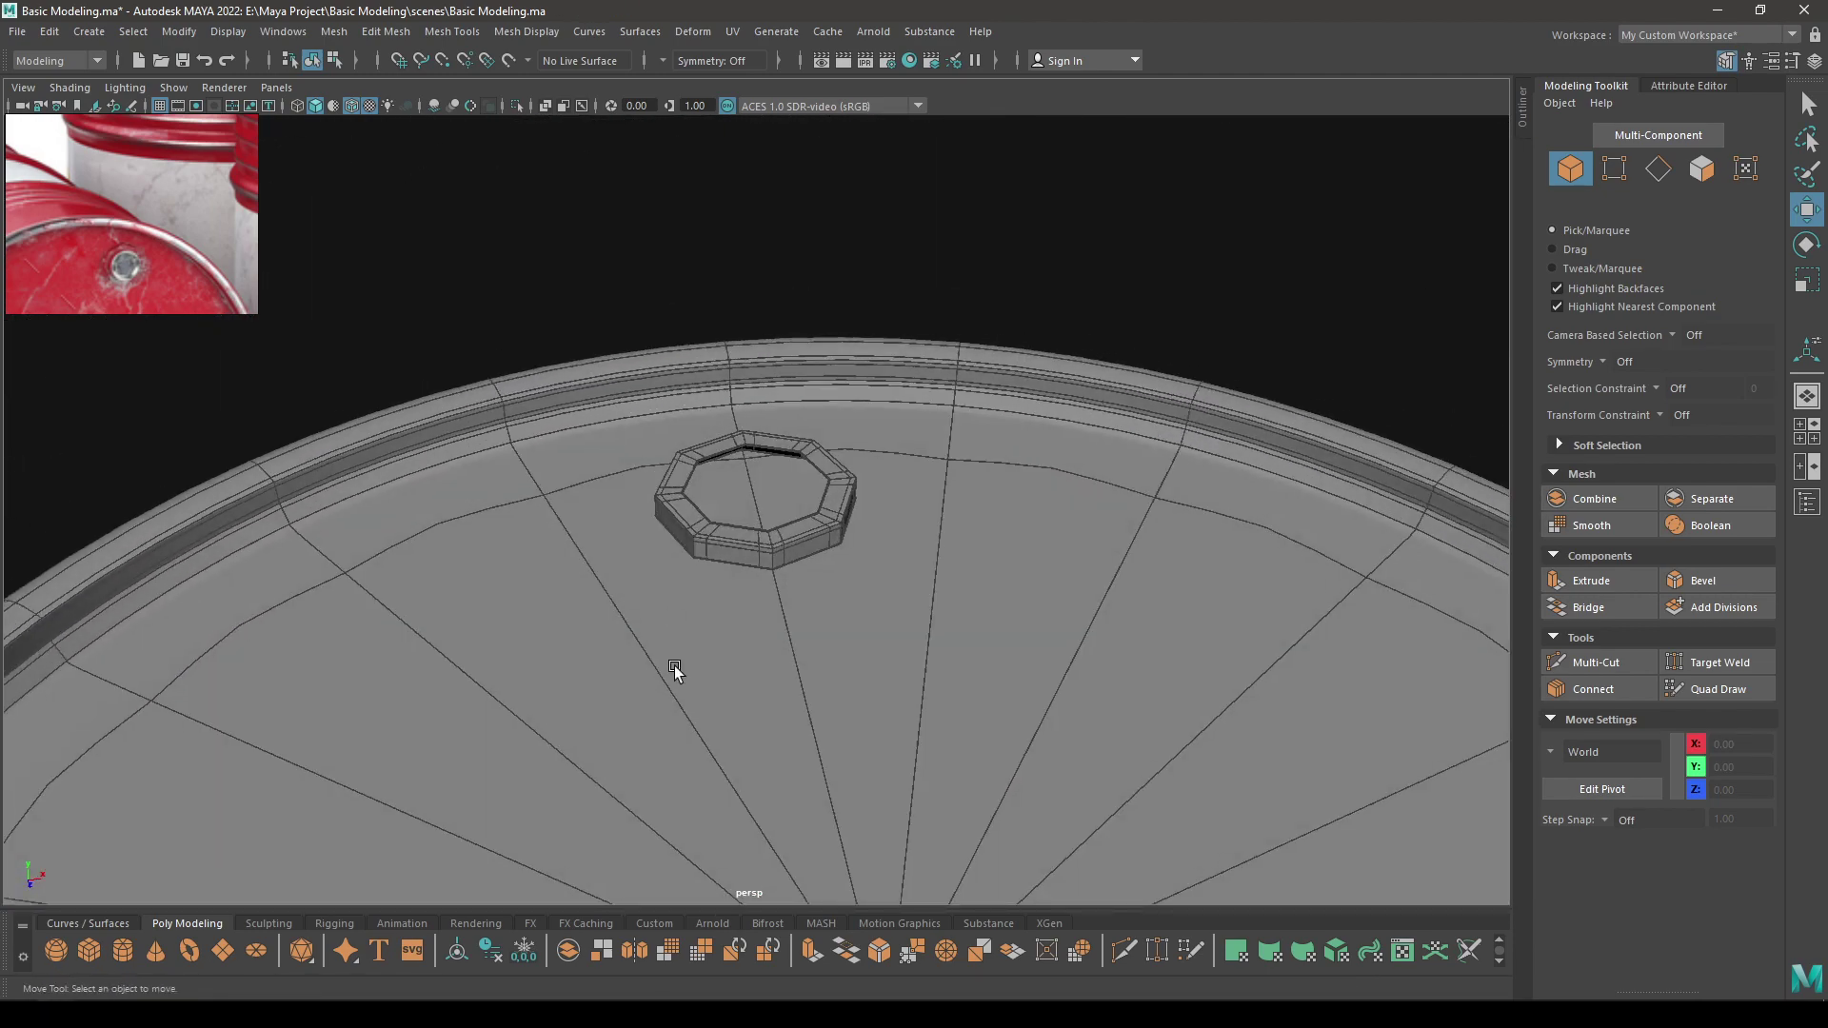
click(674, 666)
scroll(657, 625, up, 4)
alt+middle_drag(693, 712, 741, 768)
scroll(743, 807, up, 3)
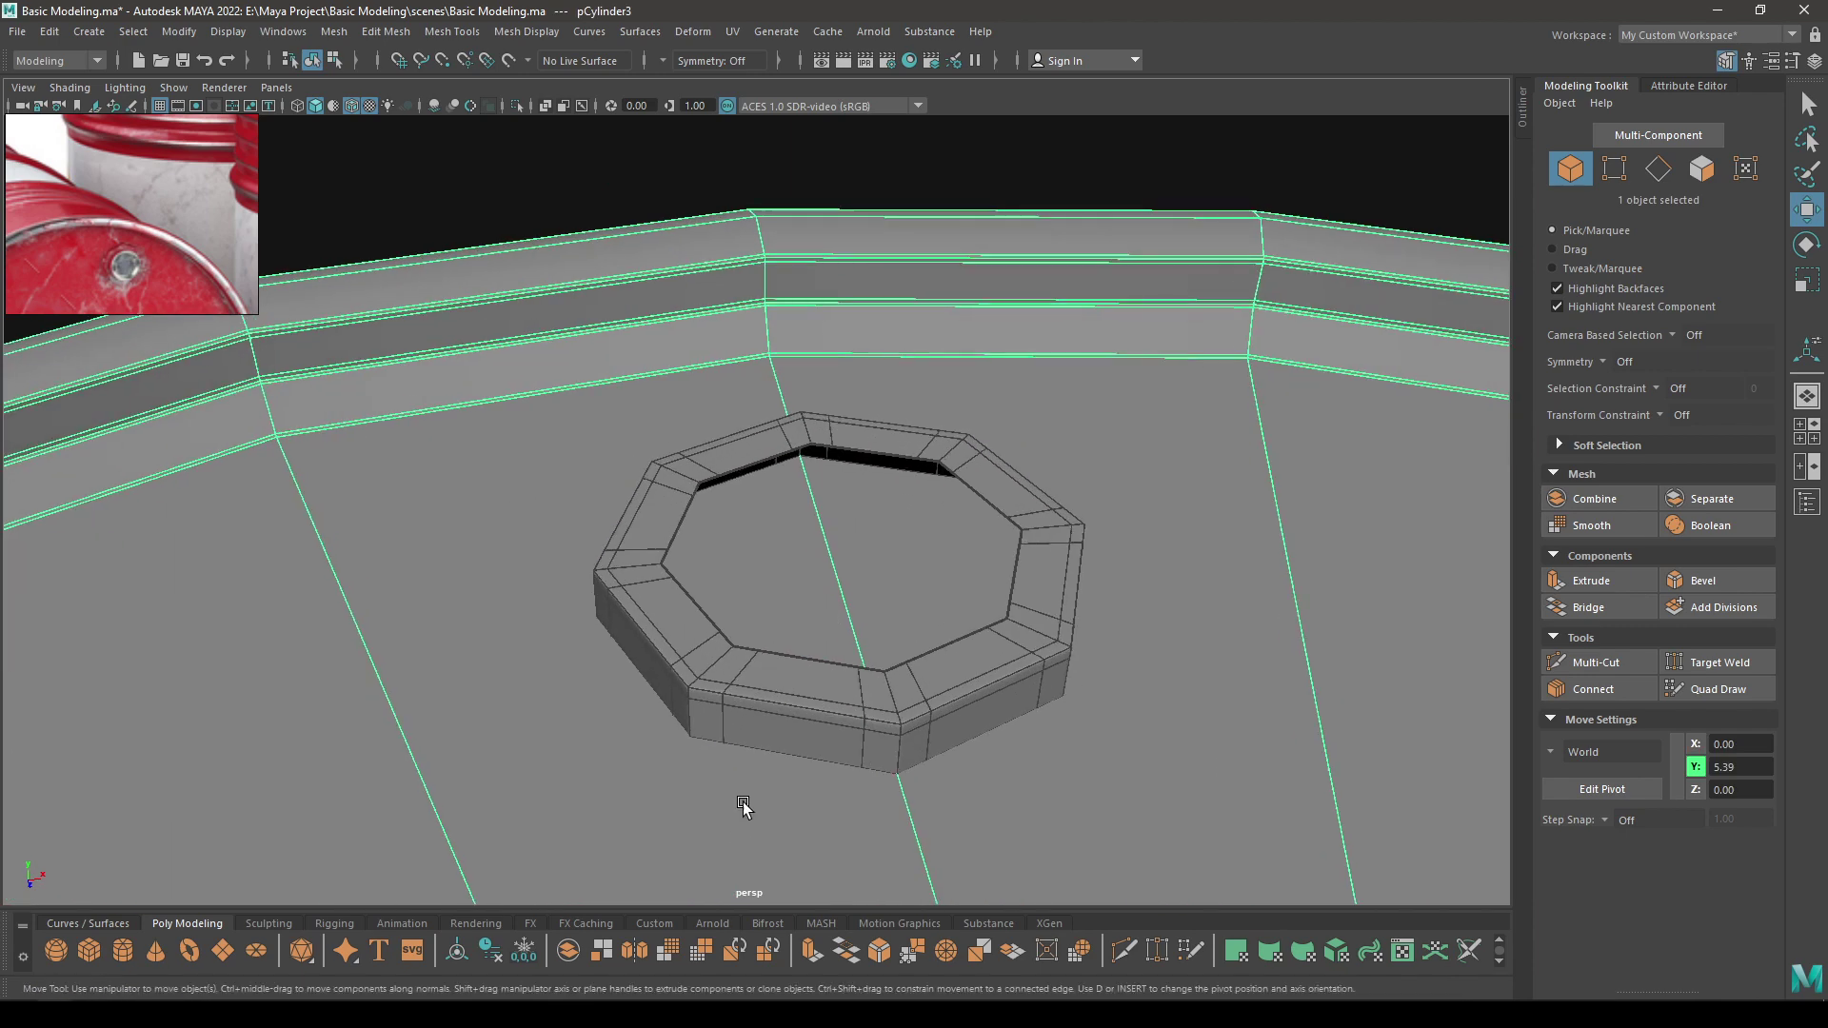
scroll(800, 724, down, 1)
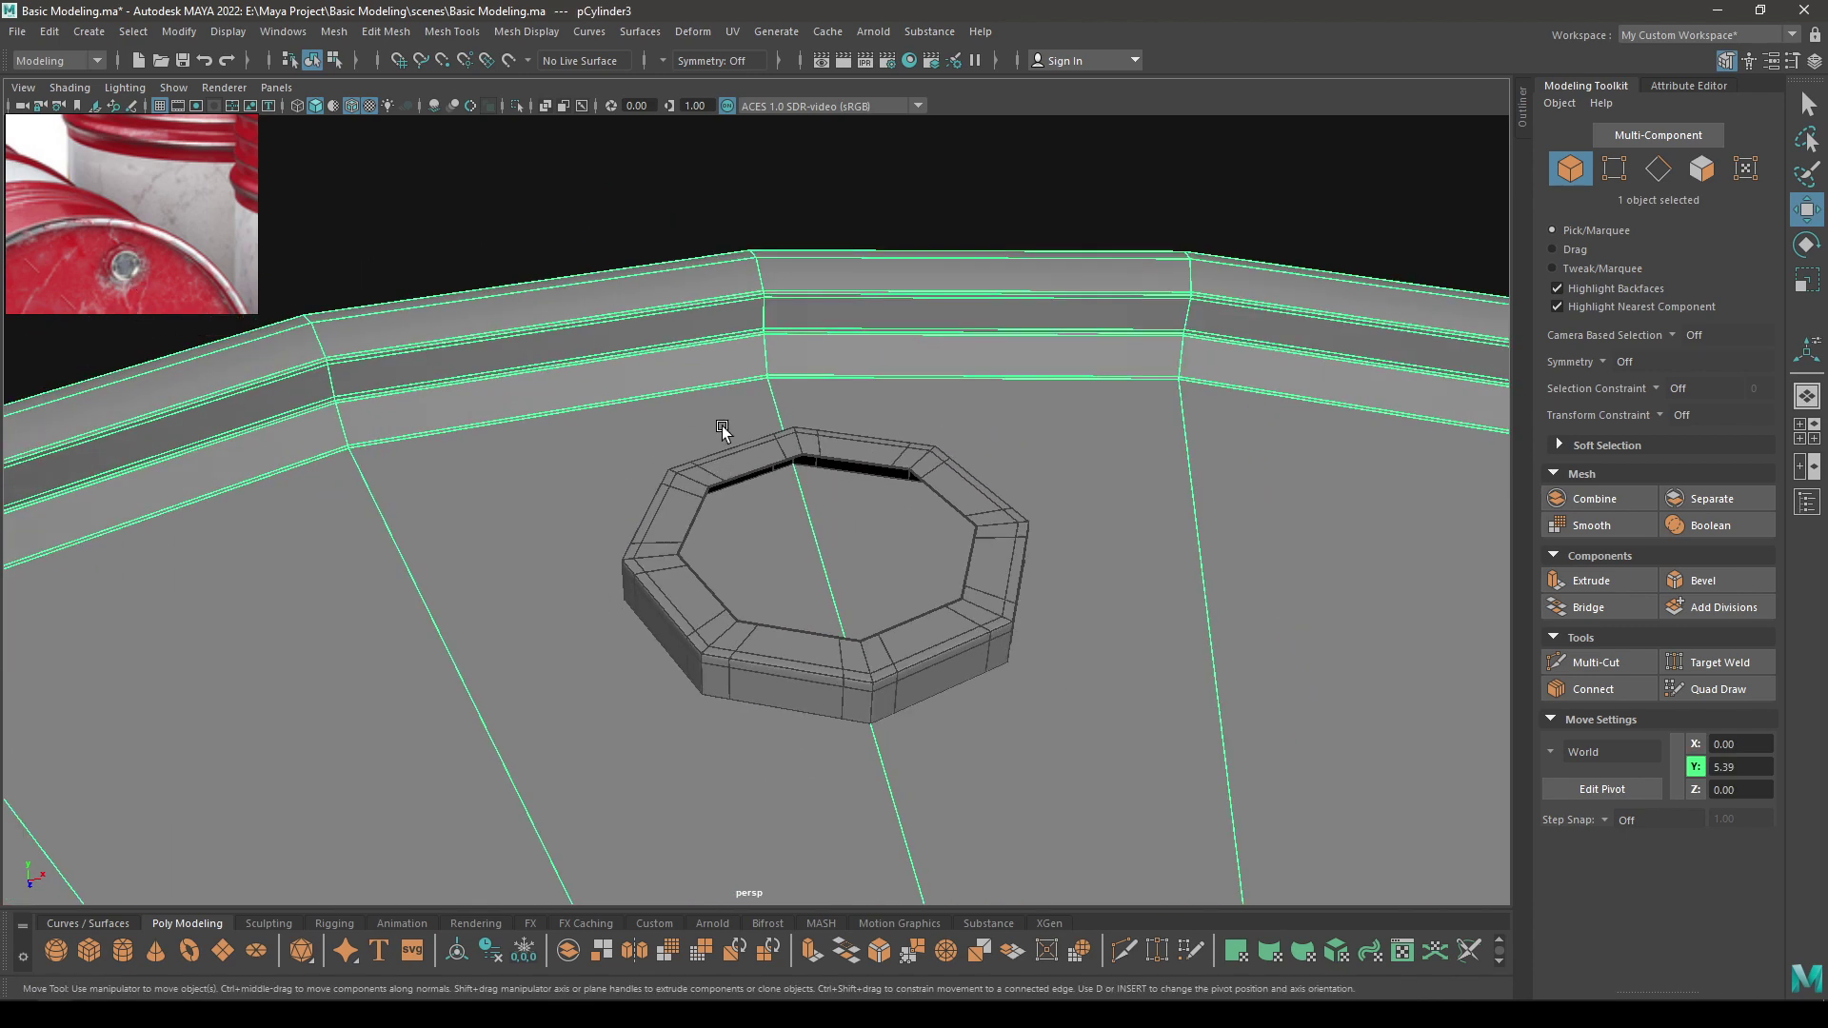
Create a polygon cylinder and move it above the cap ring, to about Y 12.05 and Z -2.33
click(641, 229)
shift+right_drag(647, 225, 626, 277)
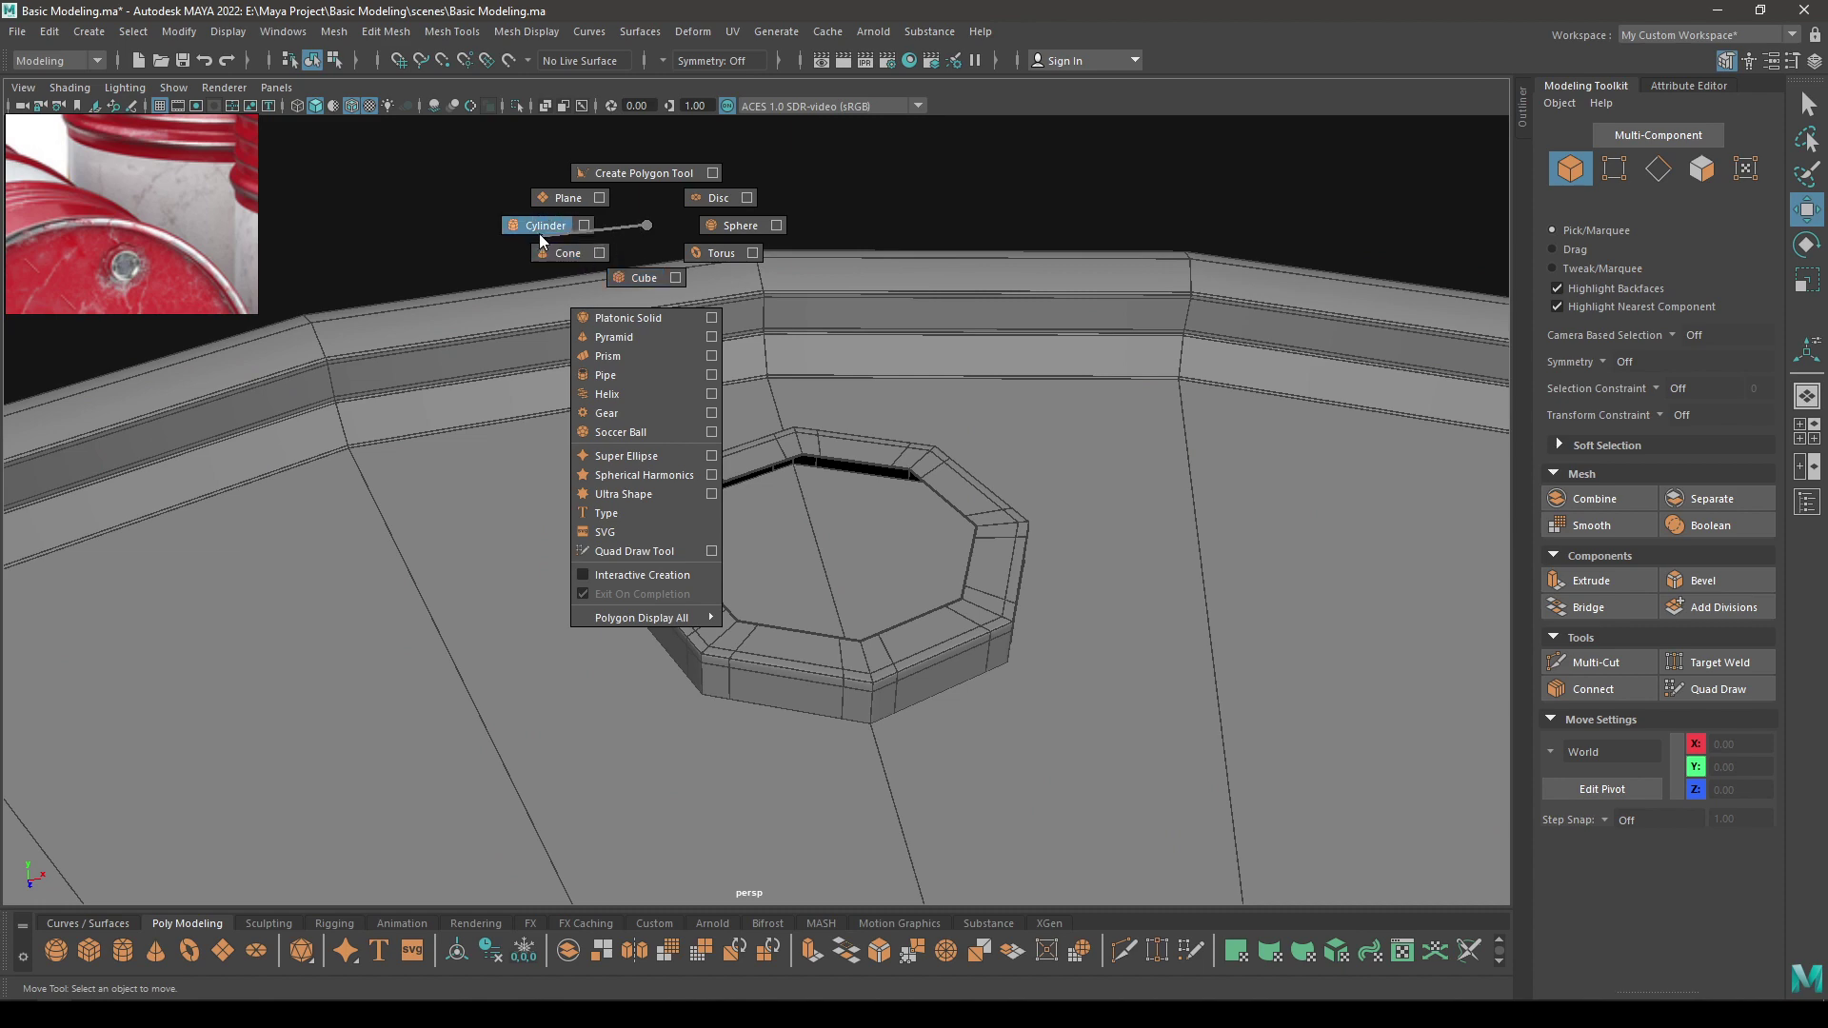
shift+right_drag(539, 232, 539, 233)
key(f)
key(space)
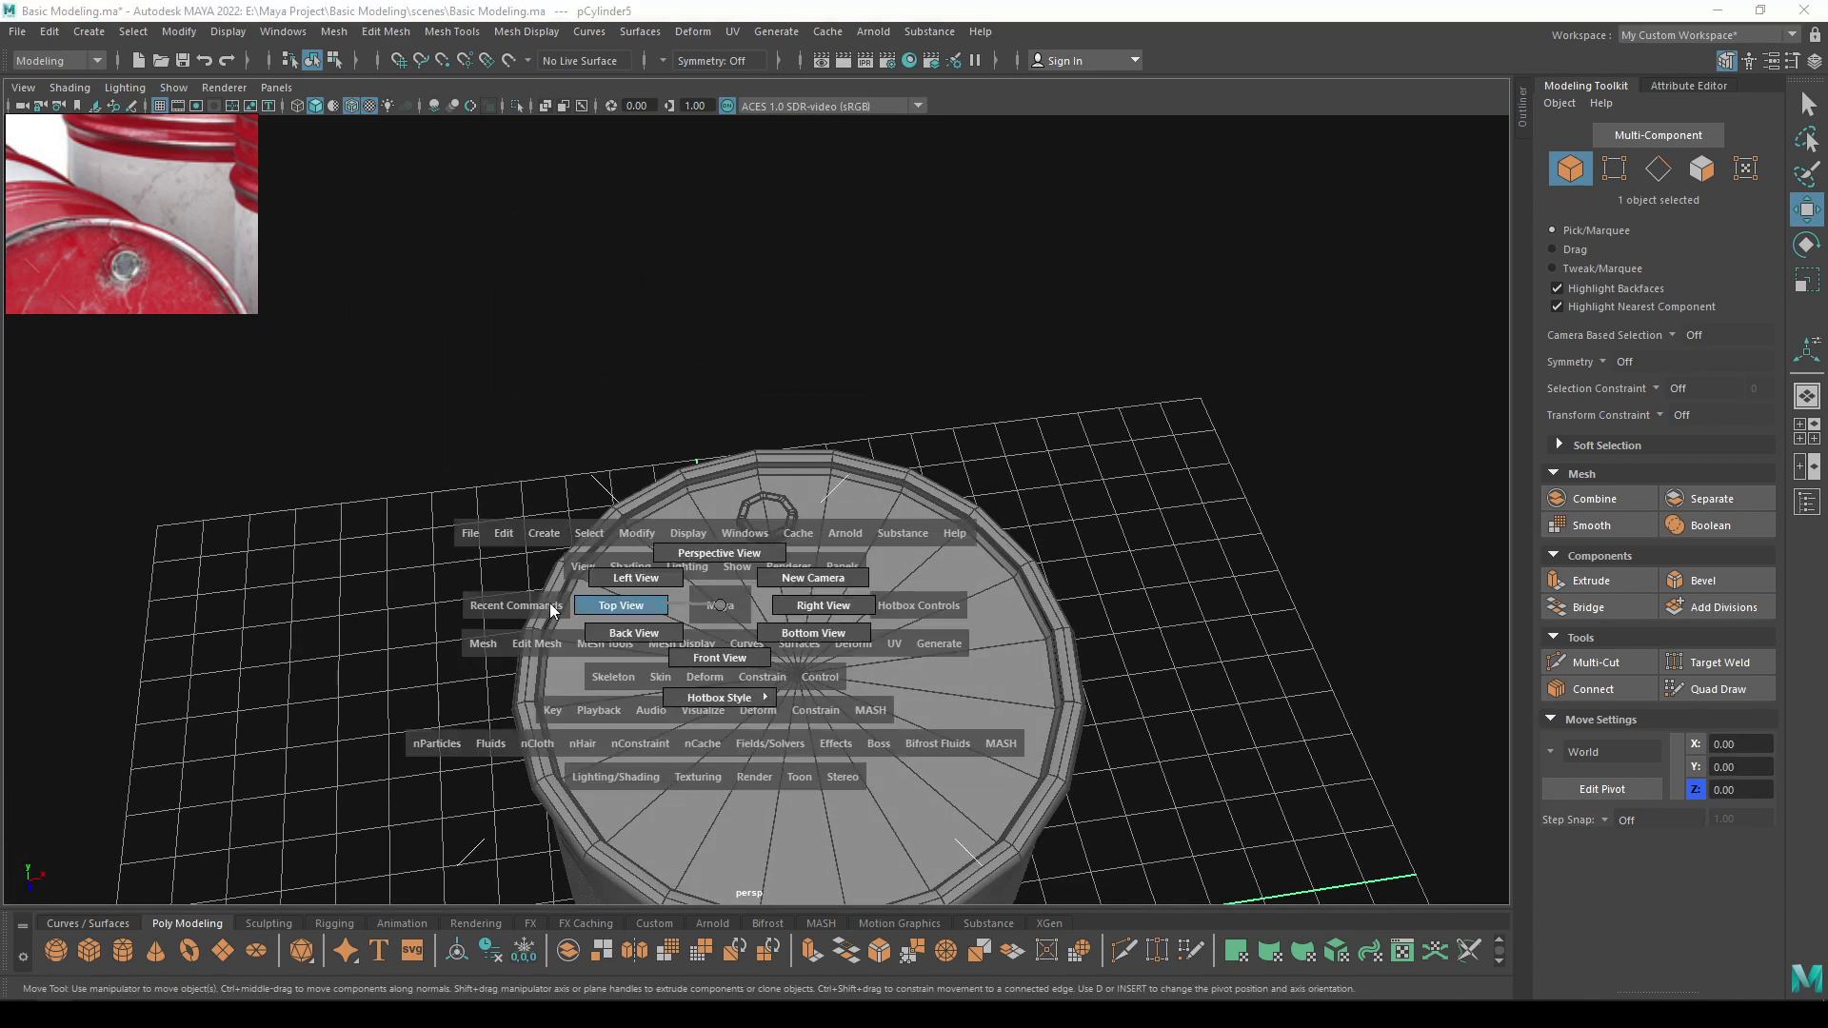
drag(550, 606, 548, 606)
drag(755, 661, 769, 493)
key(space)
drag(769, 893, 659, 425)
key(space)
click(659, 425)
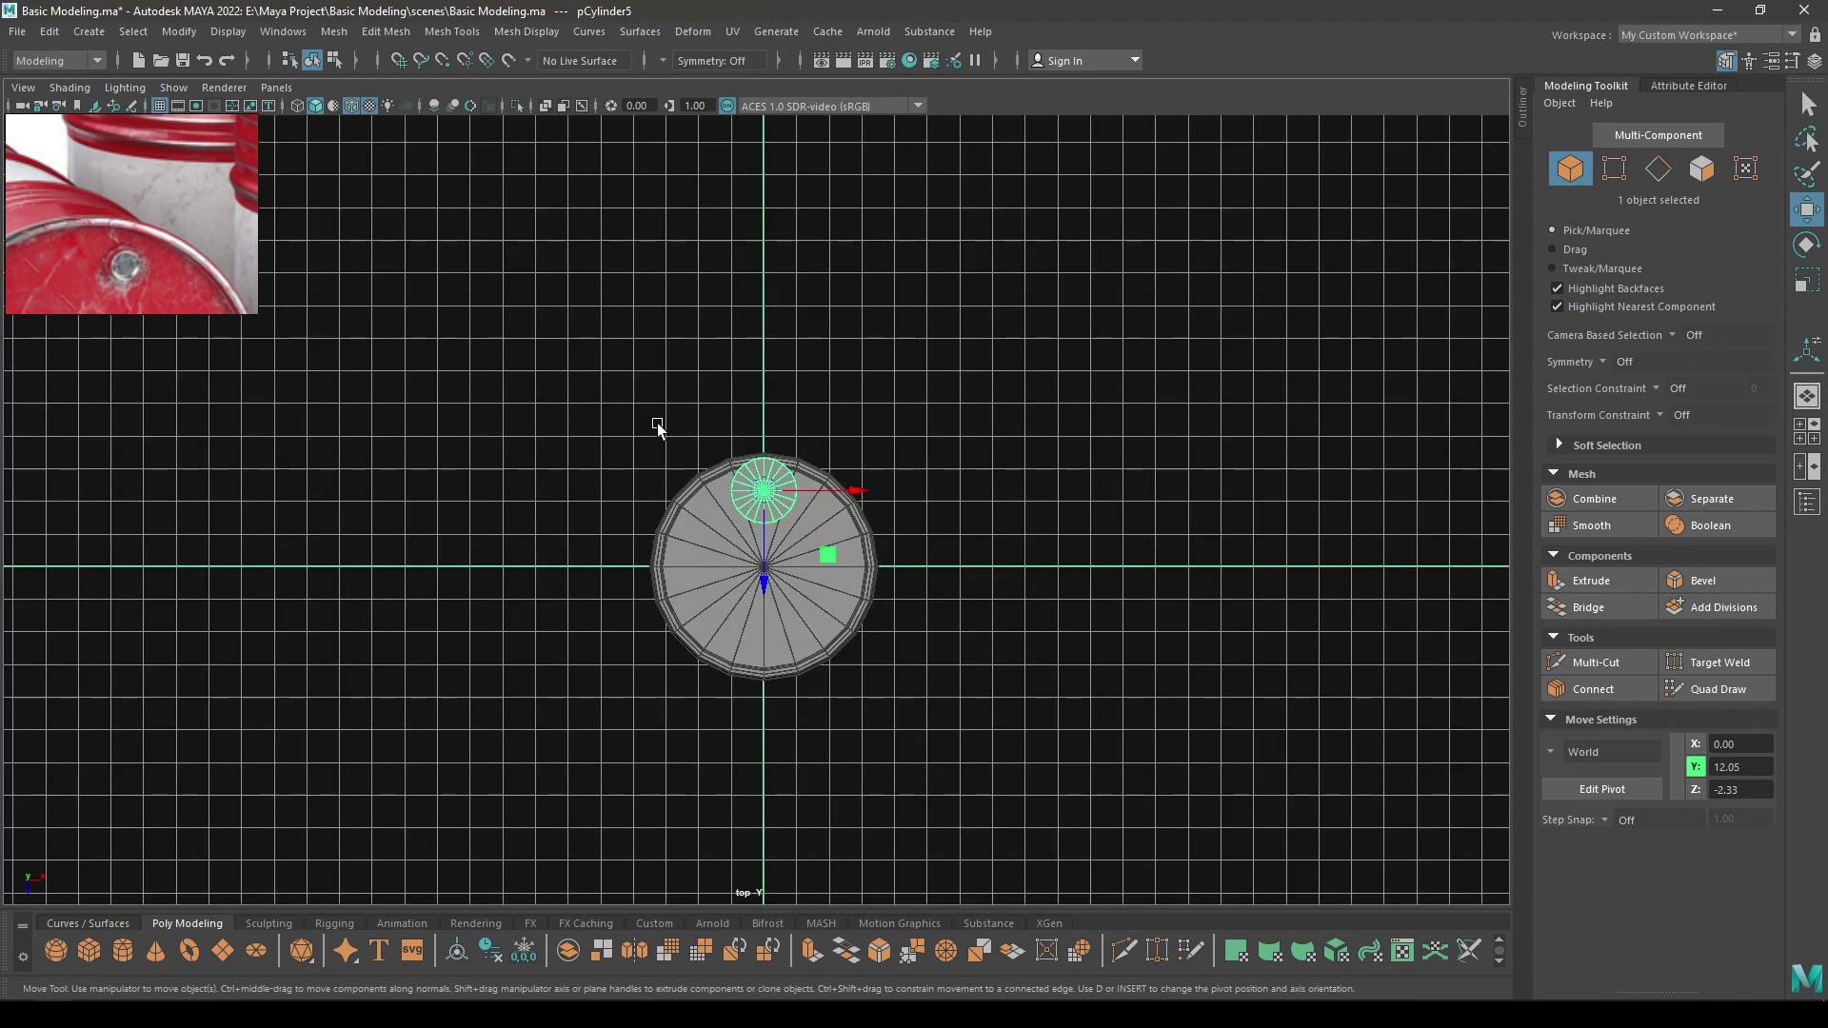
Reduce the new cylinder's radius to 0.26 and shift it in the top view to fit inside the cap ring's opening
scroll(785, 683, up, 10)
key(t)
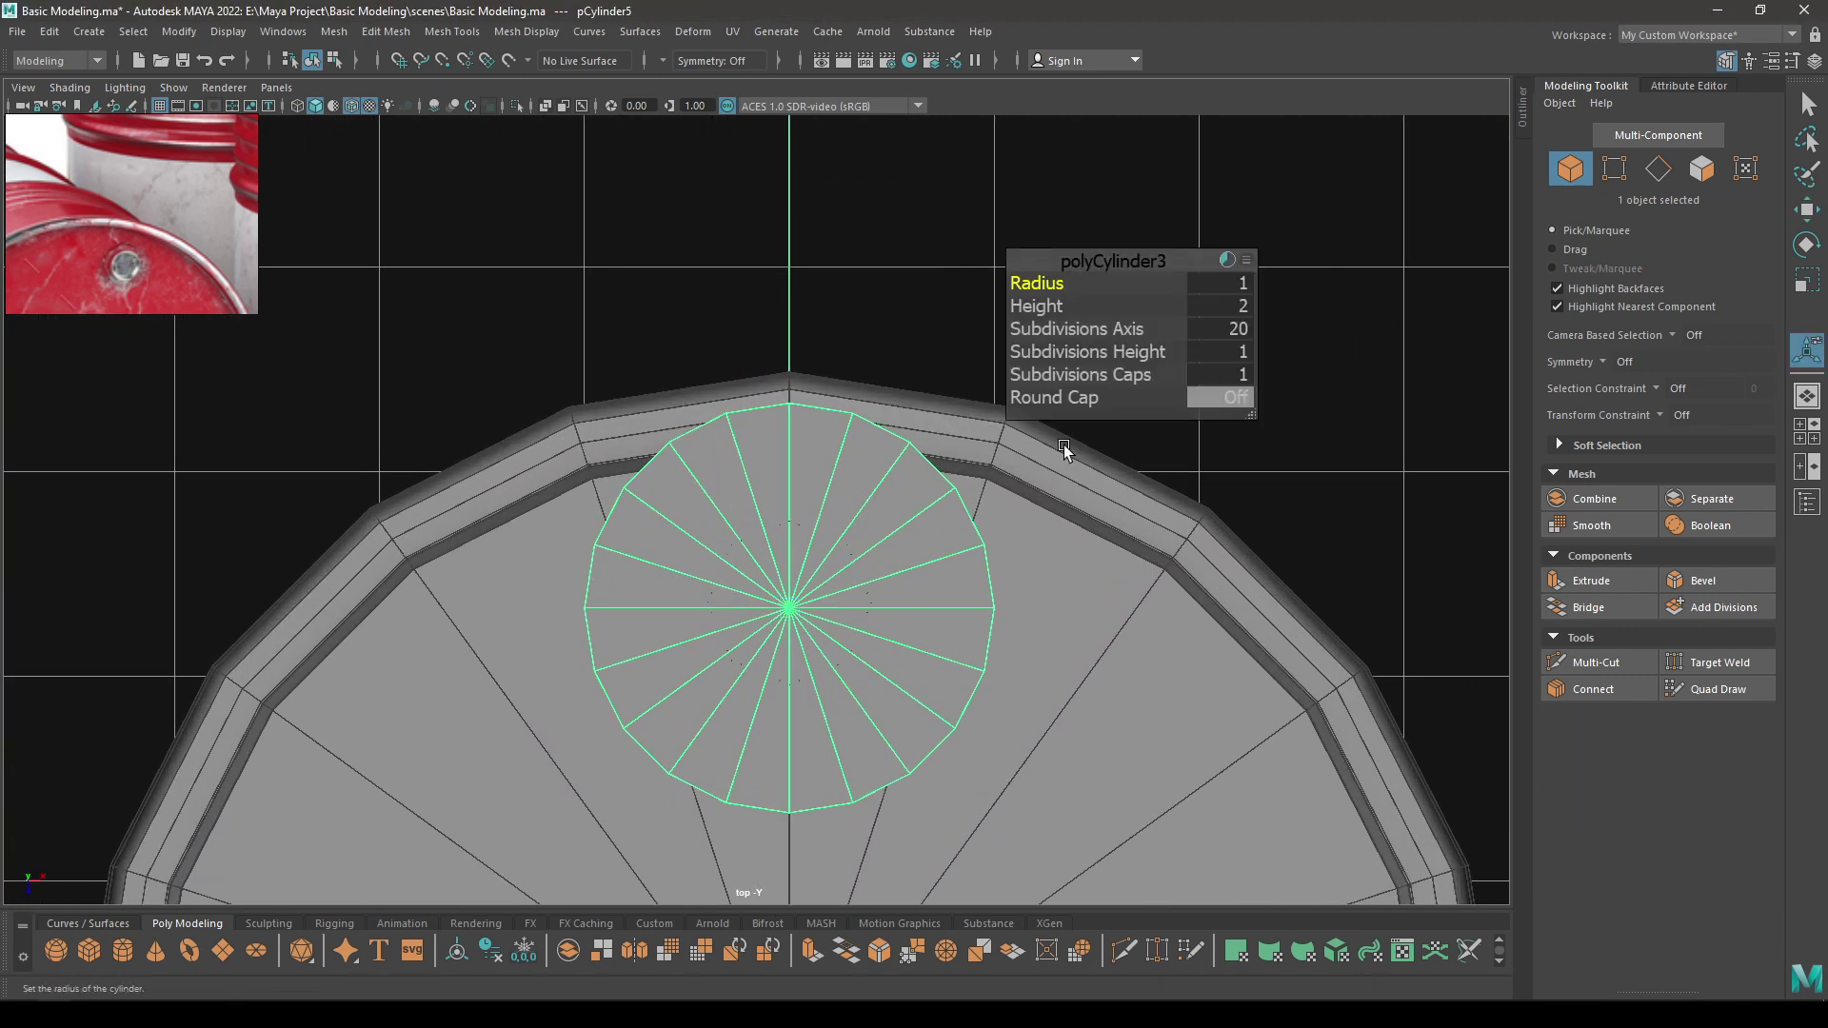
mouse_move(1058, 272)
mouse_down()
mouse_move(973, 292)
mouse_move(1040, 278)
mouse_up()
scroll(715, 490, up, 6)
key(w)
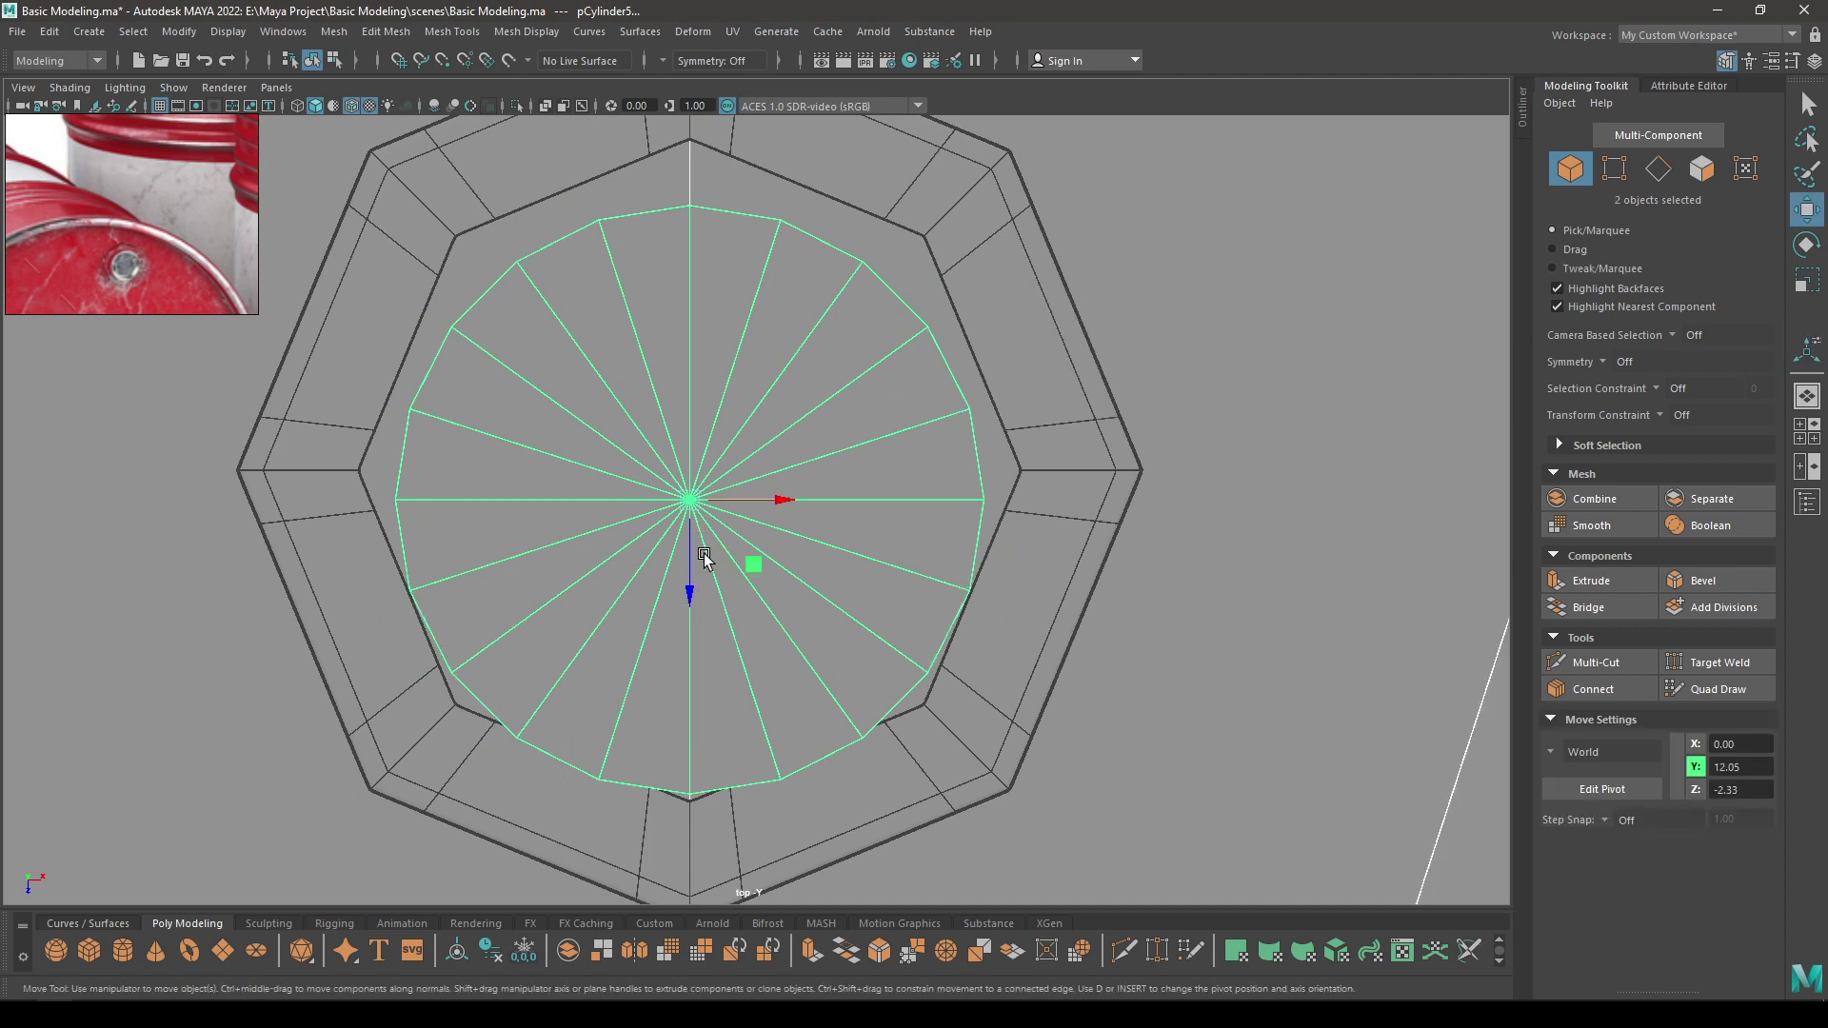
drag(689, 600, 695, 556)
Set the cylinder's axis subdivisions to 8 and enlarge its radius to 0.29
key(t)
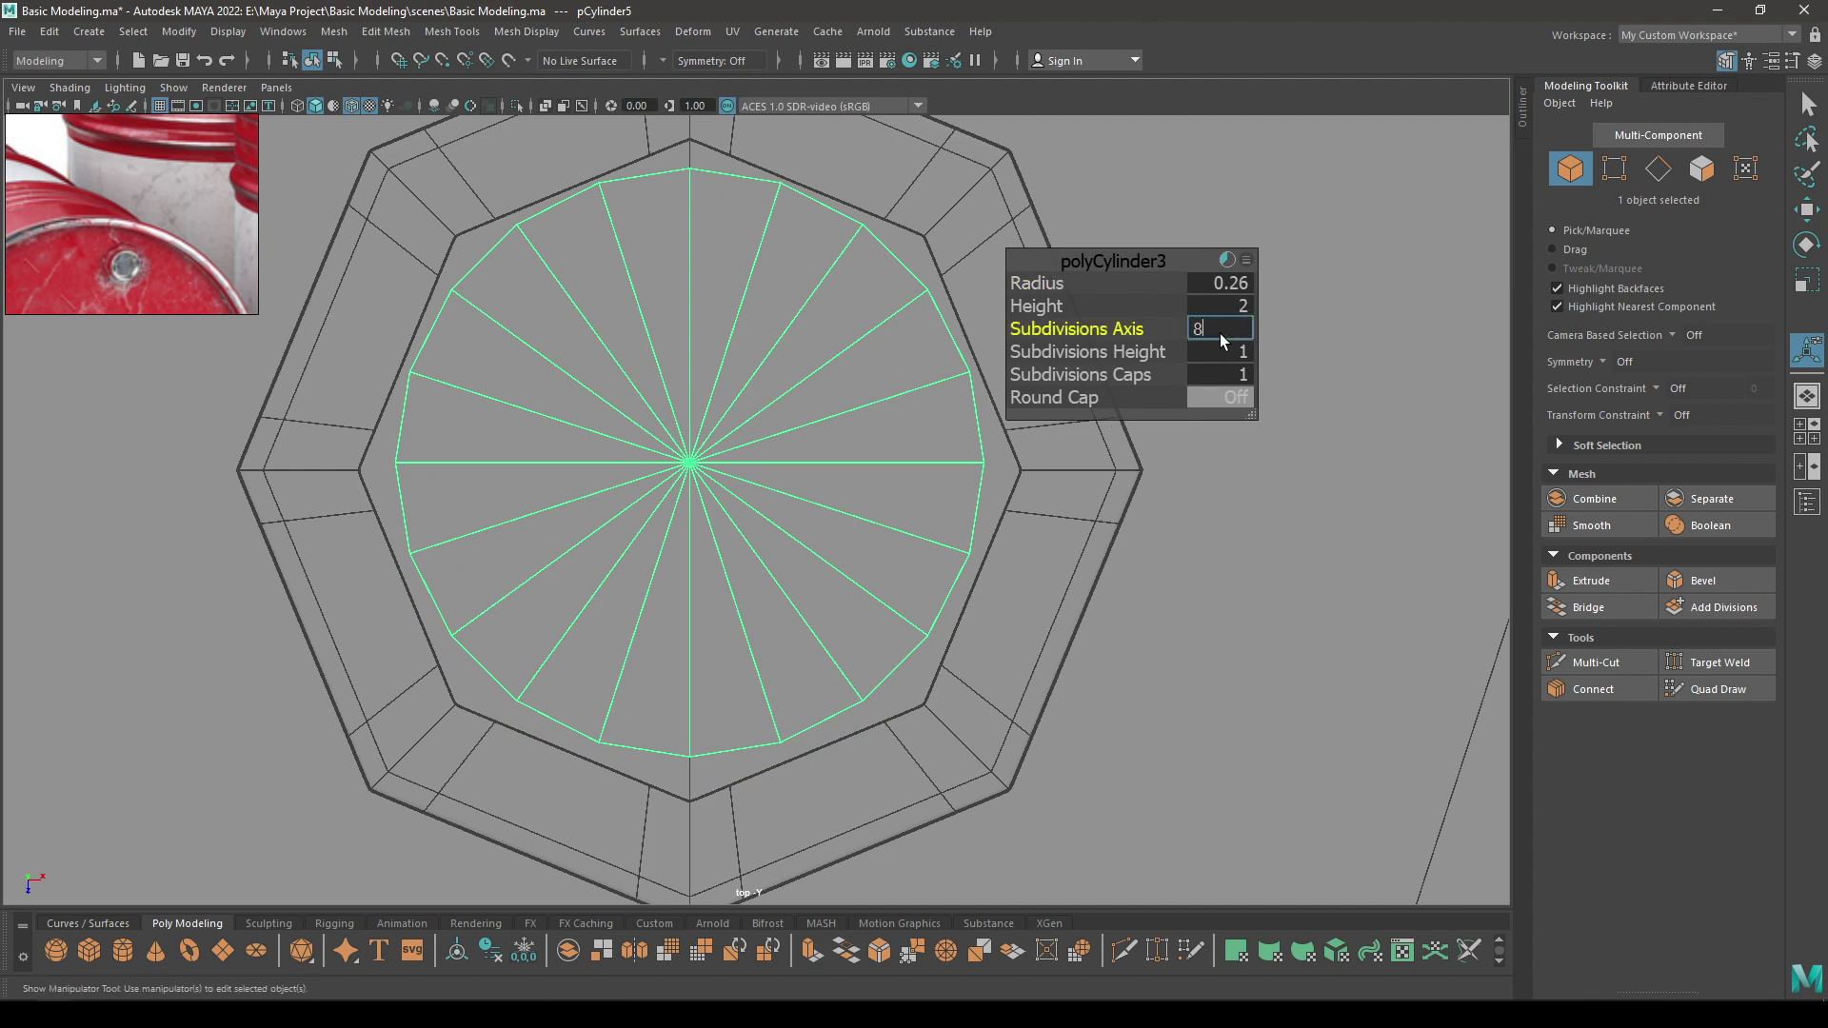
key(Return)
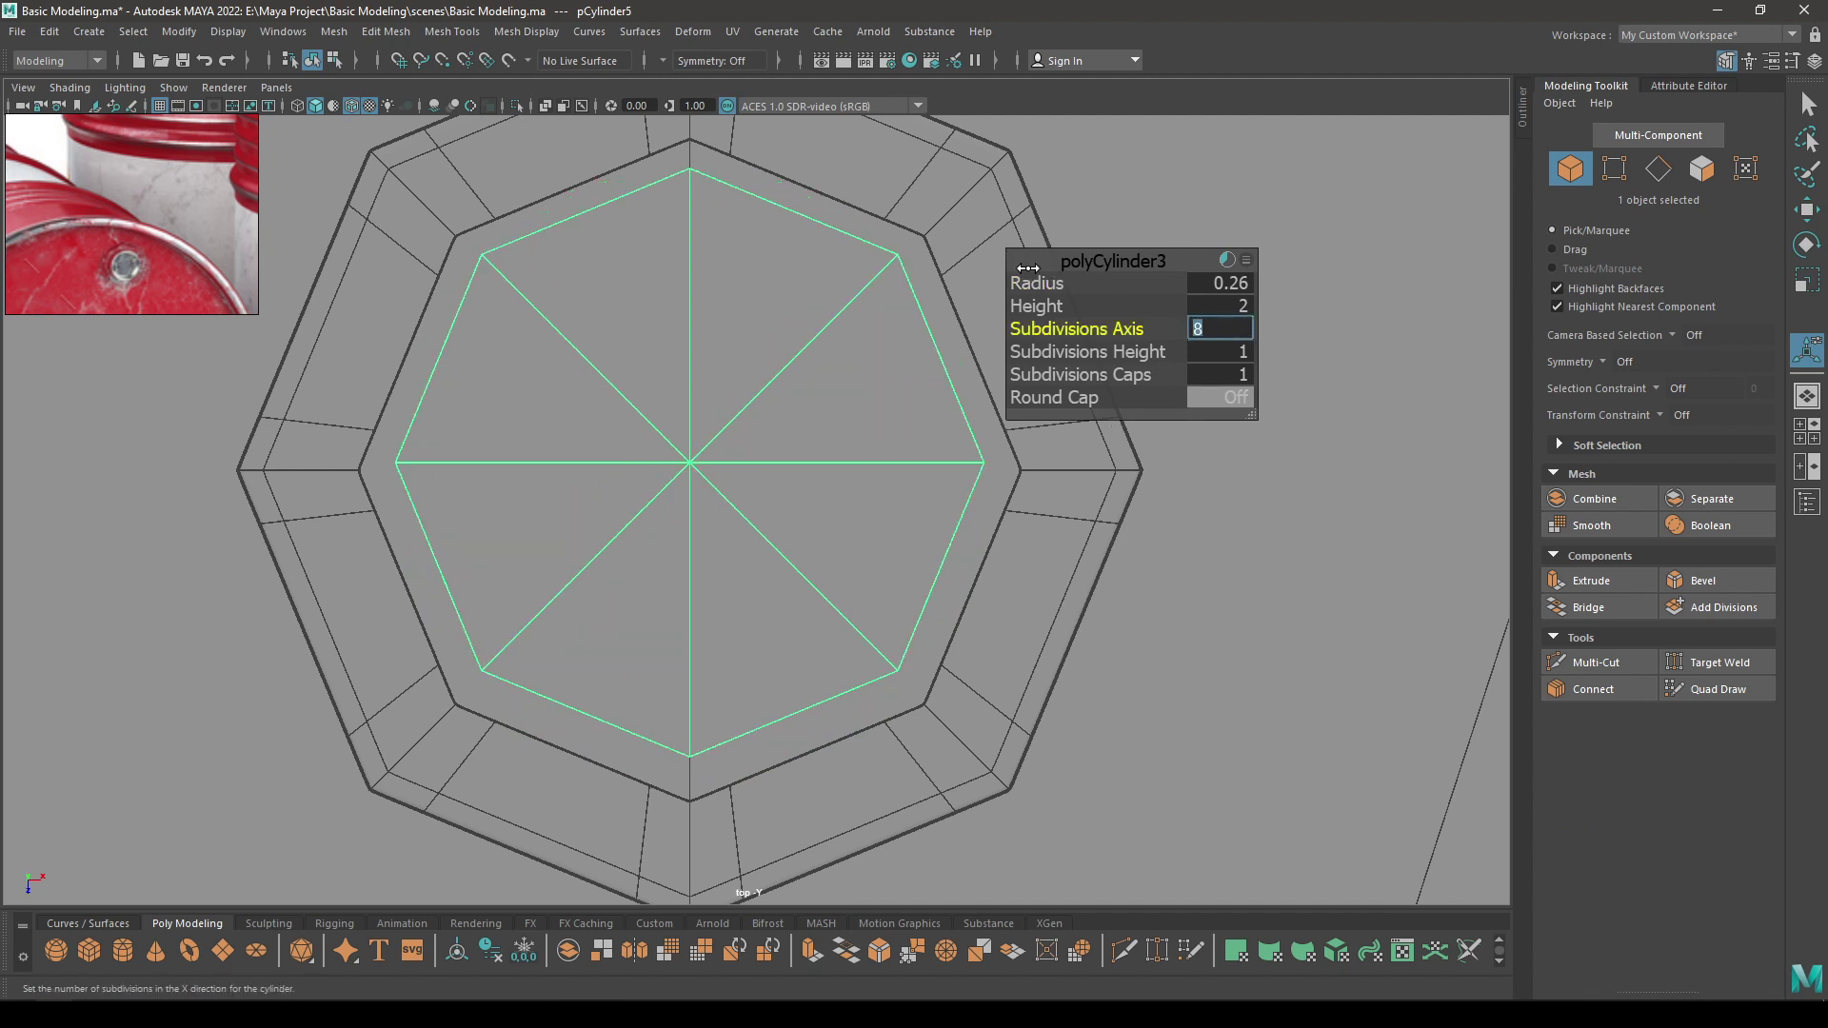
drag(1023, 283, 1027, 283)
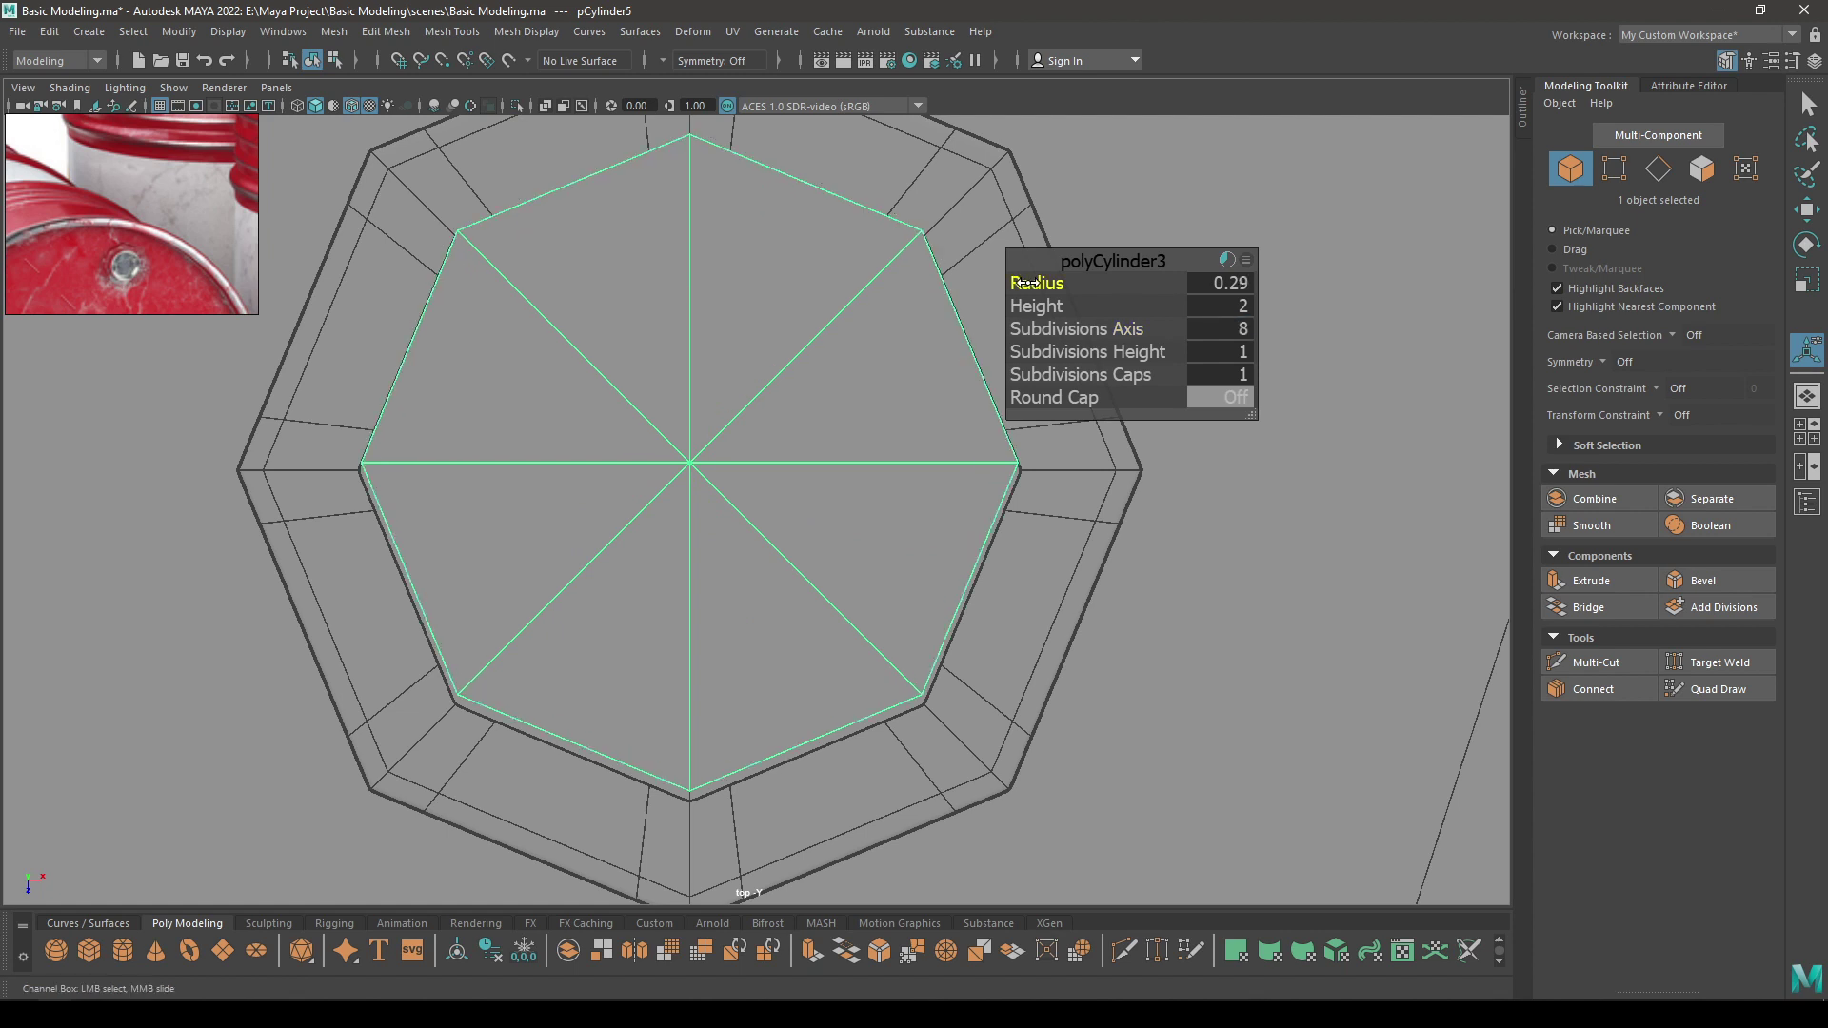
Center the cylinder in the cap ring at Z -2.36 and set its radius to 0.3
key(w)
drag(681, 561, 686, 564)
key(t)
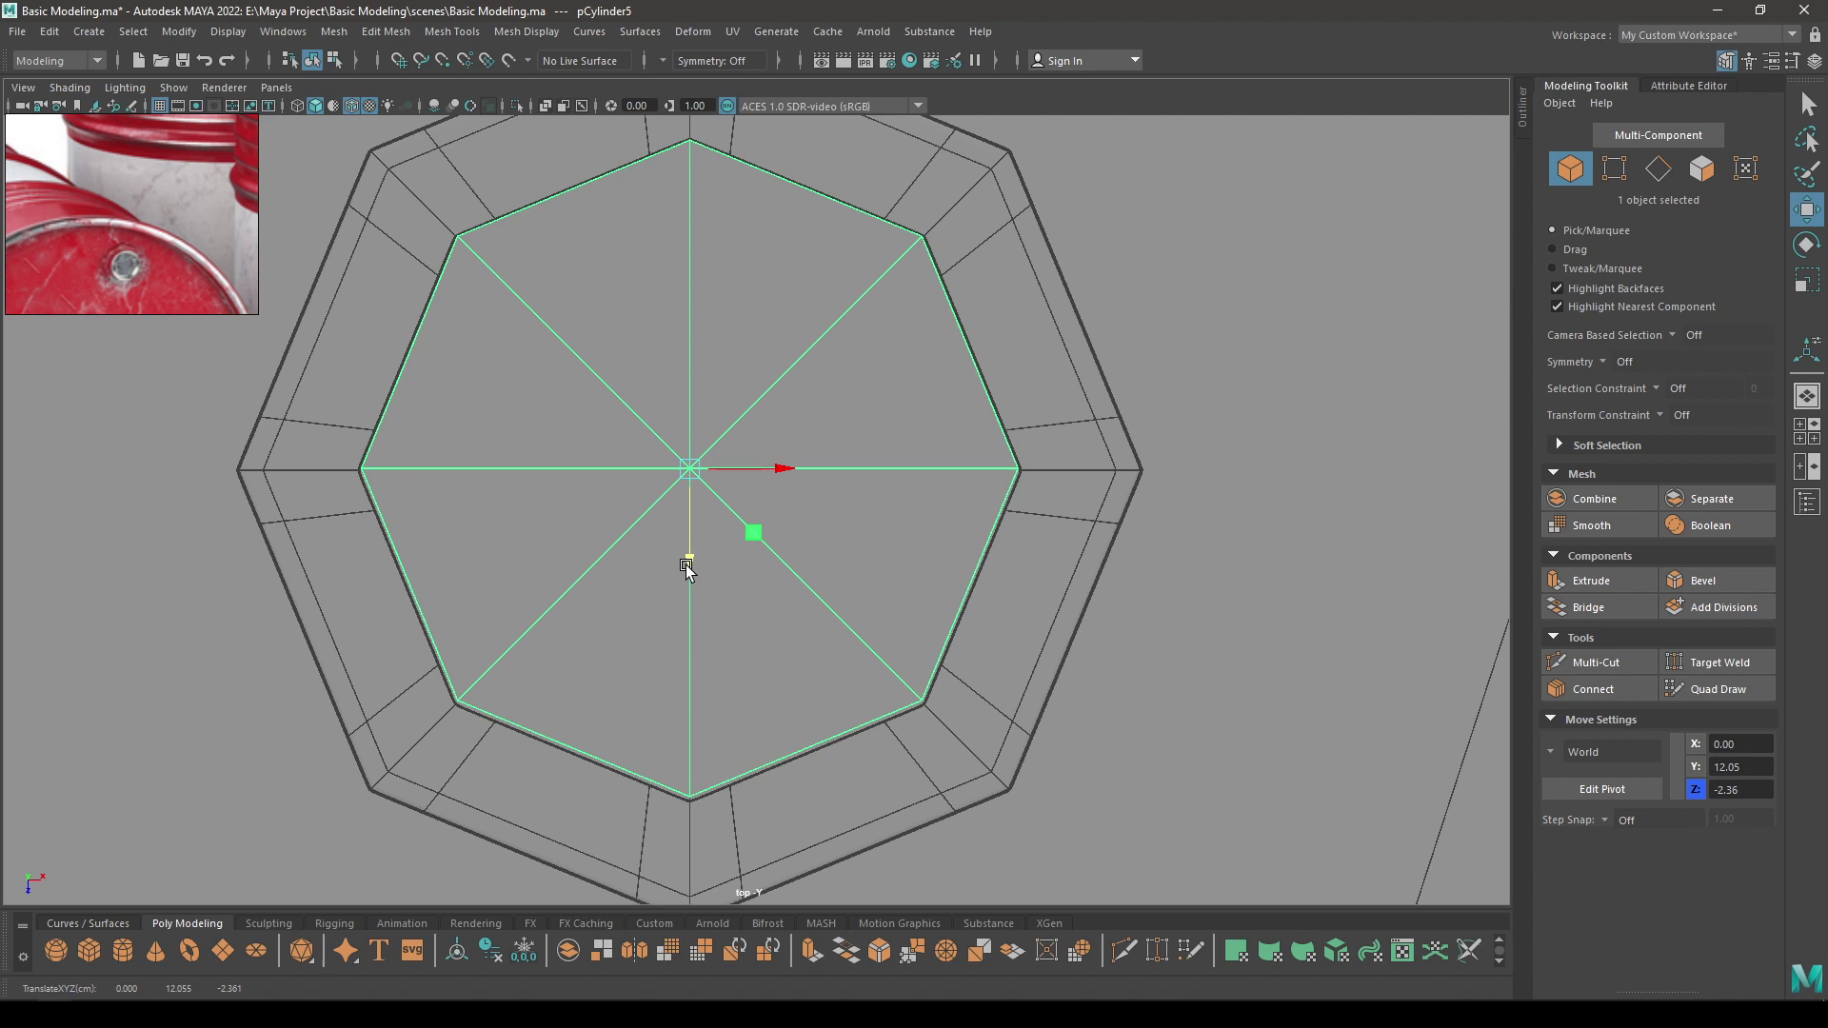
text(0.)
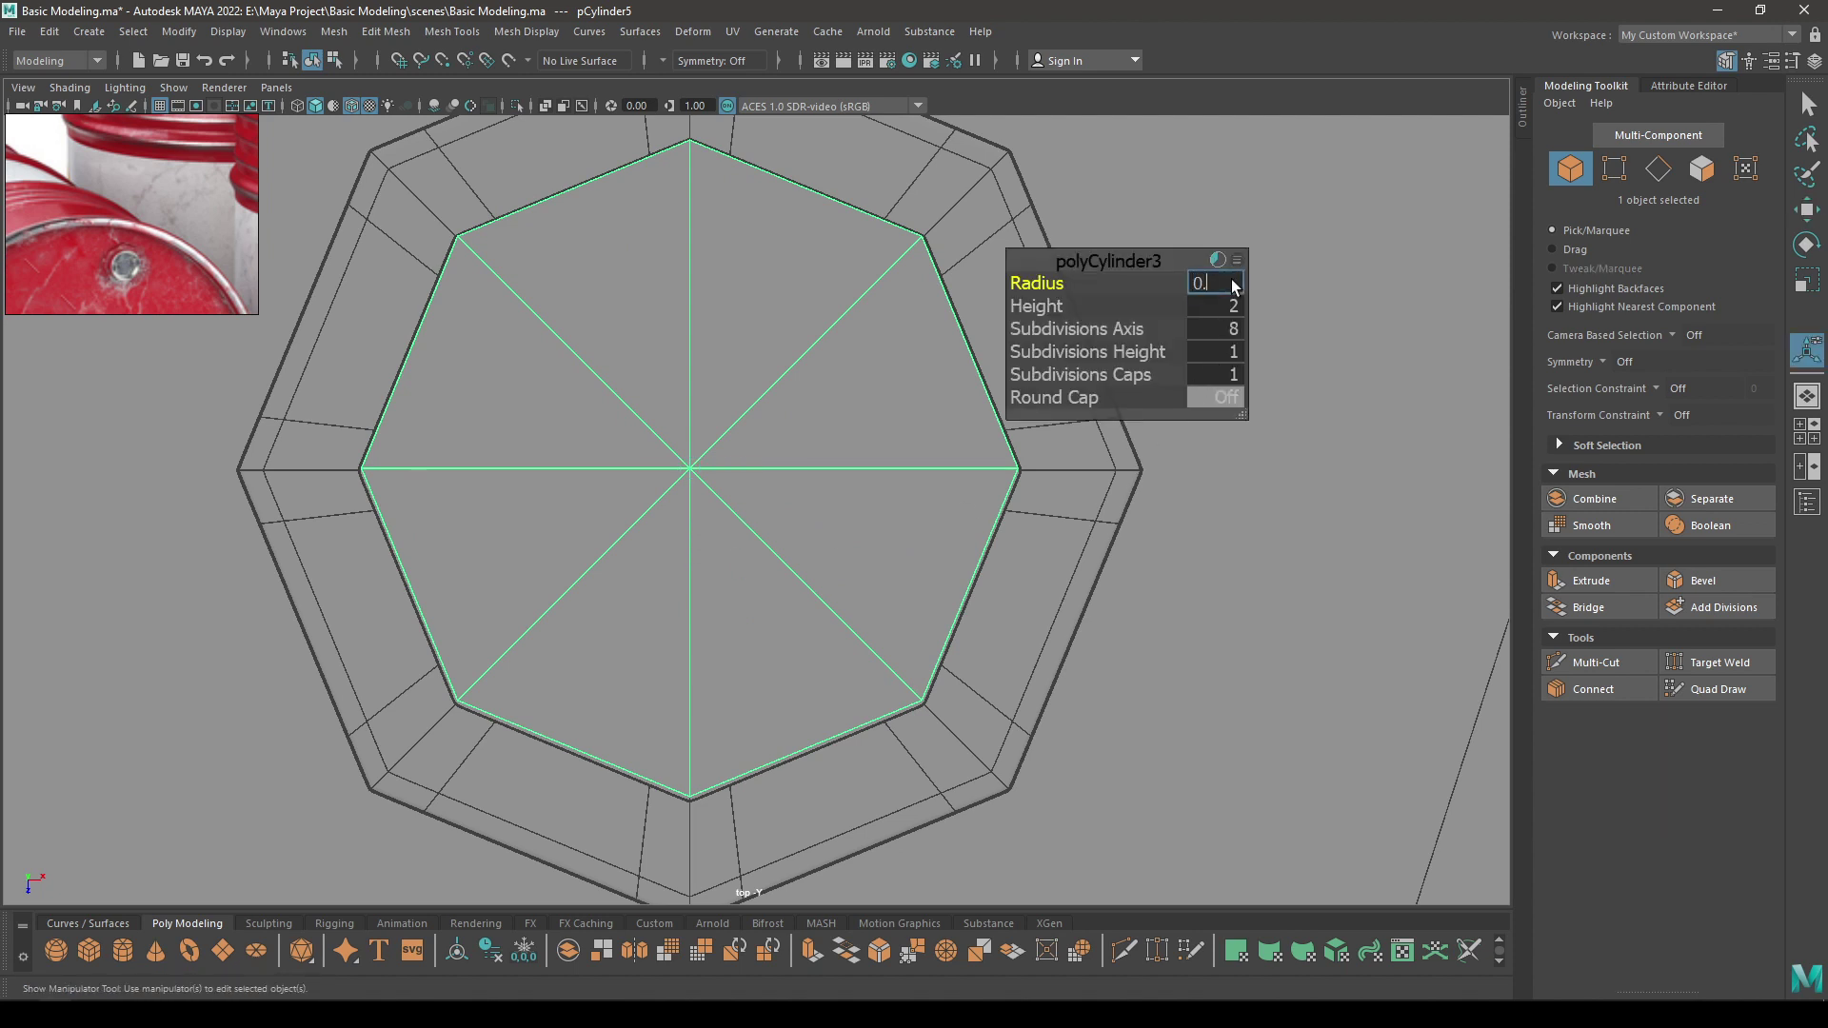
text(3)
key(Return)
key(w)
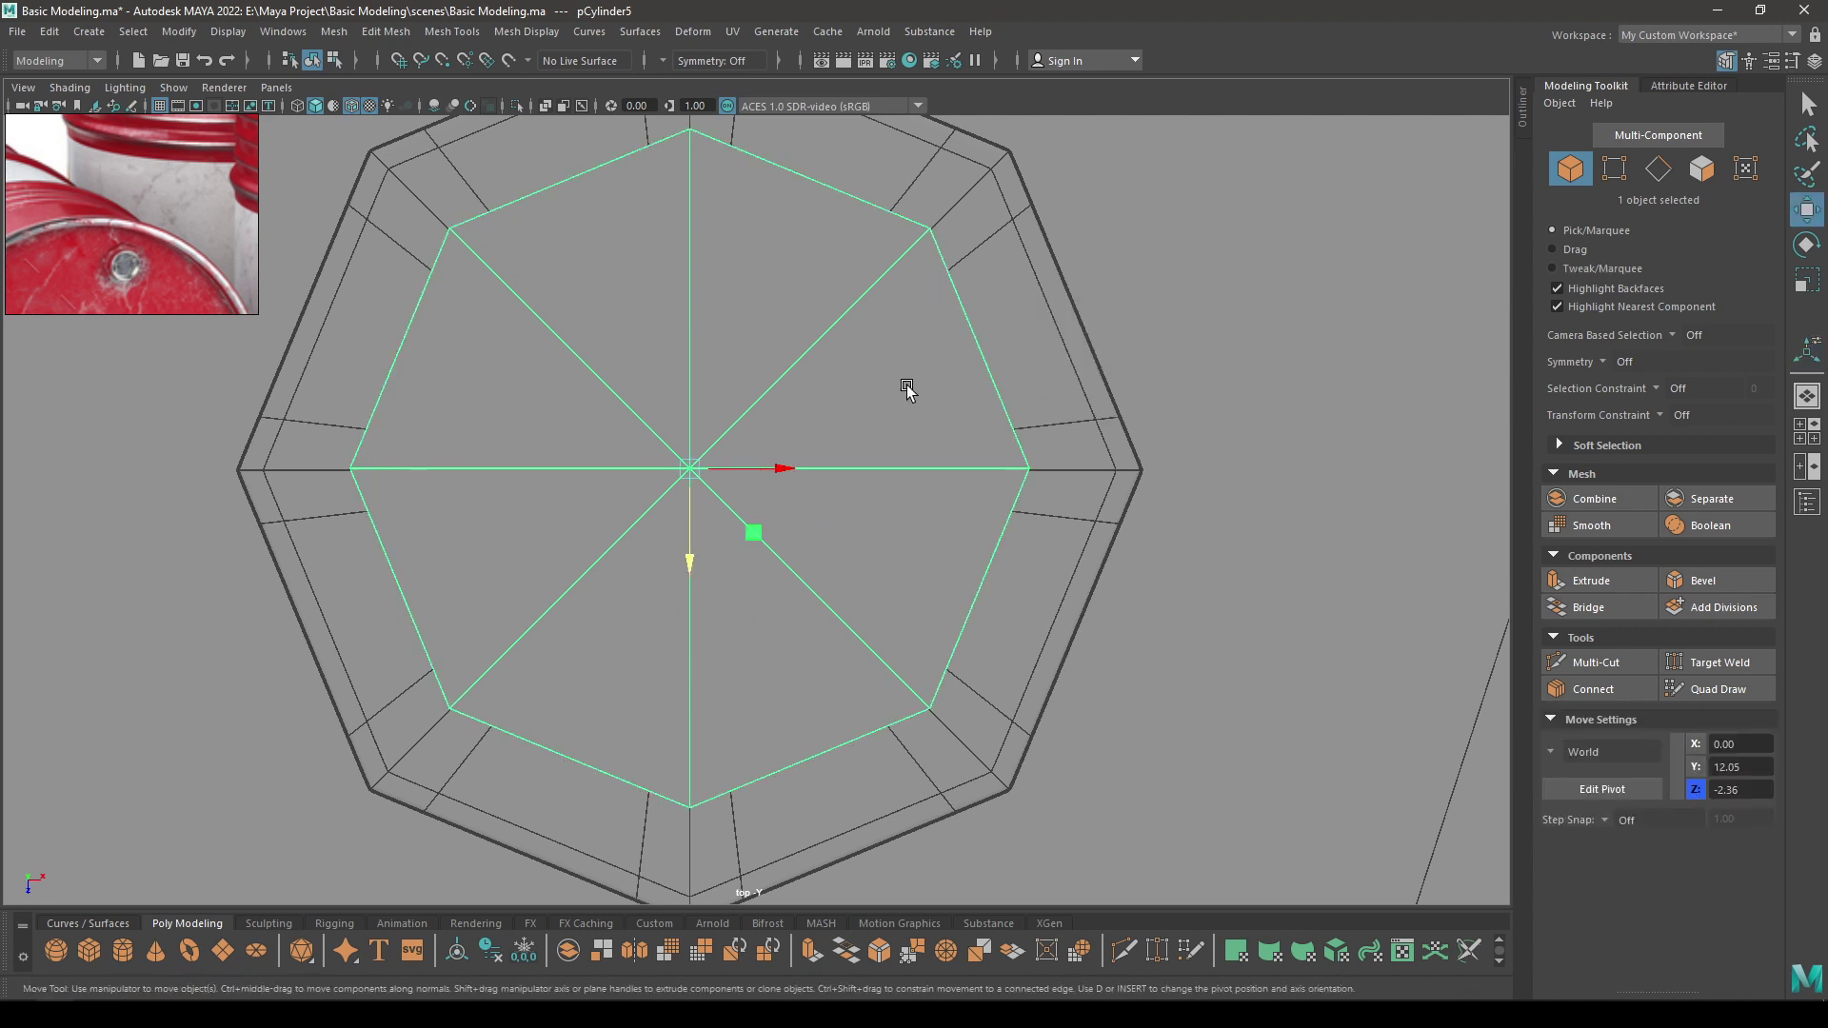
Flatten the cylinder above the lid into a disc by setting its height to 0.1
key(space)
drag(824, 414, 814, 257)
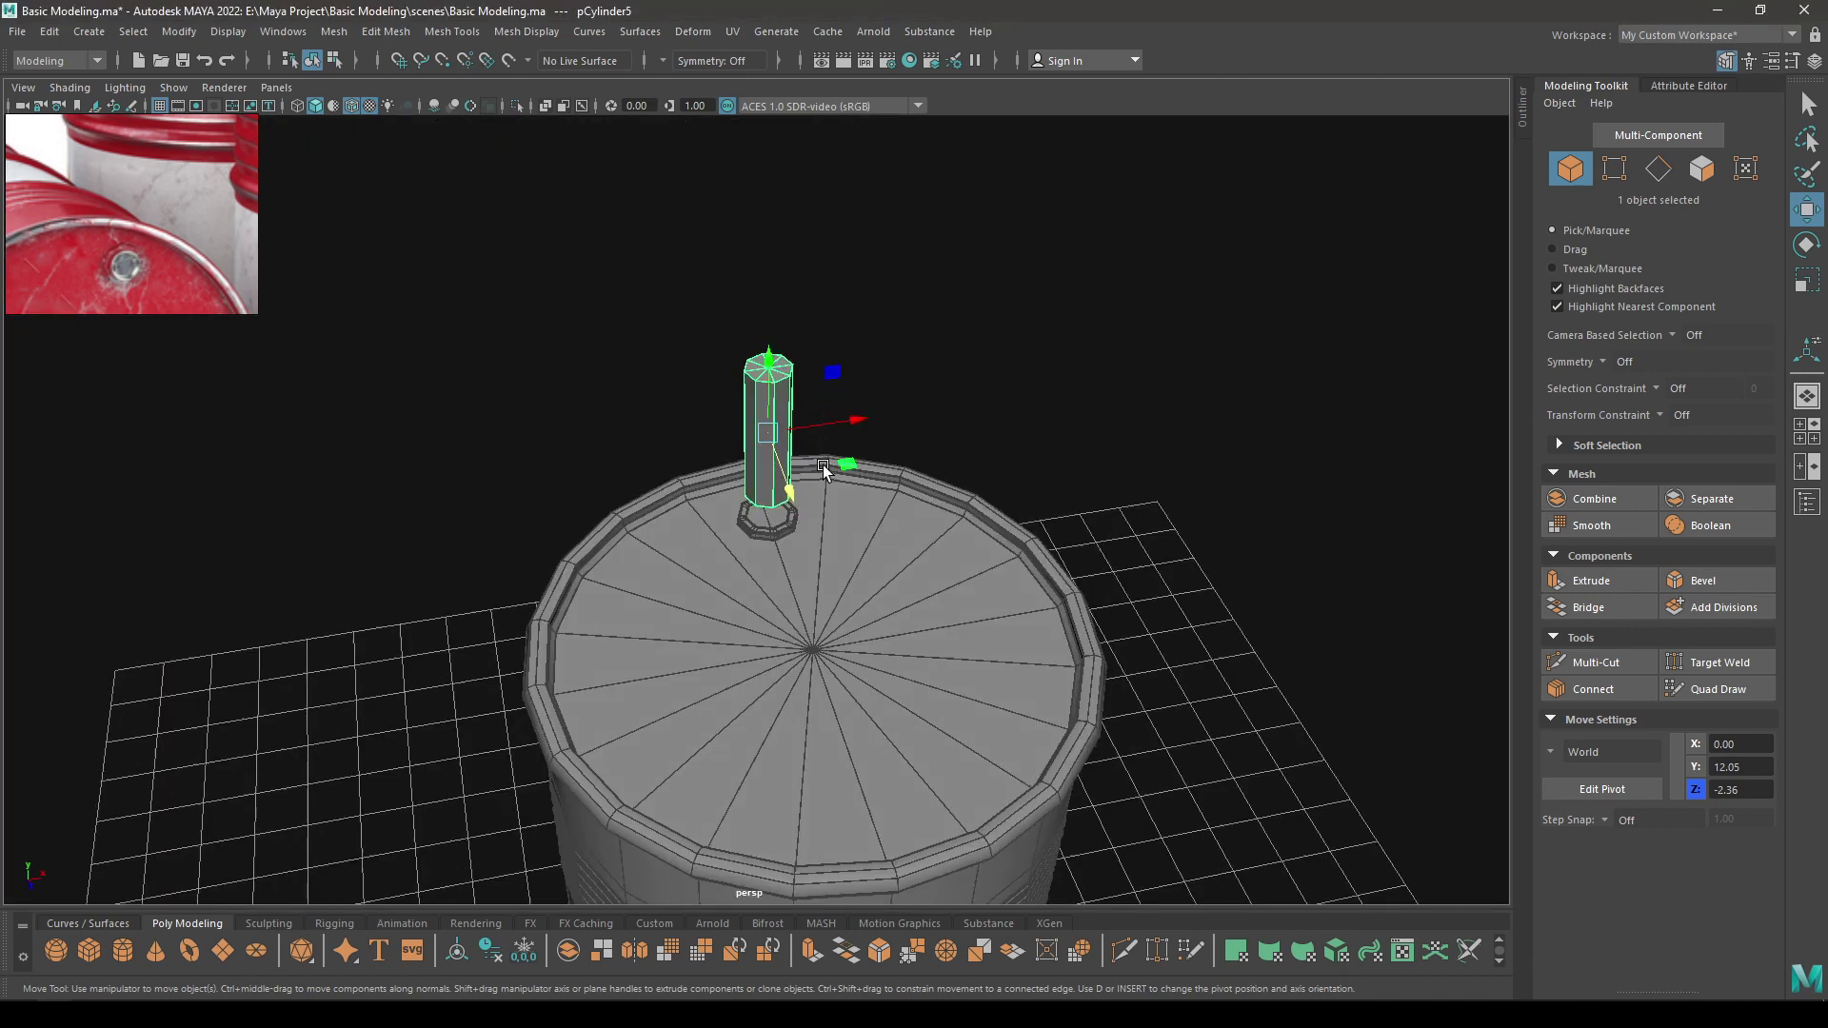
alt+drag(824, 470, 852, 417)
alt+right_drag(853, 417, 913, 666)
key(t)
drag(1059, 311, 932, 314)
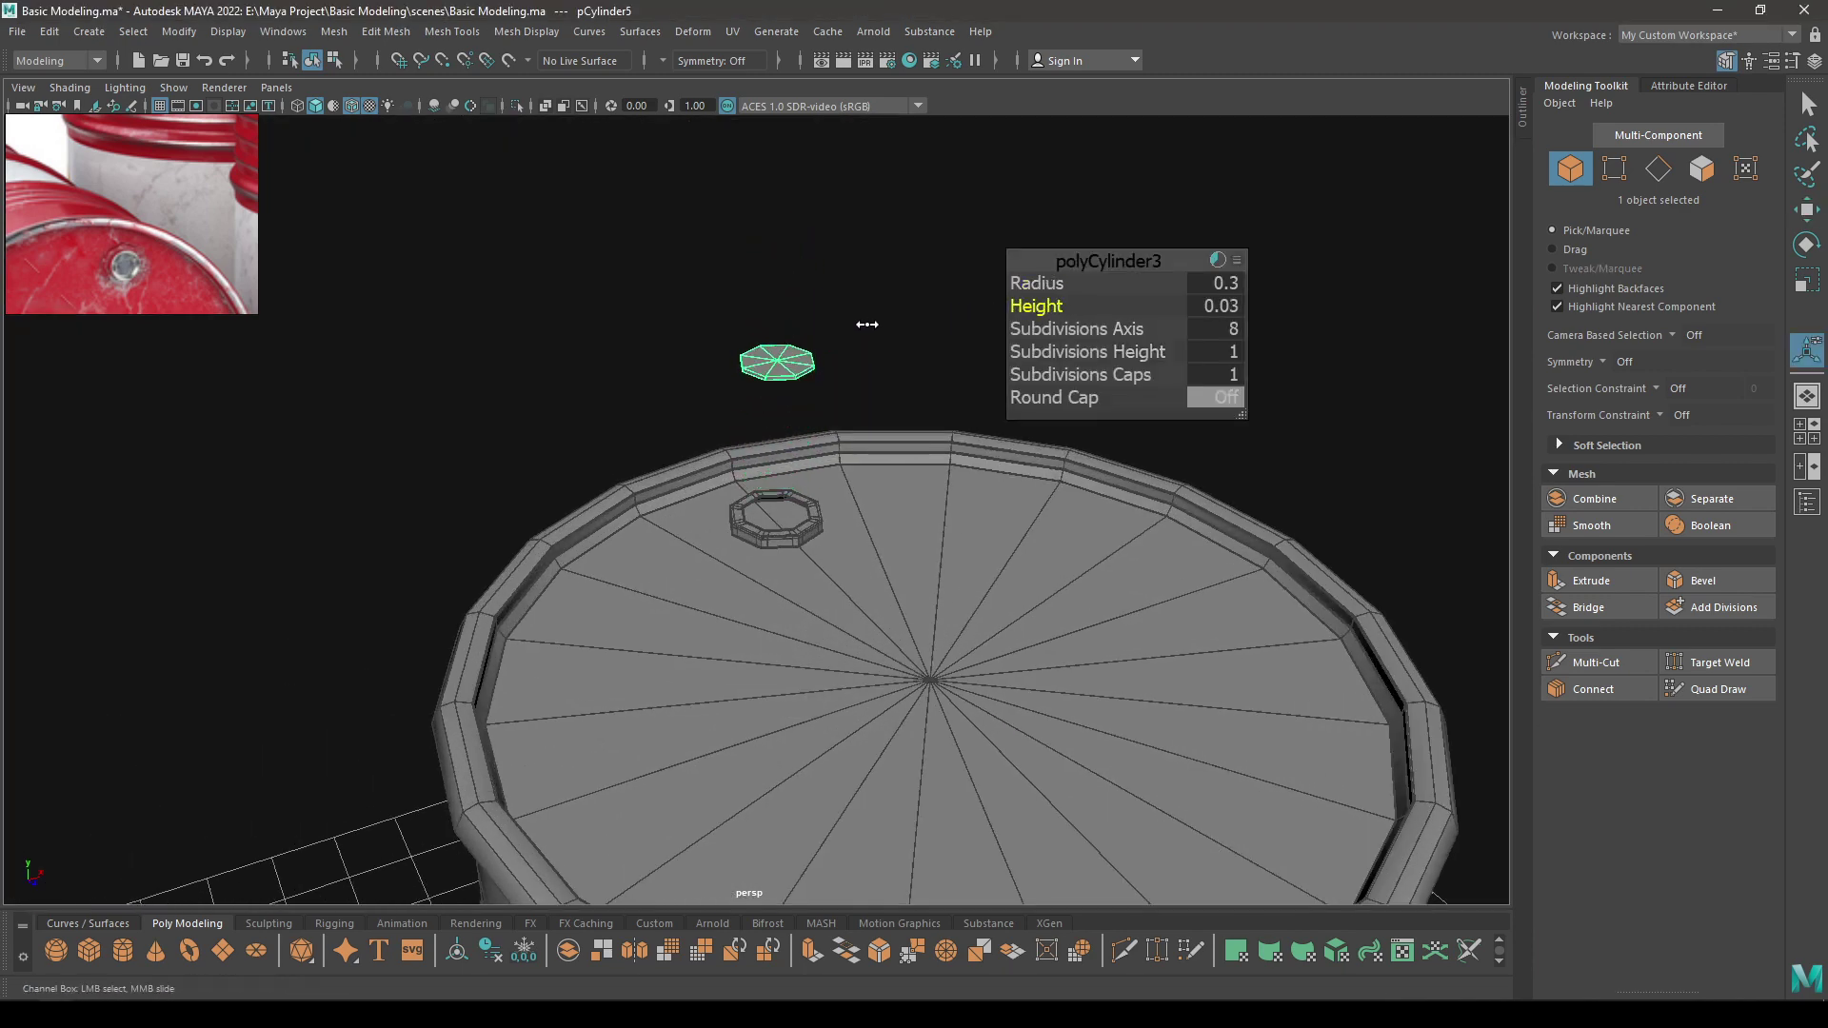
alt+right_drag(870, 324, 930, 608)
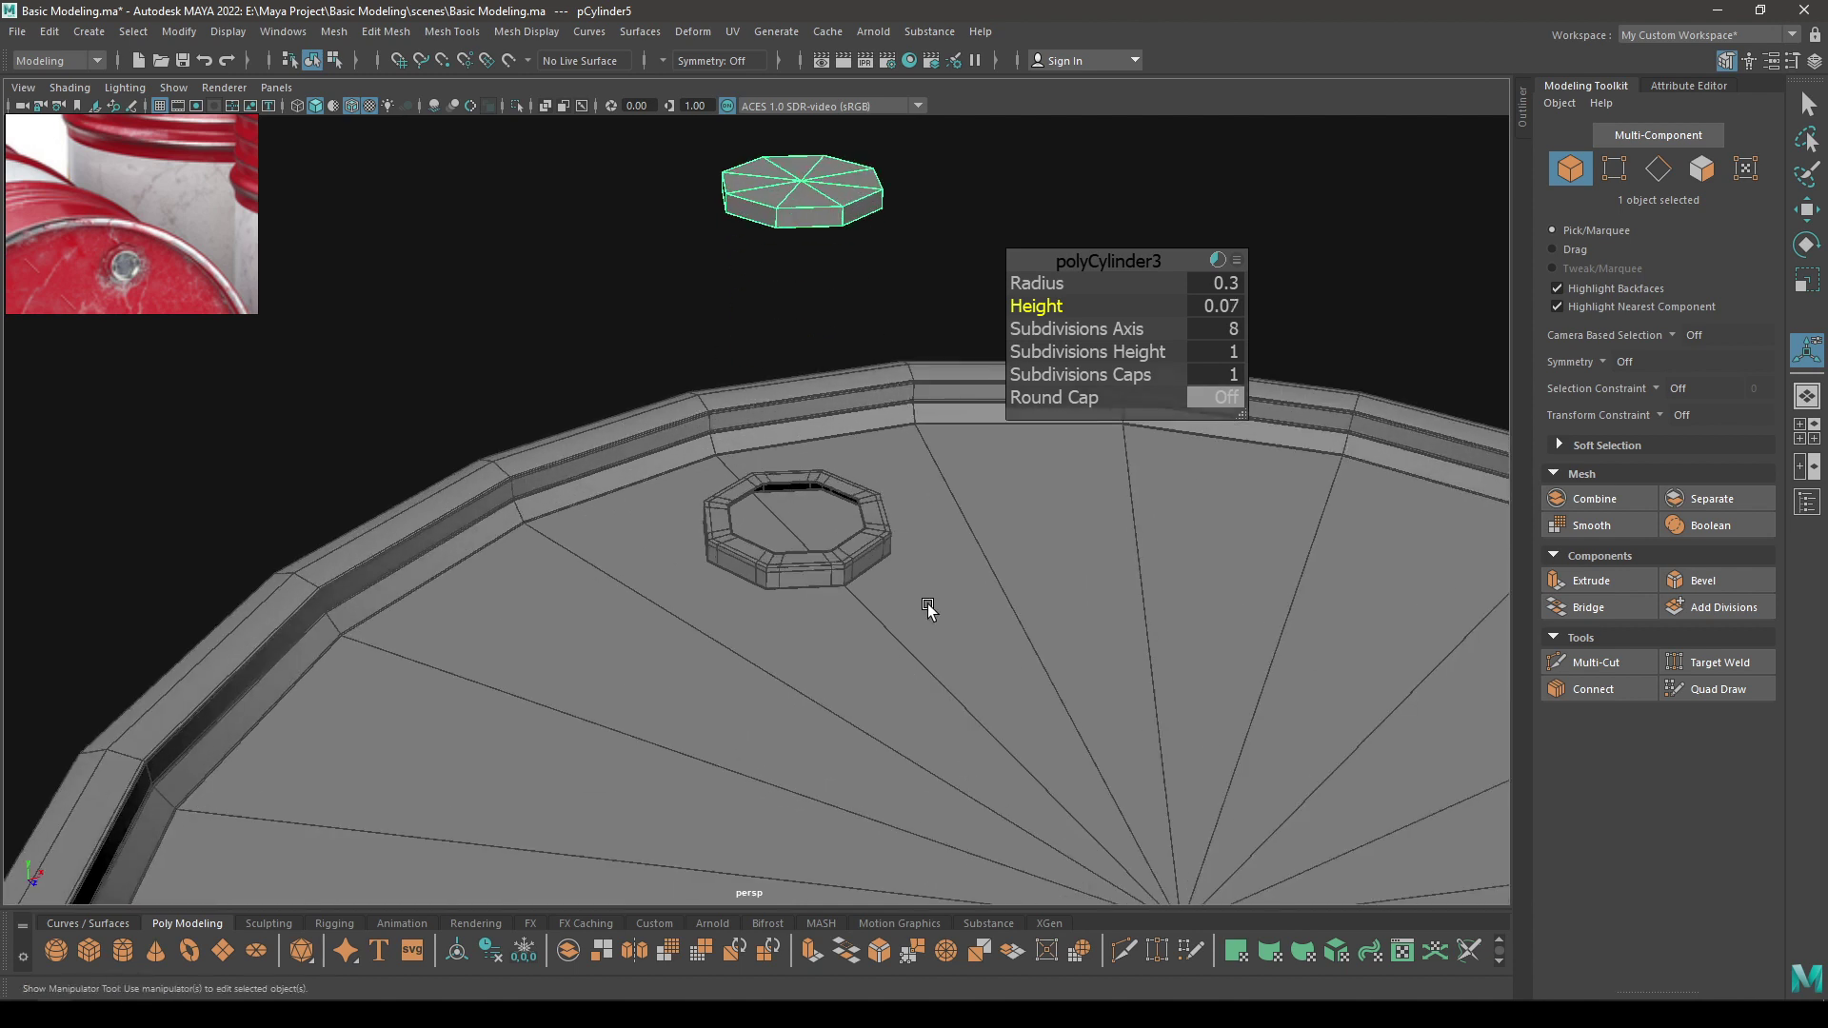
alt+middle_drag(930, 609, 848, 805)
alt+right_drag(847, 805, 918, 857)
alt+middle_drag(916, 636, 935, 690)
alt+right_drag(935, 690, 981, 733)
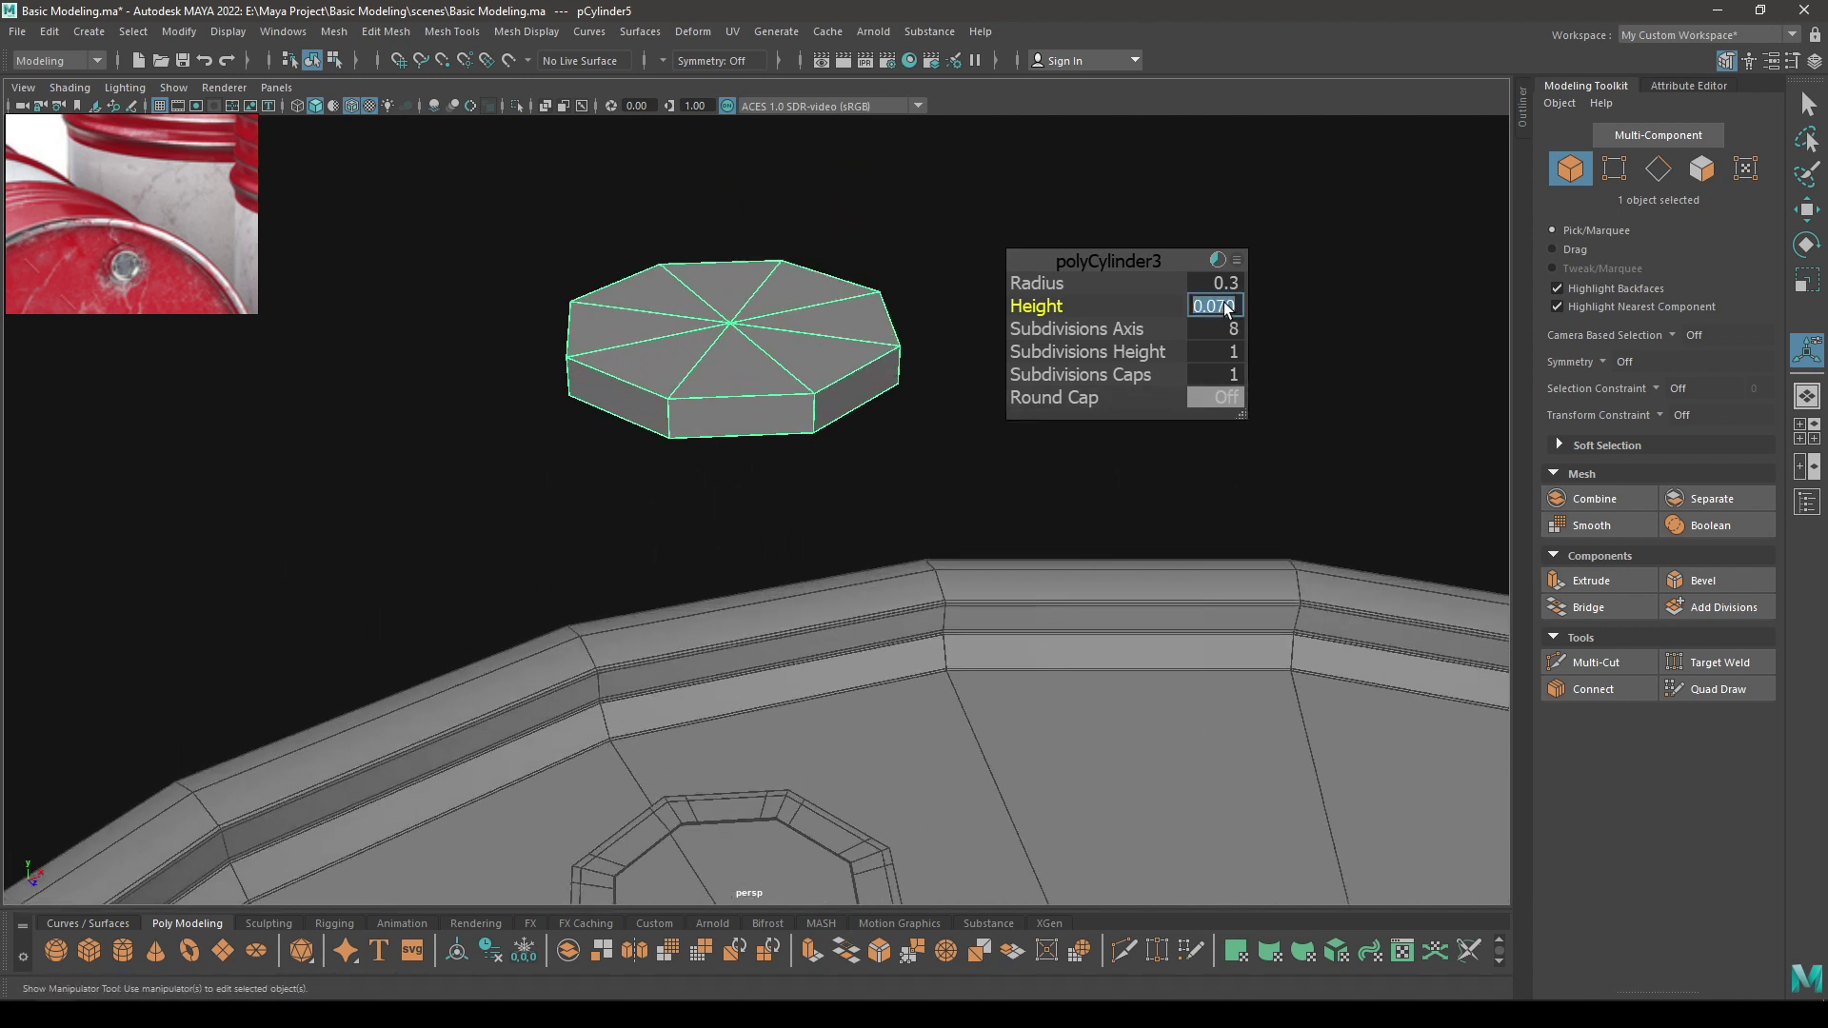
click(1225, 303)
text(0.1)
key(Return)
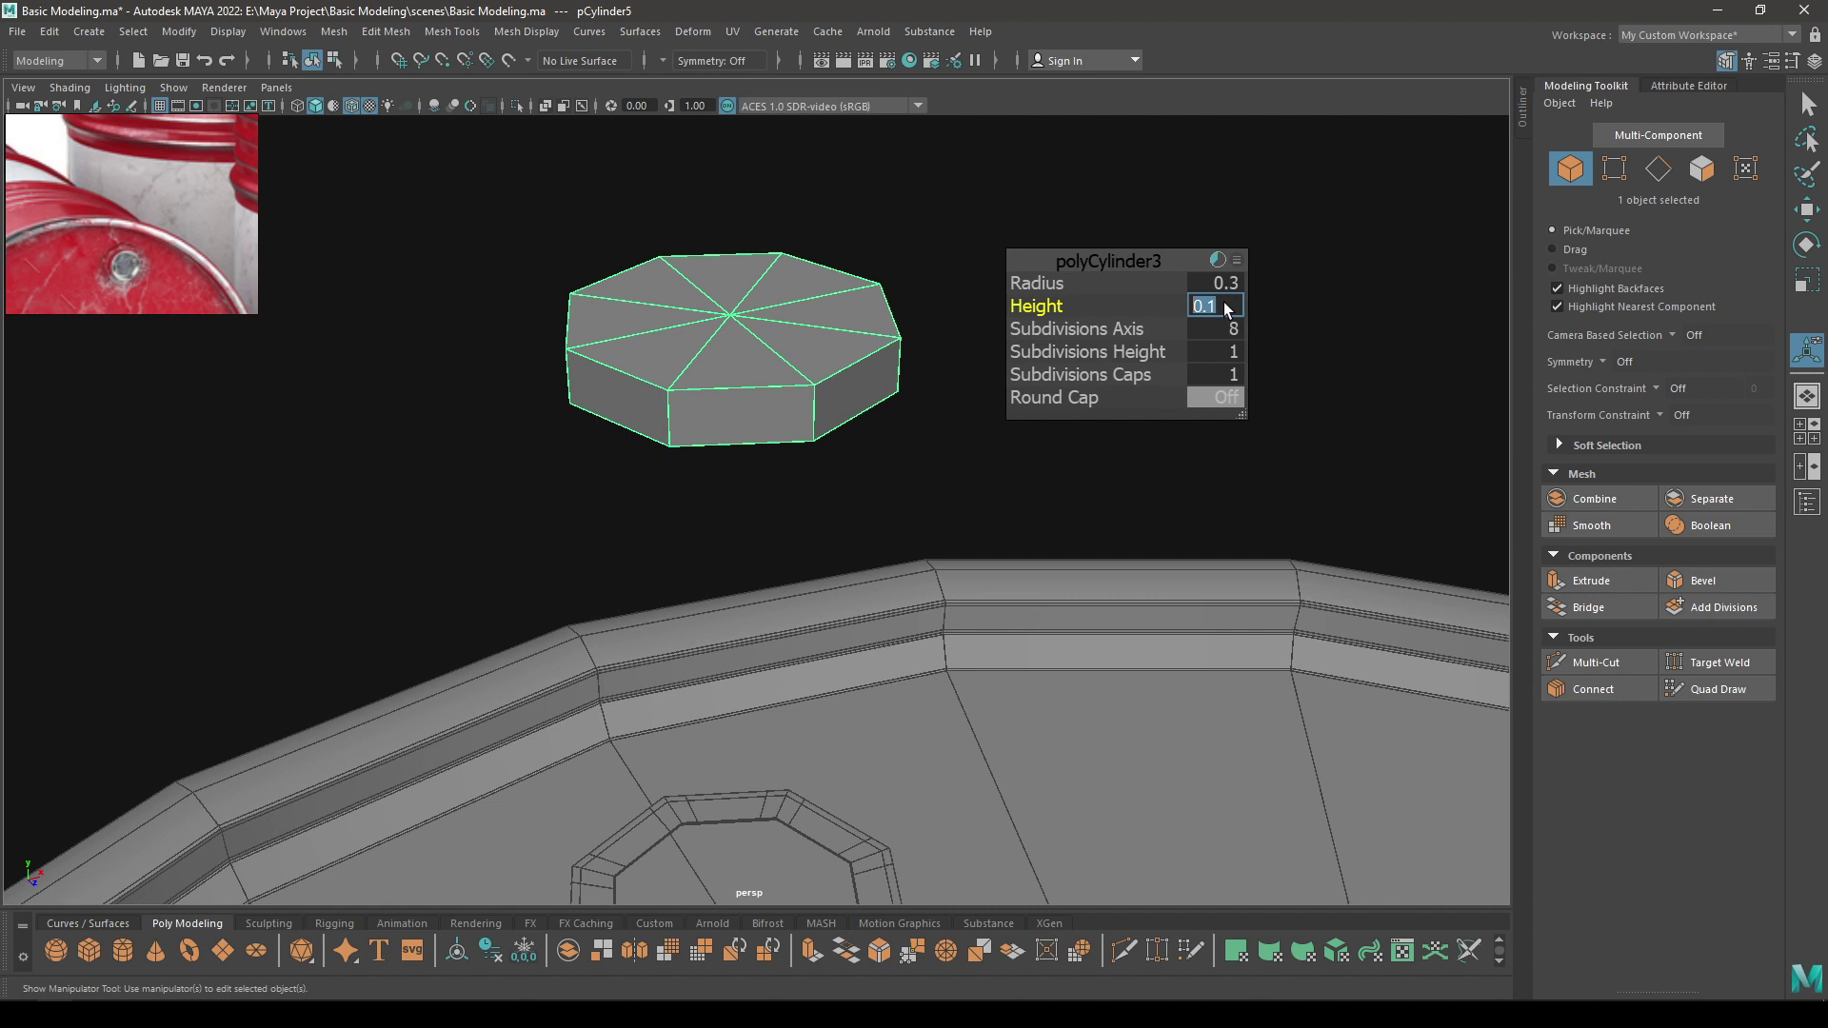
Select the disc's eight top faces and extrude them with an offset of 0.05
key(w)
alt+right_drag(865, 311, 819, 473)
alt+middle_drag(820, 473, 832, 485)
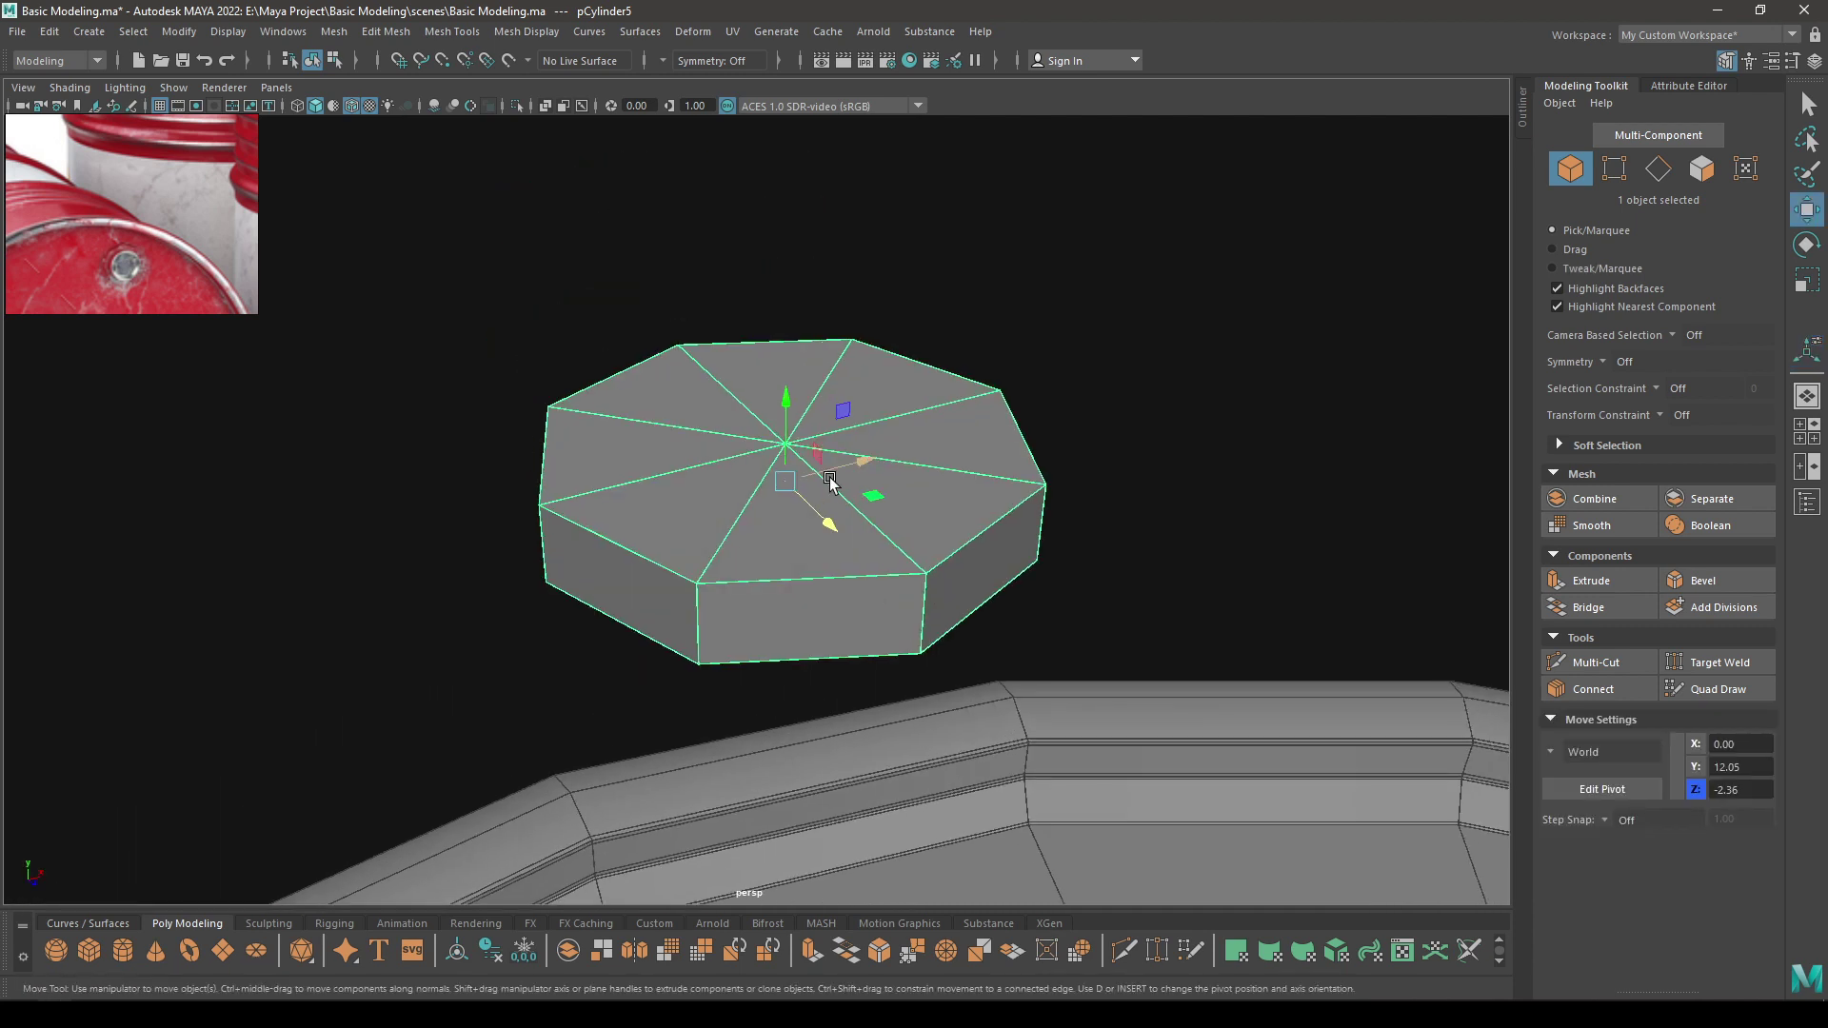
right_drag(828, 472, 827, 481)
click(827, 525)
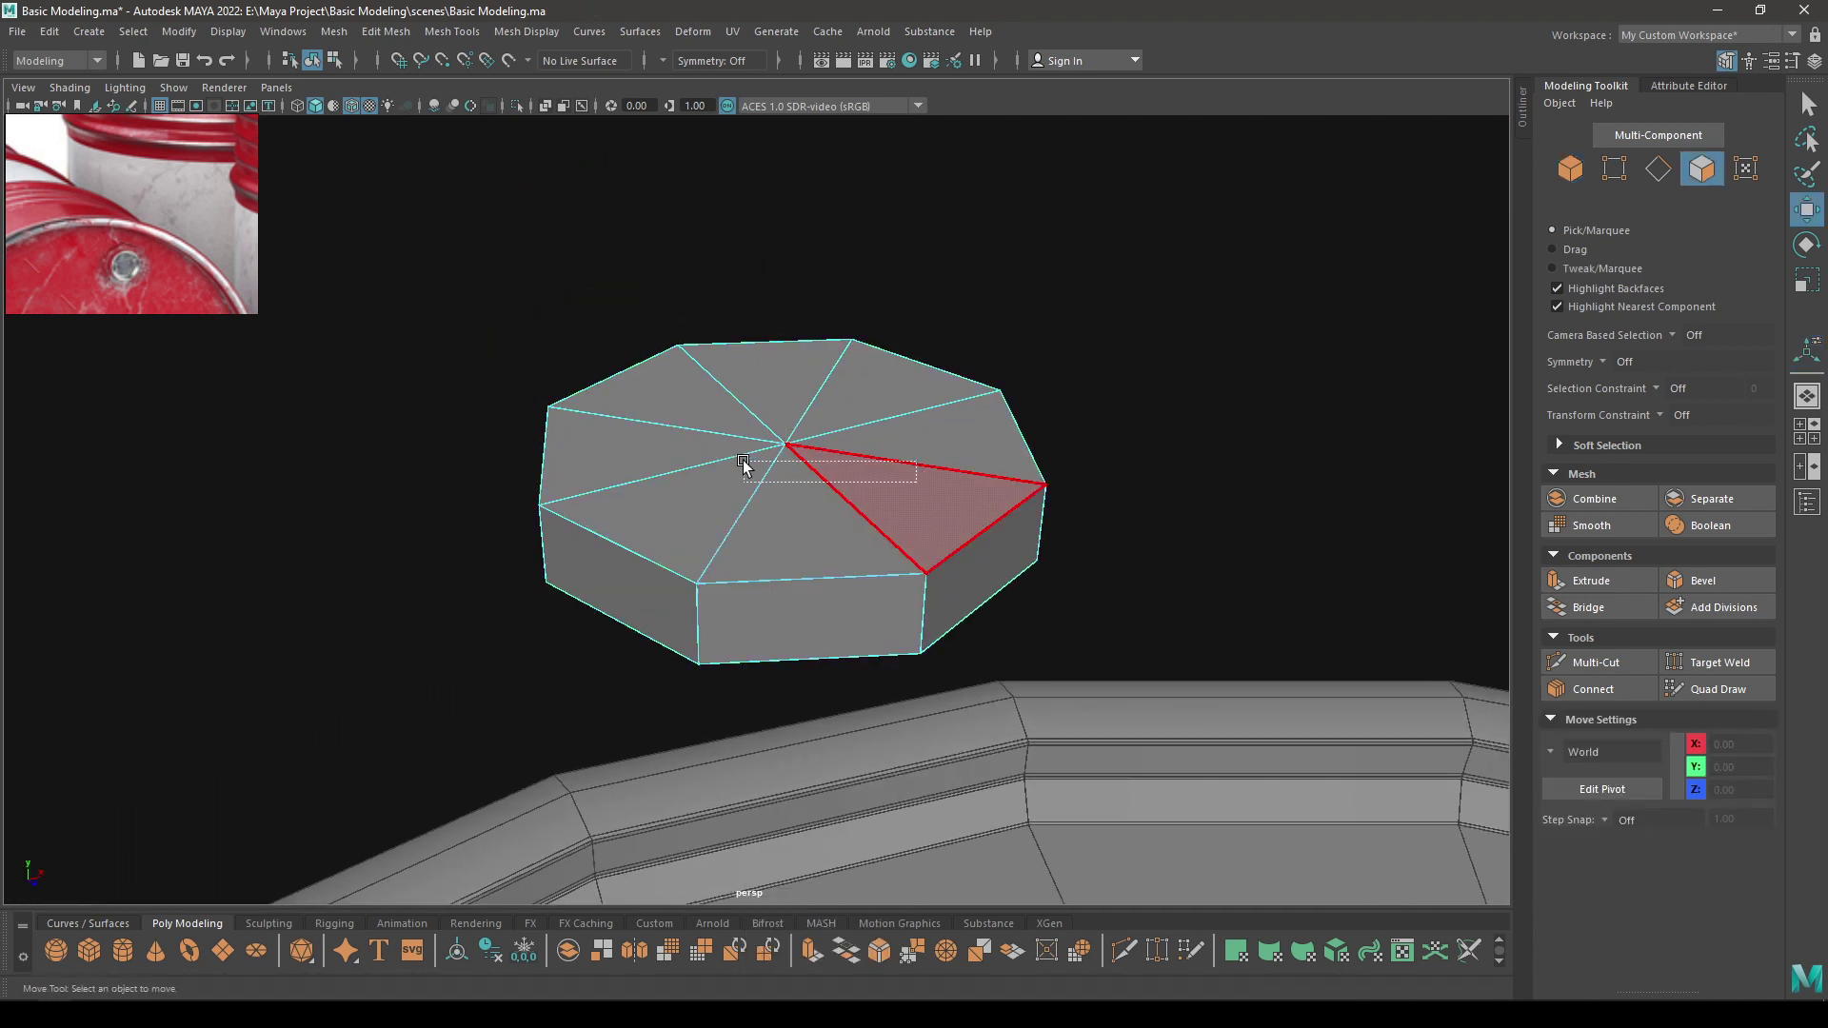
drag(743, 460, 760, 435)
click(989, 290)
key(Tab)
mouse_move(883, 379)
mouse_down()
mouse_move(702, 496)
mouse_move(871, 457)
mouse_up()
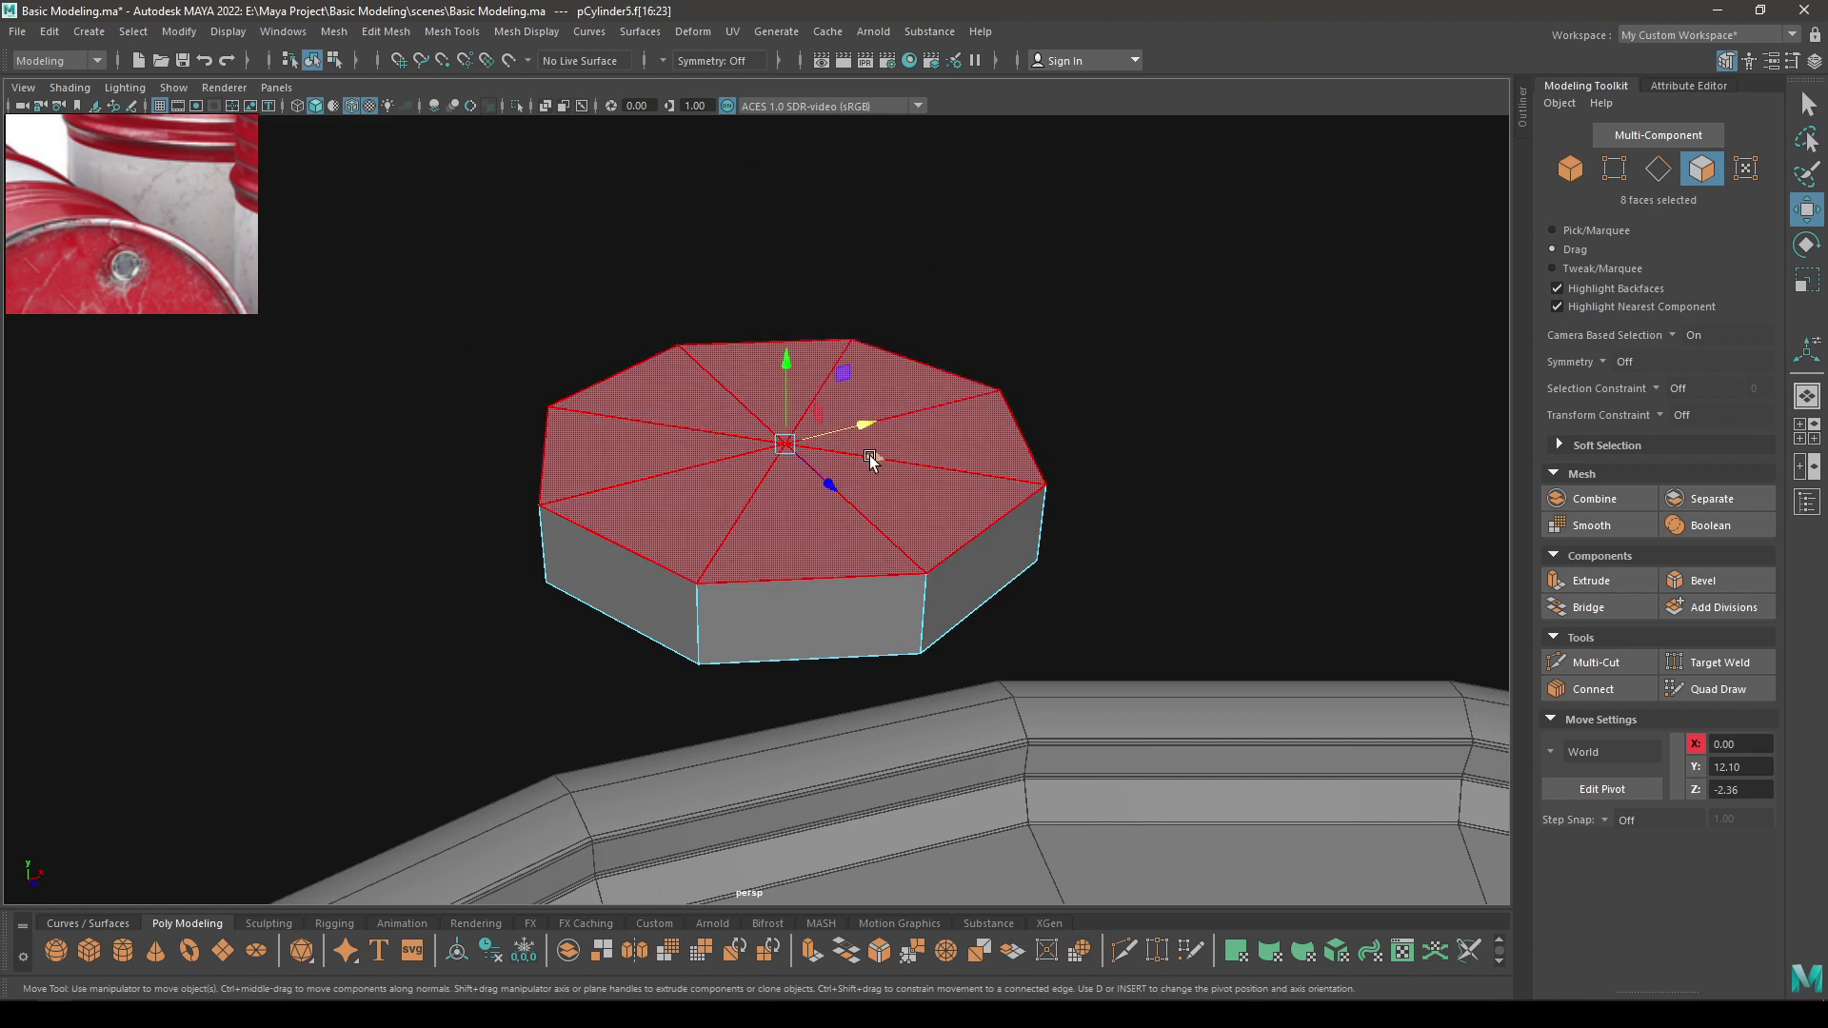
key(ctrl+e)
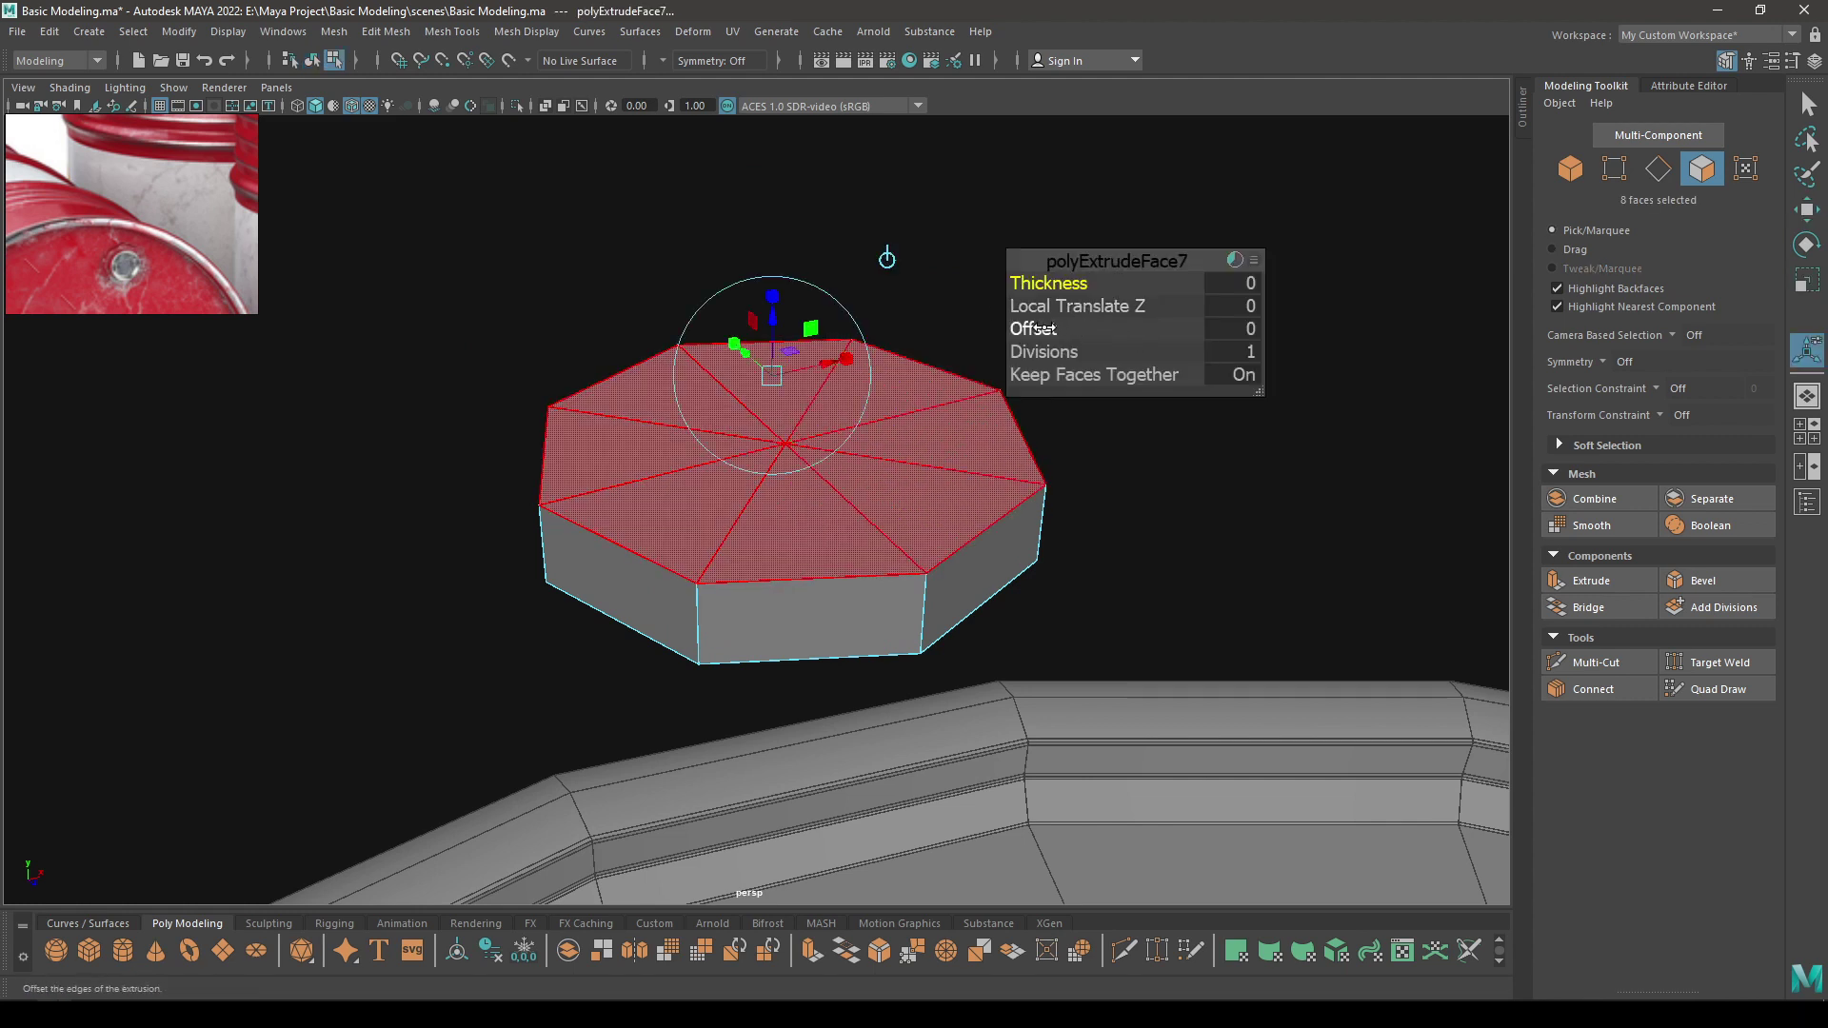
drag(1045, 329, 1045, 329)
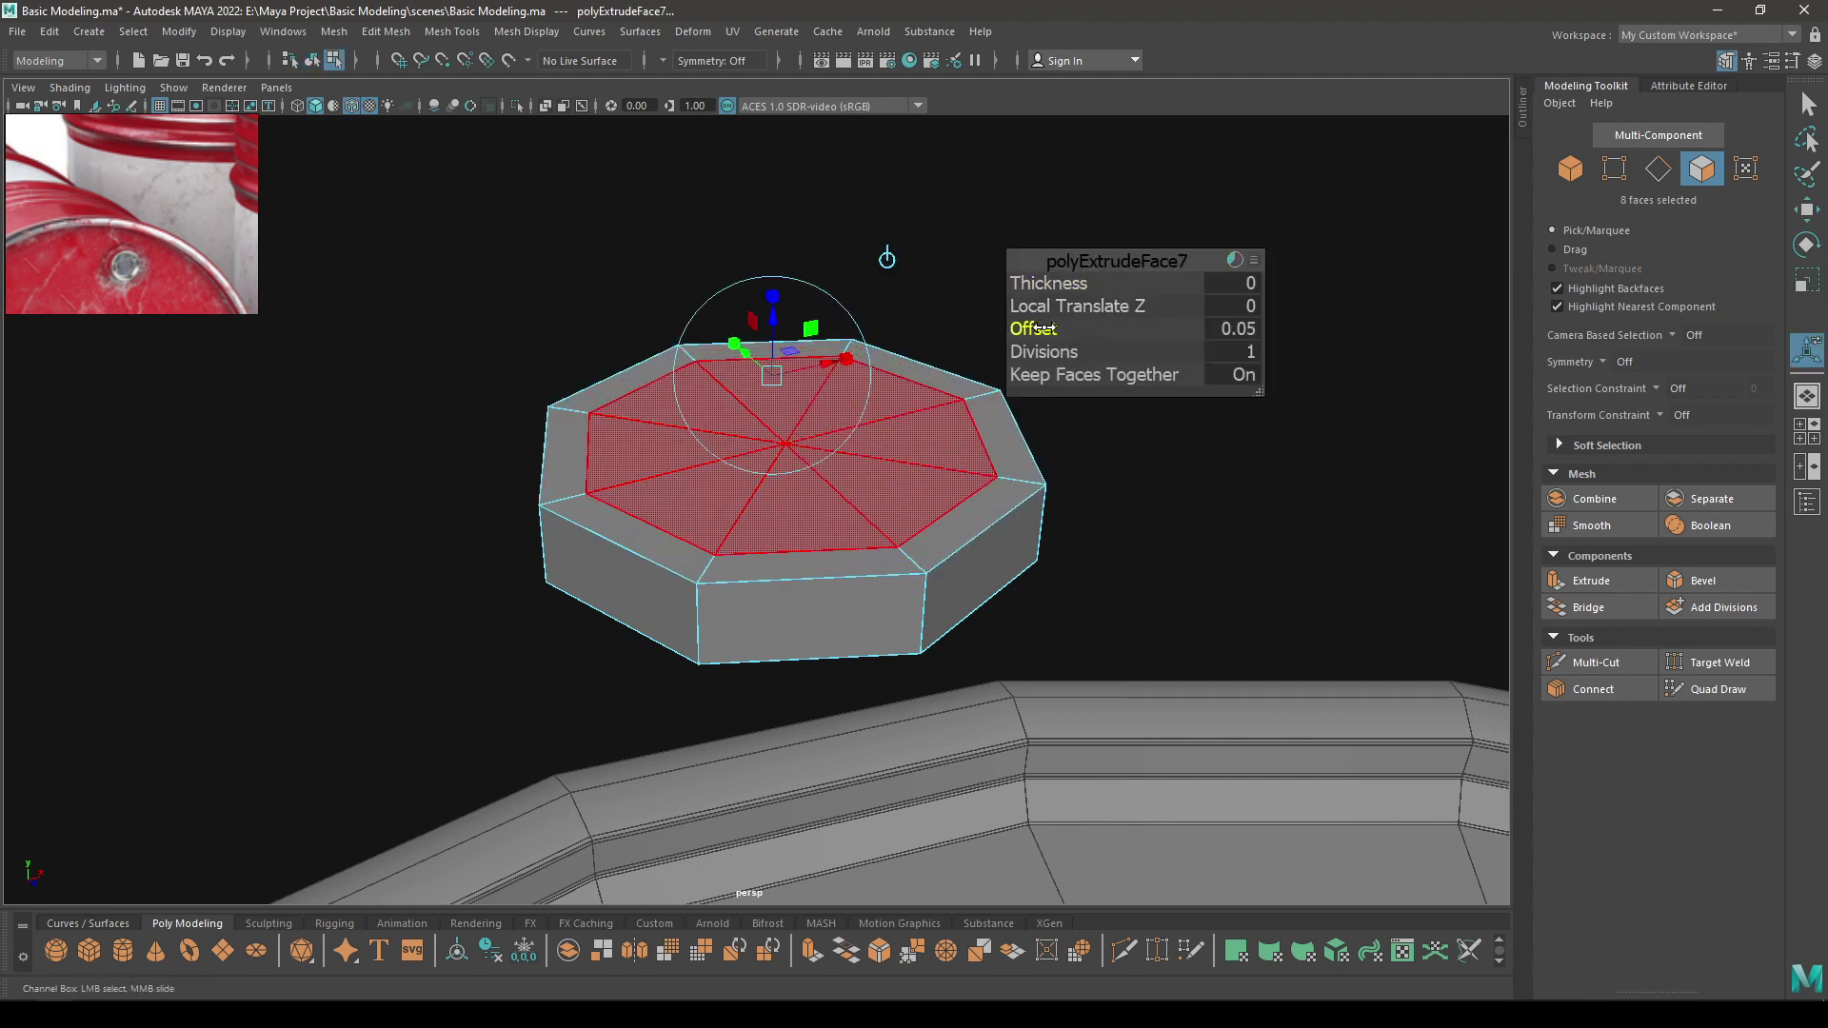
Extrude the inset top faces again with thickness -0.02 and offset 0.03 to form a sloped recess
key(w)
key(ctrl+e)
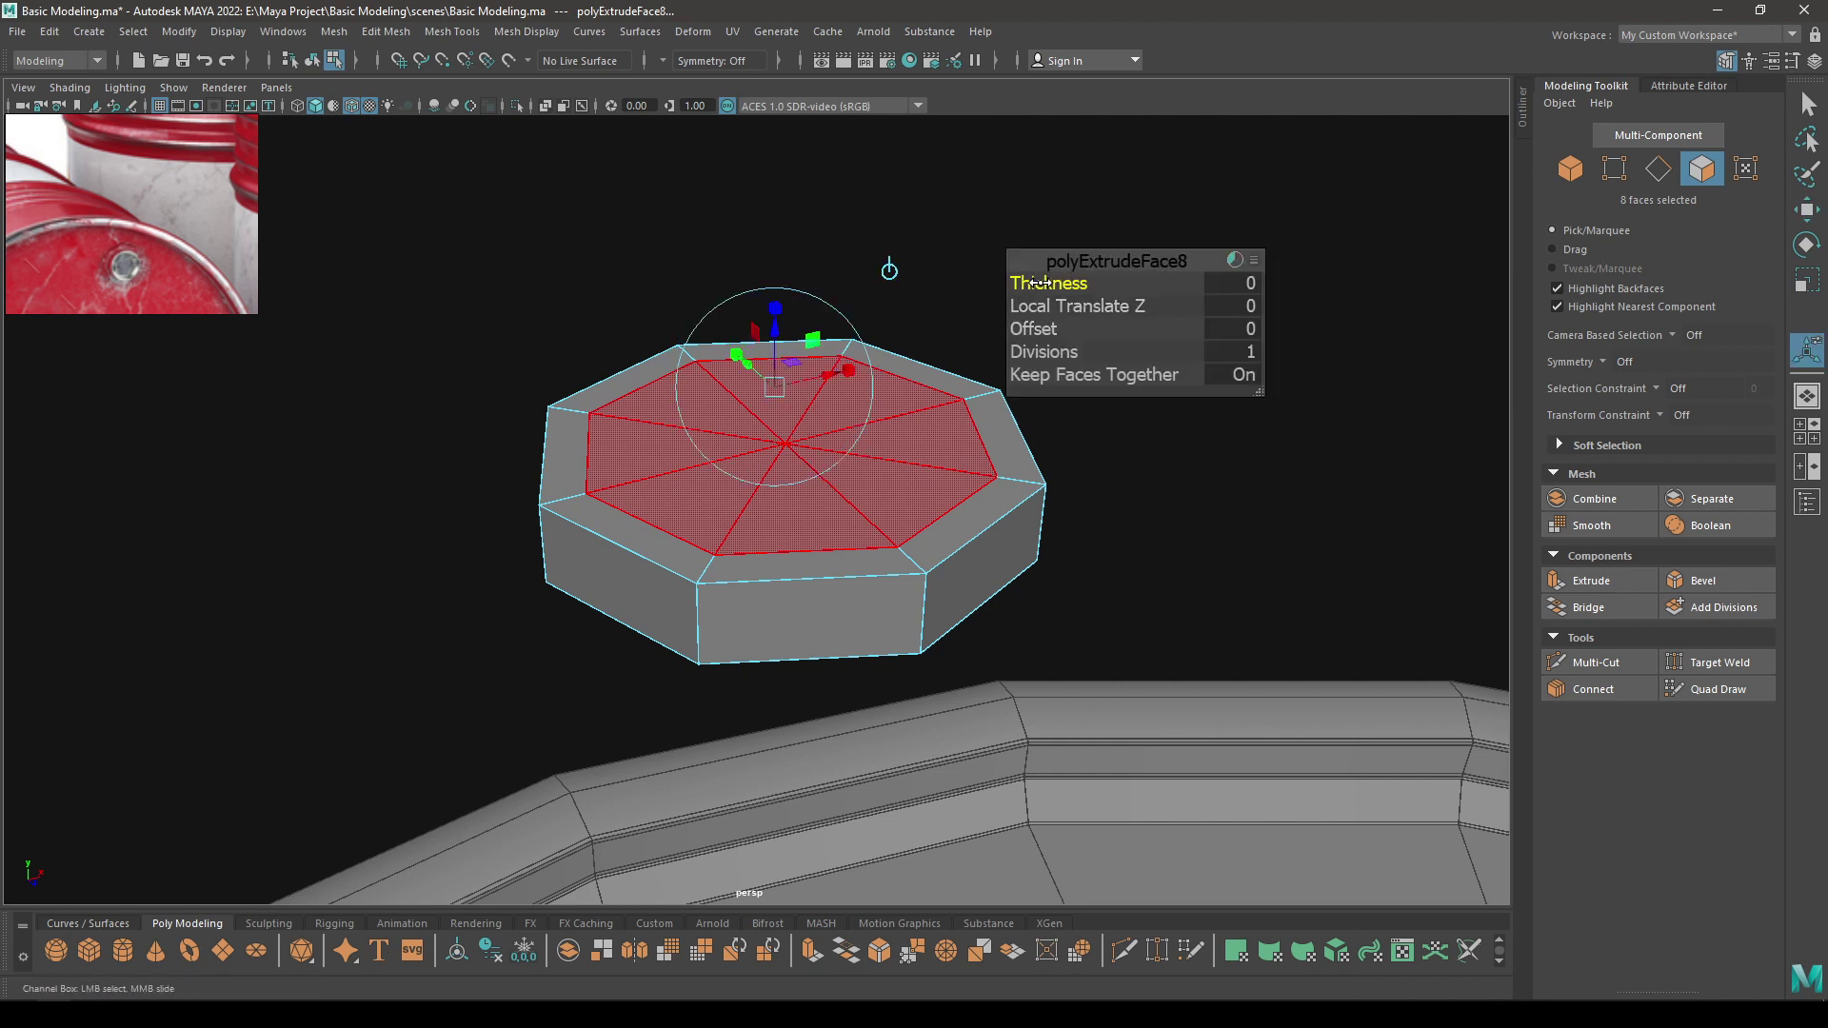
mouse_move(1038, 282)
mouse_down()
mouse_move(1036, 329)
mouse_move(1040, 290)
mouse_up()
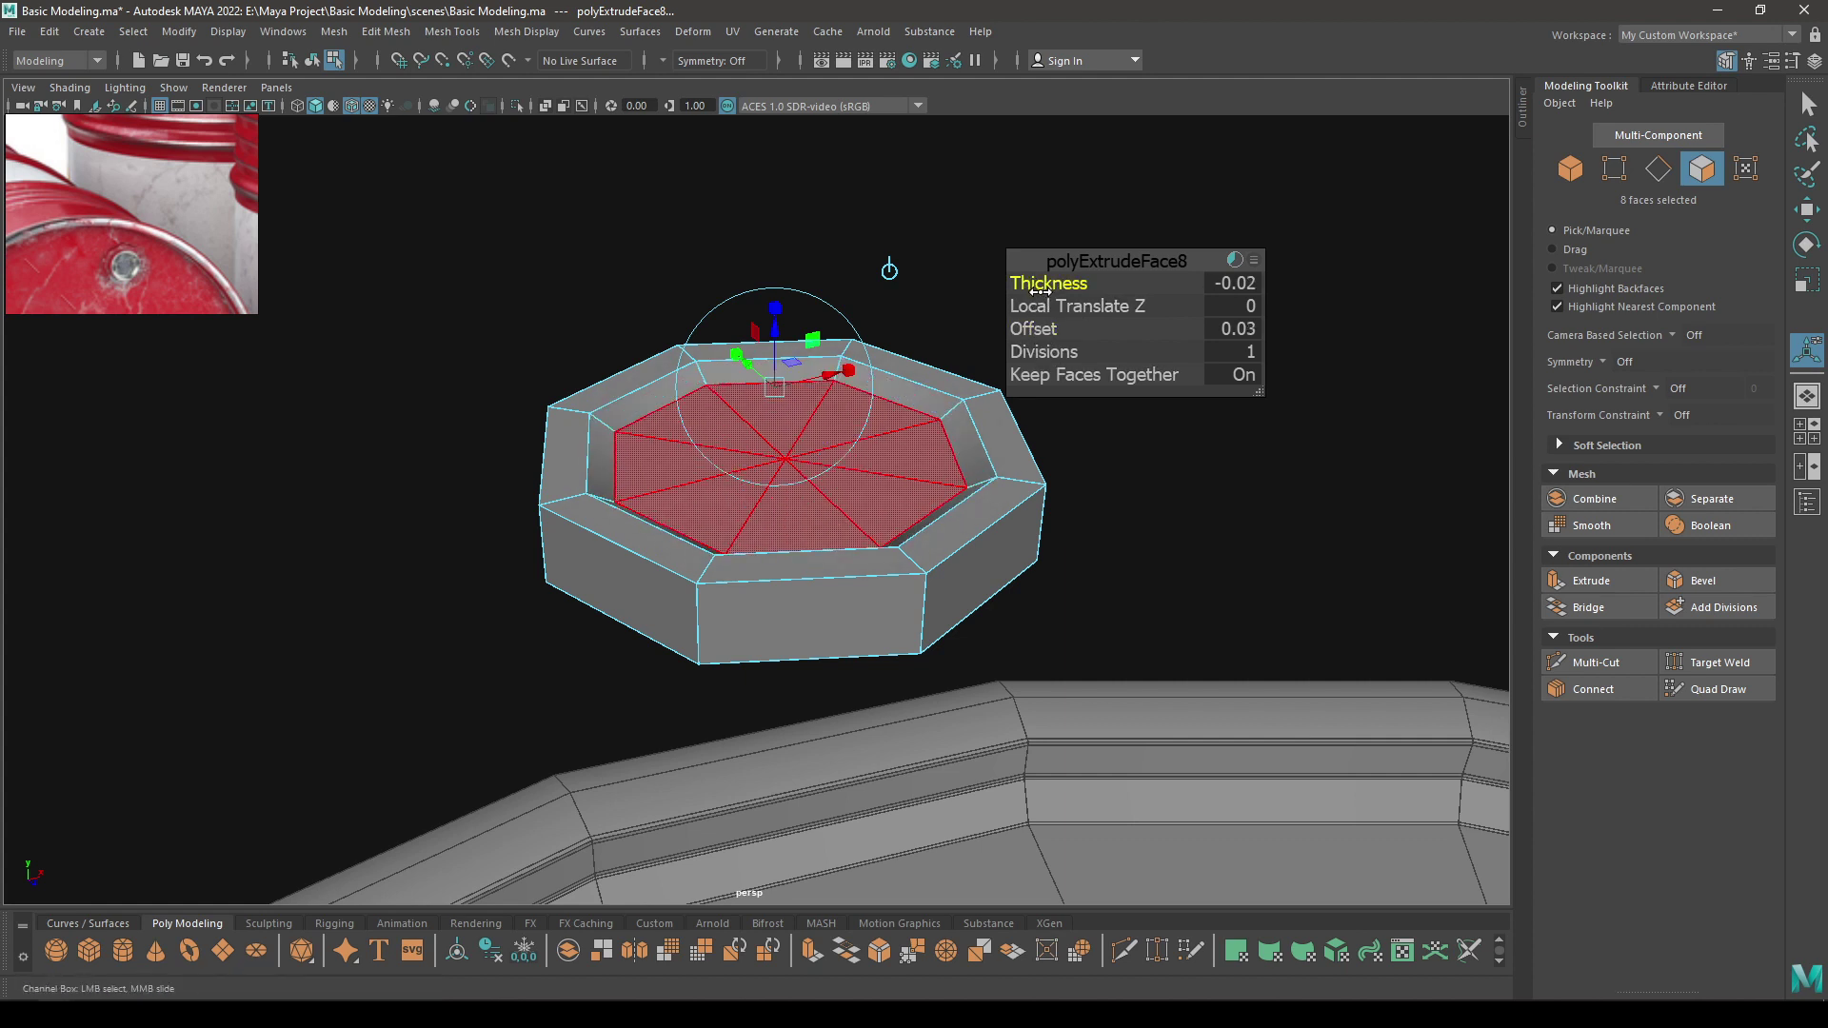
alt+drag(938, 400, 857, 359)
alt+right_drag(857, 359, 870, 452)
alt+middle_drag(871, 452, 980, 529)
key(w)
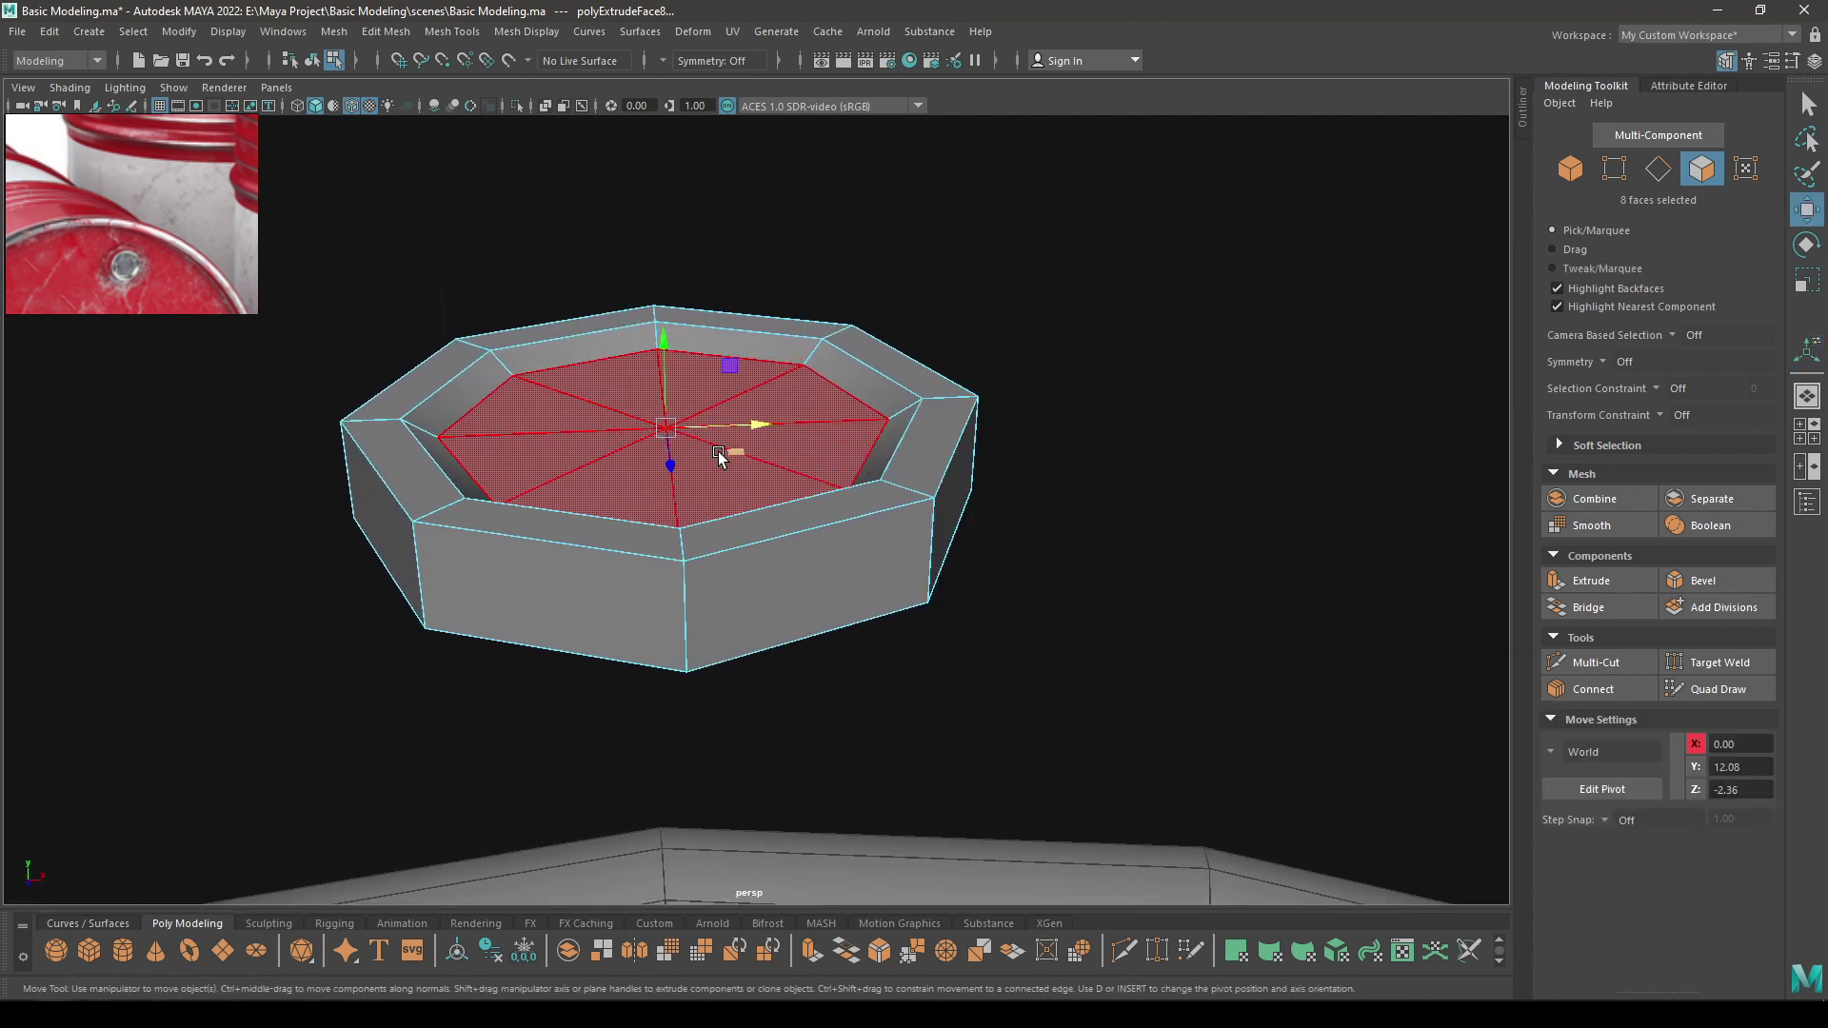
Delete the disc's bottom faces and return to object mode
alt+drag(937, 492, 523, 485)
right_drag(519, 485, 600, 473)
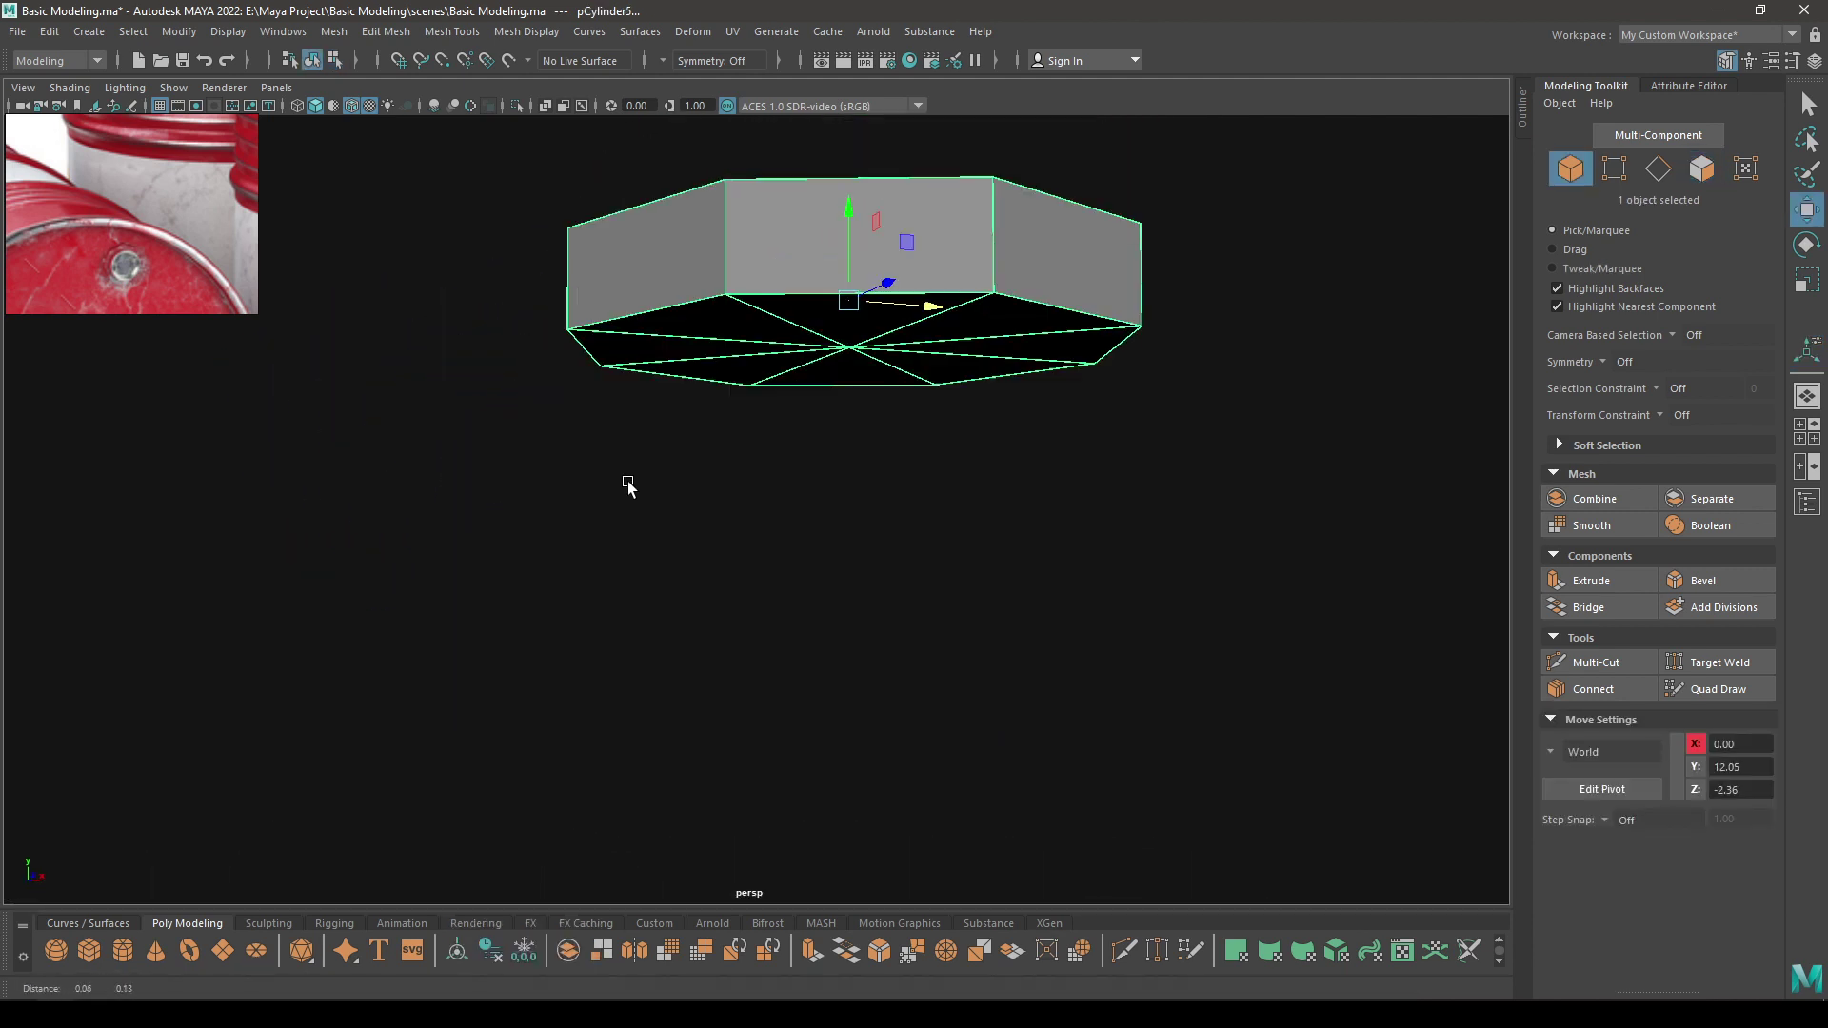
key(F11)
alt+drag(838, 493, 849, 596)
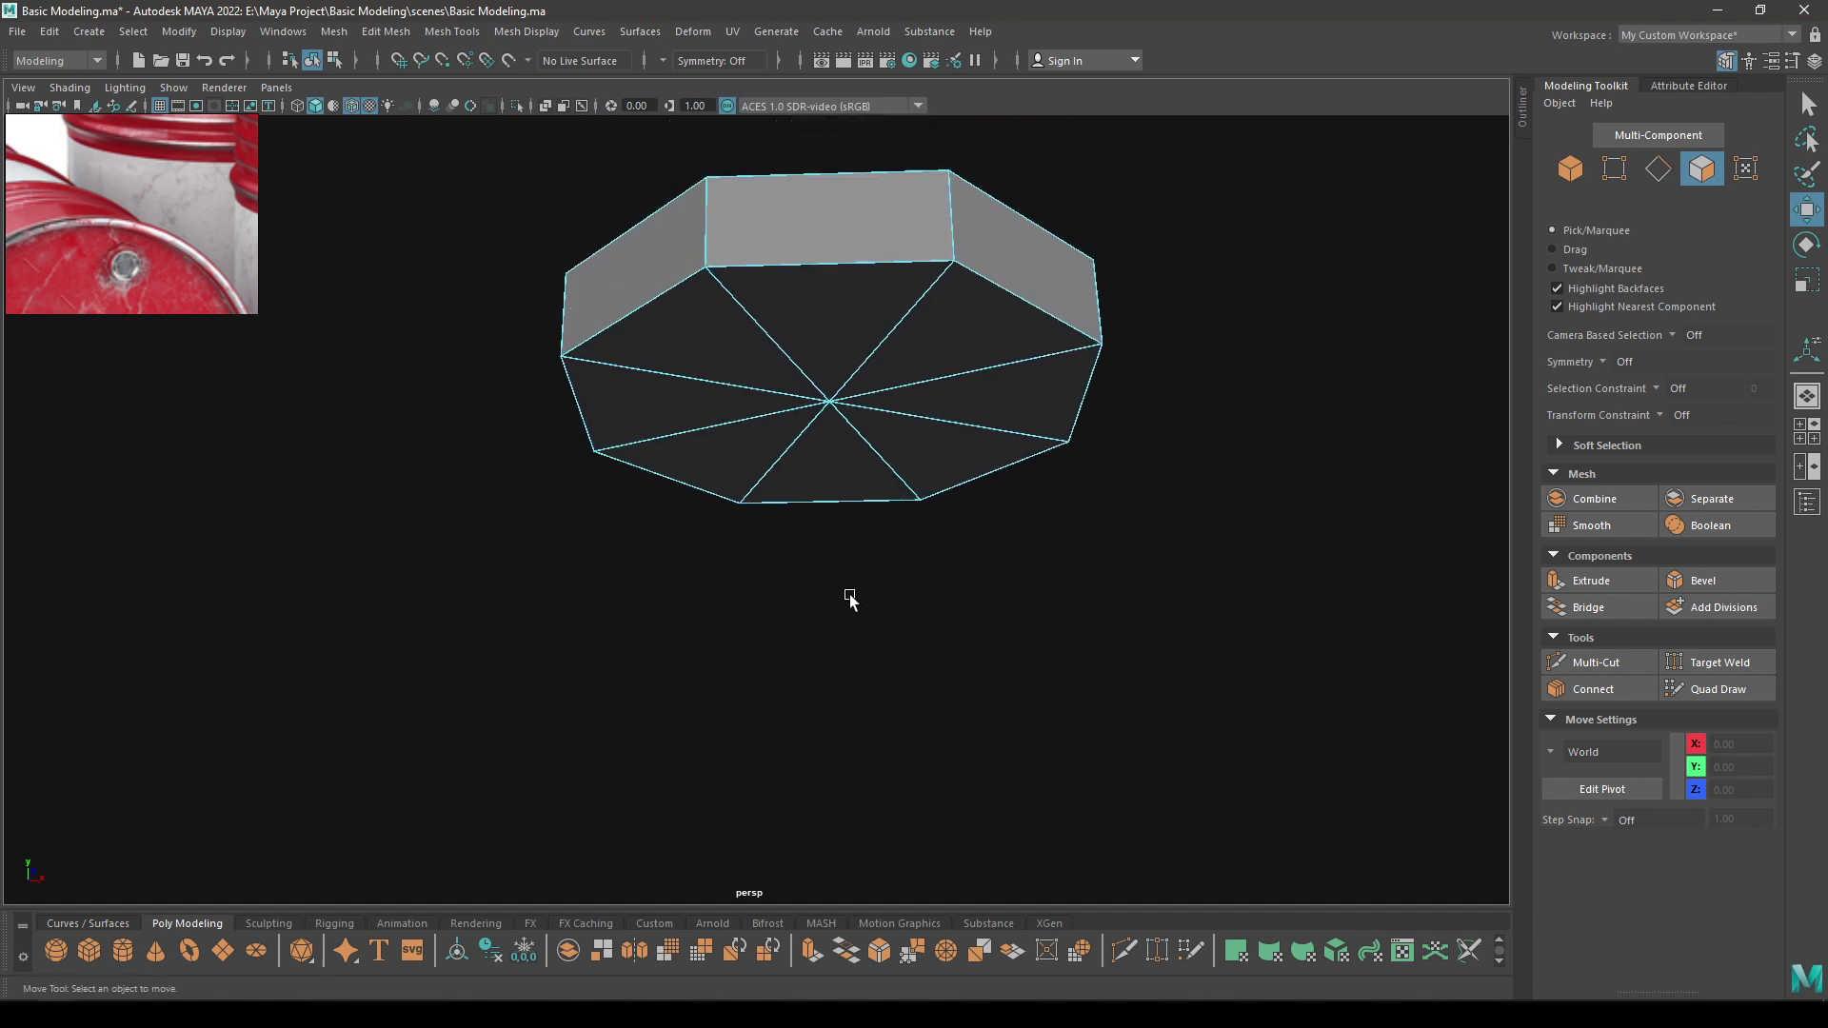
mouse_move(914, 419)
mouse_down()
mouse_move(930, 404)
mouse_move(861, 441)
mouse_move(908, 393)
mouse_move(841, 527)
mouse_up()
key(Delete)
alt+middle_drag(838, 781, 838, 571)
alt+right_drag(838, 572, 881, 606)
scroll(880, 606, up, 3)
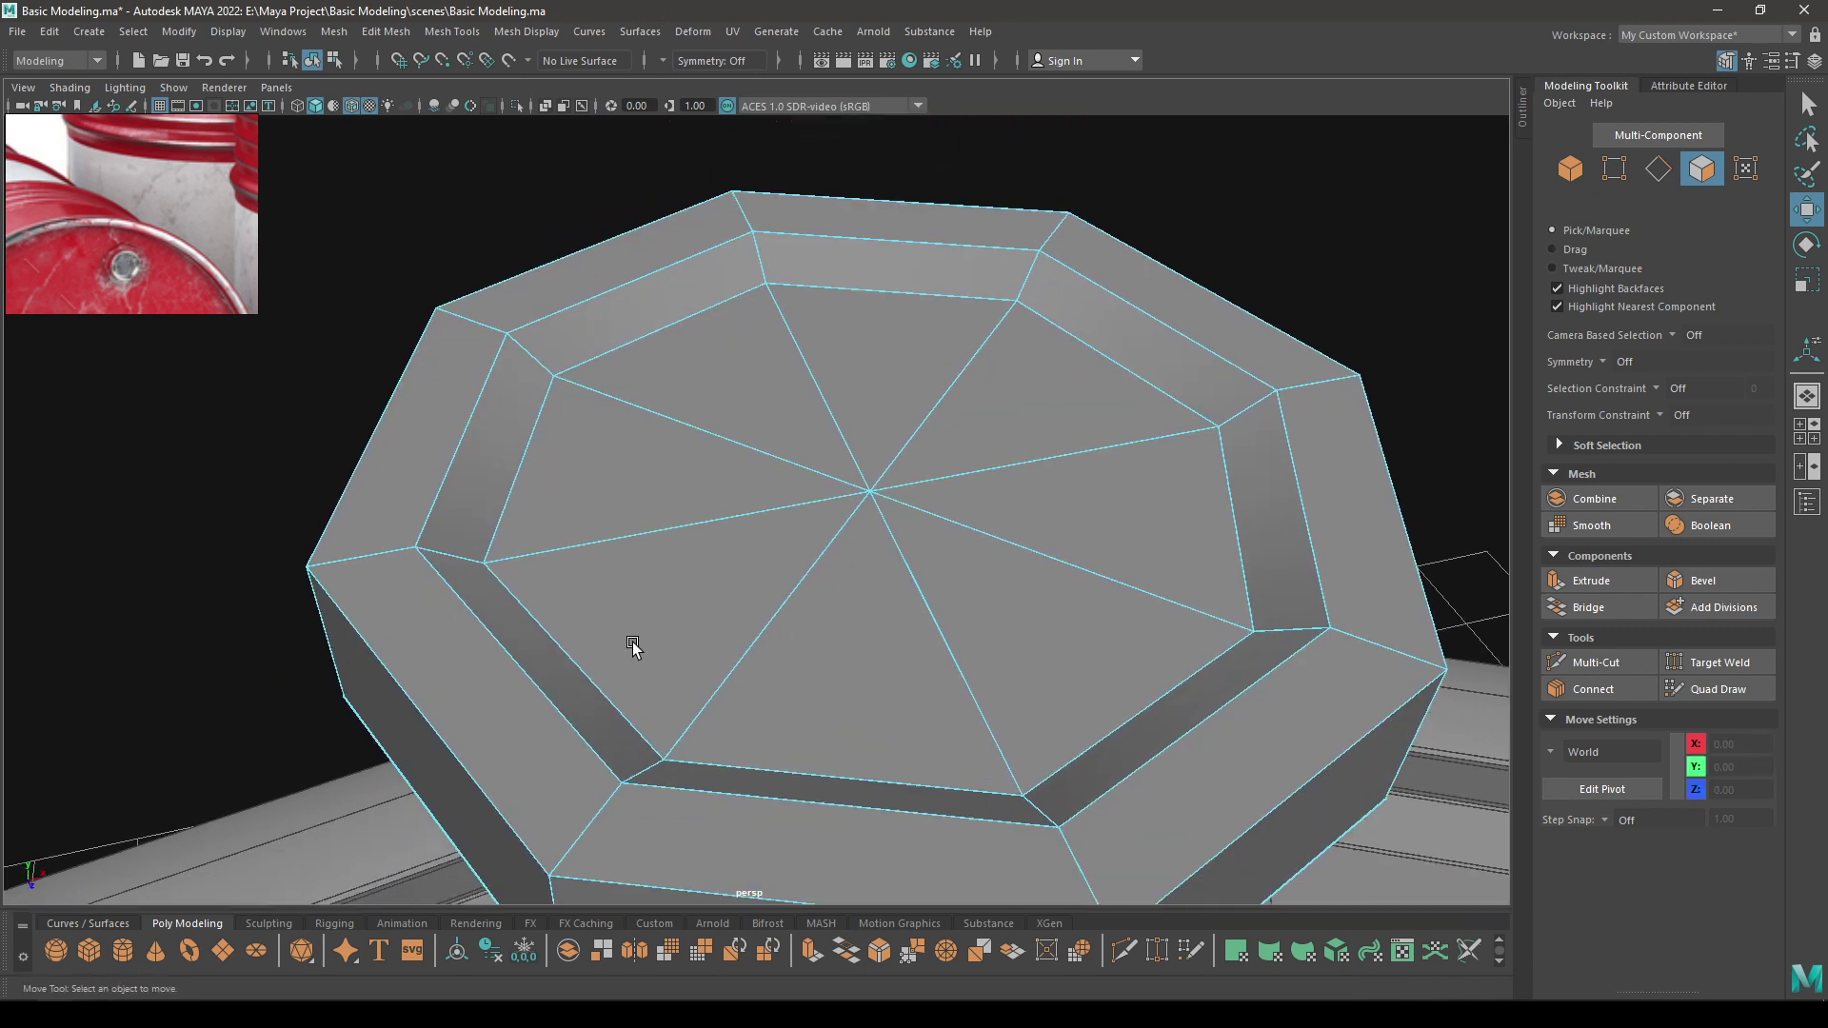
right_drag(448, 534, 585, 455)
scroll(628, 543, up, 3)
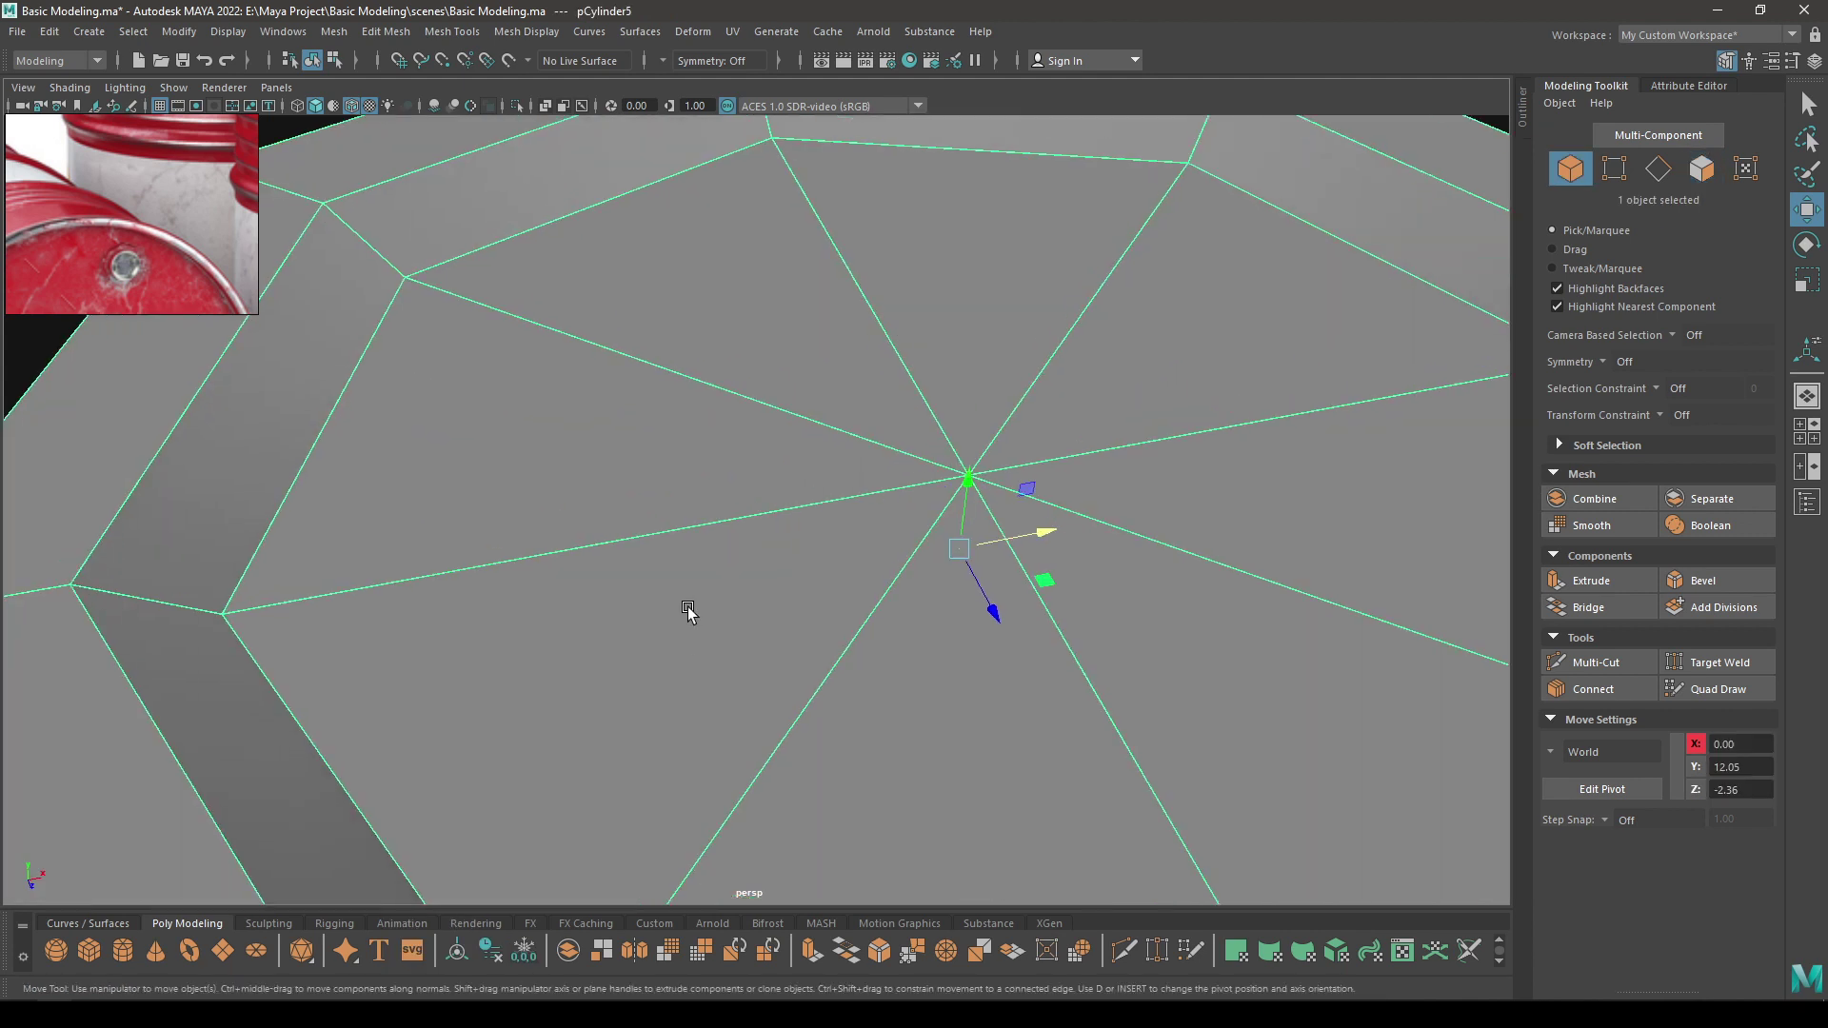
Insert supporting edge loops on both sides of the disc's recess and just inside its outer top edge
scroll(686, 572, down, 2)
shift+right_click(653, 448)
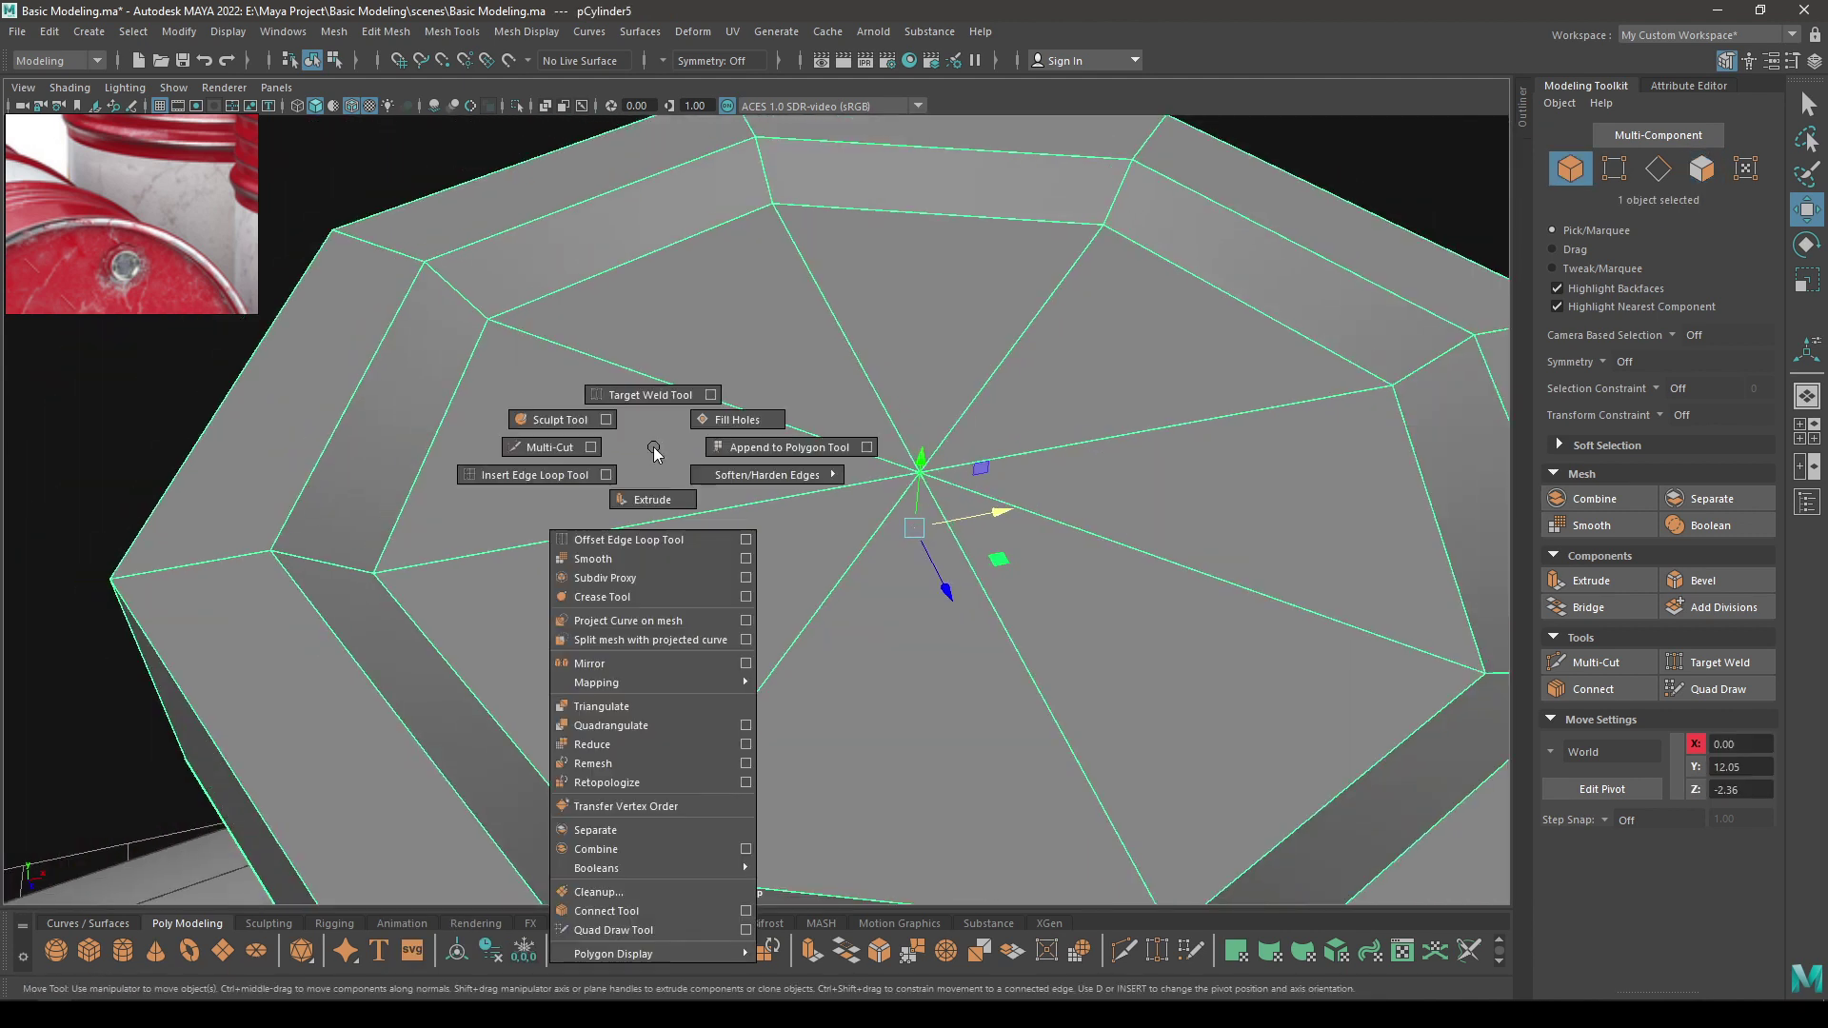
click(547, 477)
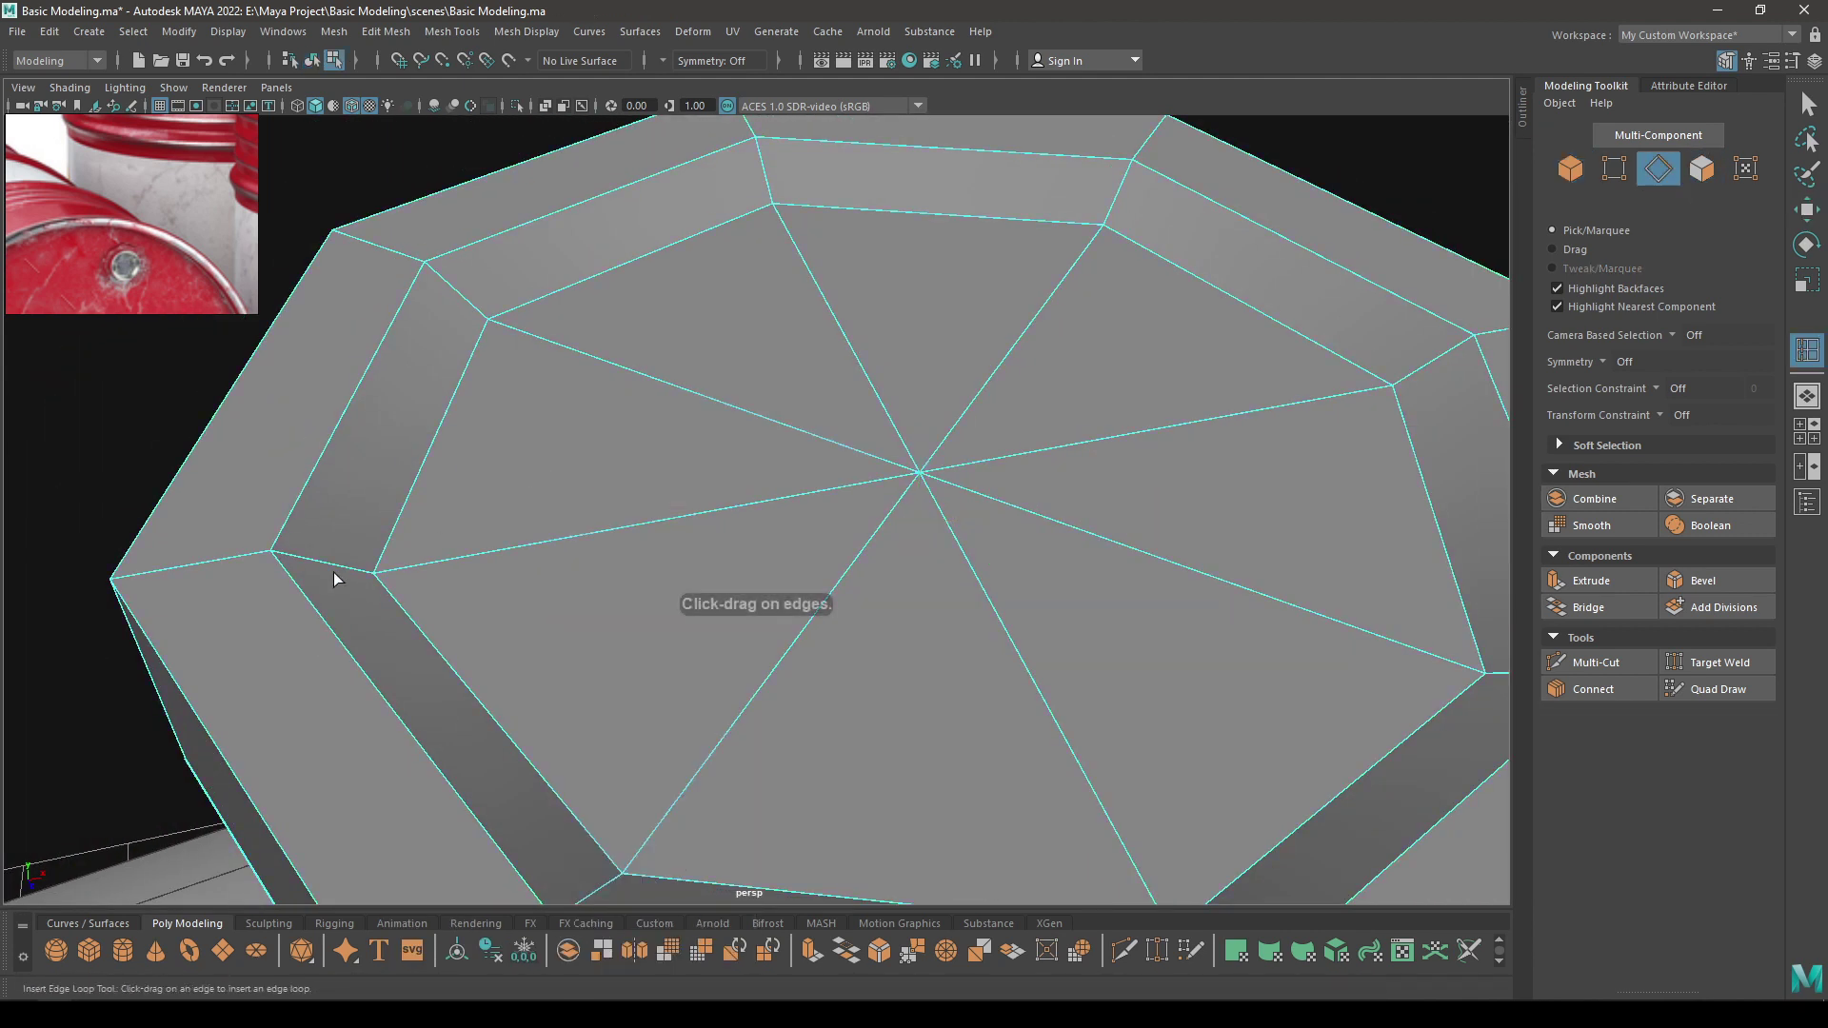
click(367, 576)
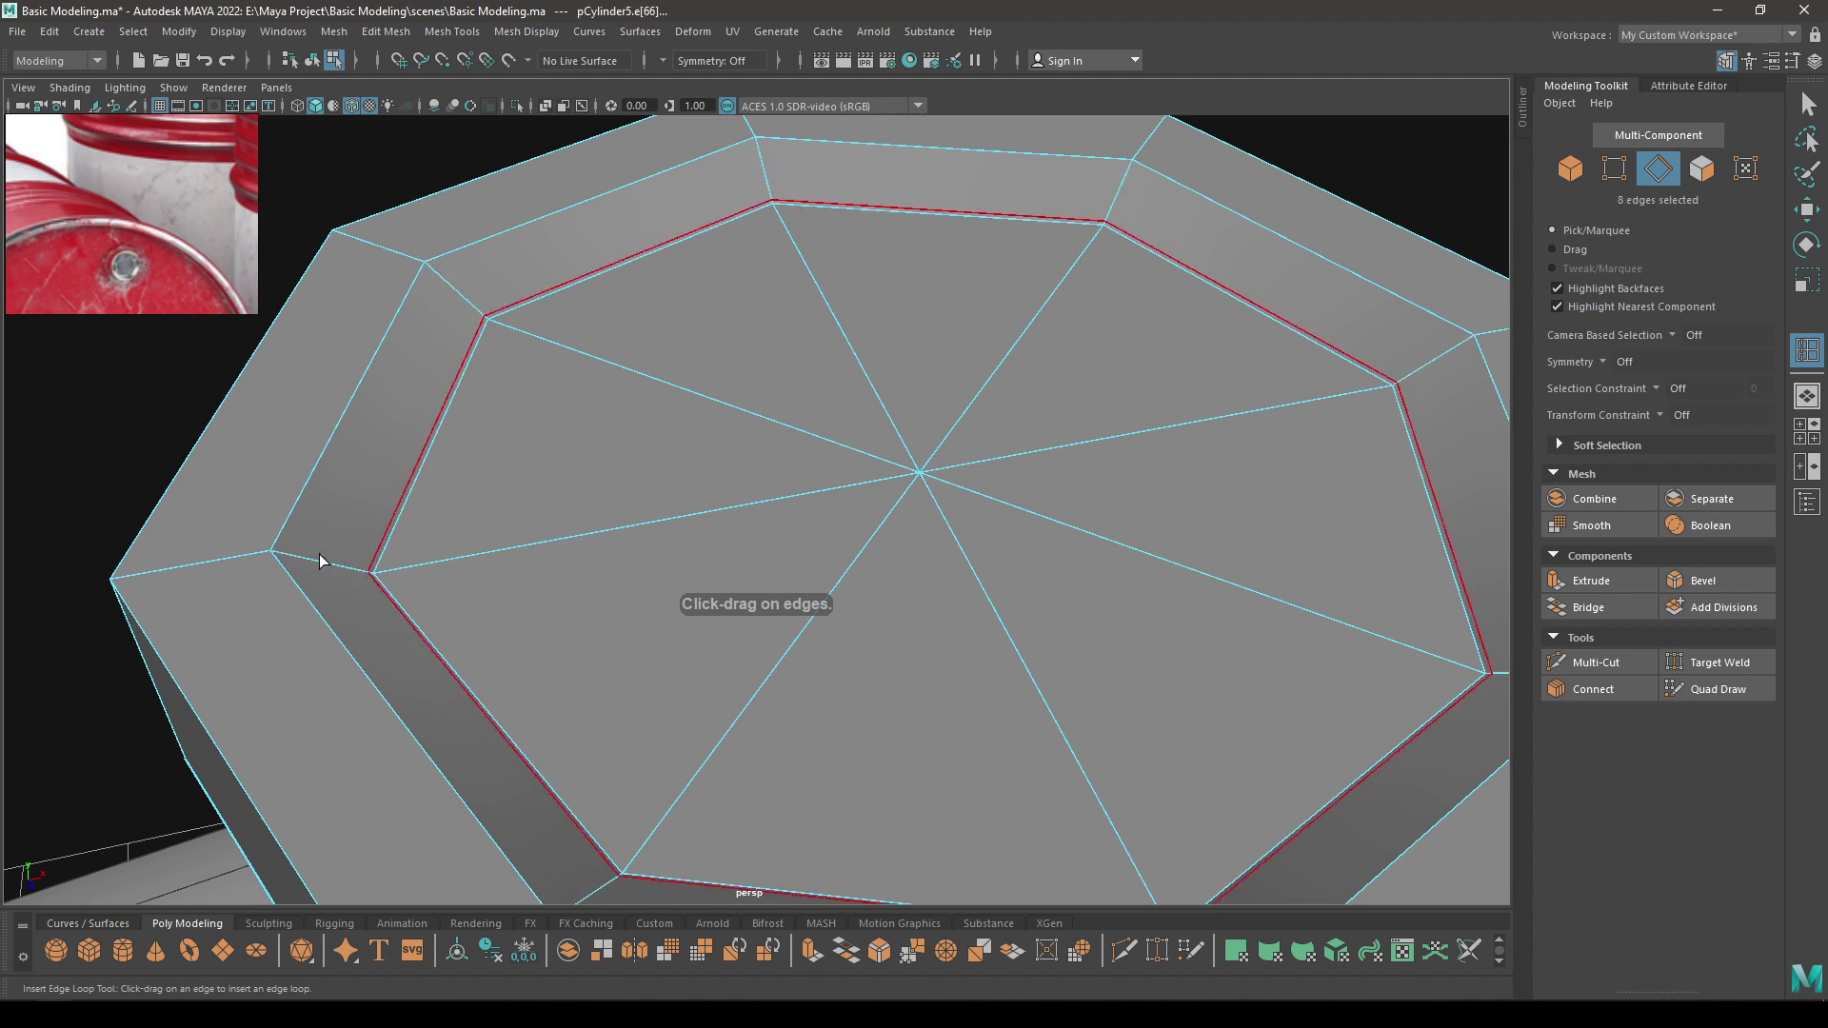
click(275, 554)
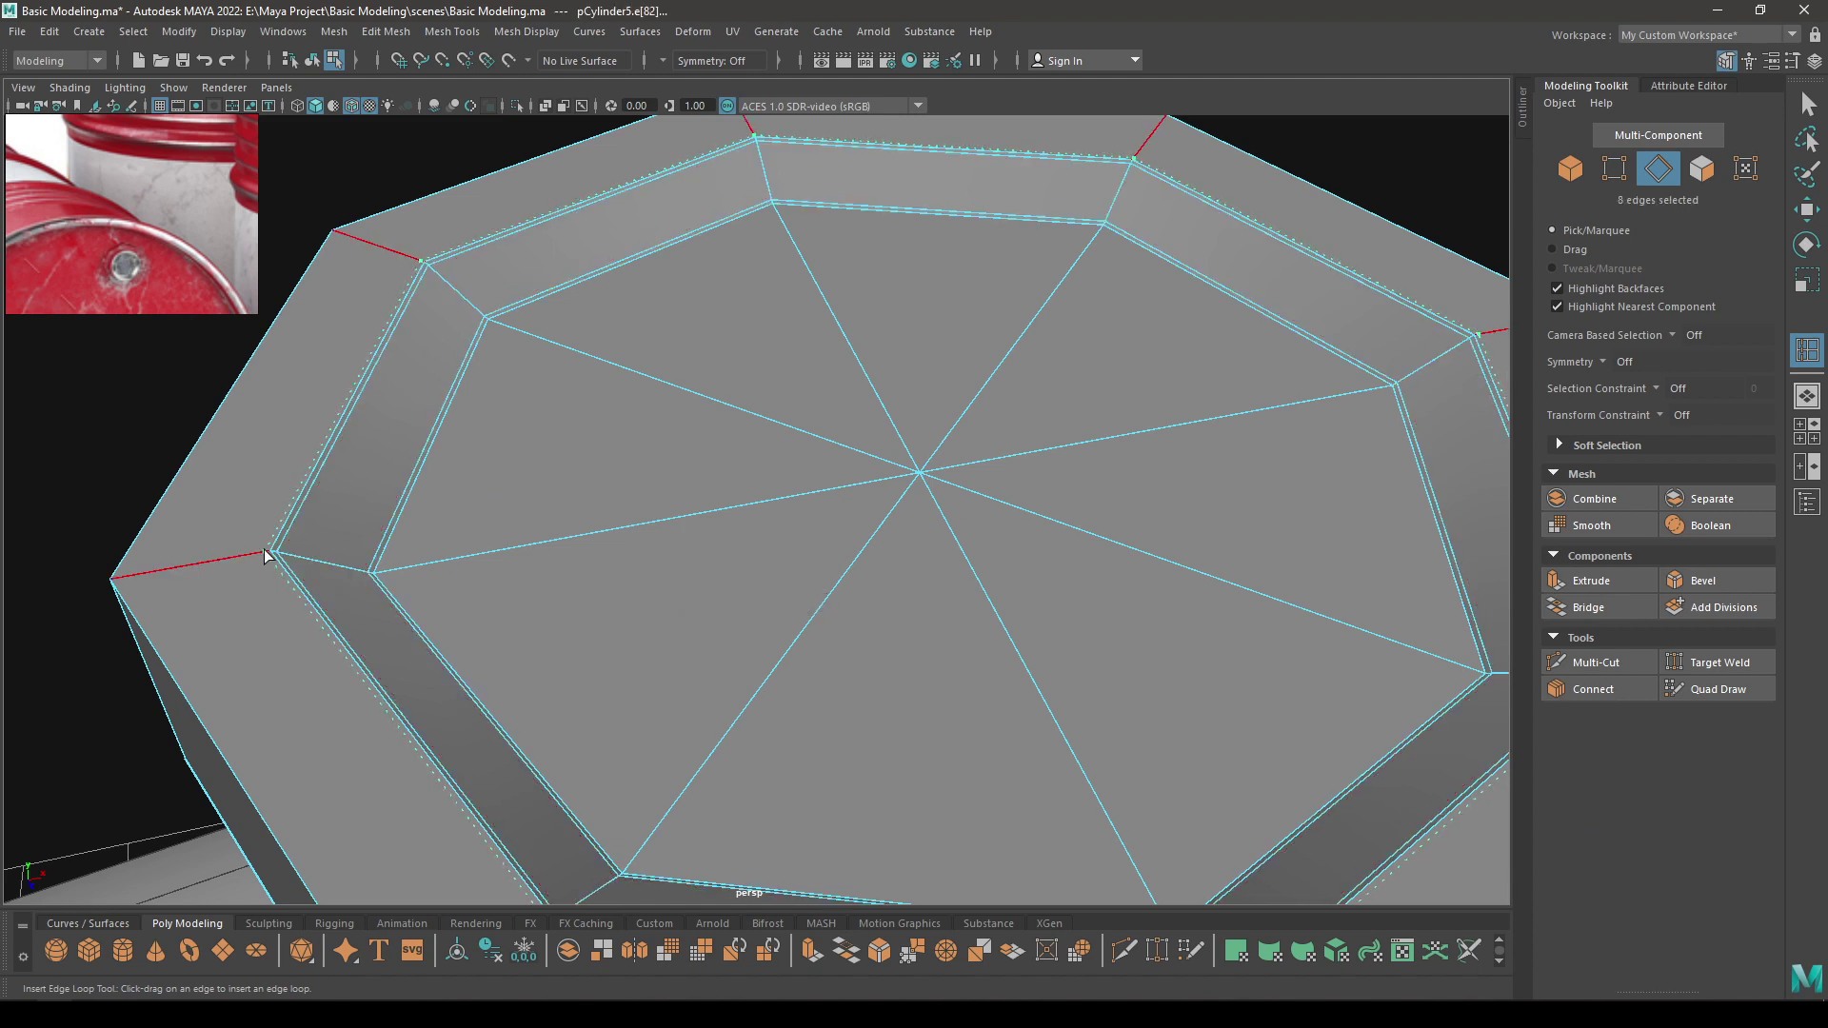
alt+drag(270, 555, 730, 485)
click(343, 585)
click(325, 590)
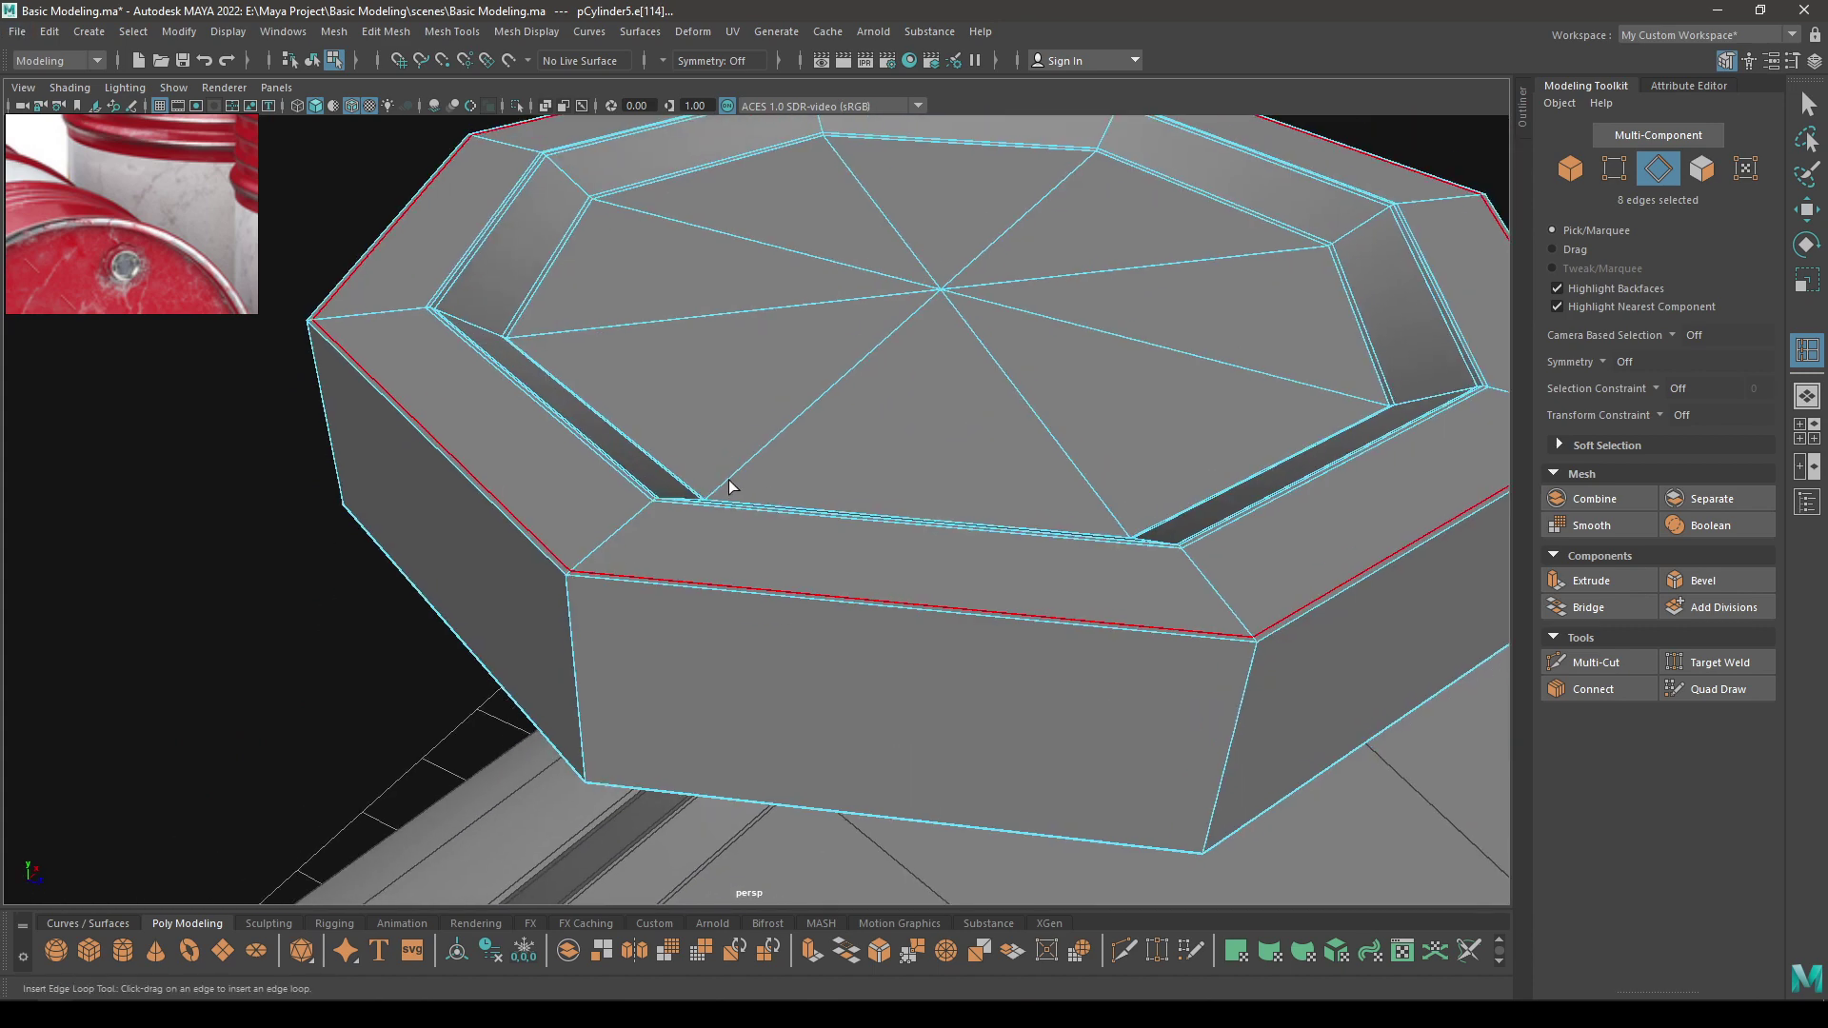
Insert edge loops around the disc's side wall, one close to its upper edge and one close to its lower edge
alt+middle_drag(697, 562, 788, 418)
scroll(591, 533, up, 3)
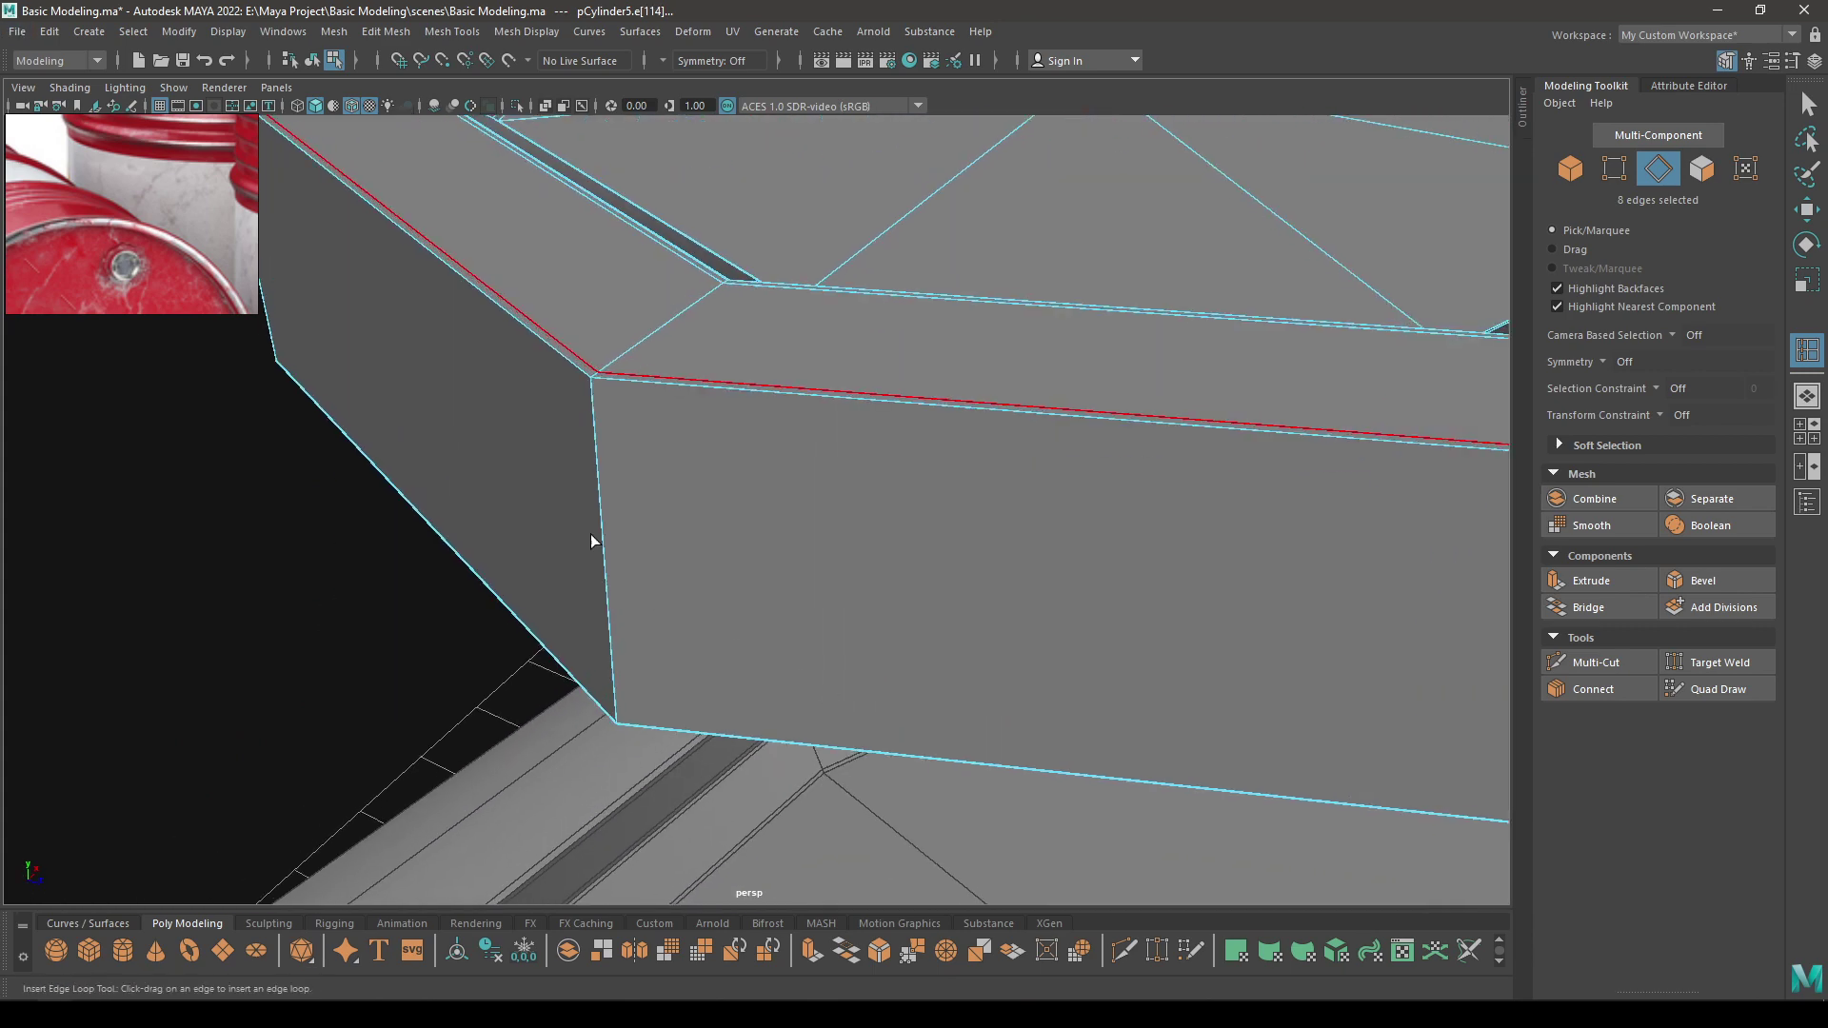
click(593, 392)
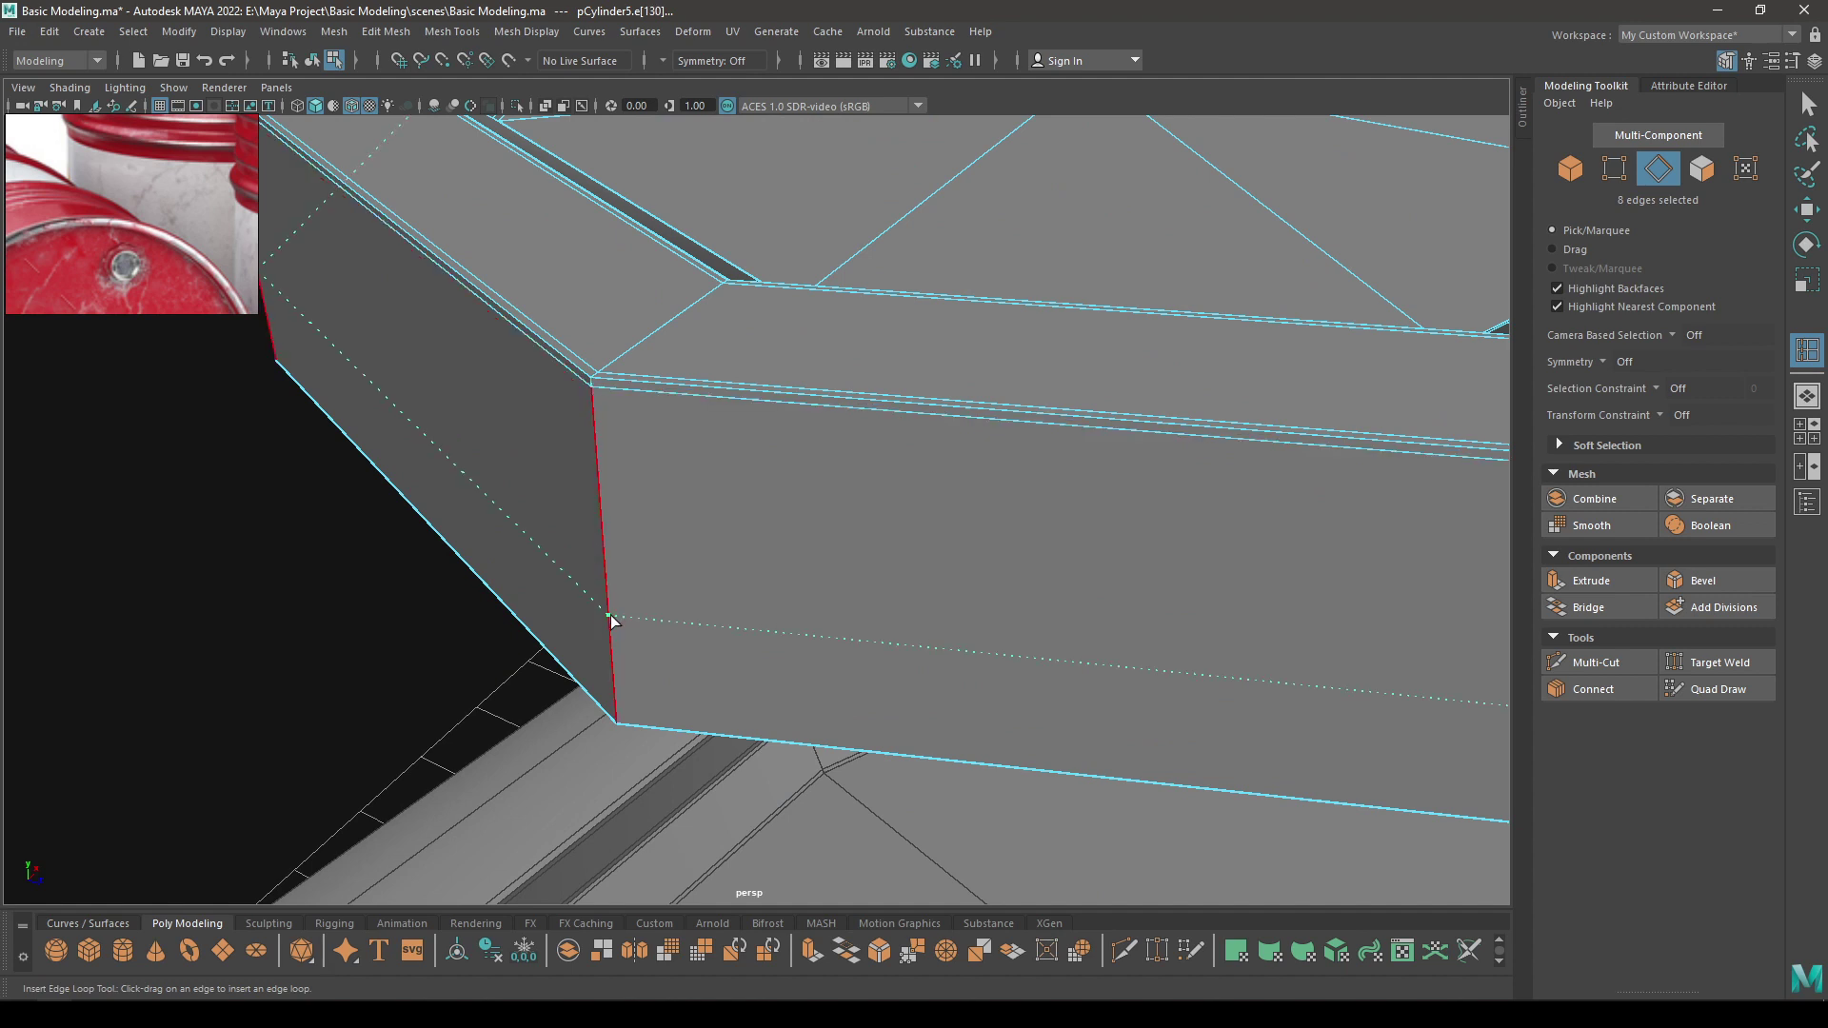
click(620, 721)
key(w)
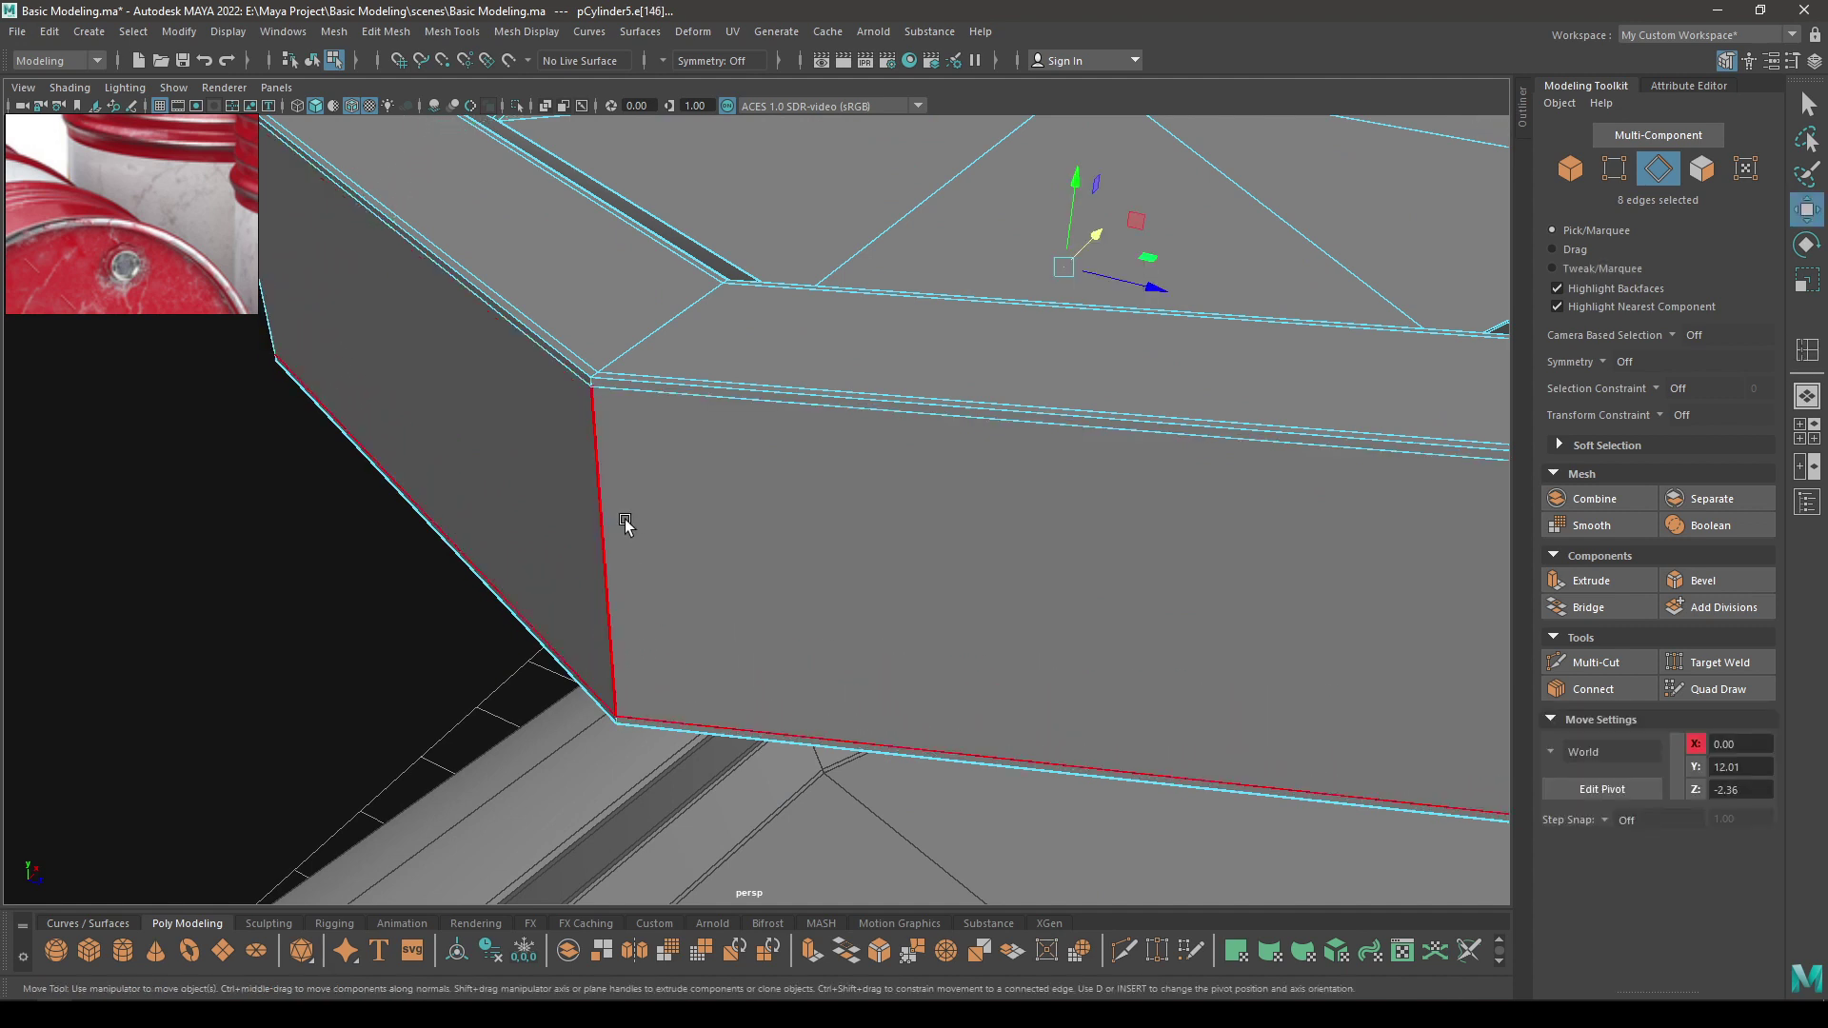
Return to object mode and turn on smooth preview for the cap disc
key(F8)
key(3)
click(331, 581)
alt+right_drag(332, 581, 453, 91)
alt+drag(471, 162, 539, 392)
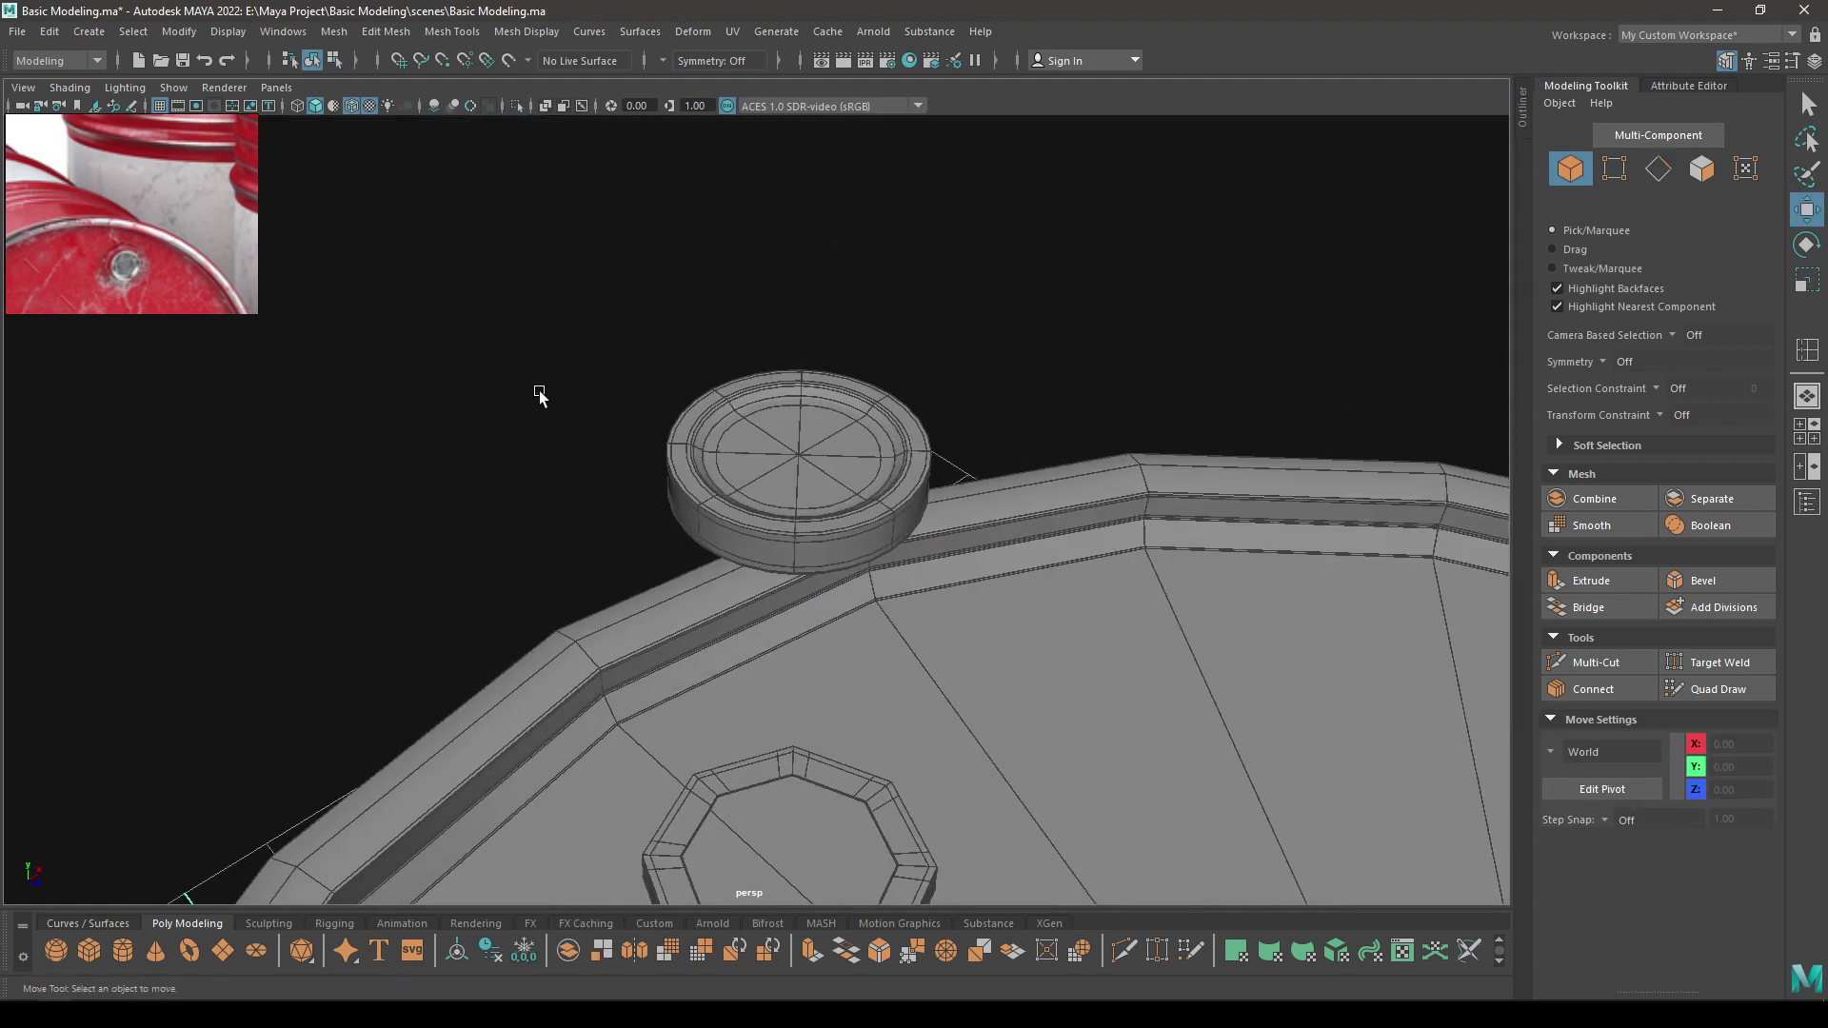
Lower the cap disc along Y to about 10.69 so that it sits in the ring on the lid
alt+right_drag(539, 393, 779, 499)
click(779, 499)
click(893, 253)
alt+right_drag(893, 253, 796, 212)
click(815, 558)
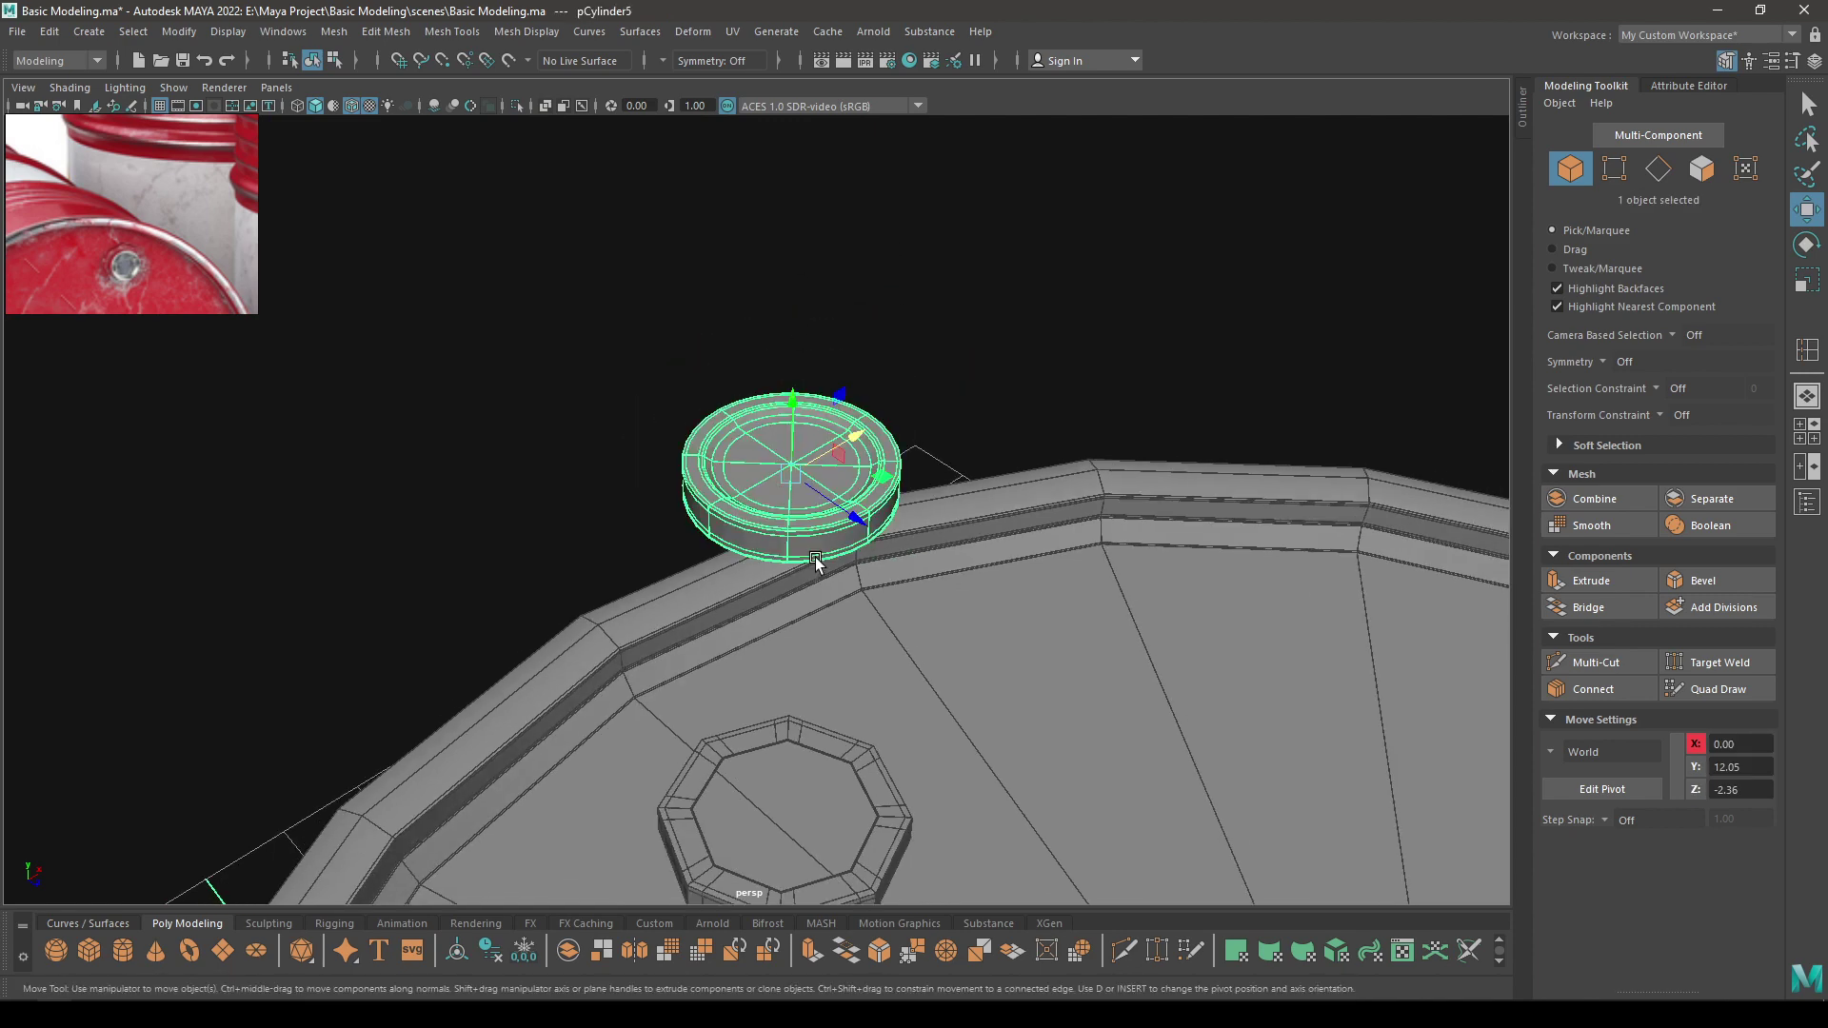
alt+drag(815, 558, 760, 614)
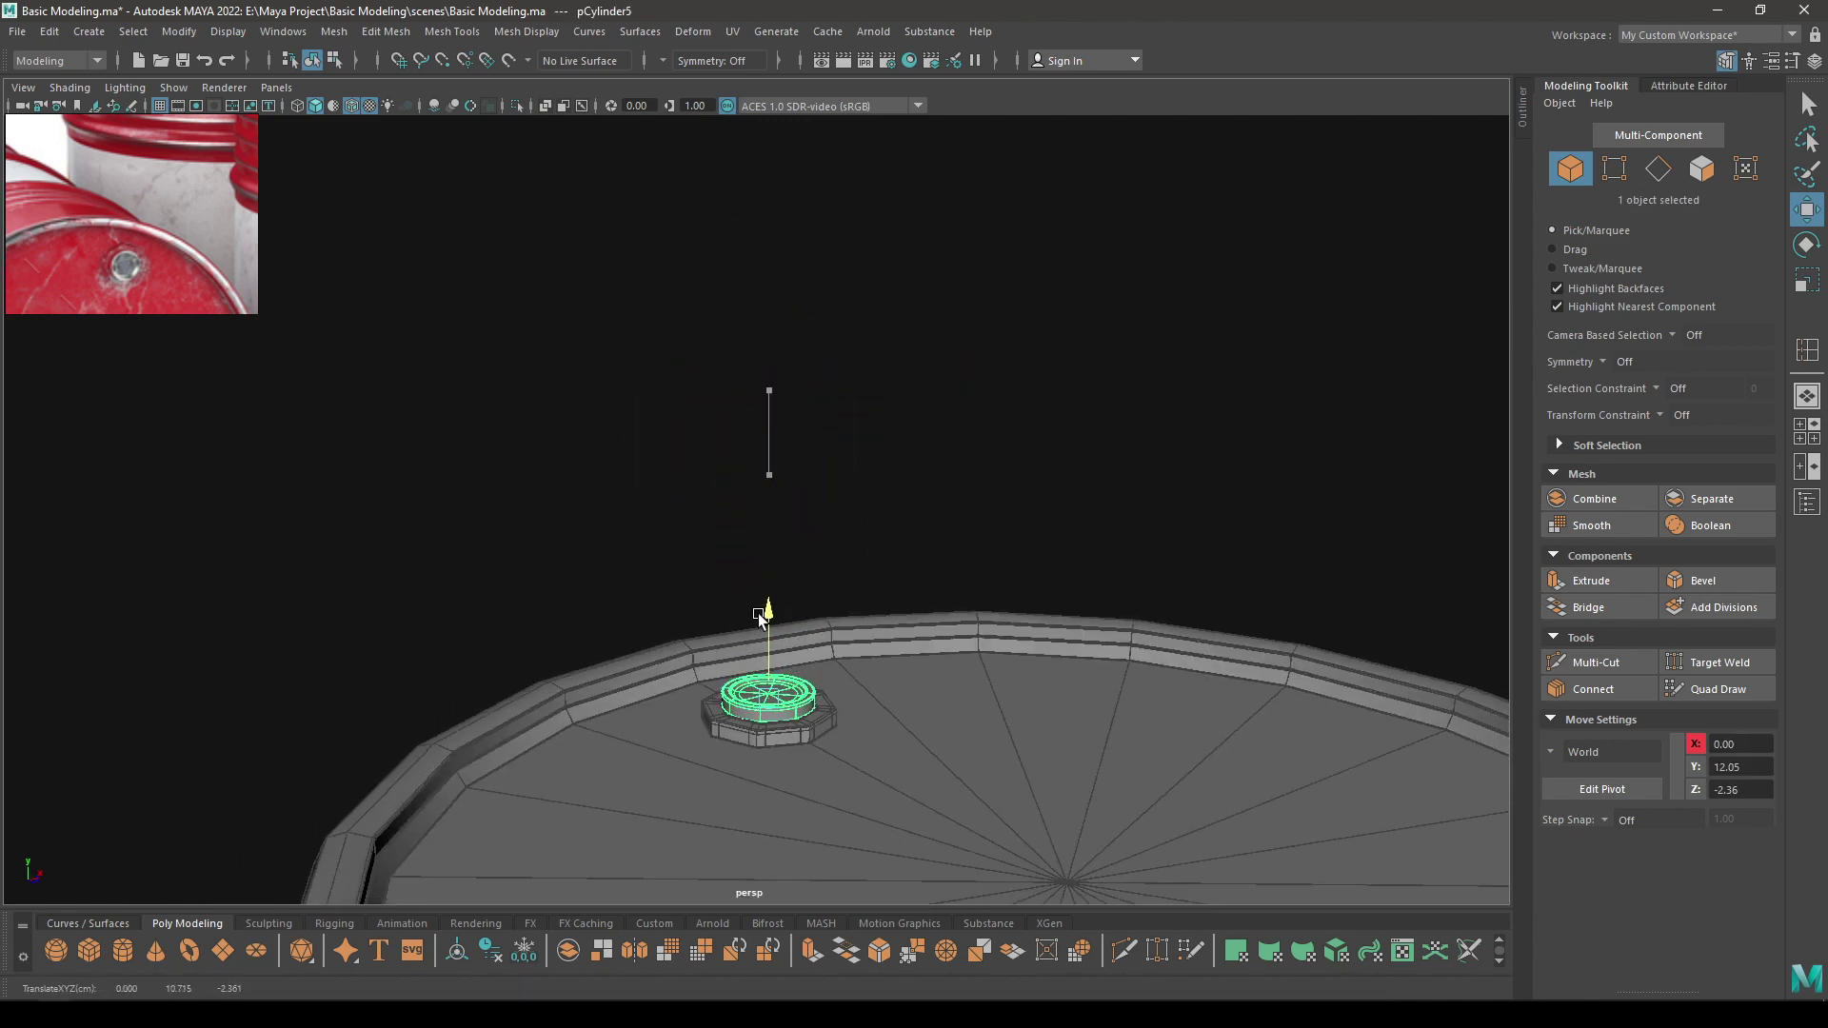
key(f)
alt+drag(752, 698, 510, 766)
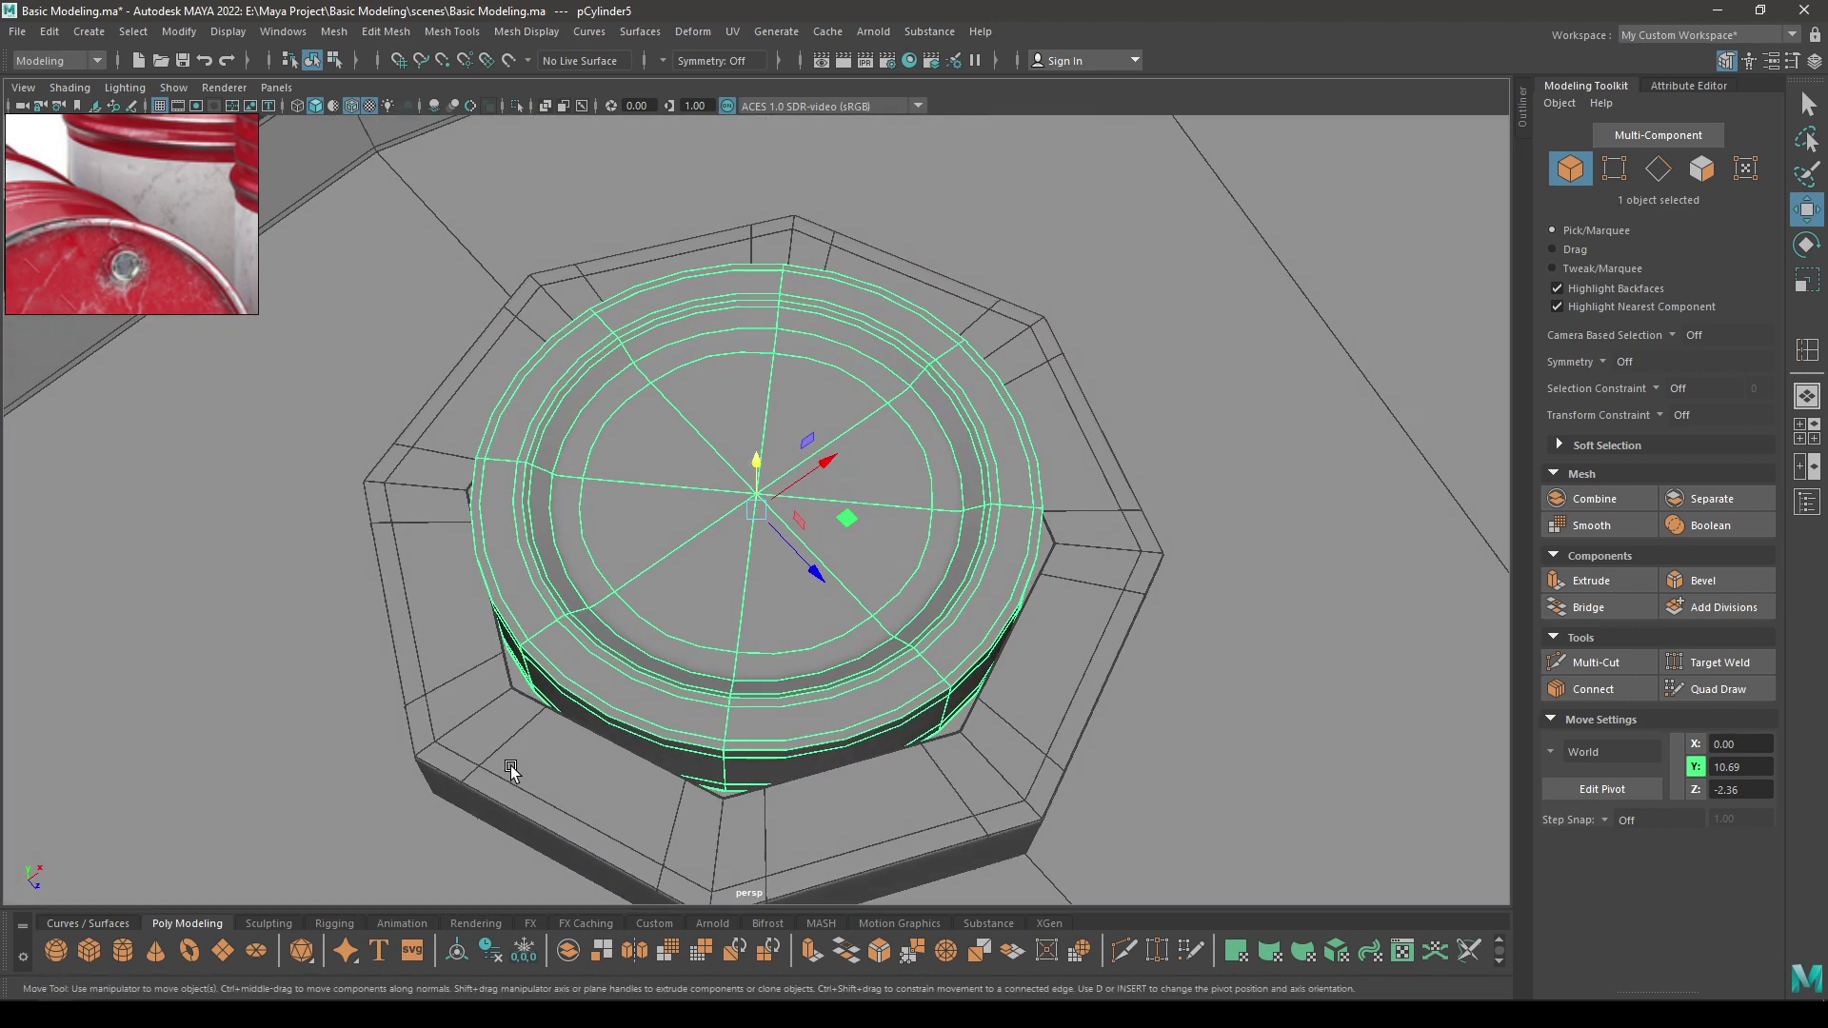
Scale the cap disc up uniformly to about 1.09 so that it covers the ring's opening
key(r)
drag(755, 511, 800, 511)
key(w)
alt+drag(556, 674, 553, 593)
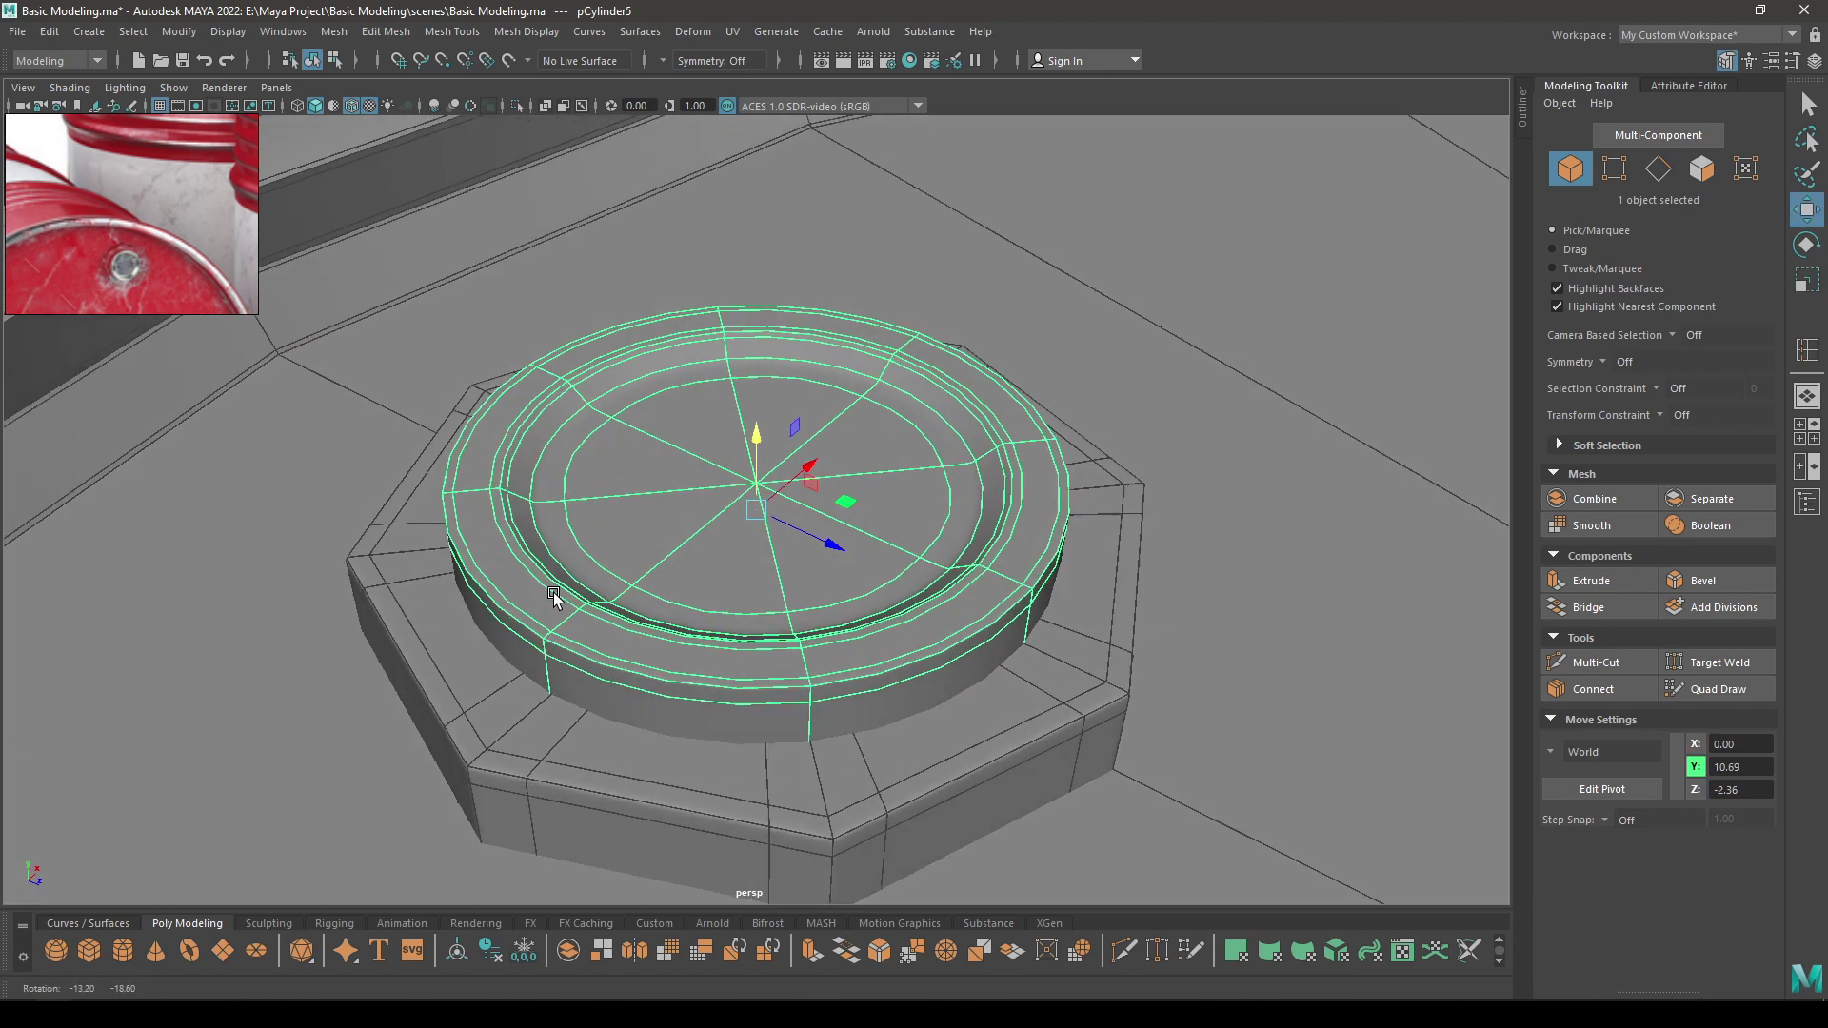
Raise the cap disc above the ring to about Y 10.85 and turn off its smooth preview
alt+right_drag(552, 592, 424, 375)
click(420, 183)
alt+drag(725, 565, 715, 481)
click(714, 481)
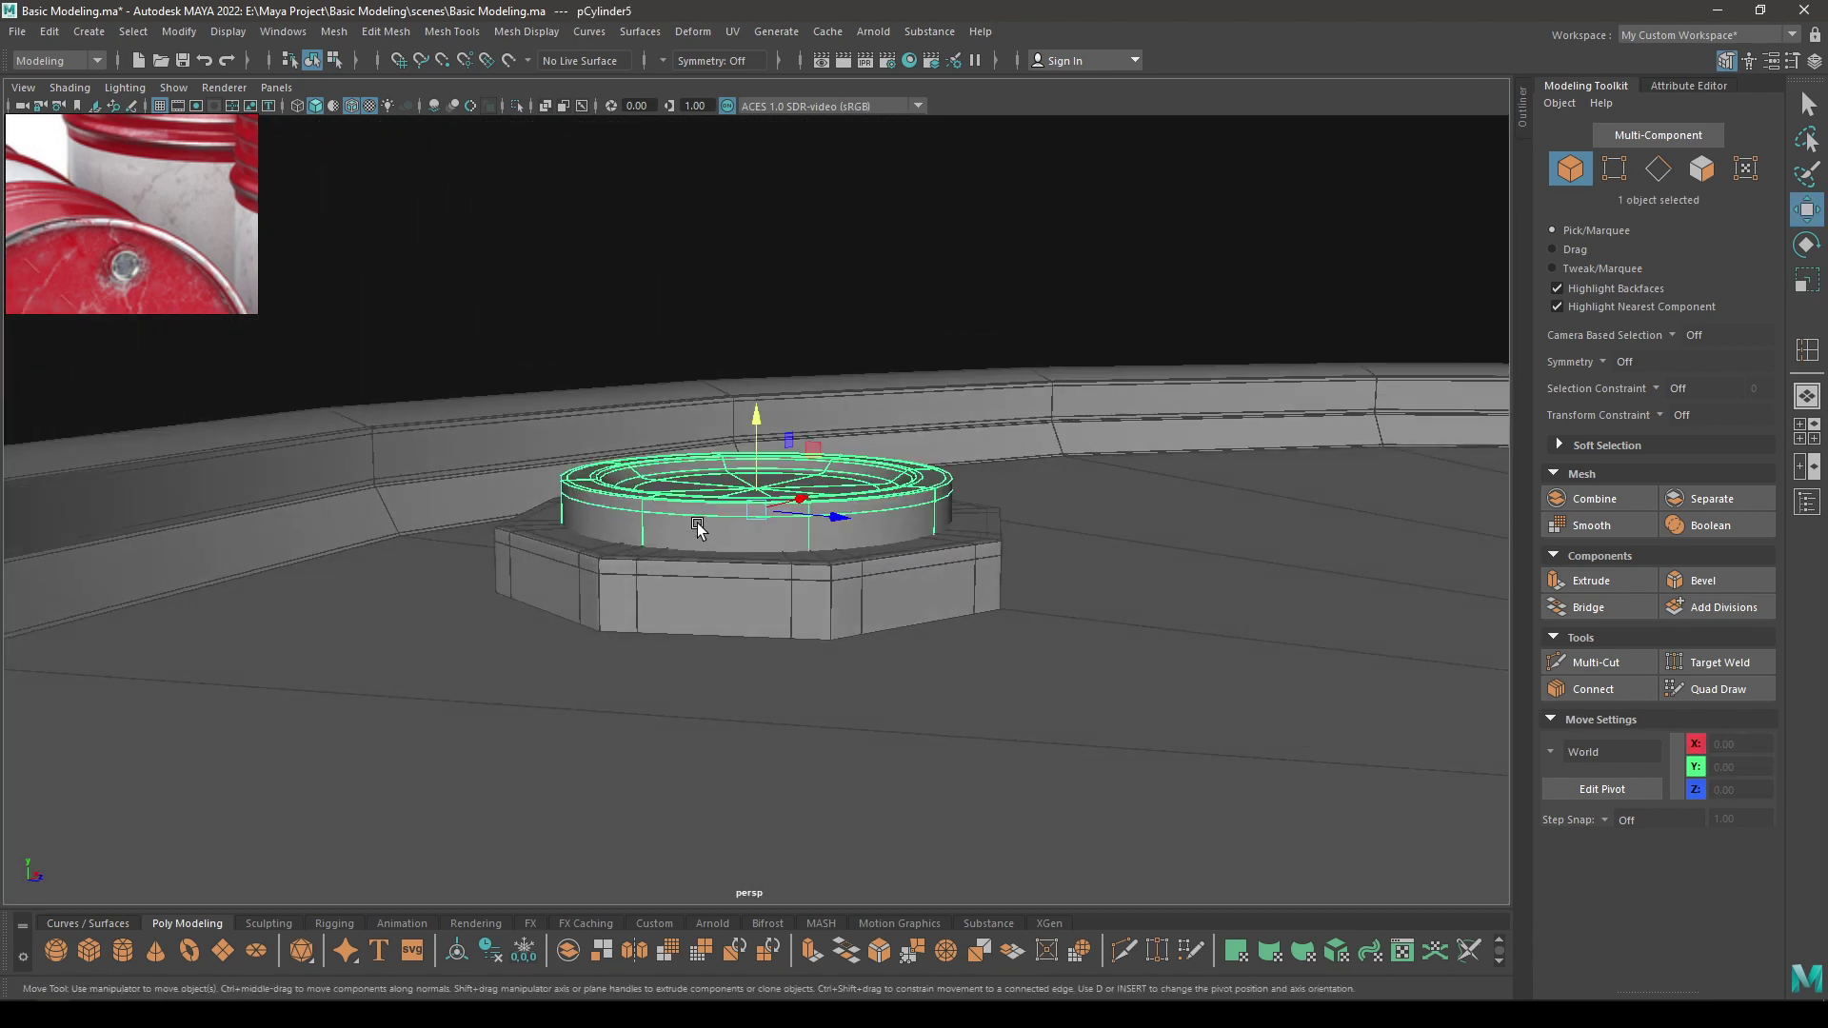
middle_drag(757, 473, 757, 366)
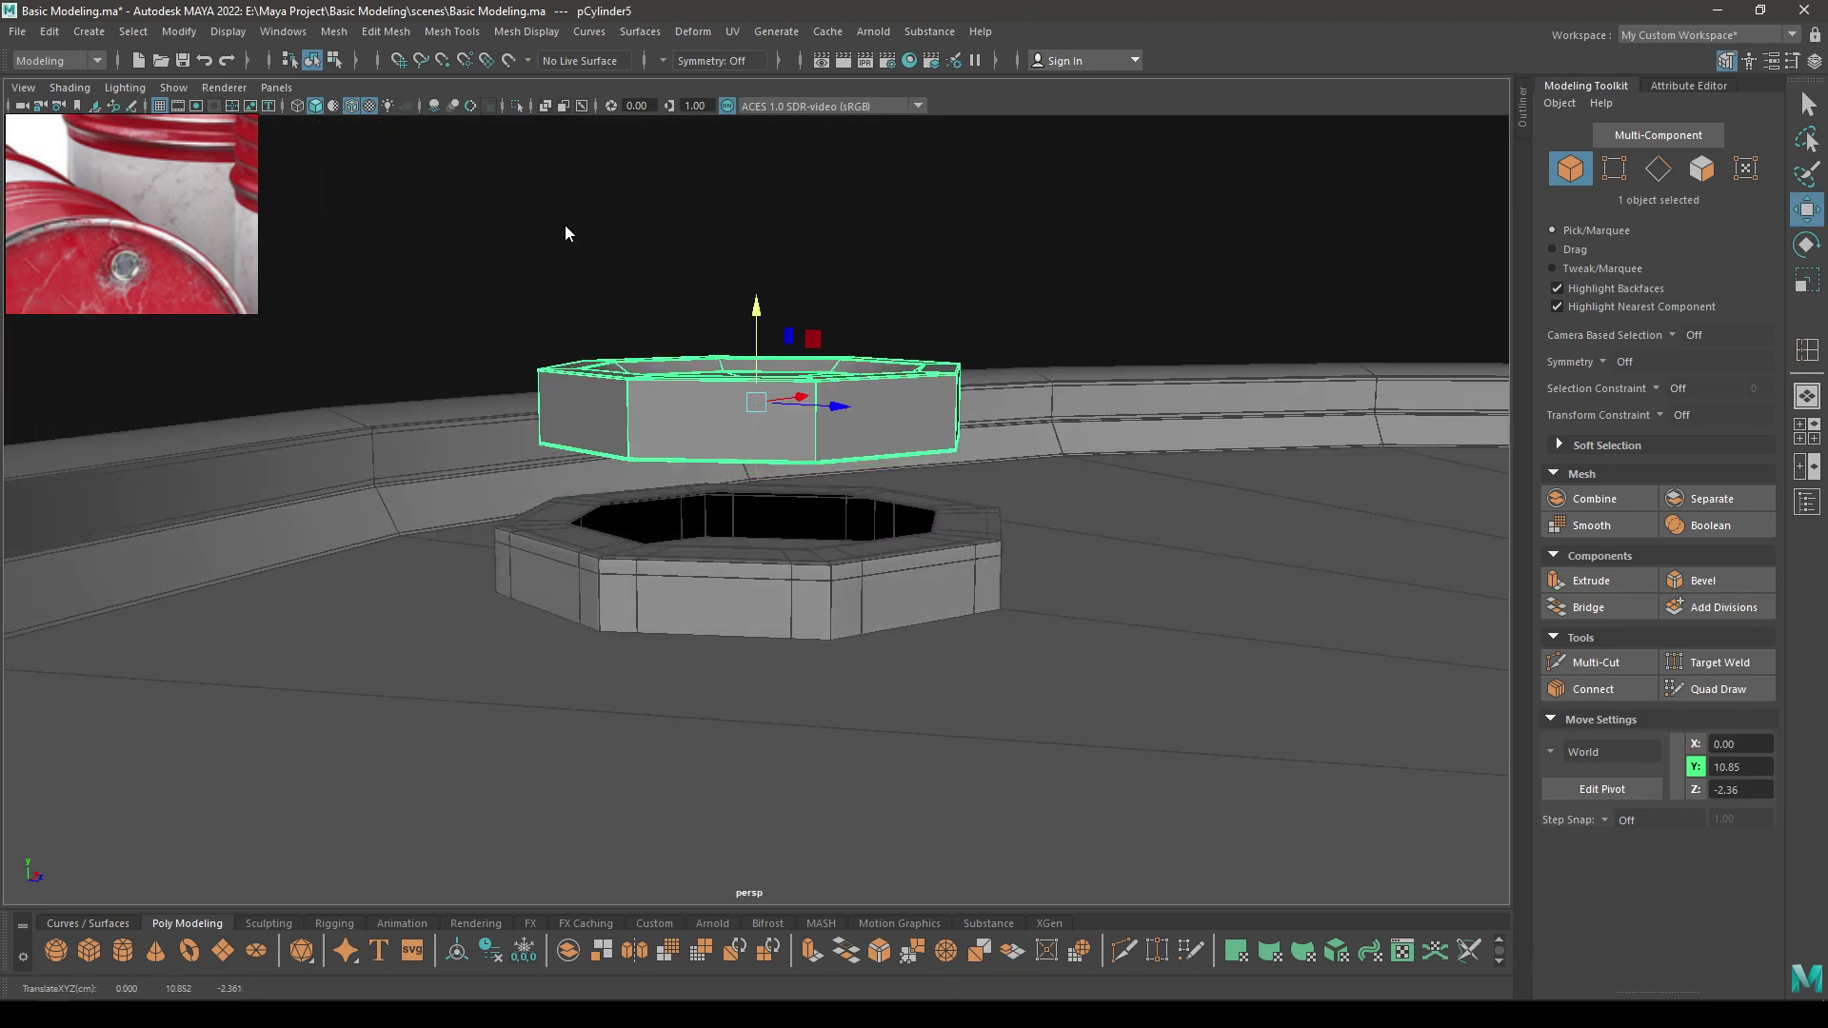
Select the edge loops at the cap's lower rim and move them up to make its side wall shorter
right_drag(563, 224, 576, 145)
mouse_move(730, 473)
alt+mouse_down()
mouse_move(724, 425)
mouse_move(738, 476)
alt+mouse_up()
alt+right_drag(738, 476, 768, 665)
scroll(768, 665, up, 1)
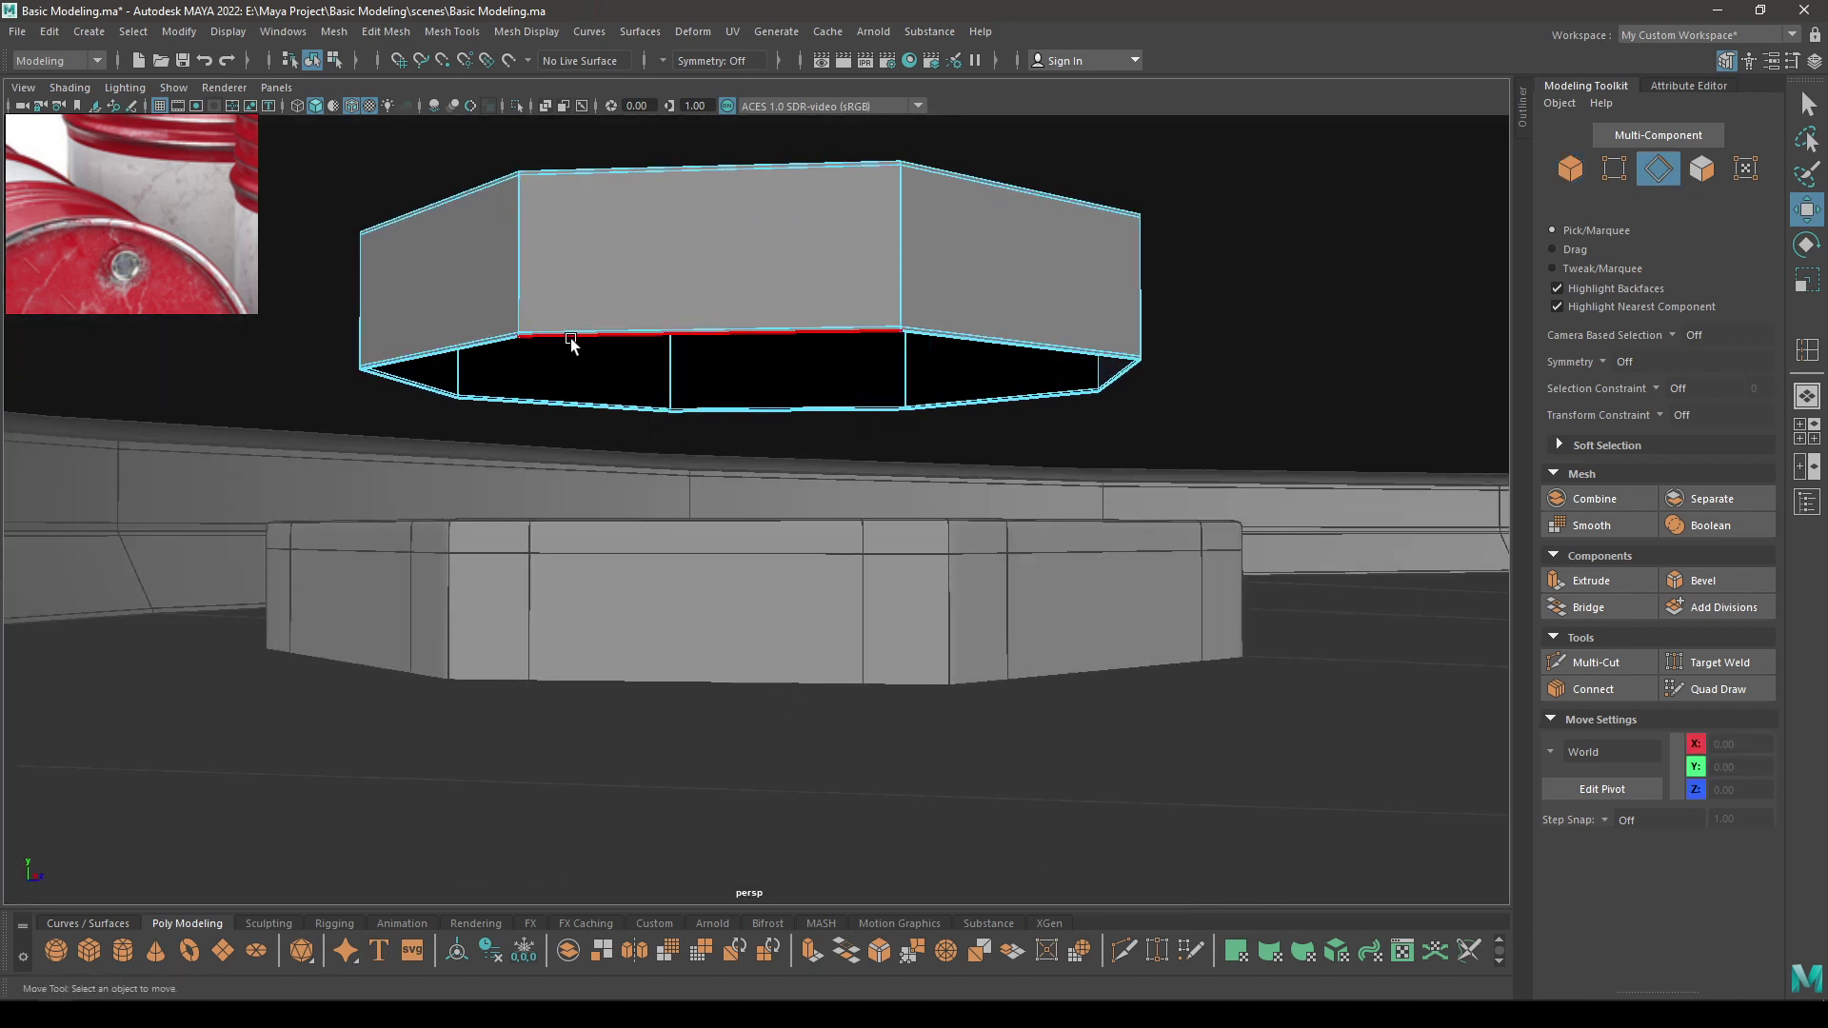
double_click(565, 333)
shift+double_click(560, 325)
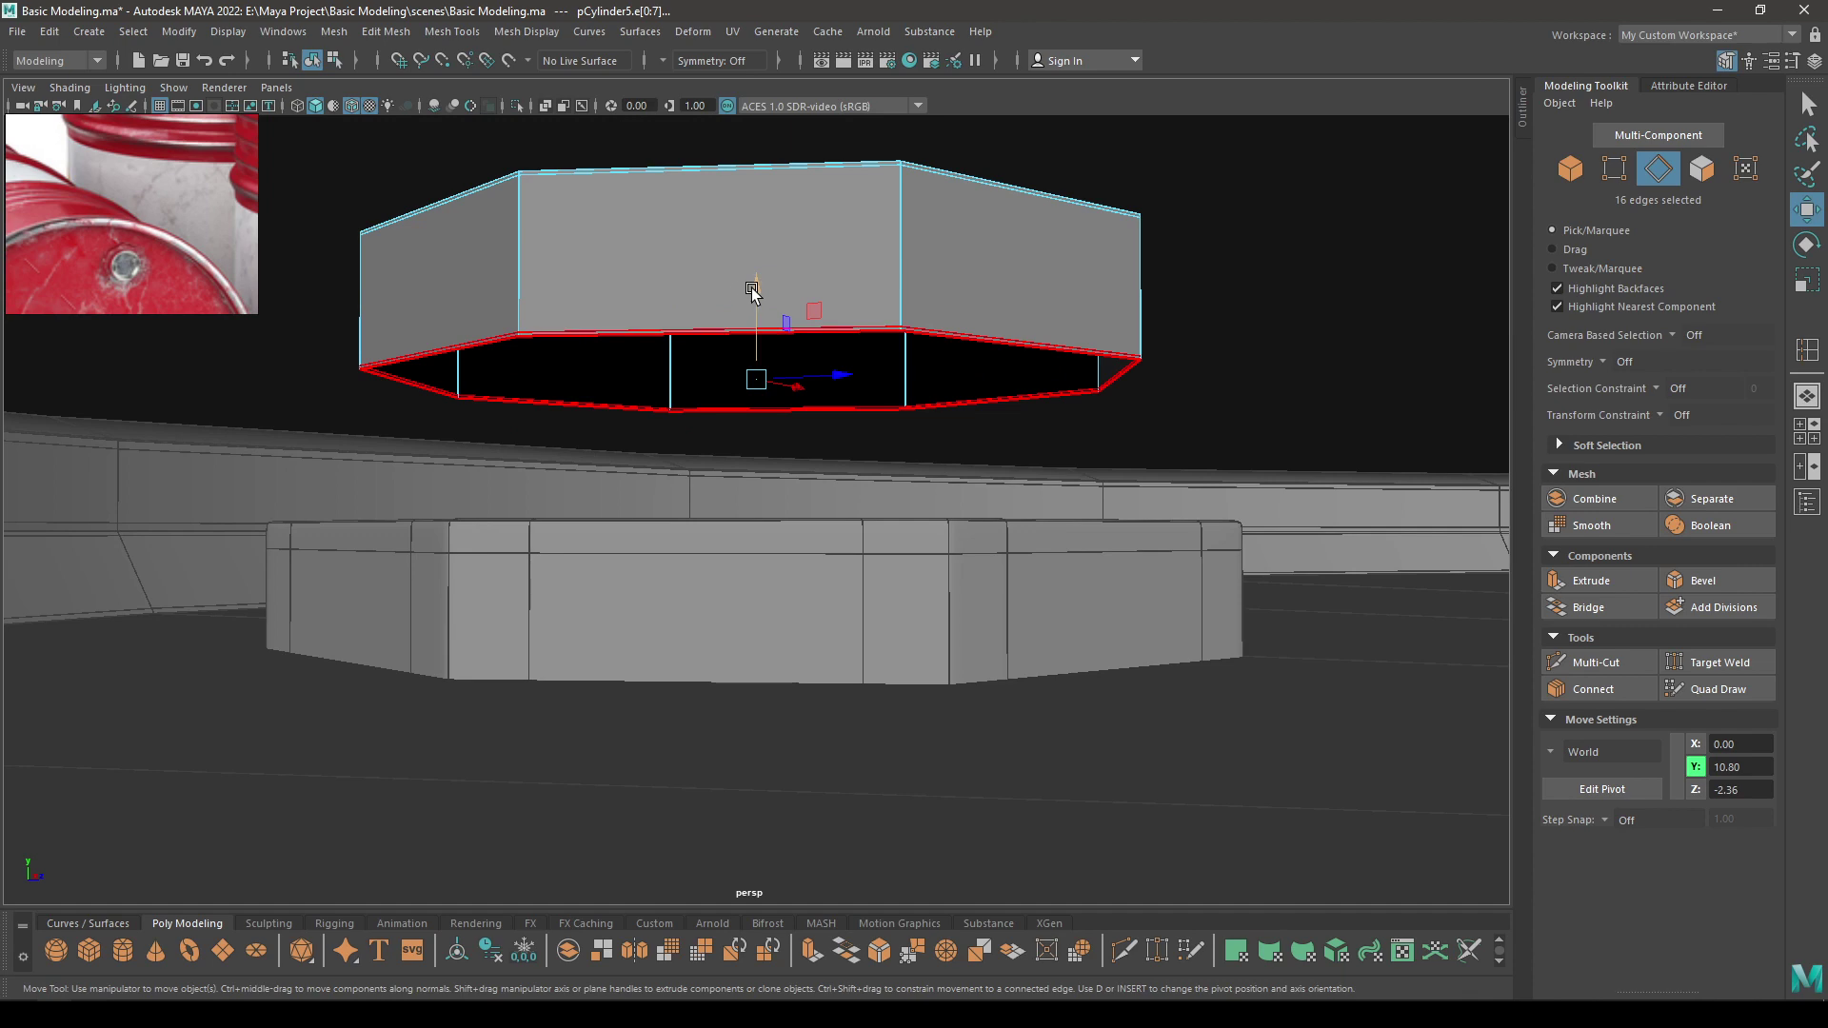
drag(752, 288, 748, 237)
Return to object mode and lower the shortened cap into the ring at about Y 10.65
right_drag(747, 237, 796, 307)
drag(754, 214, 749, 411)
alt+drag(749, 411, 762, 505)
alt+right_drag(767, 448, 796, 295)
mouse_move(796, 294)
mouse_down()
mouse_move(791, 245)
mouse_move(792, 323)
mouse_up()
Turn smooth preview back on for the cap and compare it with its unsmoothed shape
key(r)
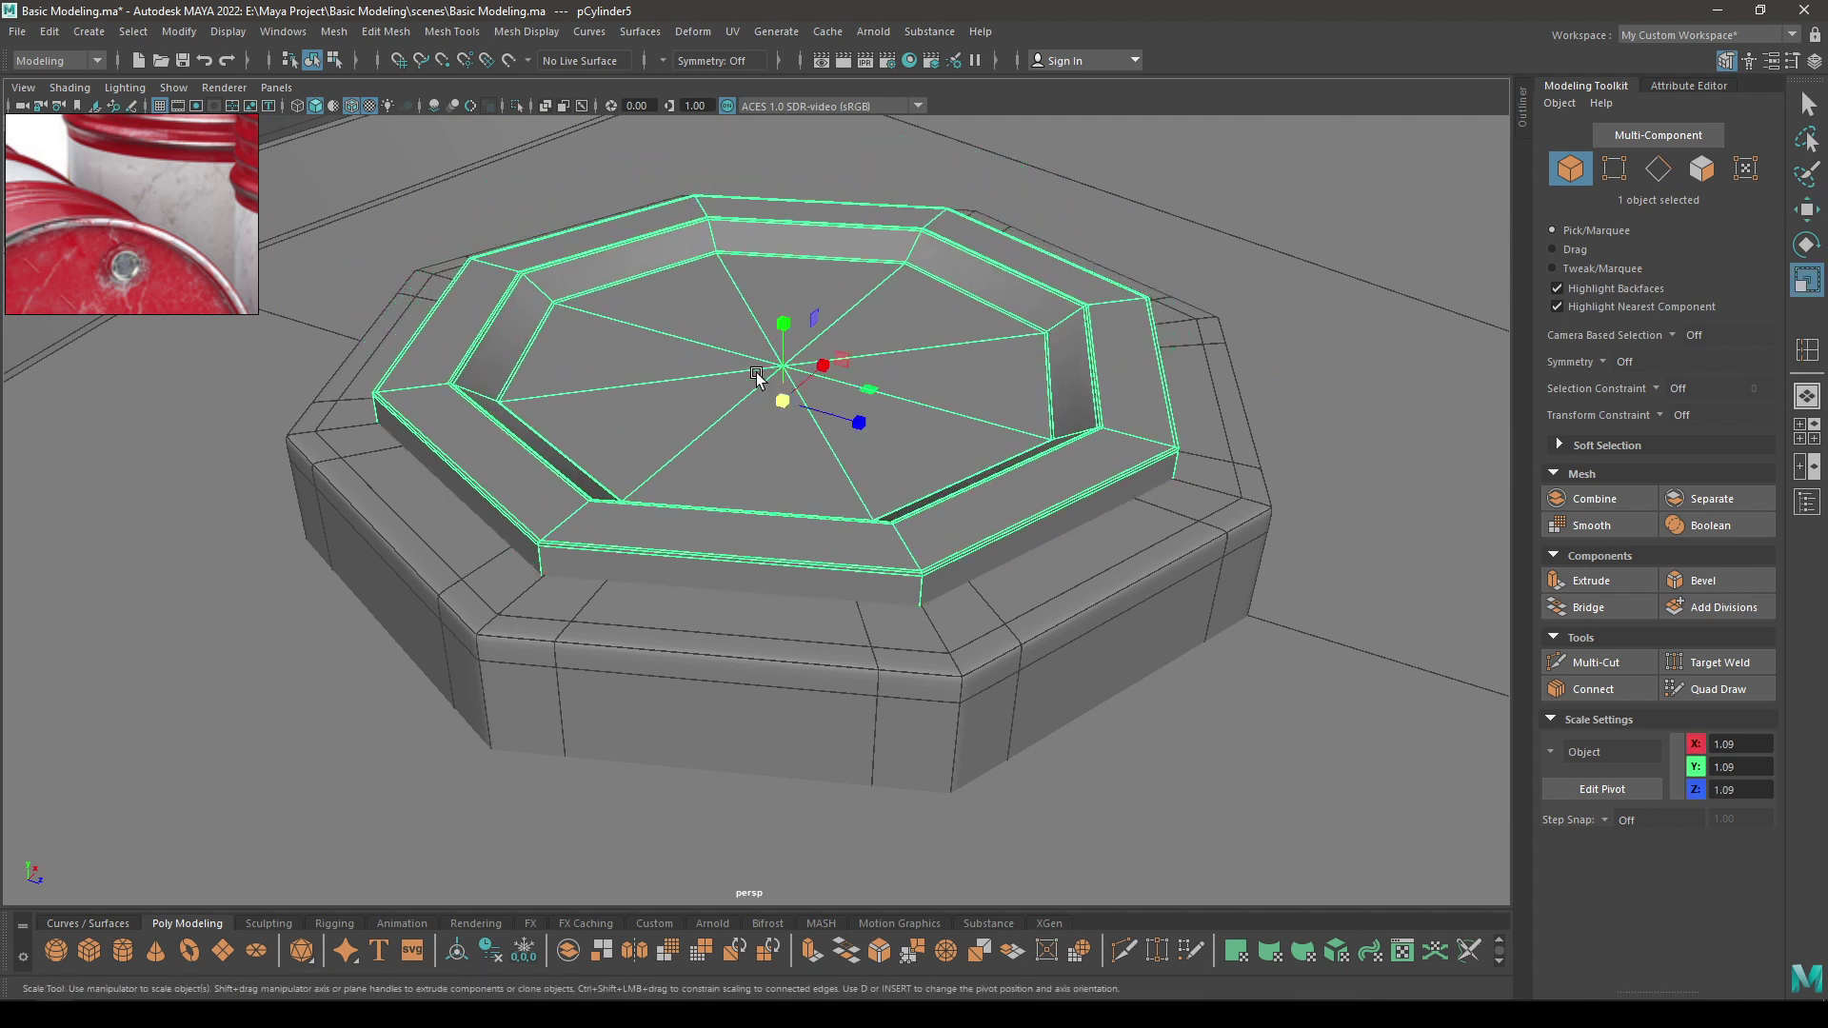
drag(780, 398, 661, 440)
key(3)
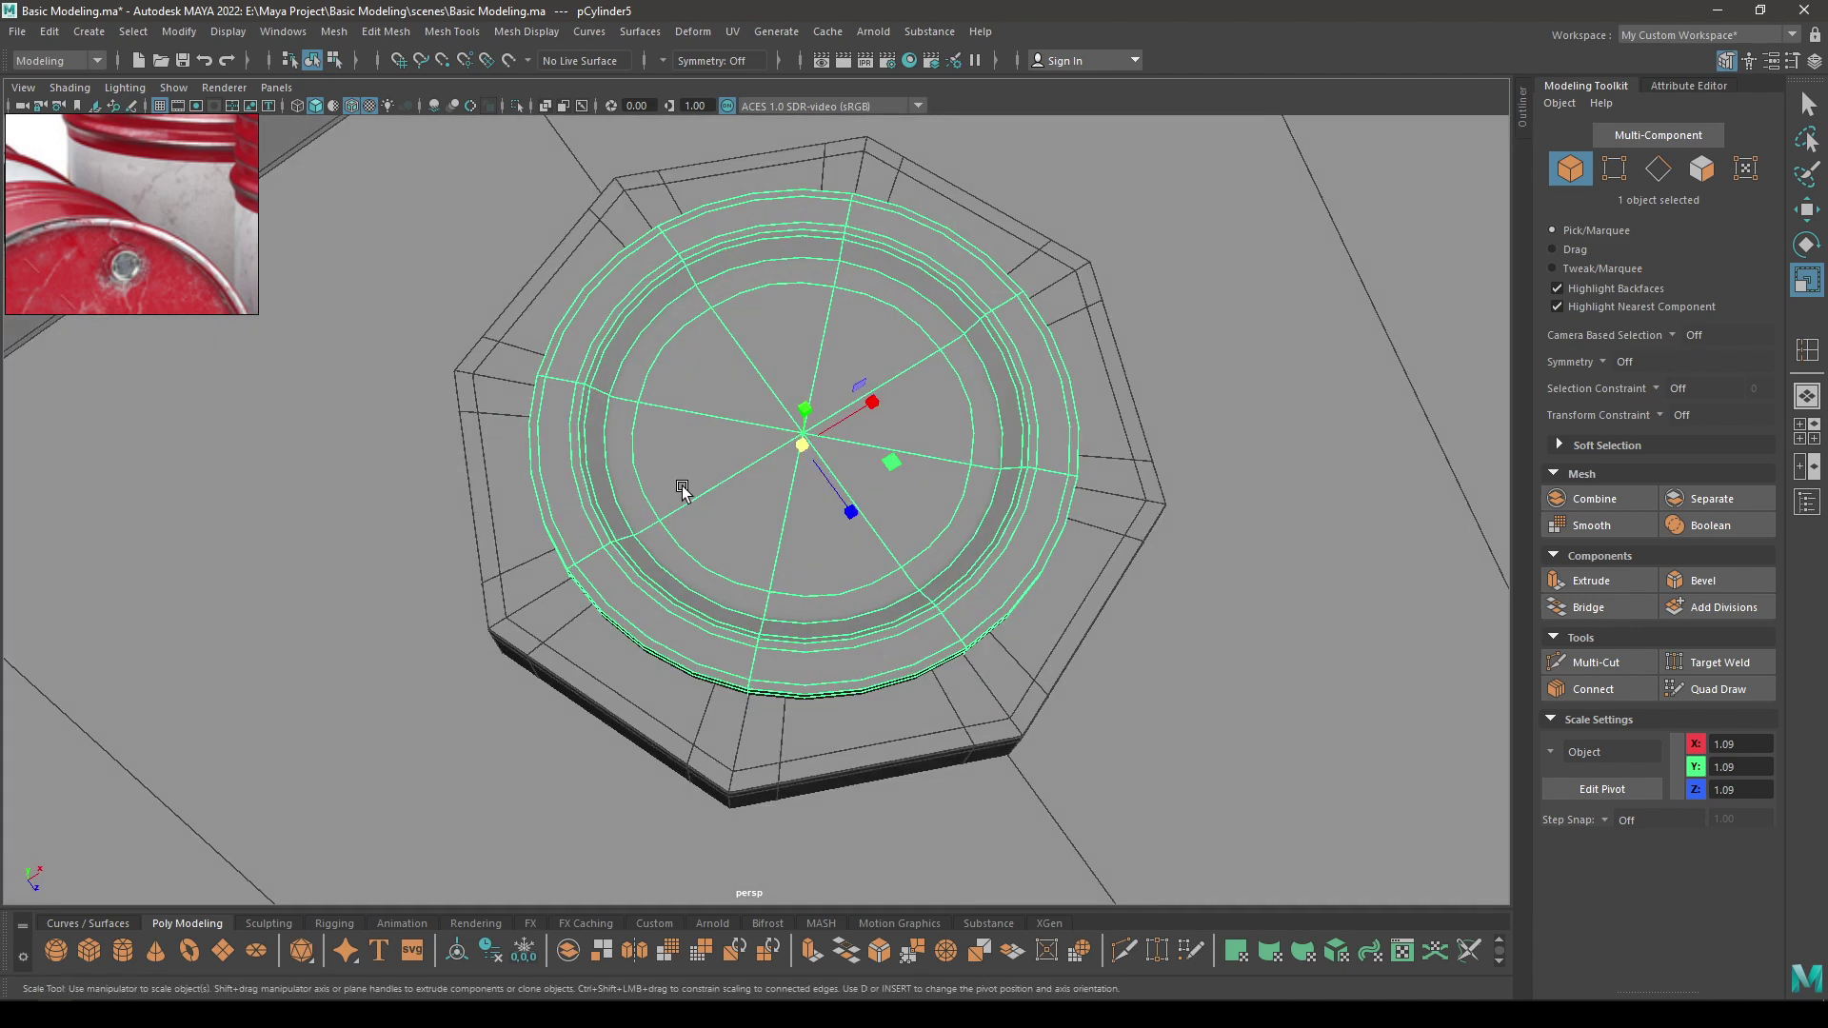
key(1)
key(3)
Select the drum body, turn on its smooth preview and clear the selection
alt+right_drag(678, 676, 600, 481)
alt+drag(600, 481, 665, 529)
click(669, 531)
click(612, 572)
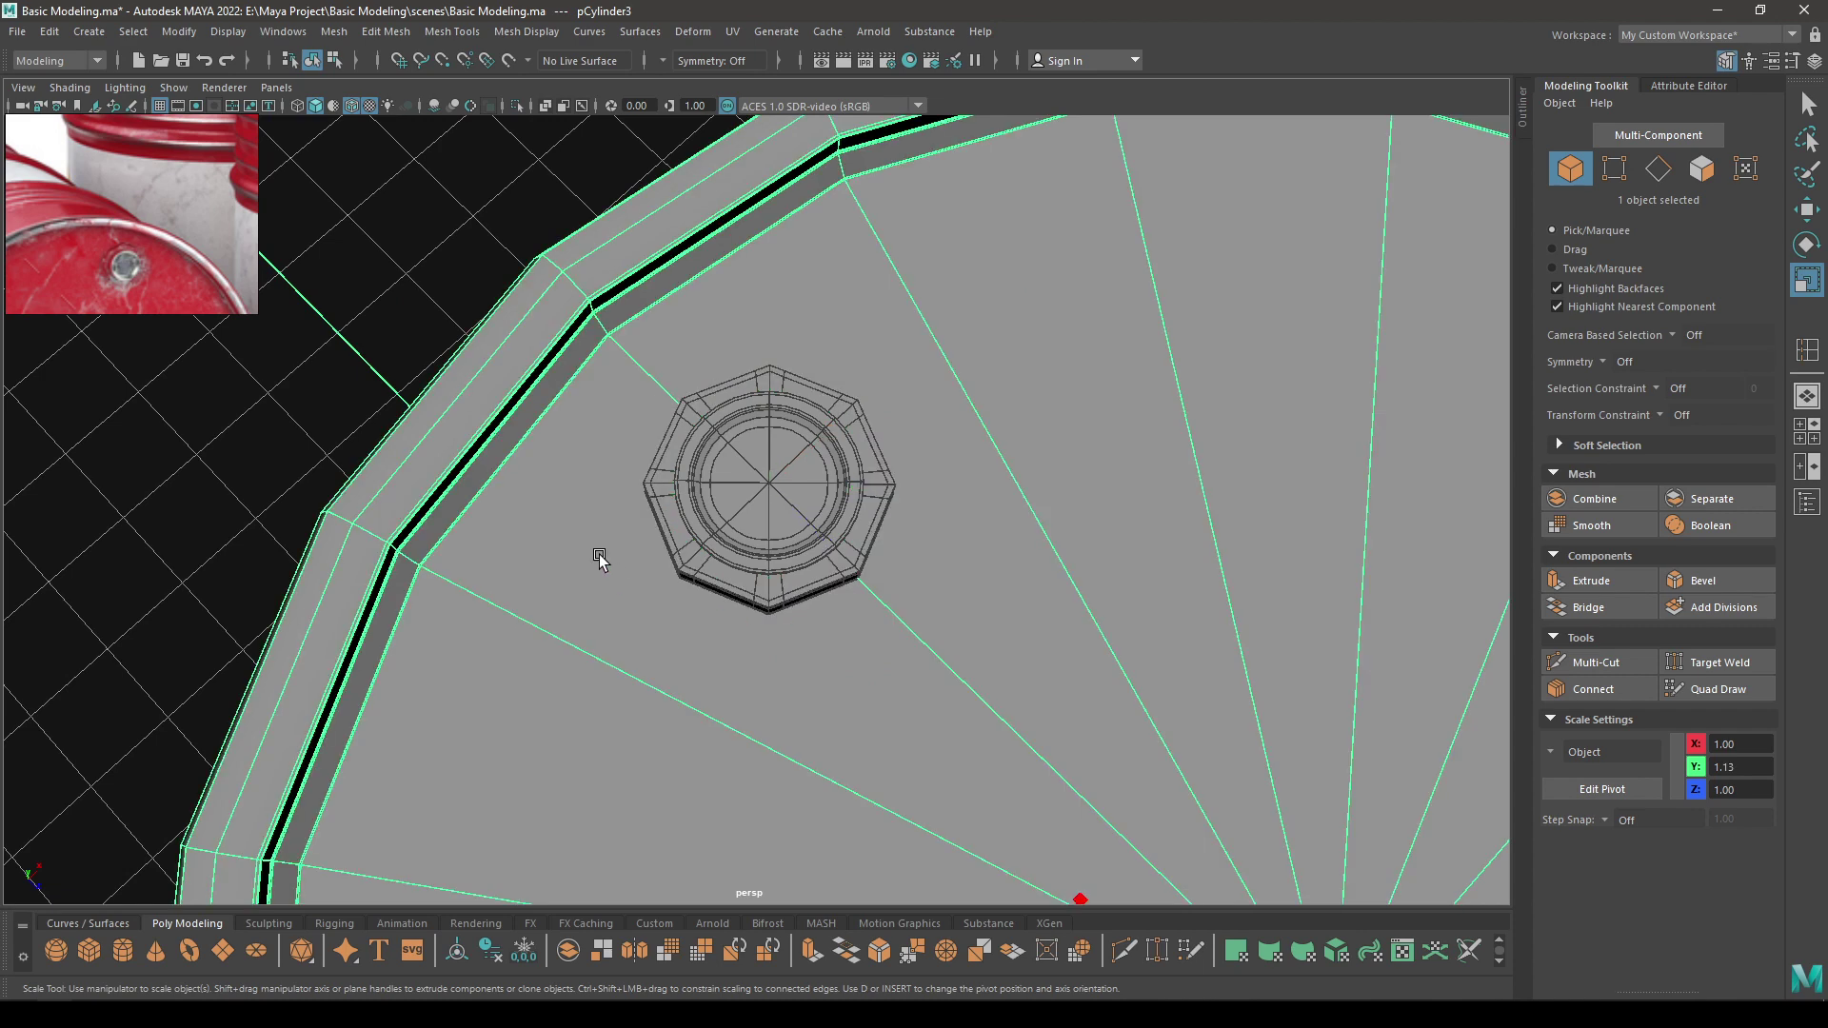
key(3)
click(425, 269)
Select the octagonal ring and its cap together and duplicate them along Z to about 2.32 on the lid's opposite side
alt+right_drag(718, 654, 596, 342)
alt+drag(596, 342, 640, 391)
click(771, 528)
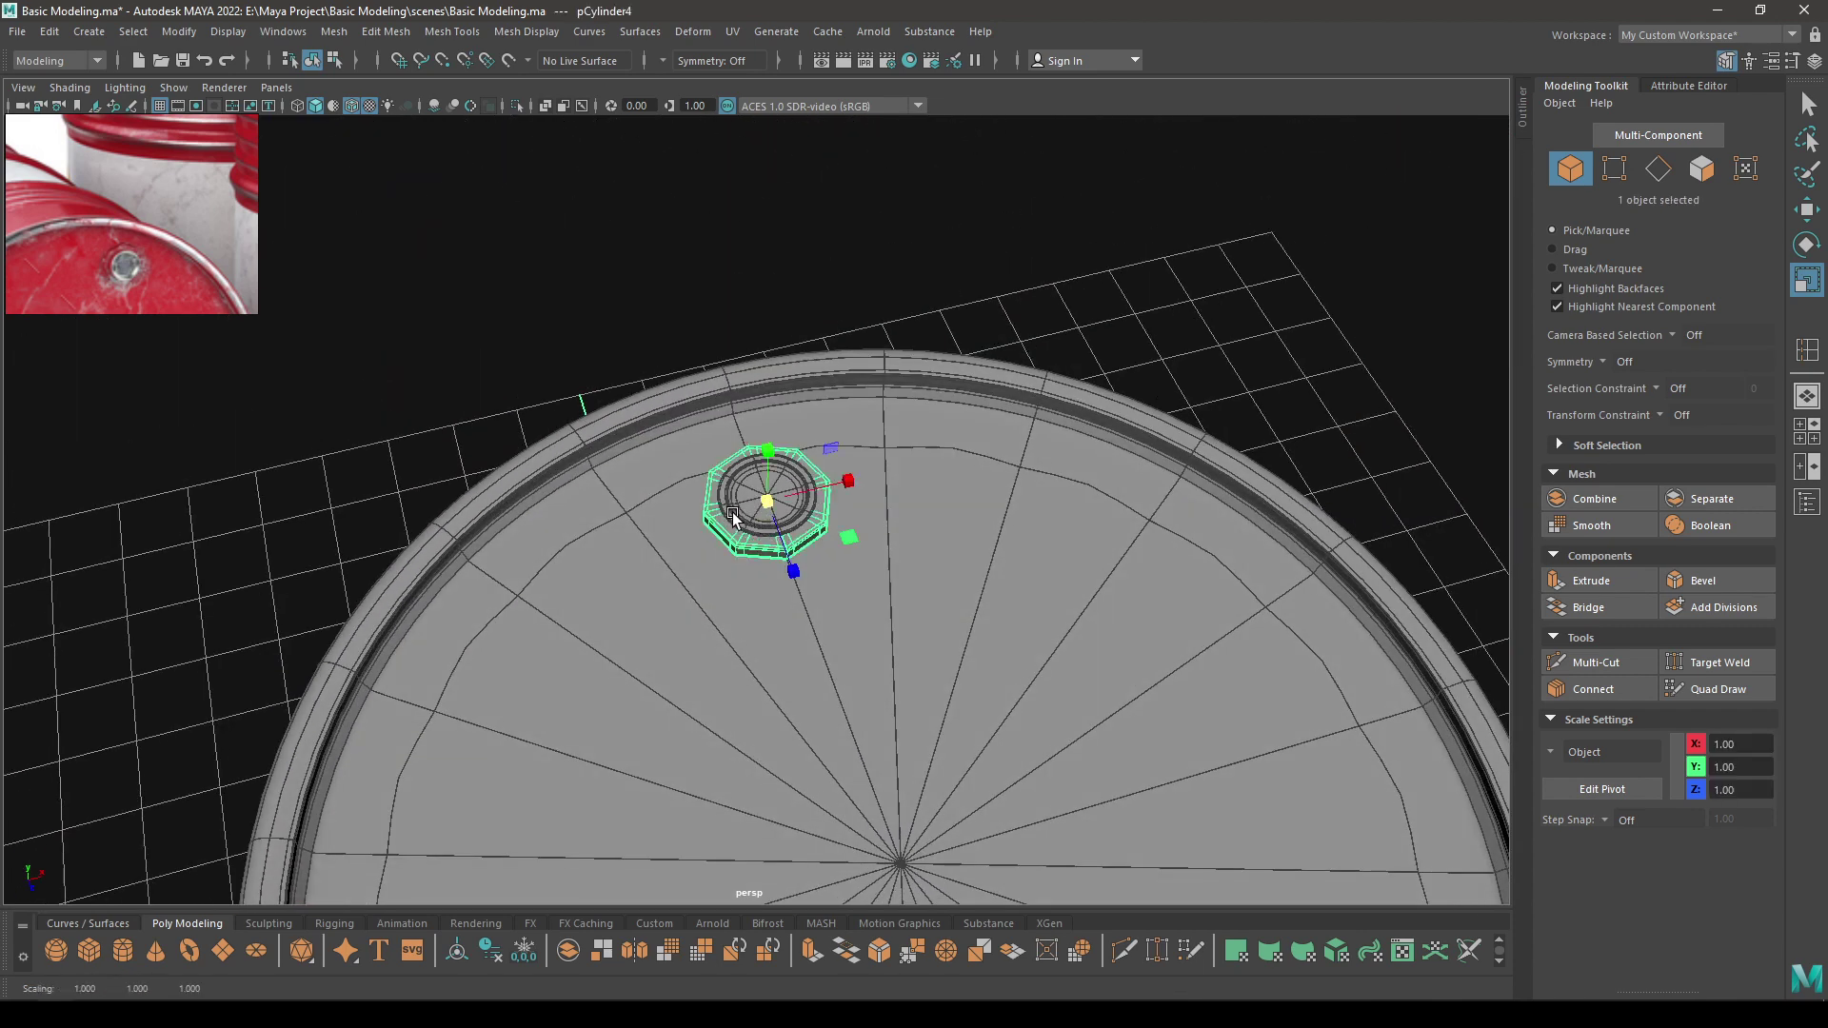
key(w)
shift+click(738, 508)
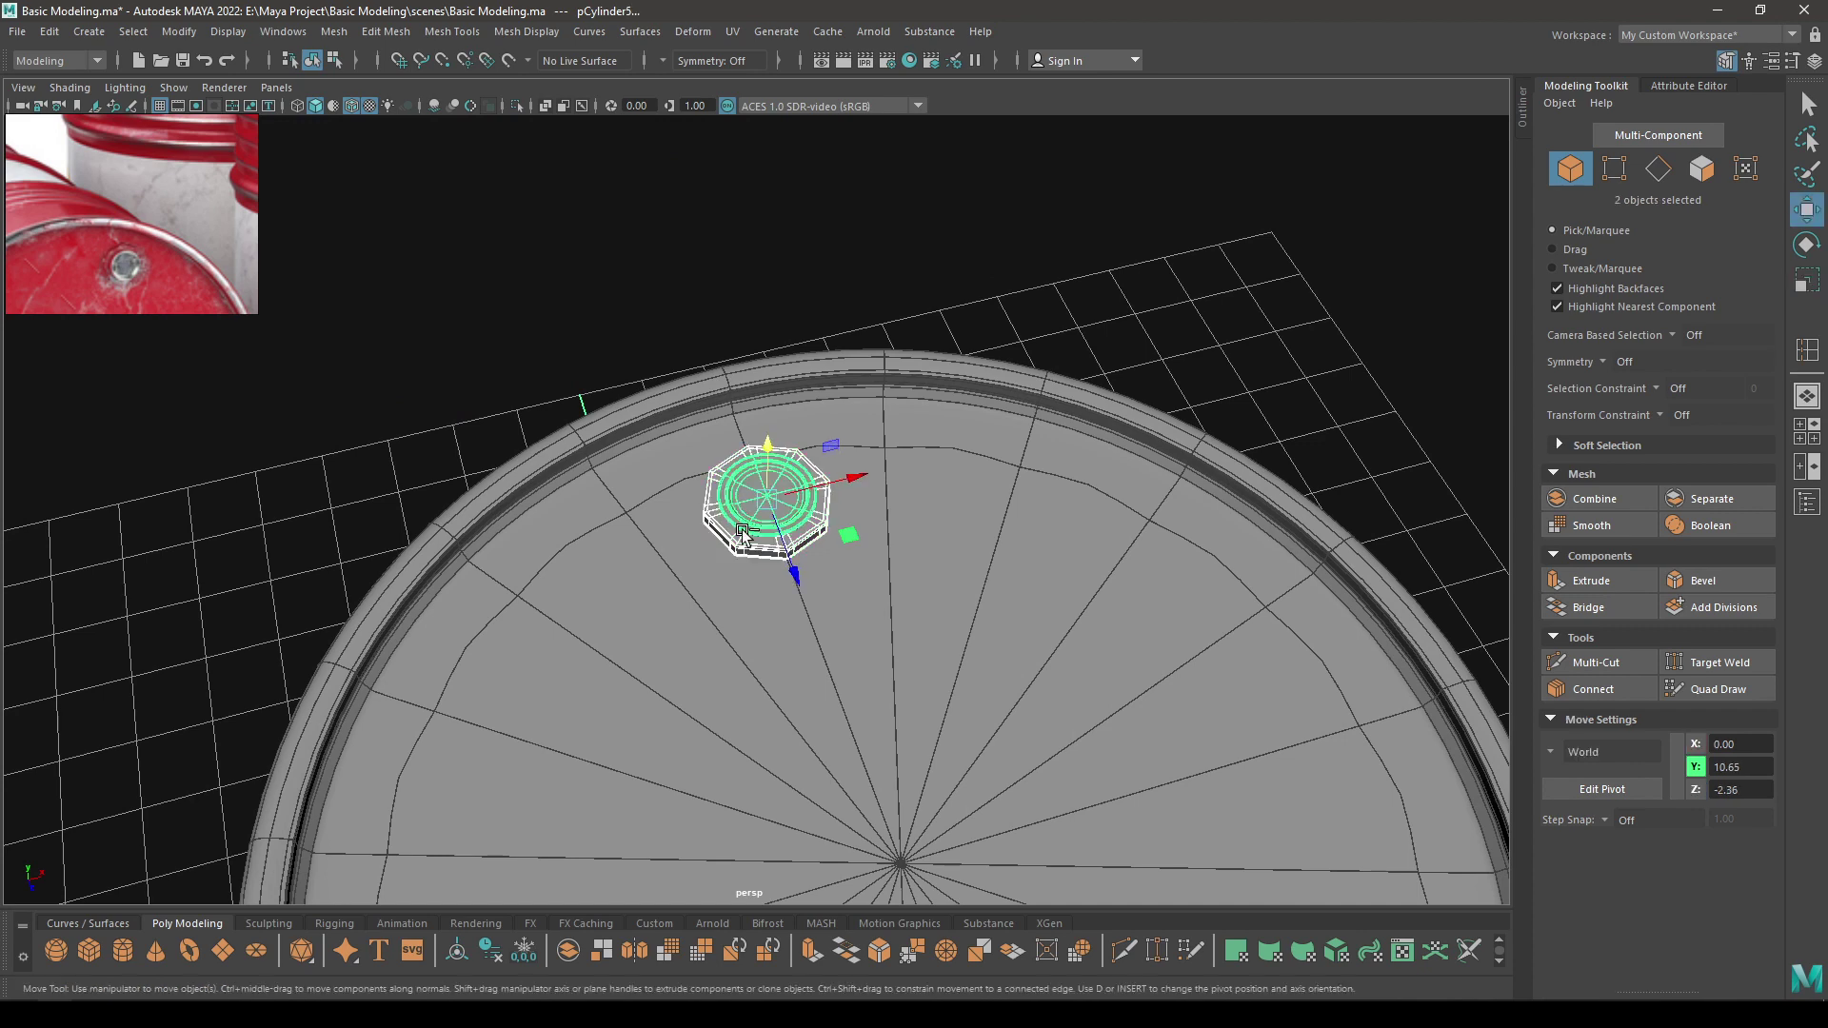
alt+right_drag(841, 648, 804, 591)
alt+middle_drag(803, 592, 783, 362)
shift+drag(765, 394, 865, 773)
Scale the duplicated ring and cap up uniformly so that they are larger than the originals
key(r)
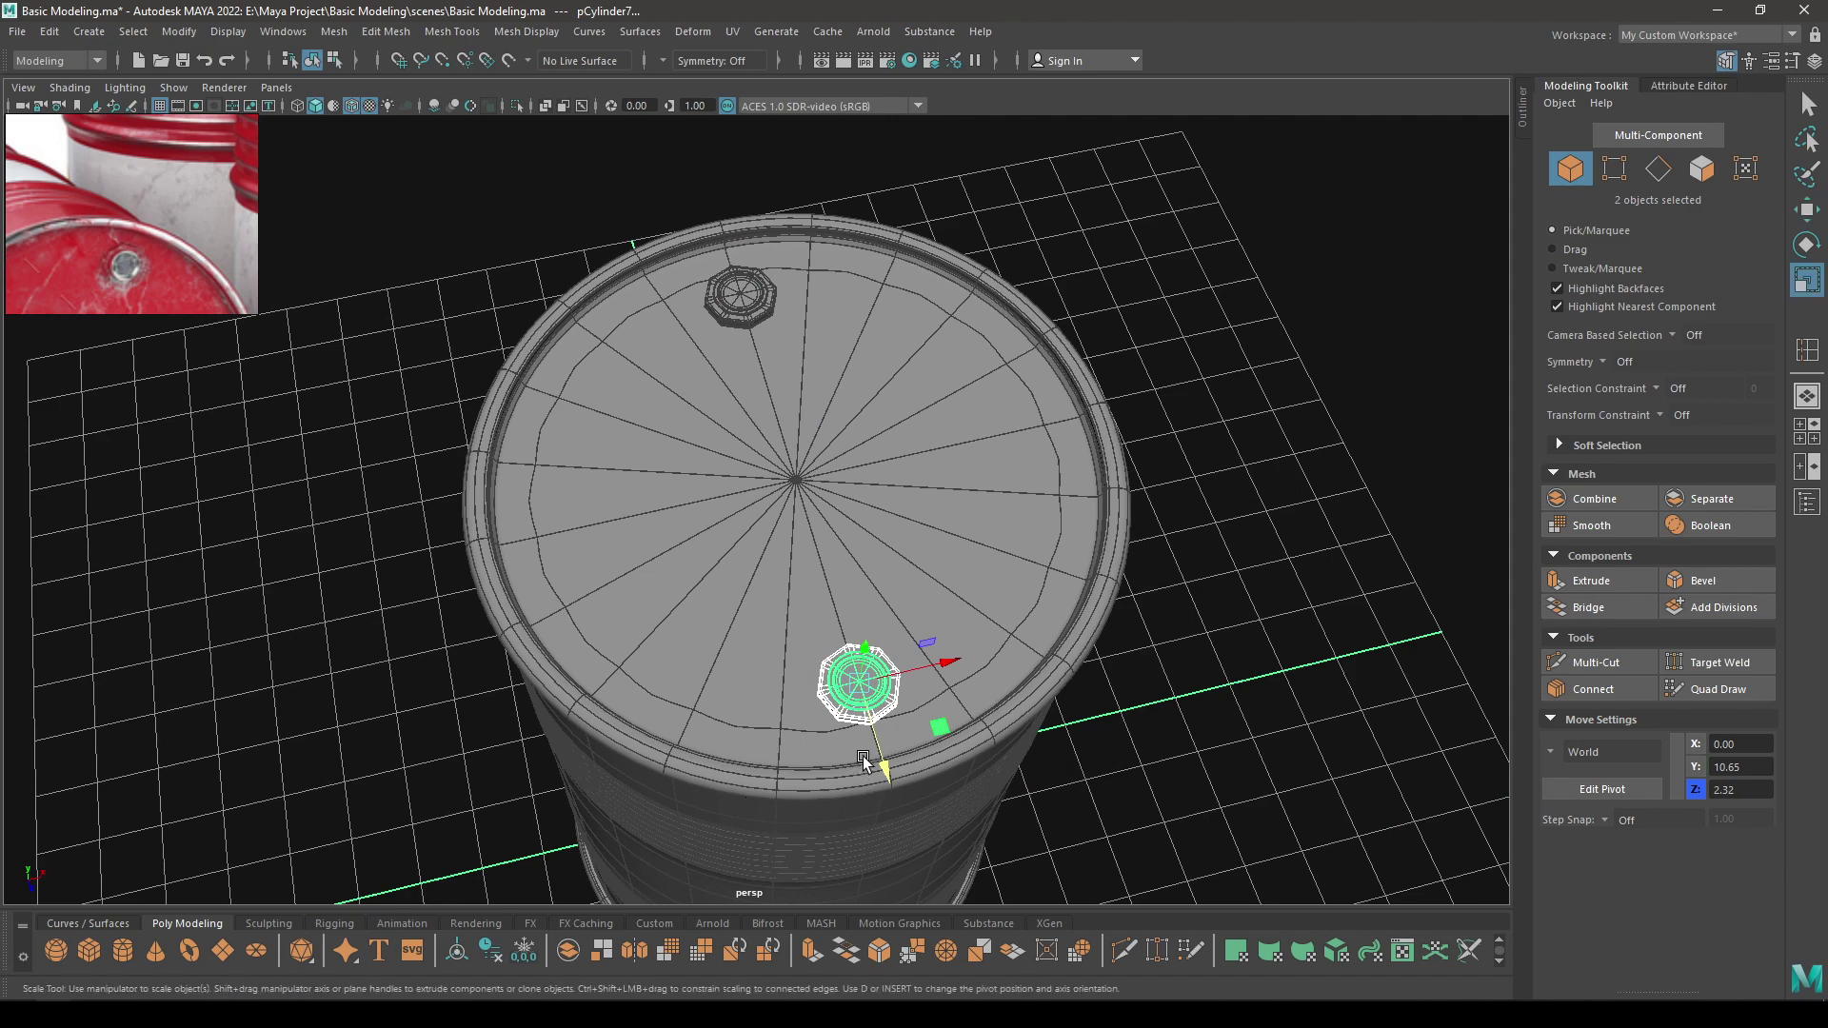
drag(864, 685, 946, 616)
key(w)
key(f)
Raise only the duplicated cap to about Y 10.71 within its ring, and clear the selection
alt+drag(843, 570, 906, 578)
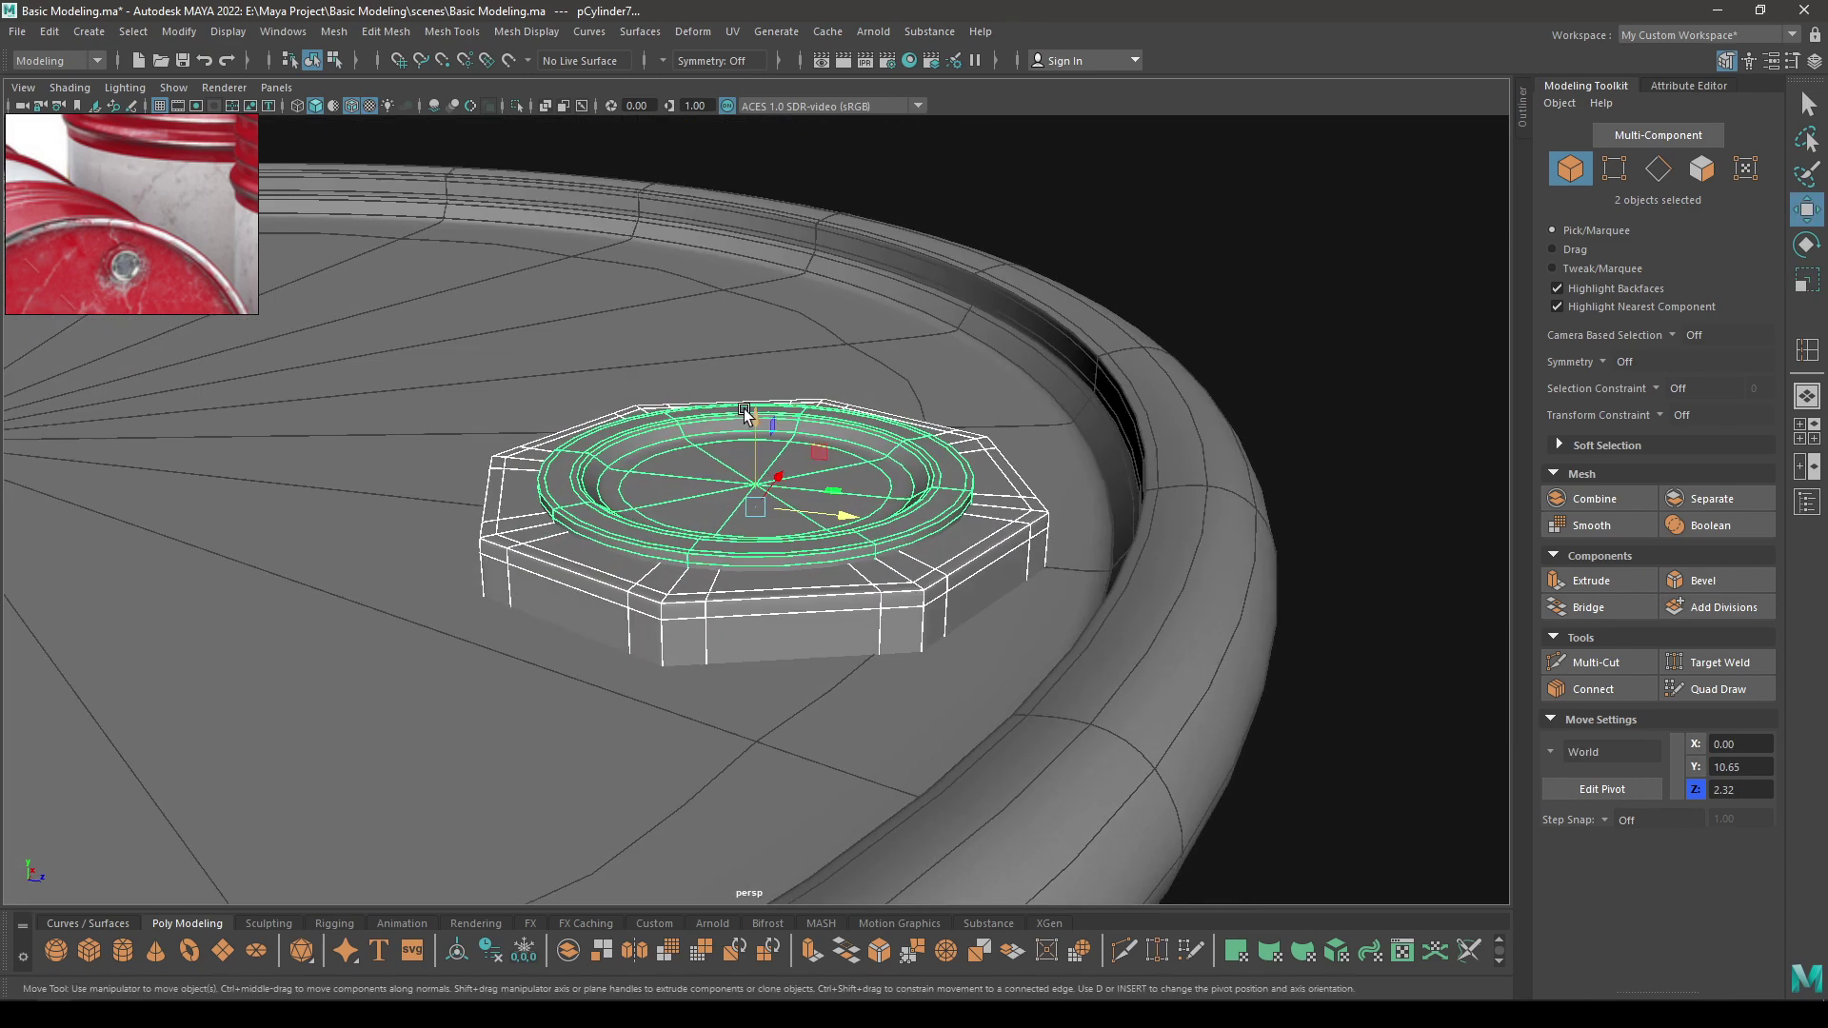
mouse_move(745, 409)
mouse_down()
mouse_move(758, 375)
mouse_move(760, 393)
mouse_up()
click(683, 523)
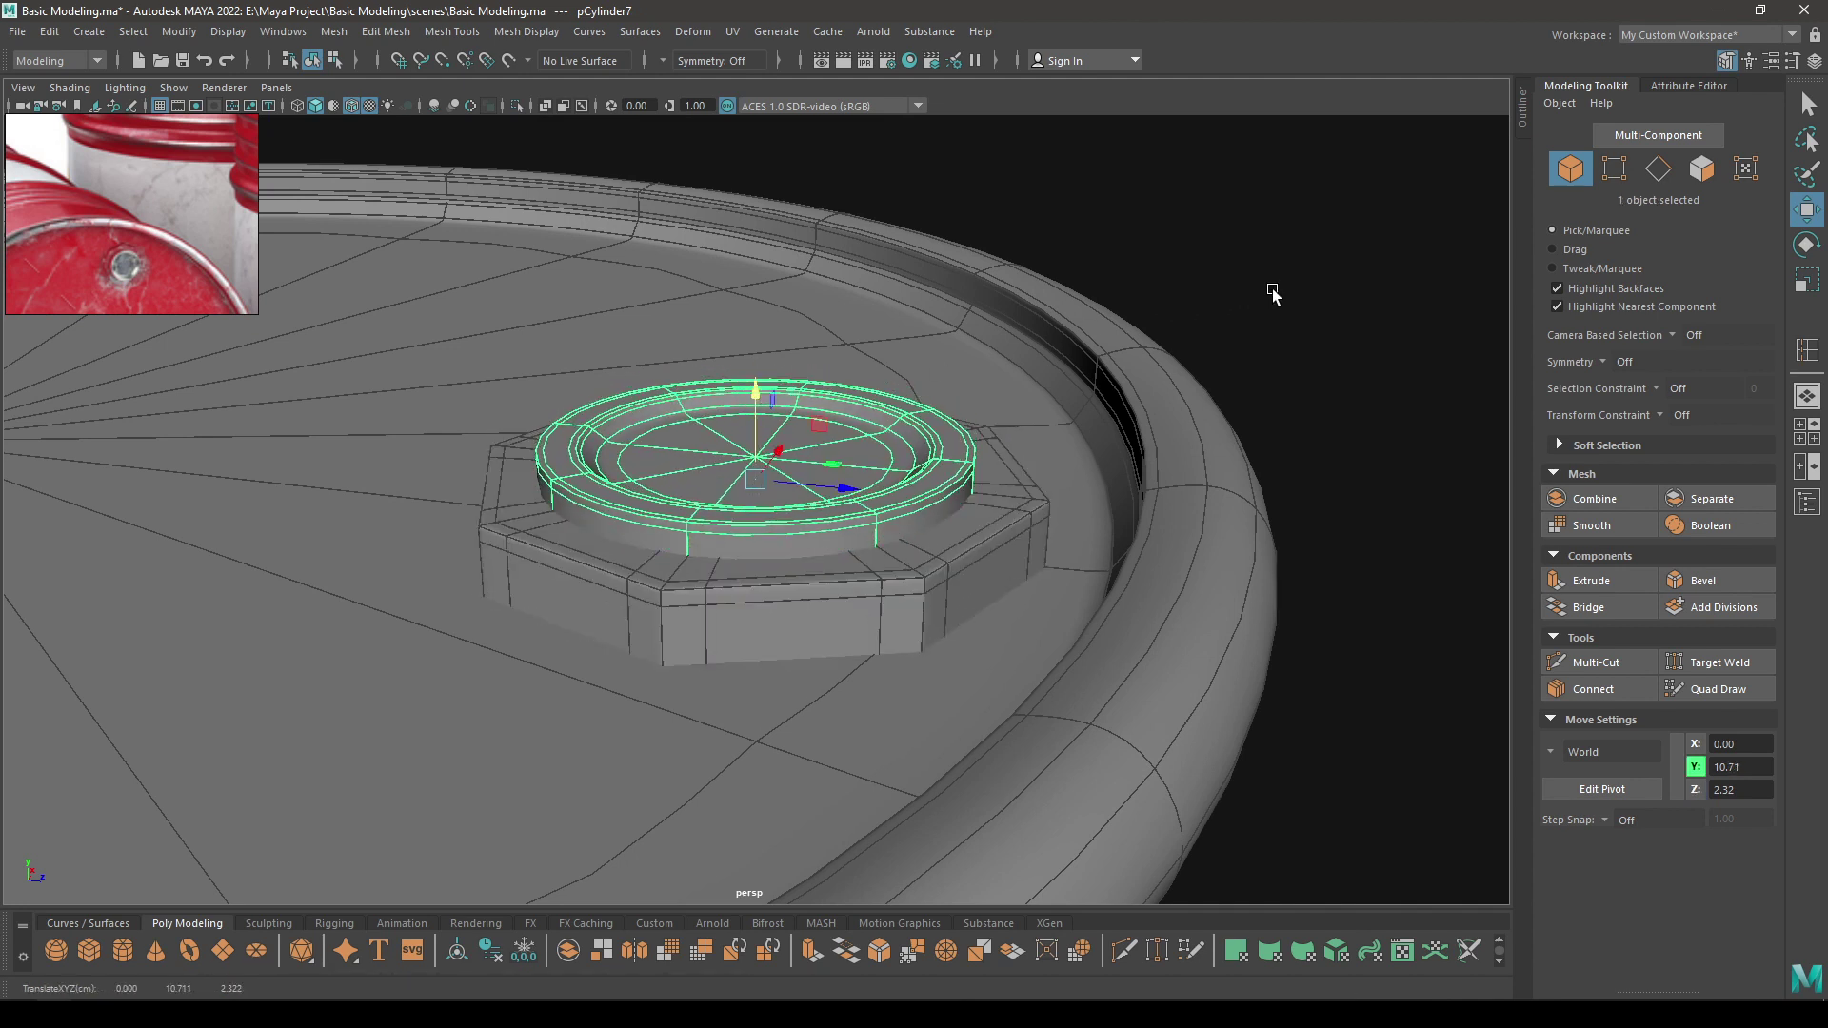
click(1273, 288)
Turn off the wireframe overlay on the shaded model and inspect the whole drum from several angles
alt+right_drag(1238, 286, 1008, 245)
alt+drag(1009, 245, 952, 399)
alt+right_drag(952, 400, 694, 17)
alt+drag(685, 609, 751, 524)
alt+right_drag(751, 524, 644, 392)
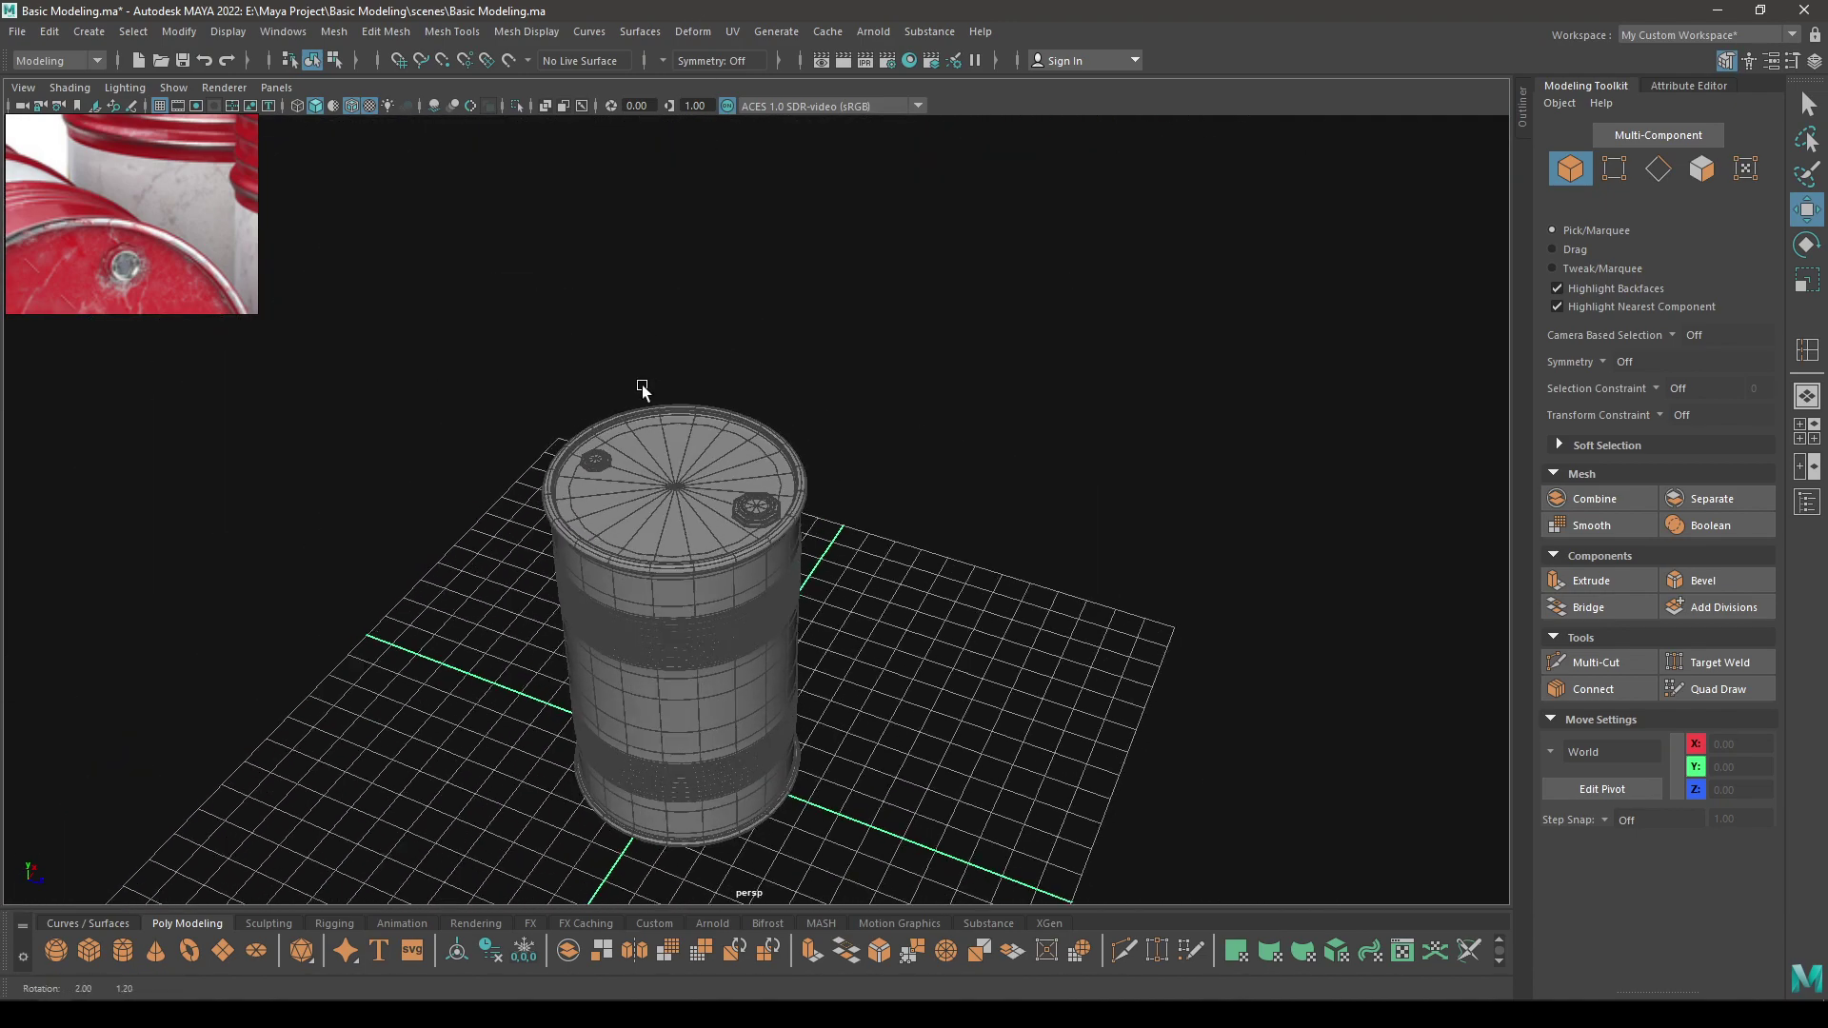
alt+drag(645, 392, 722, 392)
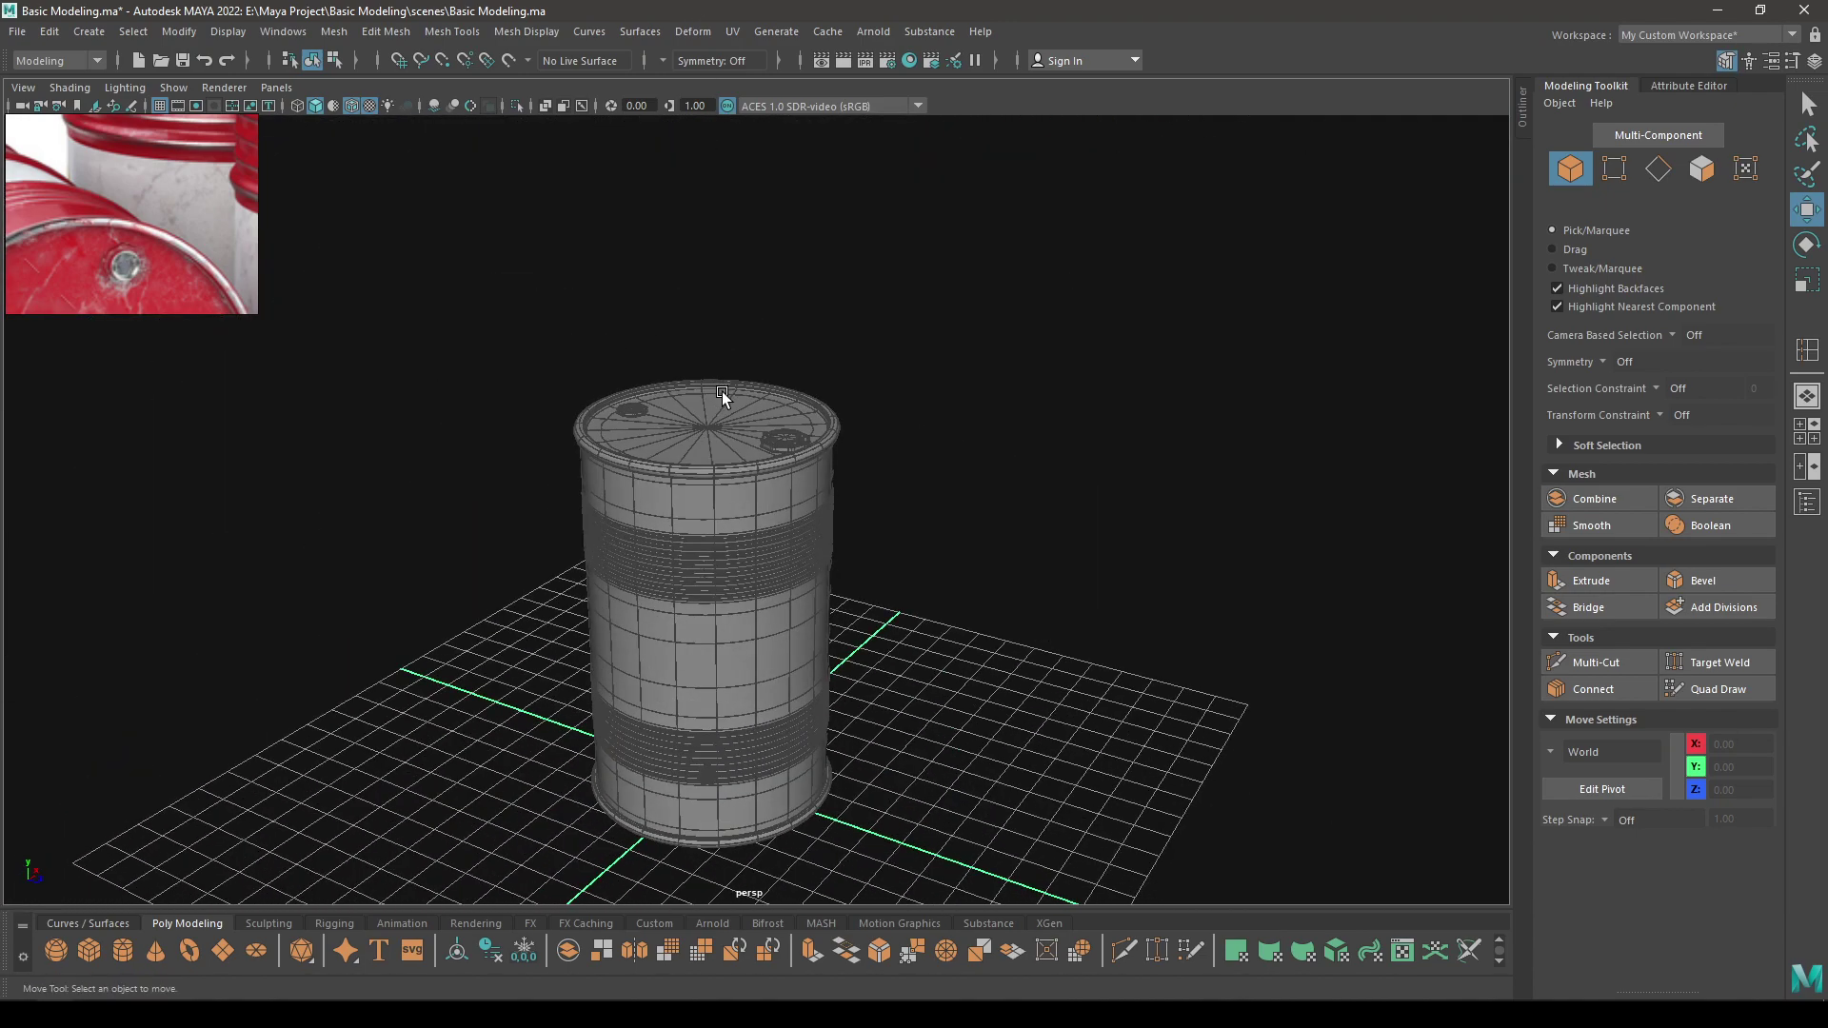
click(347, 105)
alt+drag(724, 534, 696, 552)
alt+right_drag(695, 552, 782, 669)
mouse_move(782, 669)
alt+mouse_down()
mouse_move(841, 694)
mouse_move(851, 669)
mouse_move(755, 571)
mouse_move(845, 666)
mouse_move(918, 682)
mouse_move(957, 448)
mouse_move(890, 466)
mouse_move(926, 514)
mouse_move(909, 742)
alt+mouse_up()
scroll(852, 672, down, 3)
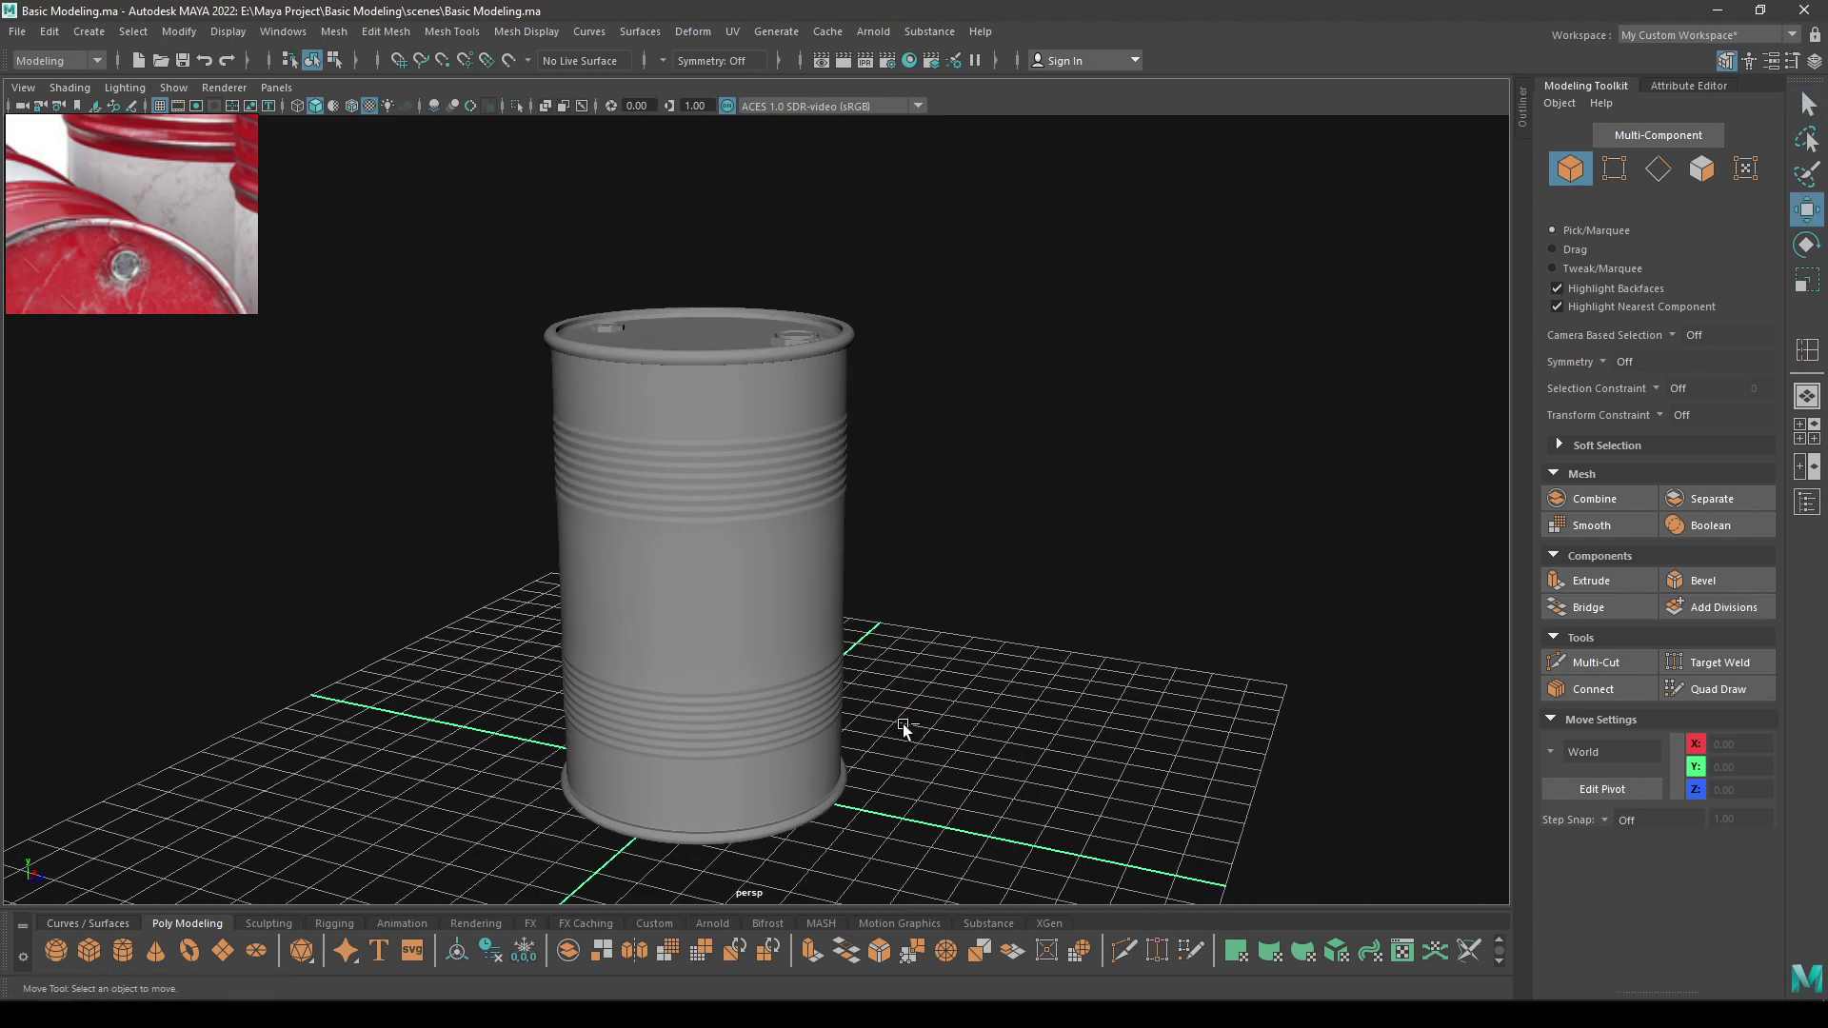
Select all five drum parts and create a new display layer from the selection
drag(973, 850, 494, 107)
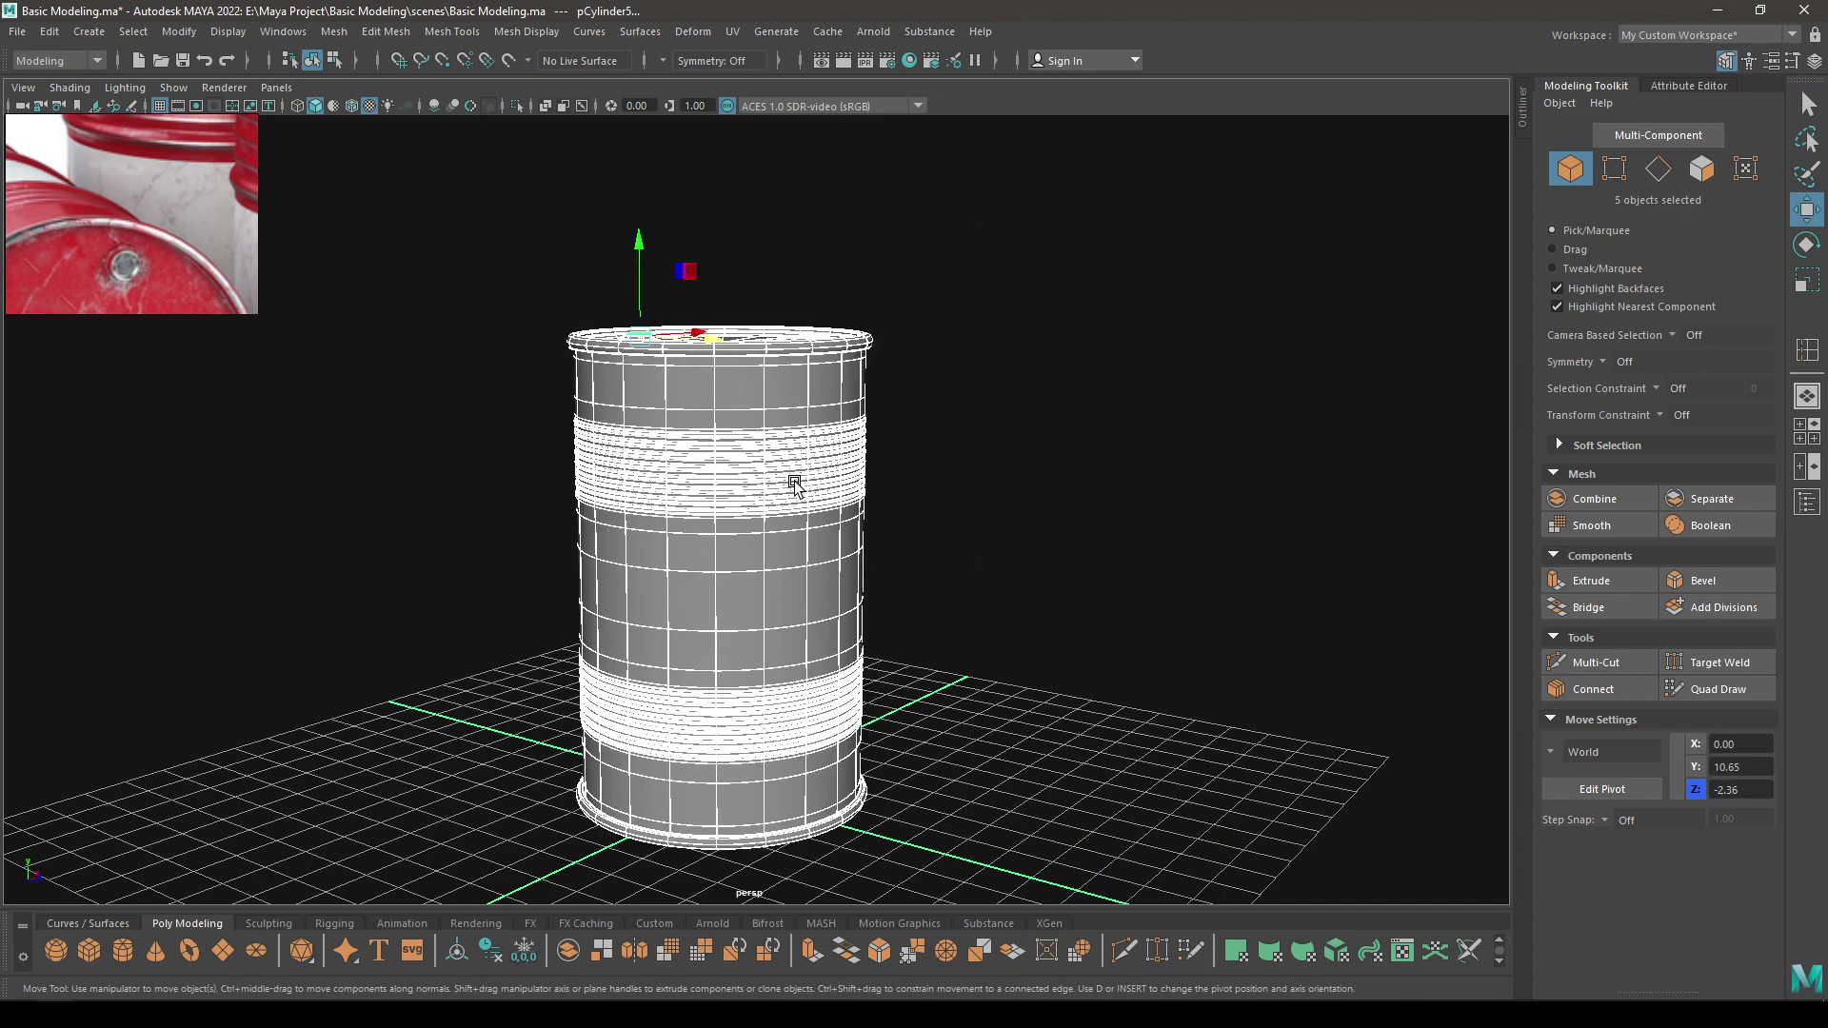
alt+drag(796, 482, 862, 510)
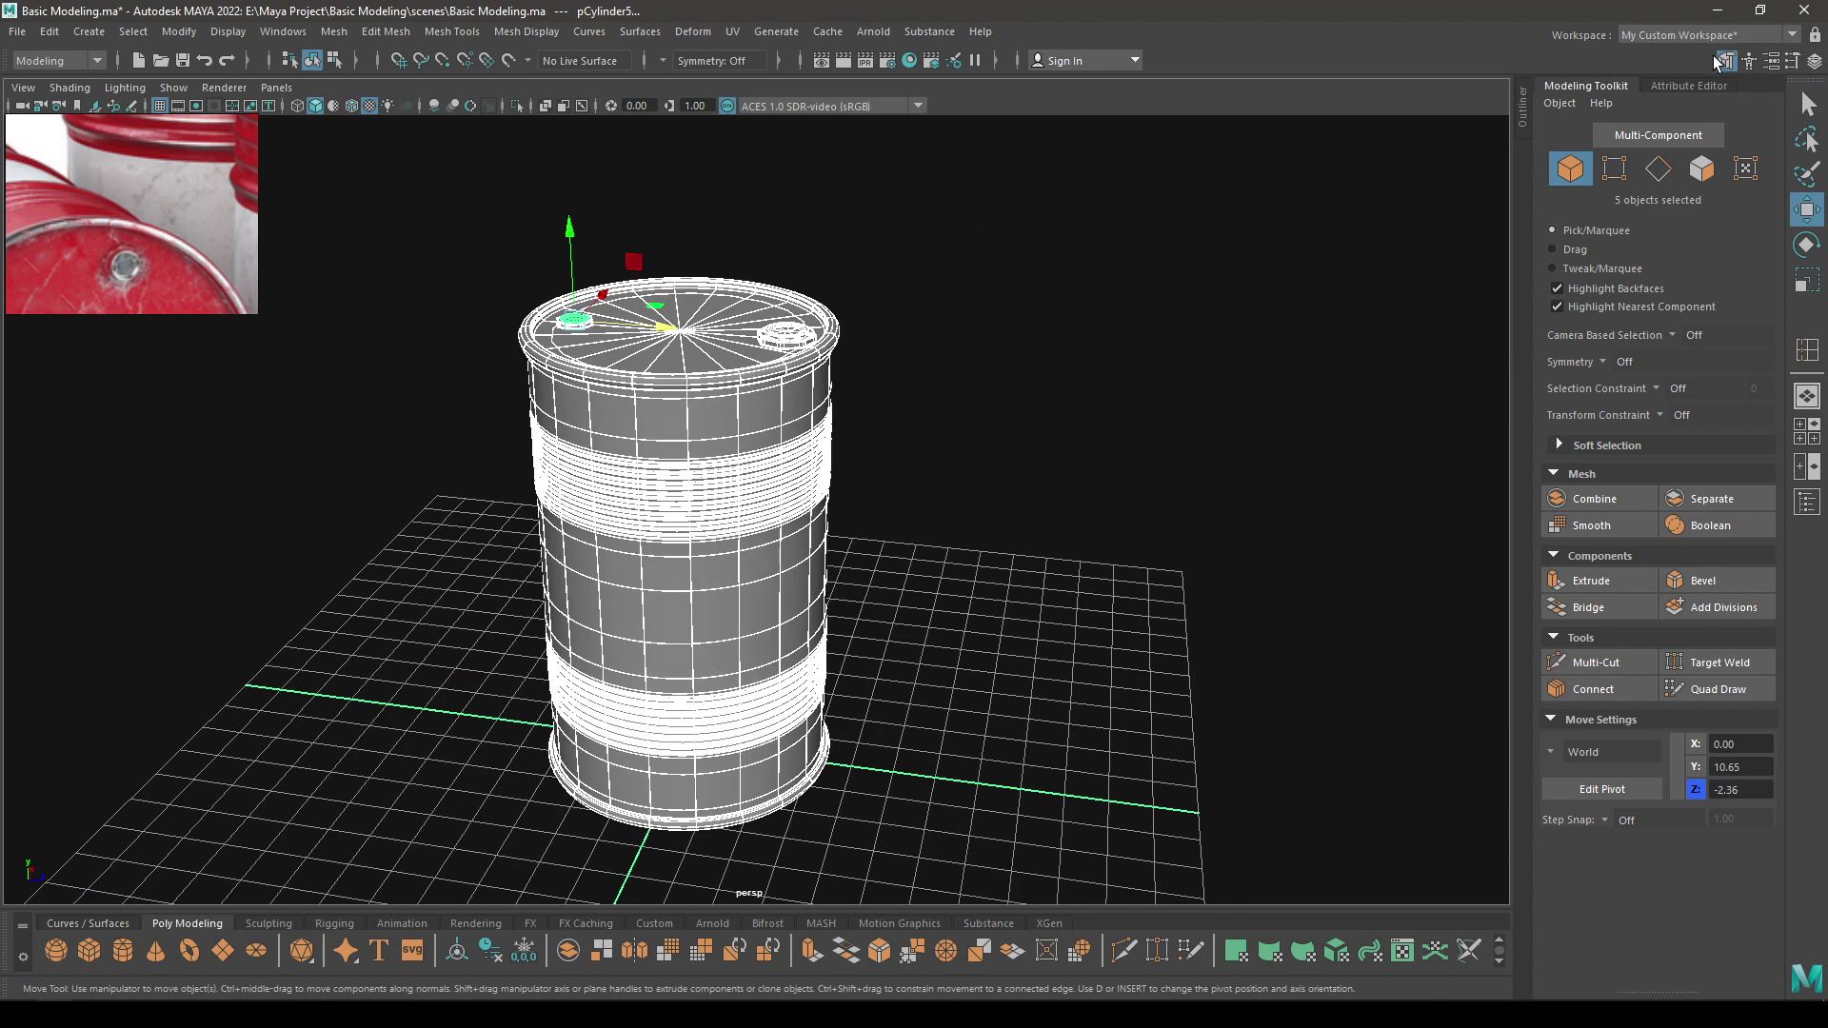
click(1812, 61)
click(1476, 644)
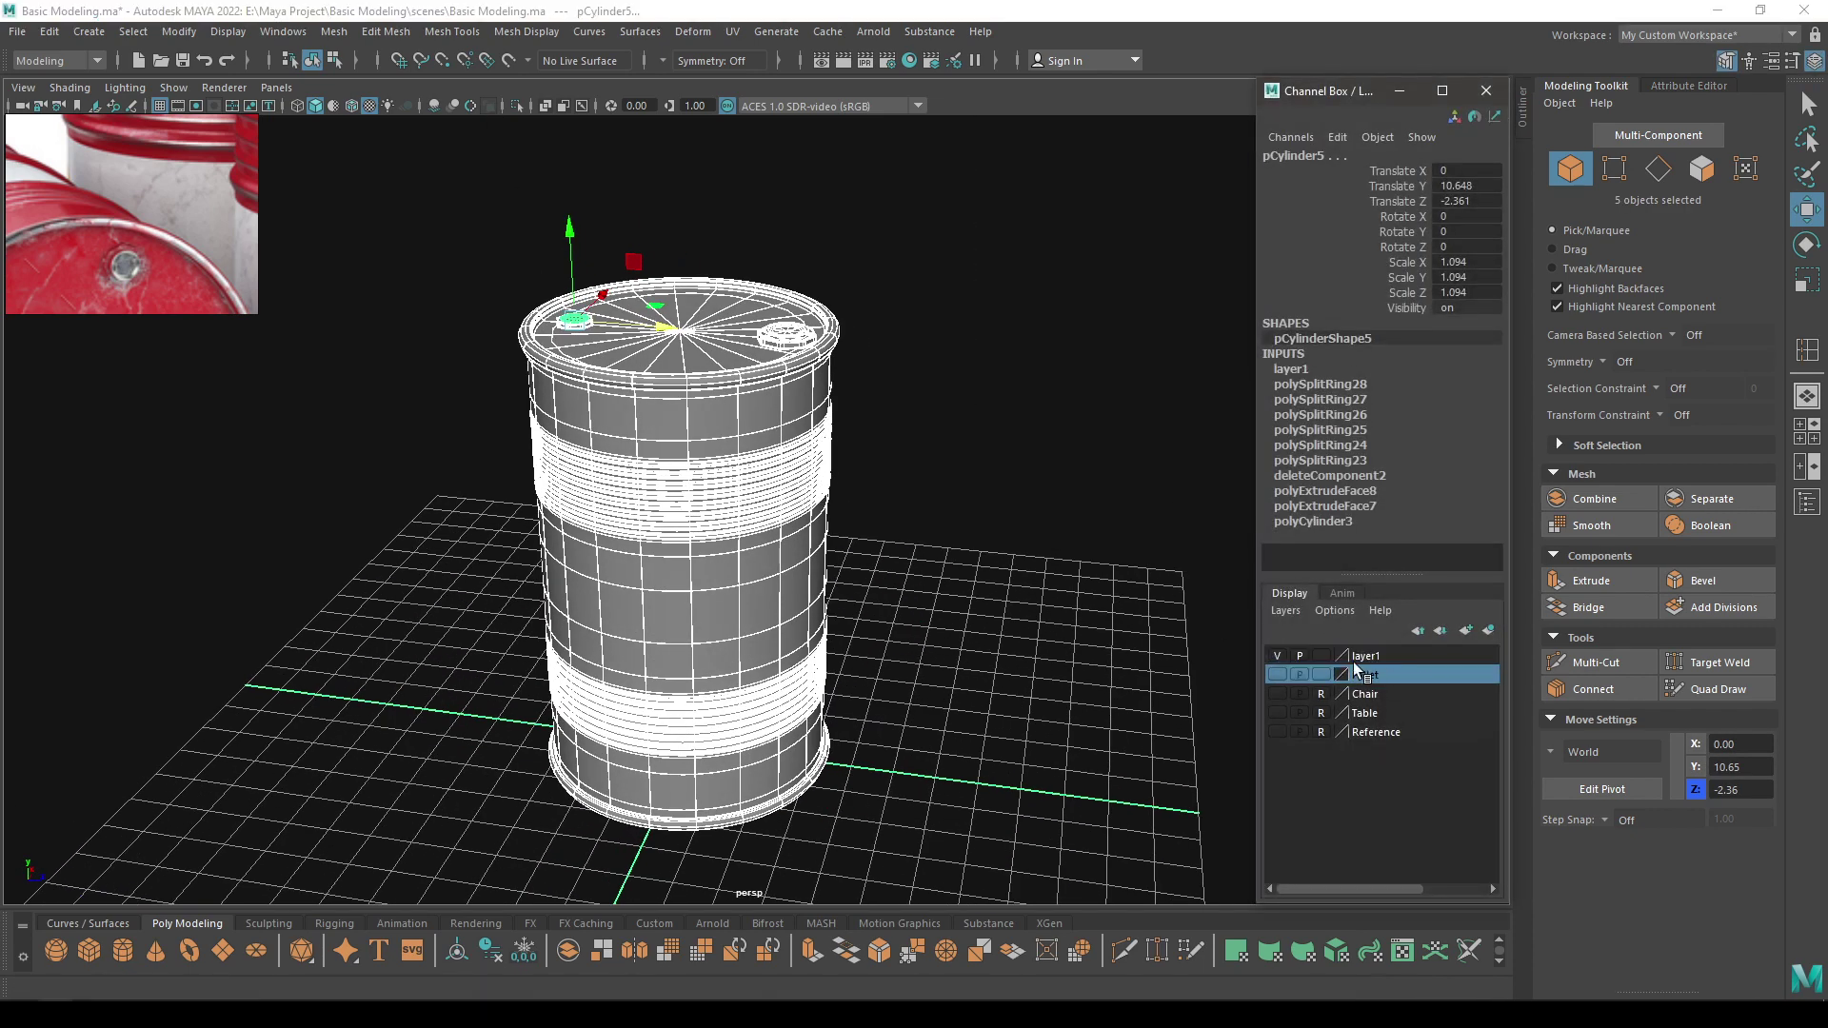
Rename the new display layer to Oil_Barrel and save the layer settings
double_click(1364, 657)
click(807, 376)
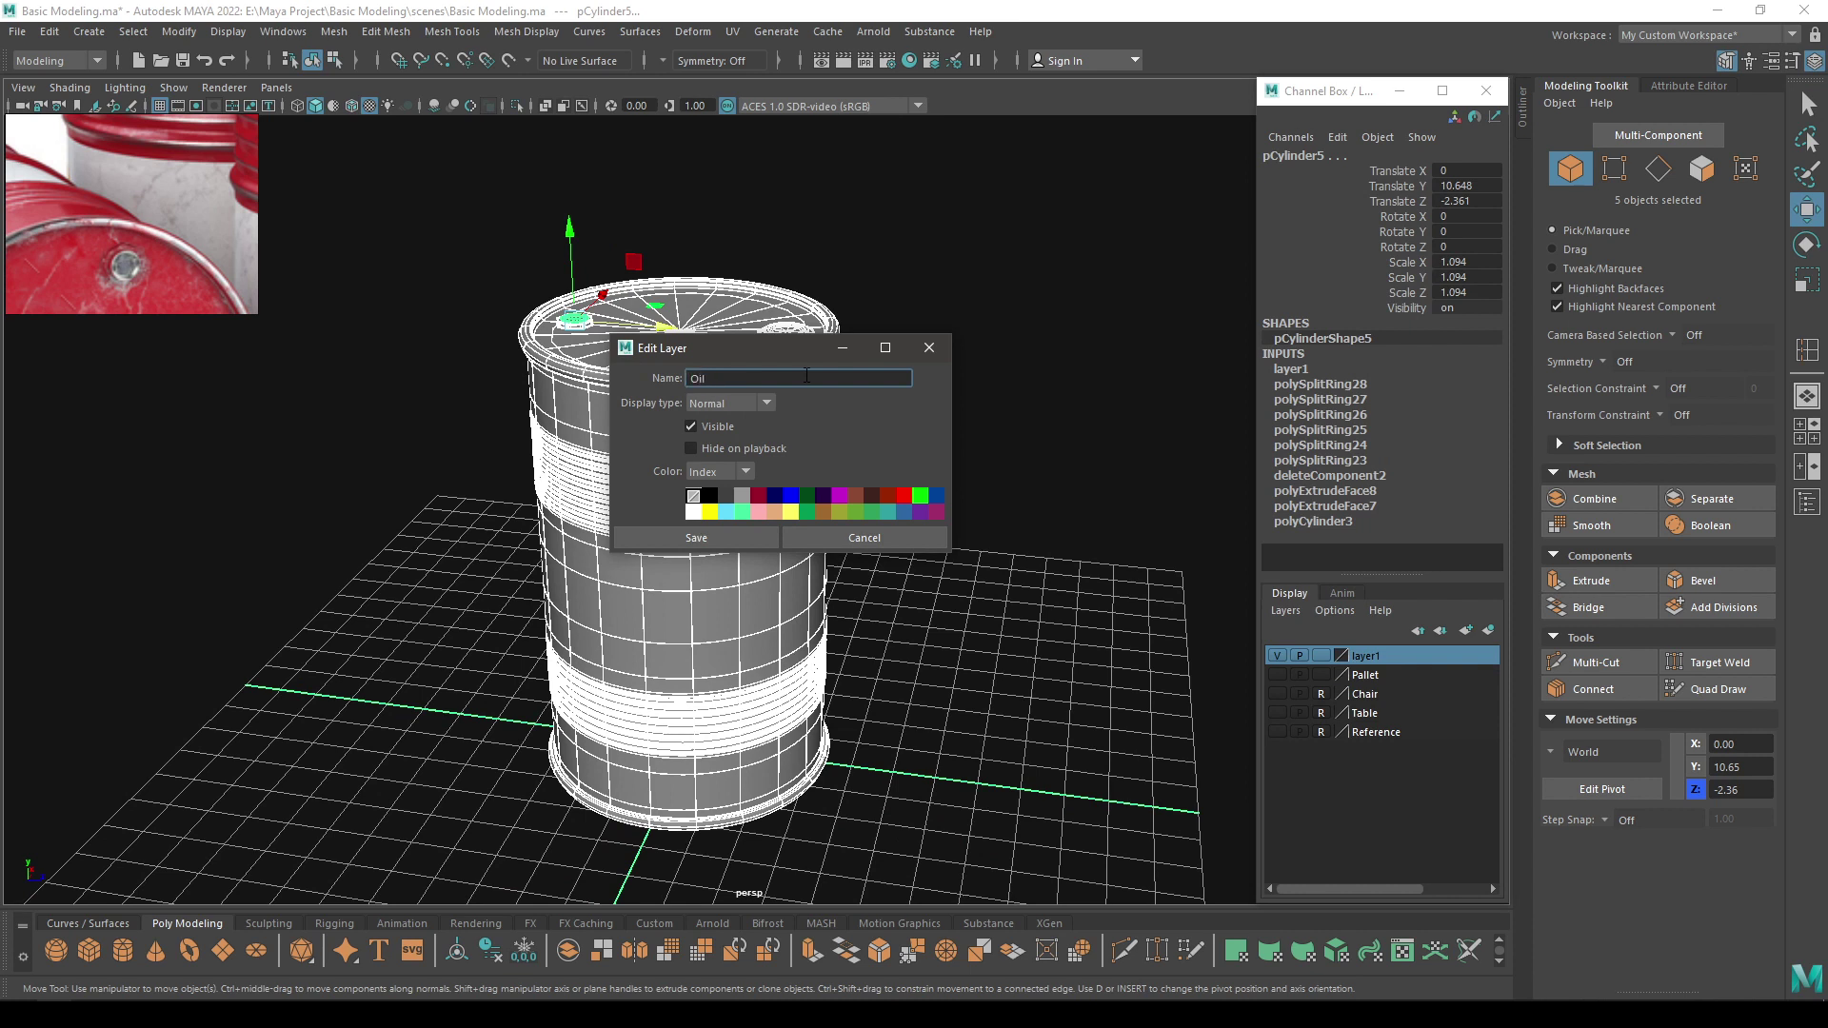
text(Oil_Barrel)
click(721, 539)
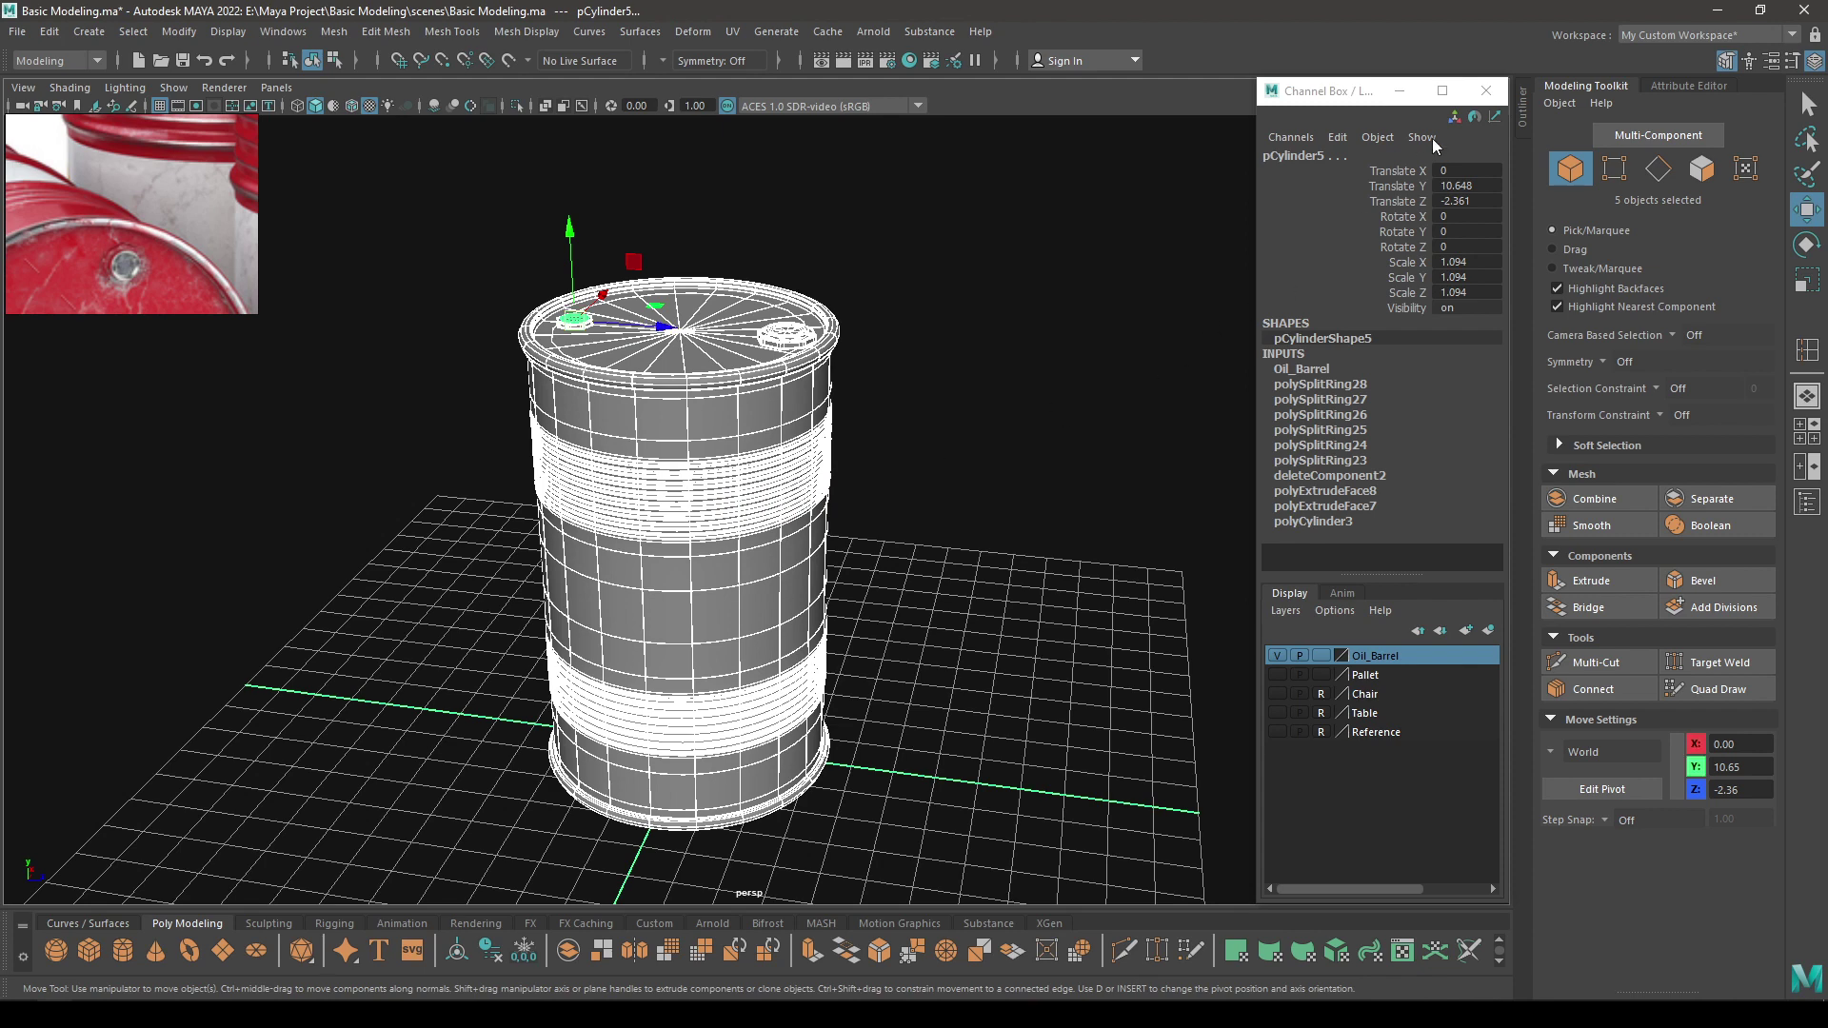
Close the Channel Box, select all drum parts, turn off their smooth preview and combine them into one mesh
click(1486, 91)
click(1106, 598)
drag(1064, 826, 255, 147)
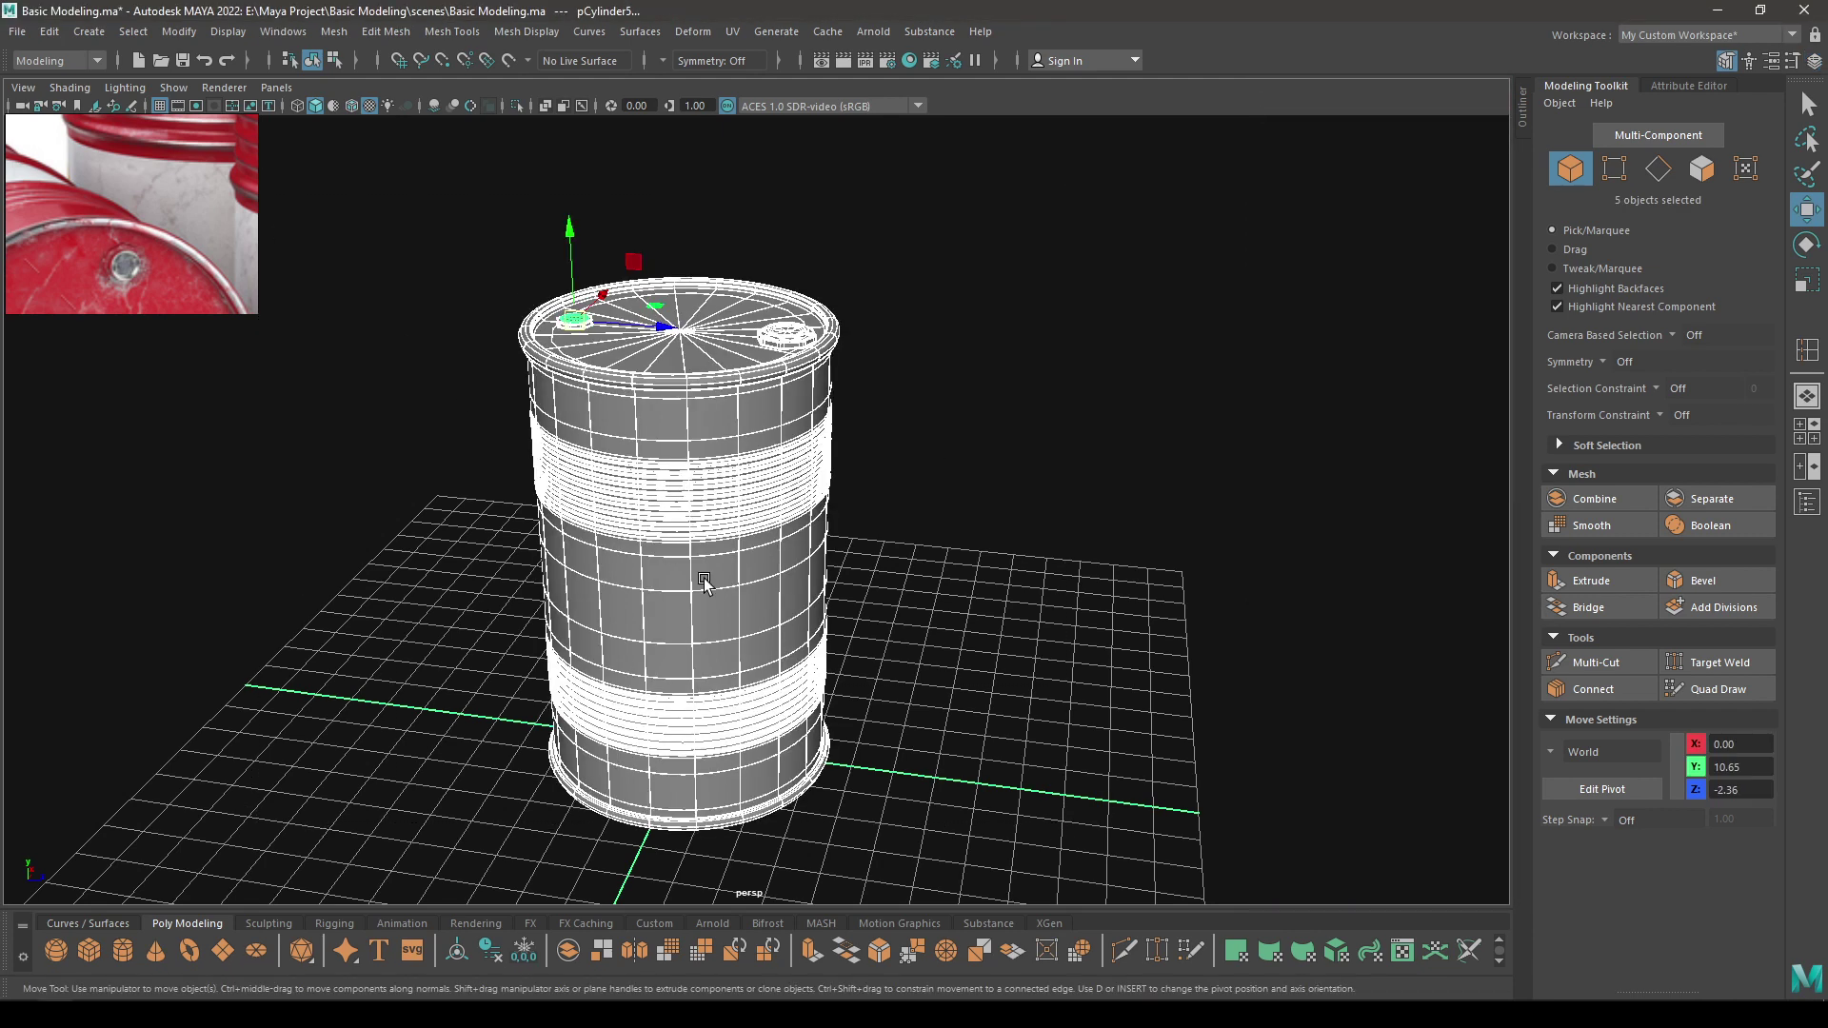
key(1)
right_drag(800, 476, 775, 875)
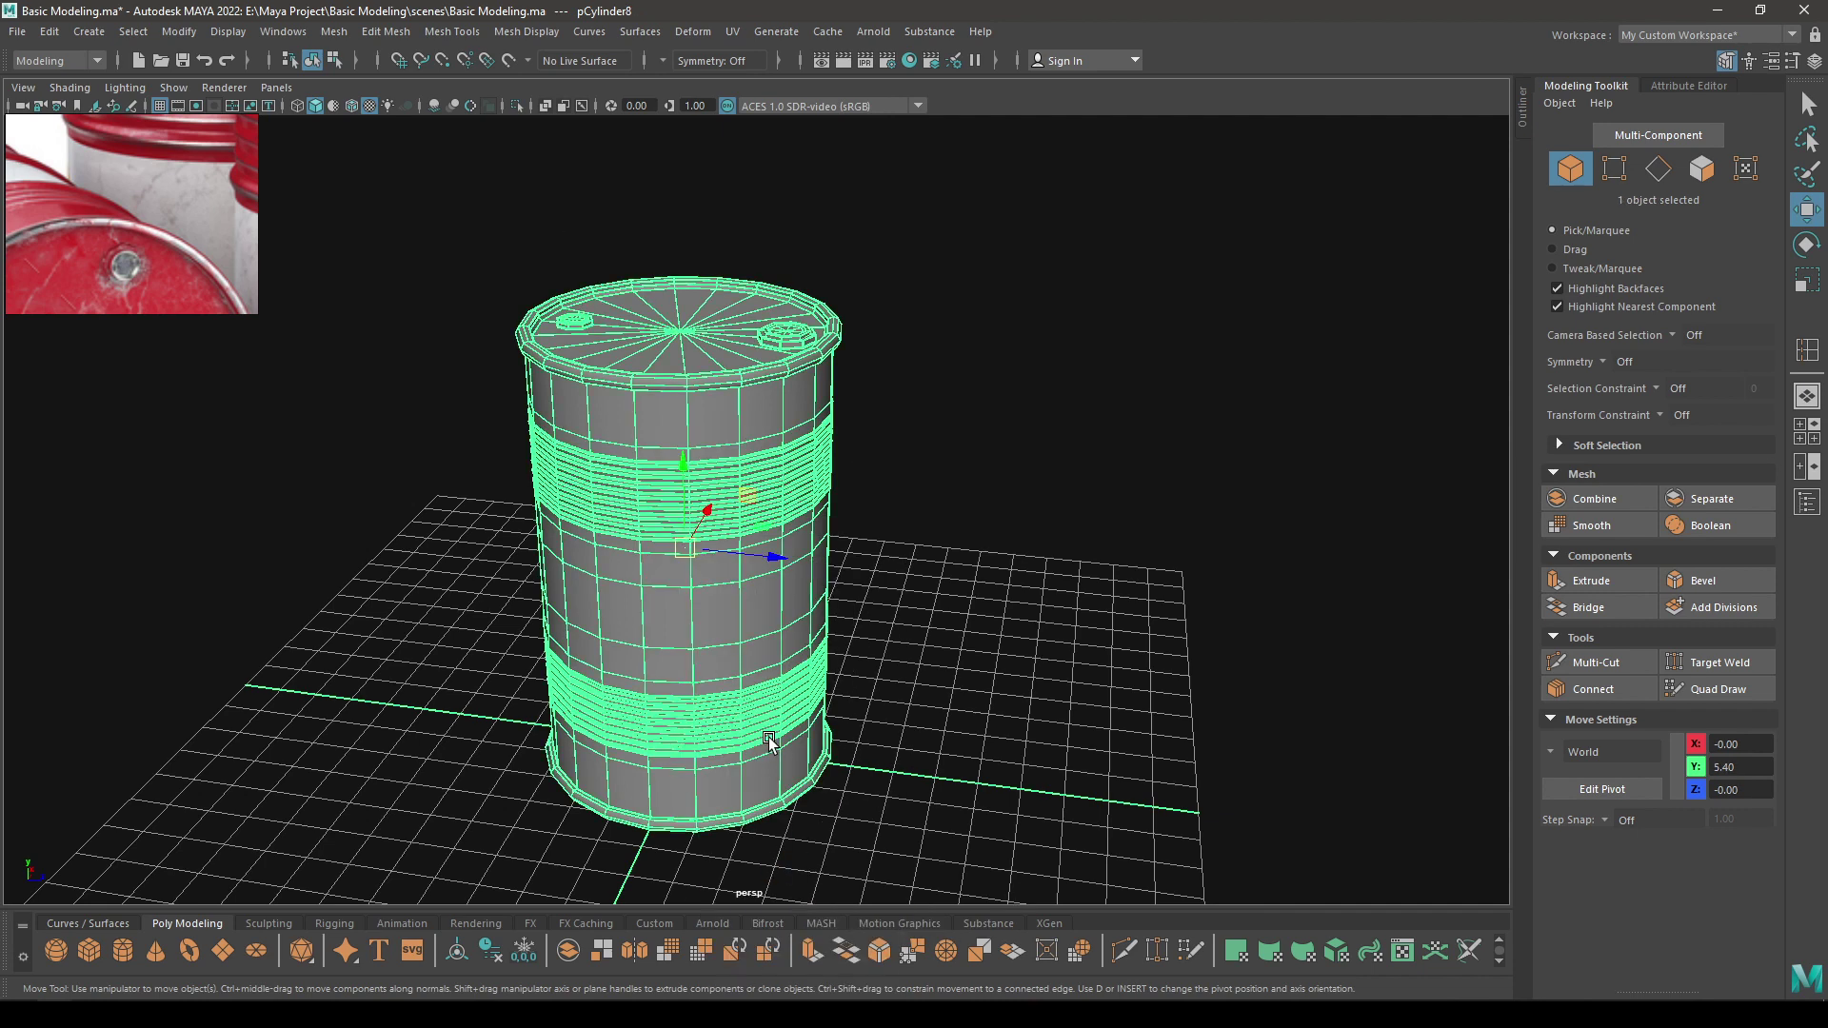
Make the Pallet display layer visible and close the Channel Box
click(922, 607)
alt+drag(922, 607, 860, 594)
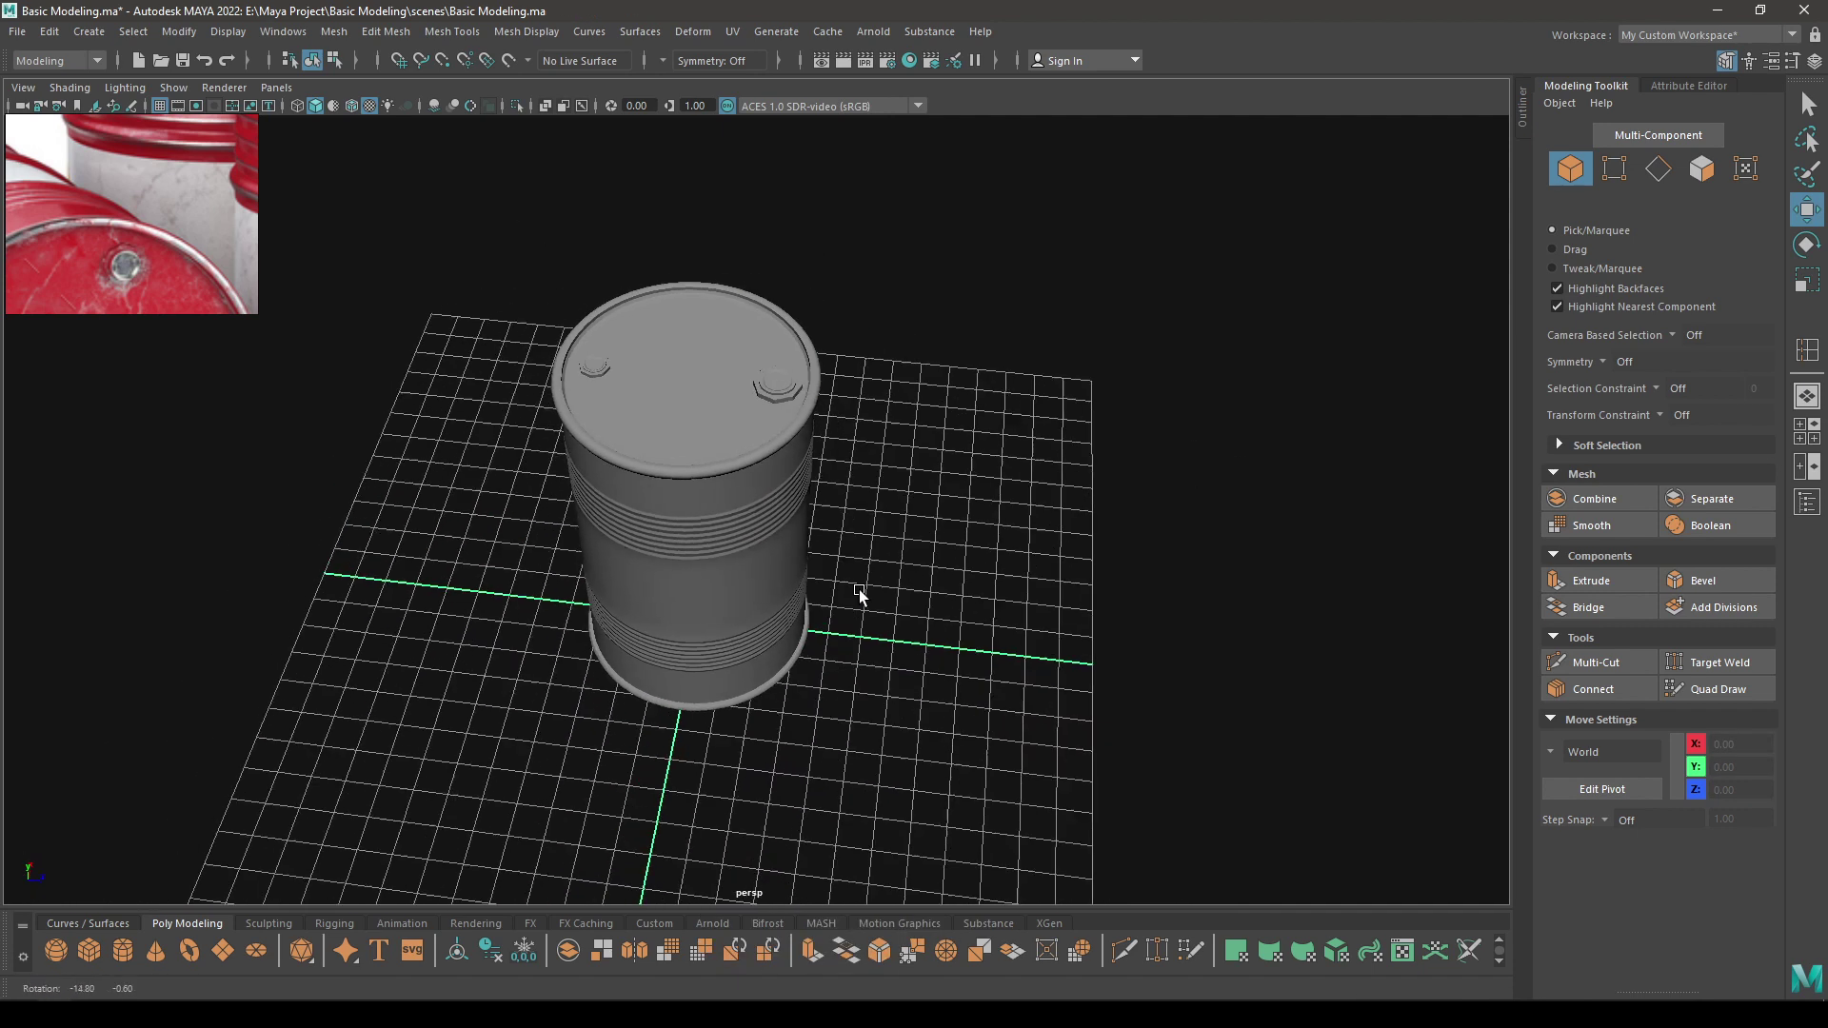
click(1815, 60)
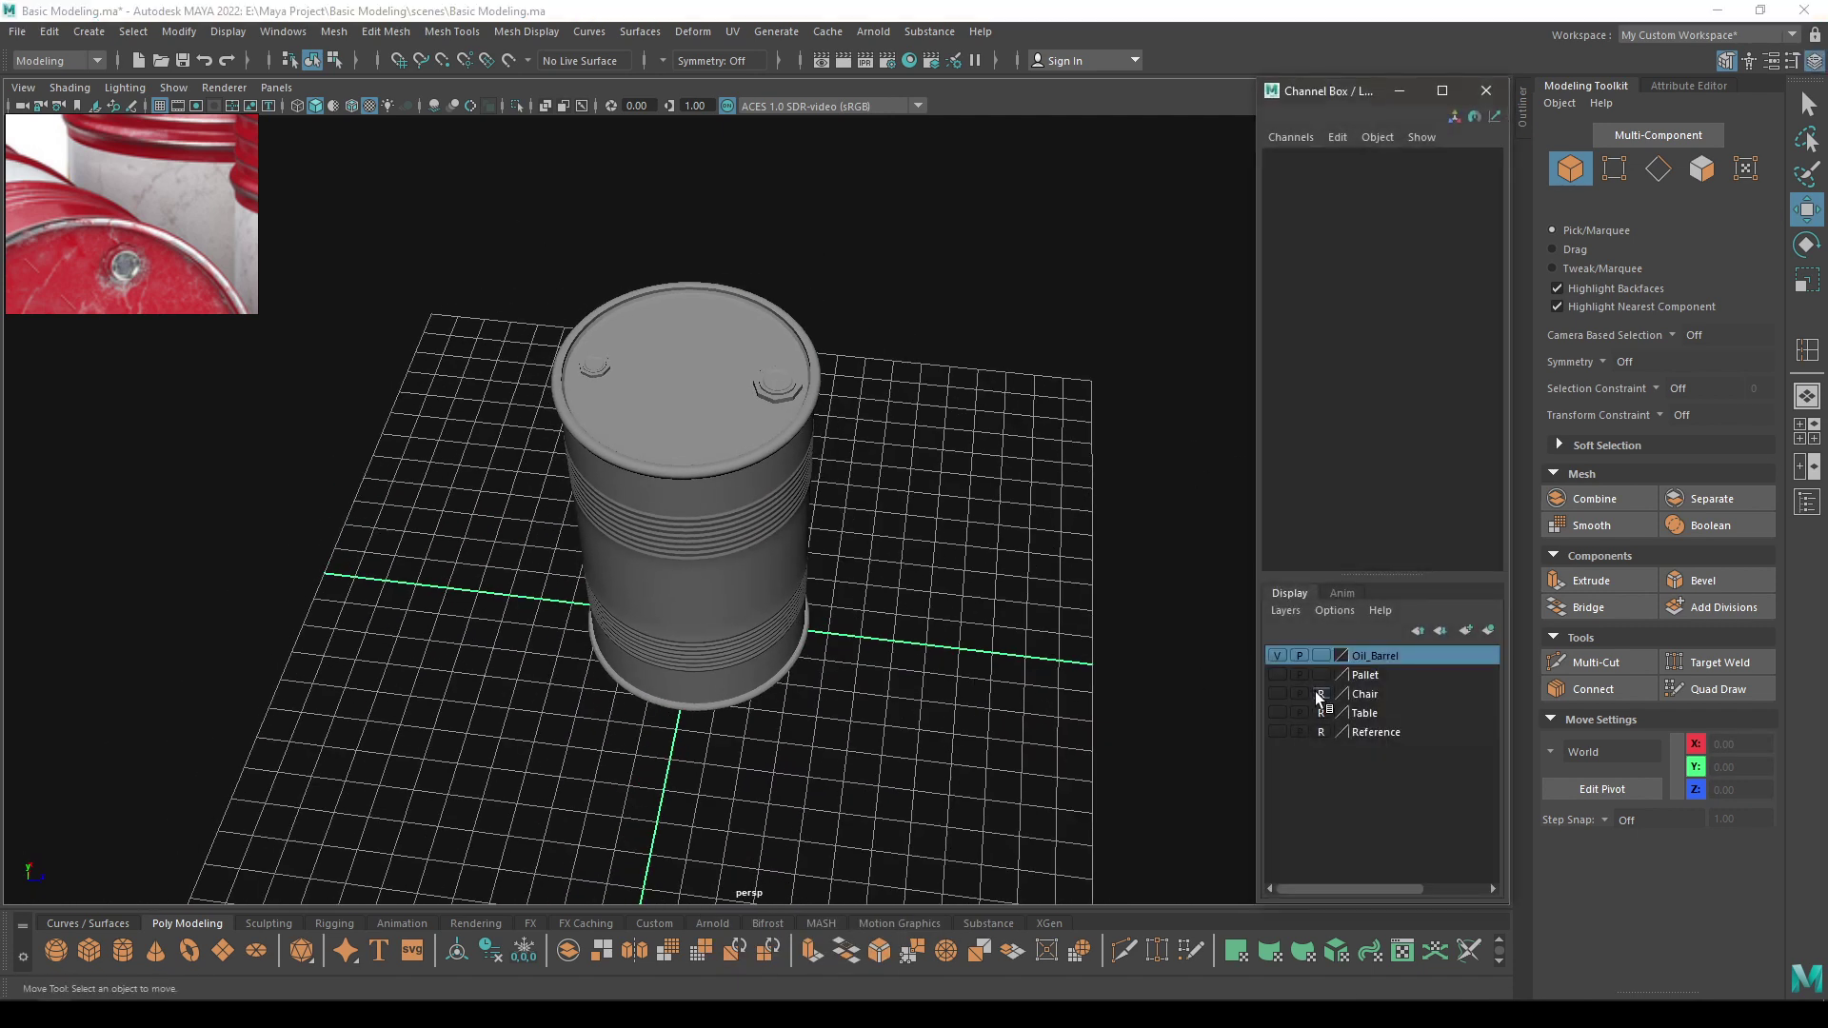
click(1277, 675)
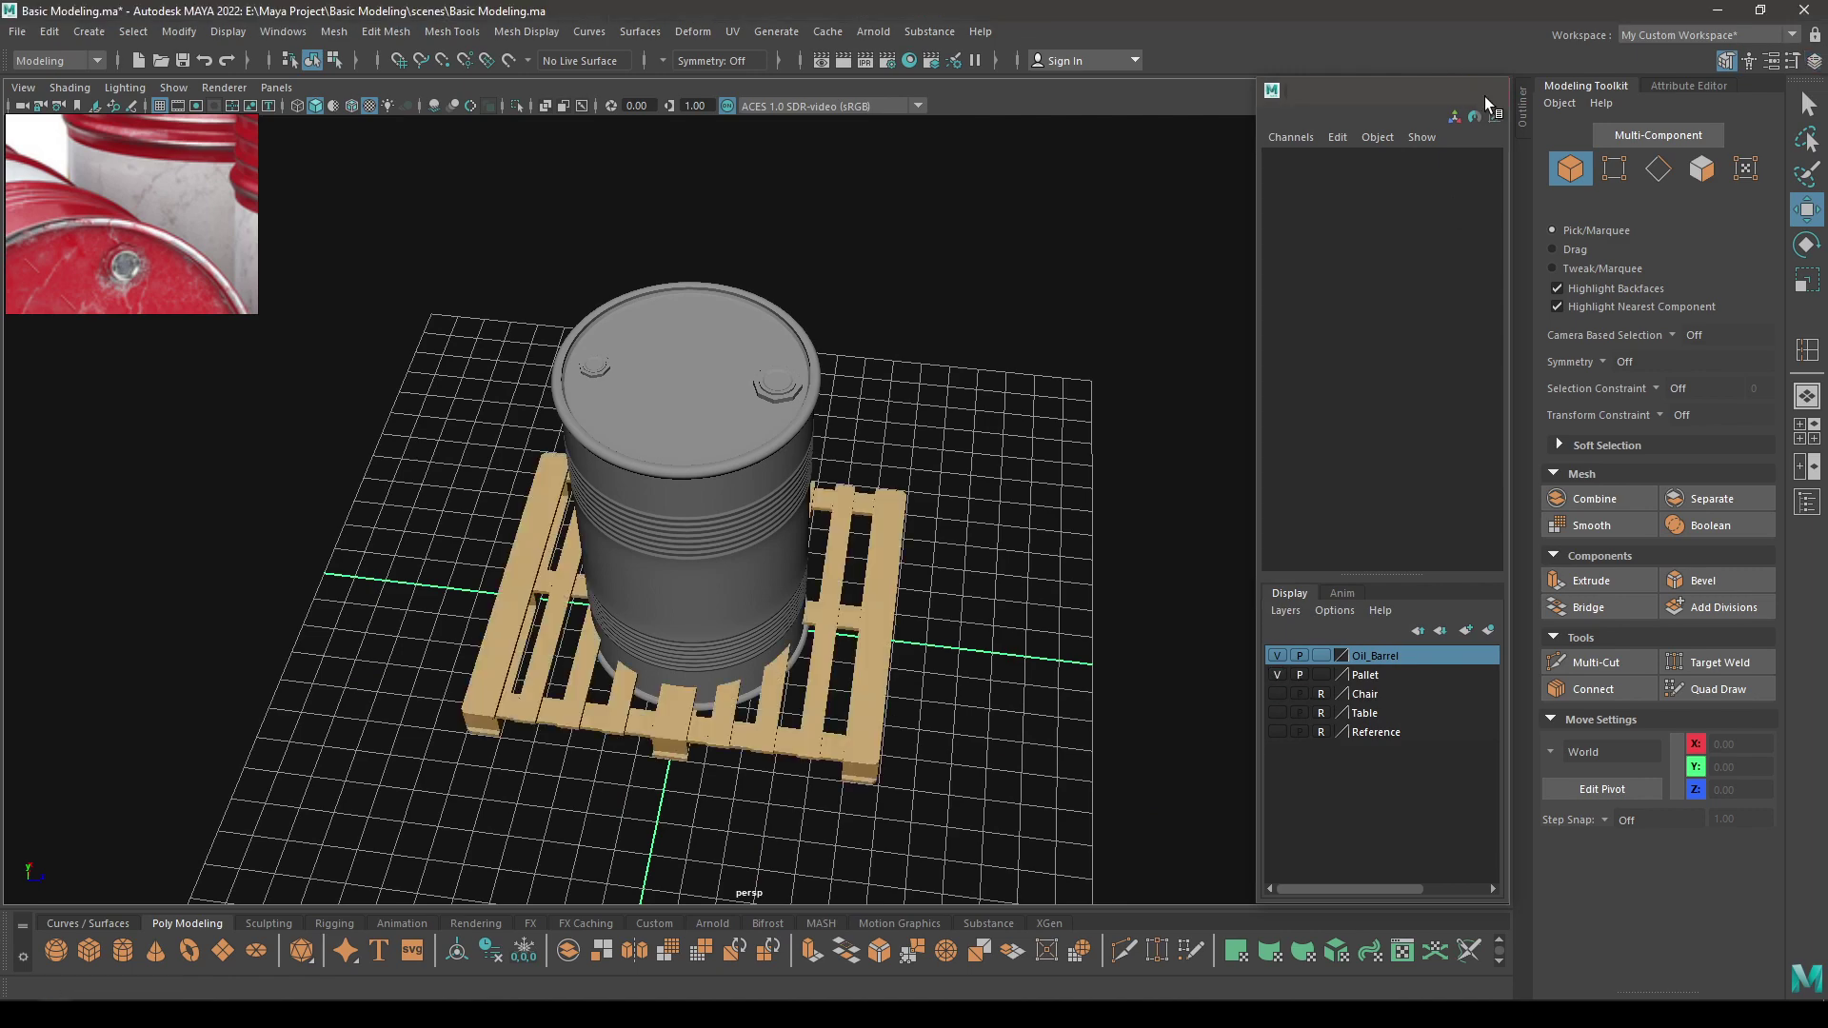
click(1487, 91)
Select the combined oil drum and scale it down uniformly to suit the pallet
click(803, 478)
alt+drag(749, 583, 806, 693)
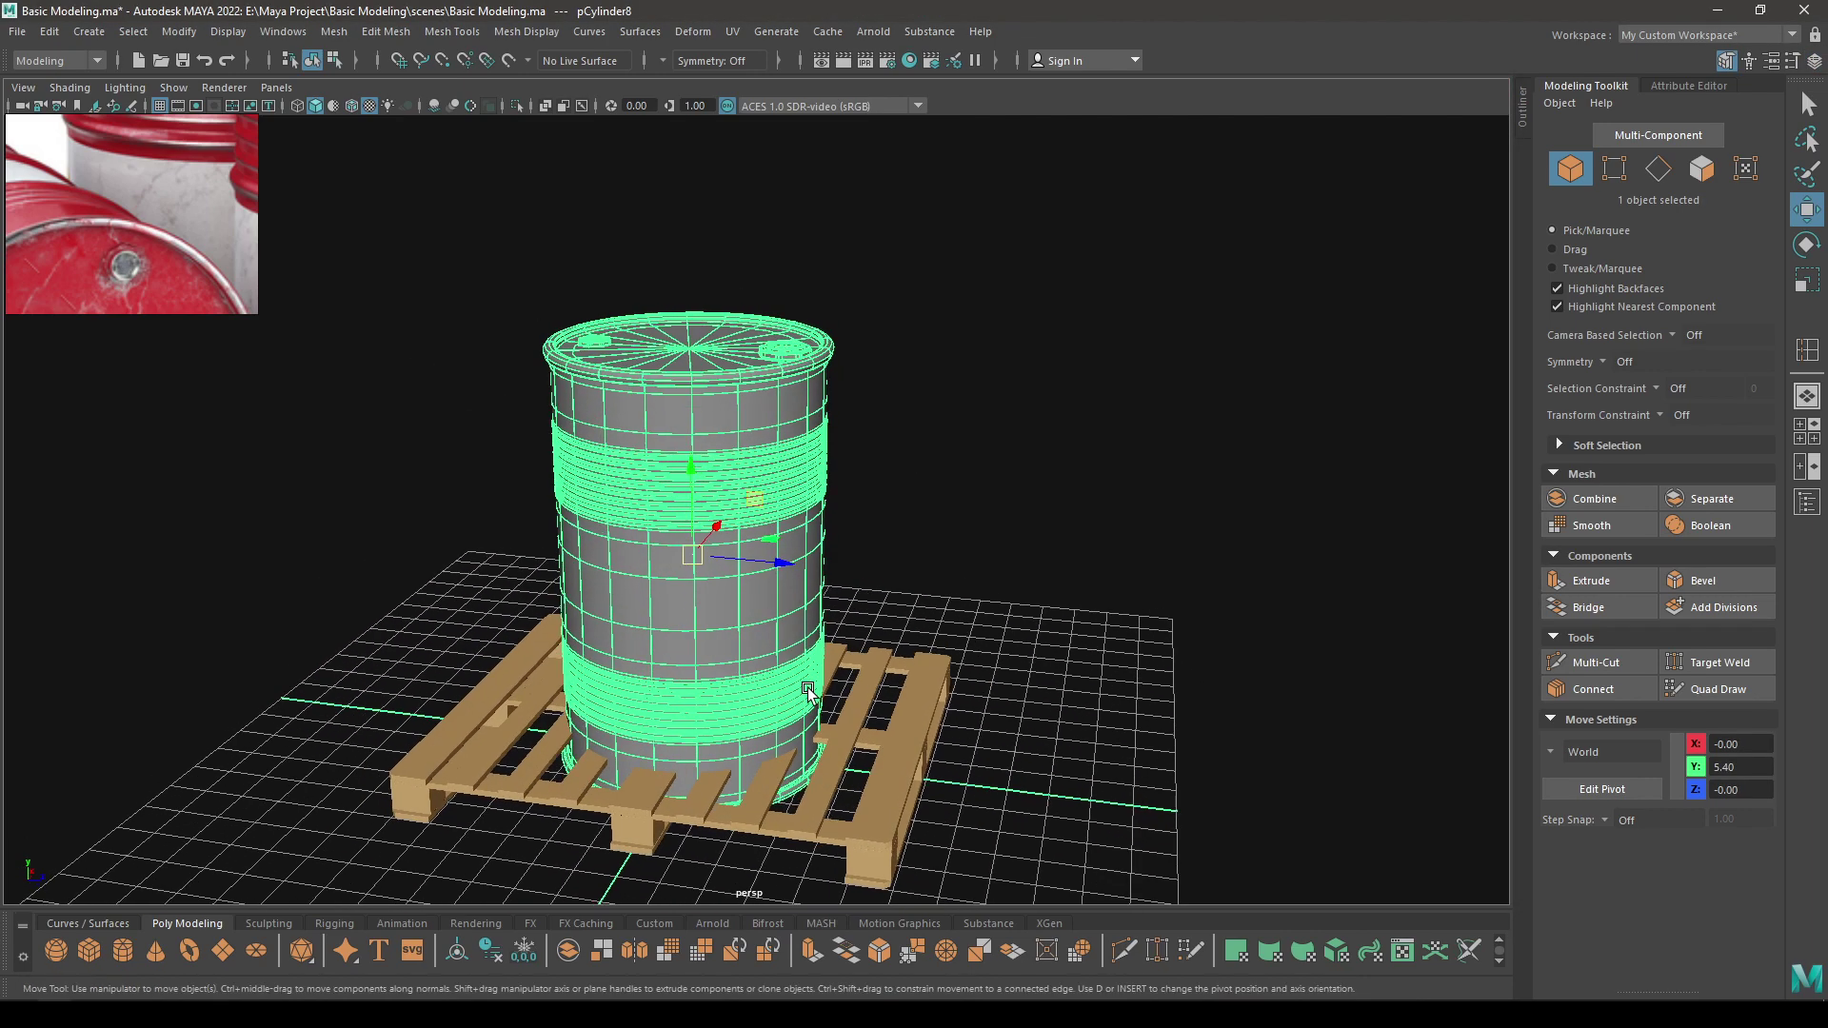
key(r)
drag(692, 555, 588, 587)
key(w)
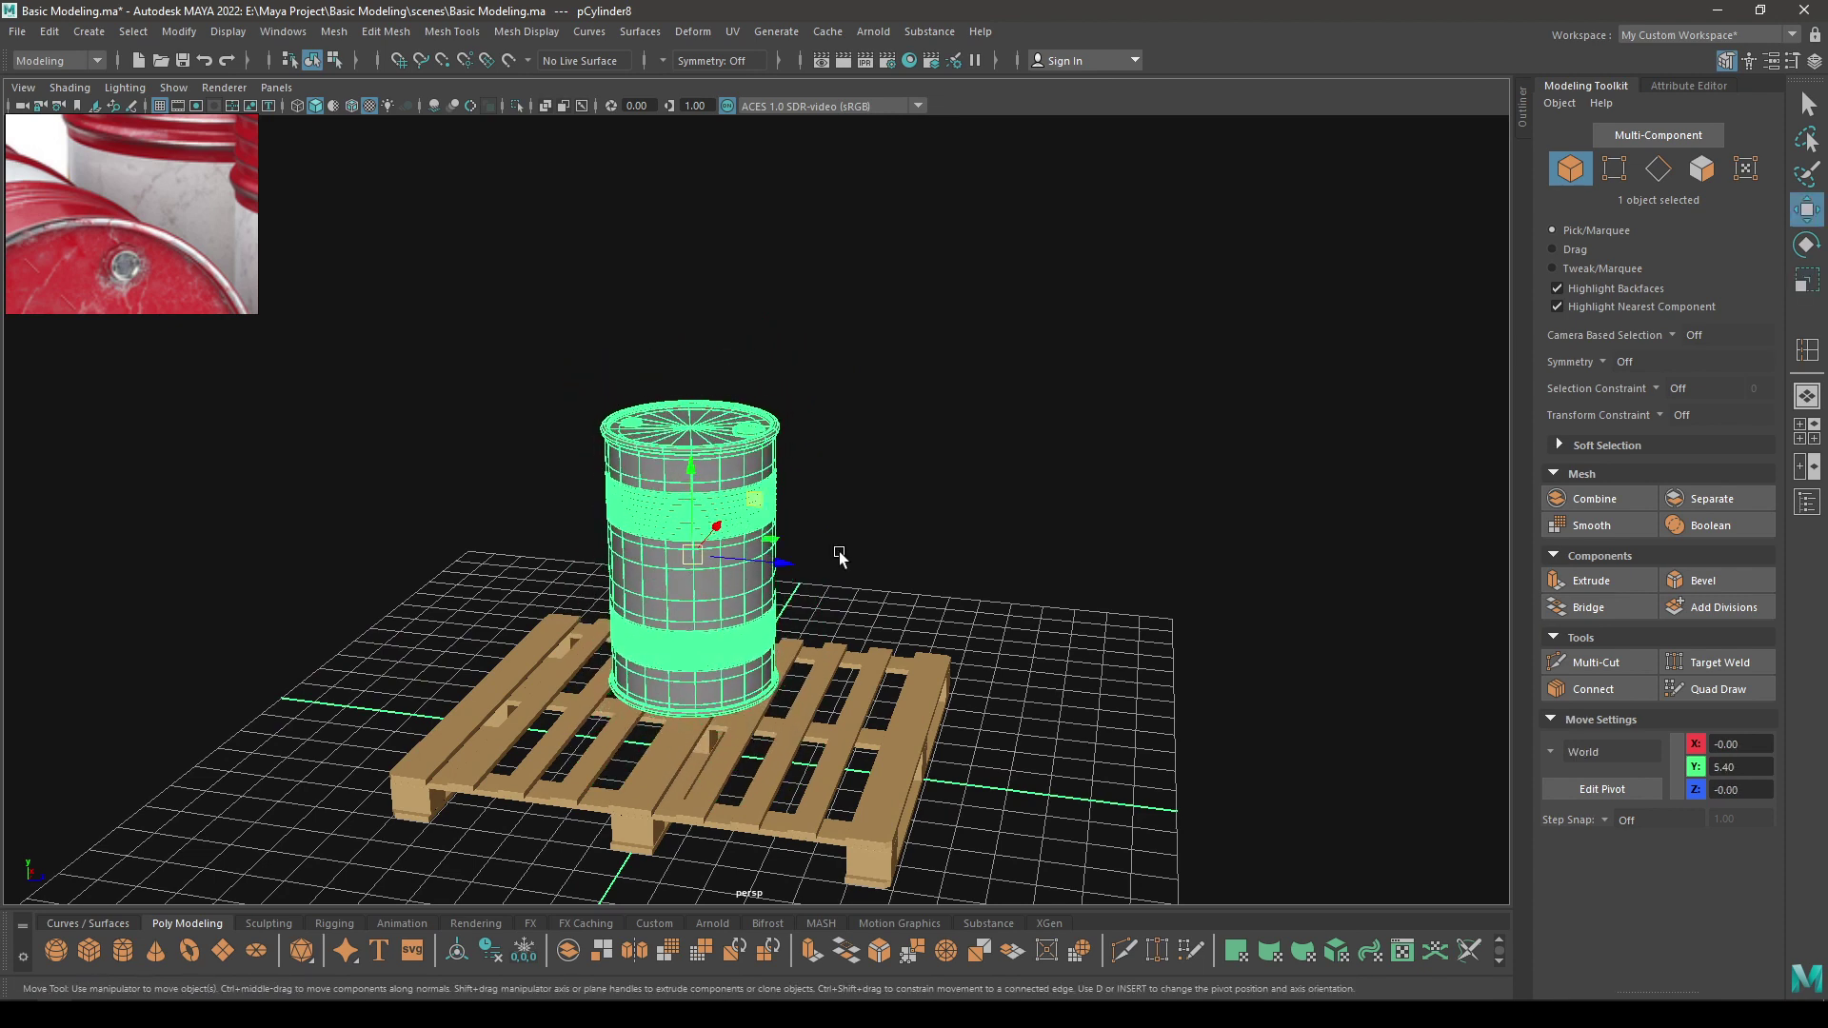
Lower the drum in the front view to Y 4.55 so its base rests on the pallet
key(space)
drag(850, 594, 859, 600)
scroll(857, 610, down, 10)
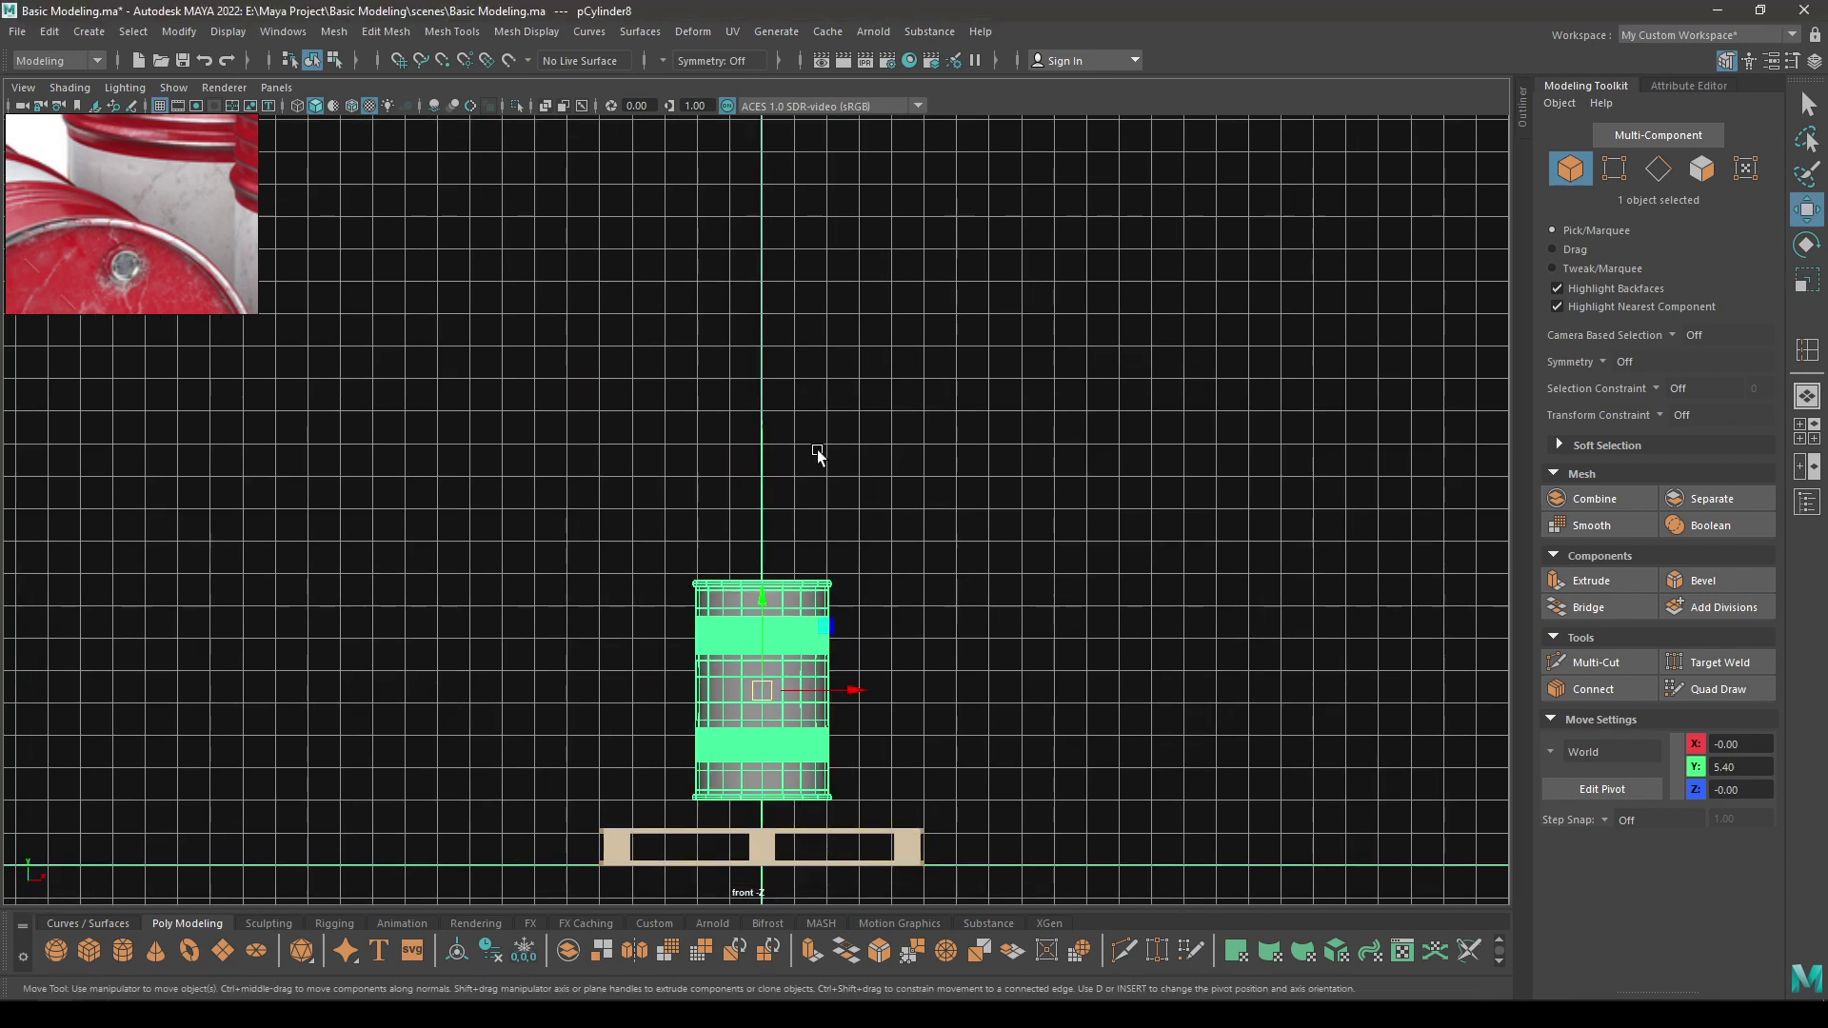
key(a)
drag(762, 357, 759, 402)
scroll(814, 457, up, 5)
scroll(814, 459, down, 5)
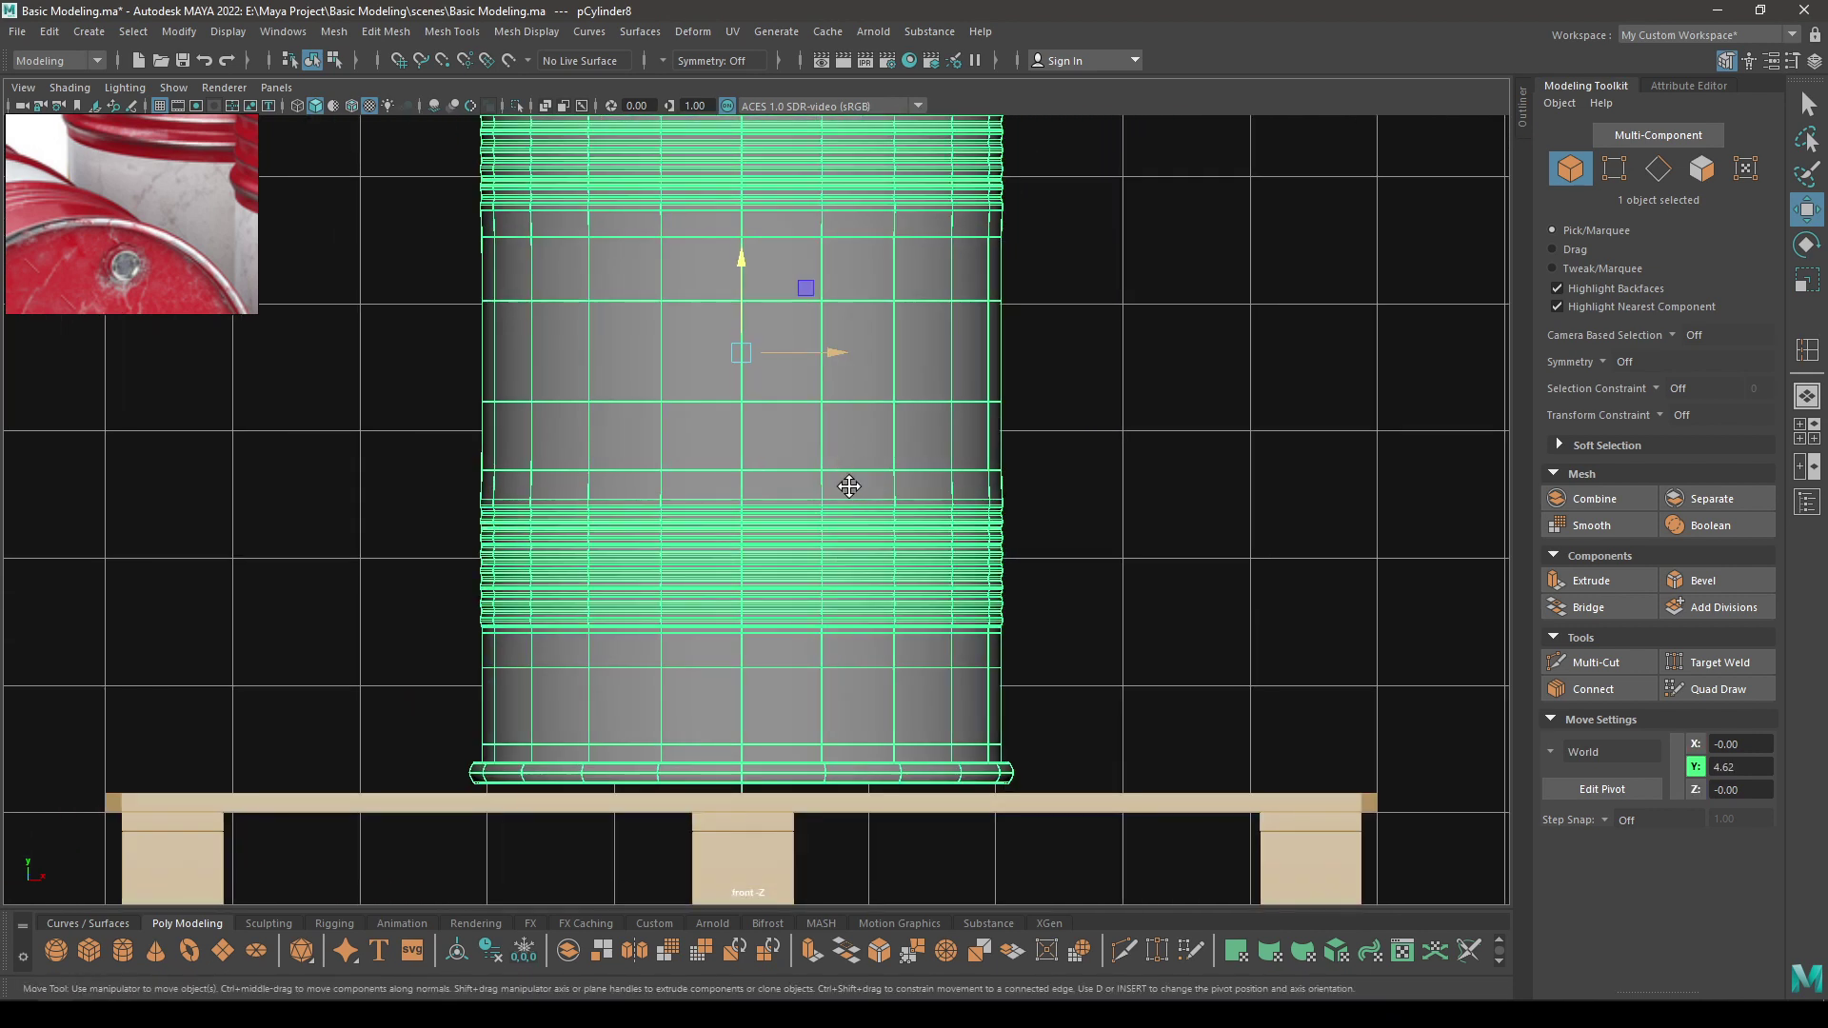
drag(733, 184, 733, 191)
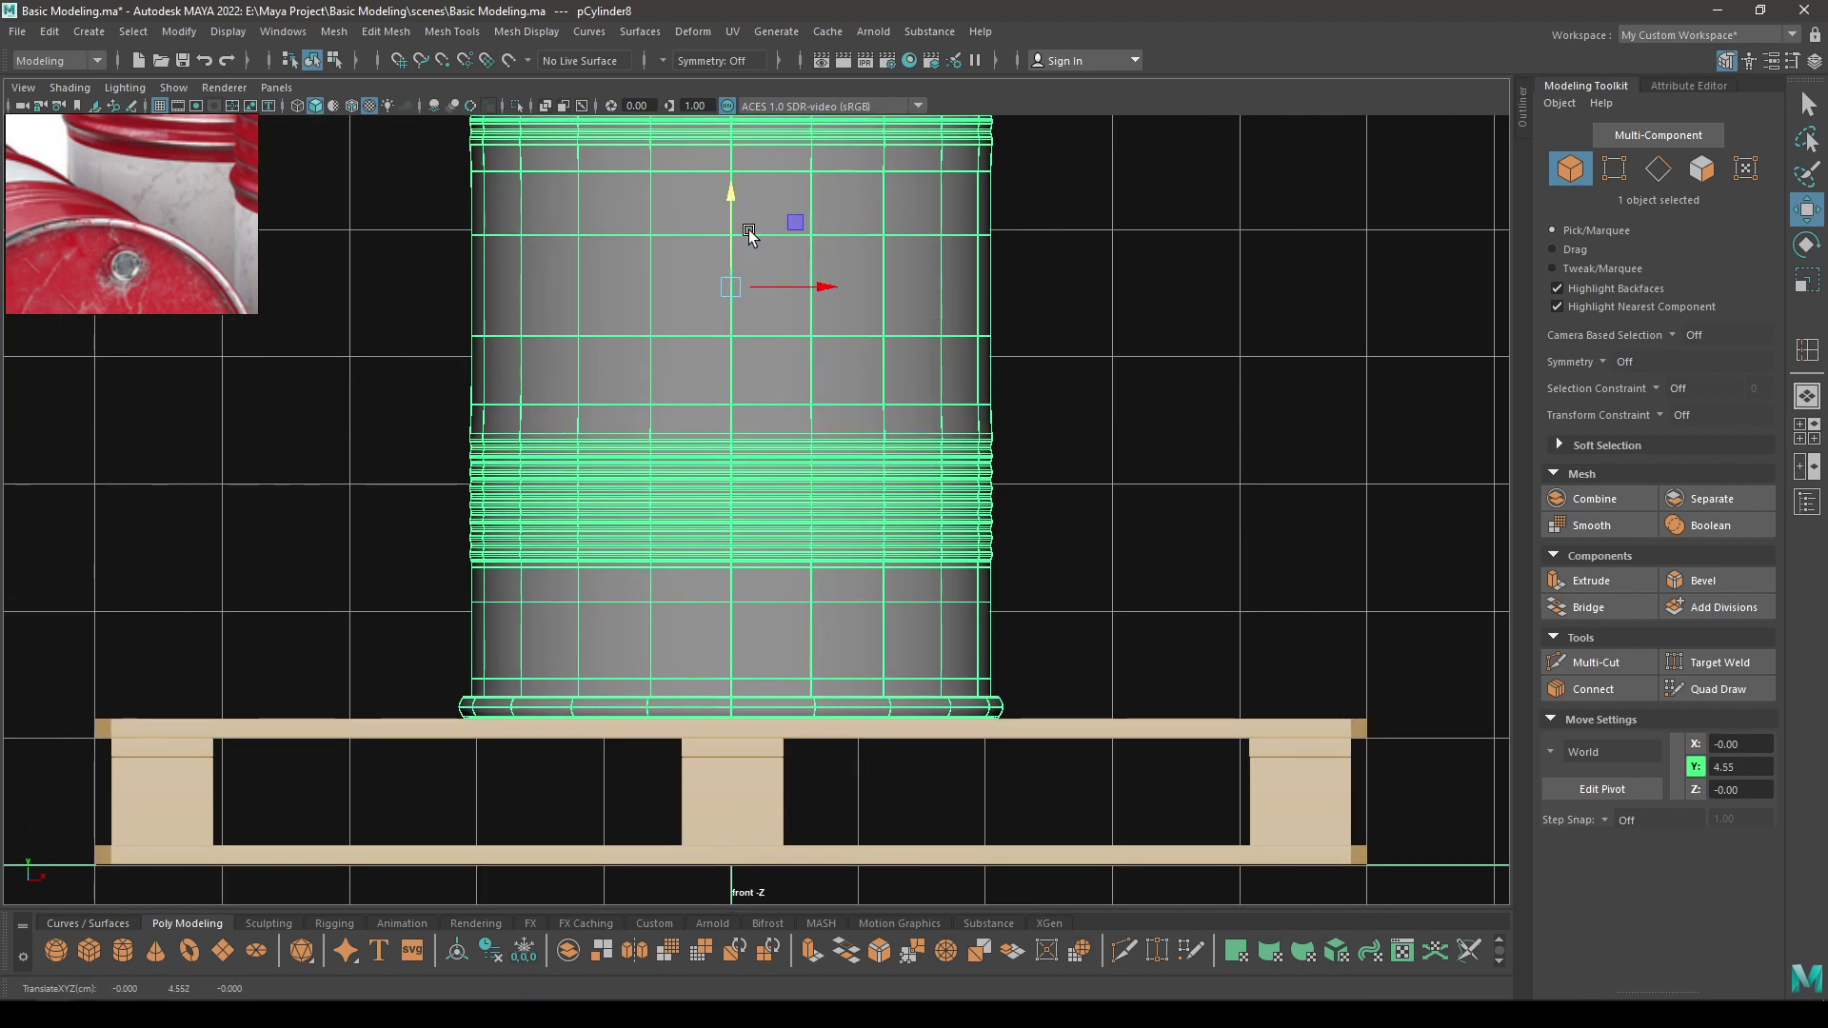
Duplicate the drum and place the two drums side by side on the pallet, with one at X -2.31
drag(827, 286, 551, 287)
key(ctrl+d)
middle_drag(552, 358, 530, 359)
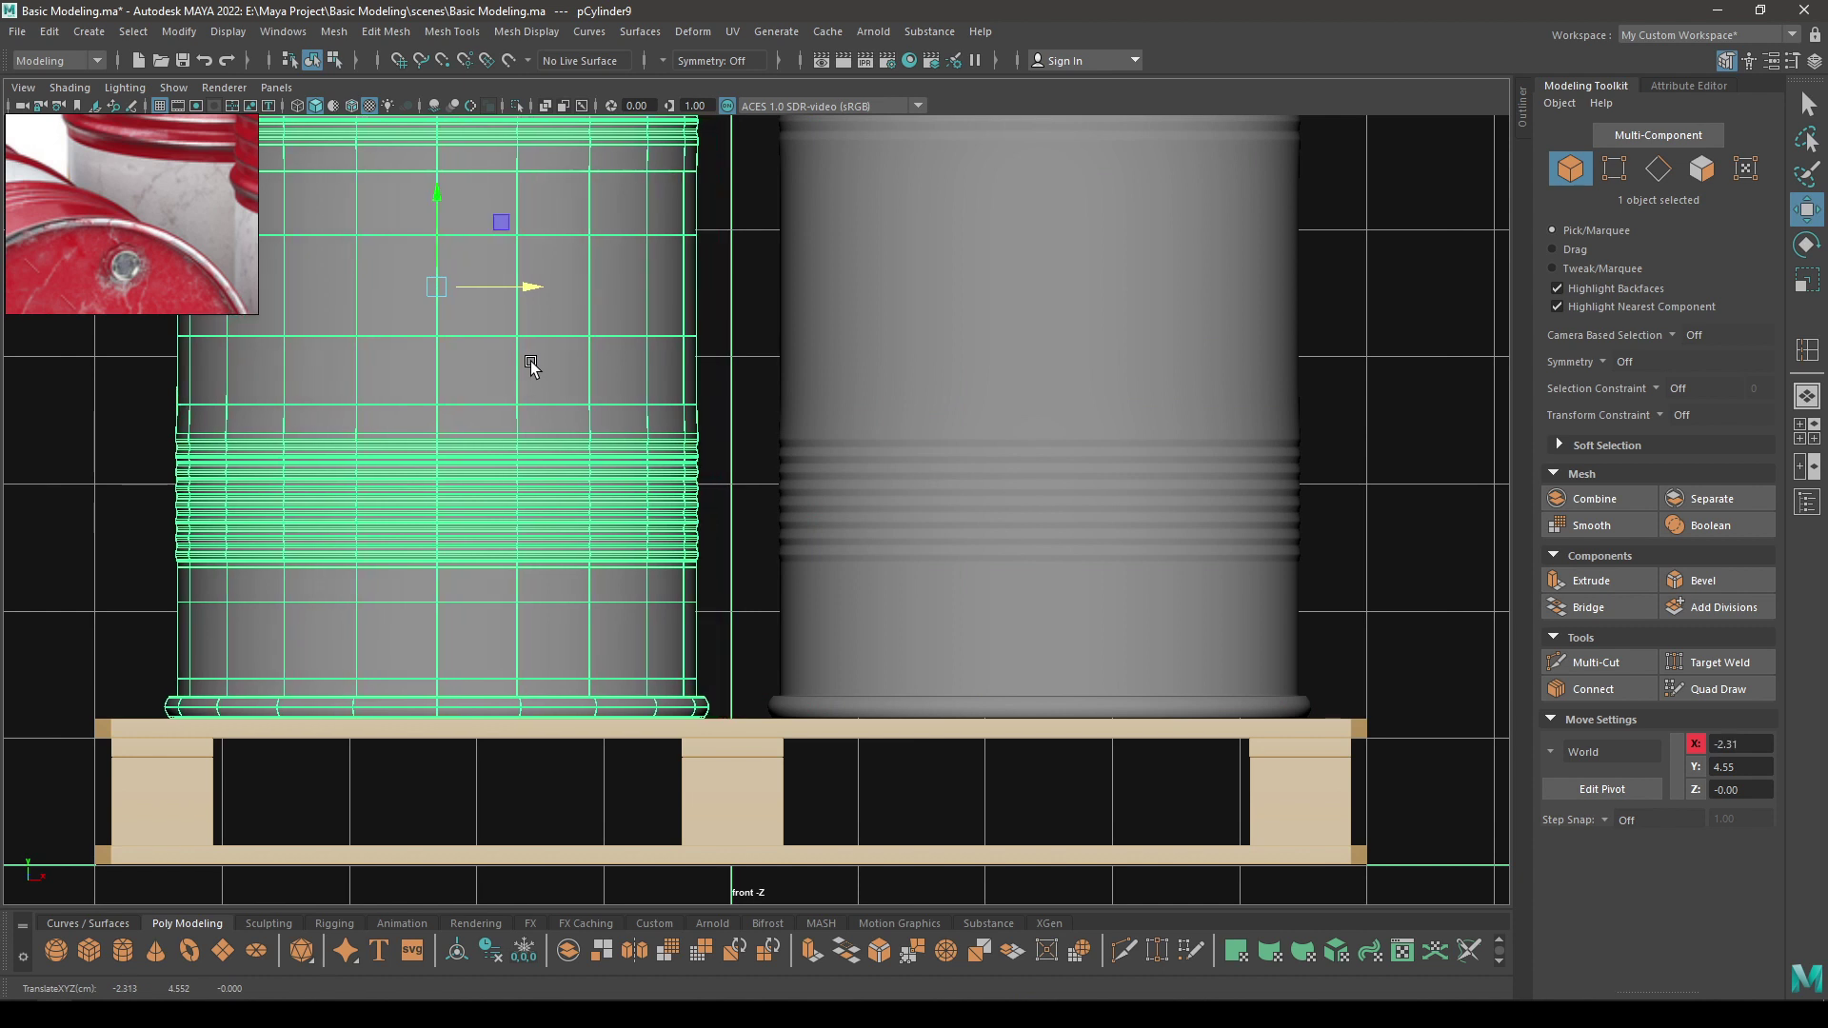
click(991, 477)
drag(1135, 284, 1122, 238)
Shift both drums to one end of the pallet and duplicate the pair to the opposite end at Z 2.51
key(space)
alt+drag(1077, 338, 1049, 441)
click(631, 590)
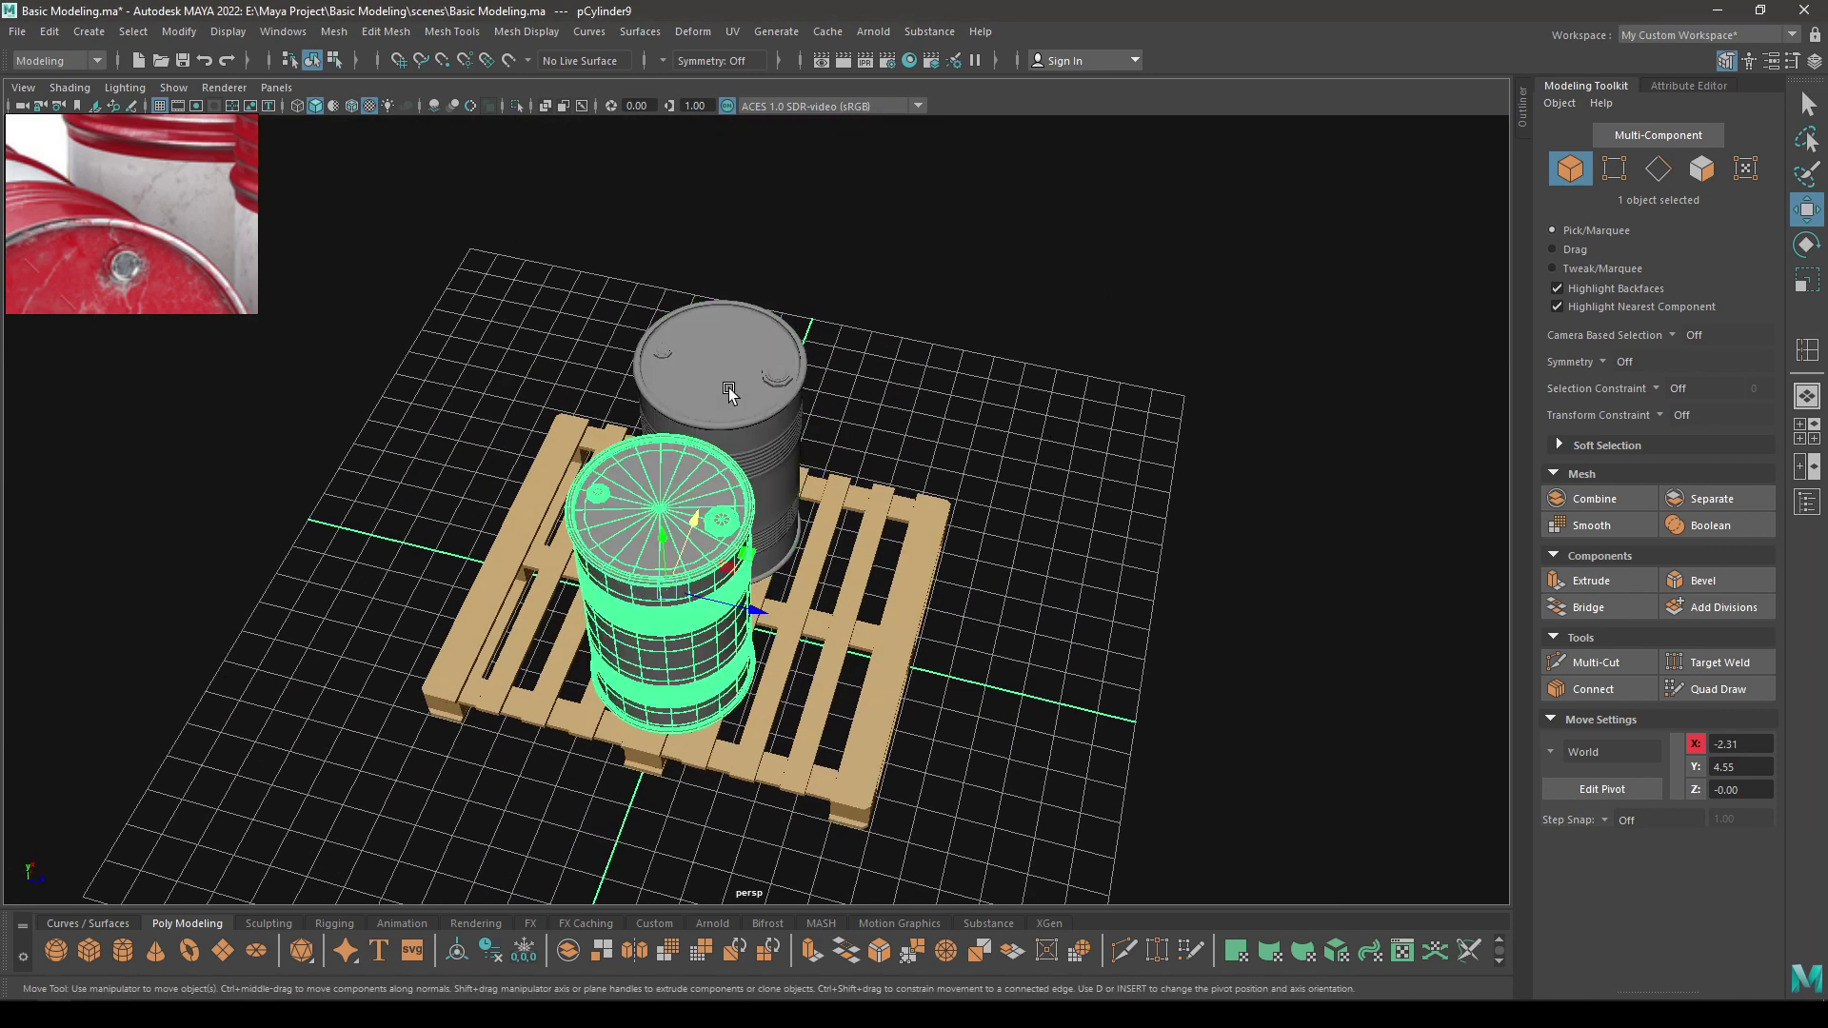
shift+click(764, 471)
drag(765, 467, 676, 533)
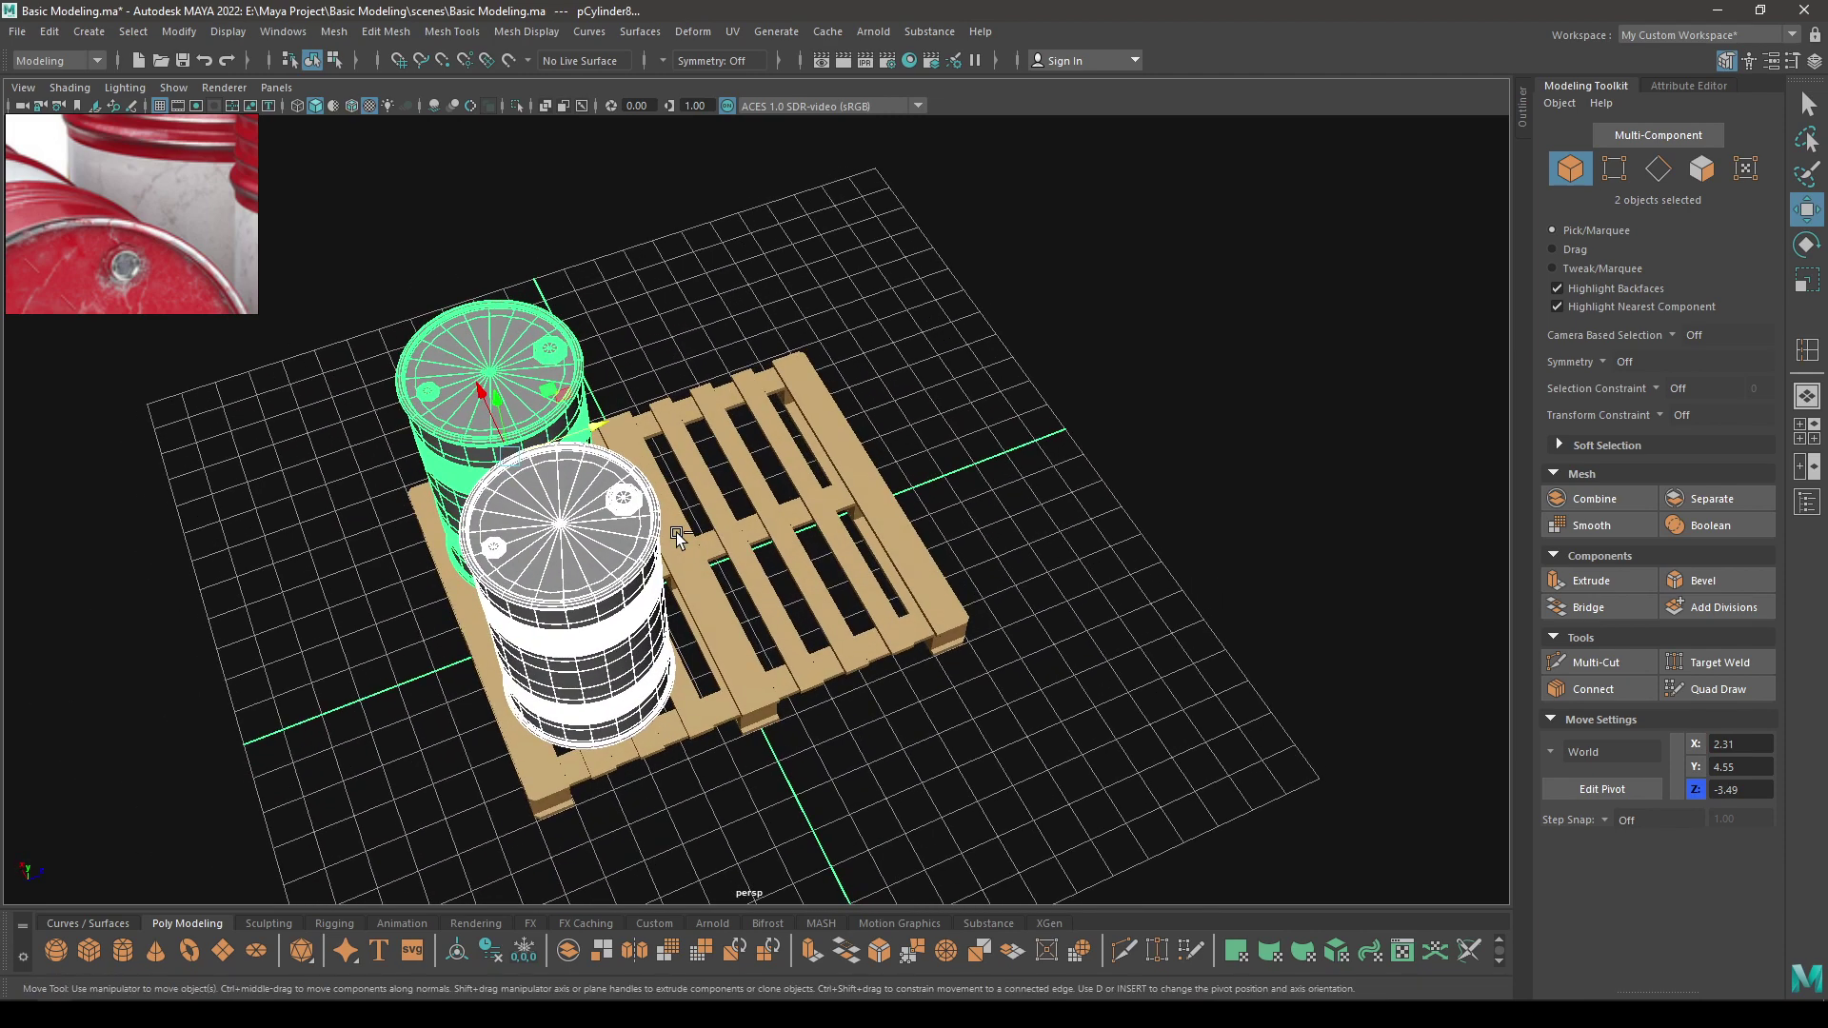
drag(587, 419, 817, 375)
Select the original pair of drums and move it along Z towards the pallet's centre, fine-tuning its position in the top view
click(566, 514)
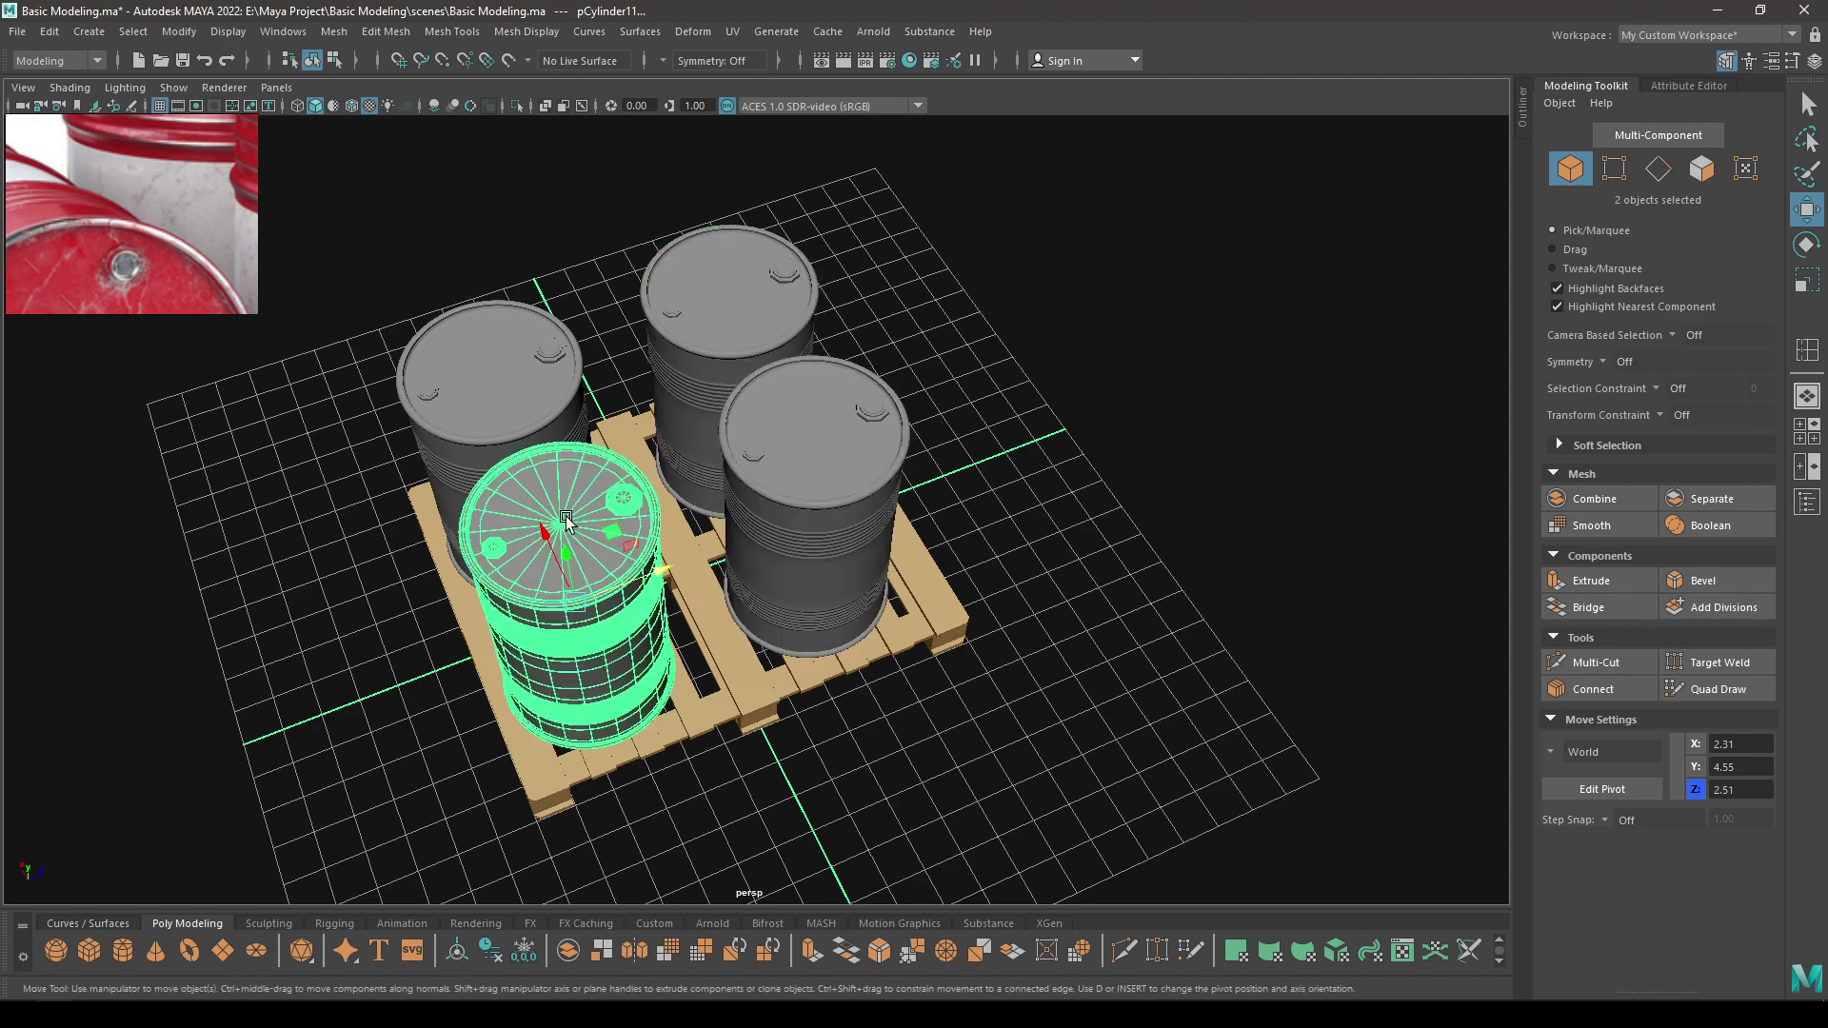
shift+click(569, 443)
drag(609, 431, 587, 497)
key(space)
key(f)
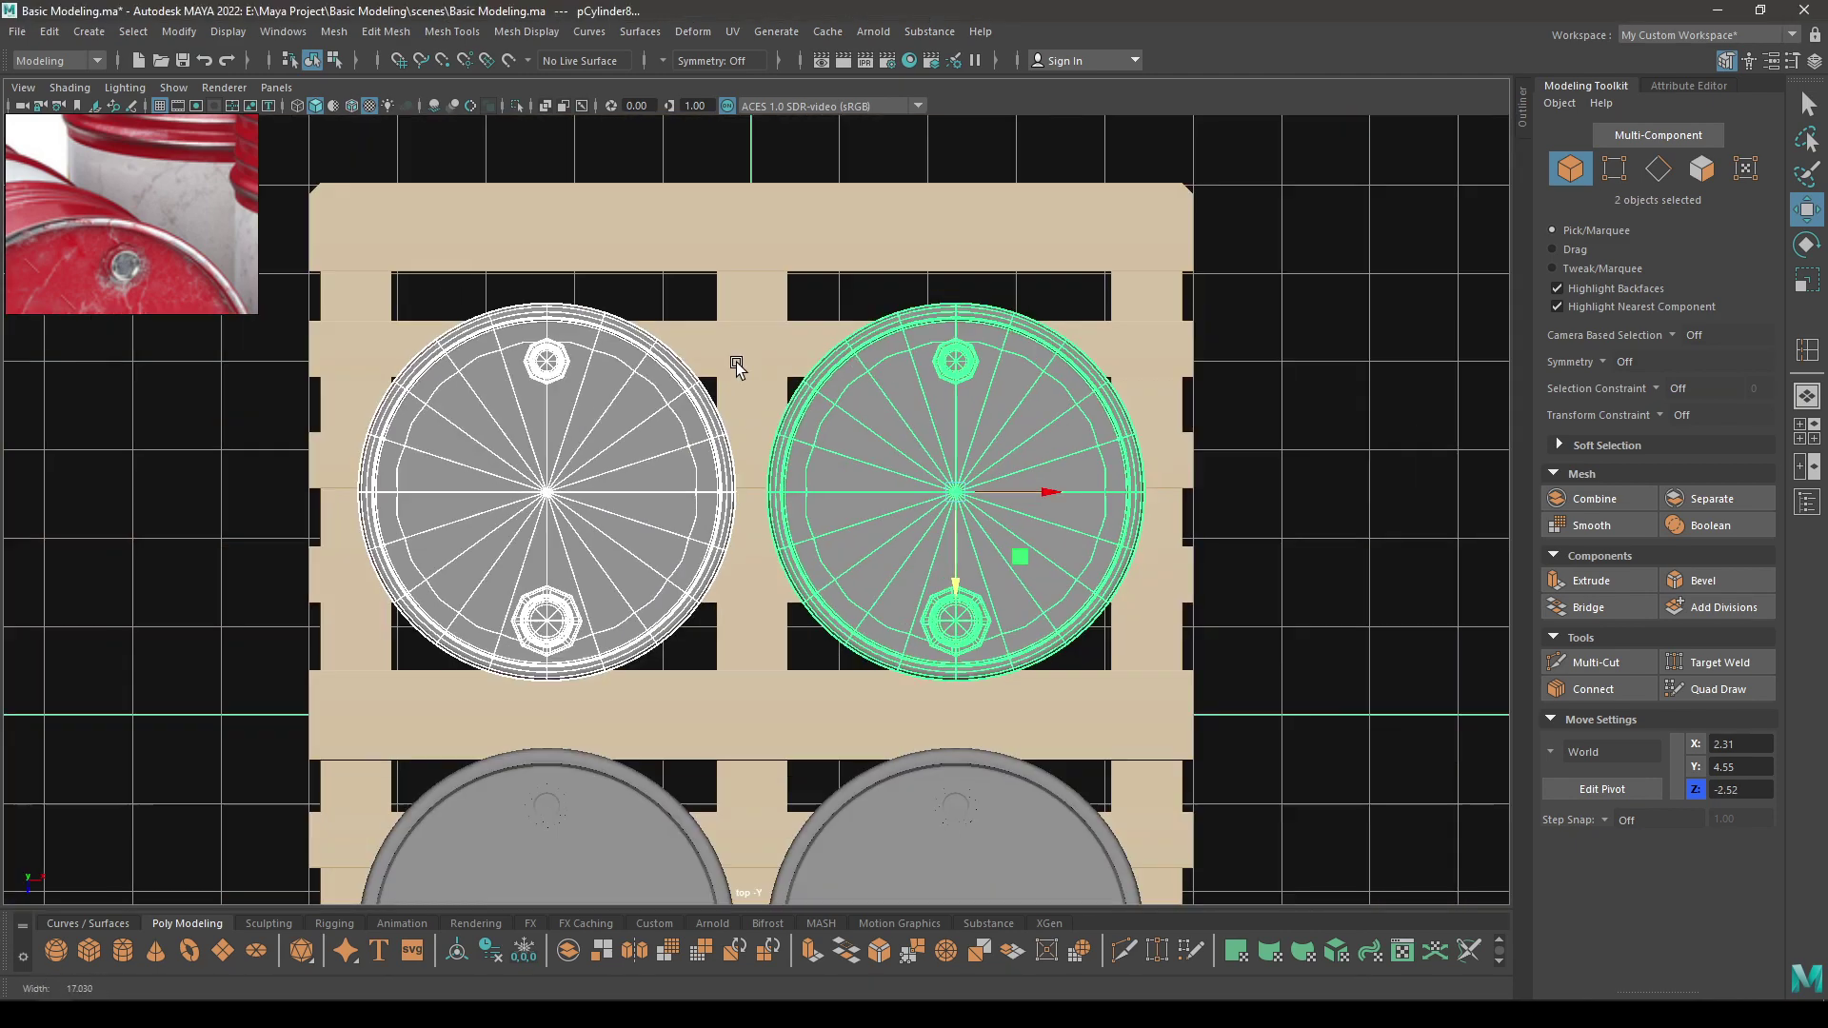
scroll(865, 677, up, 2)
alt+middle_drag(865, 677, 856, 472)
drag(979, 366, 987, 416)
alt+middle_drag(992, 444, 991, 237)
Move the duplicated pair of drums to Z 2.22, return to the perspective view and deselect everything
click(1009, 534)
shift+click(603, 617)
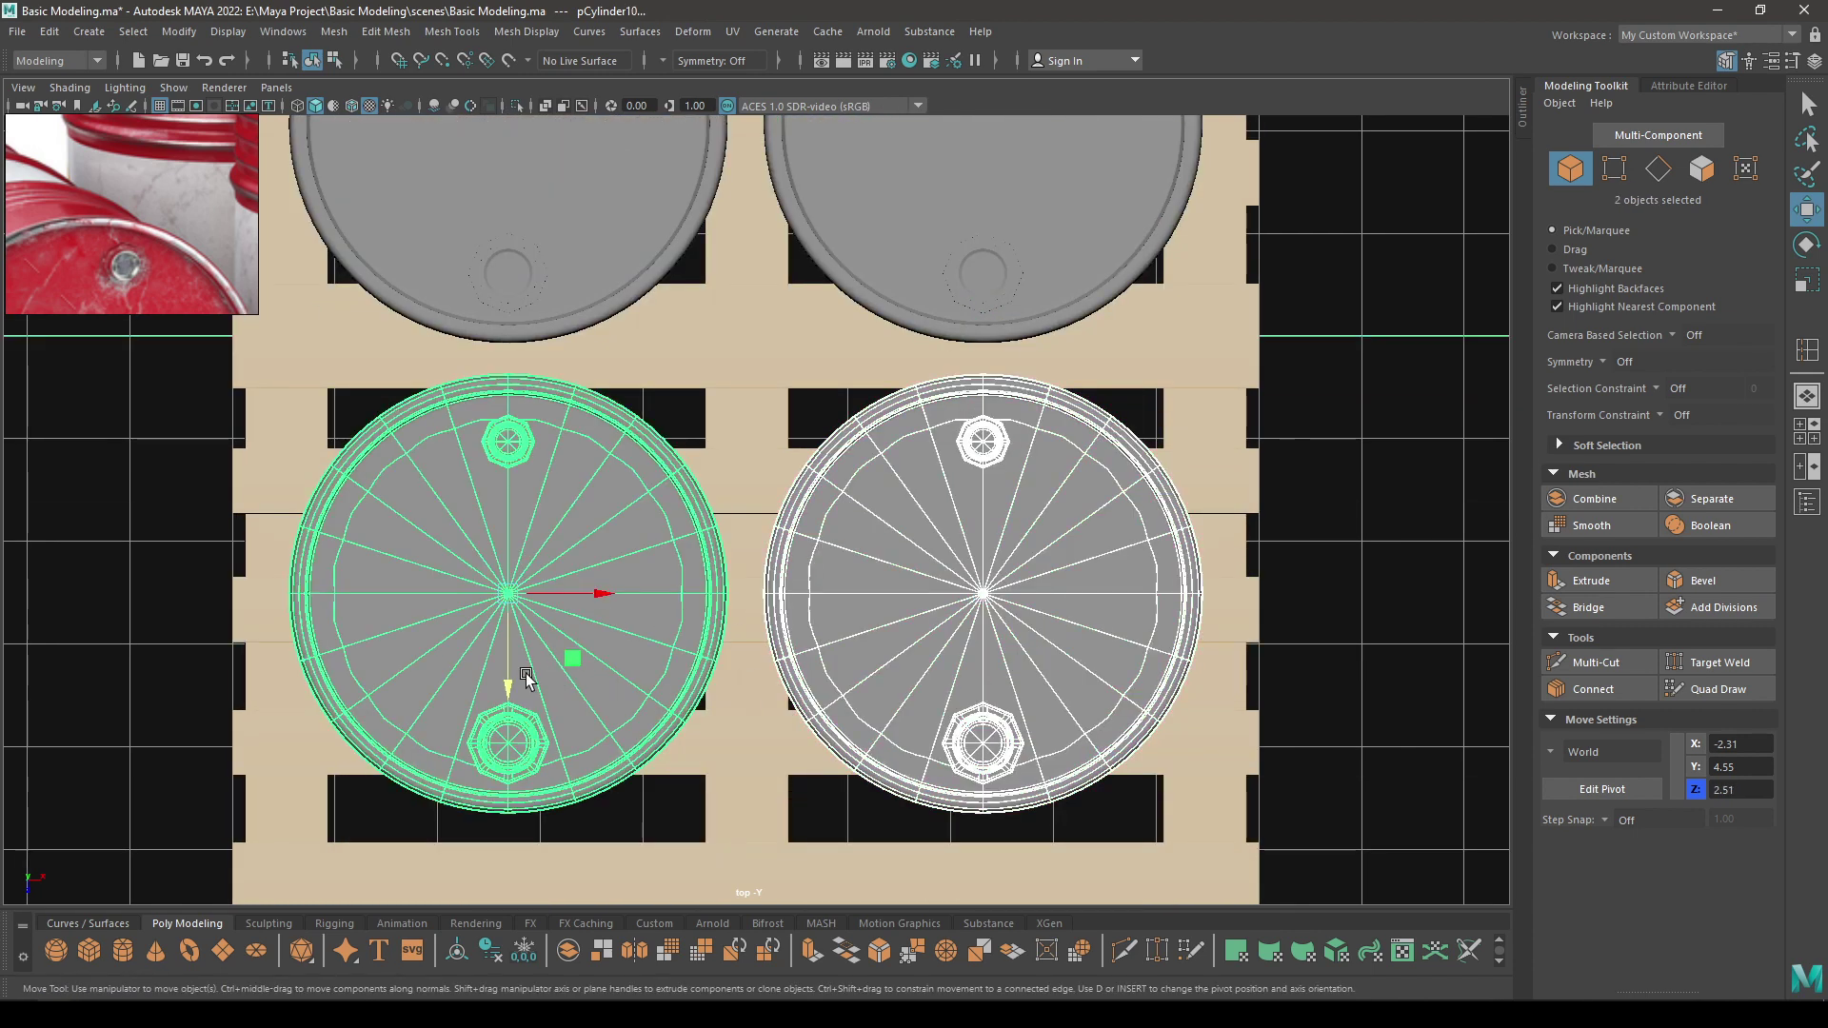
drag(527, 677, 512, 654)
key(space)
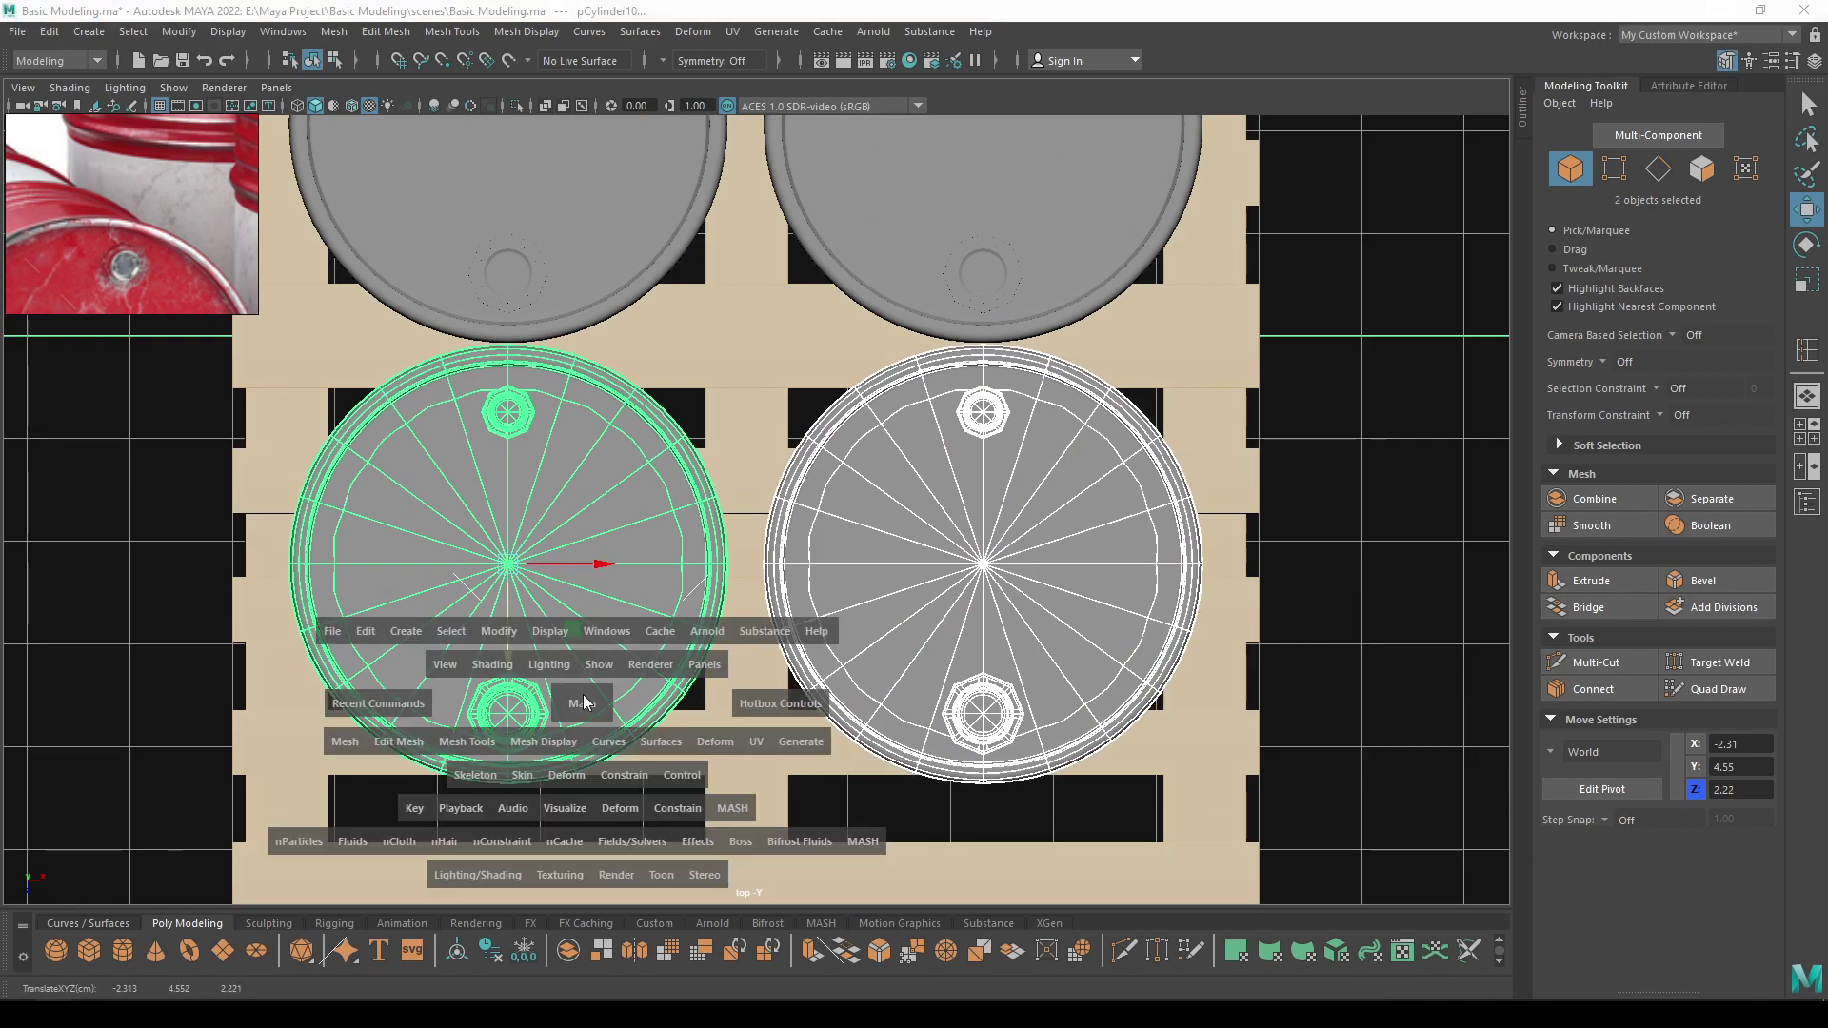
drag(583, 703, 583, 657)
alt+drag(962, 723, 964, 790)
click(1039, 668)
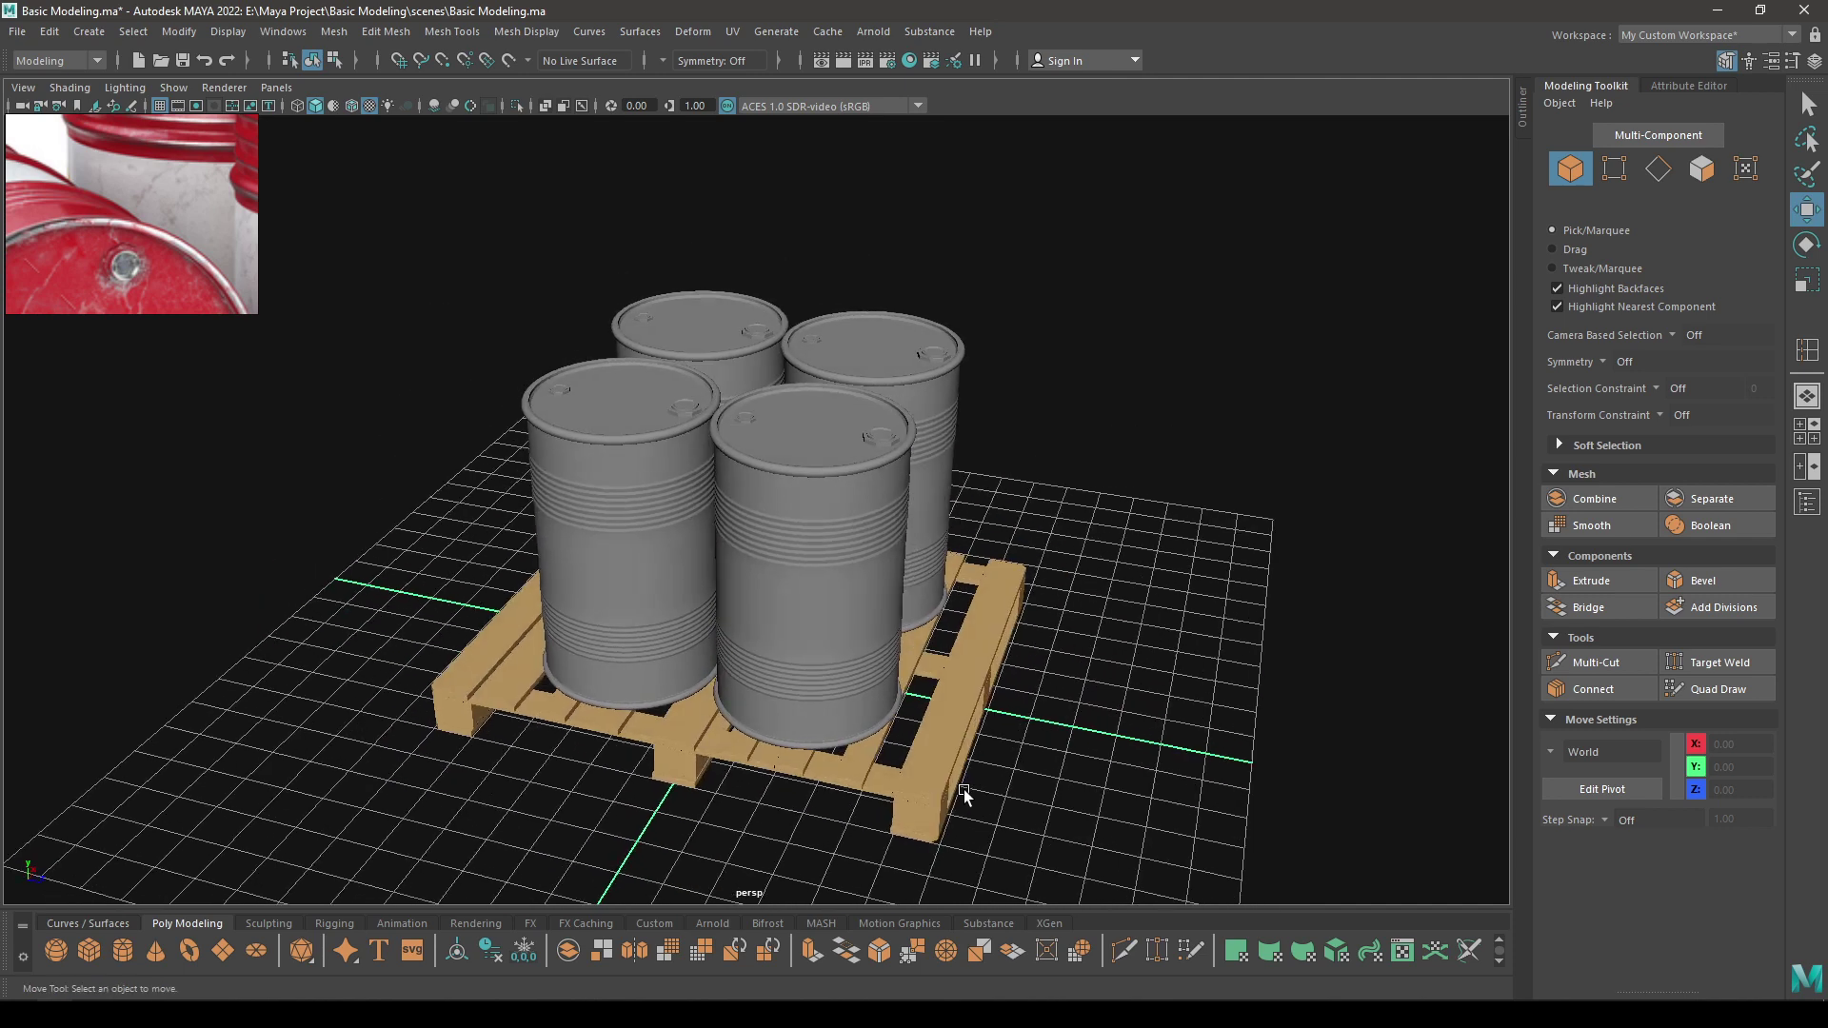
Assign a Blinn material to the selected parts of all four drums and rename its shading group to Barrel
alt+right_drag(964, 791, 988, 547)
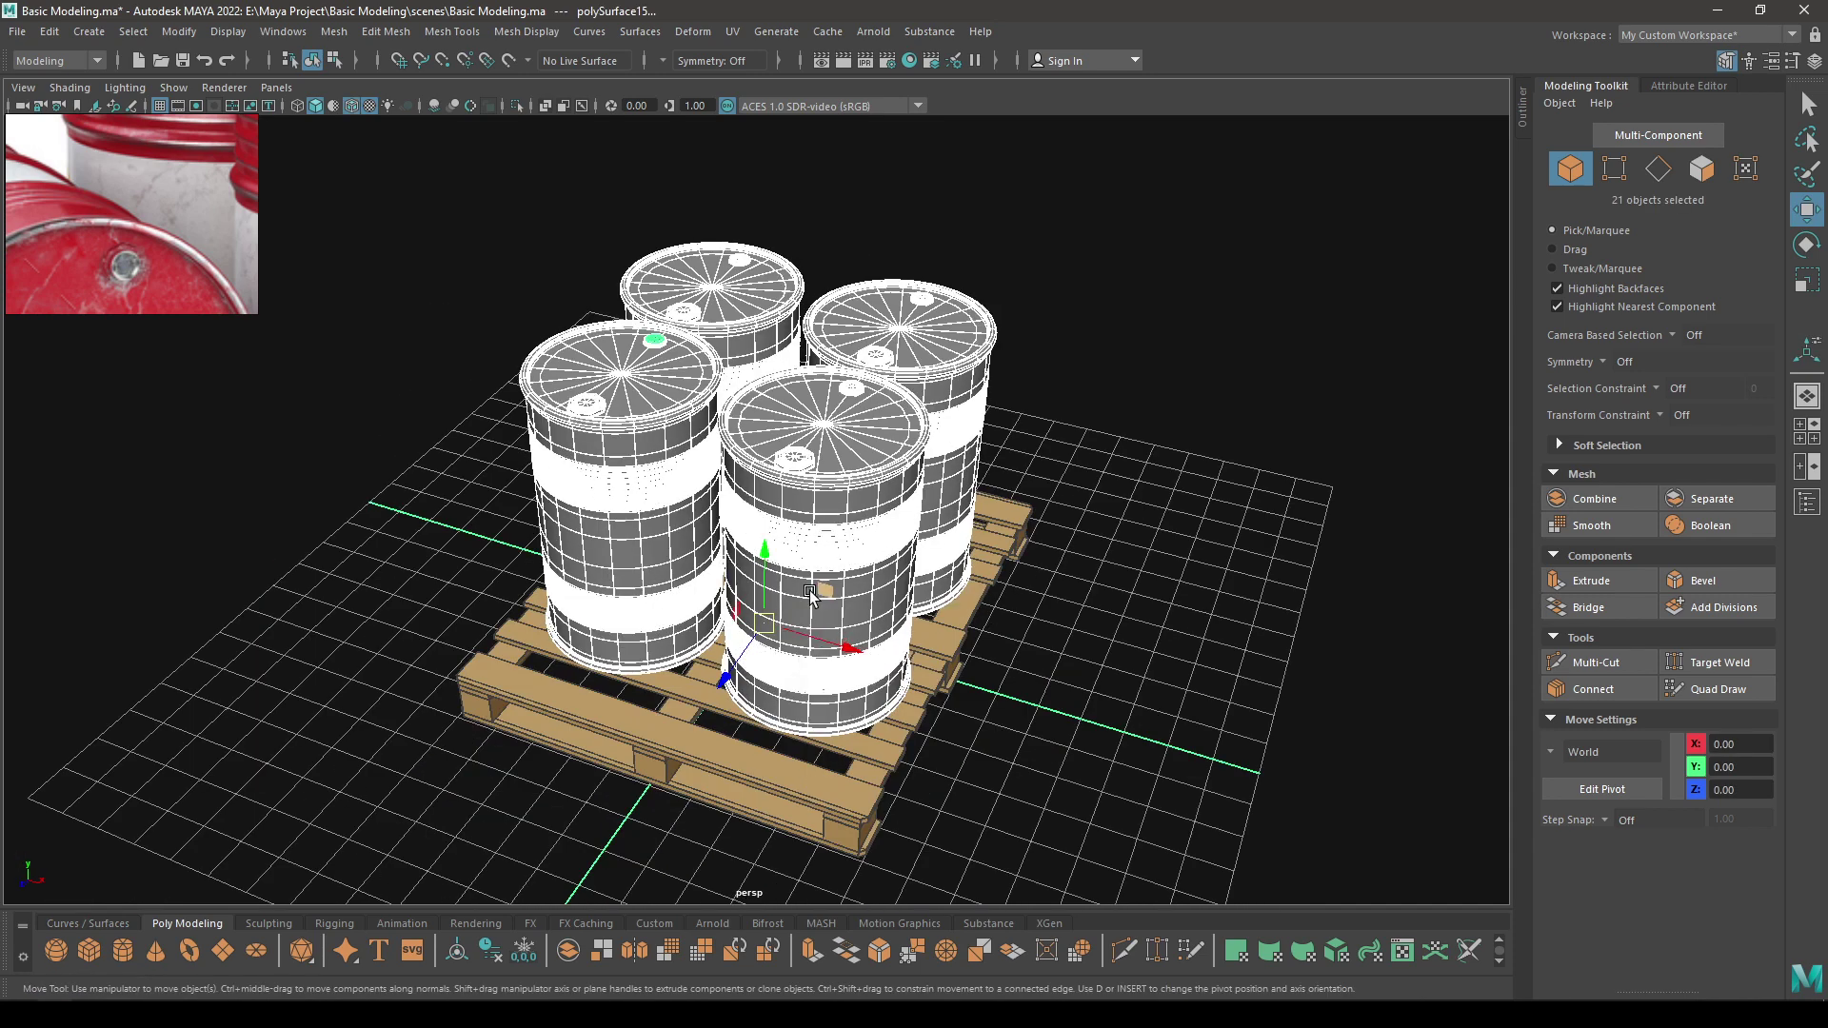
right_drag(810, 484, 975, 859)
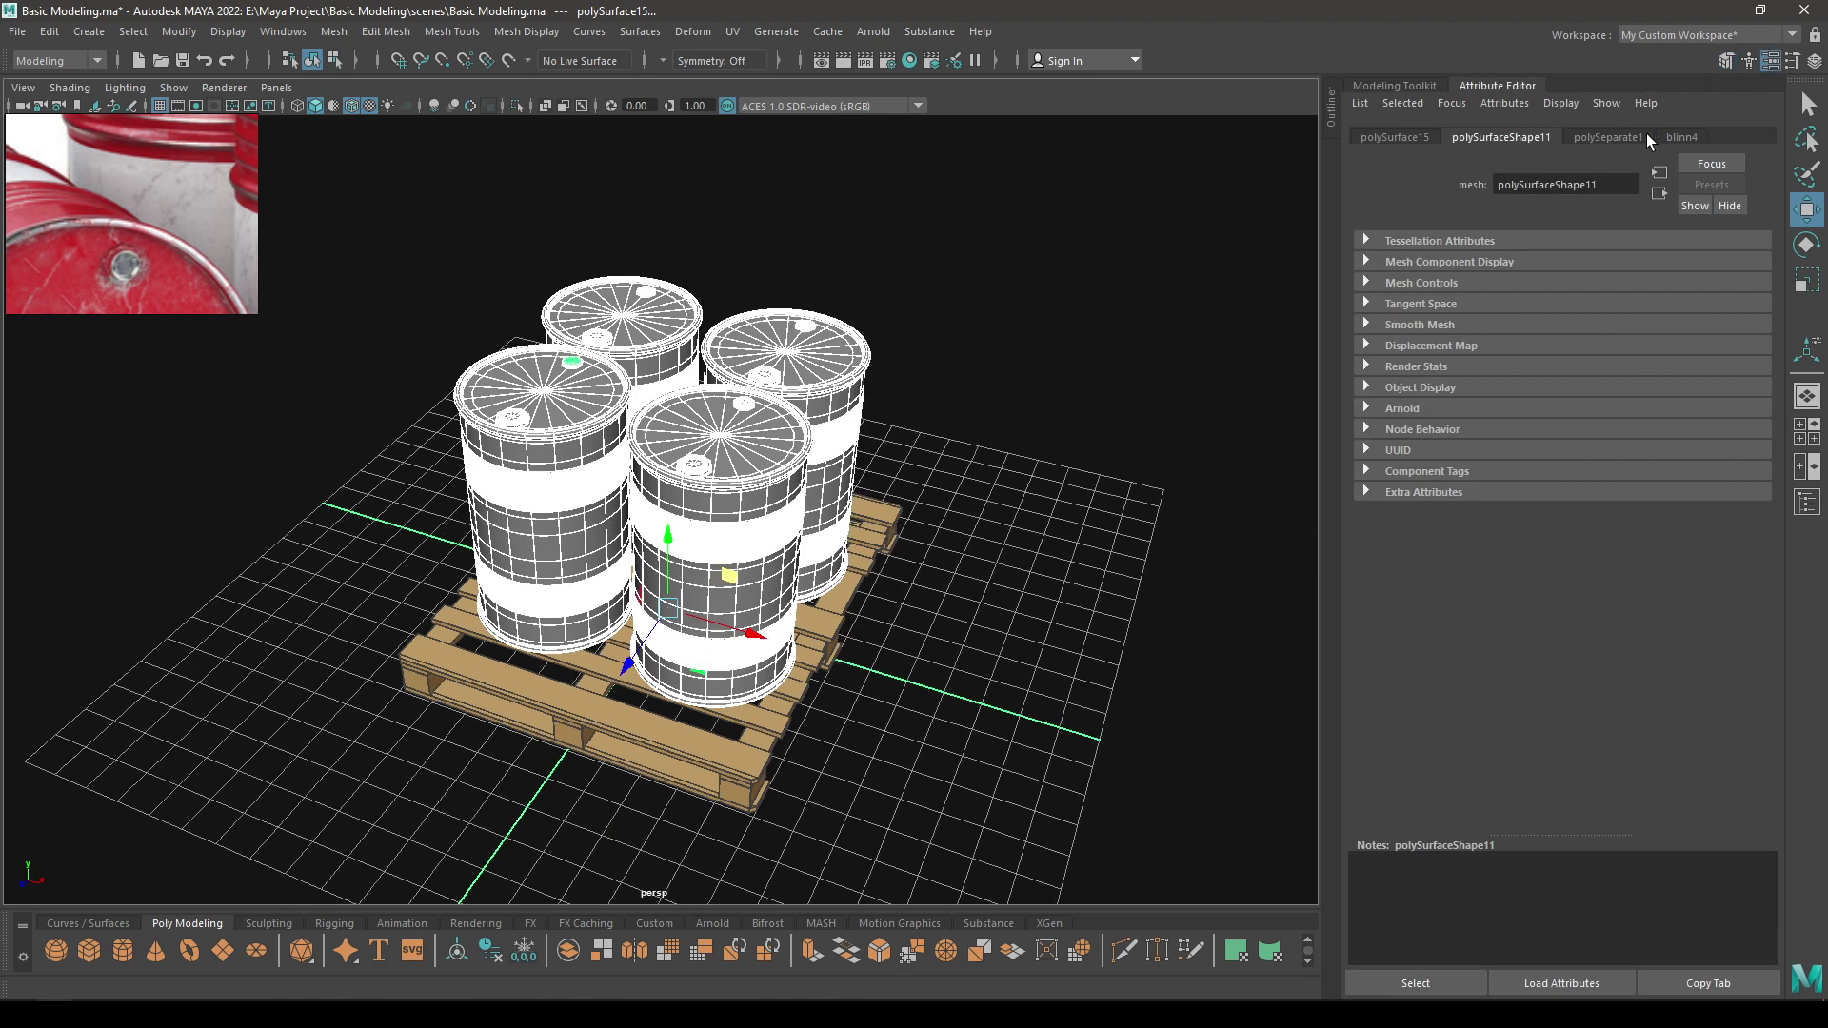
click(1678, 138)
right_drag(835, 484, 846, 945)
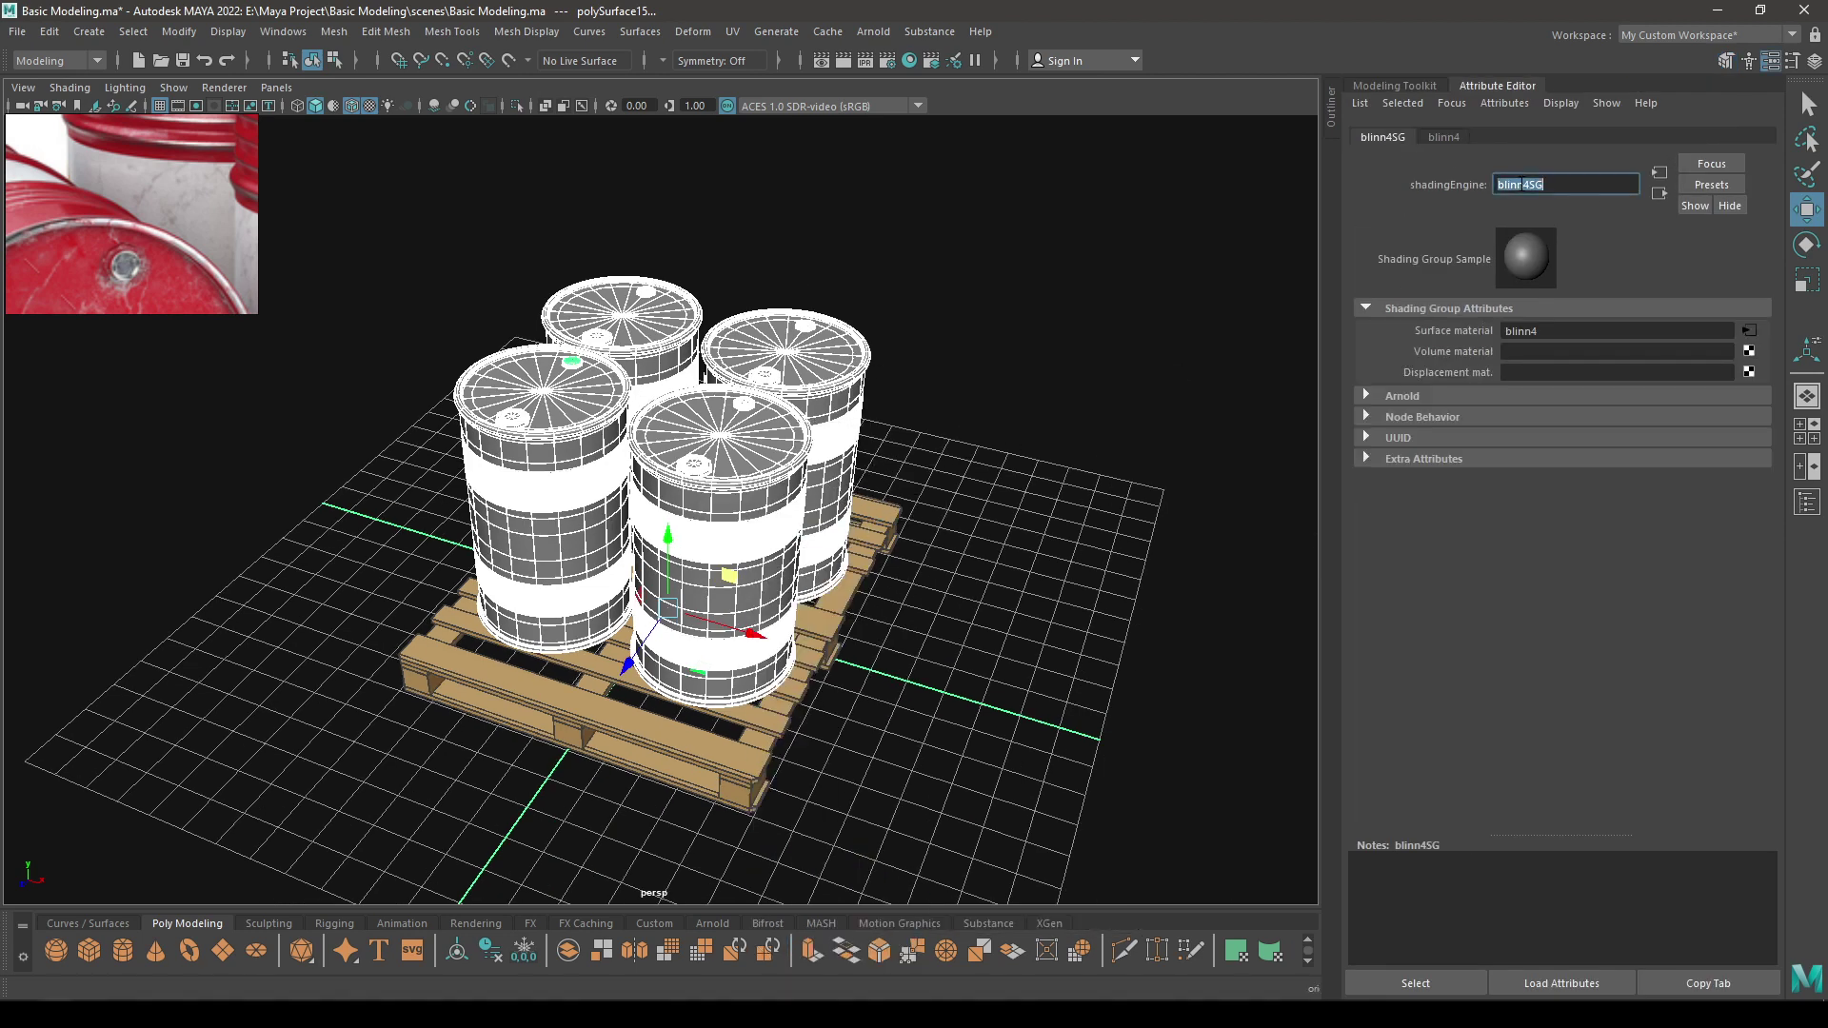
click(1523, 184)
text(Barrel)
key(Return)
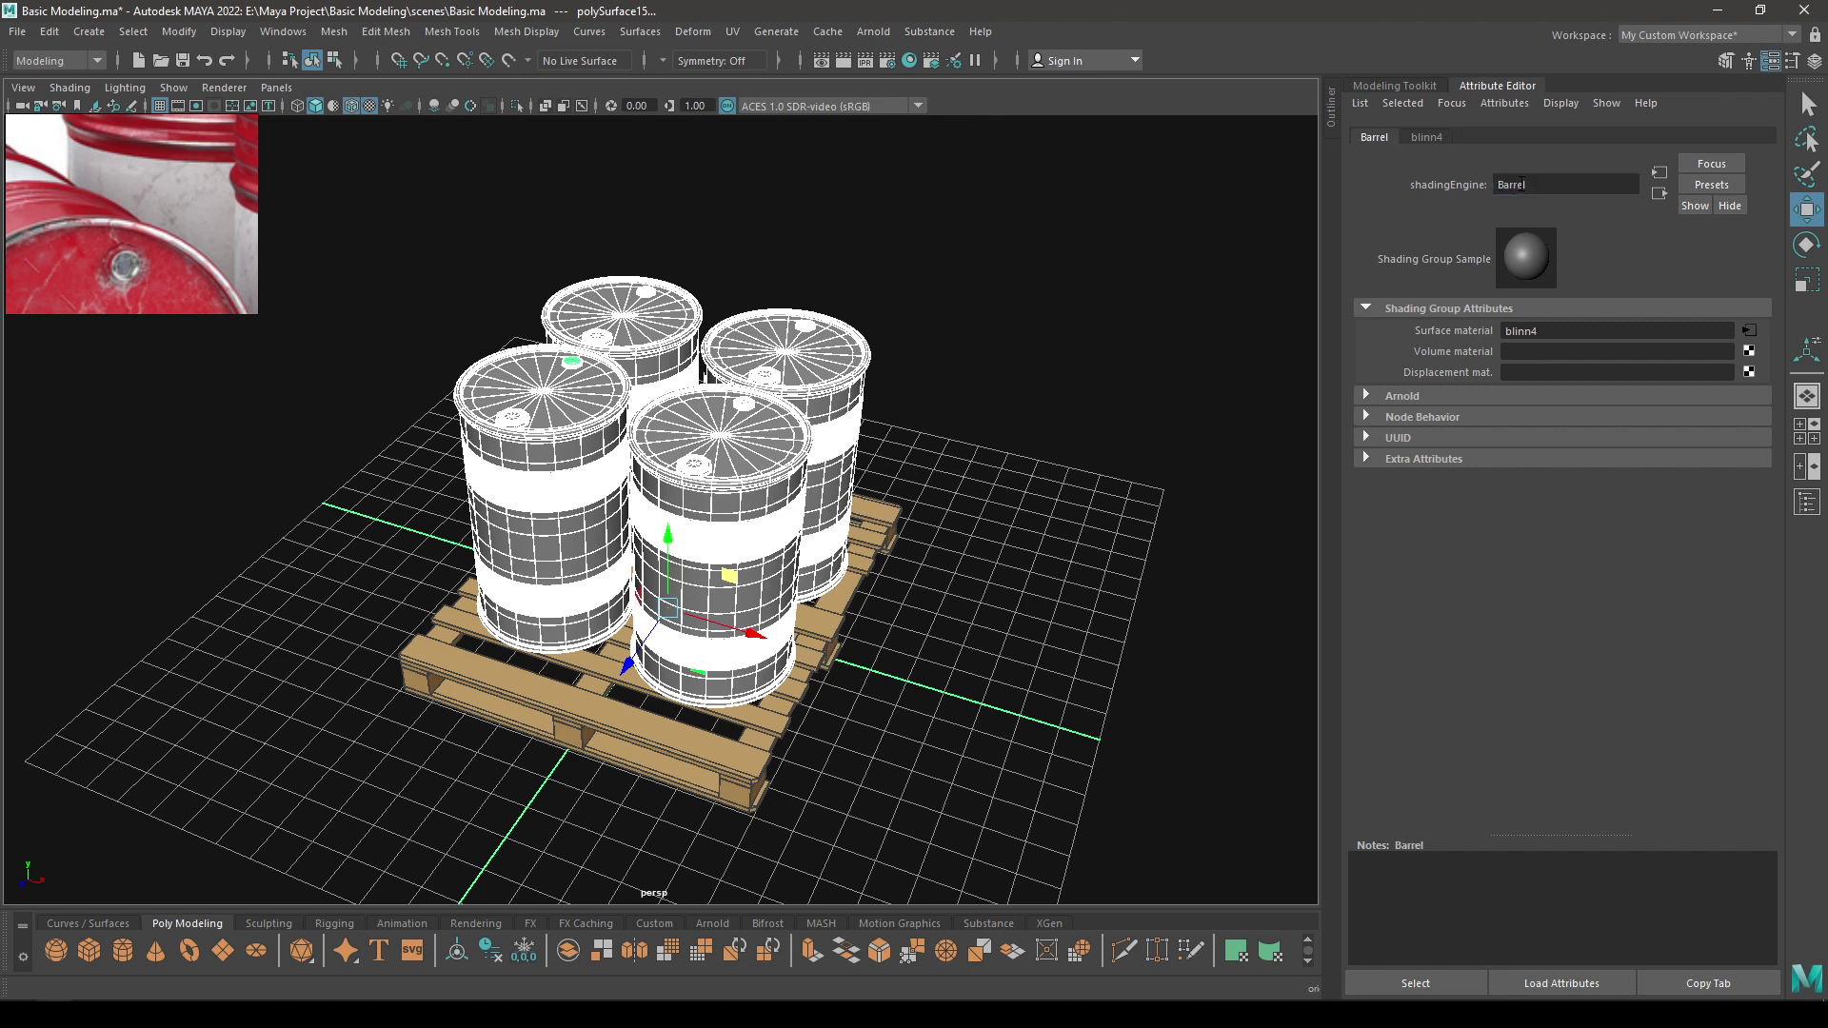
Set the drum material's diffuse to 1 and its color to orange with H 20.432, S 0.902, V 1.000
click(1437, 139)
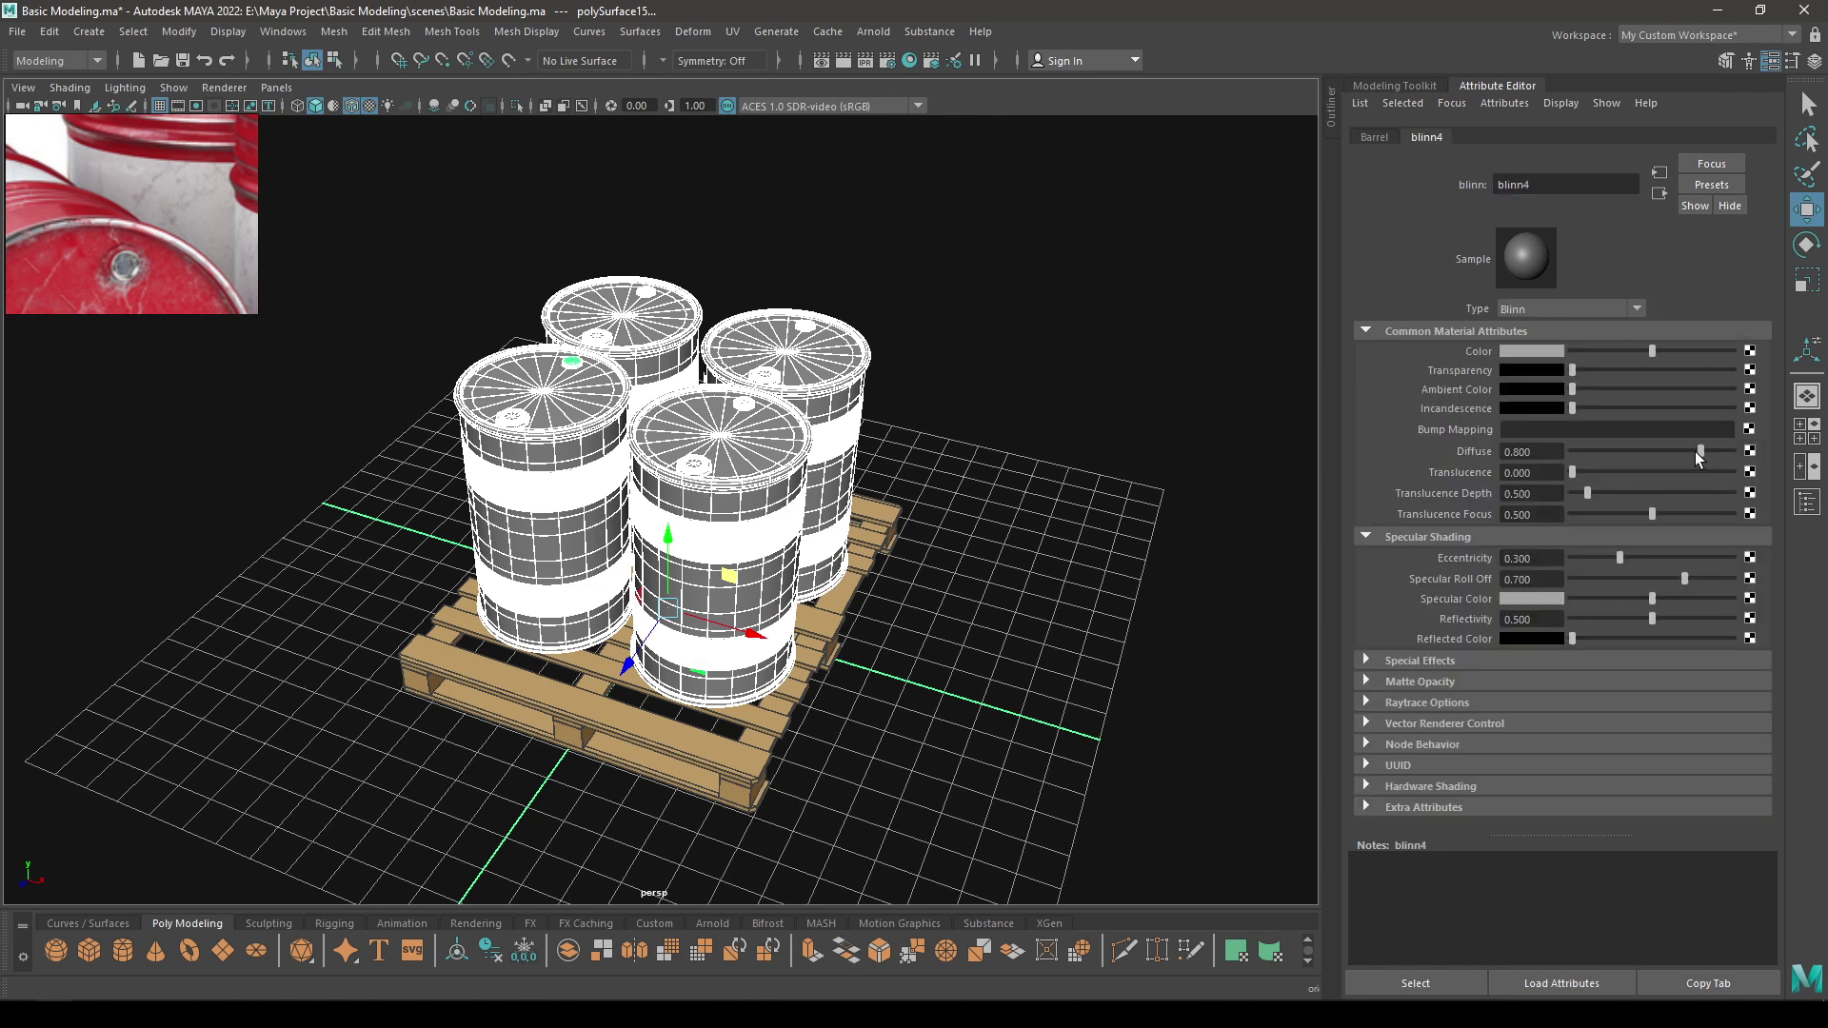
click(1545, 349)
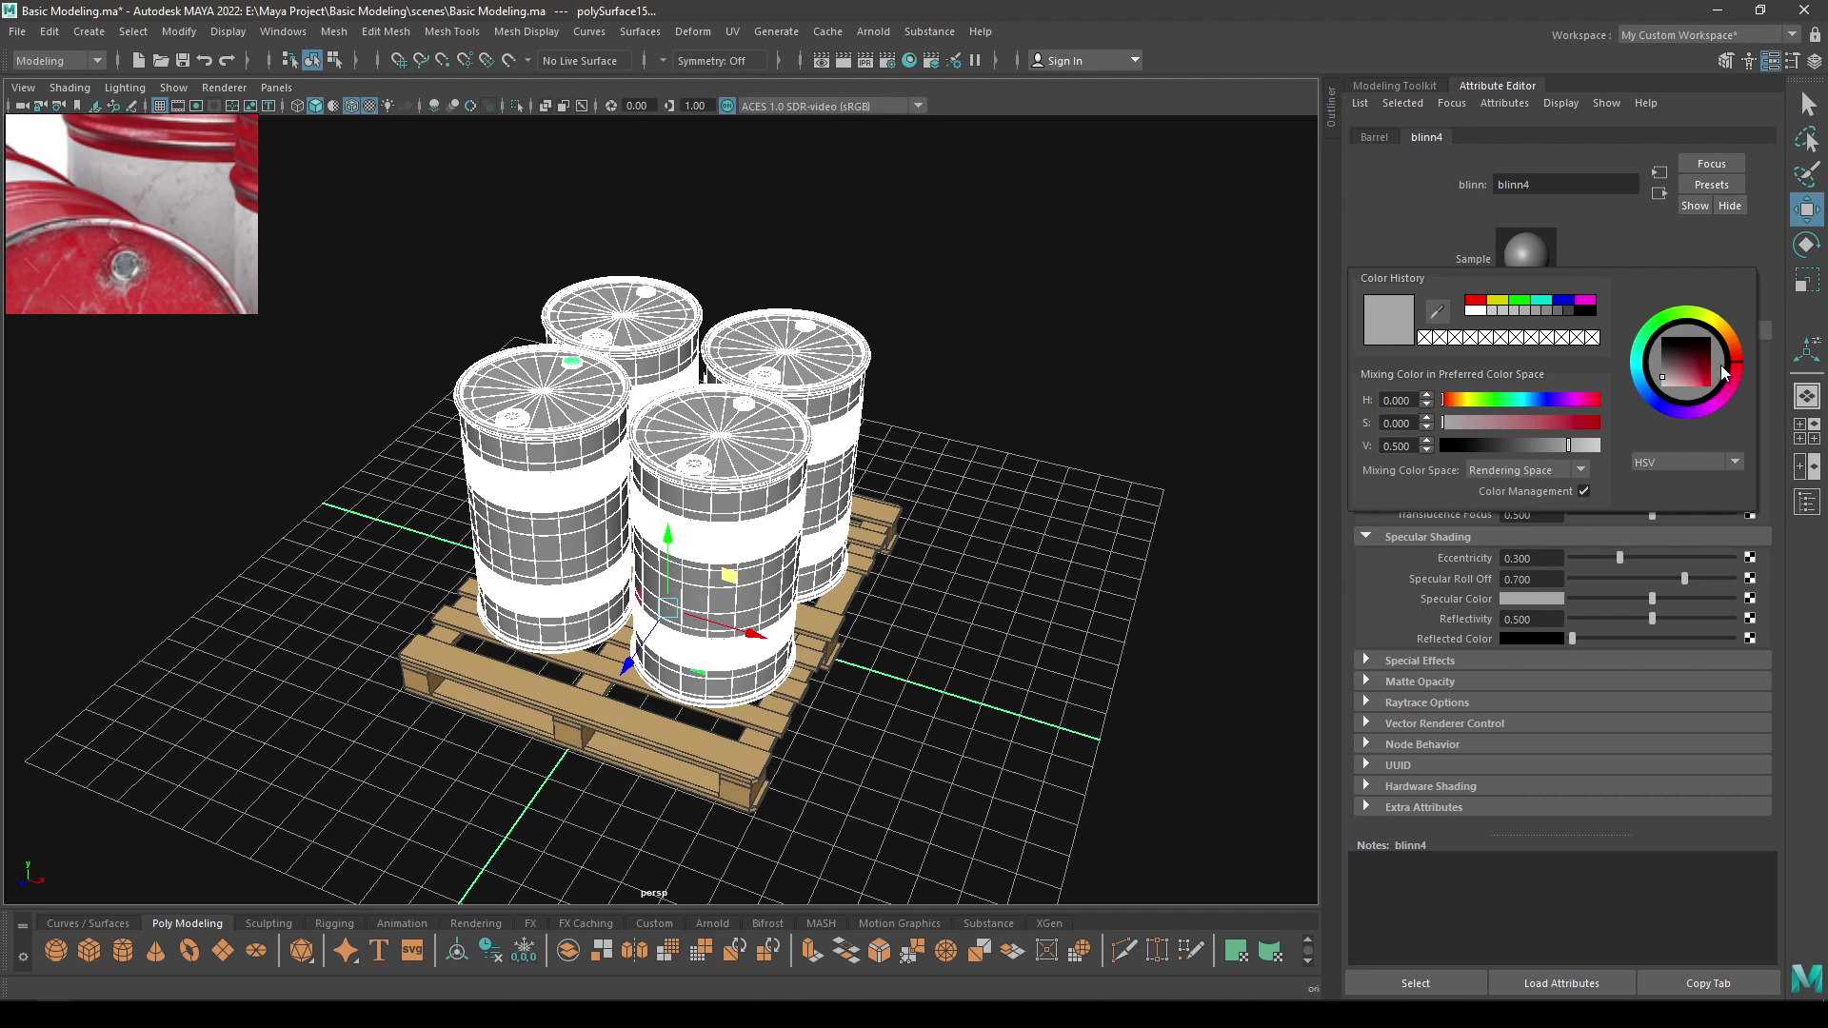
mouse_move(1739, 367)
mouse_down()
mouse_move(1691, 387)
mouse_move(1739, 348)
mouse_up()
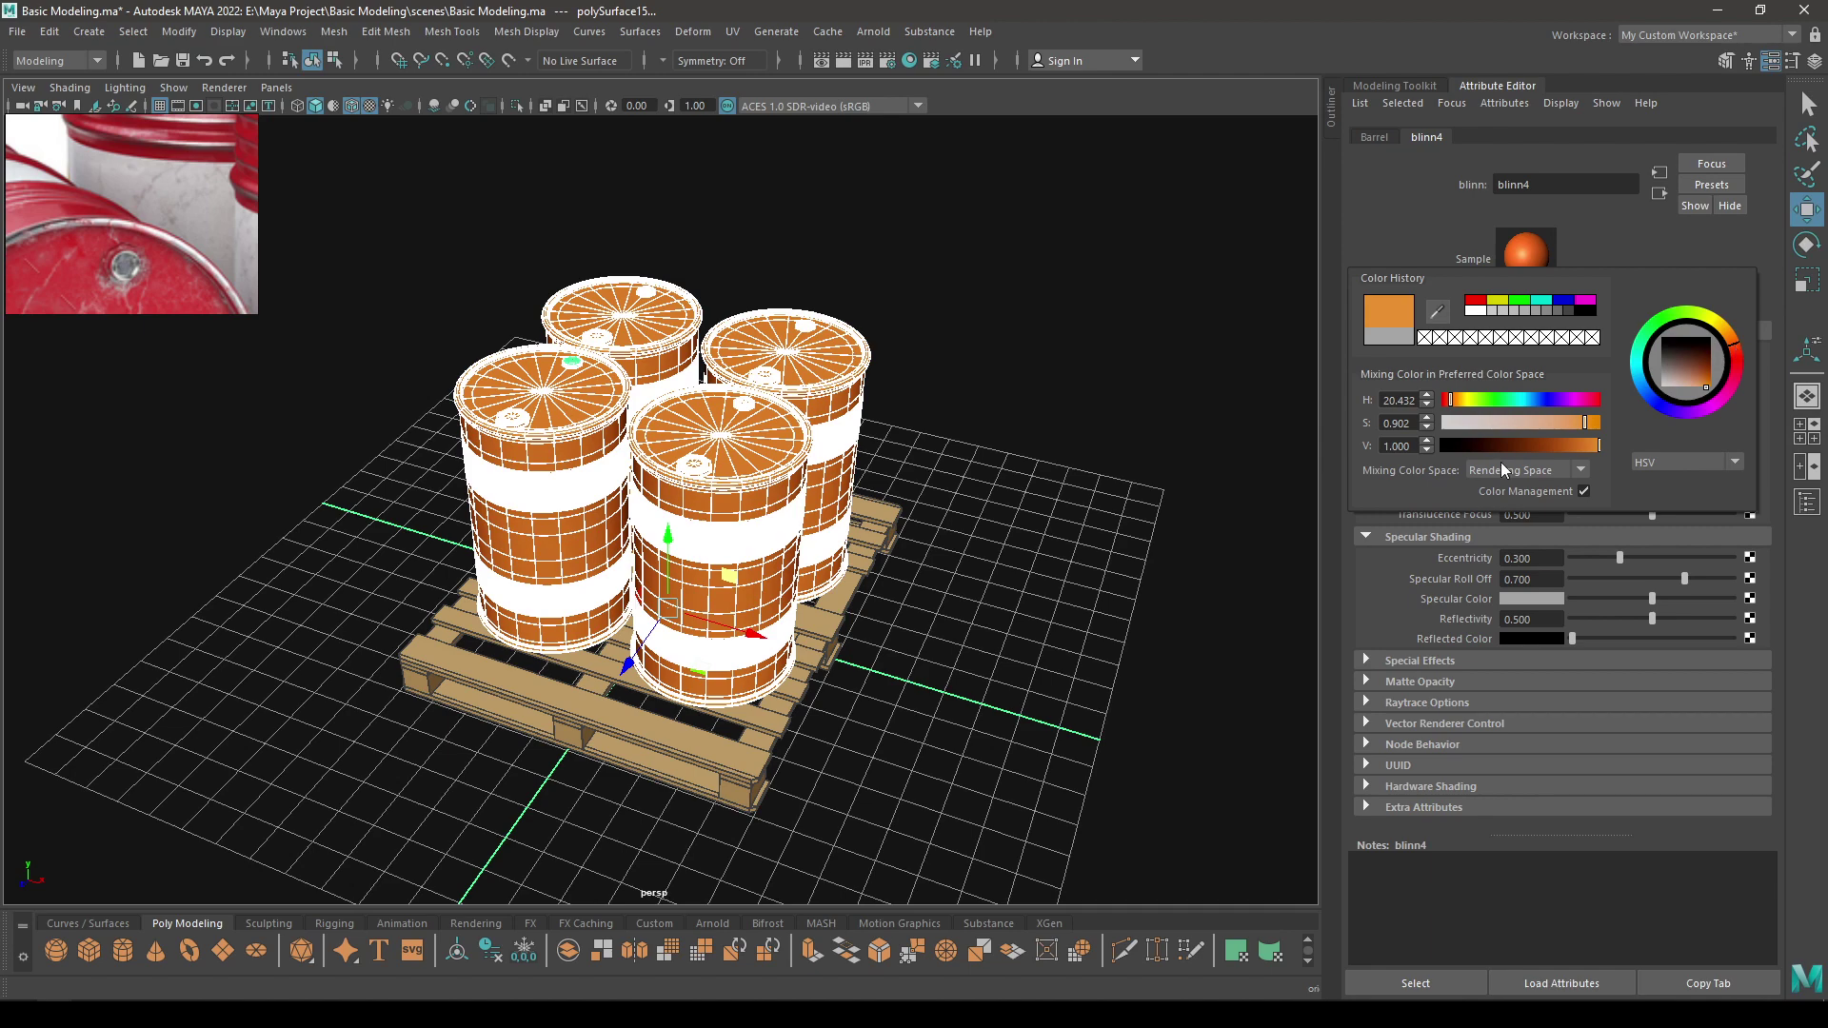
alt+drag(943, 581, 987, 518)
click(1094, 570)
scroll(791, 420, up, 2)
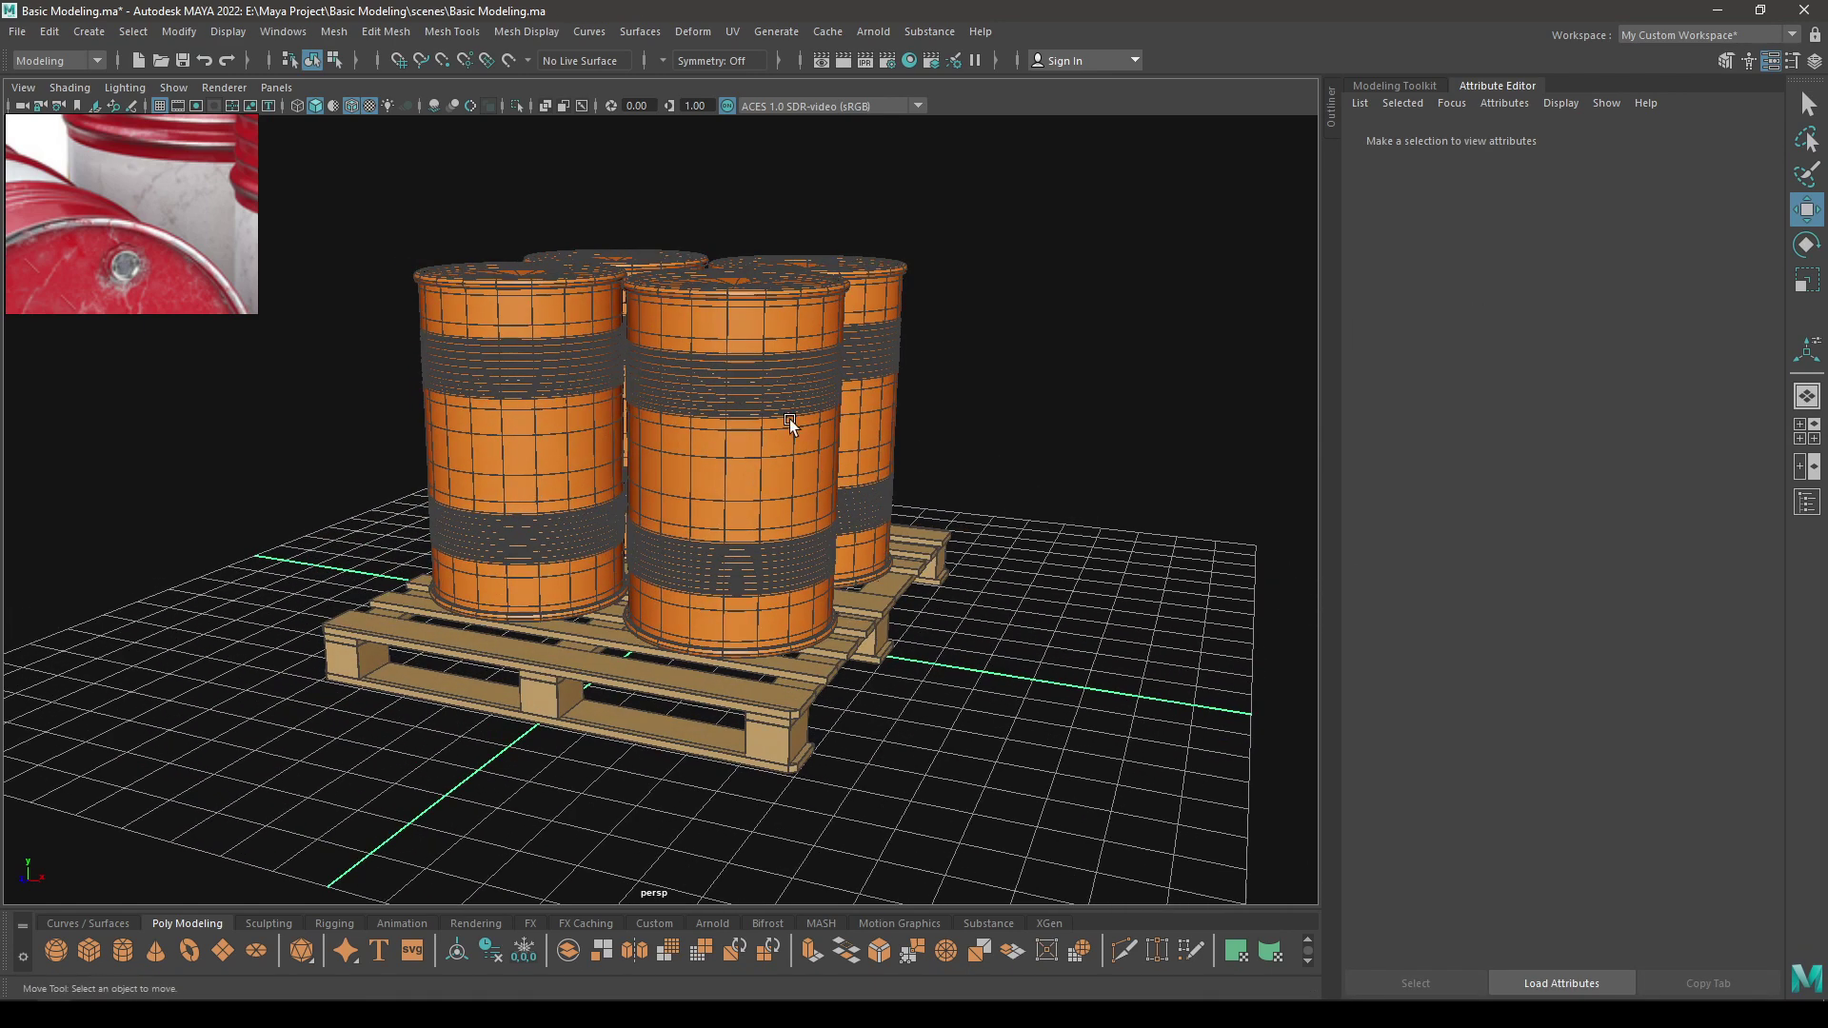
Turn off the wireframe overlay on the shaded drums and pallet
click(353, 110)
mouse_move(715, 368)
alt+mouse_down()
mouse_move(661, 356)
mouse_move(712, 422)
alt+mouse_up()
scroll(712, 422, down, 1)
alt+right_drag(712, 425, 711, 473)
Select the lid caps of all four drums, excluding the drum bodies, and assign them a grey material
click(633, 353)
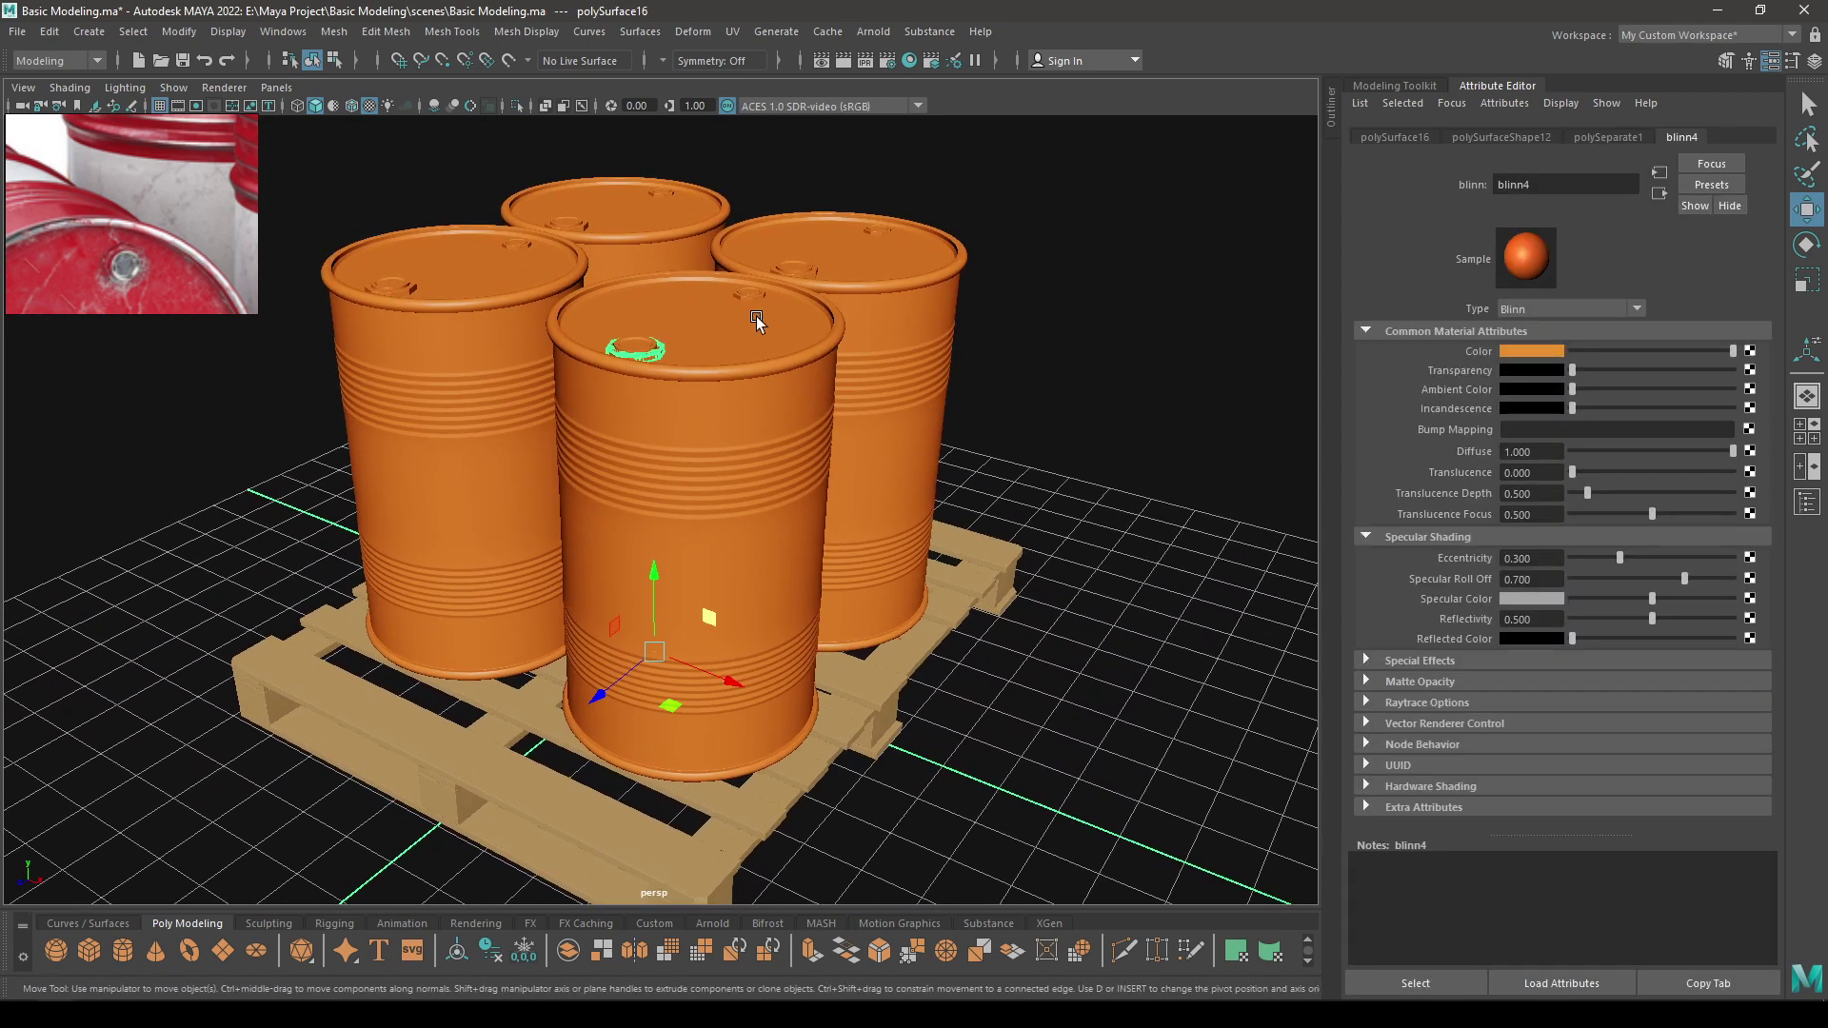
shift+click(758, 296)
key(space)
drag(741, 334, 796, 466)
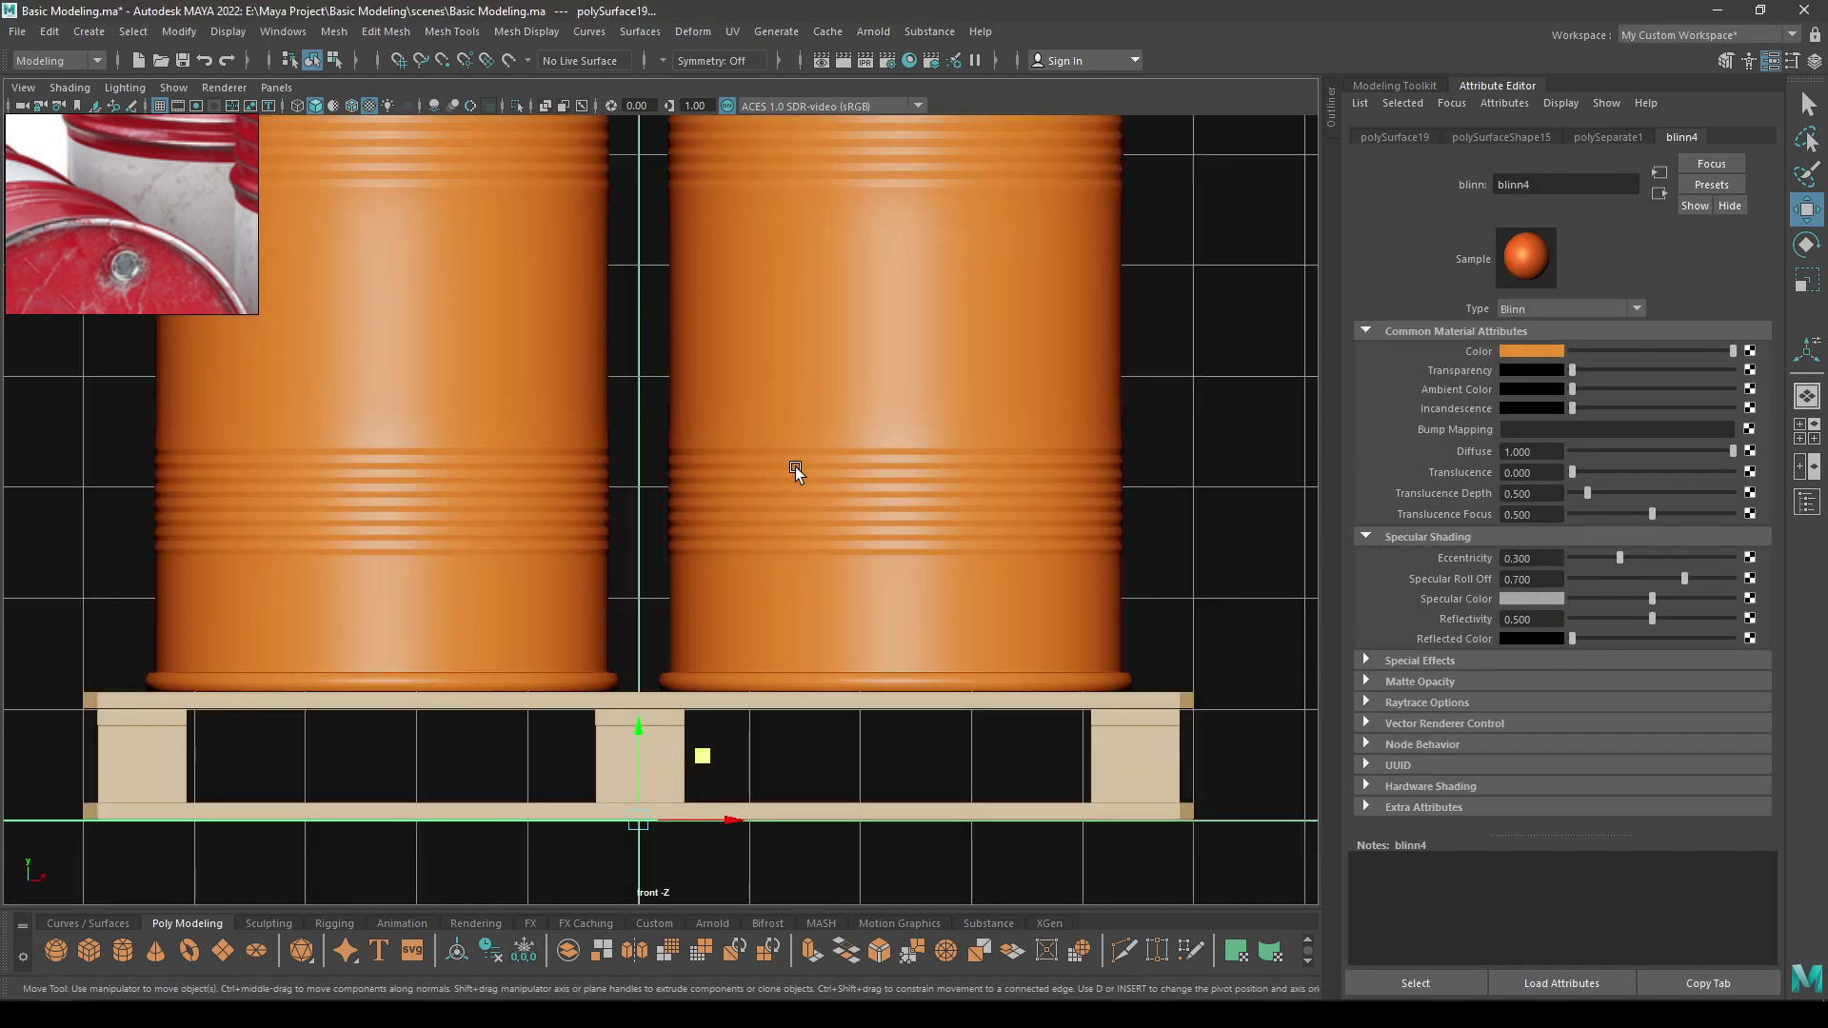
alt+middle_drag(920, 333, 945, 422)
drag(881, 419, 324, 206)
ctrl+drag(490, 428, 1015, 477)
key(space)
right_drag(714, 296, 900, 886)
click(1129, 358)
Inspect the orange drums and their grey caps on the pallet from several angles
alt+right_drag(1095, 481, 981, 481)
alt+drag(981, 481, 838, 474)
scroll(938, 421, up, 1)
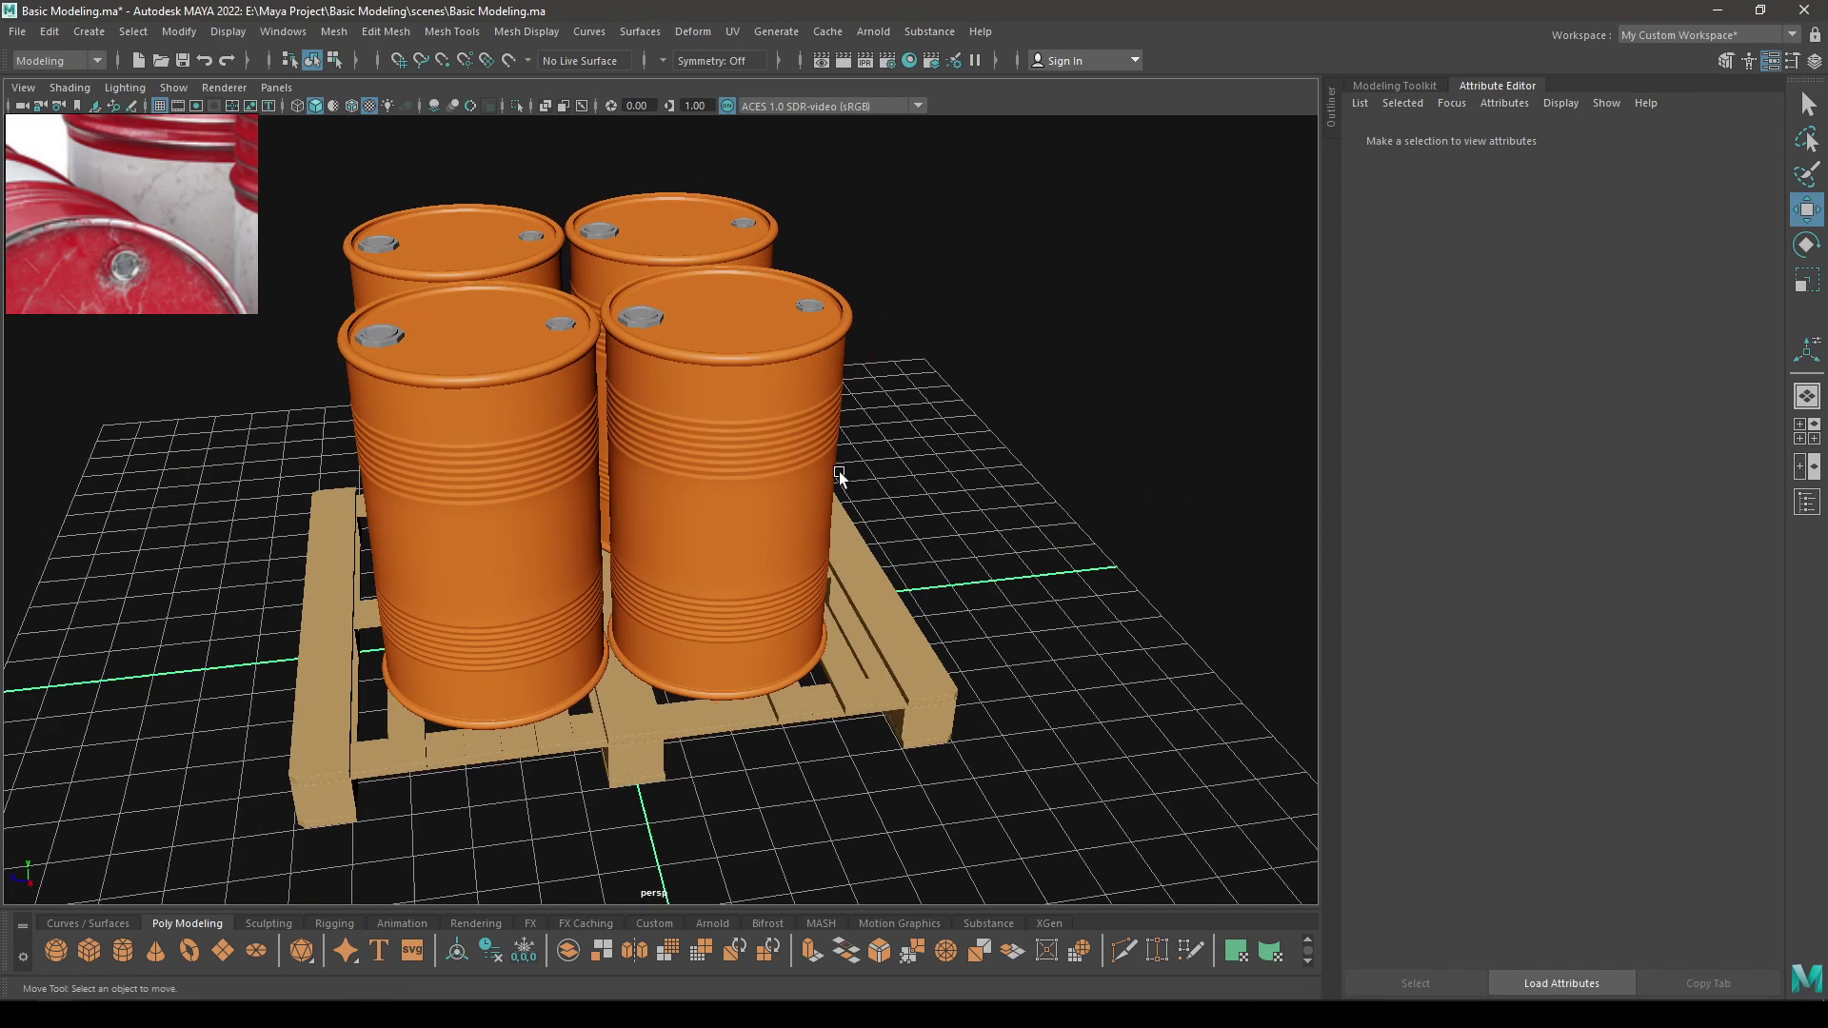
click(743, 402)
alt+drag(655, 400, 751, 496)
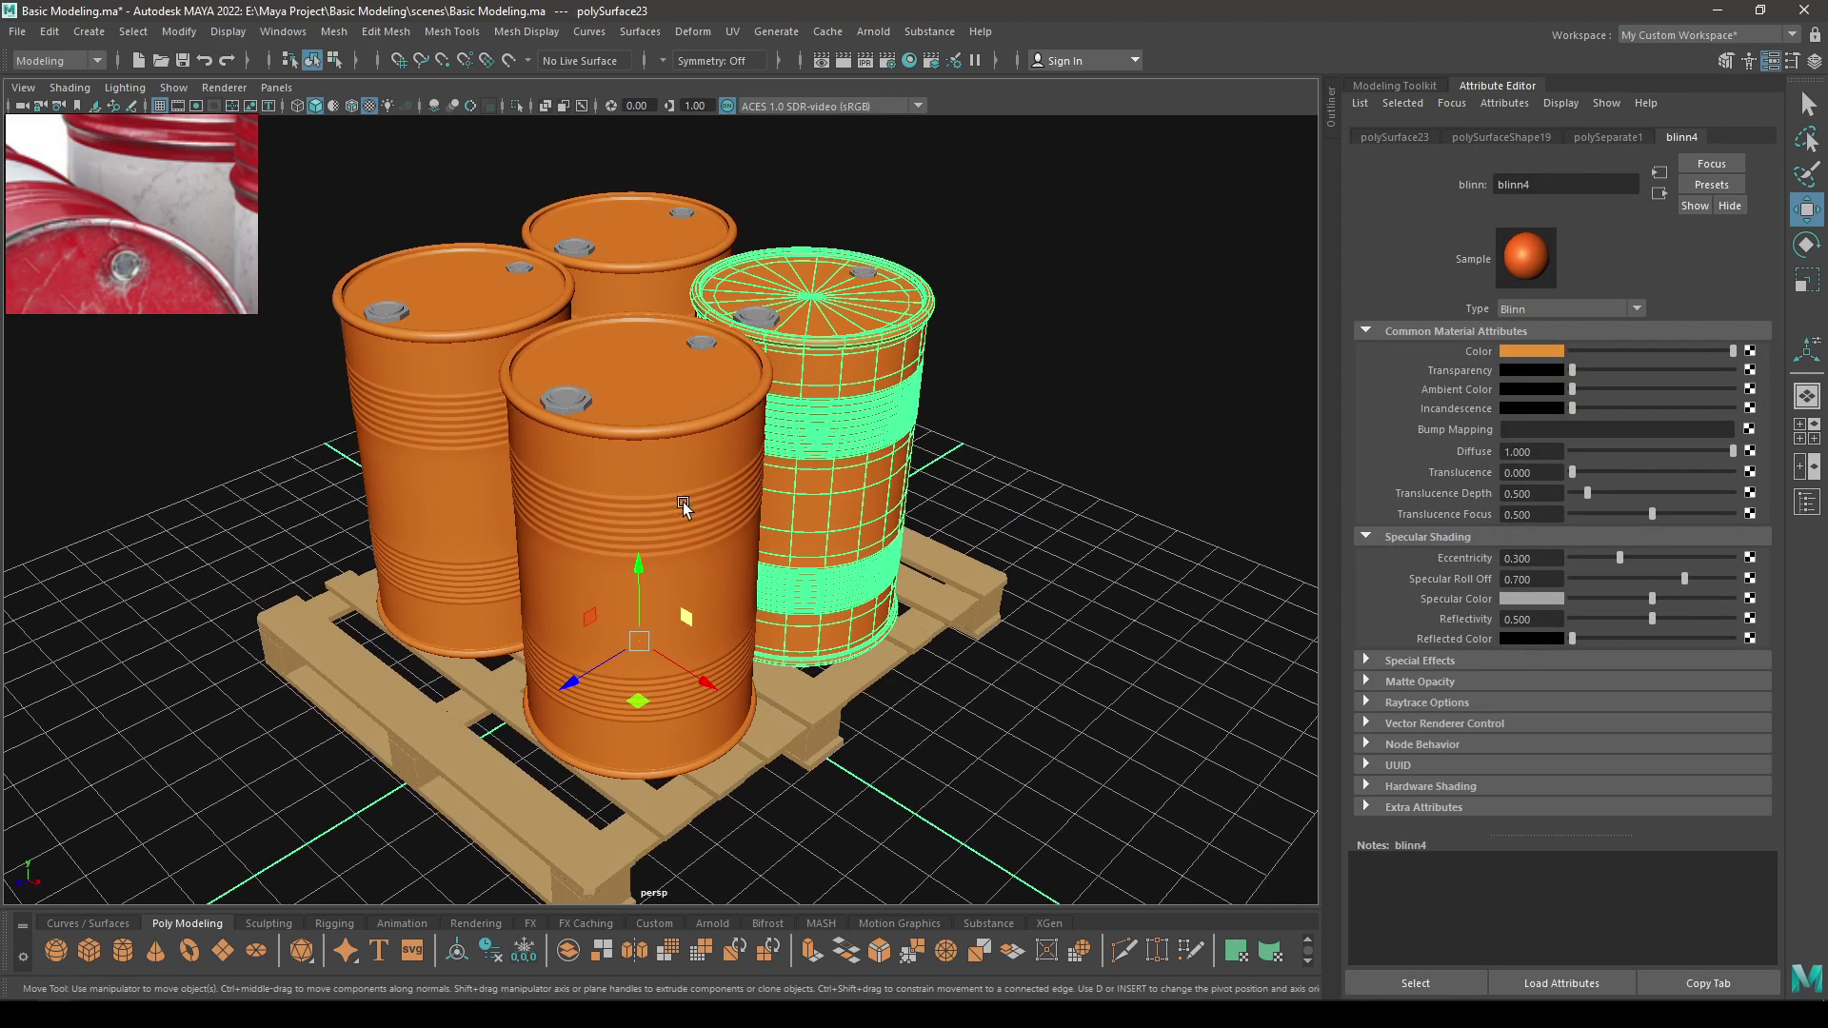
click(682, 501)
alt+drag(849, 575, 733, 533)
click(1155, 640)
scroll(1095, 603, down, 2)
scroll(952, 580, up, 1)
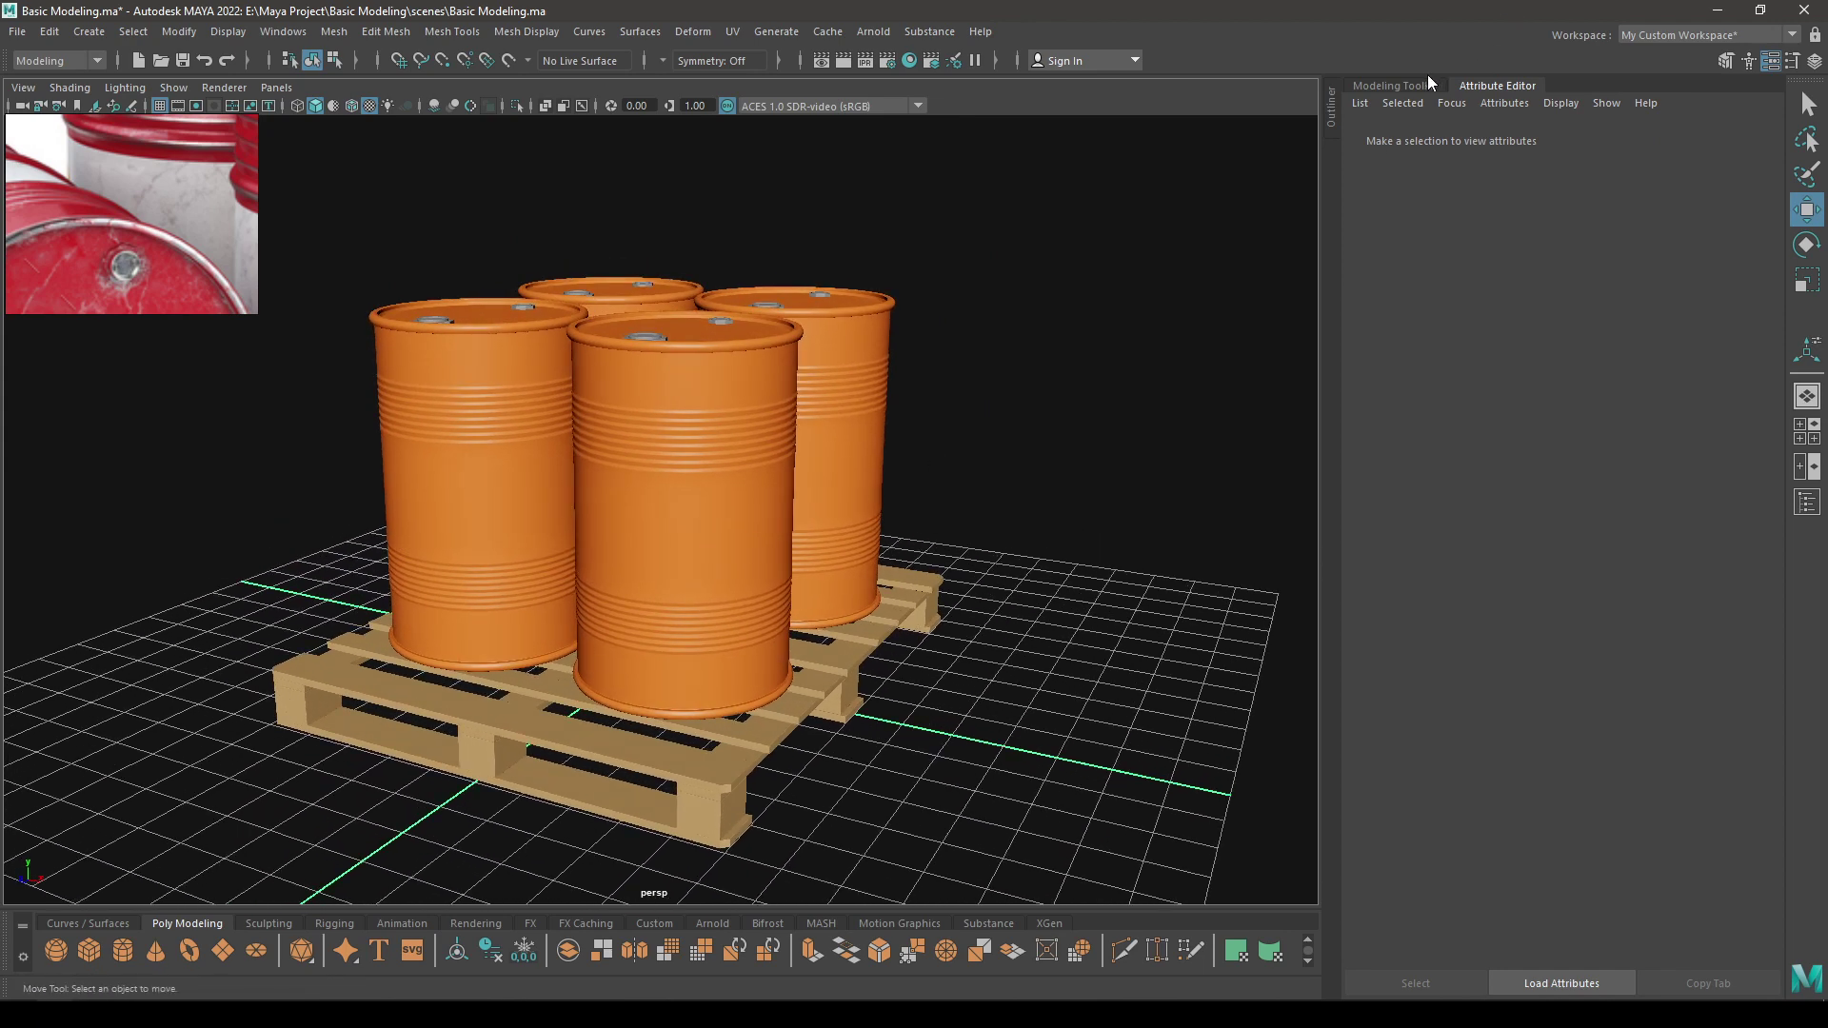
Bring back the Modeling Toolkit and review the finished pallet arrangement from different sides
click(1395, 85)
alt+drag(1305, 396, 1130, 405)
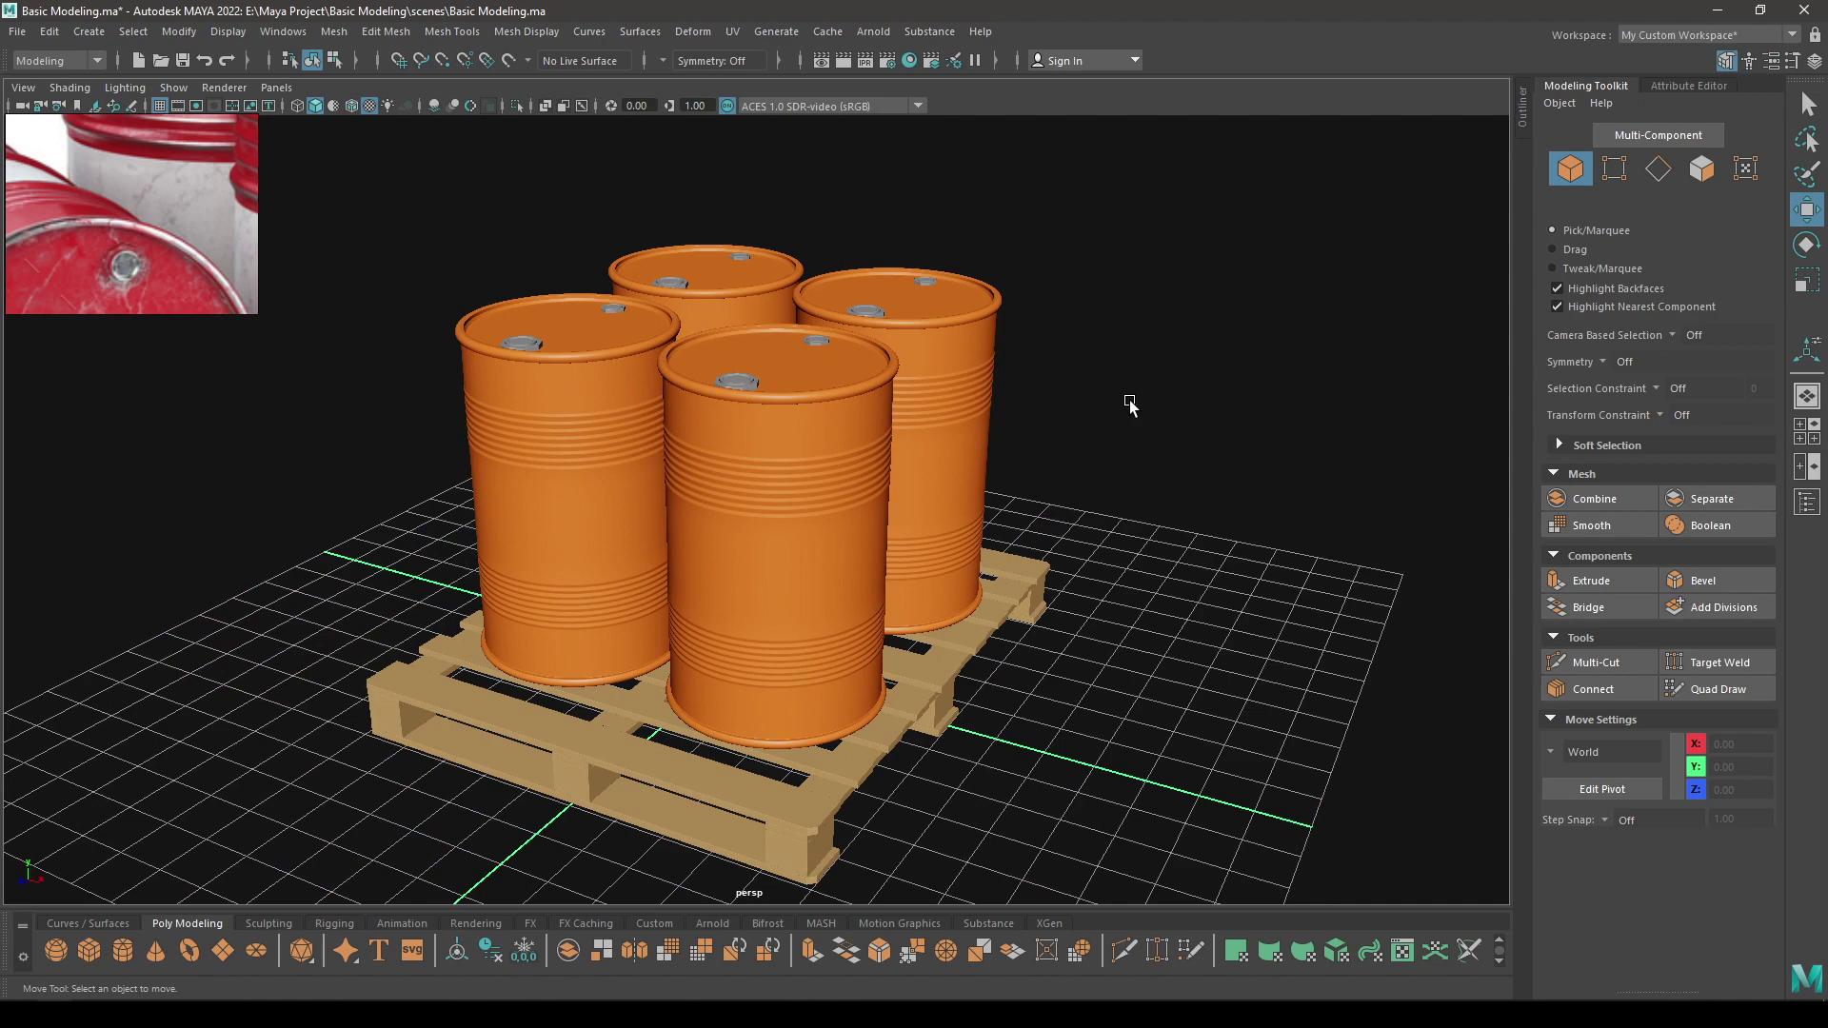
alt+drag(1131, 405, 678, 738)
alt+right_drag(678, 738, 714, 750)
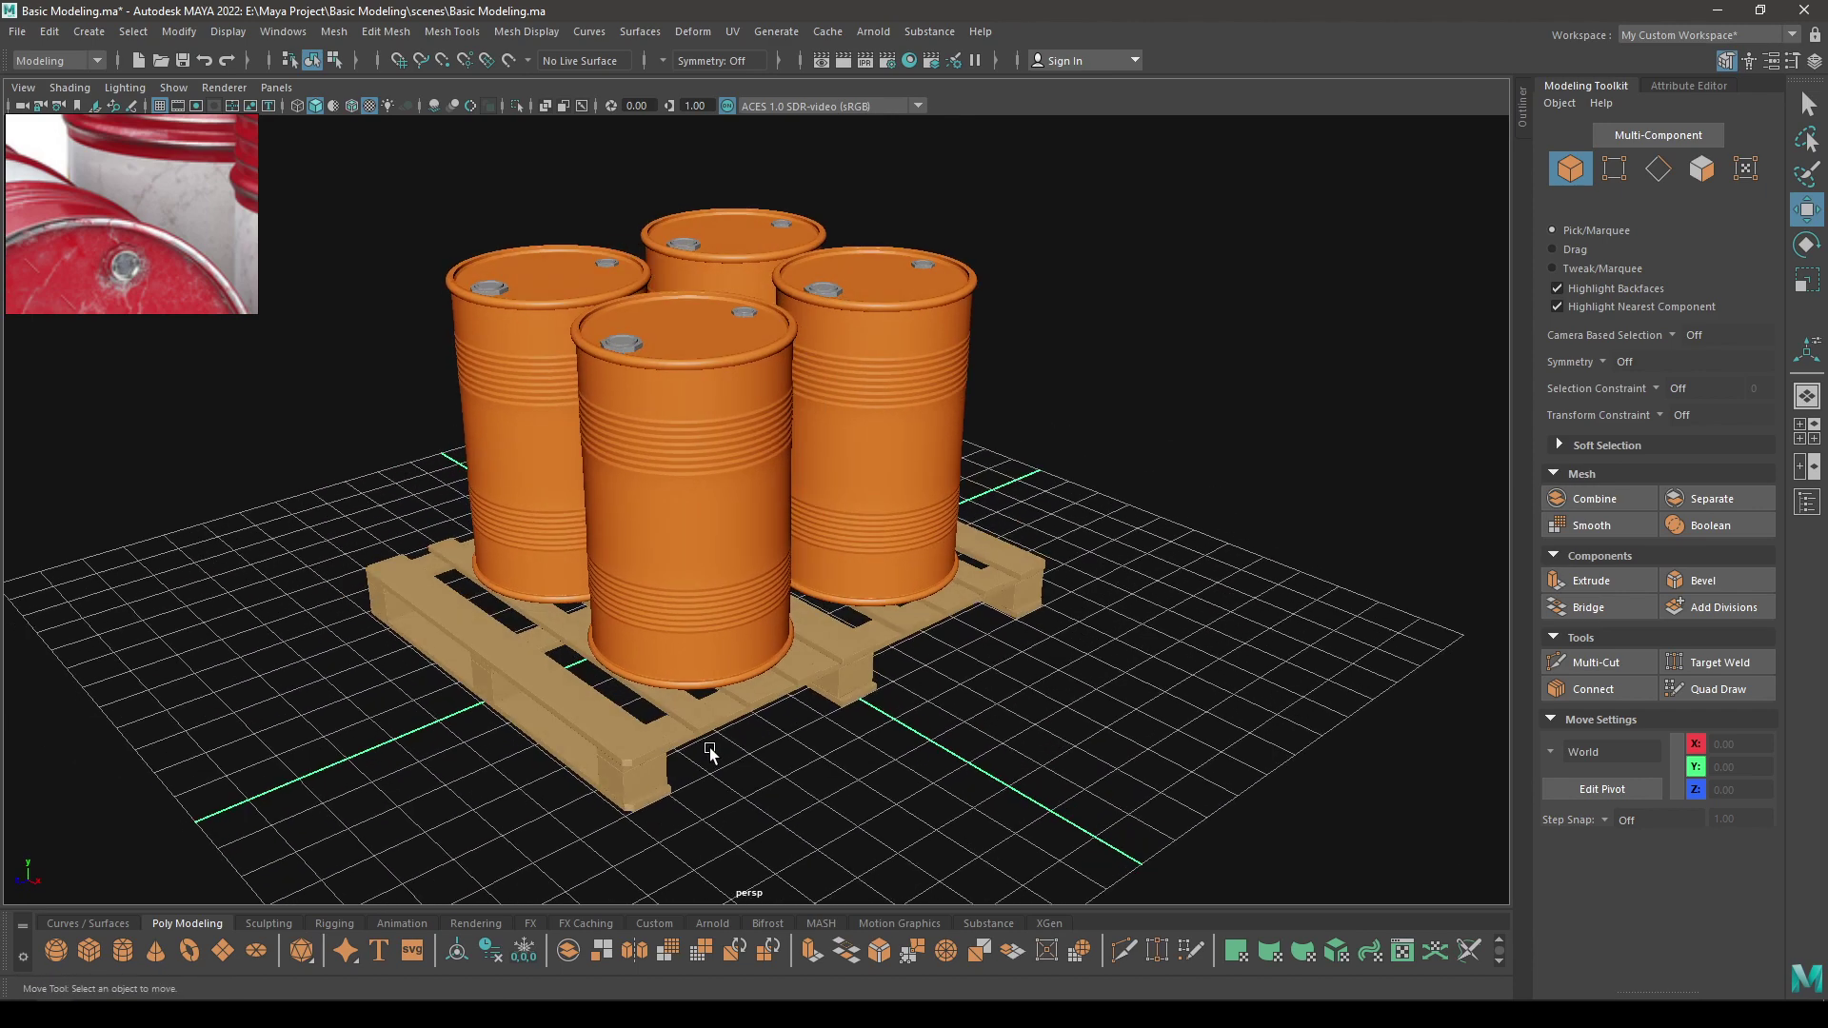
alt+right_drag(865, 682, 913, 421)
alt+drag(912, 421, 887, 433)
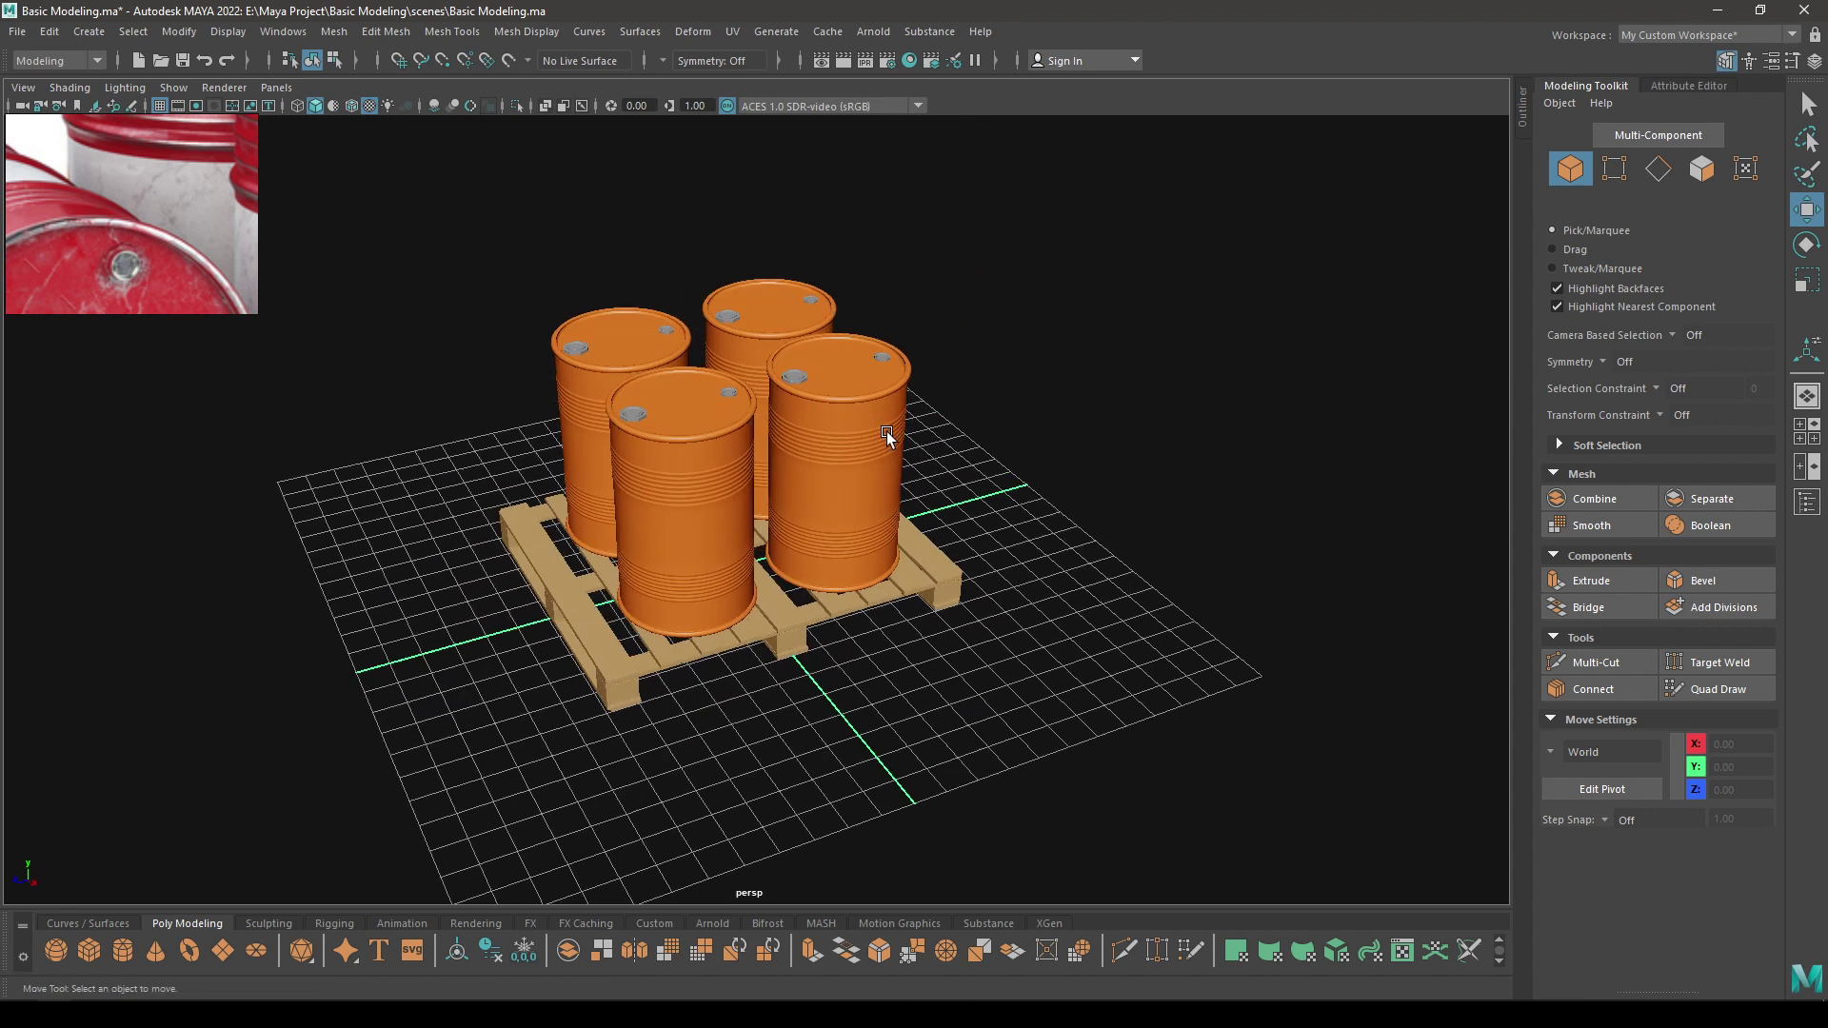